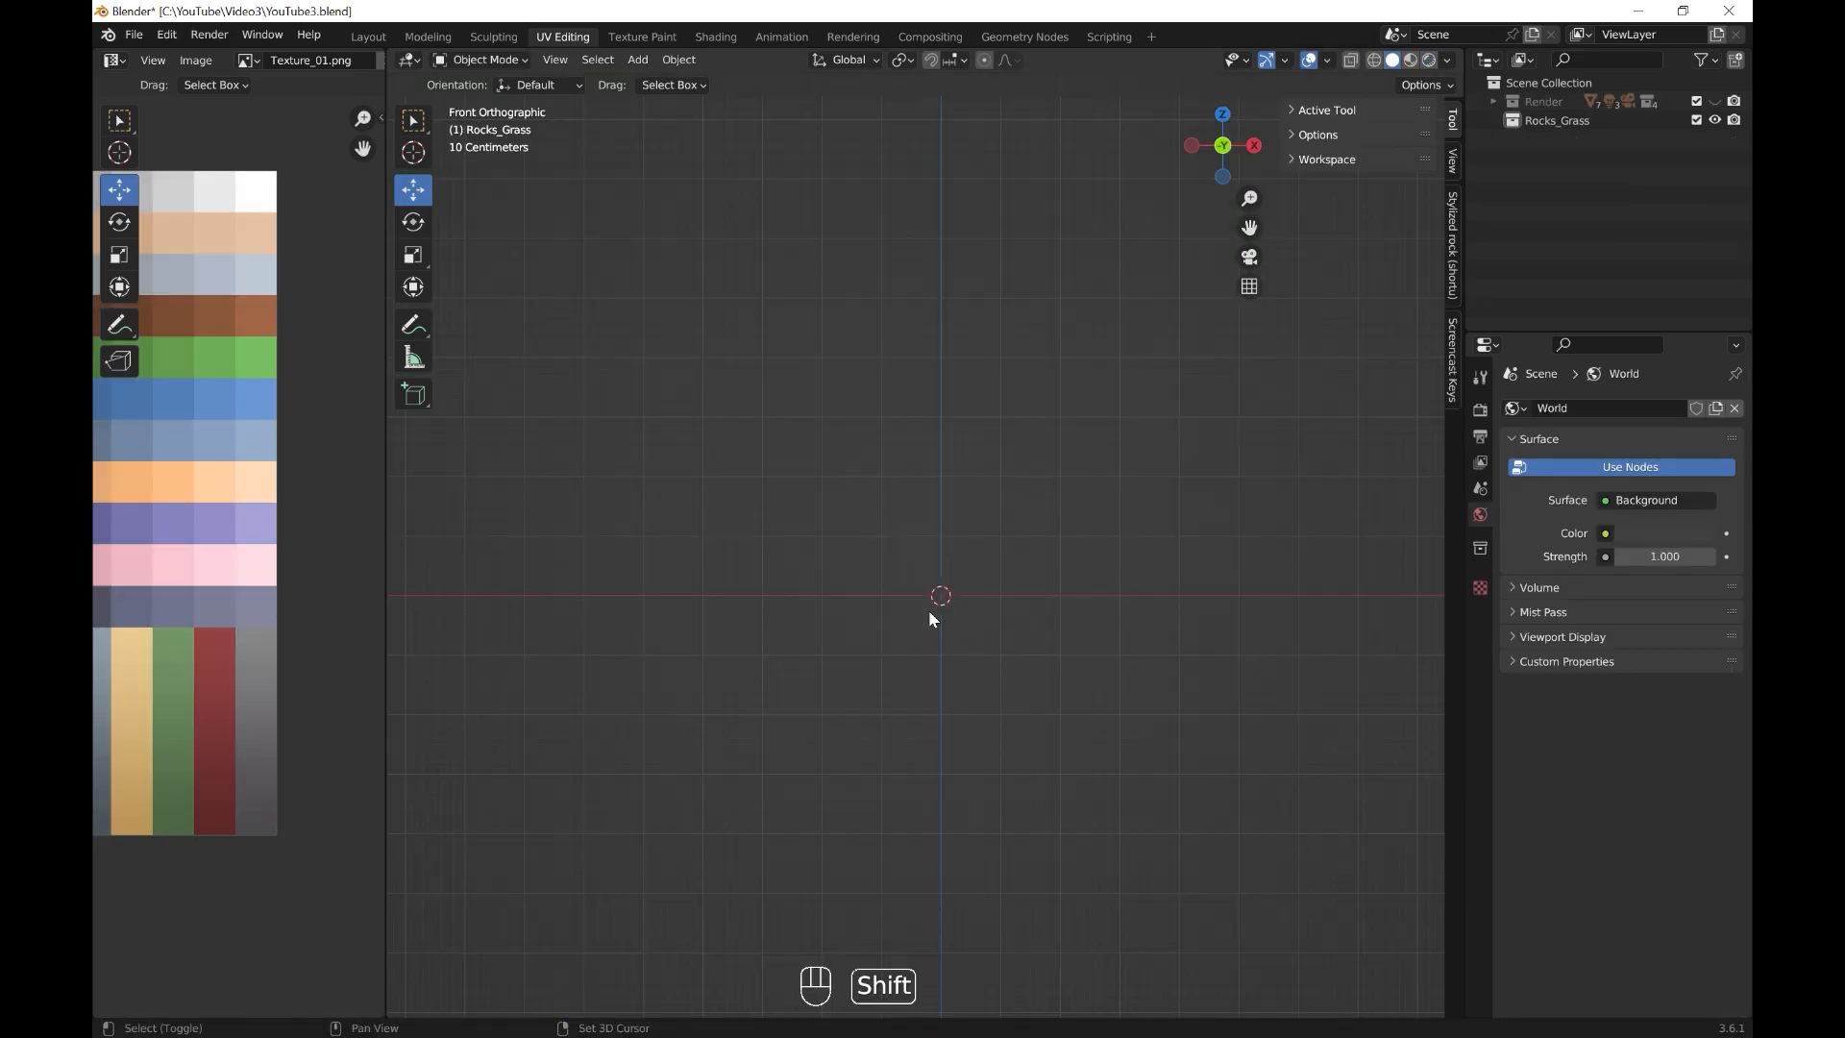
- Add a cube at the world origin and set its Z location to 1 m
key("shift+a")
mouse_move(930, 619)
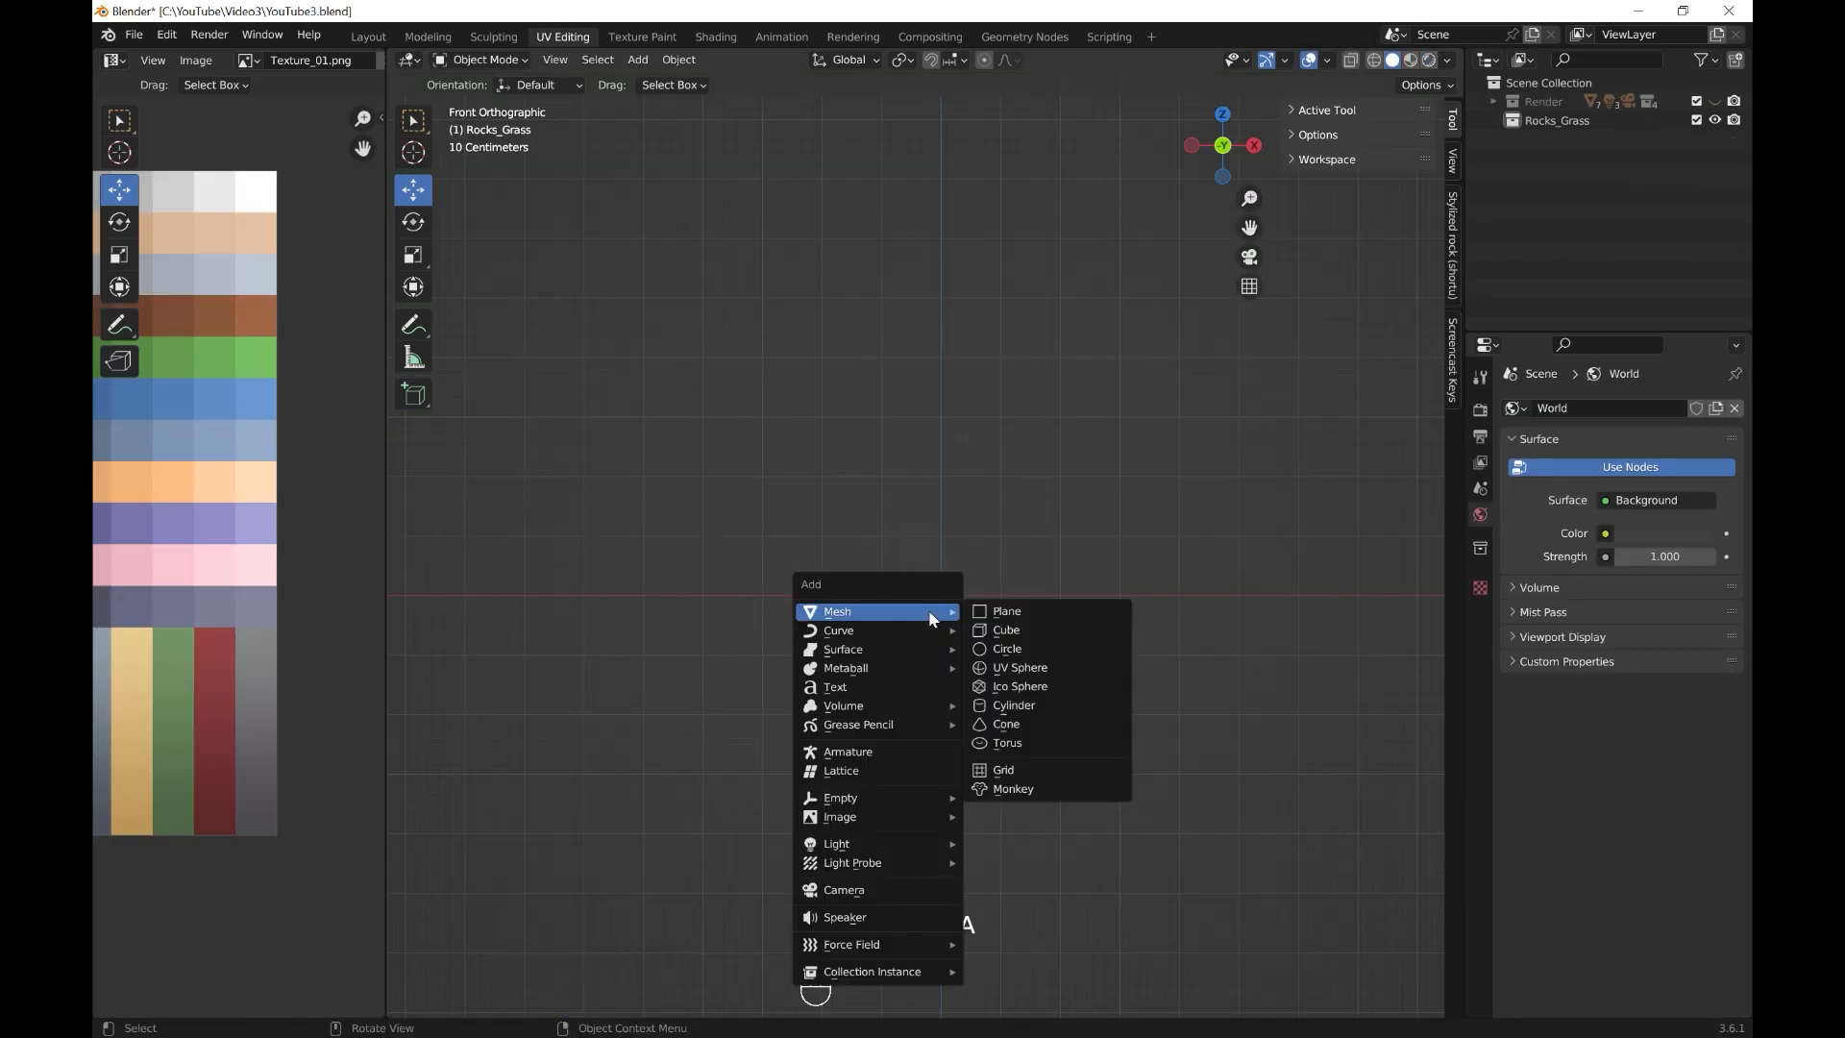
left_click(1003, 630)
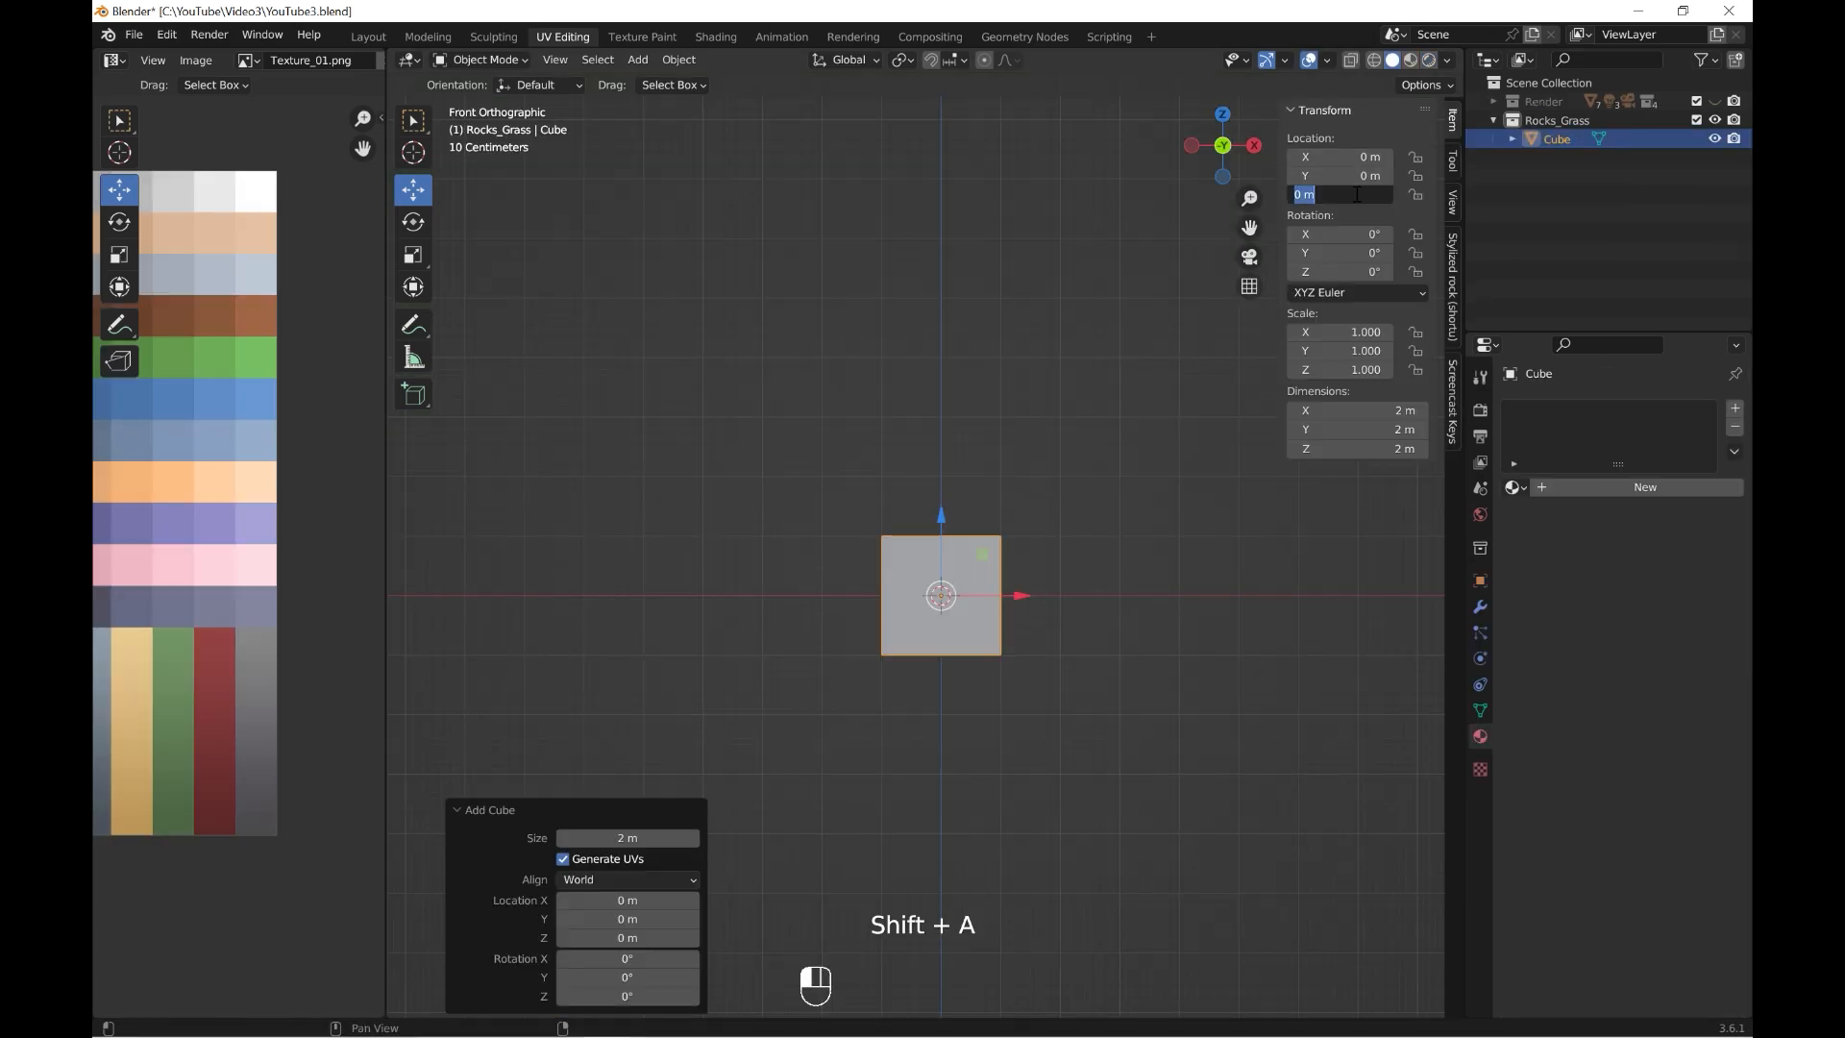
left_click_drag(1355, 194, 1374, 194)
- Set the cube's origin to the 3D cursor and scale the cube uniformly to about 0.572
left_click(692, 64)
mouse_move(729, 102)
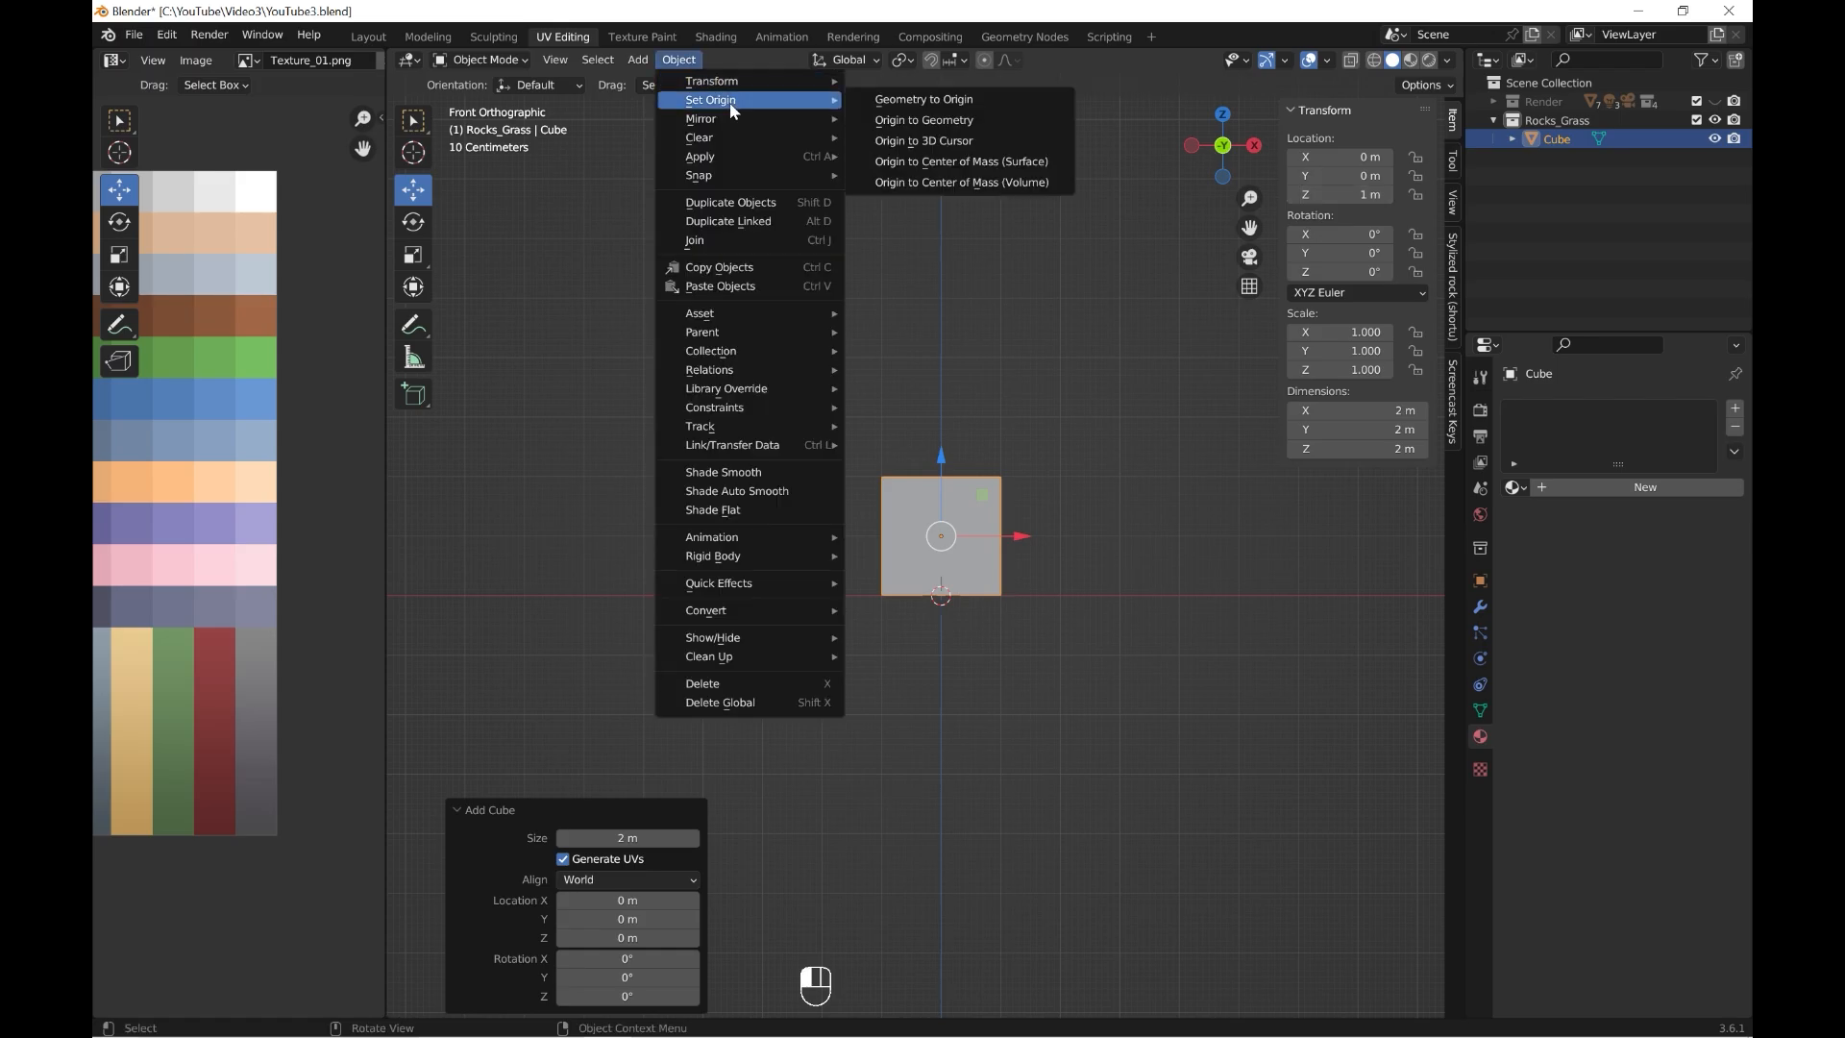
left_click(930, 142)
key("s")
left_click(1092, 659)
scroll(1069, 613, "up", 5)
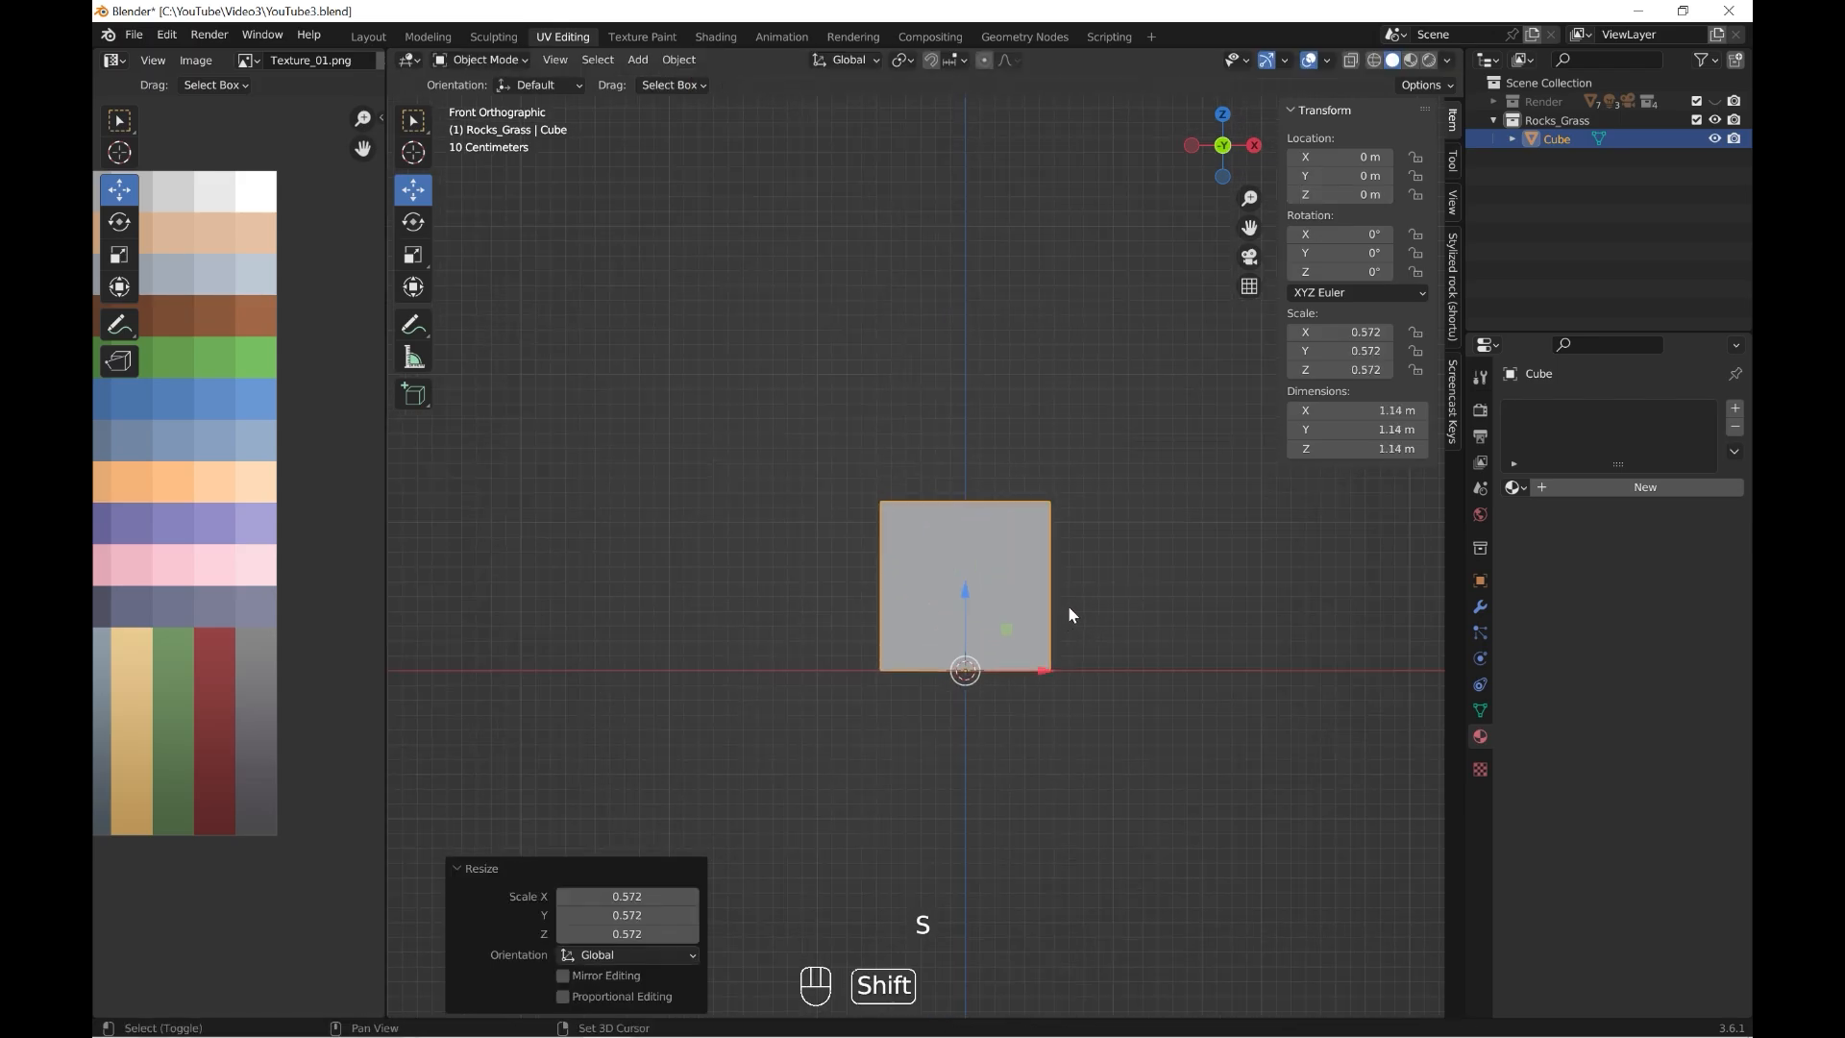
scroll(1068, 612, "up", 2)
- In Edit Mode with X-ray enabled, select the cube's top vertices and scale them uniformly to about 0.655
left_click(519, 60)
left_click(500, 80)
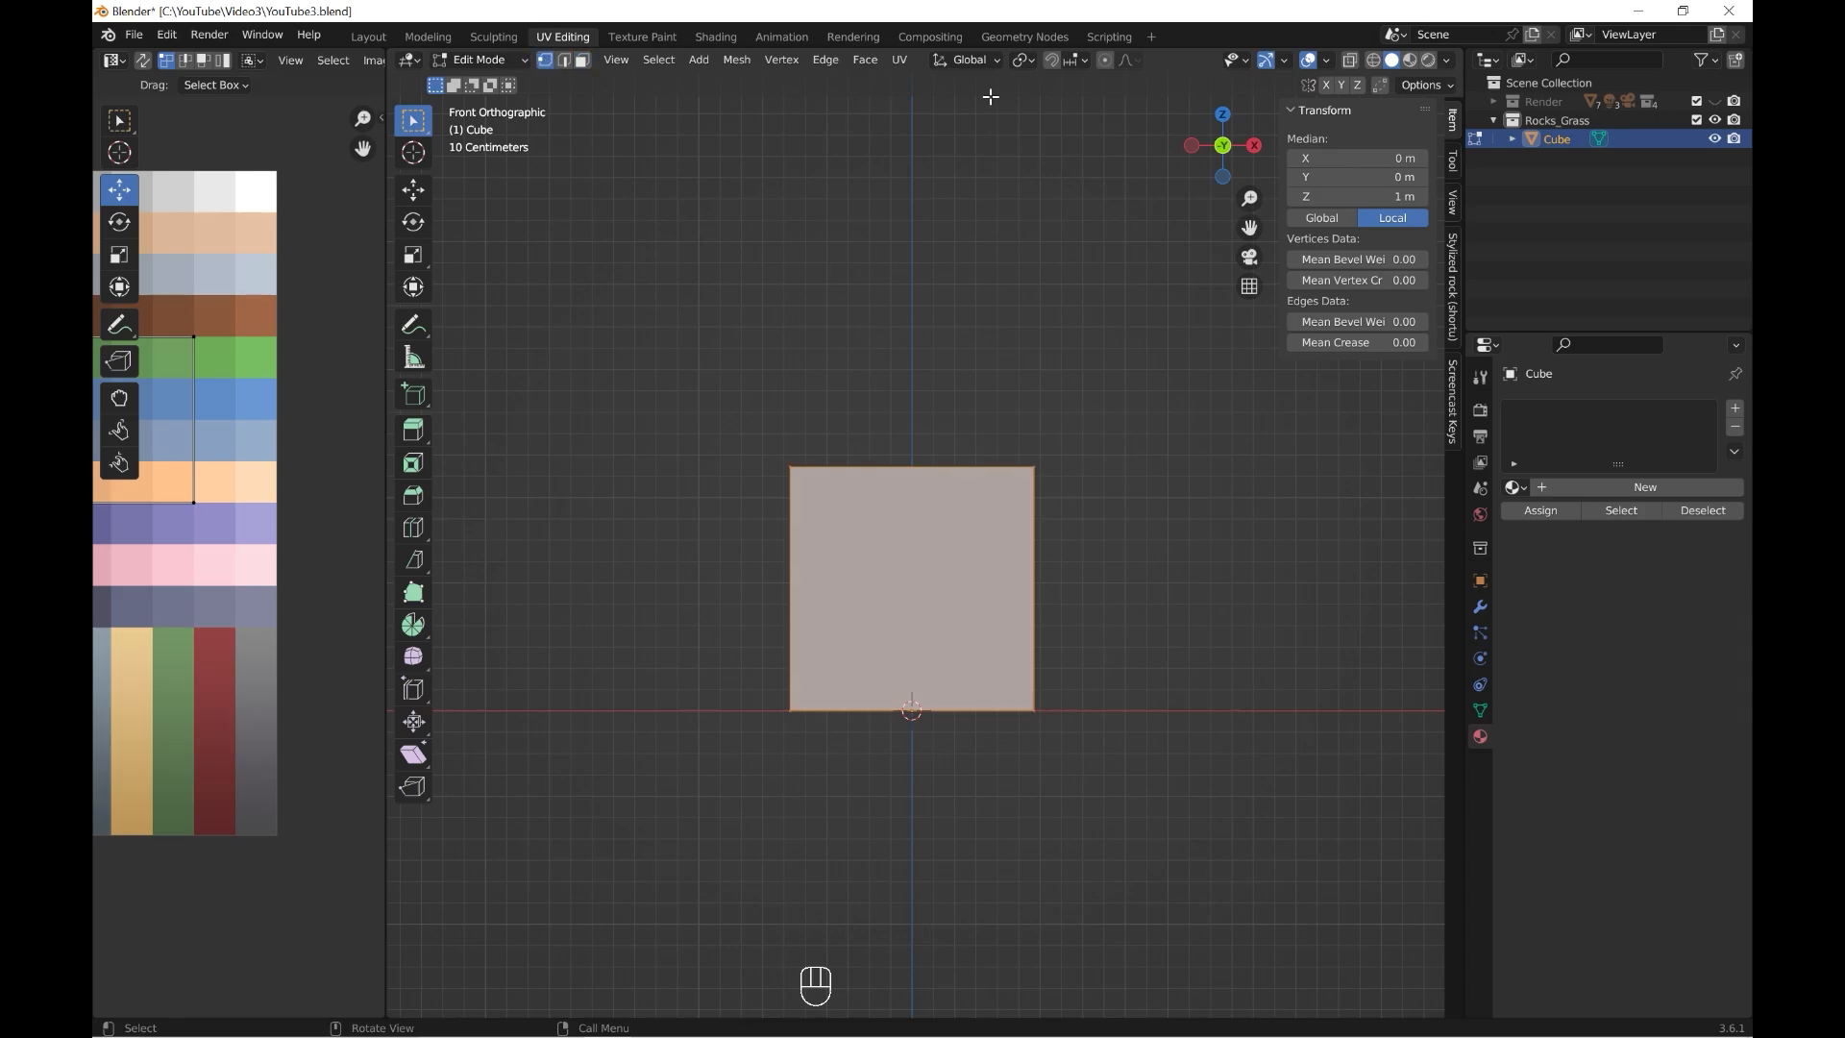
left_click(1351, 60)
left_click_drag(637, 372, 1156, 519)
key("s")
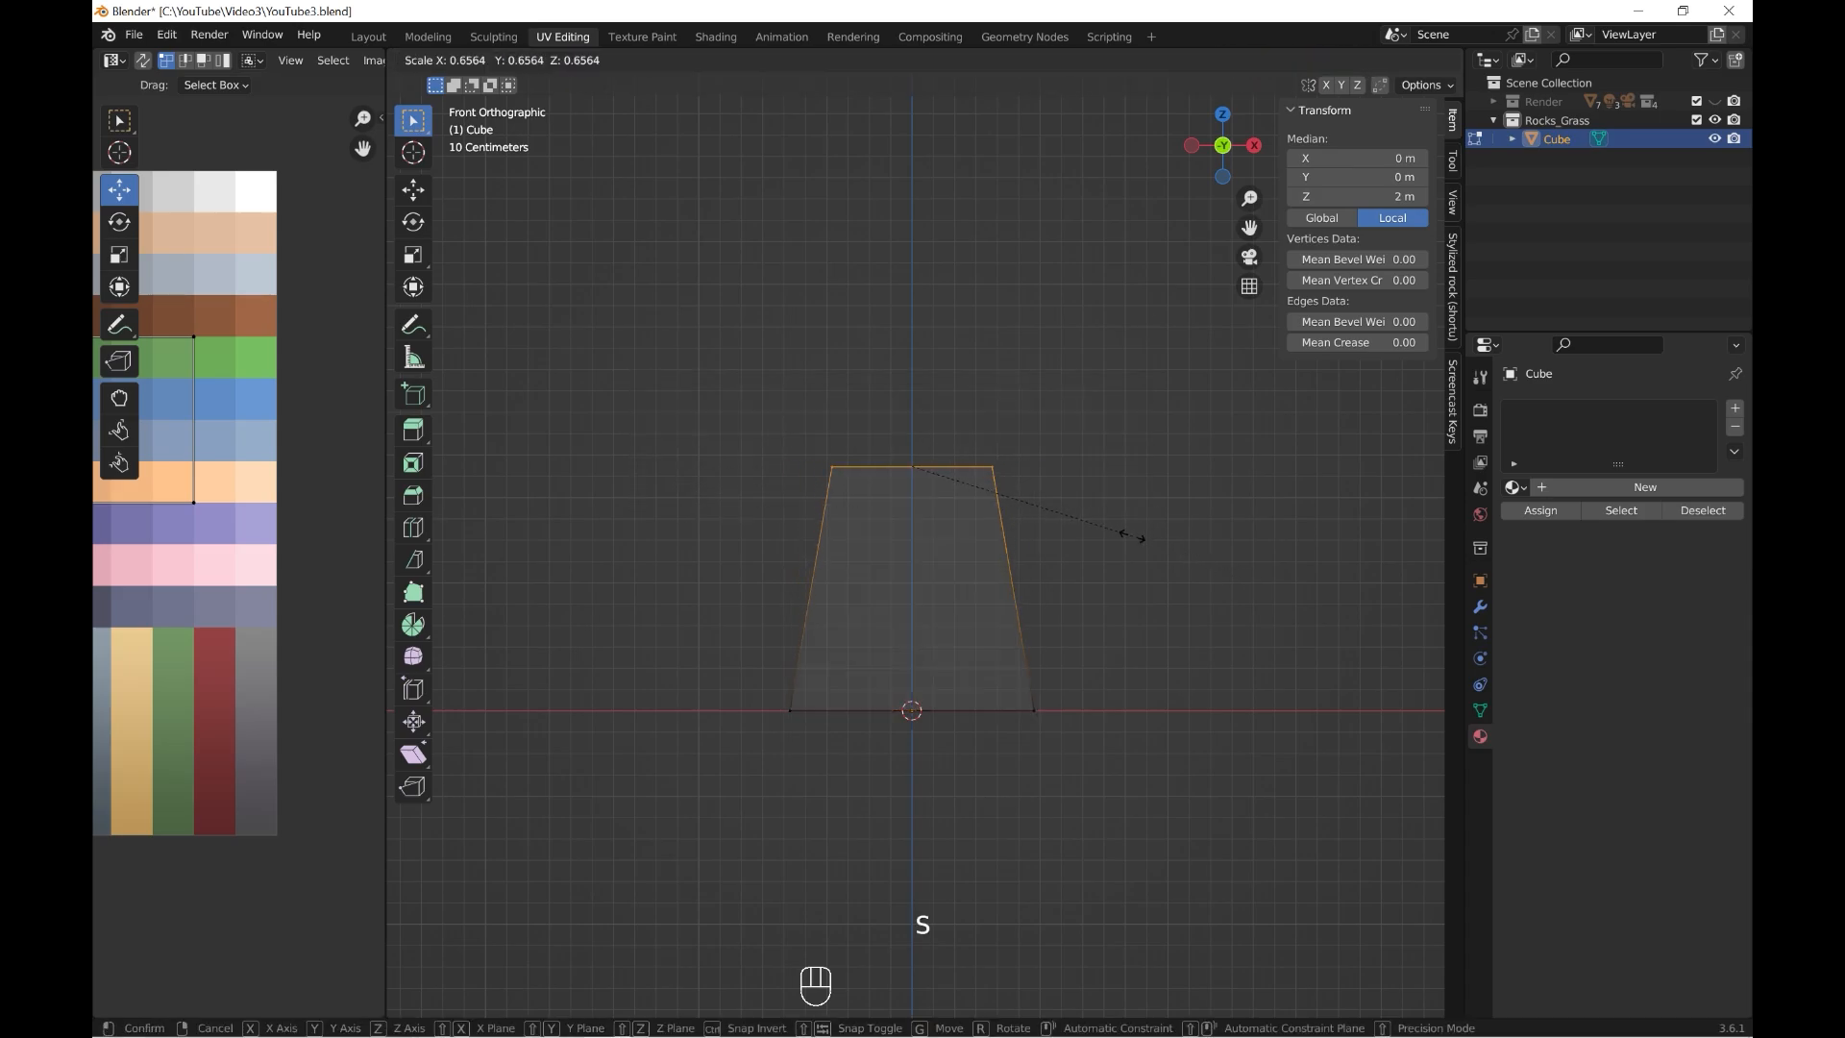
left_click(1131, 536)
- Rotate the selected top face about the Y axis so it slopes down toward +X, undoing the stray trackball rotation
left_click(413, 222)
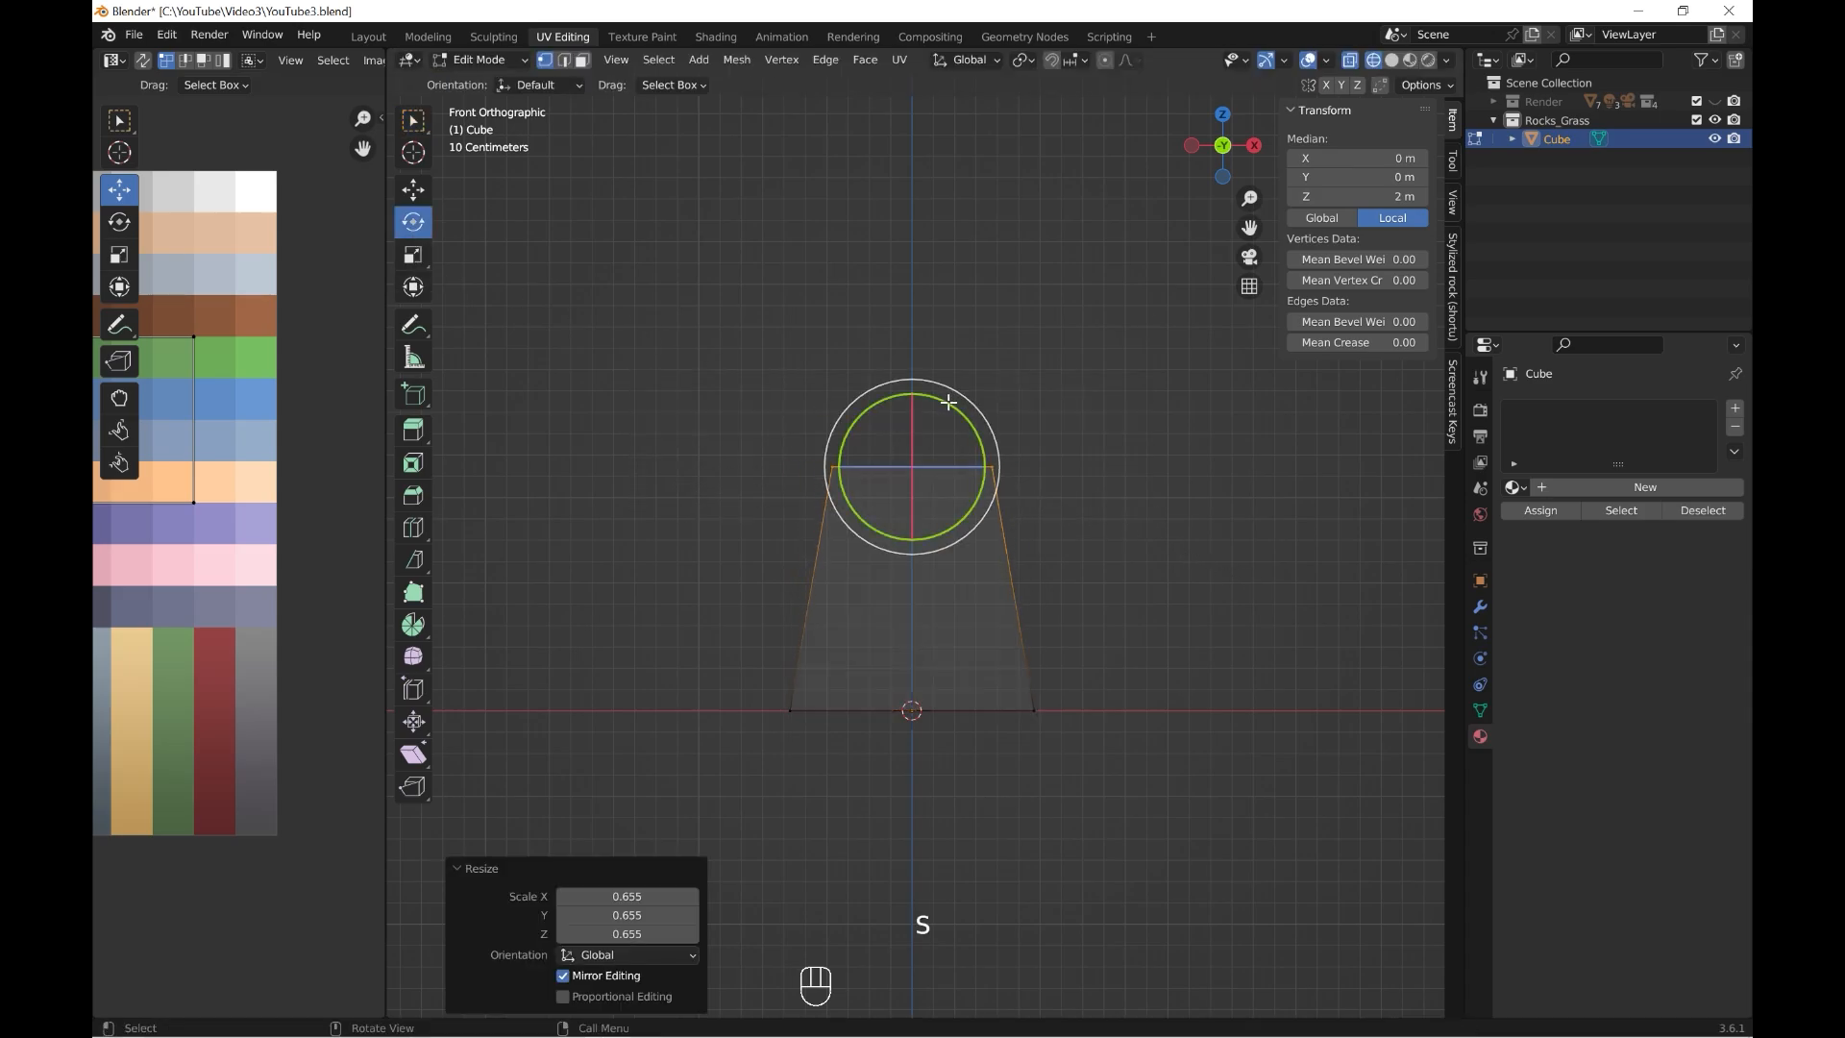
mouse_move(948, 402)
left_mouse_down()
mouse_move(975, 428)
mouse_move(940, 396)
left_mouse_up()
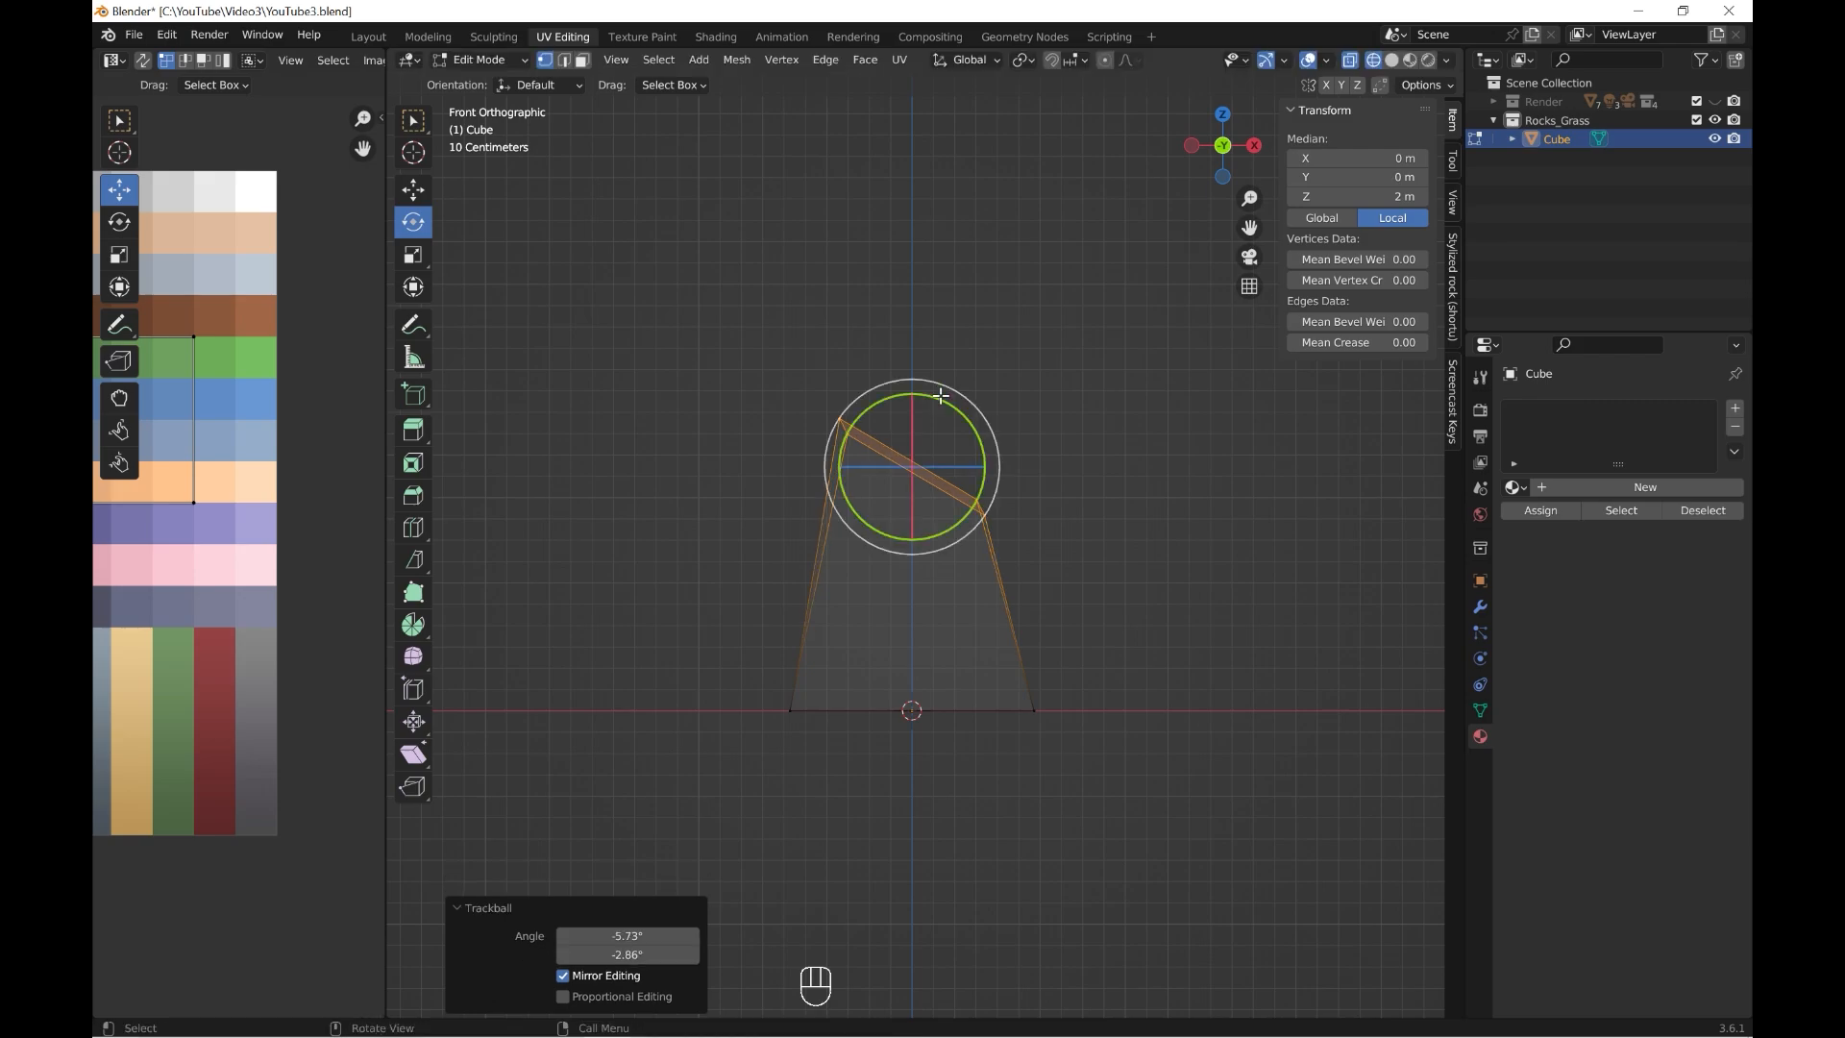
key("ctrl+z")
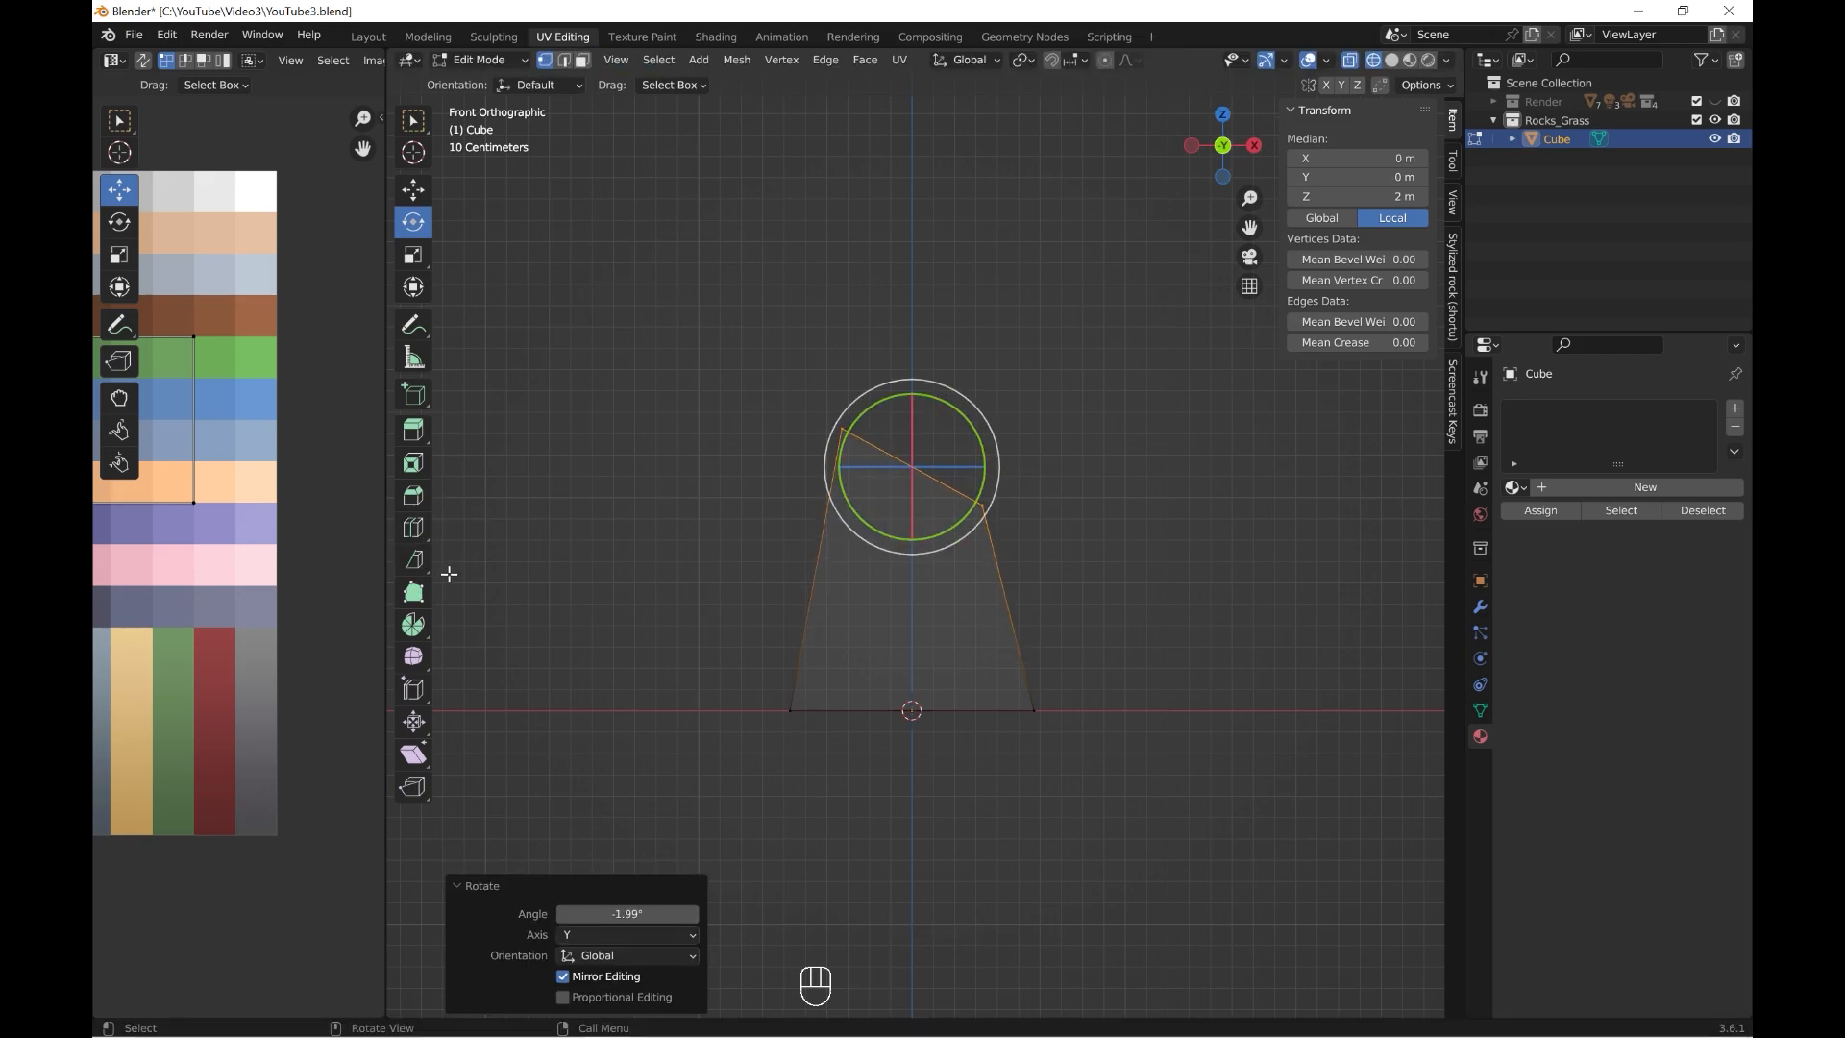
- Bisect the whole mesh across its upper −X +Y corner in solid shading, filling the cut and clearing the cut-off corner
left_click_drag(415, 558, 493, 599)
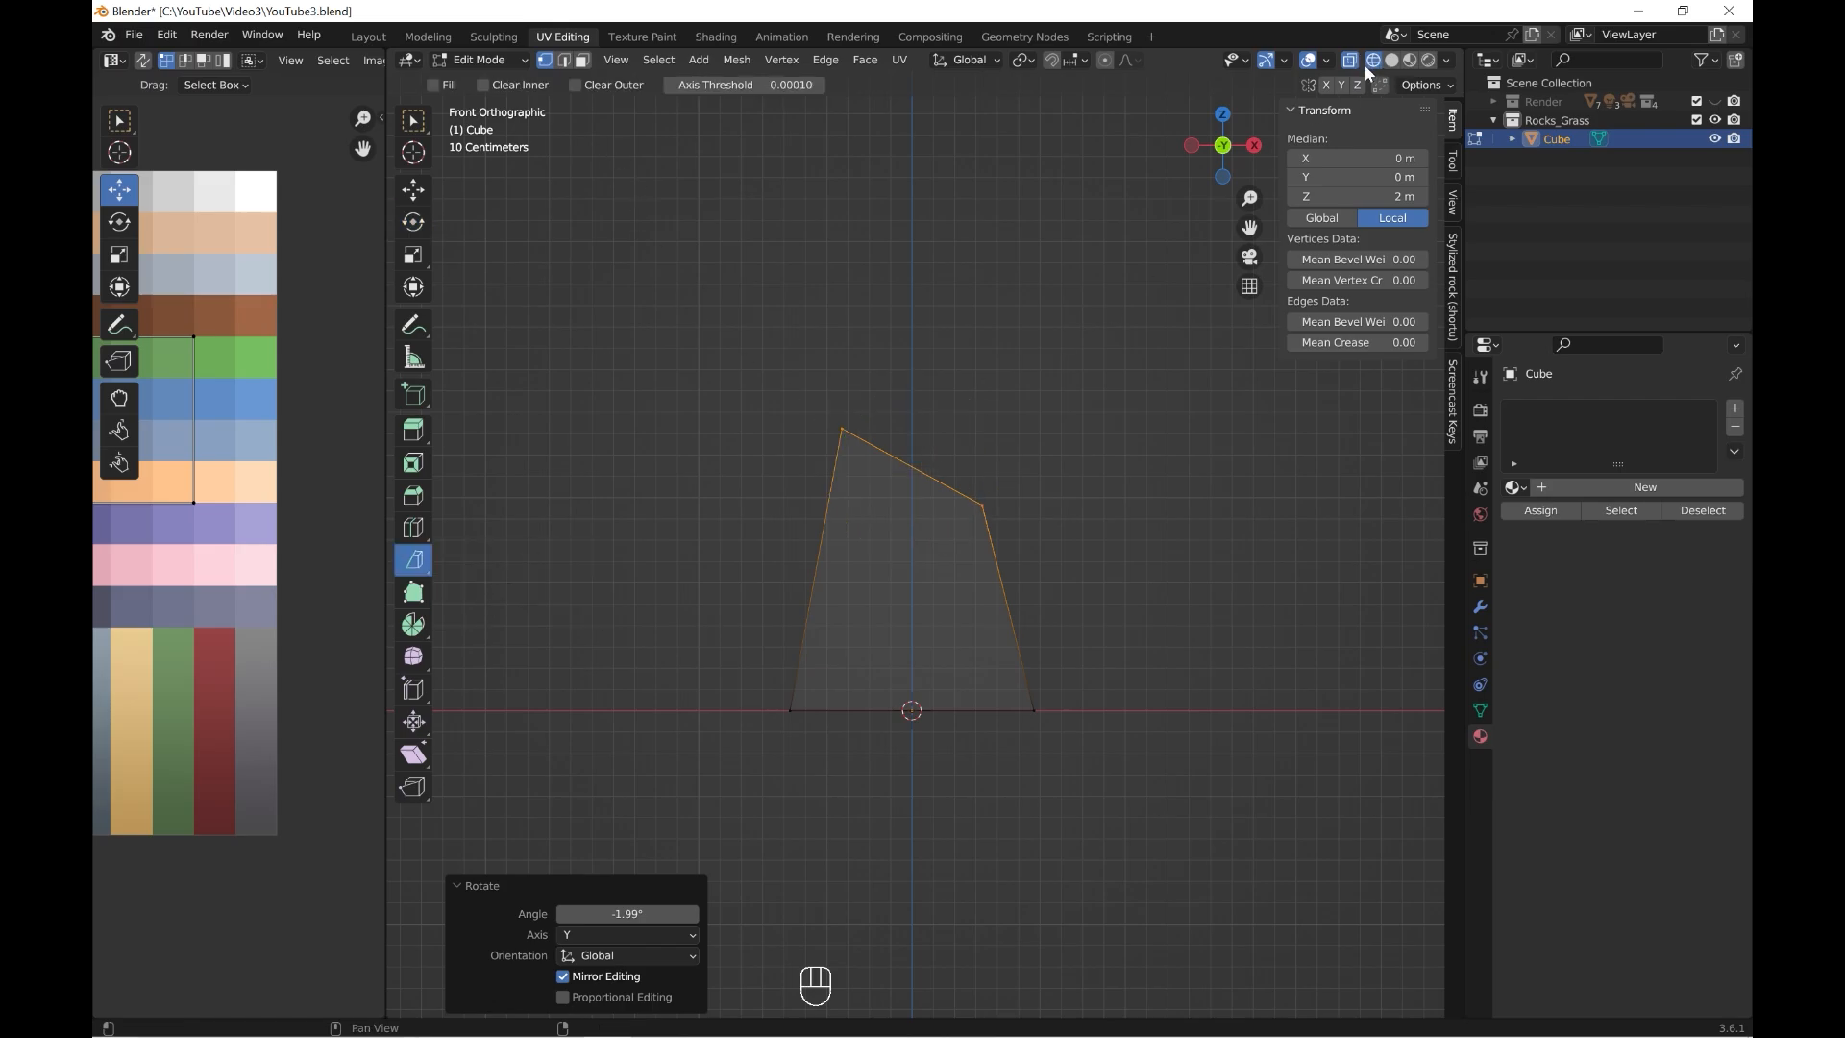
scroll(994, 474, "down", 4)
scroll(987, 512, "up", 3)
key("a")
middle_click_drag(985, 516, 920, 492)
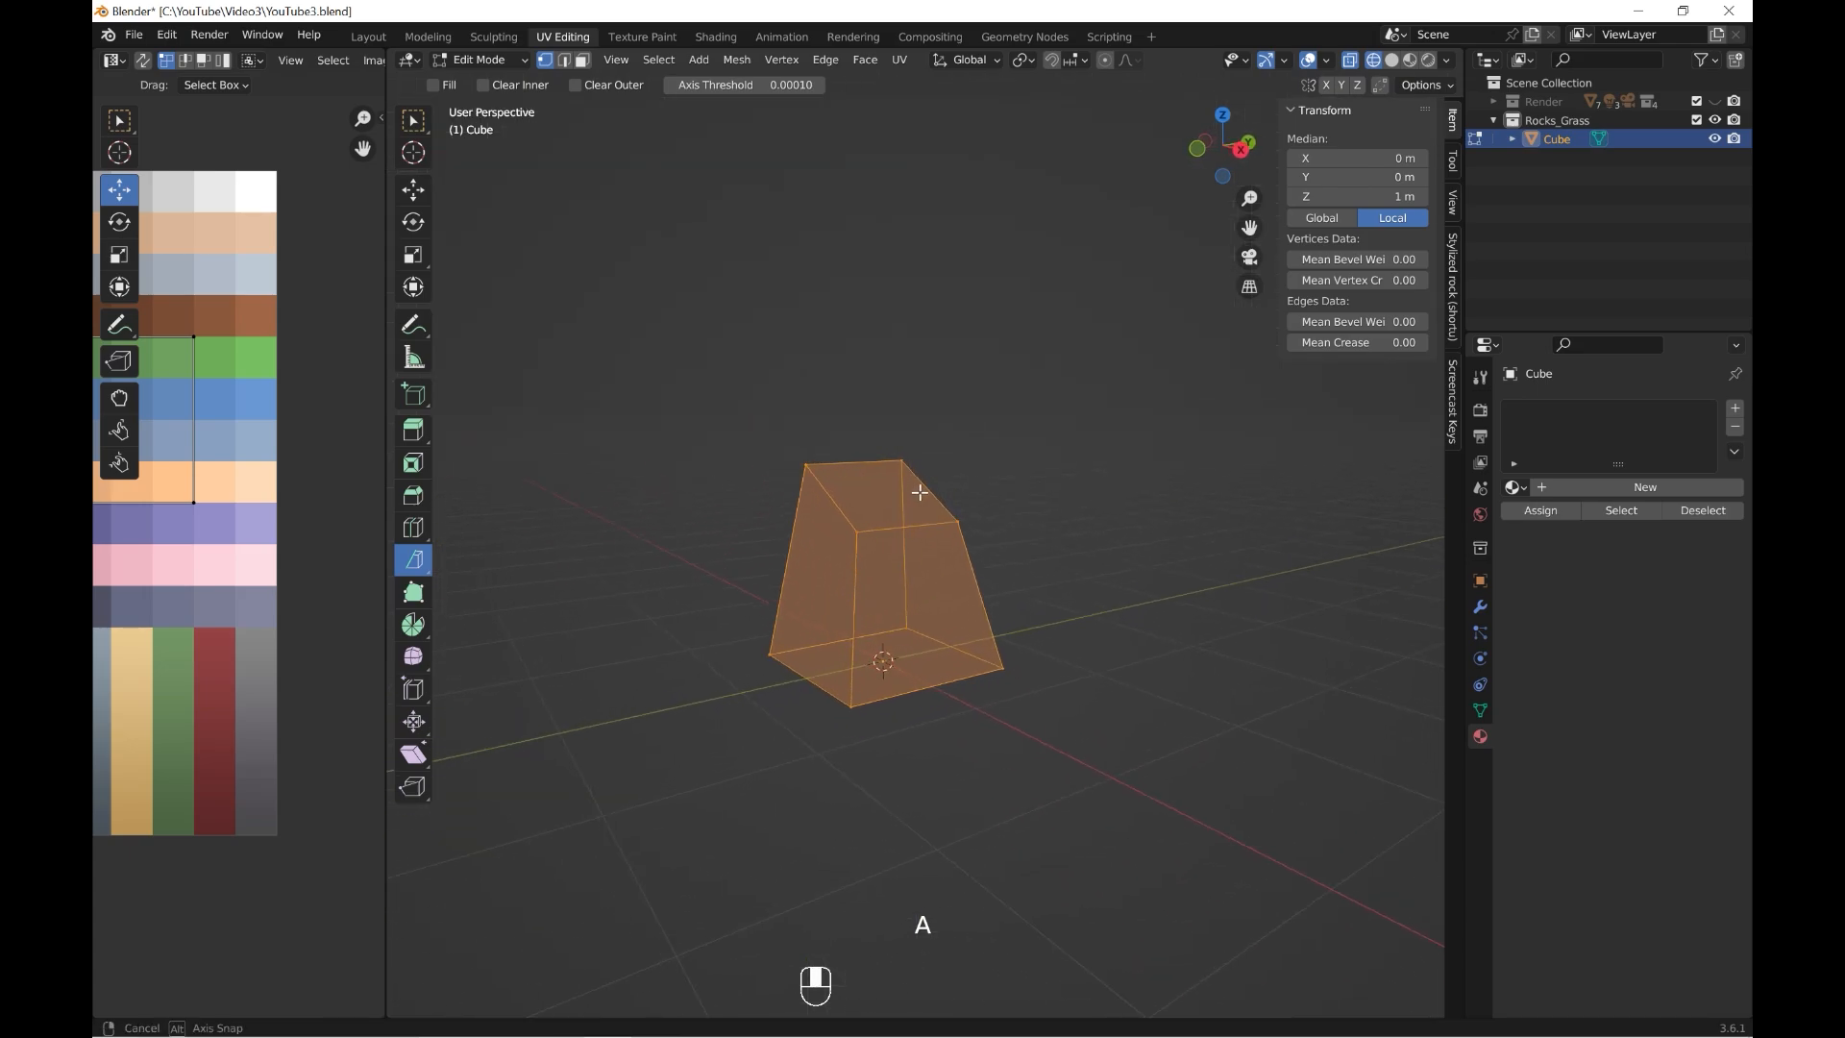
left_click(1389, 59)
mouse_move(1023, 544)
middle_mouse_down()
mouse_move(1005, 551)
mouse_move(989, 502)
mouse_move(948, 509)
middle_mouse_up()
left_click(967, 500)
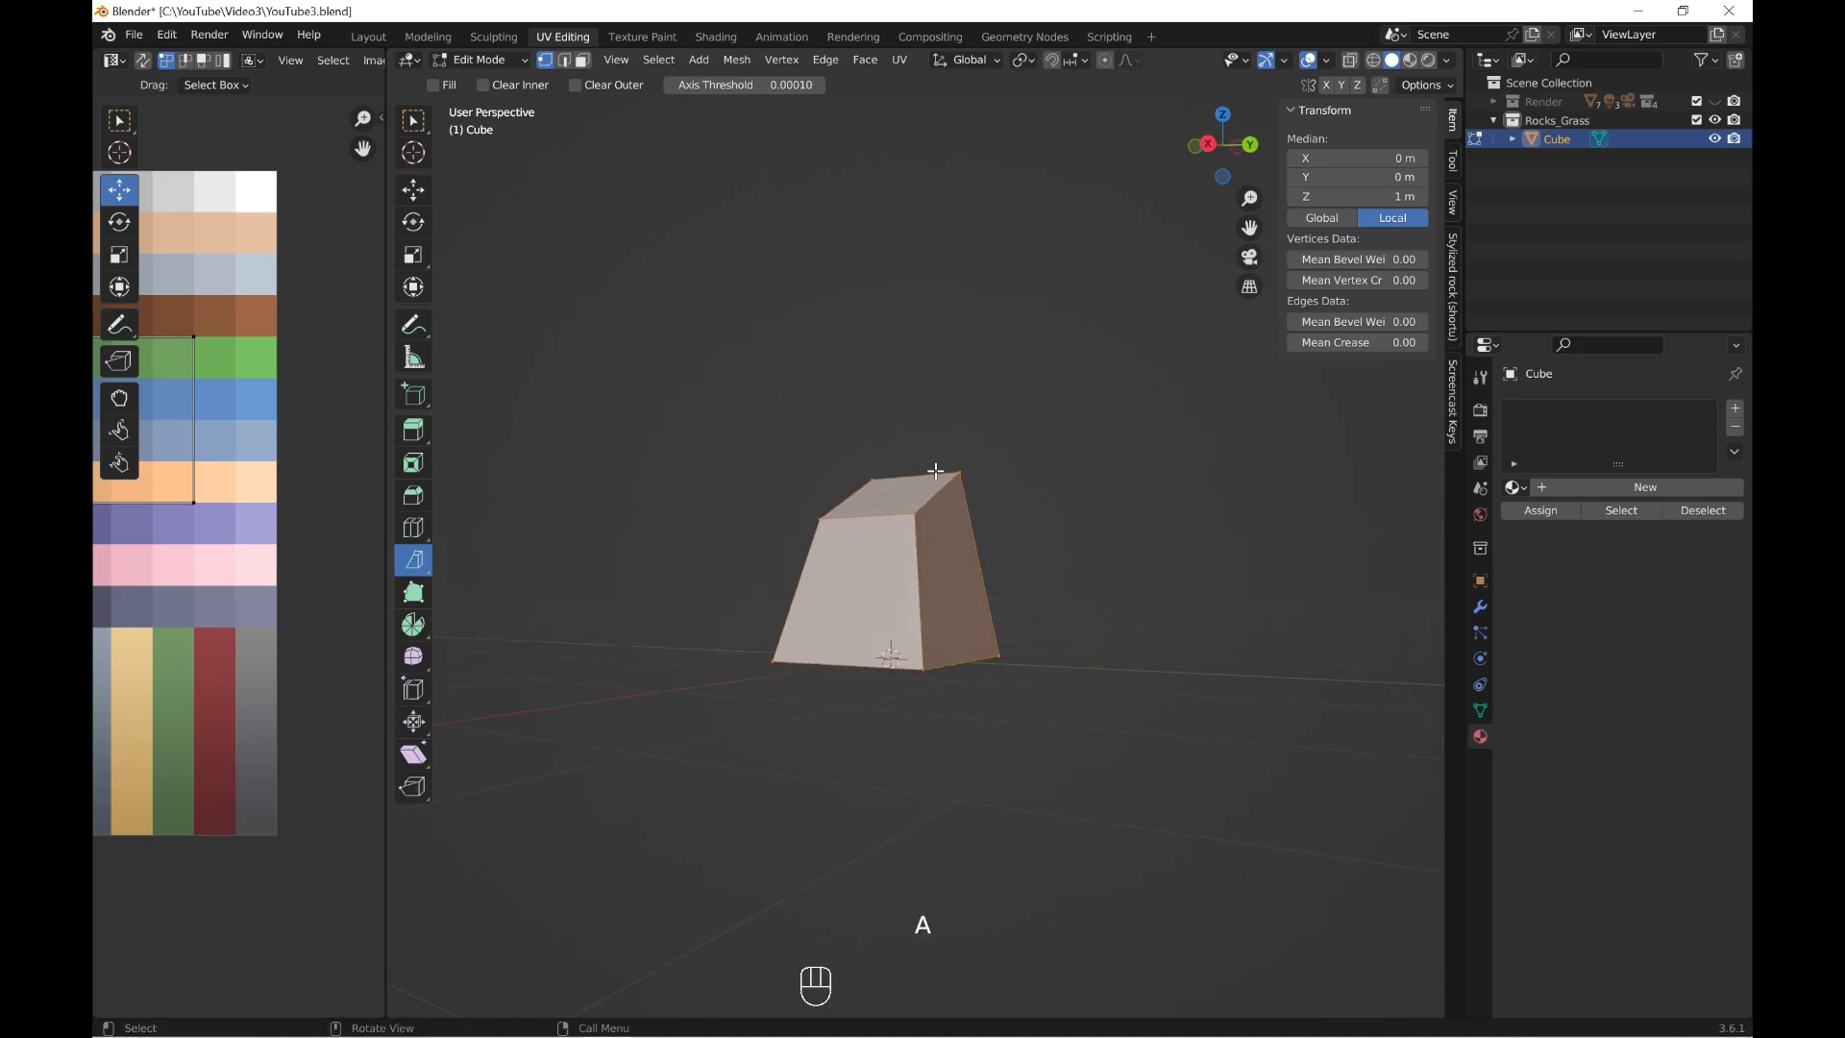
left_click_drag(1011, 587, 1010, 588)
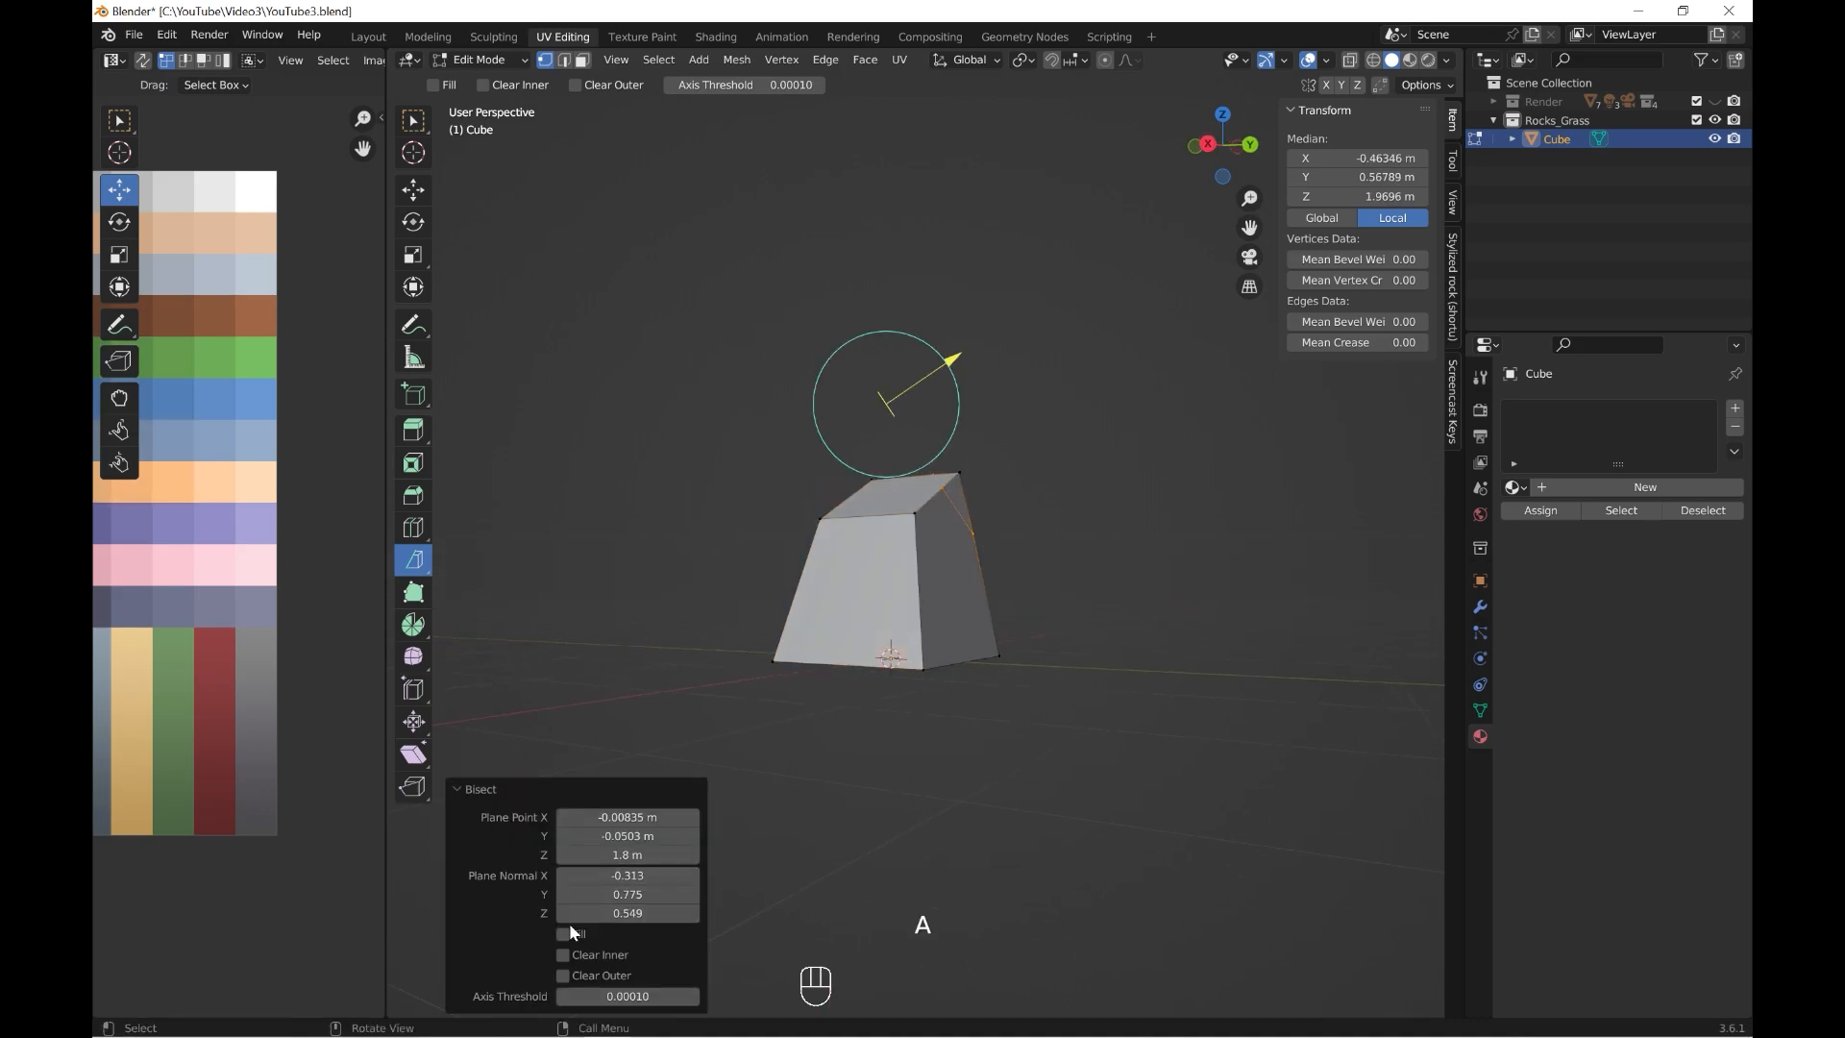
- Bisect the whole mesh across its lower −X +Y corner with Fill and Clear Inner enabled
middle_click_drag(908, 687, 951, 671)
key("a")
left_click(917, 654)
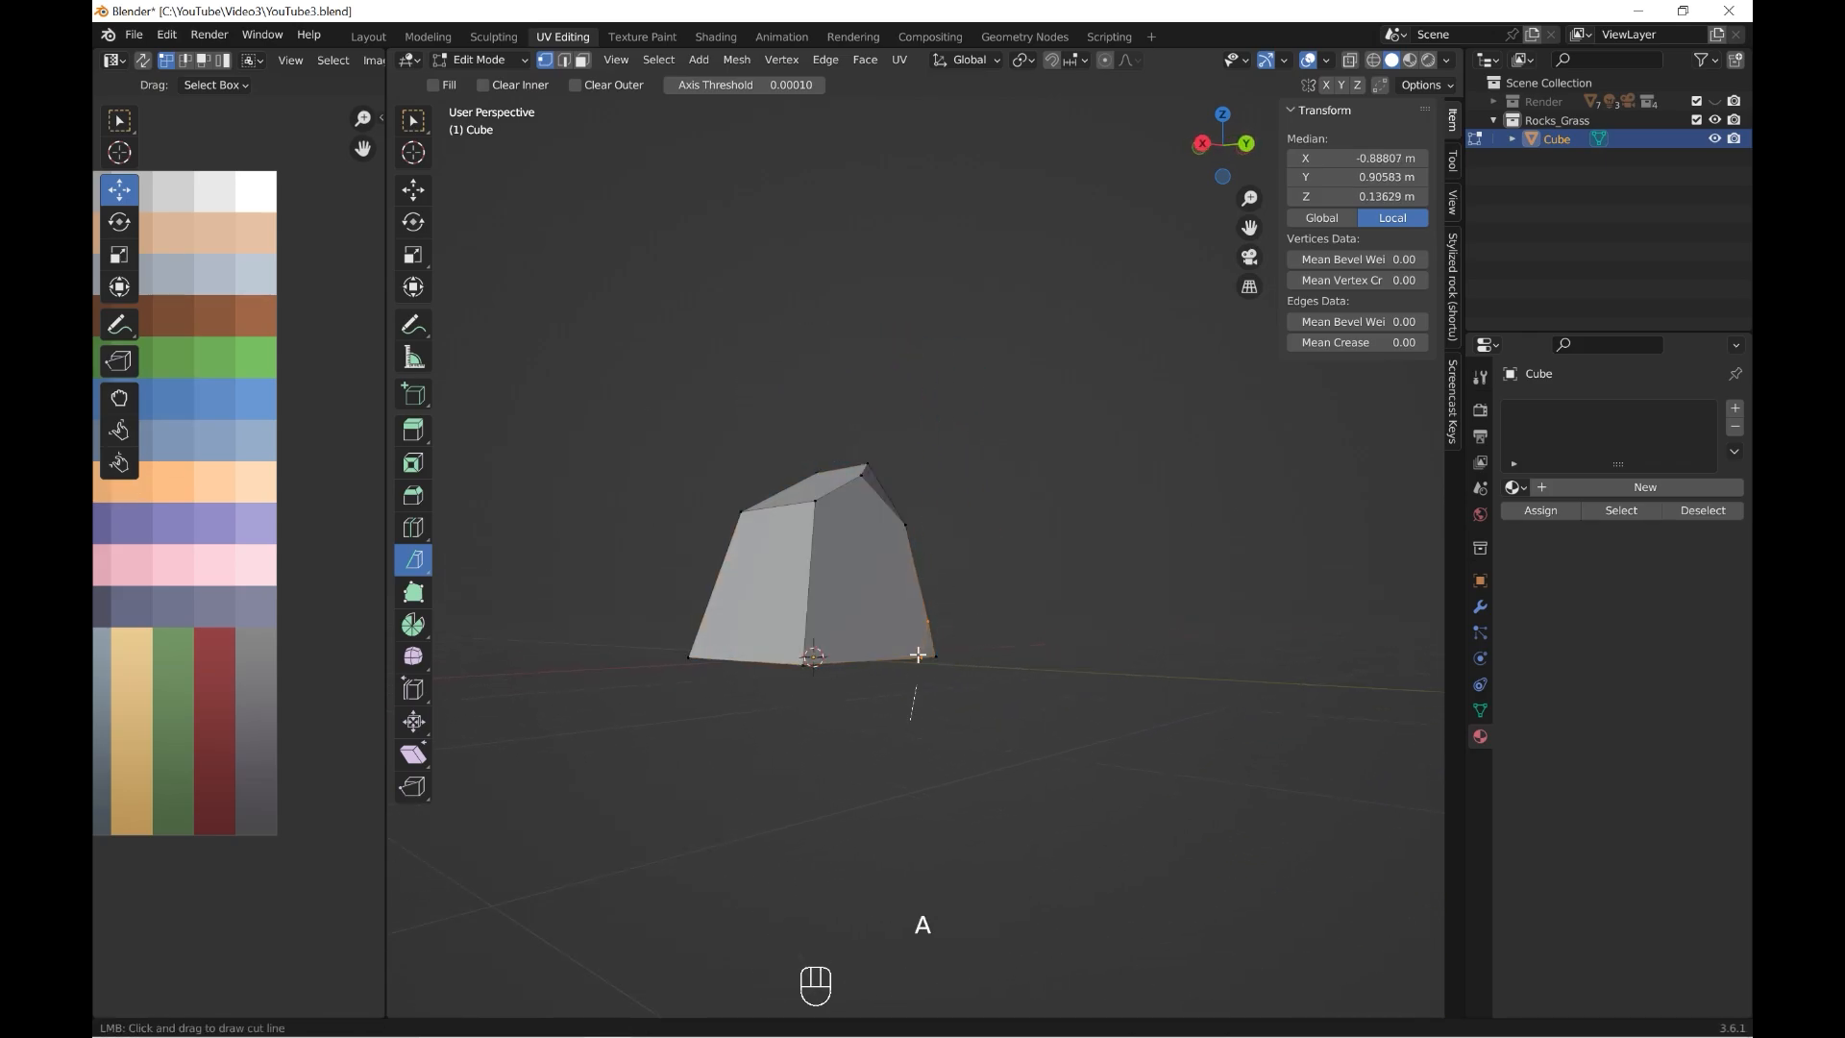
left_click_drag(932, 459, 932, 461)
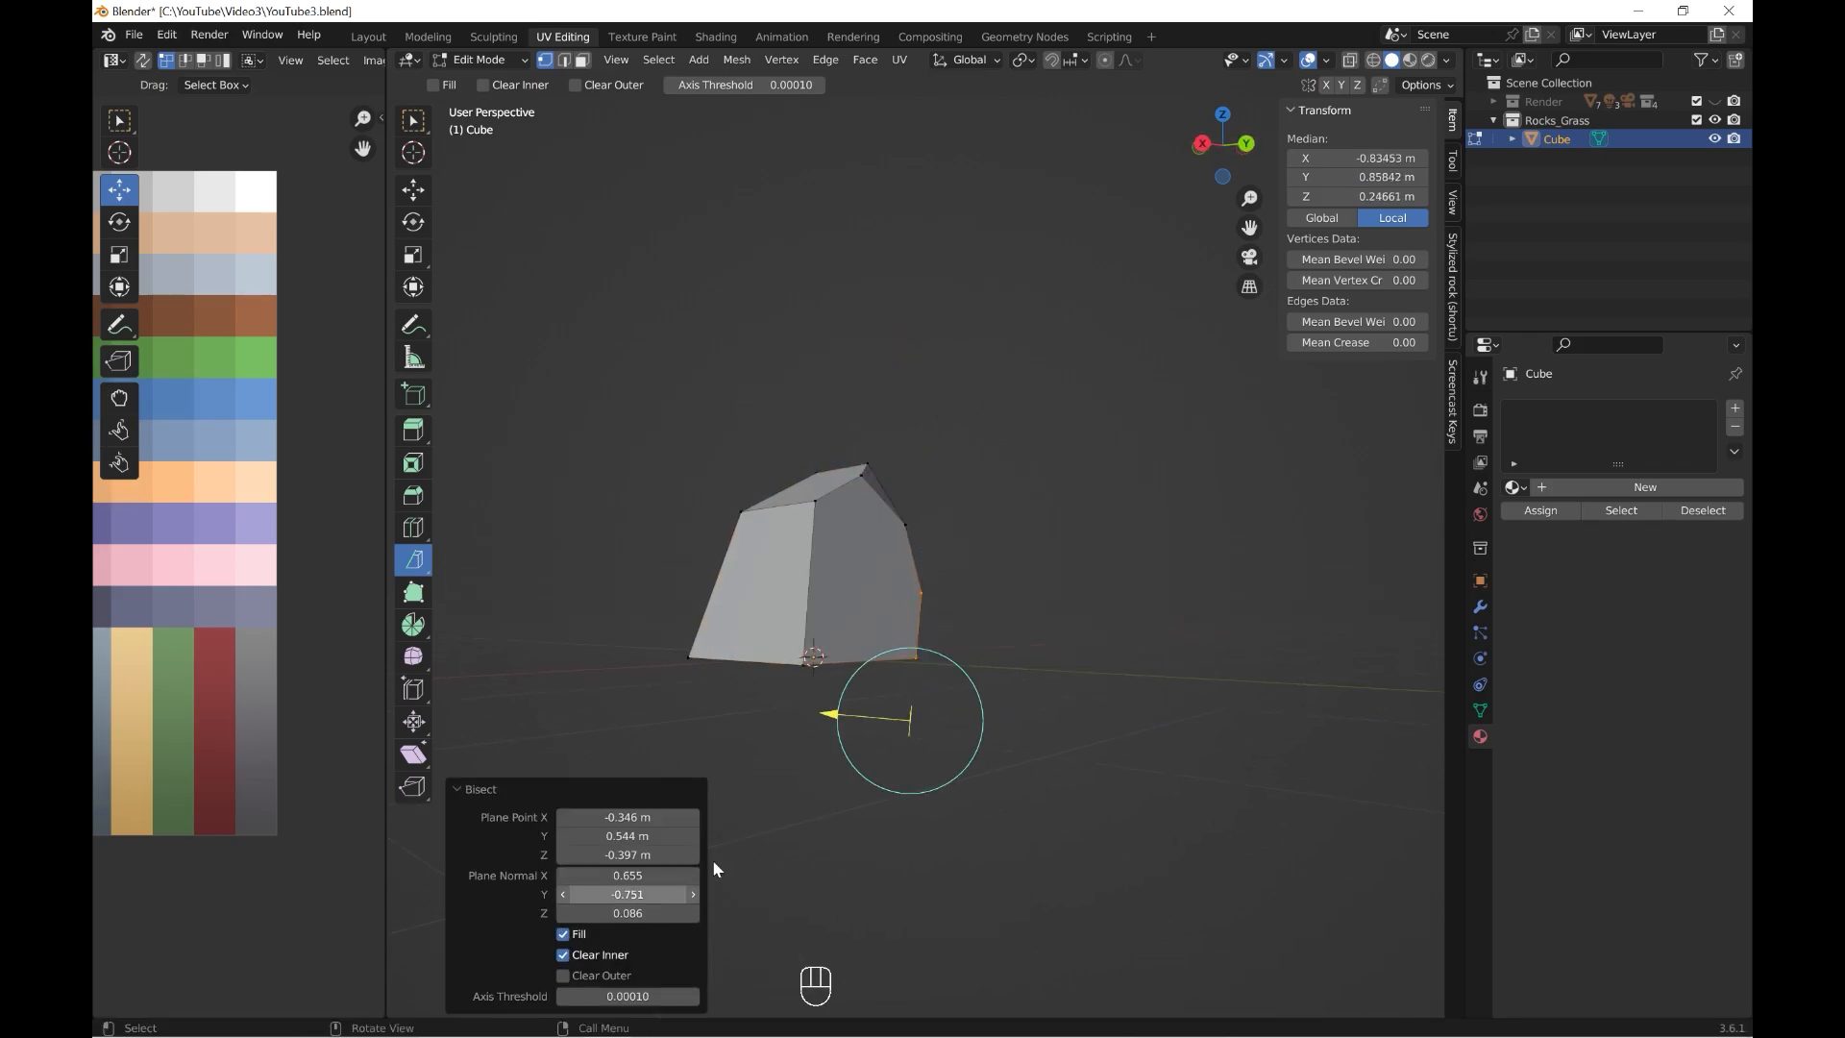
- Bisect the whole mesh across its upper −X −Y corner with Fill and Clear Outer enabled
middle_click_drag(712, 868, 864, 487)
key("a")
left_click_drag(799, 399, 875, 505)
- Bisect the whole mesh across its lower −X −Y corner with Fill and Clear Outer enabled
middle_click_drag(975, 600, 1010, 504)
scroll(865, 552, "down", 2)
scroll(922, 509, "up", 2)
scroll(995, 533, "up", 4)
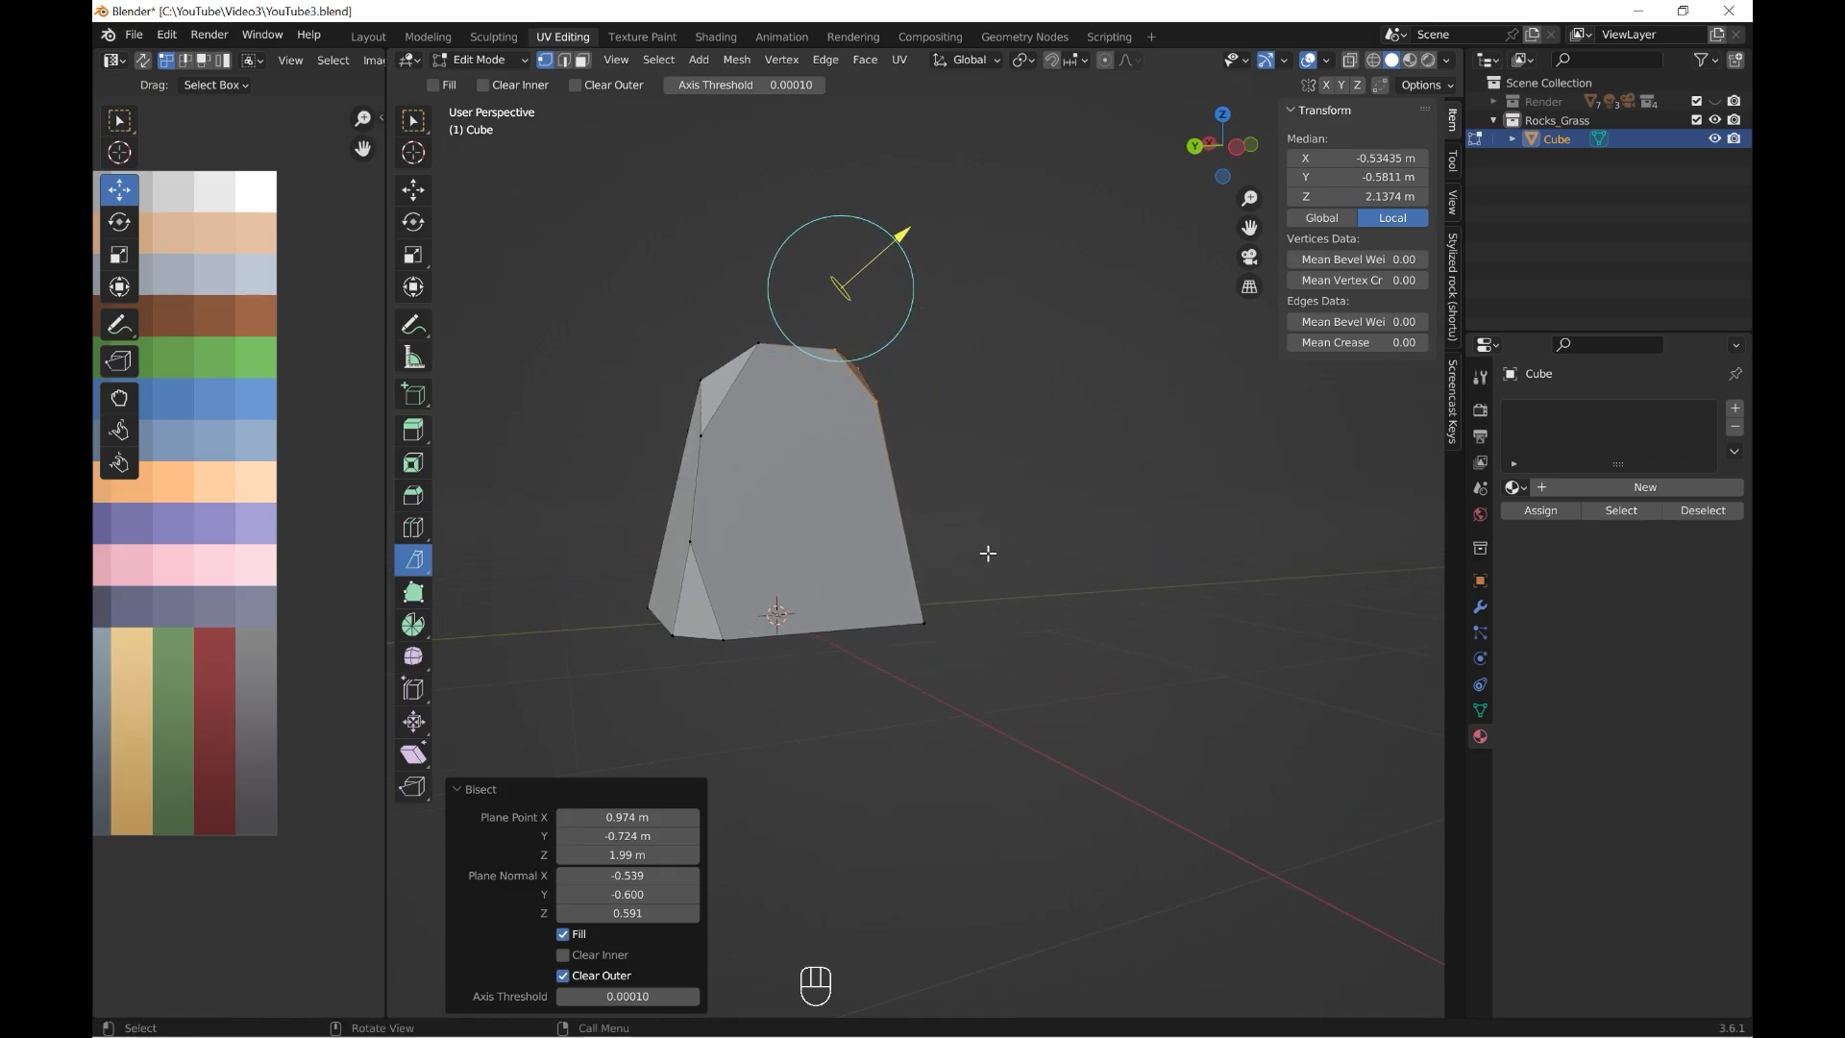
key("a")
left_click_drag(906, 367, 905, 611)
left_click_drag(908, 801, 908, 801)
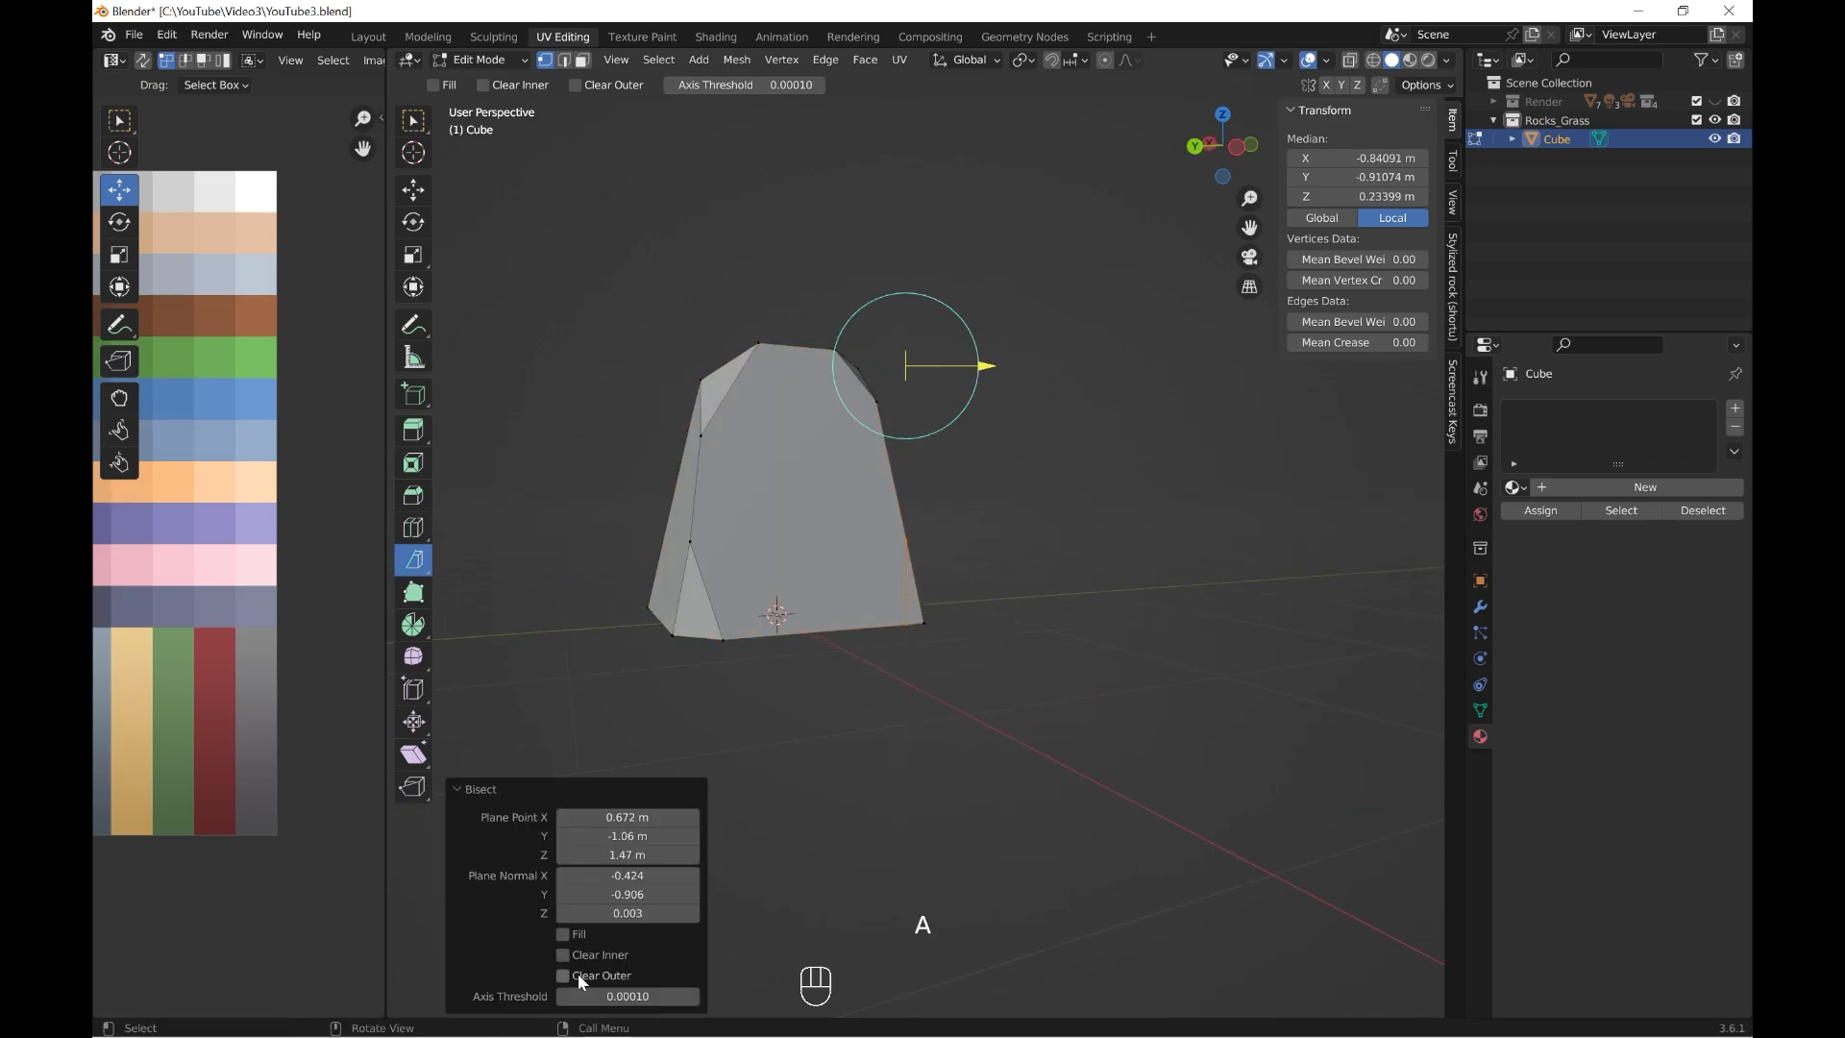
left_click(564, 958)
left_click(564, 958)
left_click(567, 976)
- Bisect the whole mesh with a sloping cut across its upper +Y side, using Fill and Clear Outer
middle_click_drag(539, 692, 1044, 629)
scroll(1045, 629, "down", 5)
middle_click_drag(1053, 600, 938, 501)
key("a")
left_click_drag(860, 413, 966, 584)
scroll(775, 746, "up", 3)
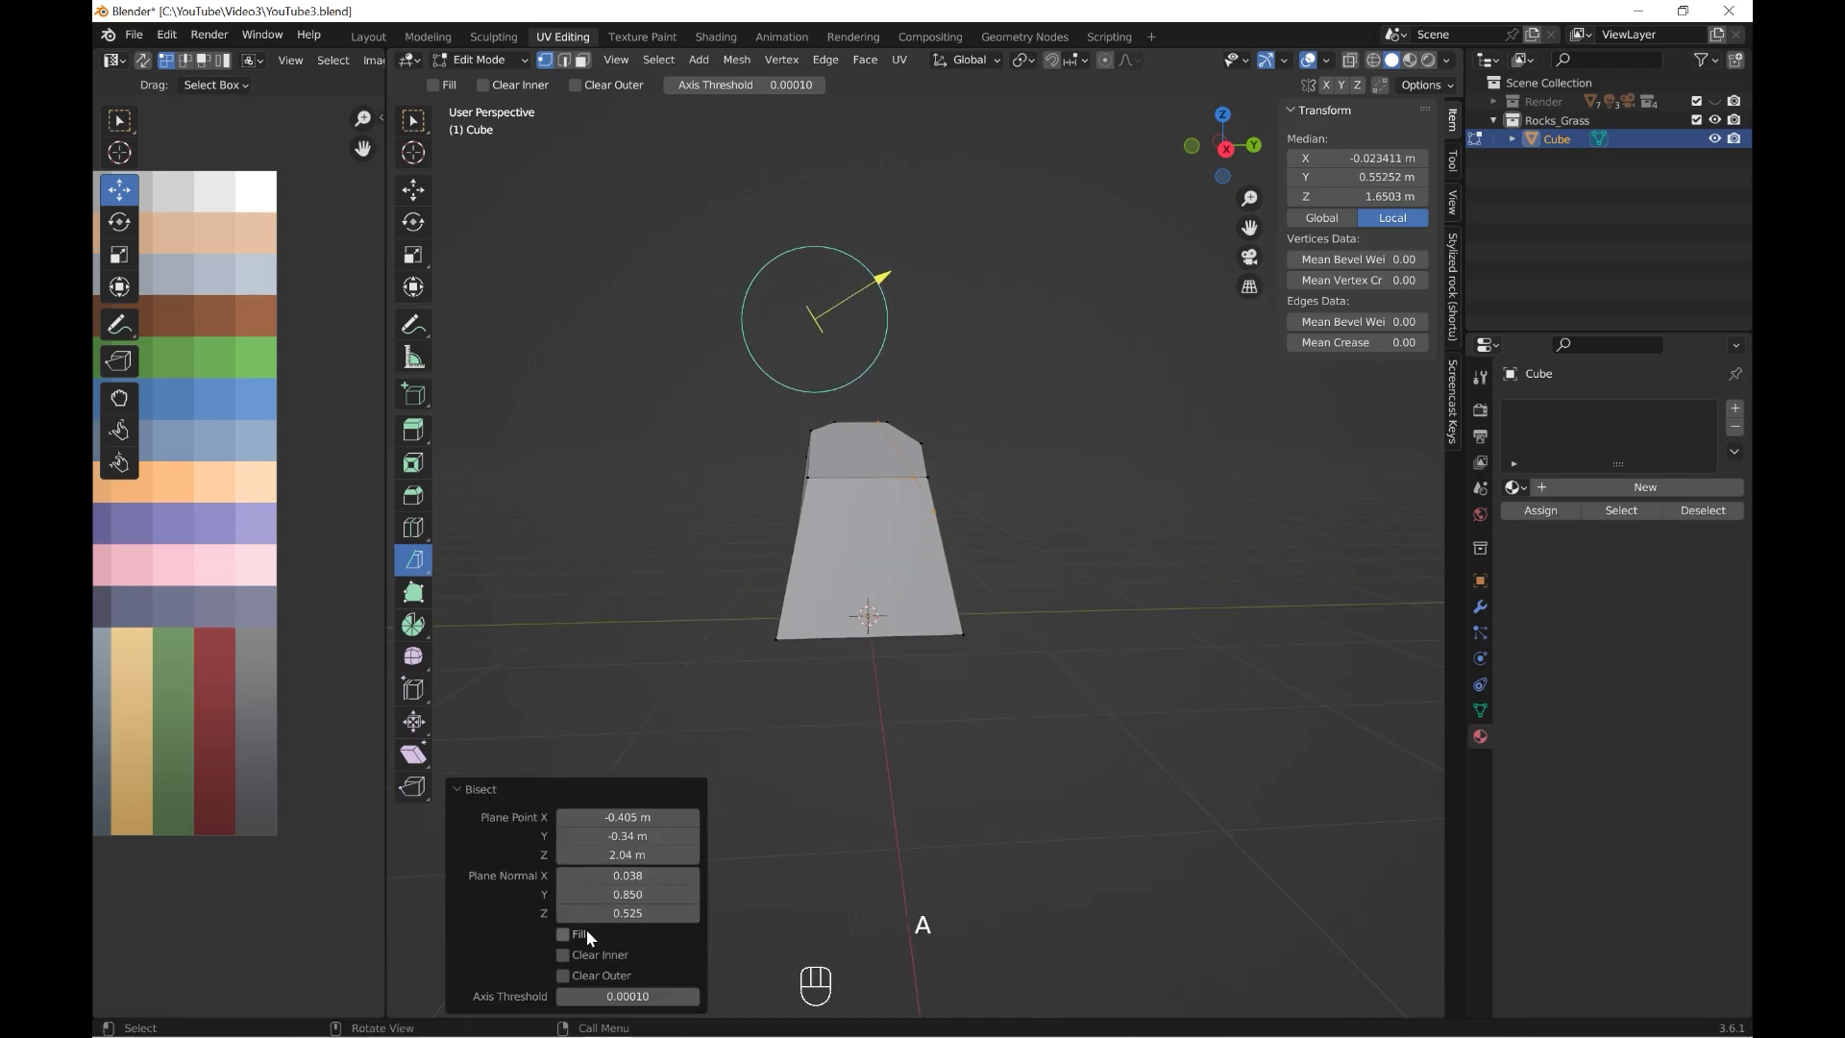
left_click(563, 975)
- Bisect the whole mesh across the peak on its −X +Y side, filling the cut and removing the tip
middle_click_drag(817, 729, 980, 435)
key("a")
mouse_move(899, 377)
middle_mouse_down()
mouse_move(968, 330)
mouse_move(897, 384)
middle_mouse_up()
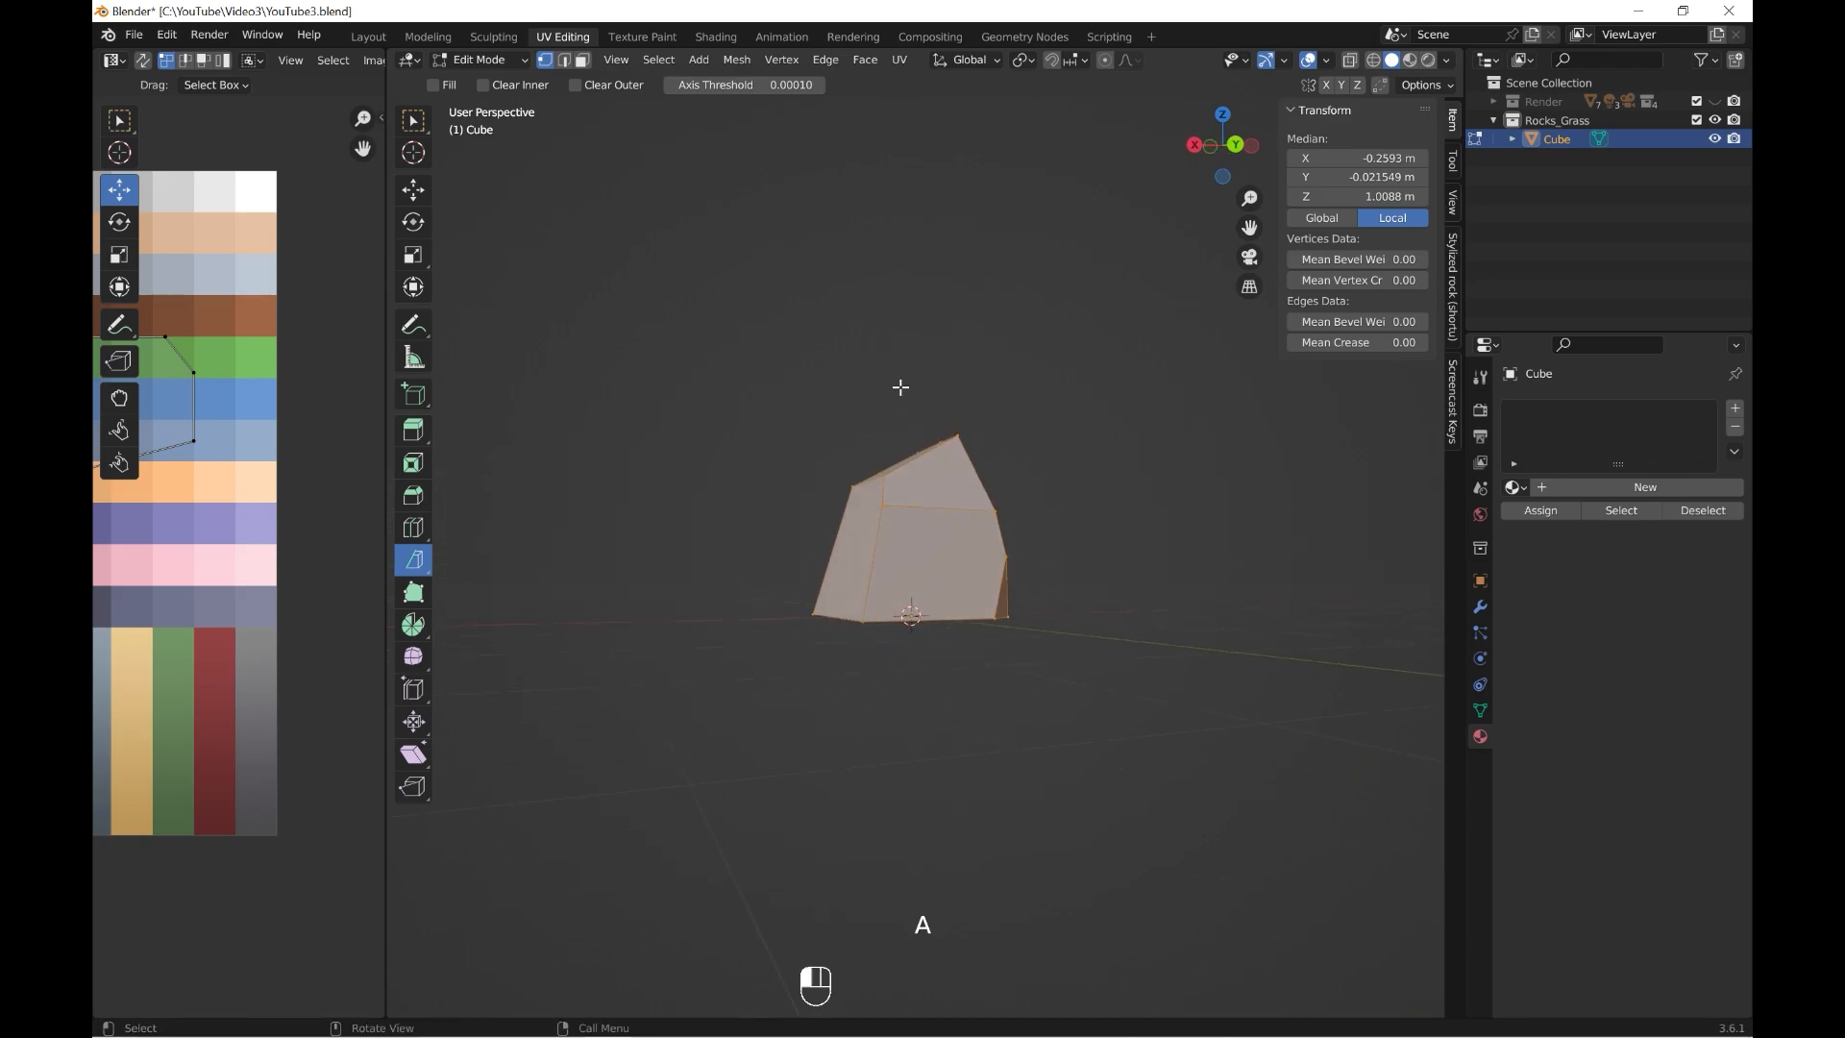
left_click_drag(901, 384, 1000, 492)
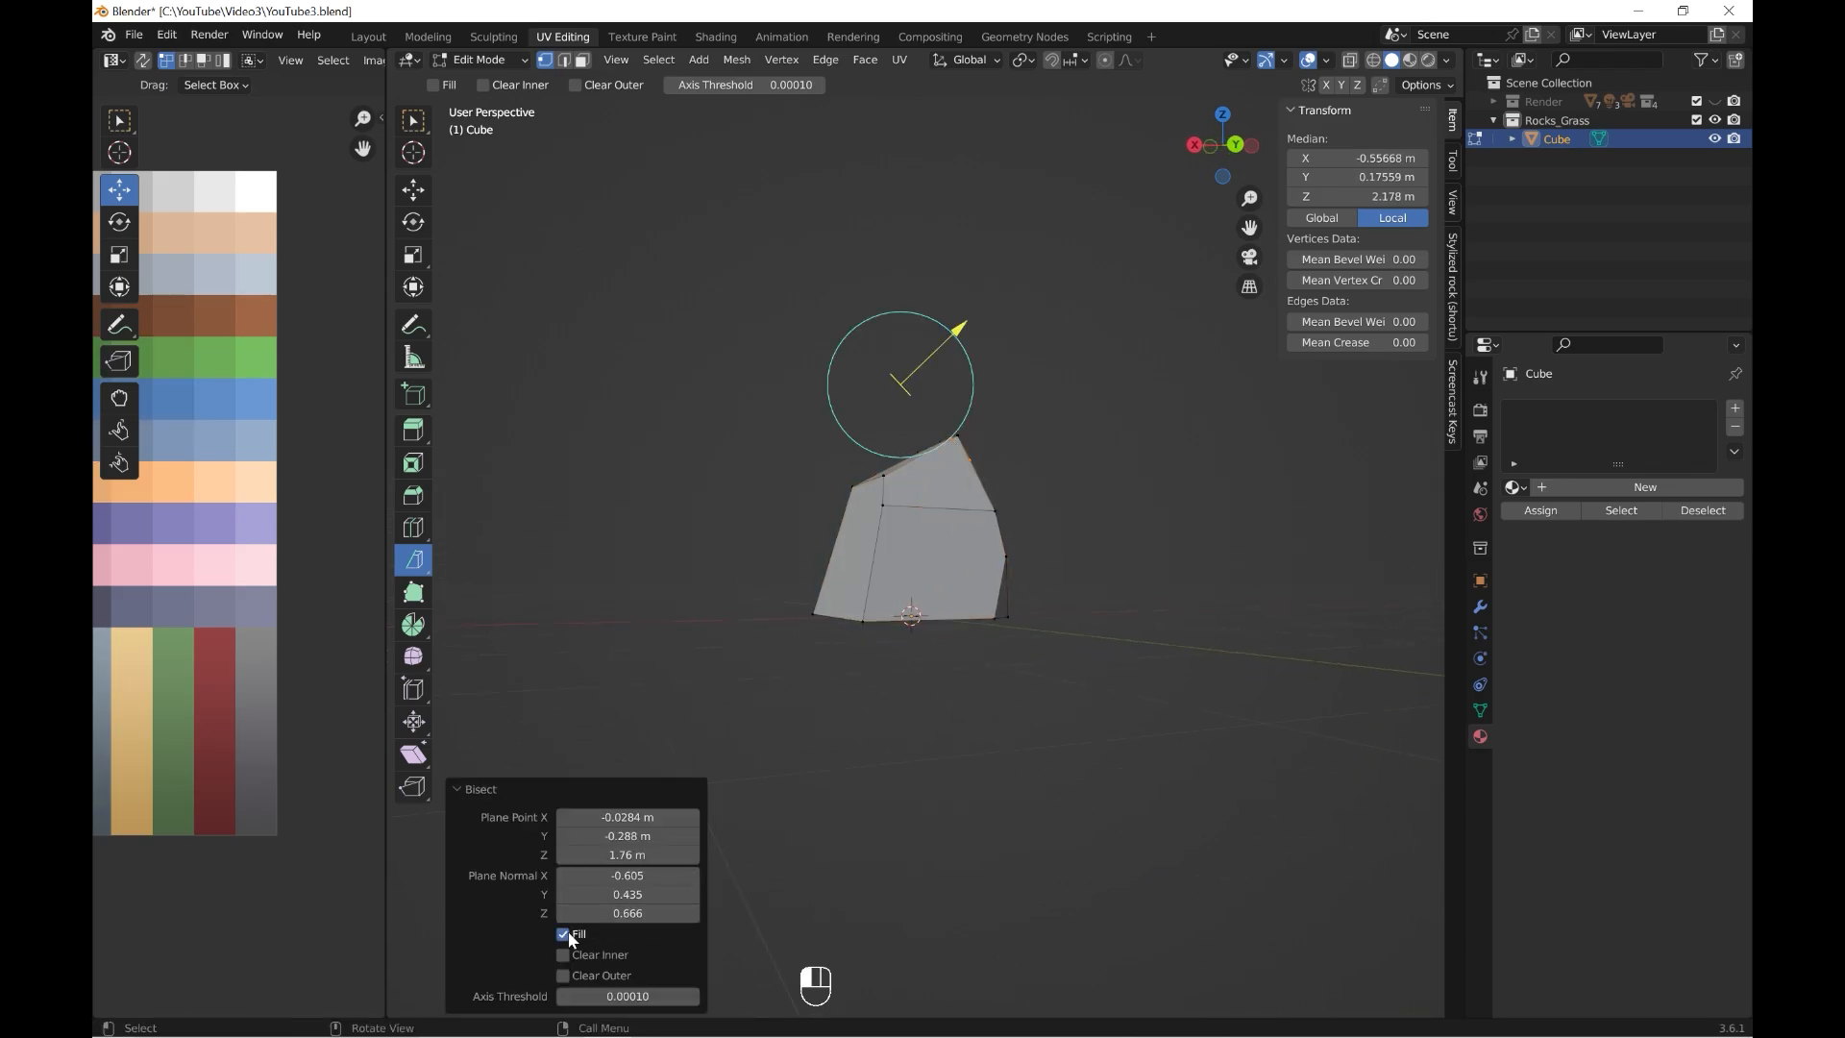
- Bisect the upper +X −Y corner with Fill and Clear Outer, and shift the cut plane inward to about X 0, Y −0.31, Z 1.35 m
middle_click_drag(925, 743, 1187, 578)
key("a")
scroll(1159, 575, "up", 2)
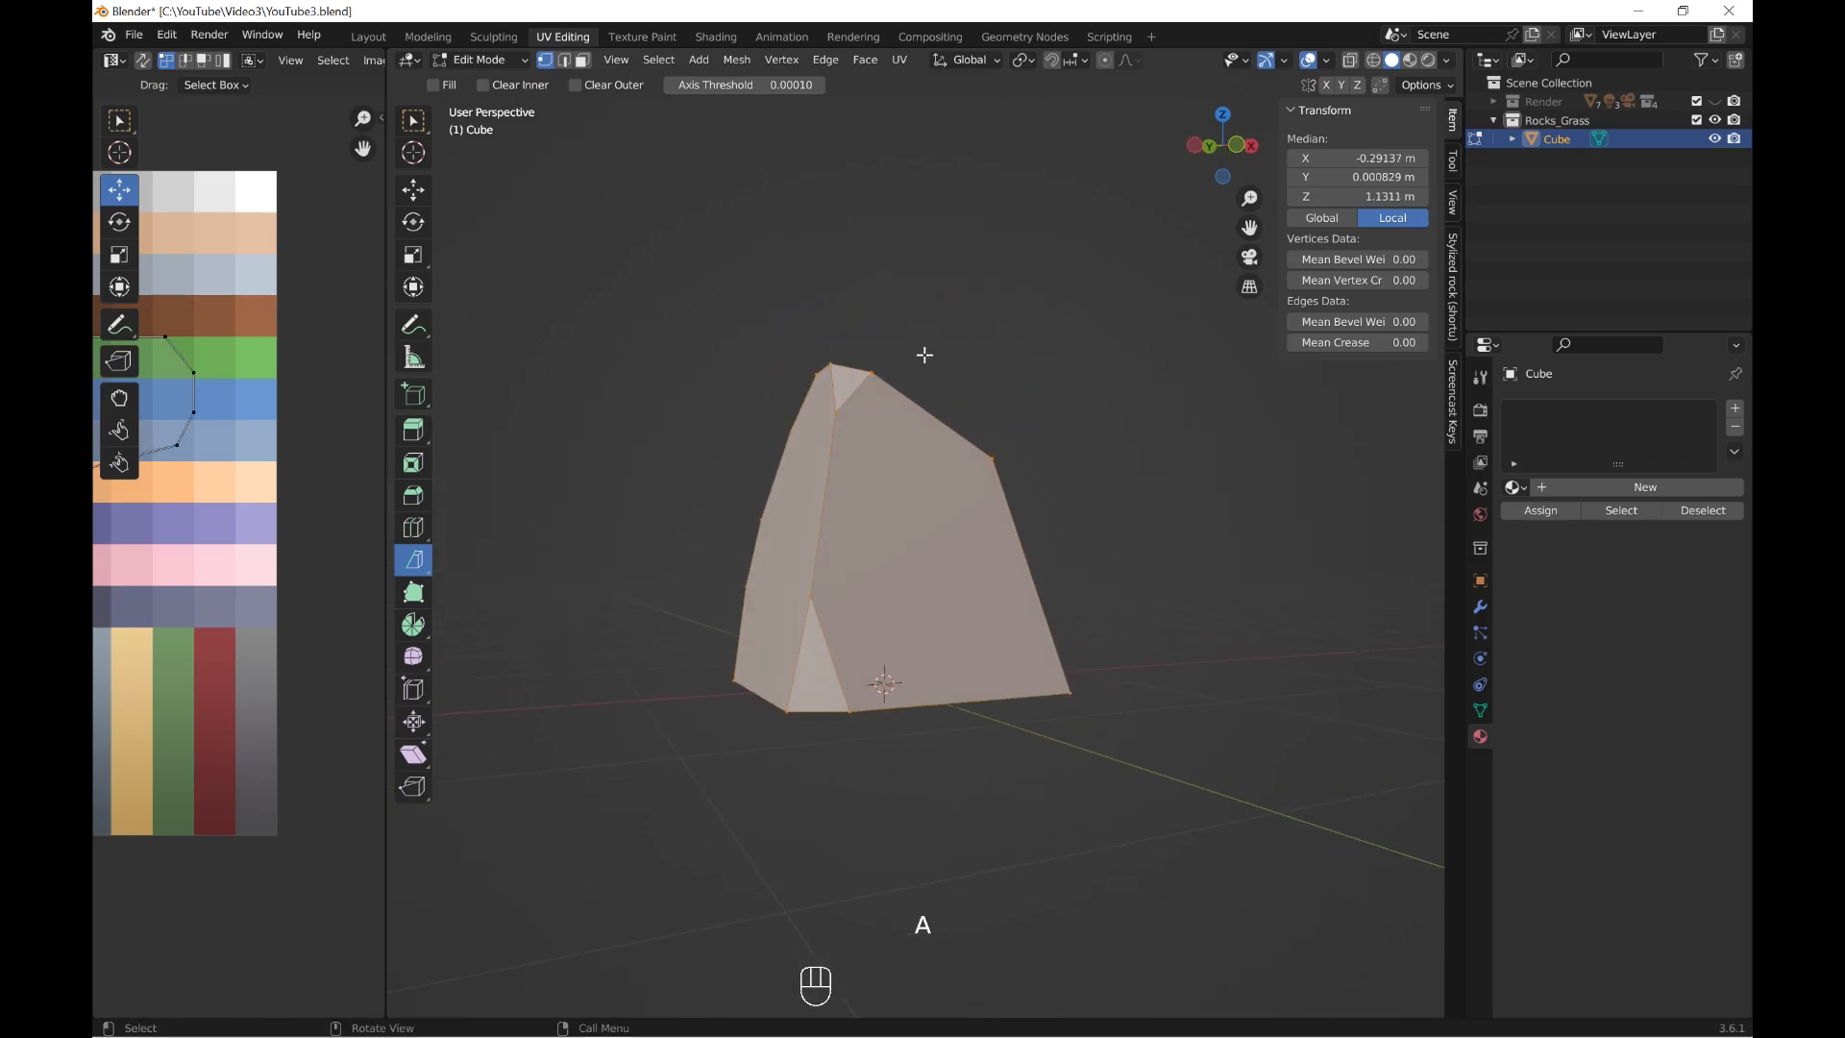
left_click_drag(925, 355, 1038, 577)
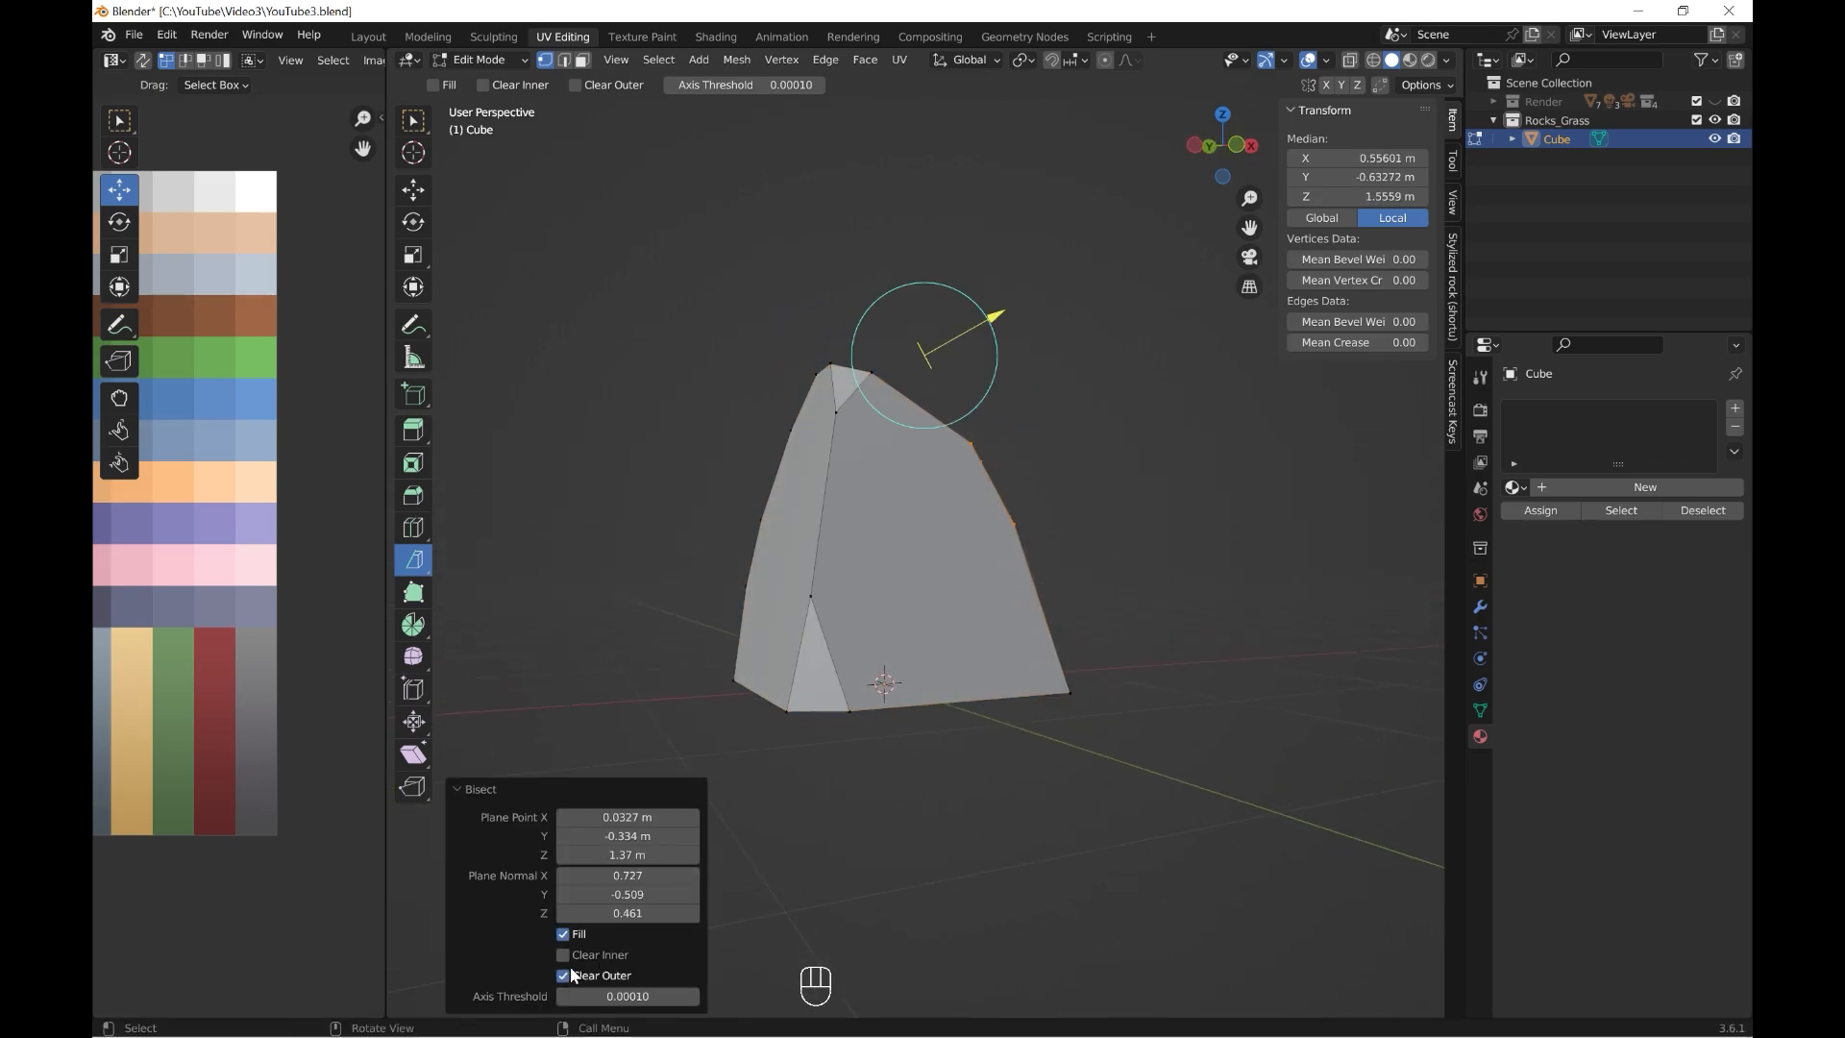
middle_click_drag(1133, 588, 1047, 605)
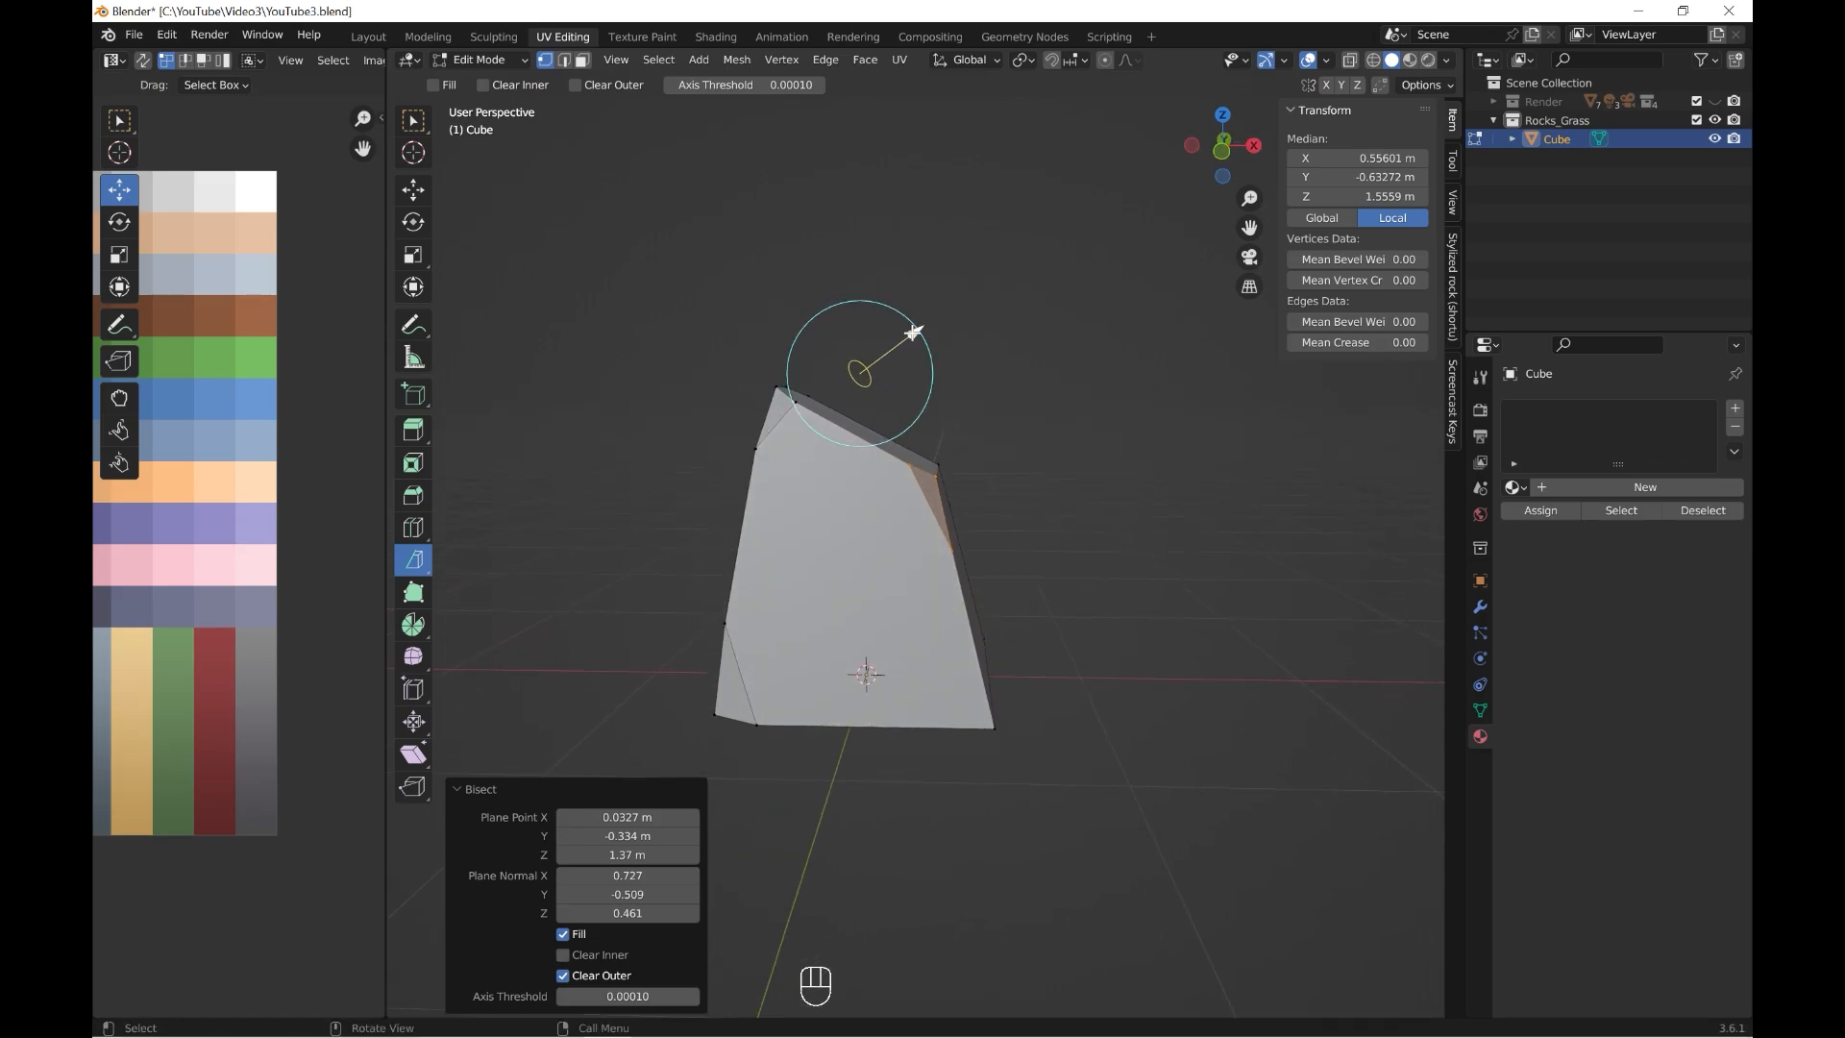
middle_click_drag(913, 331, 975, 329)
left_click_drag(975, 330, 960, 330)
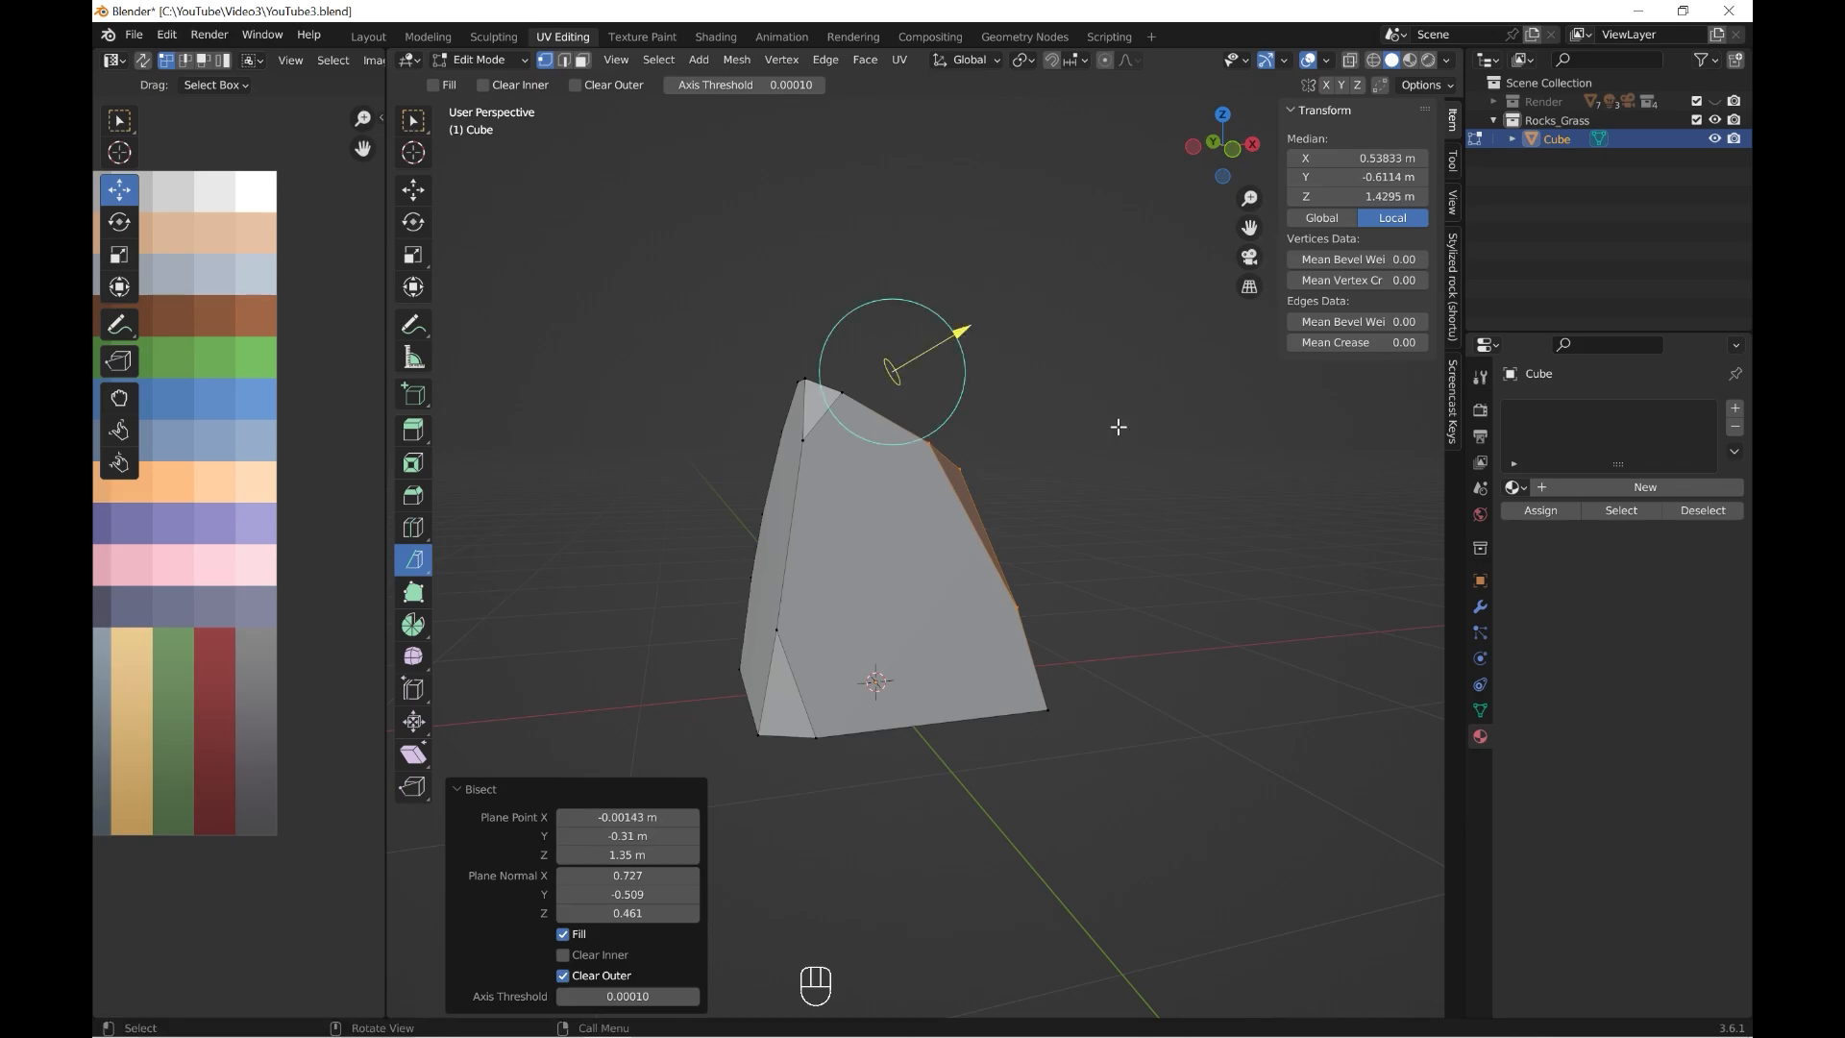
- Bisect the lower +X −Y corner with Fill and Clear Outer, and adjust the cut plane's position
middle_click_drag(1153, 433, 1095, 466)
middle_click_drag(1096, 466, 1095, 404, "shift")
middle_click_drag(1095, 524, 1166, 511)
key("a")
left_click_drag(1045, 459, 1076, 750)
middle_click_drag(1202, 601, 1150, 598)
left_click_drag(1102, 402, 1100, 421)
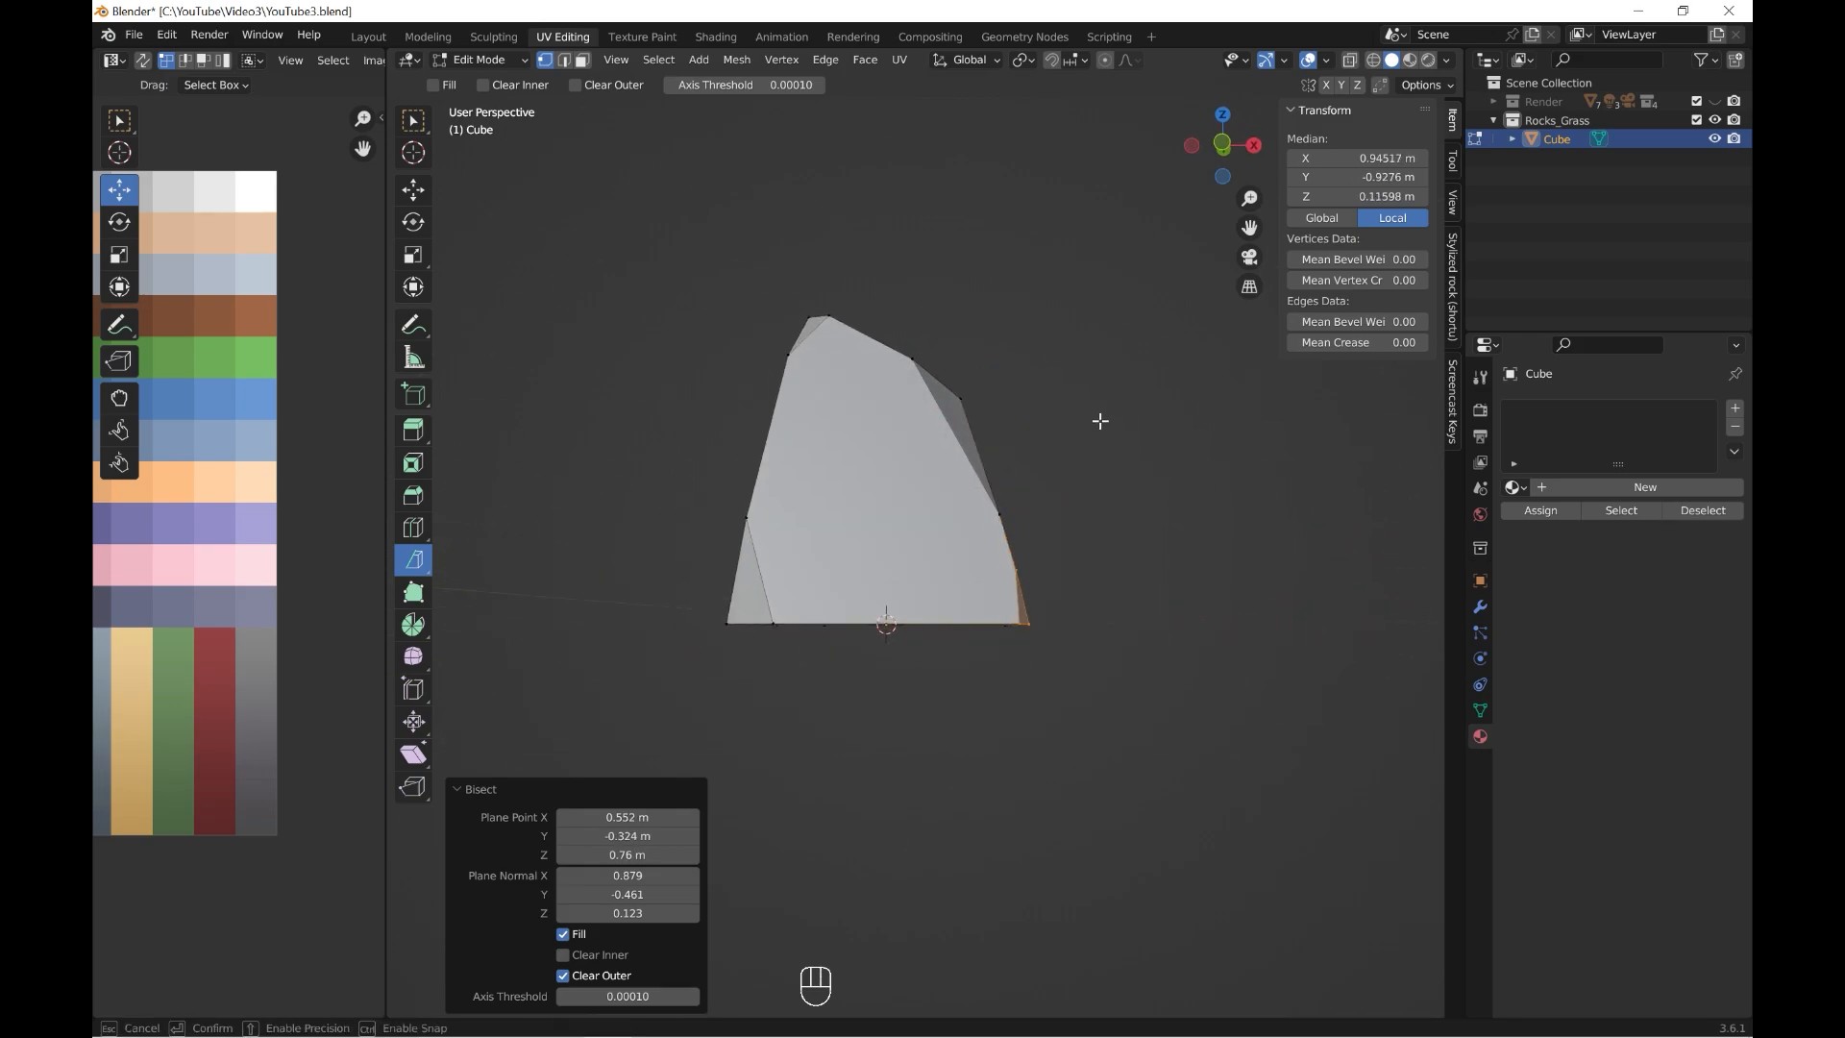
- Bisect the whole mesh along its upright +X +Y edge with Fill and Clear Outer enabled
middle_click_drag(1099, 421, 973, 507)
mouse_move(972, 508)
middle_mouse_down("shift")
mouse_move(984, 527)
mouse_move(1005, 501)
middle_mouse_up("shift")
key("a")
left_click_drag(885, 329, 941, 511)
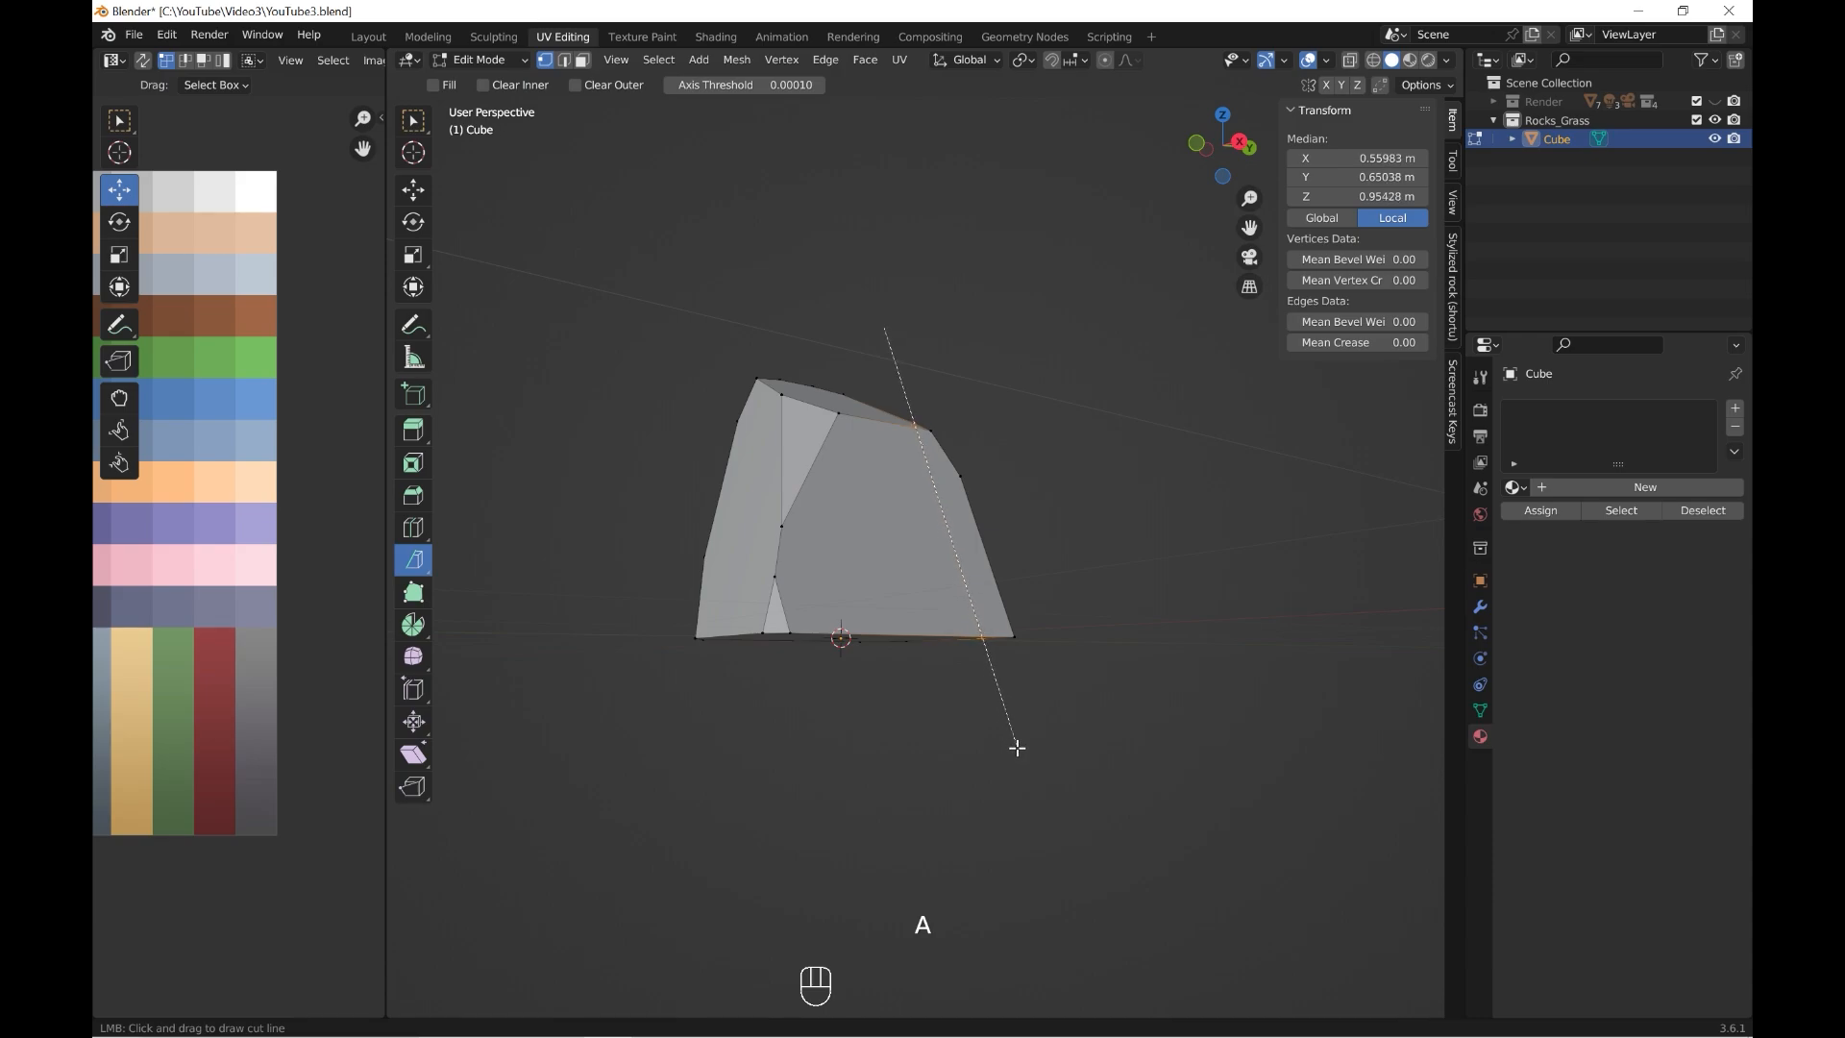
left_click_drag(1016, 748, 1035, 768)
left_click(565, 955)
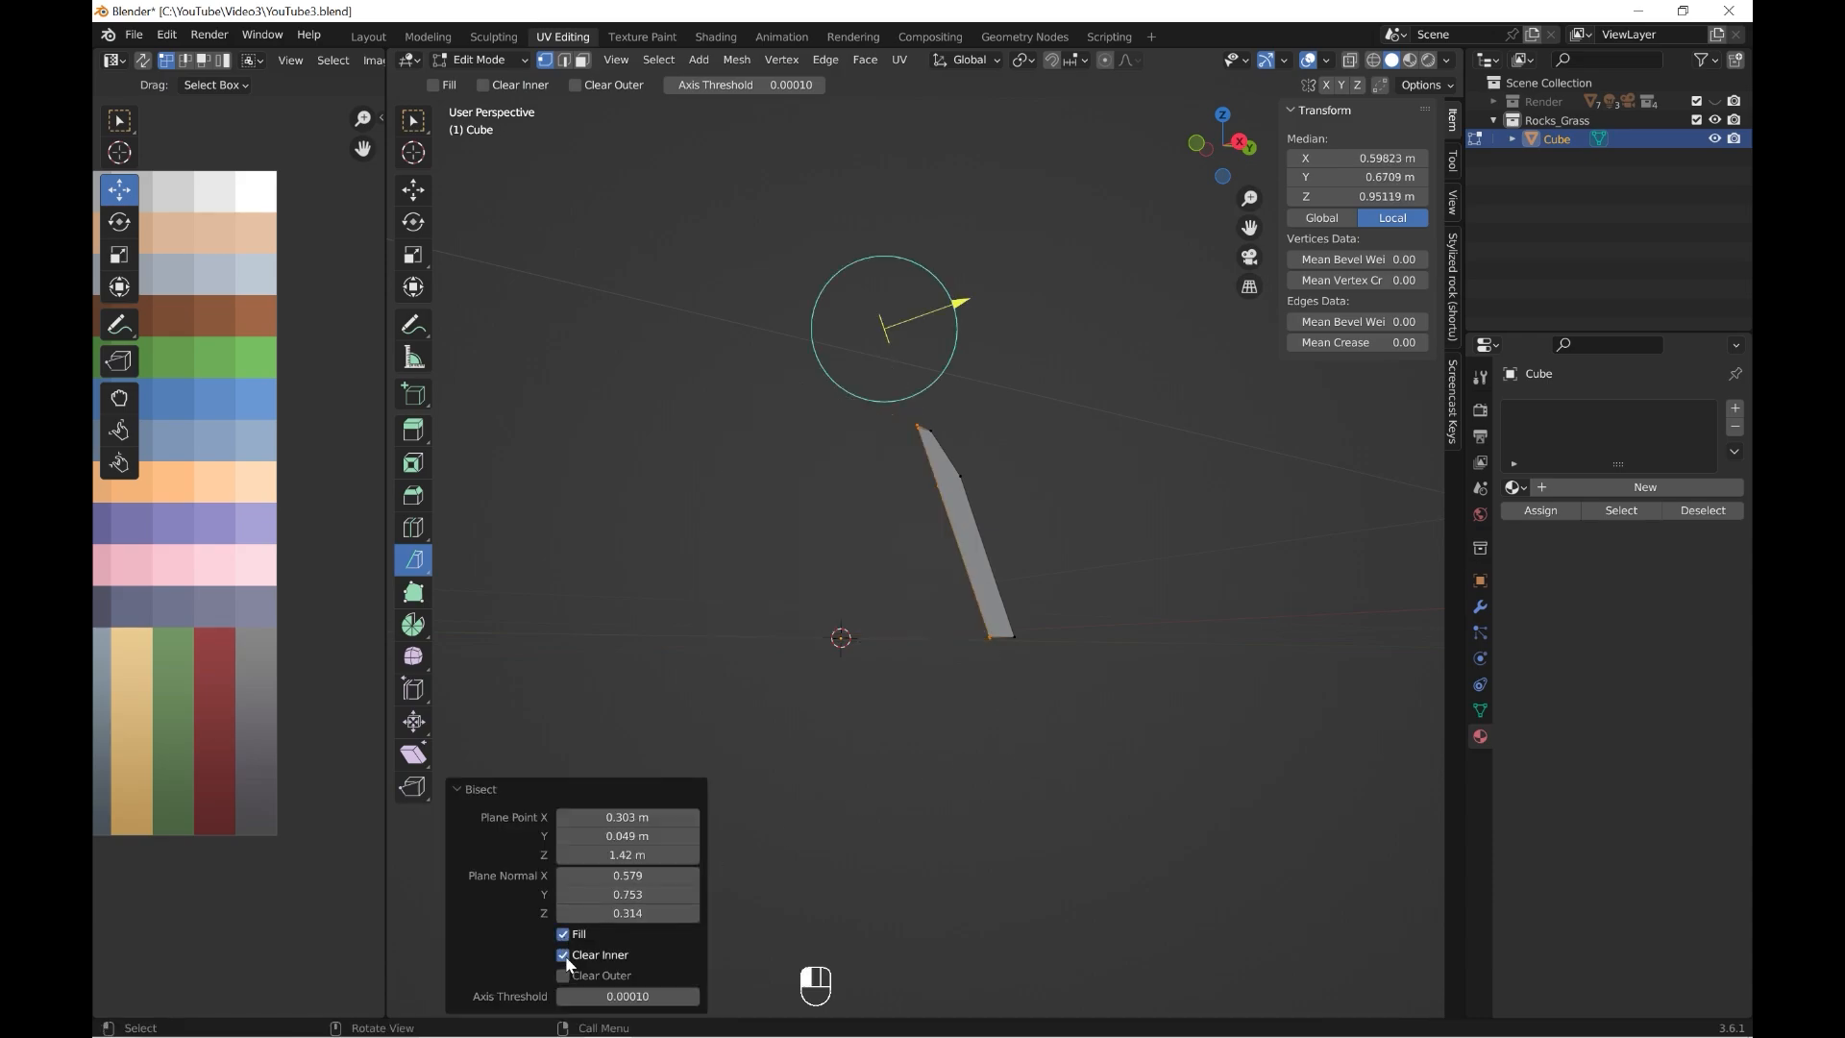
left_click(565, 955)
left_click(565, 975)
- Bisect the whole mesh across its lower +X +Y corner with Fill and Clear Outer enabled
middle_click_drag(961, 730, 1099, 734)
key("a")
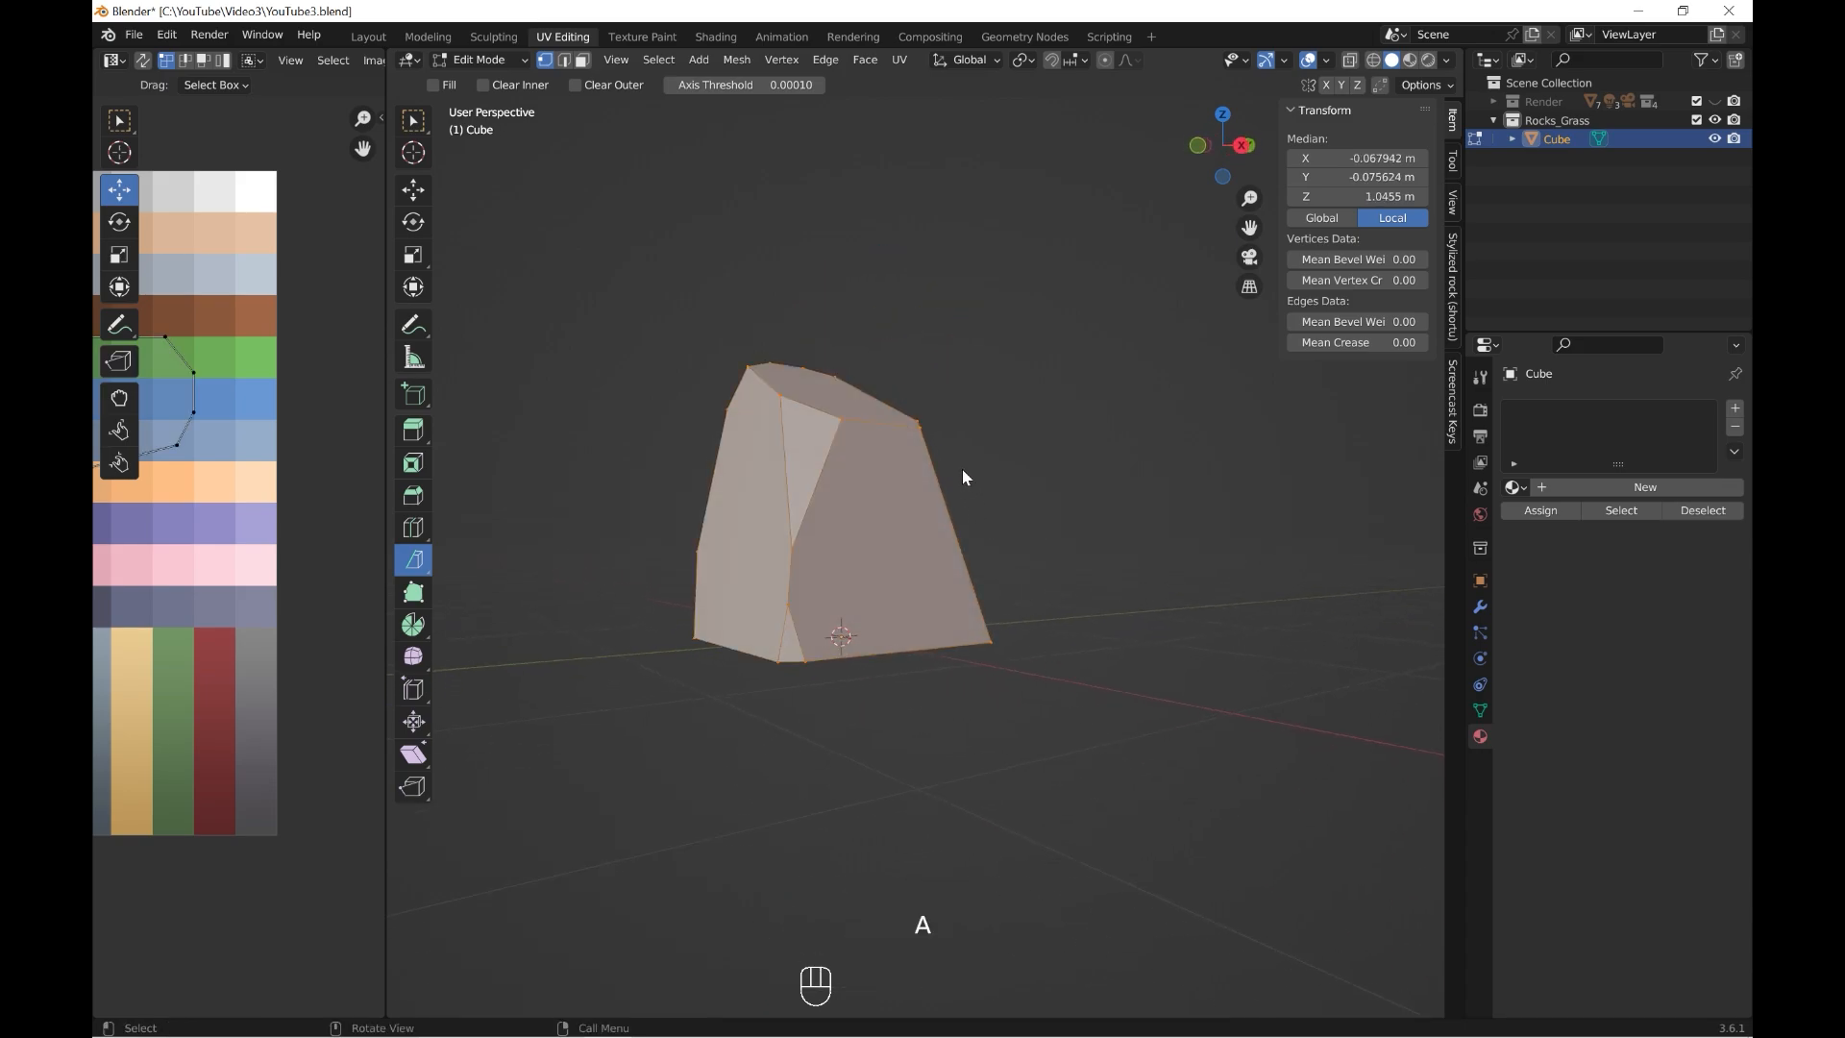
left_click_drag(950, 442, 977, 874)
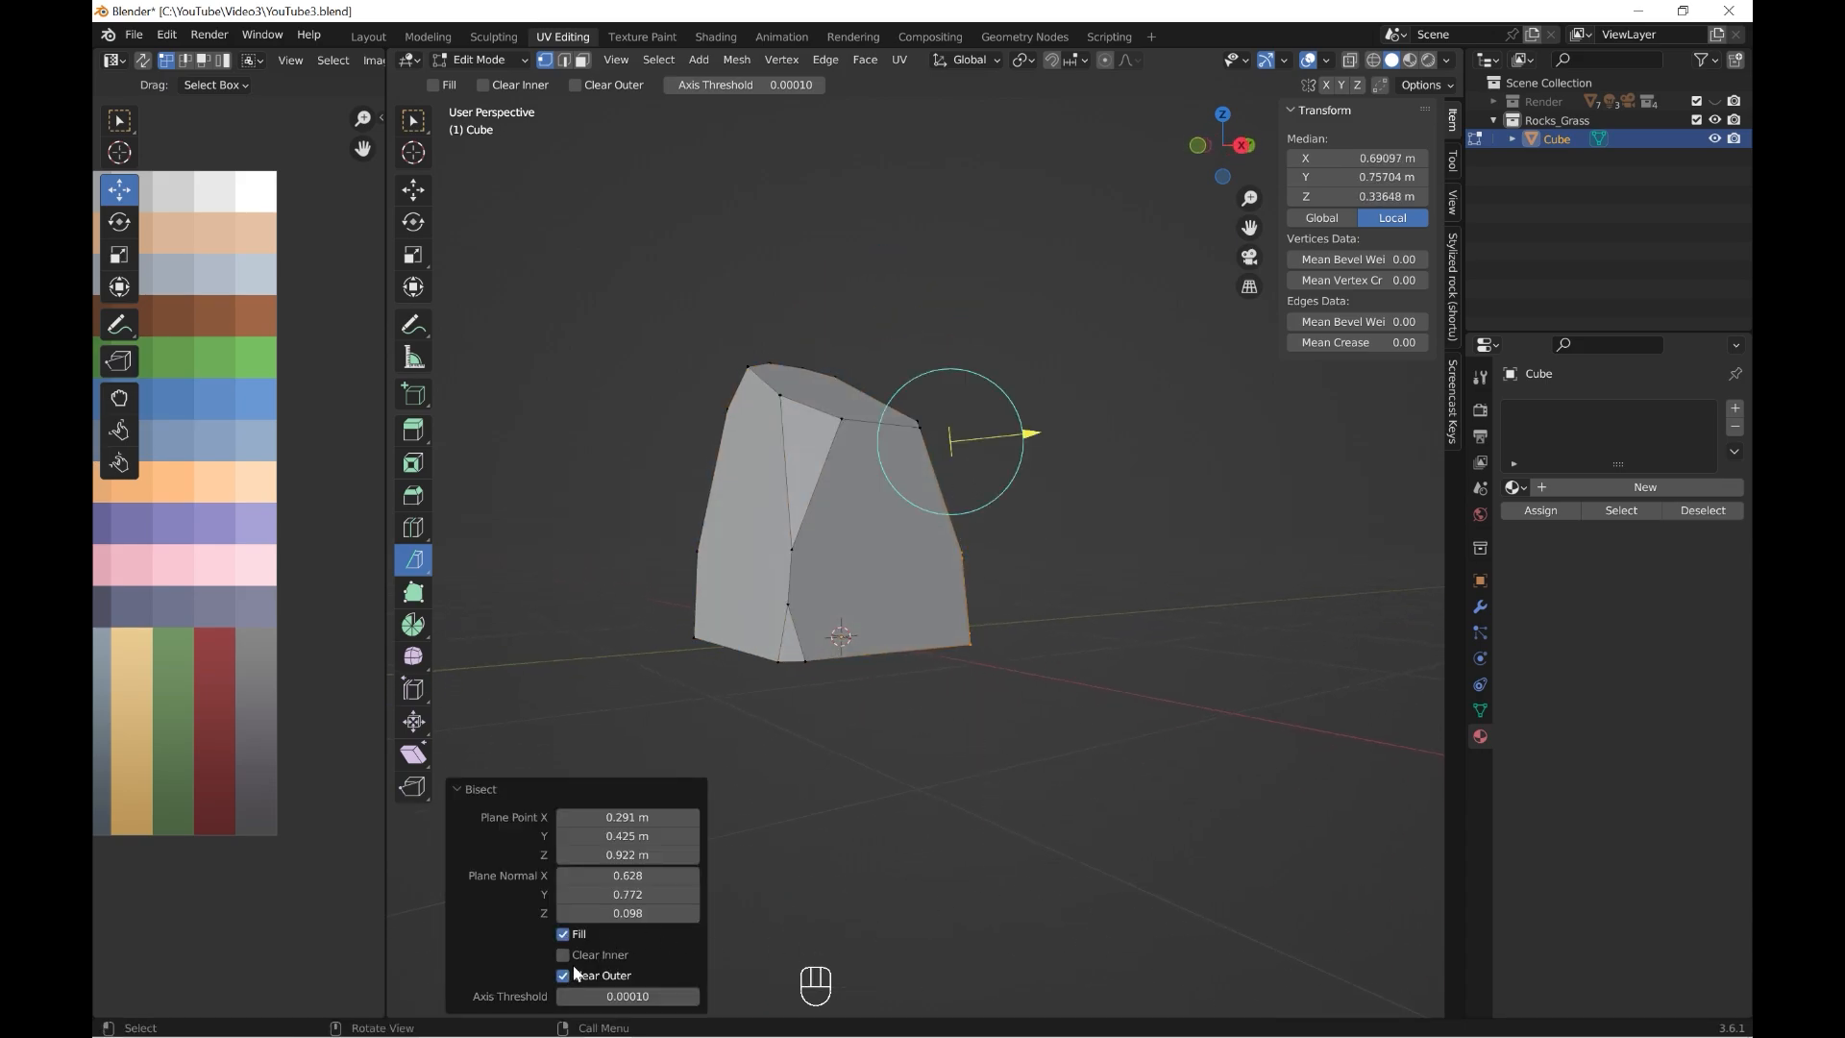
- Return to Object Mode and rename the finished rock object Rock_01
middle_click_drag(942, 692, 975, 608)
key("a")
scroll(1077, 579, "down", 4)
left_click(492, 61)
left_click(490, 85)
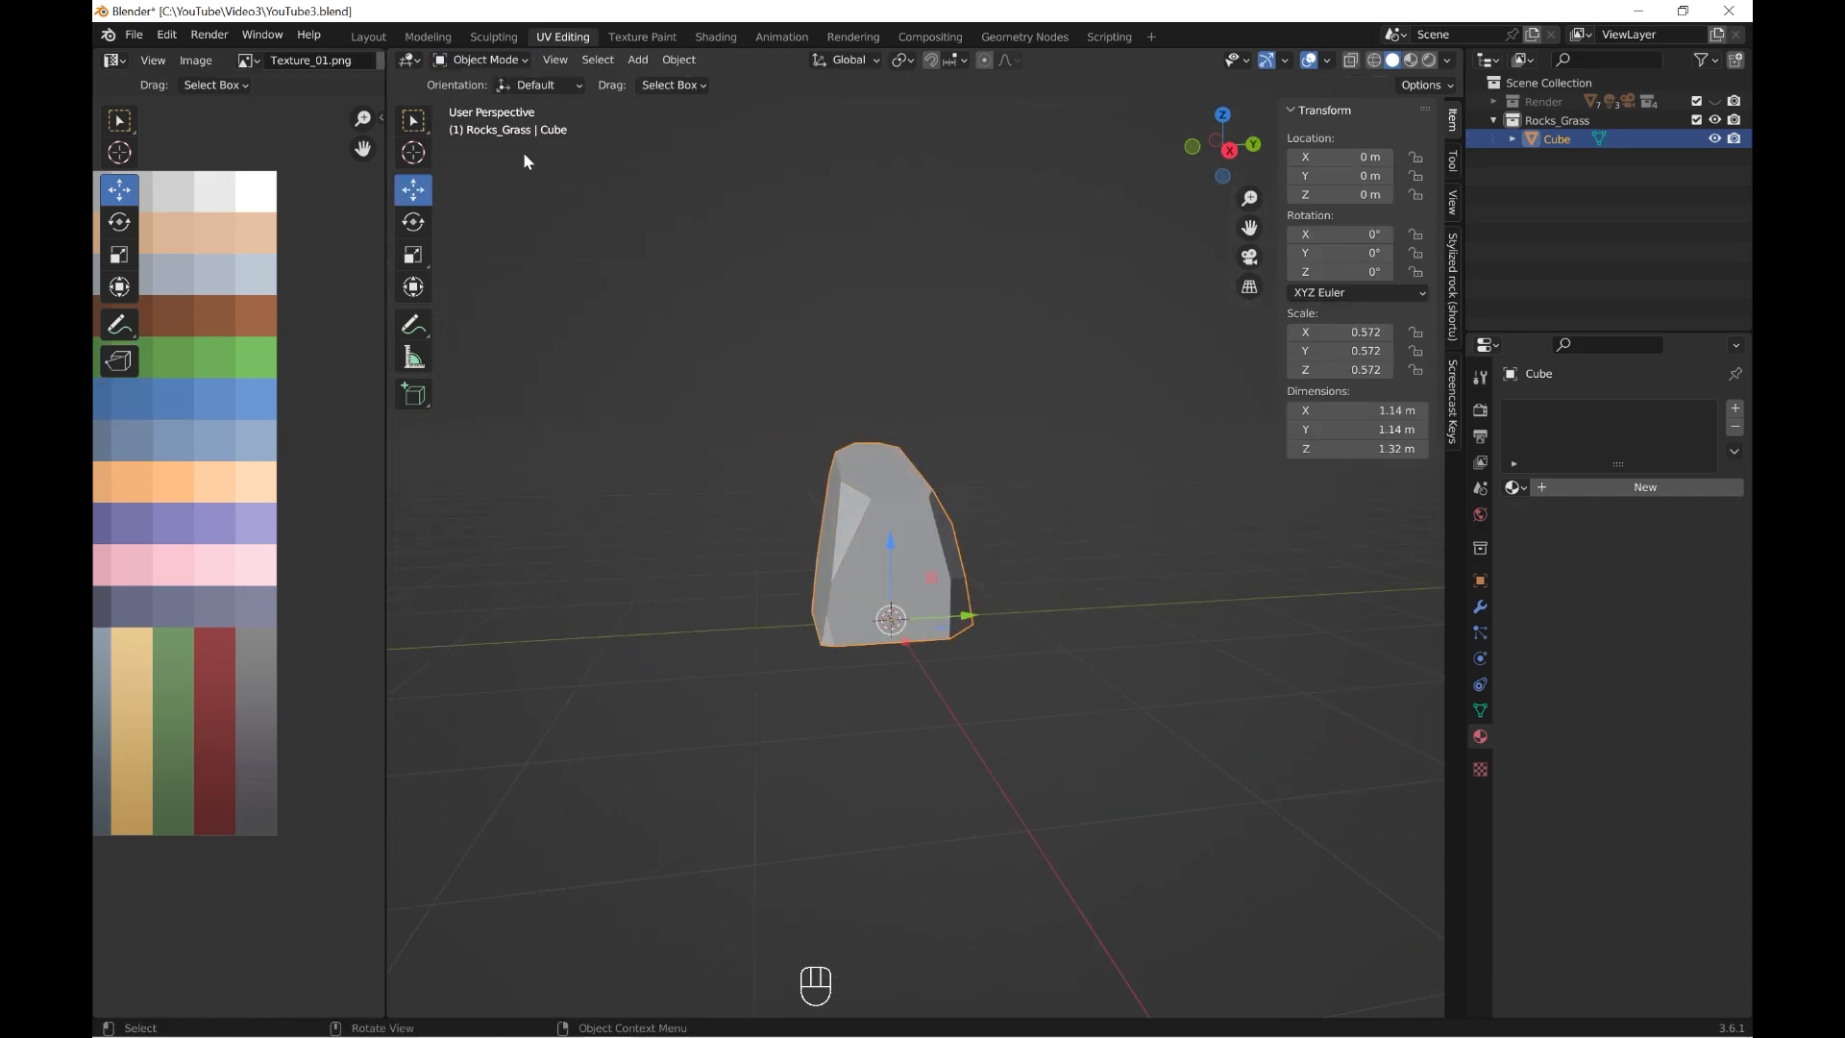
left_click(1090, 590)
middle_click_drag(1089, 590, 942, 610)
left_click(938, 603)
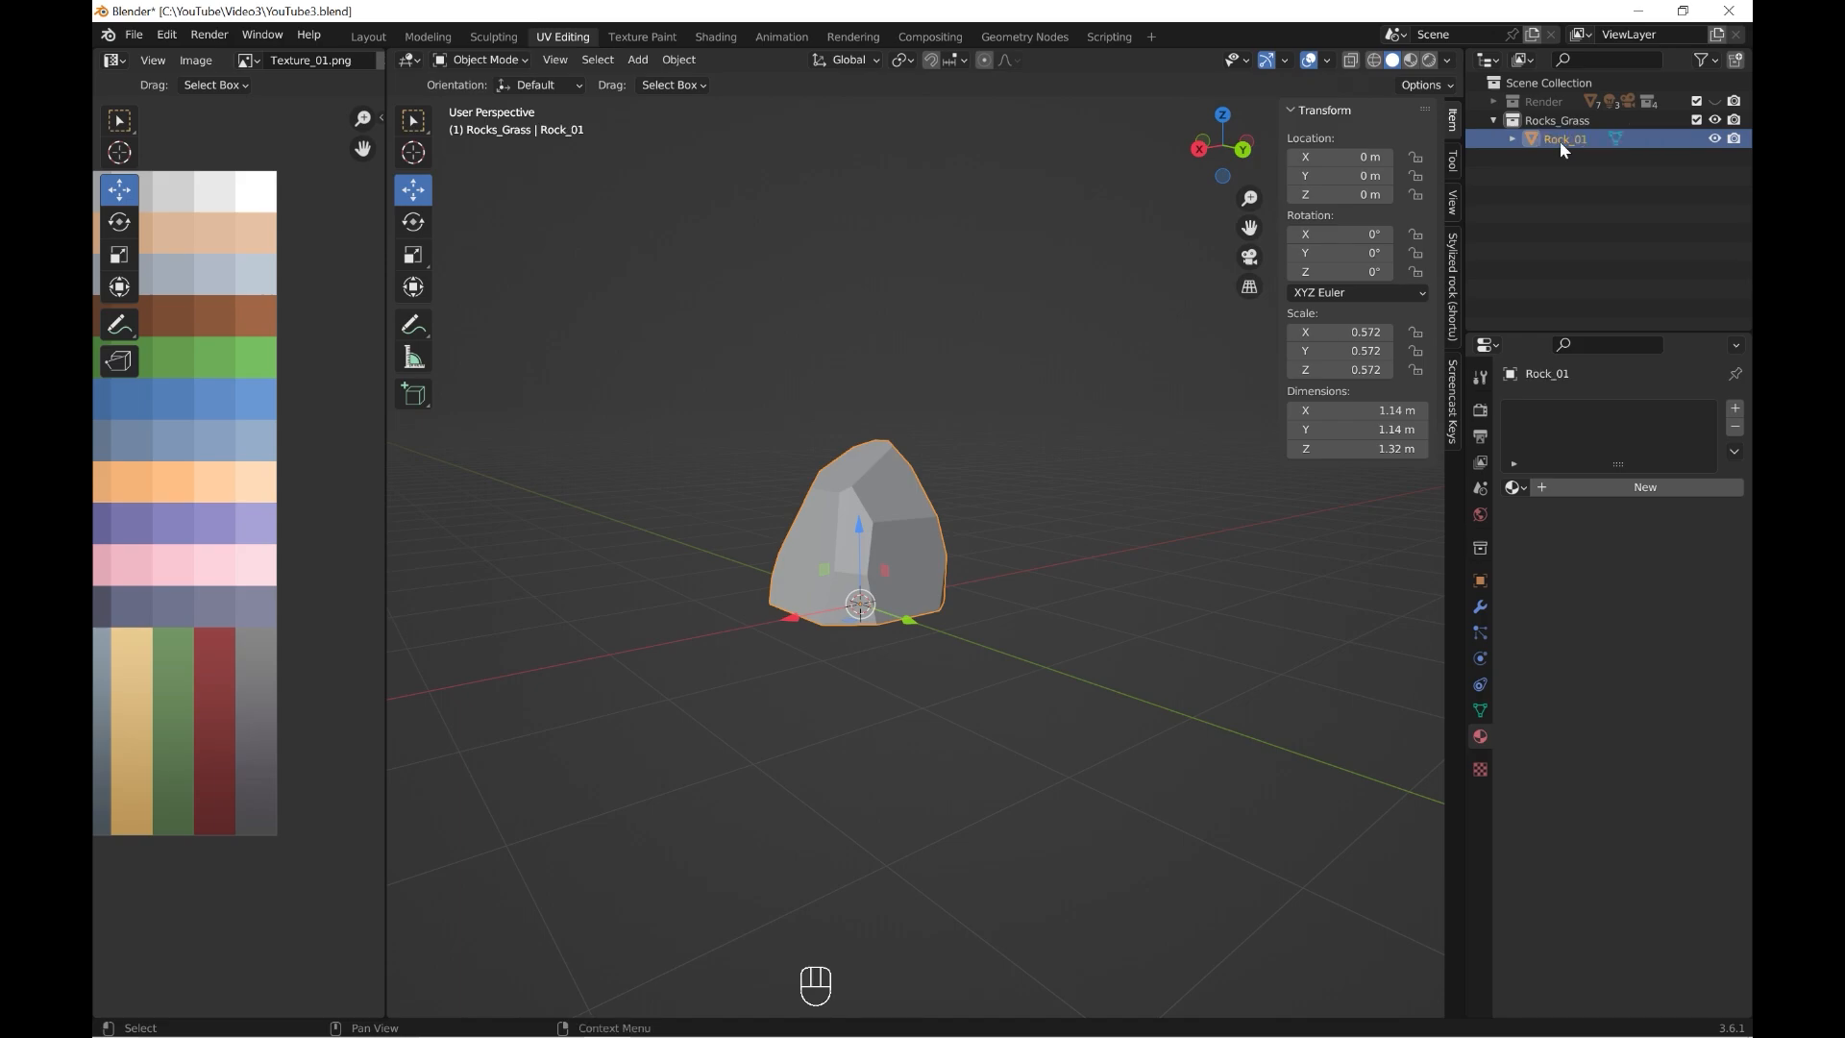
- Move Rock_01 about 2.03 m along the X axis in front view
middle_click_drag(938, 638, 860, 598)
key("grave")
left_click(706, 482)
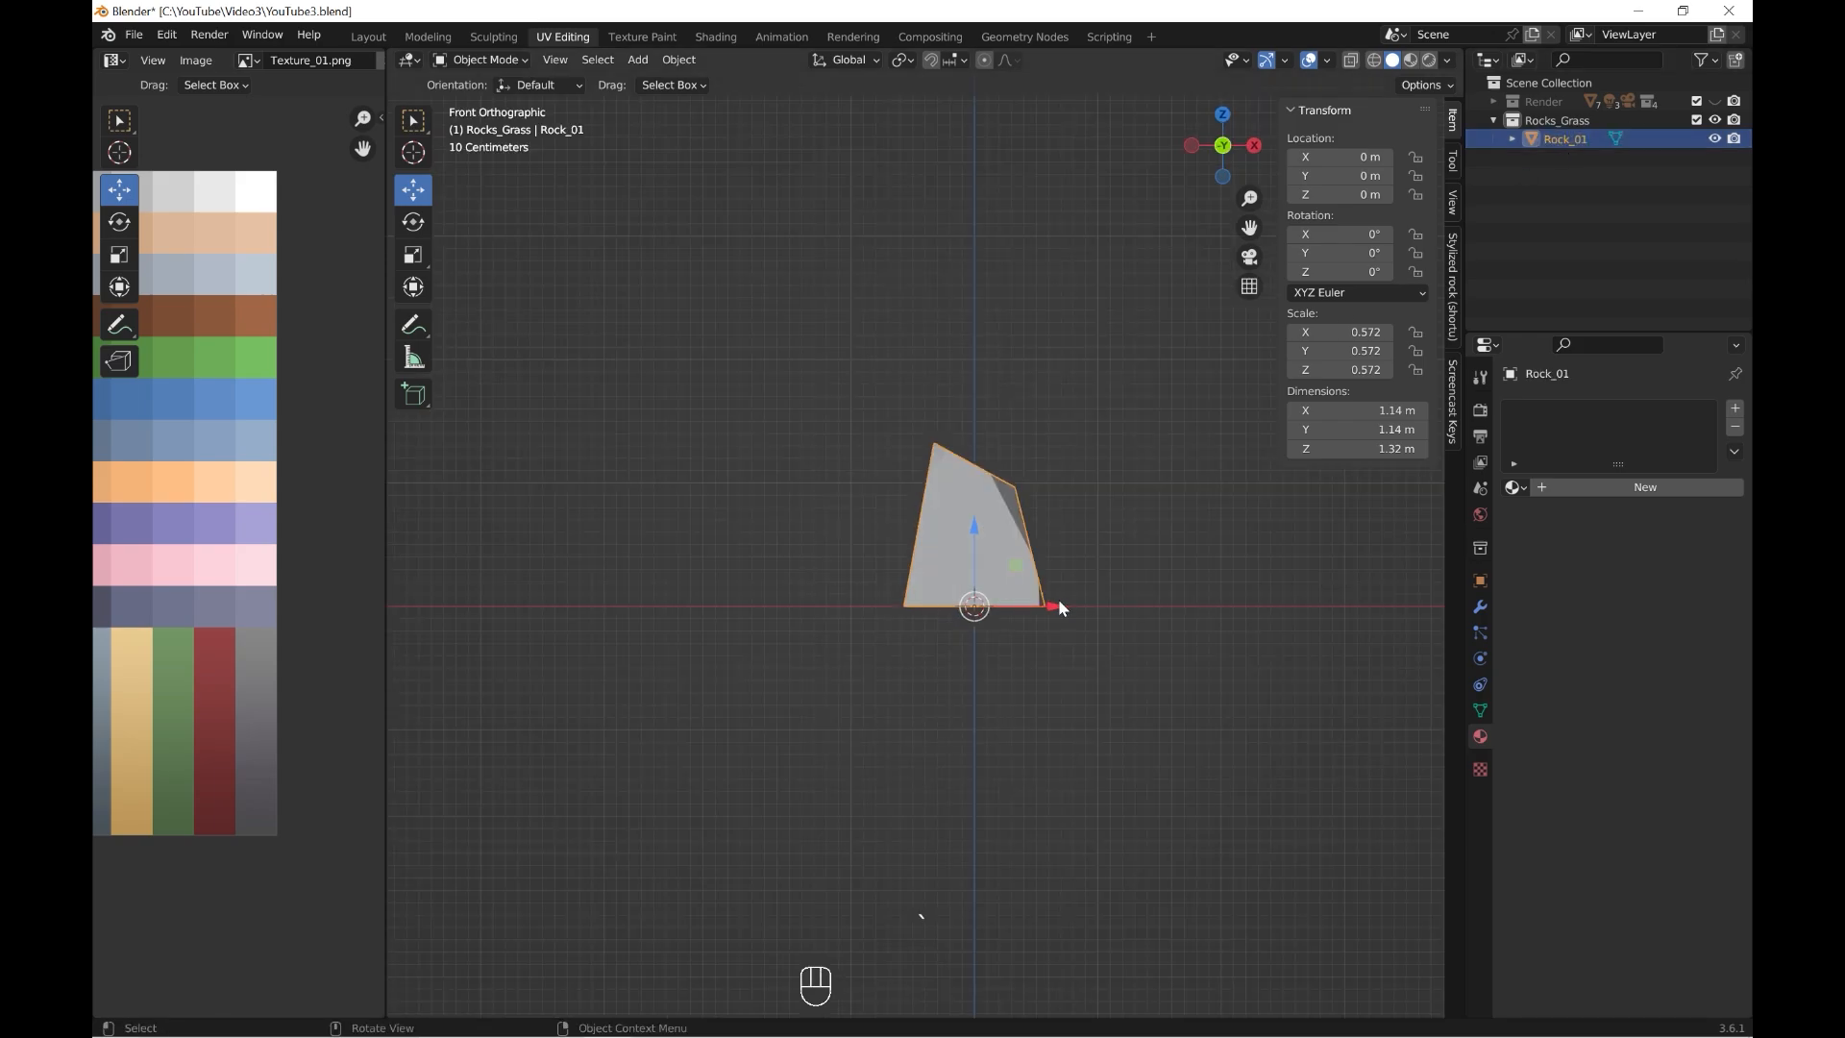
left_click_drag(1059, 601, 1308, 623)
scroll(1249, 611, "down", 3)
middle_click_drag(1143, 601, 1035, 612, "shift")
- Add a second cube beside Rock_01 at the world origin and set its Z location to 1 m
key("shift+a")
mouse_move(902, 586)
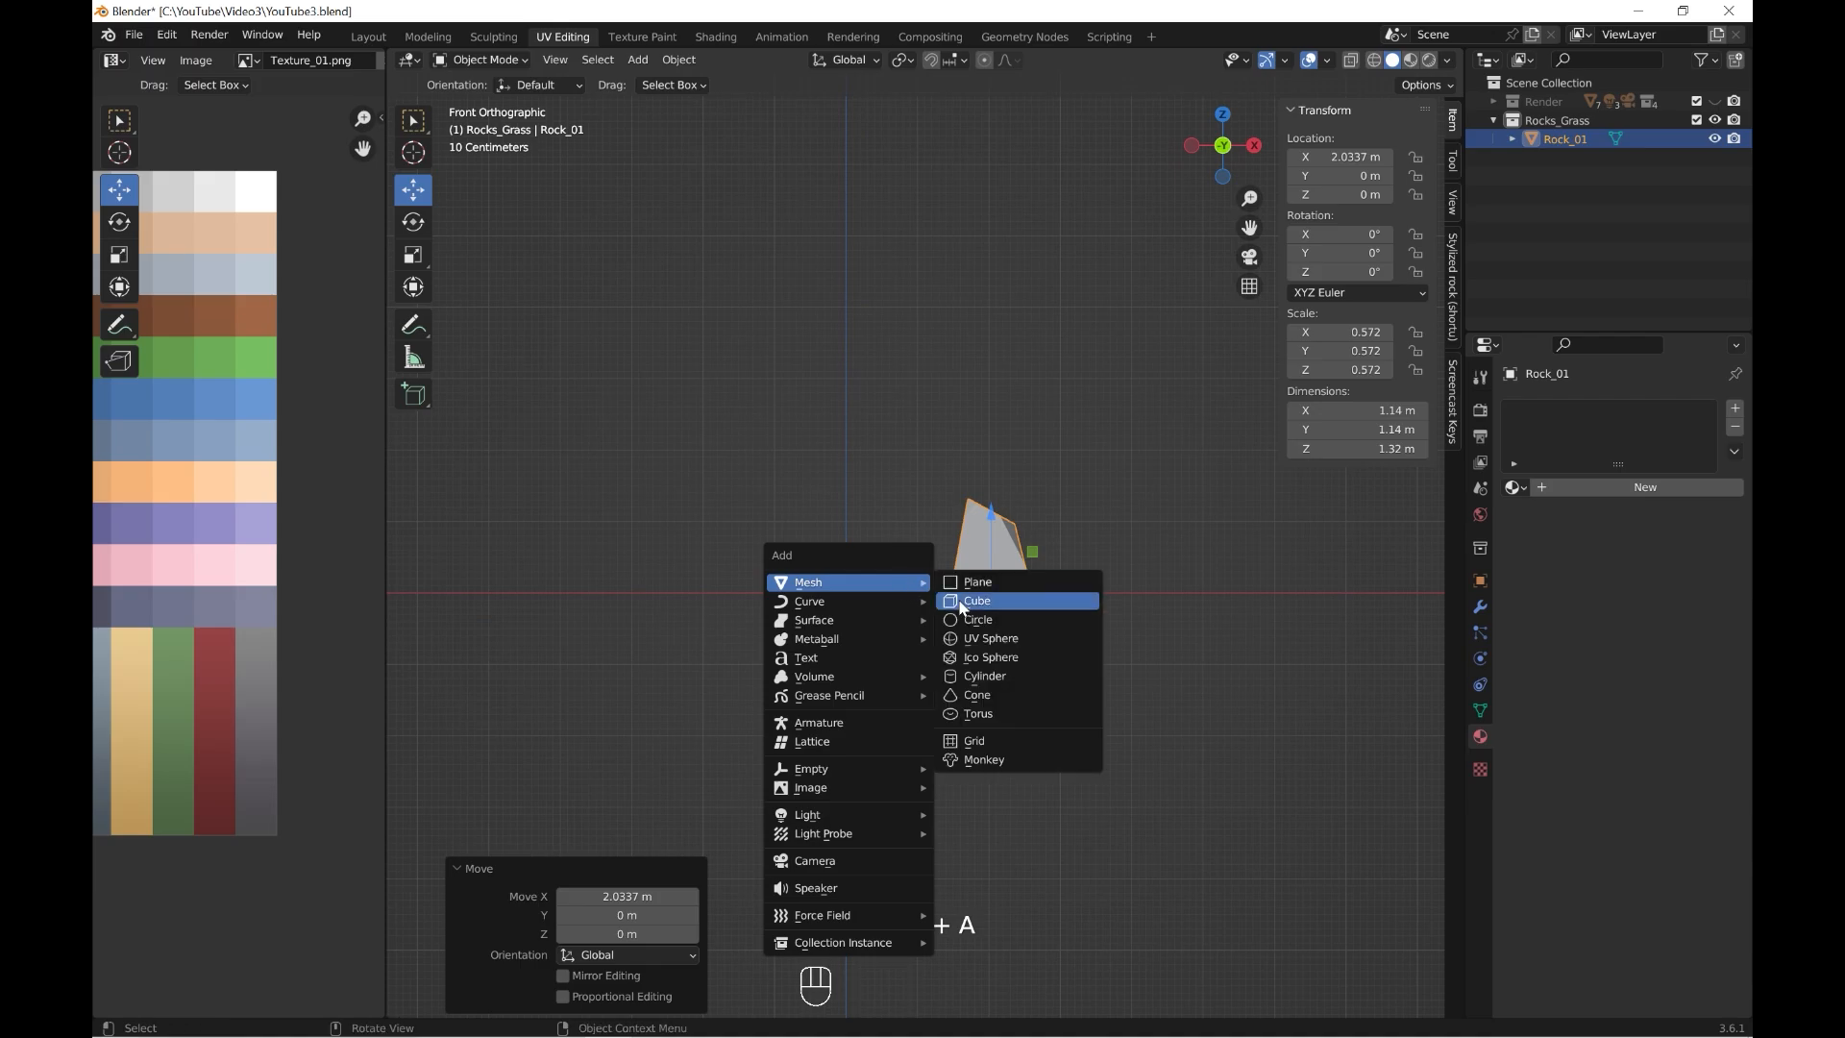
left_click(962, 601)
scroll(877, 635, "up", 4)
left_click(1348, 202)
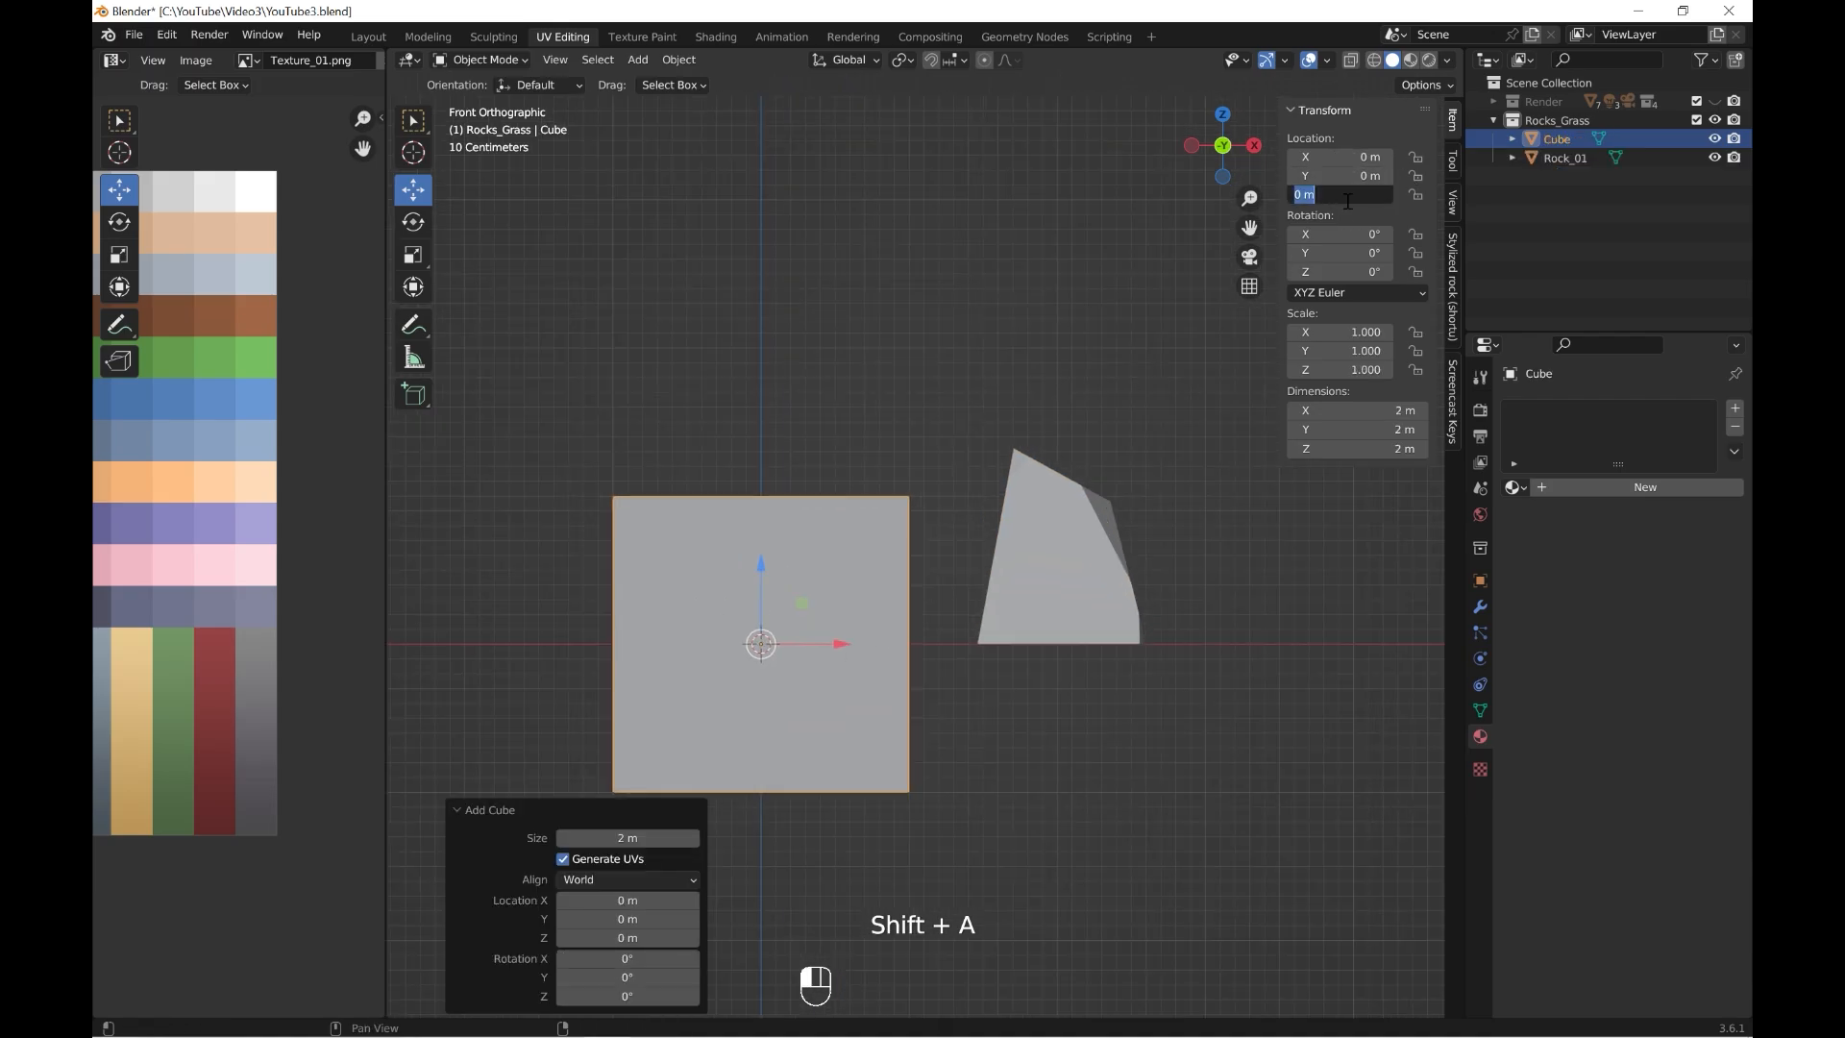
type("1")
key("Return")
- Set the new cube's origin to the 3D cursor at its base centre and hide Rock_01
left_click(678, 60)
mouse_move(711, 100)
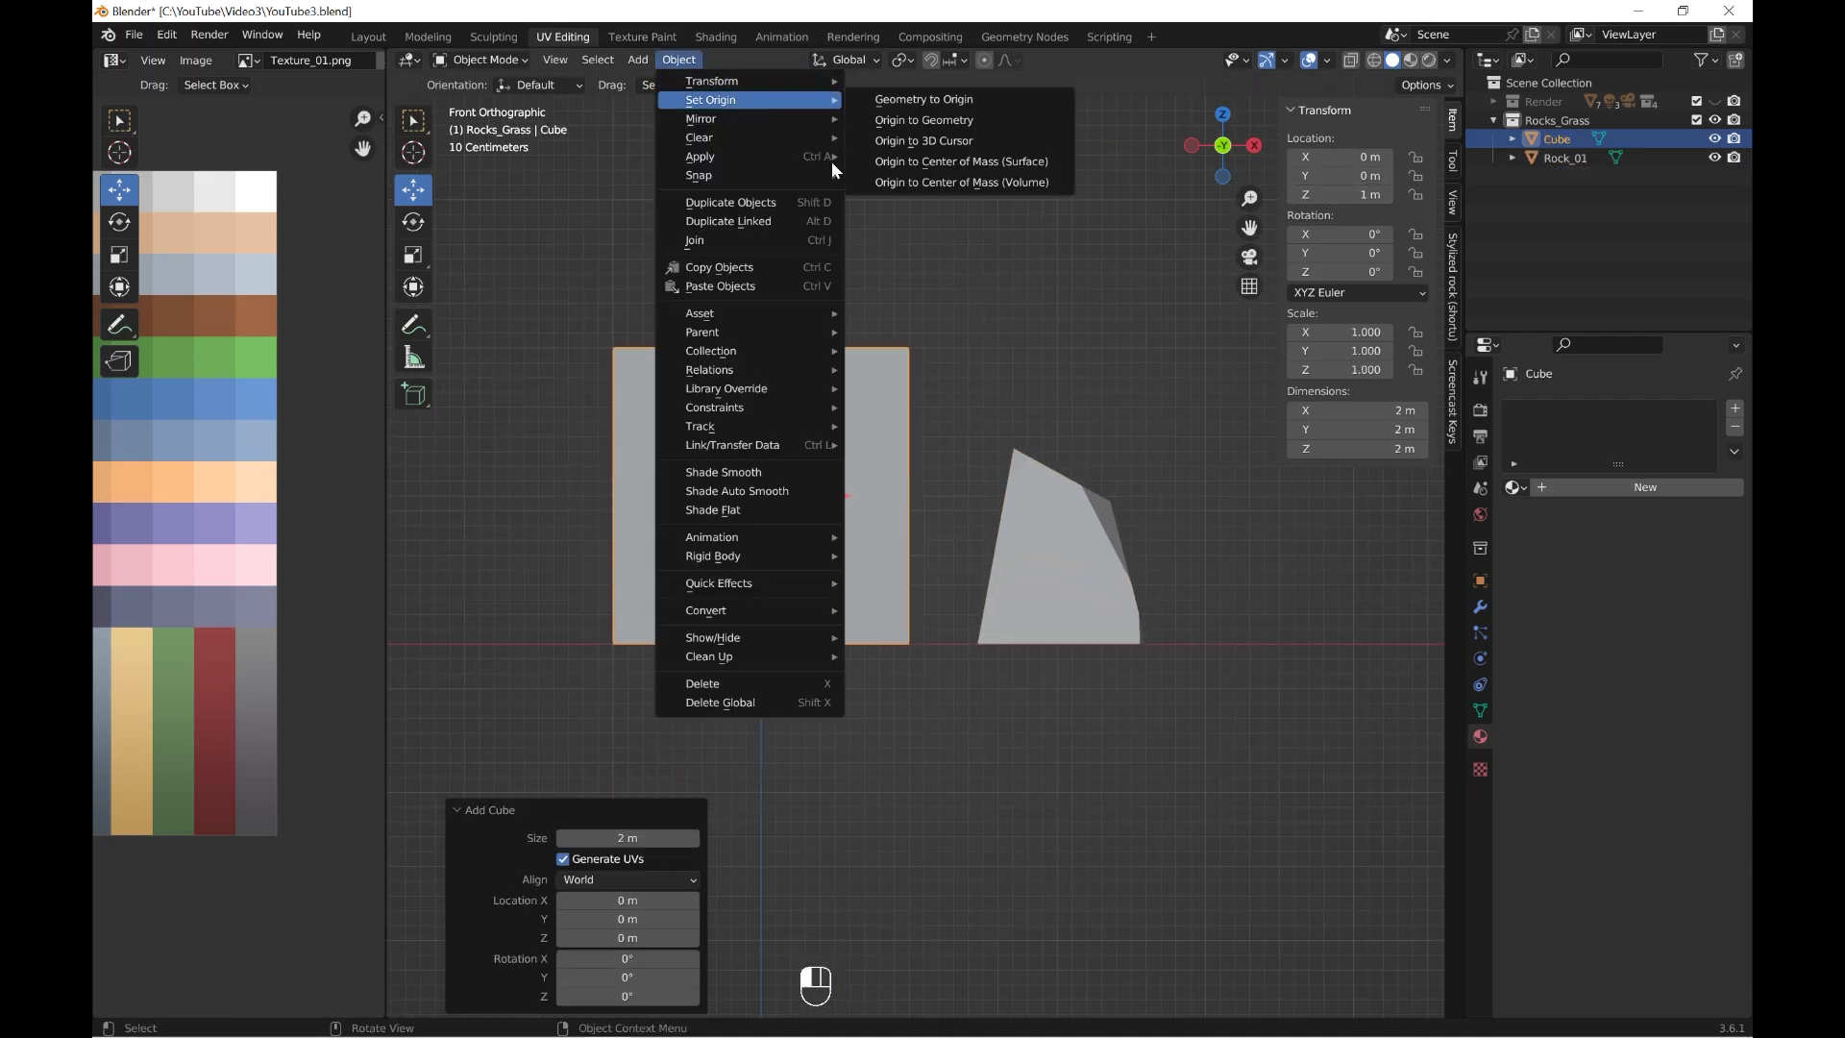
left_click(962, 162)
left_click(679, 60)
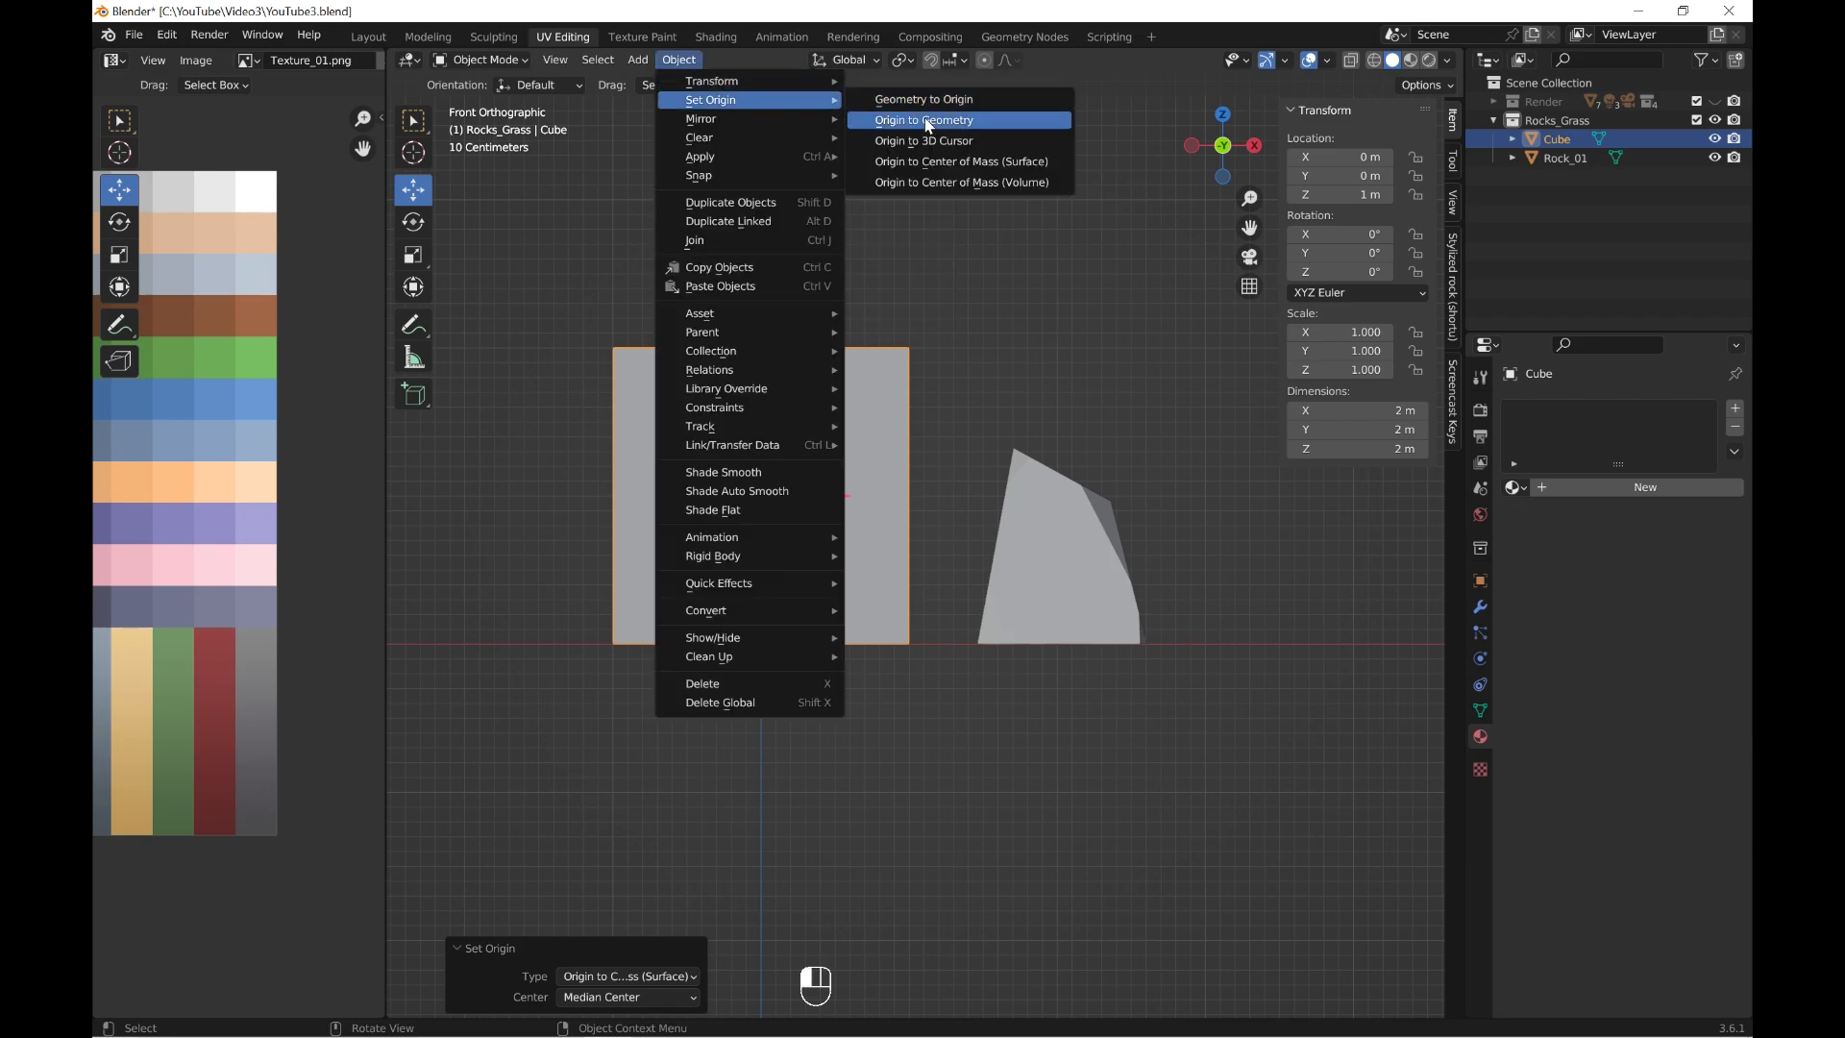
left_click(951, 142)
left_click(1715, 157)
- Scale the cube uniformly down to about half its size and enter Edit Mode
key("s")
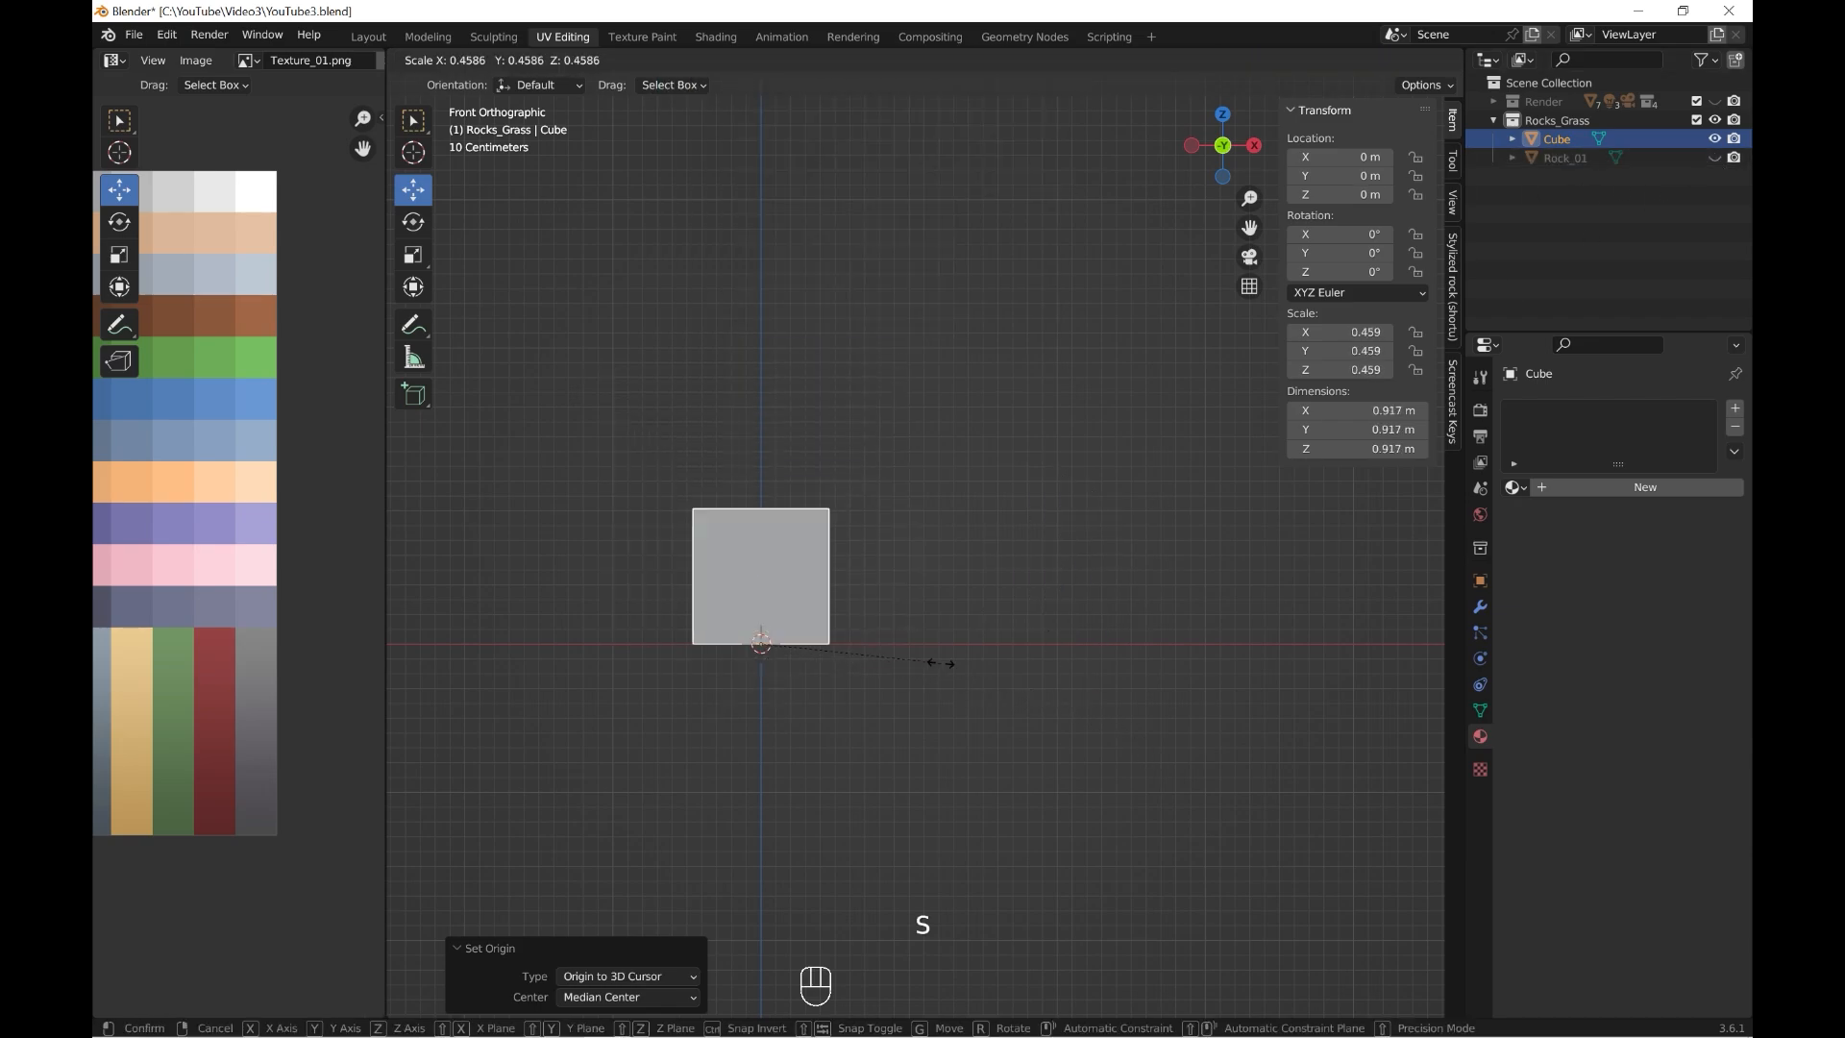
left_click(959, 679)
left_click(482, 59)
left_click(502, 103)
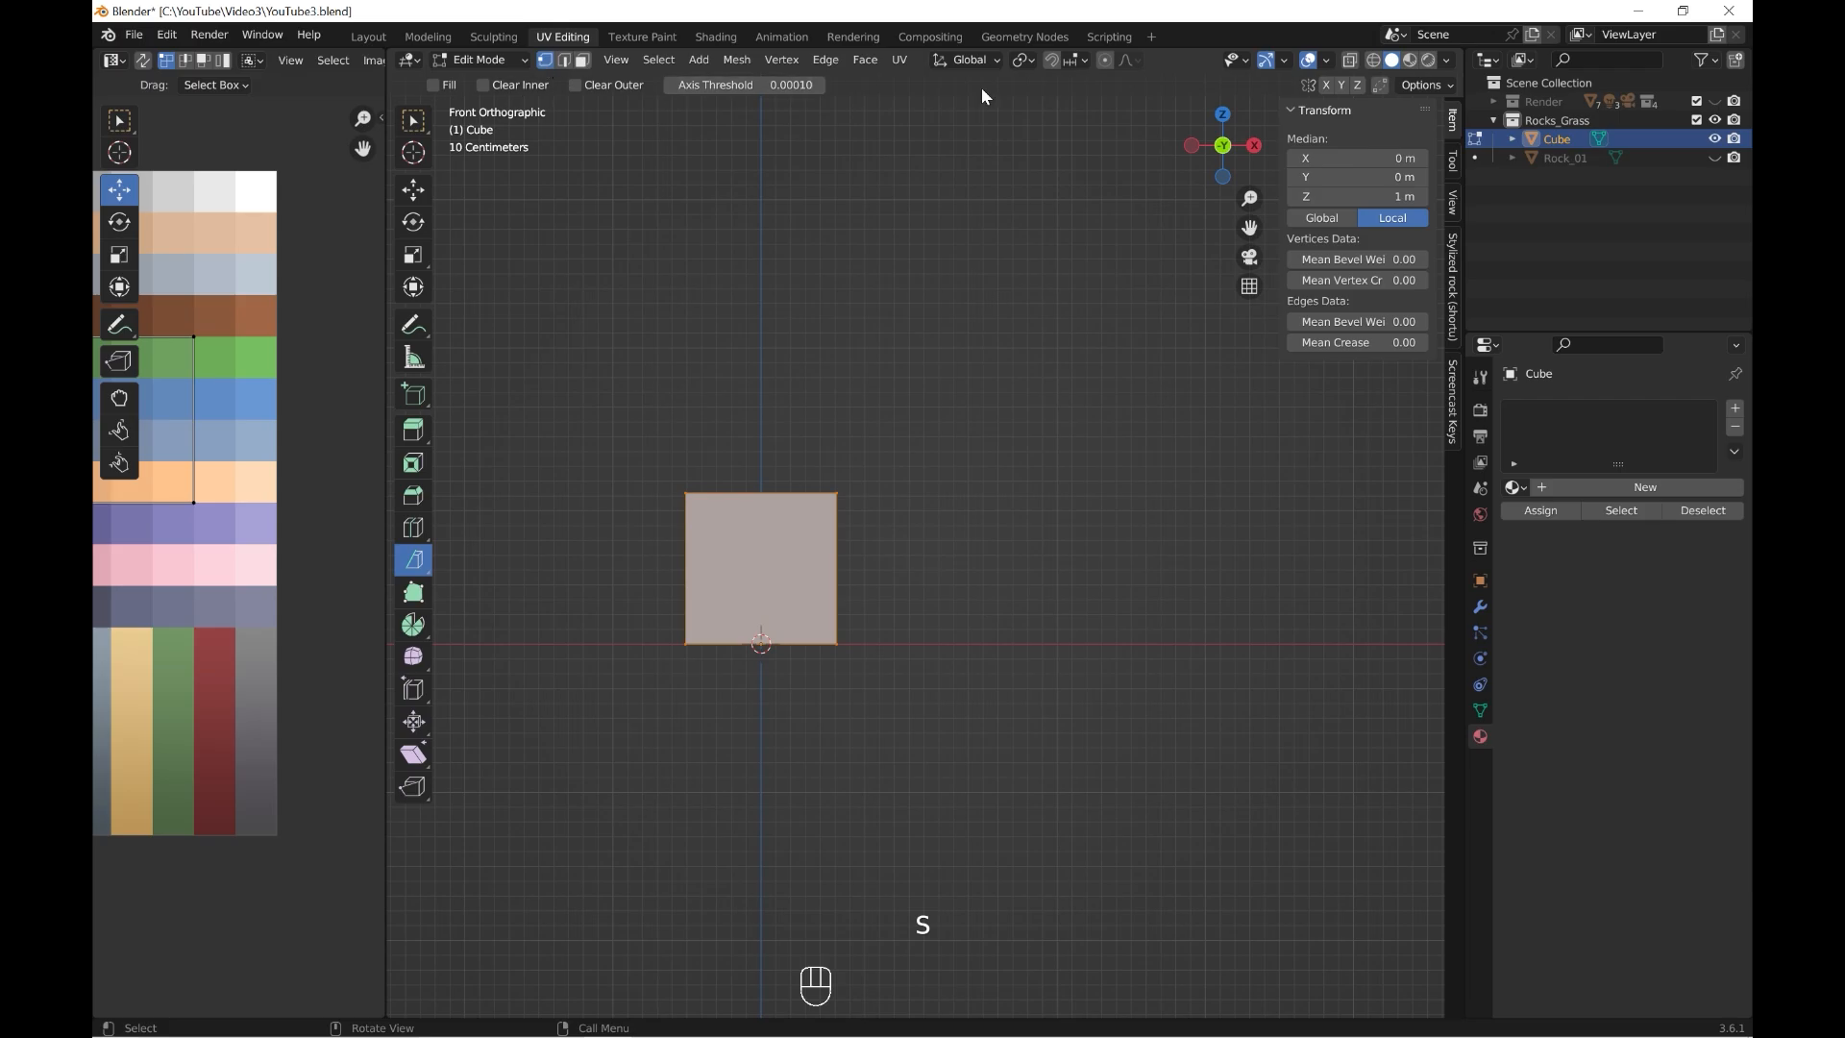
- Select the cube's four top vertices in wireframe display and scale them to 0.774 to taper the block
left_click(1378, 61)
middle_click_drag(847, 526, 859, 523, "shift")
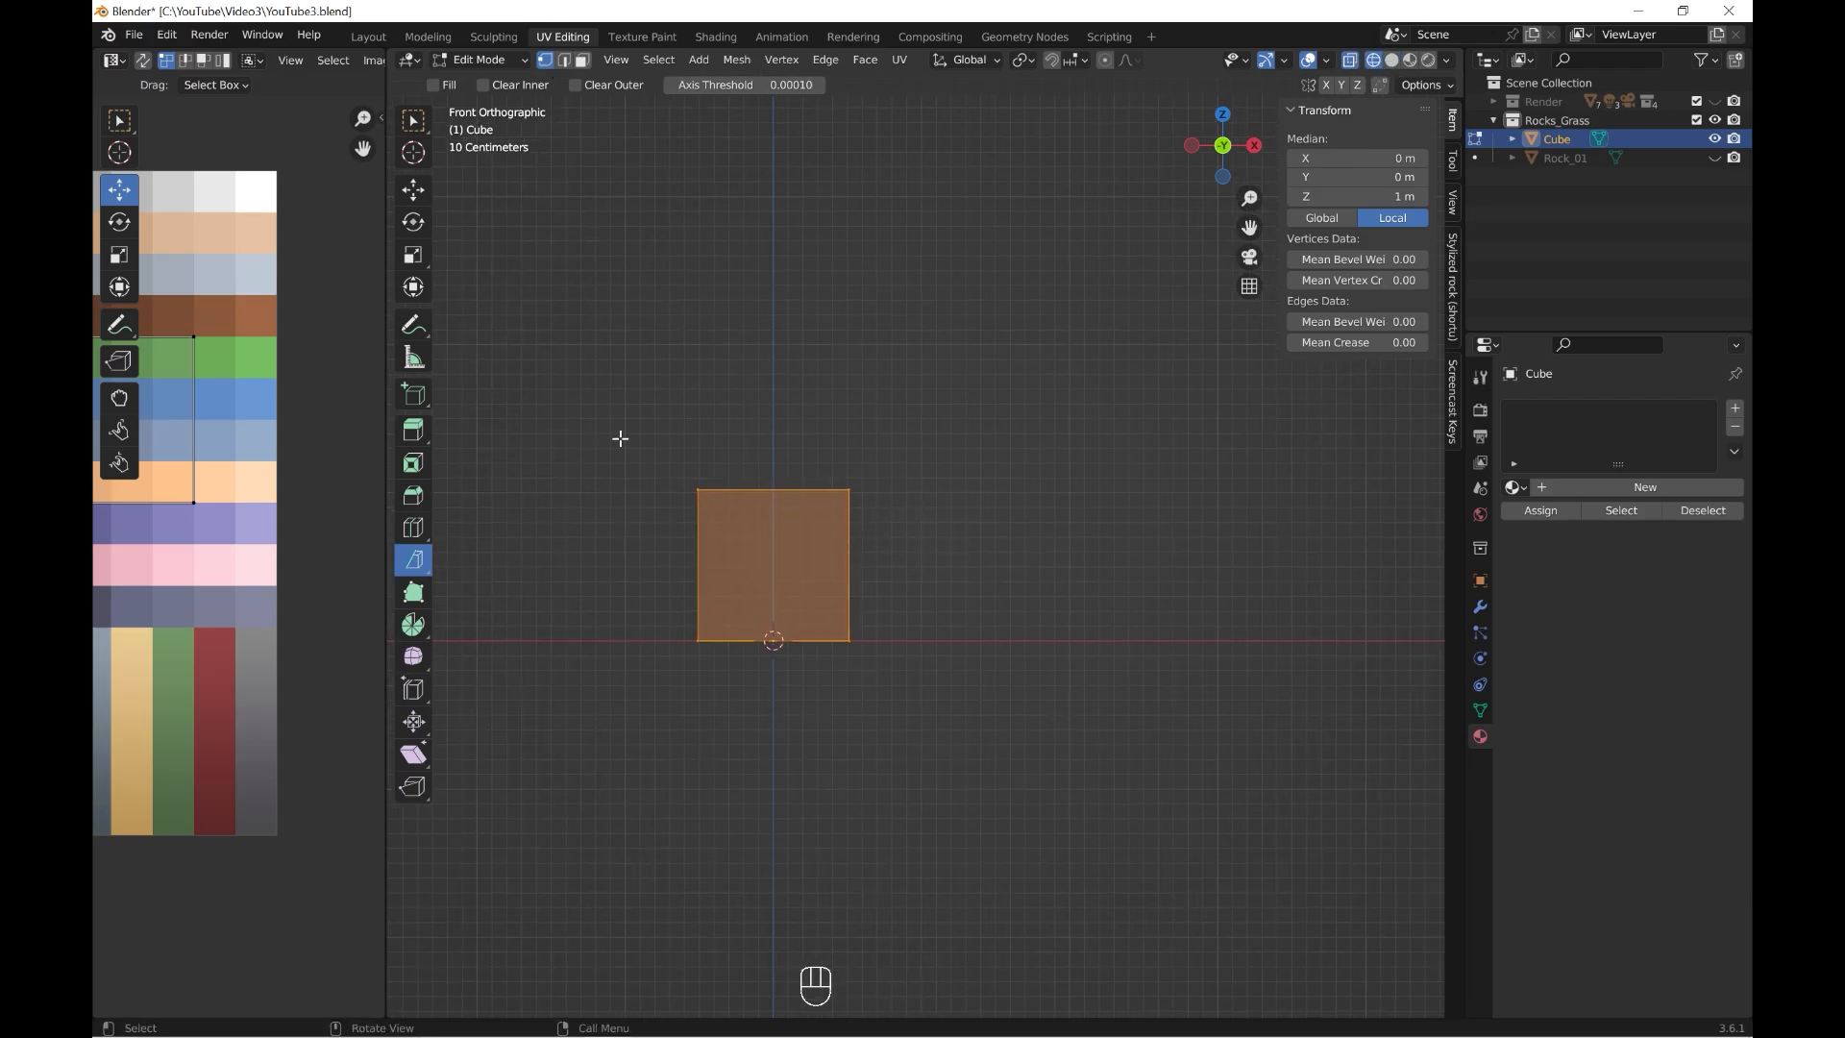
left_click_drag(614, 426, 922, 519)
key("ctrl+z")
left_click(420, 127)
left_click_drag(634, 431, 992, 529)
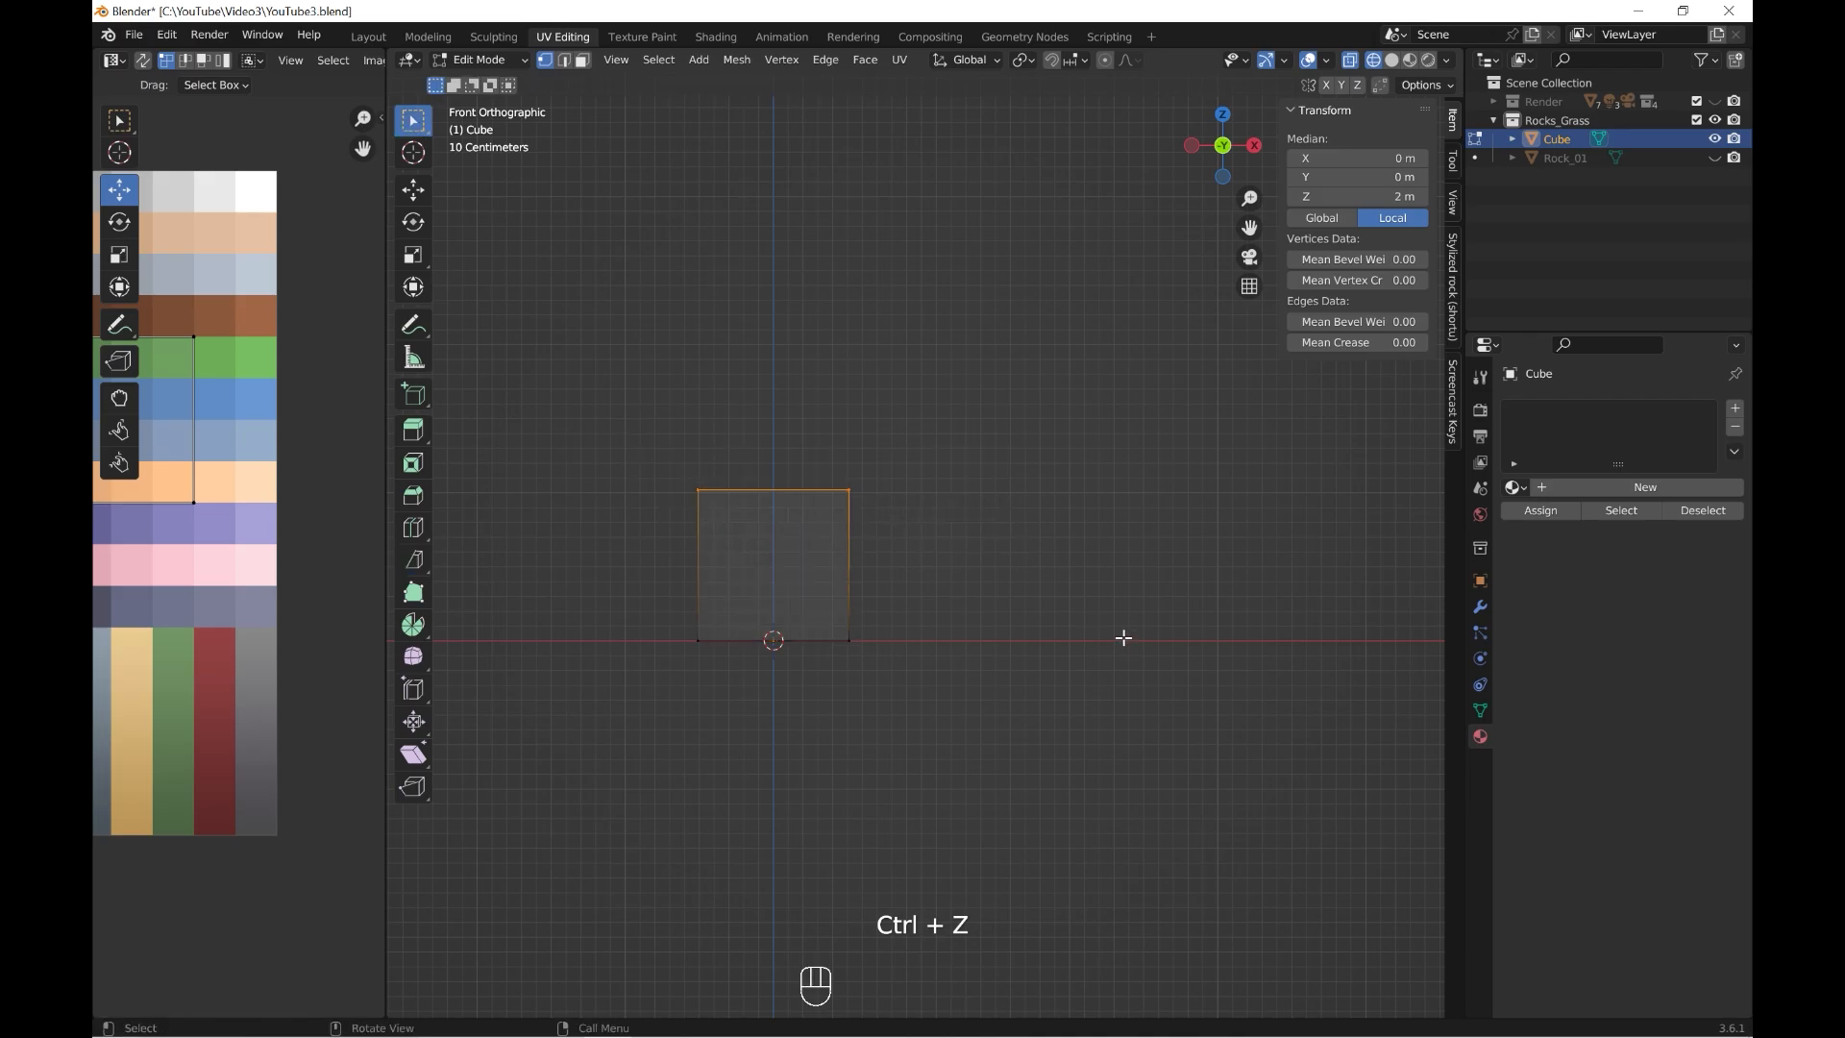
key("s")
left_click(1038, 609)
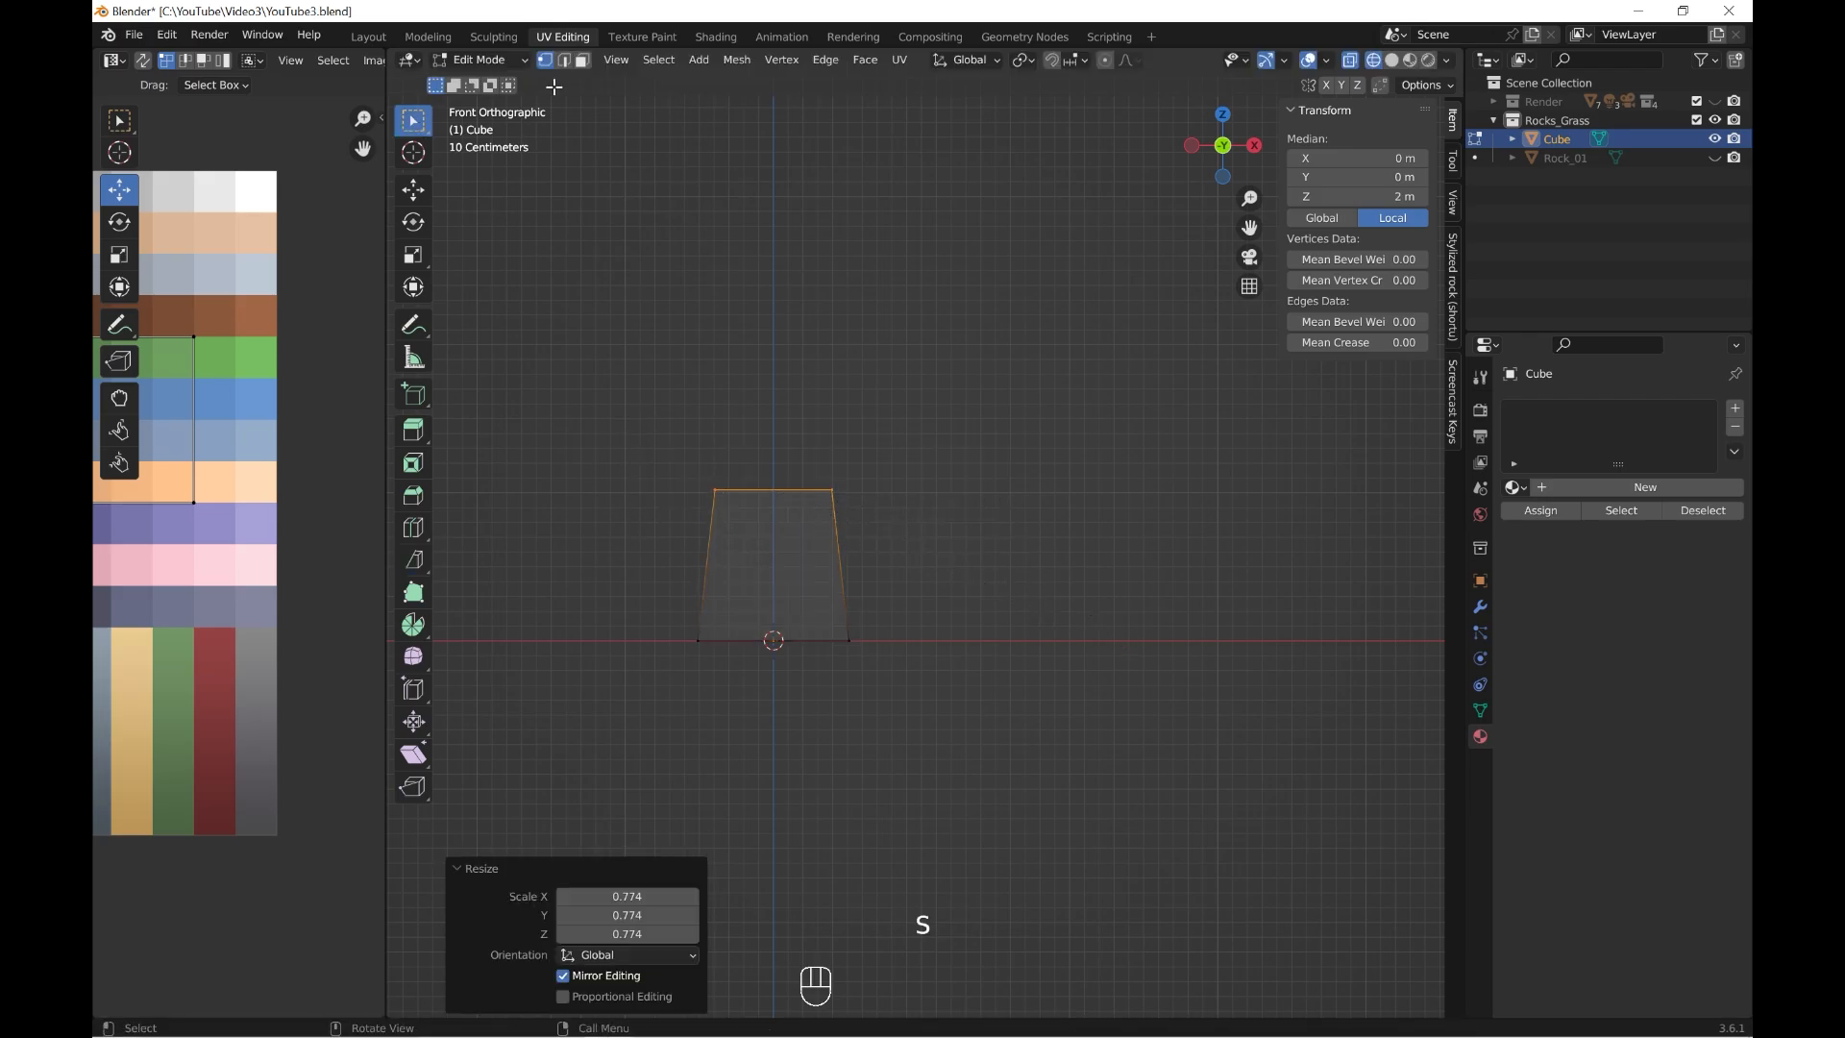
- Bisect the whole mesh across its upper +X +Y corner with Fill and Clear Outer, and leave wireframe display
left_click(414, 560)
middle_click_drag(881, 555, 784, 487, "shift")
key("a")
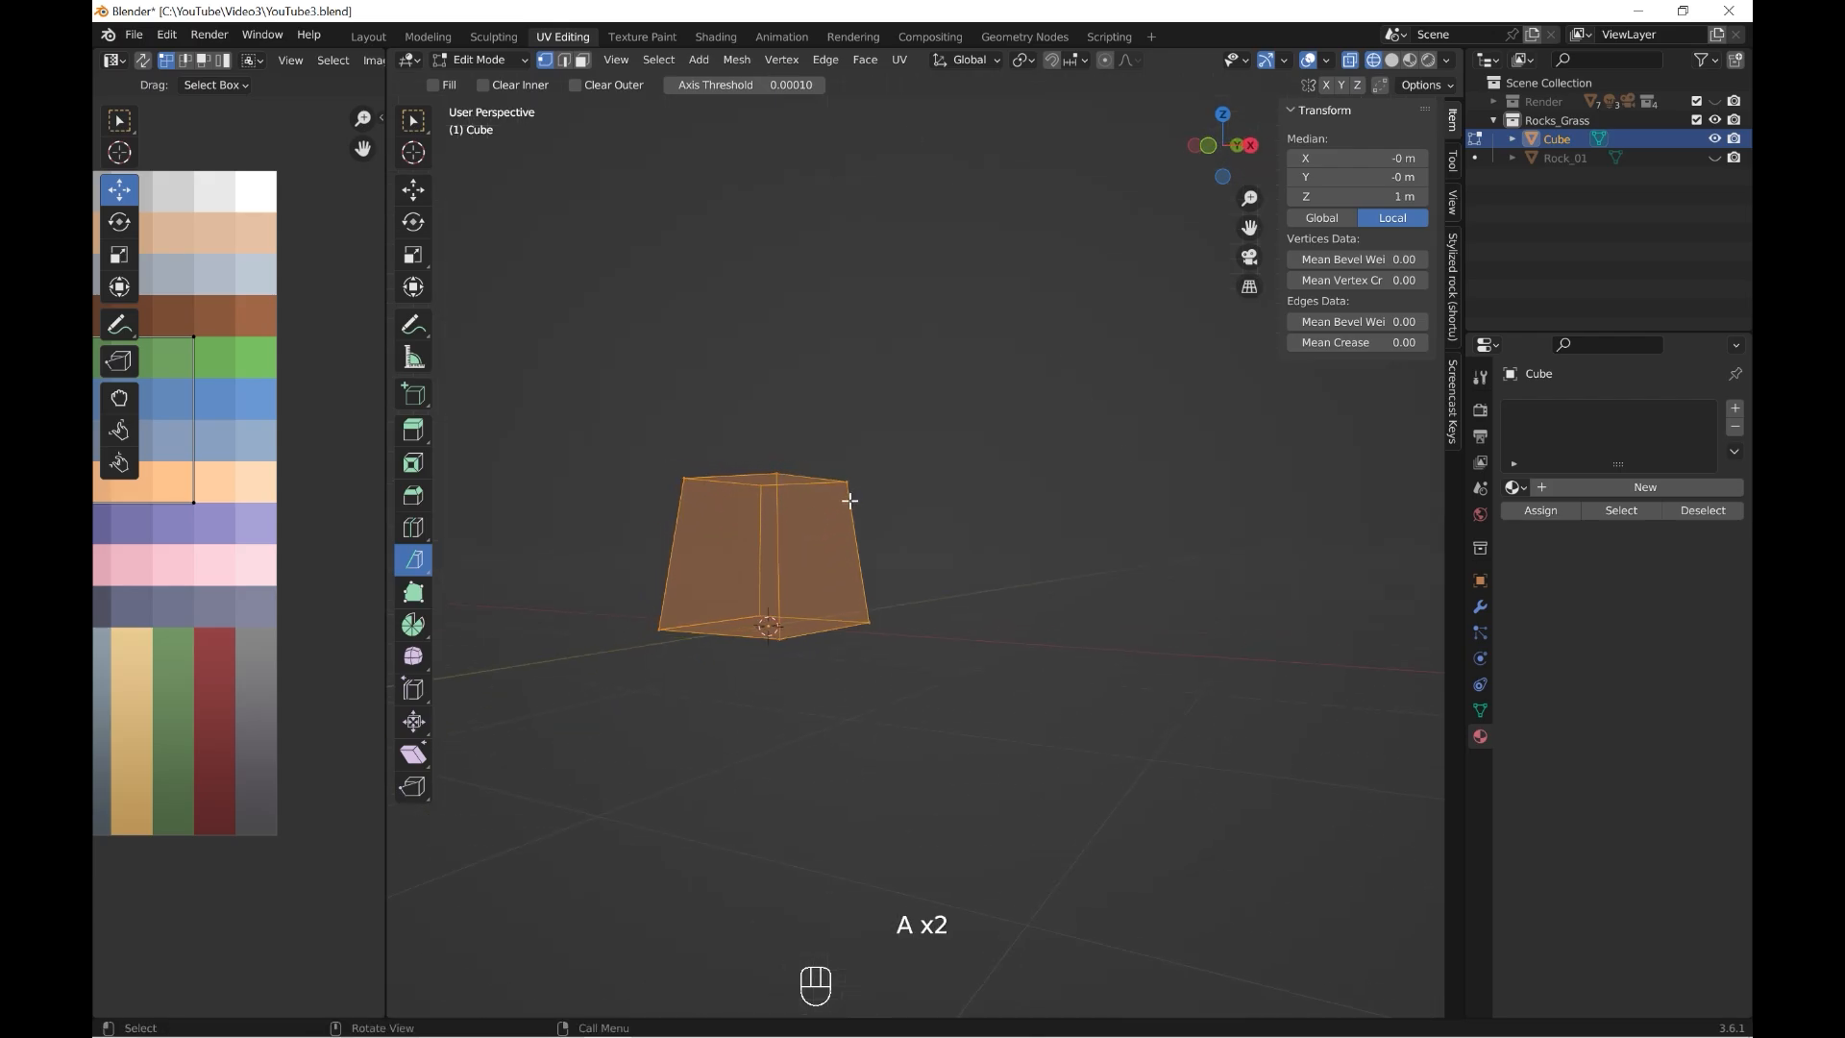
left_click_drag(784, 416, 849, 512)
left_click_drag(901, 600, 904, 602)
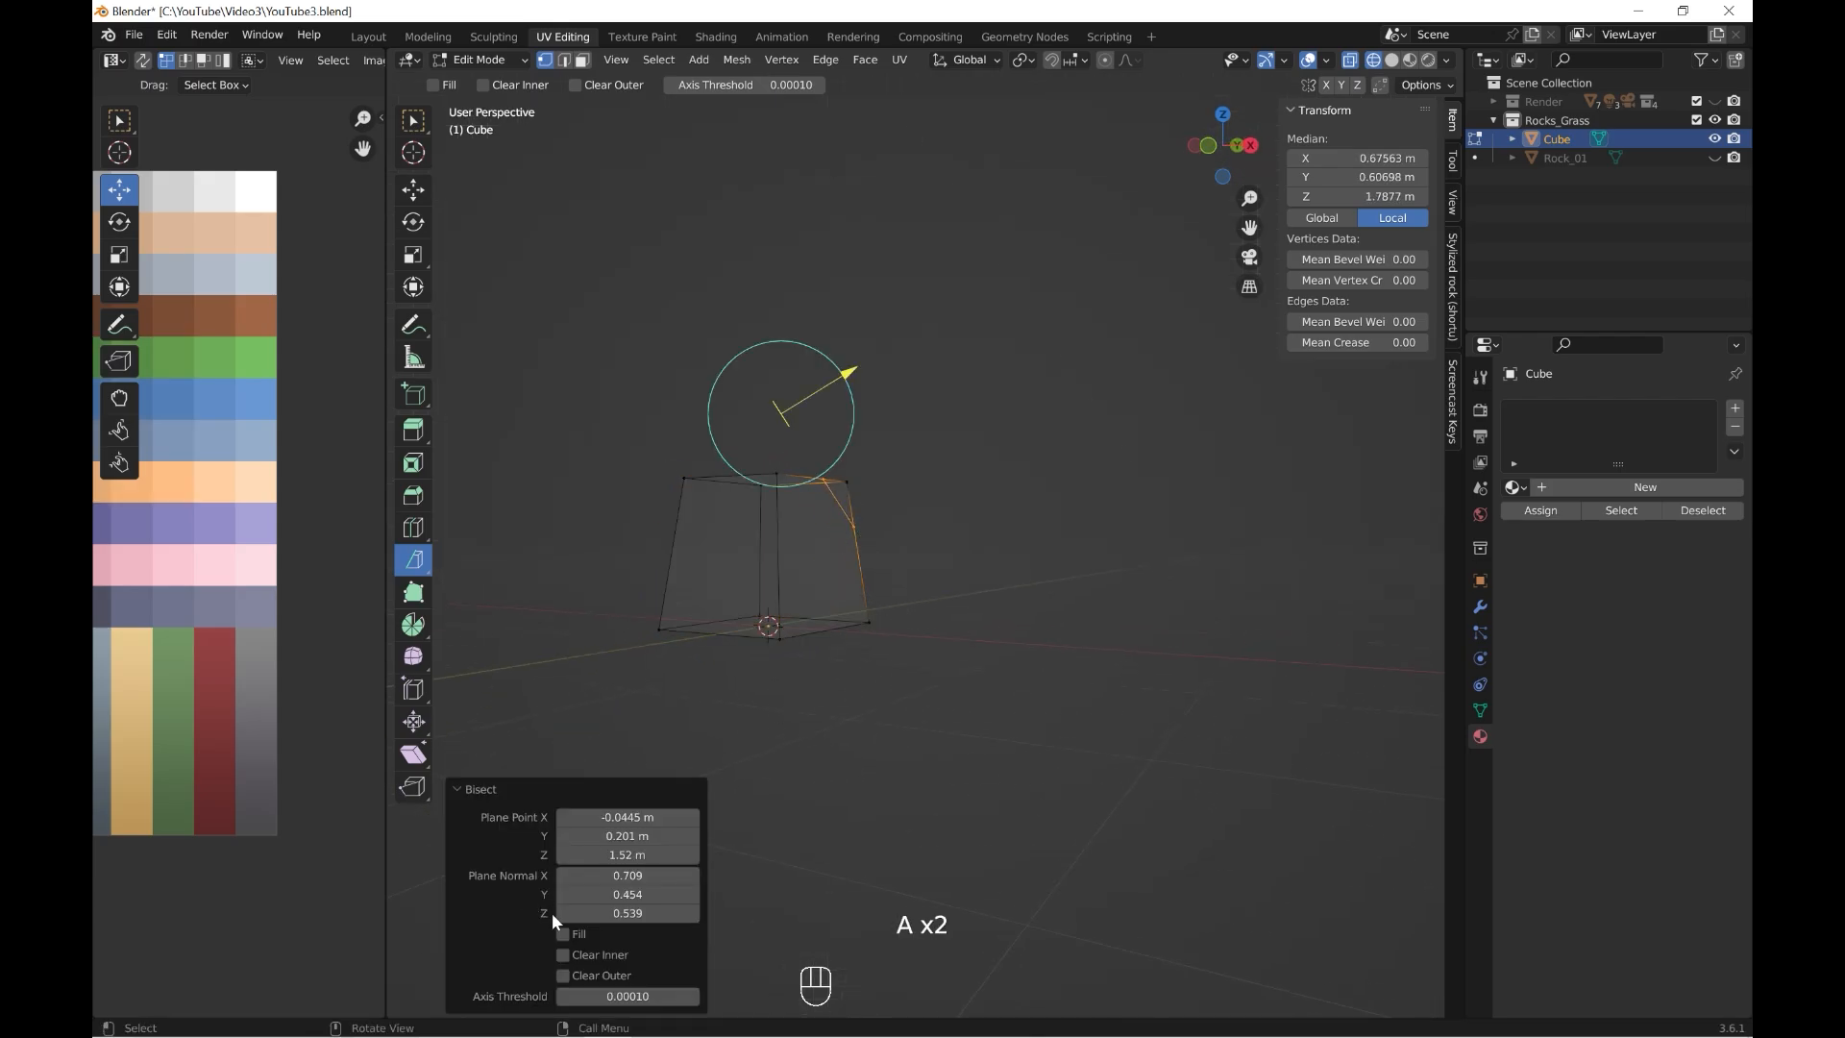
left_click(562, 973)
middle_click_drag(925, 649, 711, 663)
left_click(1410, 61)
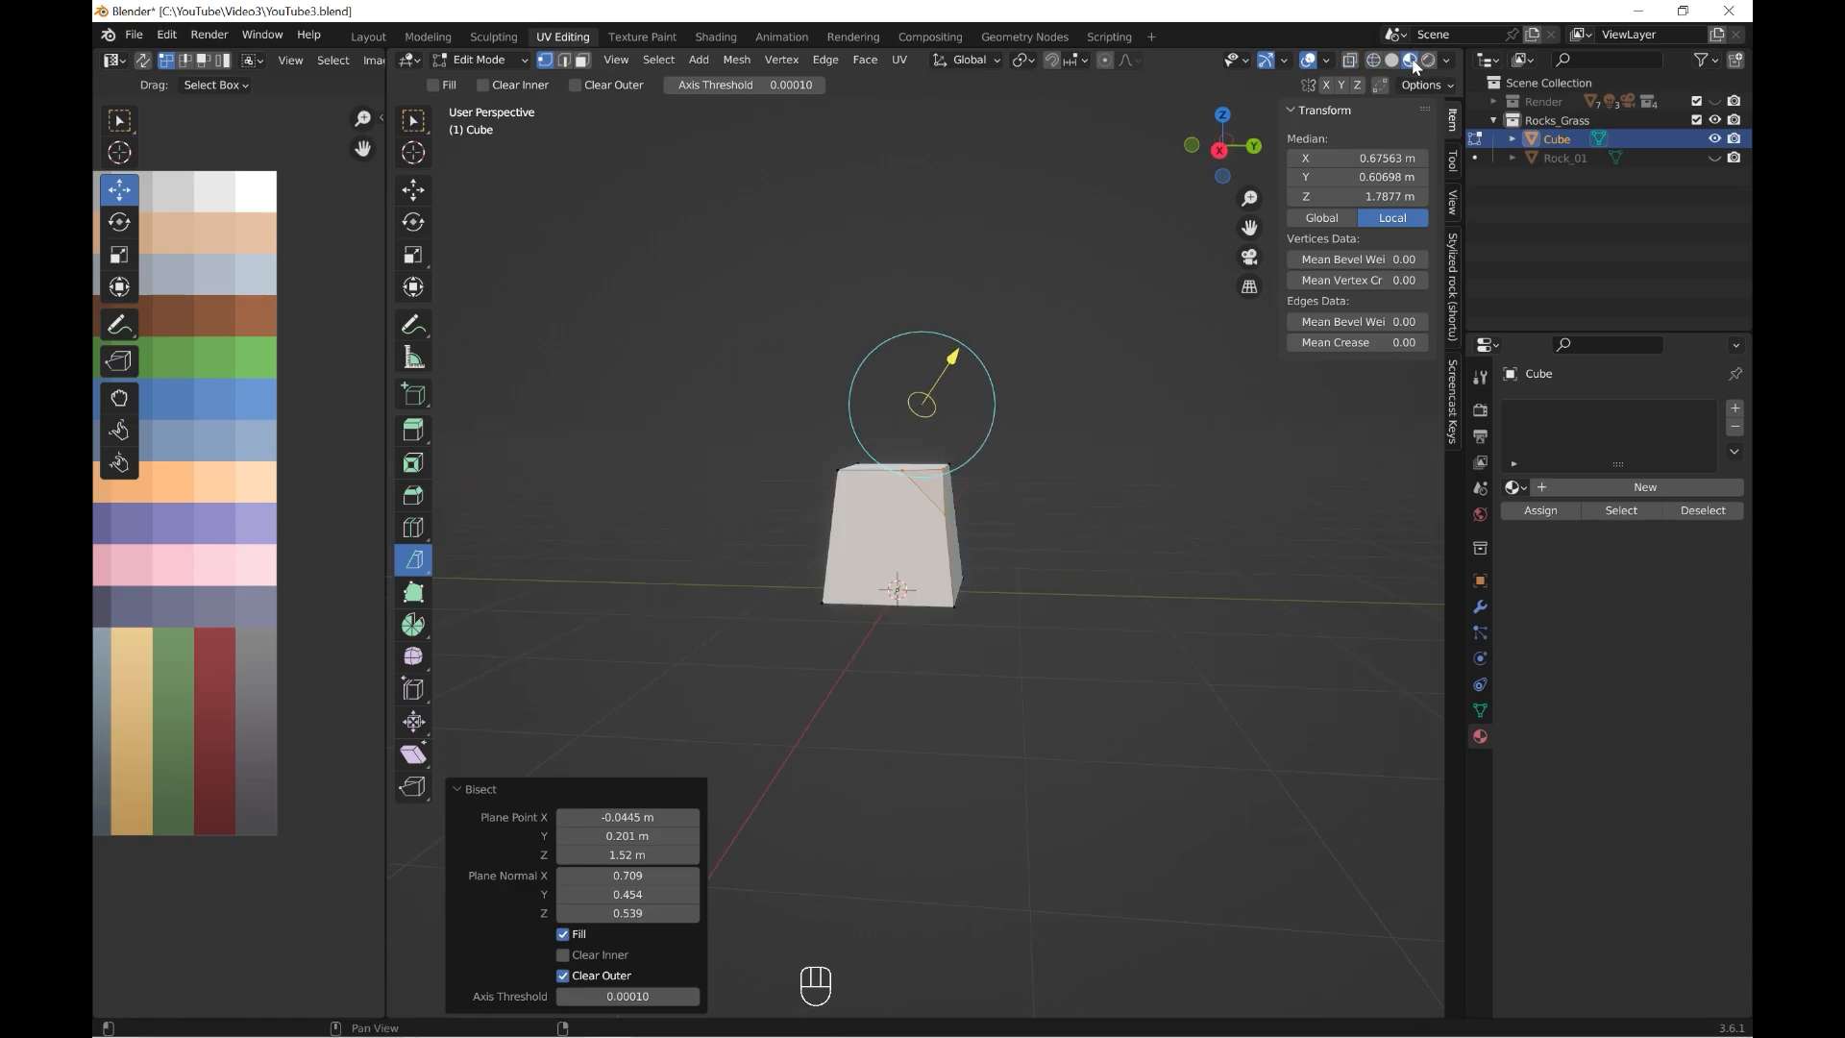
- Bisect the whole mesh across its lower -X +Y corner with Fill and Clear Outer enabled
middle_click_drag(1125, 428, 907, 528, "shift")
key("a")
left_click_drag(906, 527, 863, 721)
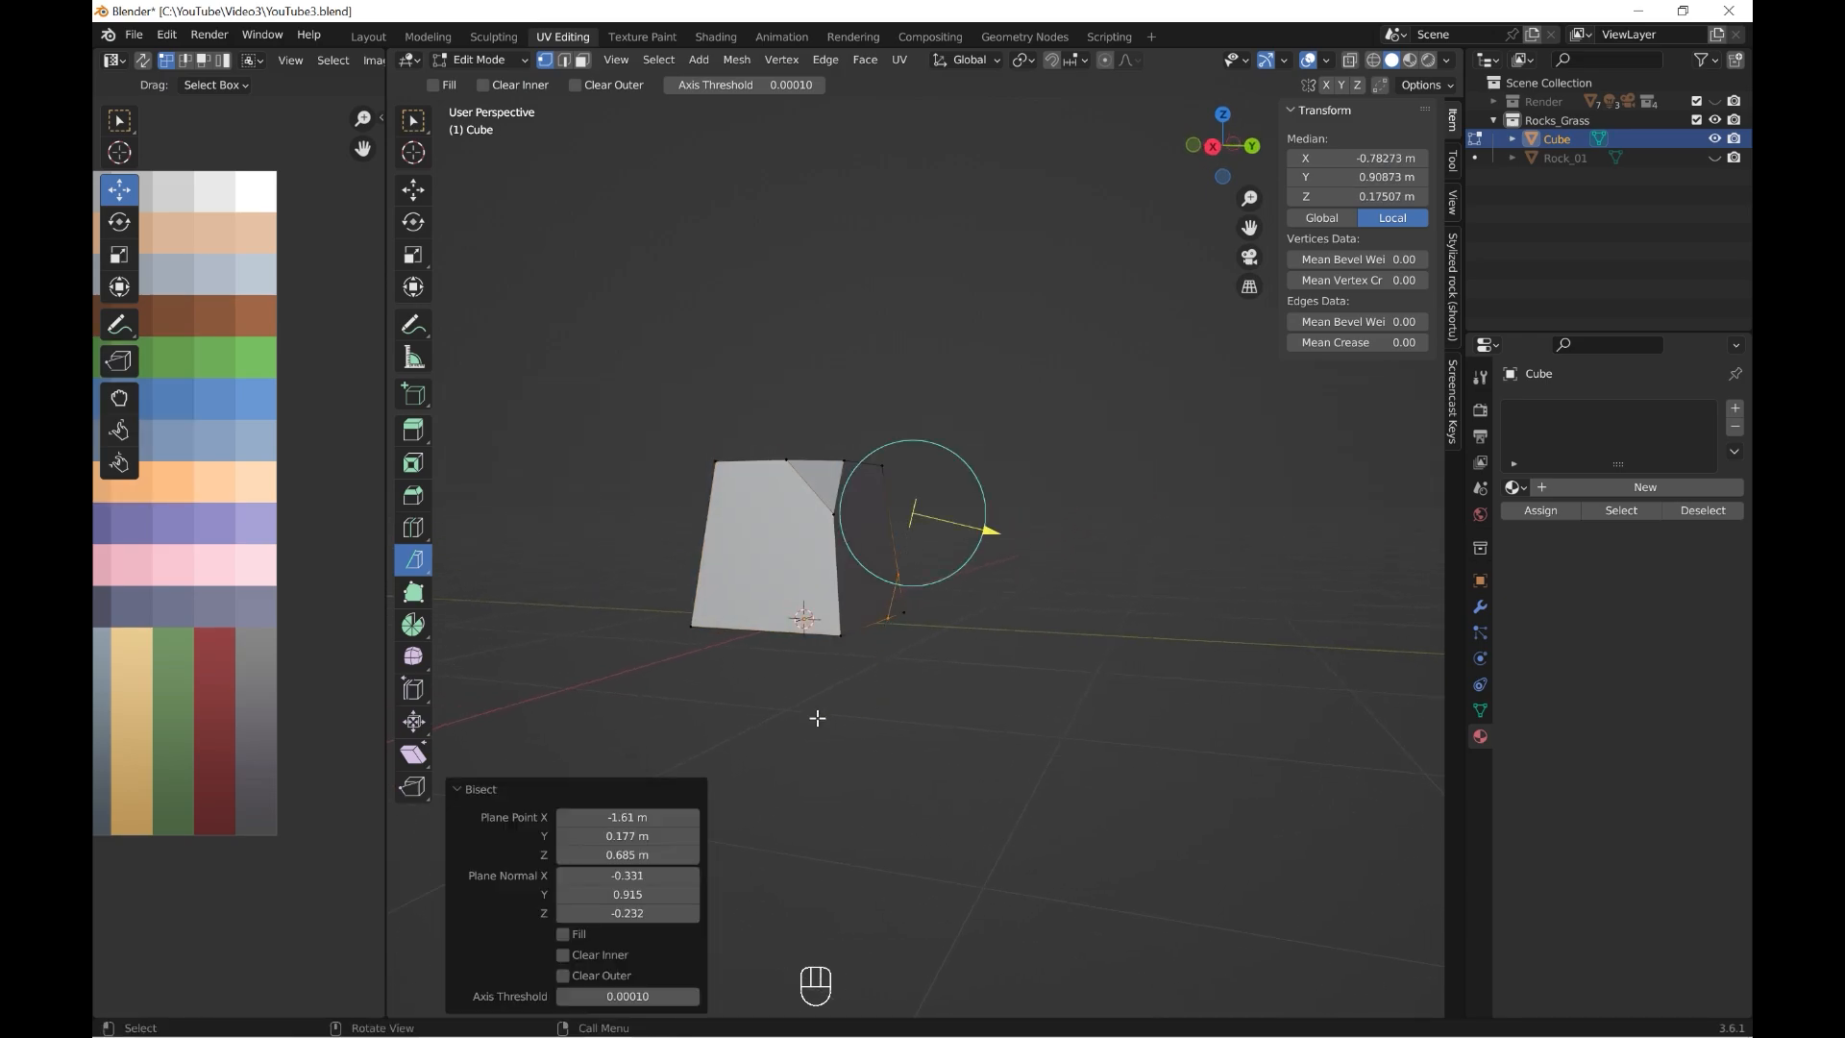
left_click(563, 934)
left_click(563, 976)
- Bisect the whole mesh across its upper -X -Y corner with Fill and Clear Outer enabled
middle_click_drag(960, 655, 868, 562, "shift")
key("a")
left_click_drag(840, 401, 938, 594)
- Bisect the whole mesh along its upper -Y edge with Fill and Clear Outer enabled
middle_click_drag(1020, 612, 836, 596)
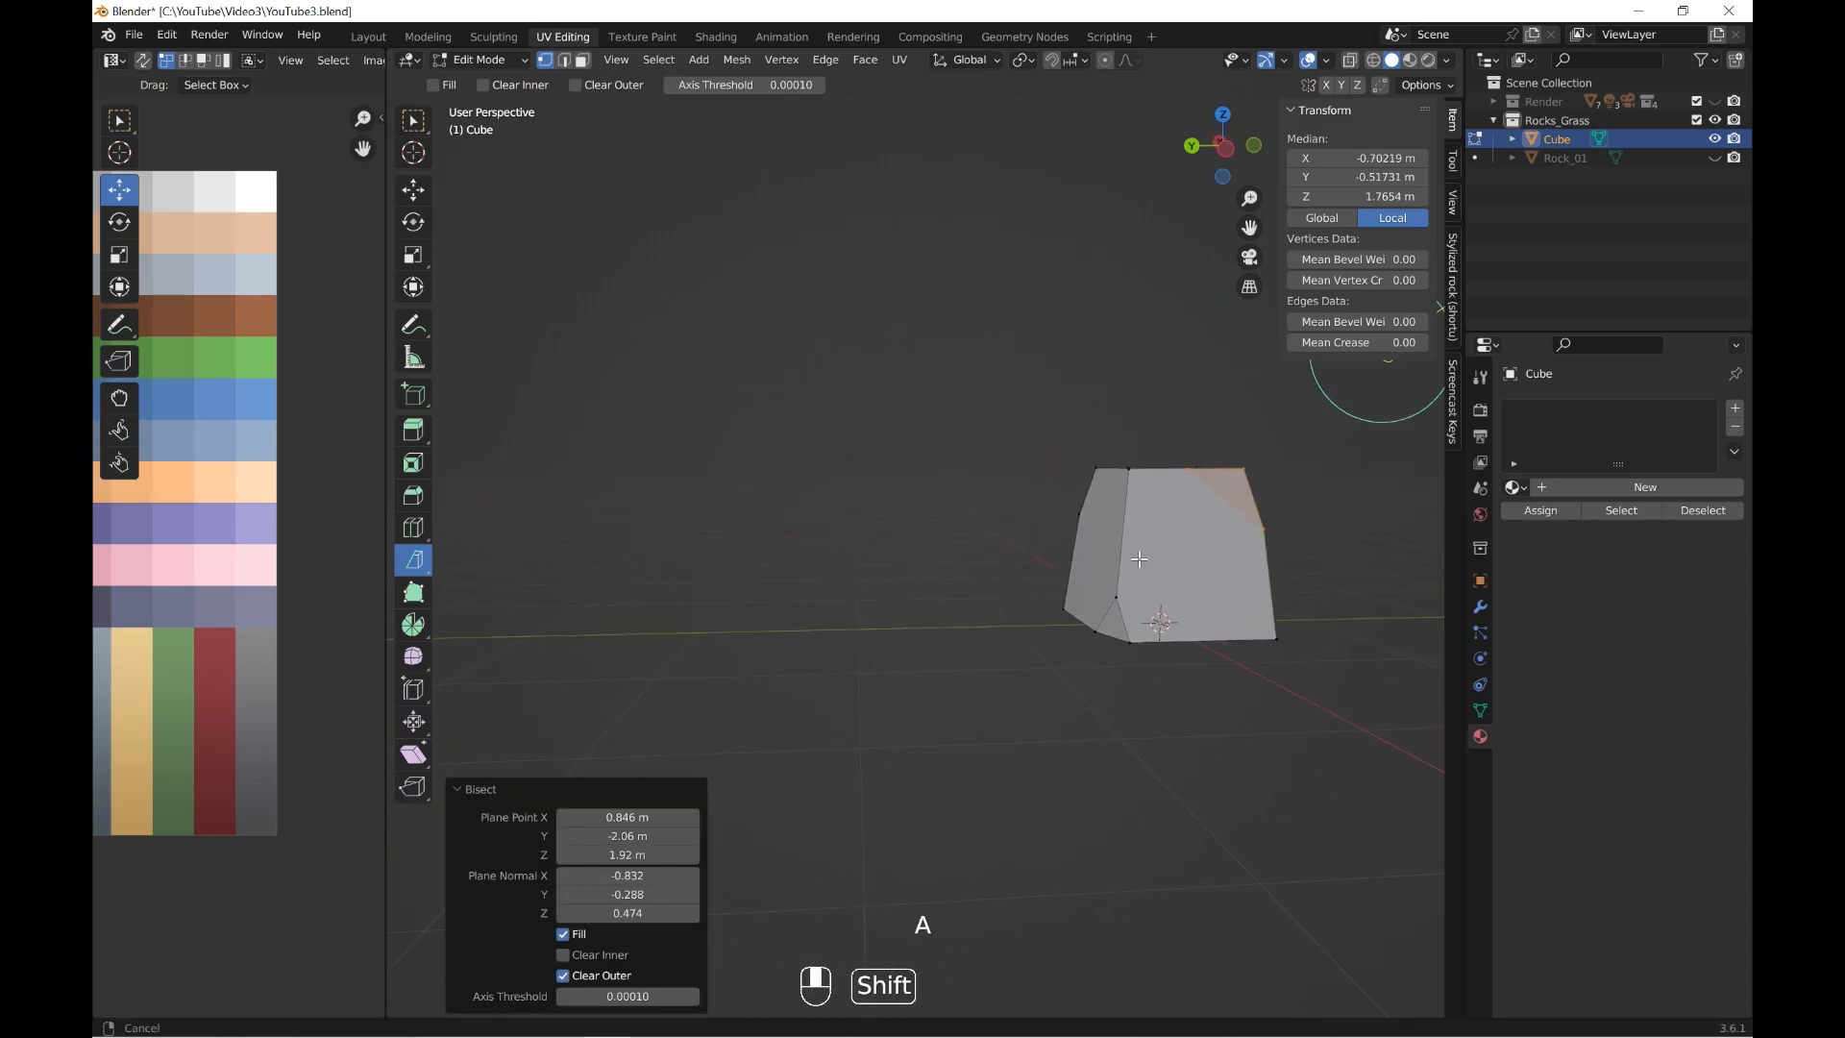
middle_click_drag(1137, 558, 811, 573, "shift")
key("a")
middle_click_drag(788, 463, 753, 447)
left_click_drag(877, 478, 969, 598)
middle_click_drag(1055, 588, 926, 597)
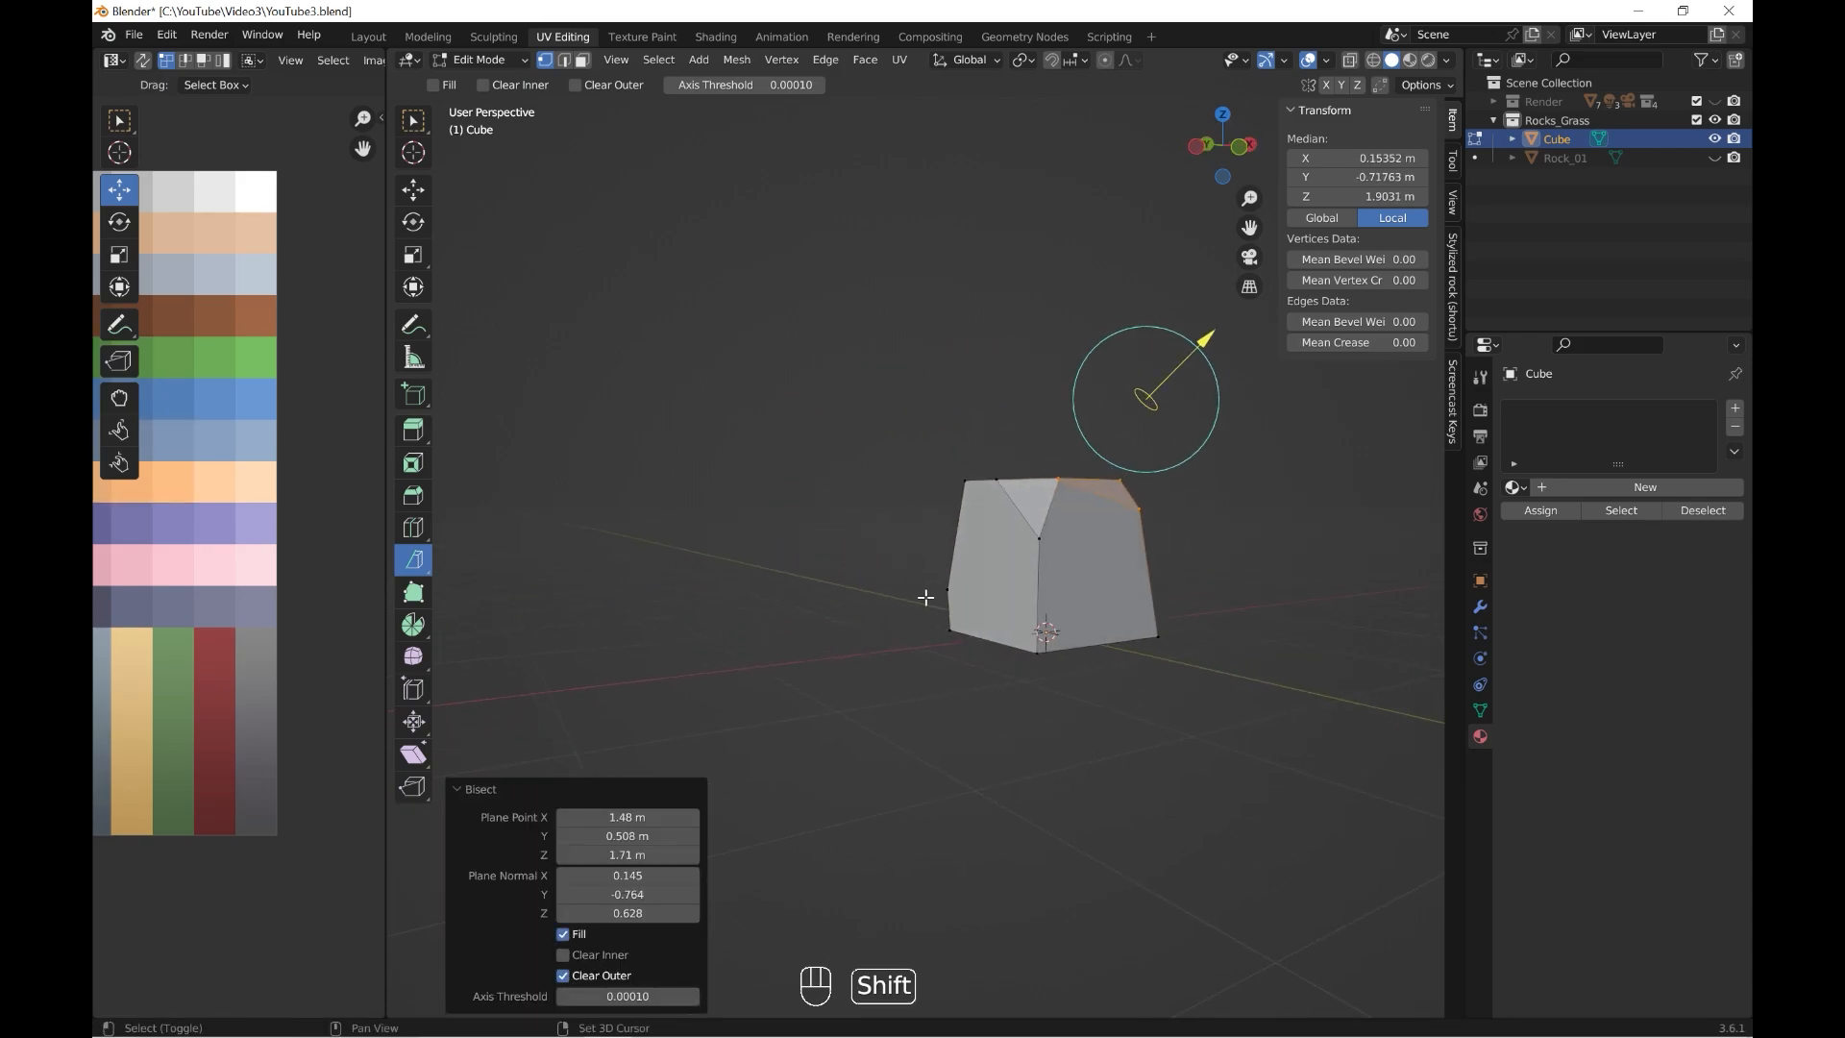
- Bisect the whole mesh across its upper +X -Y corner with Fill and Clear Outer enabled
middle_click_drag(1158, 593, 713, 507, "shift")
key("a")
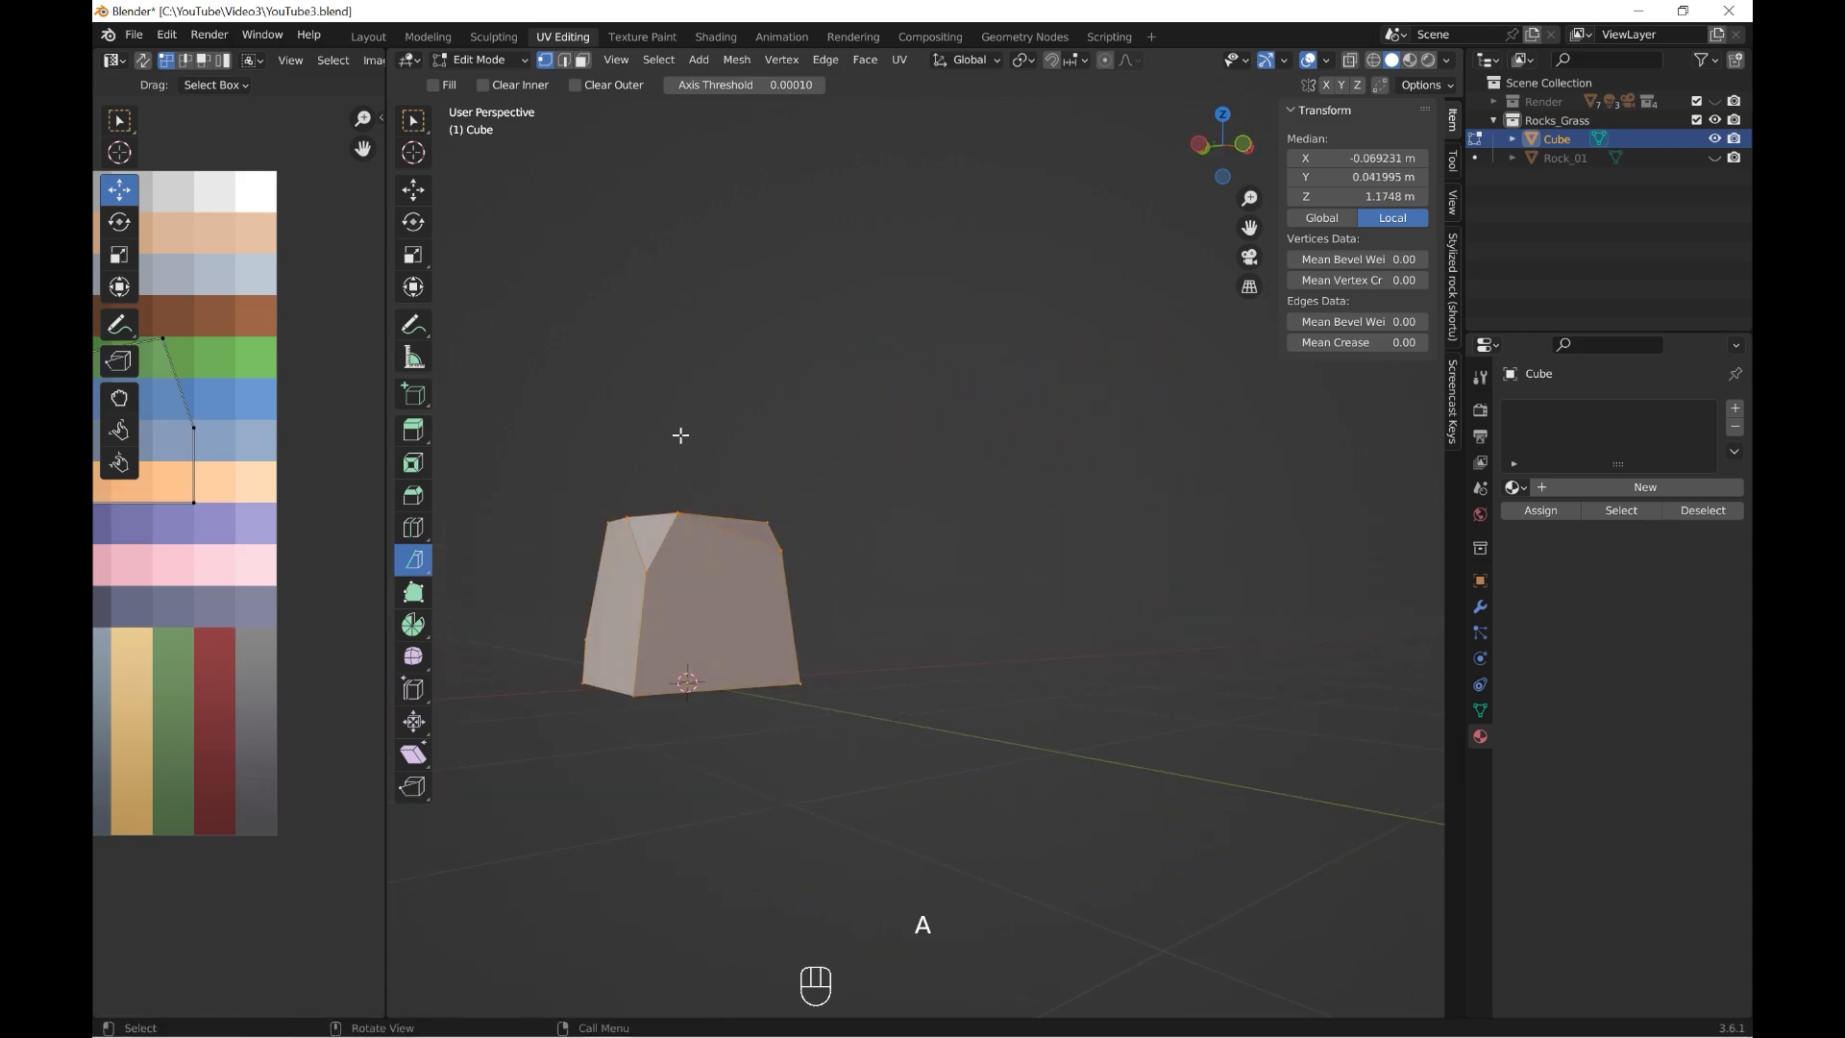
left_click_drag(680, 435, 815, 642)
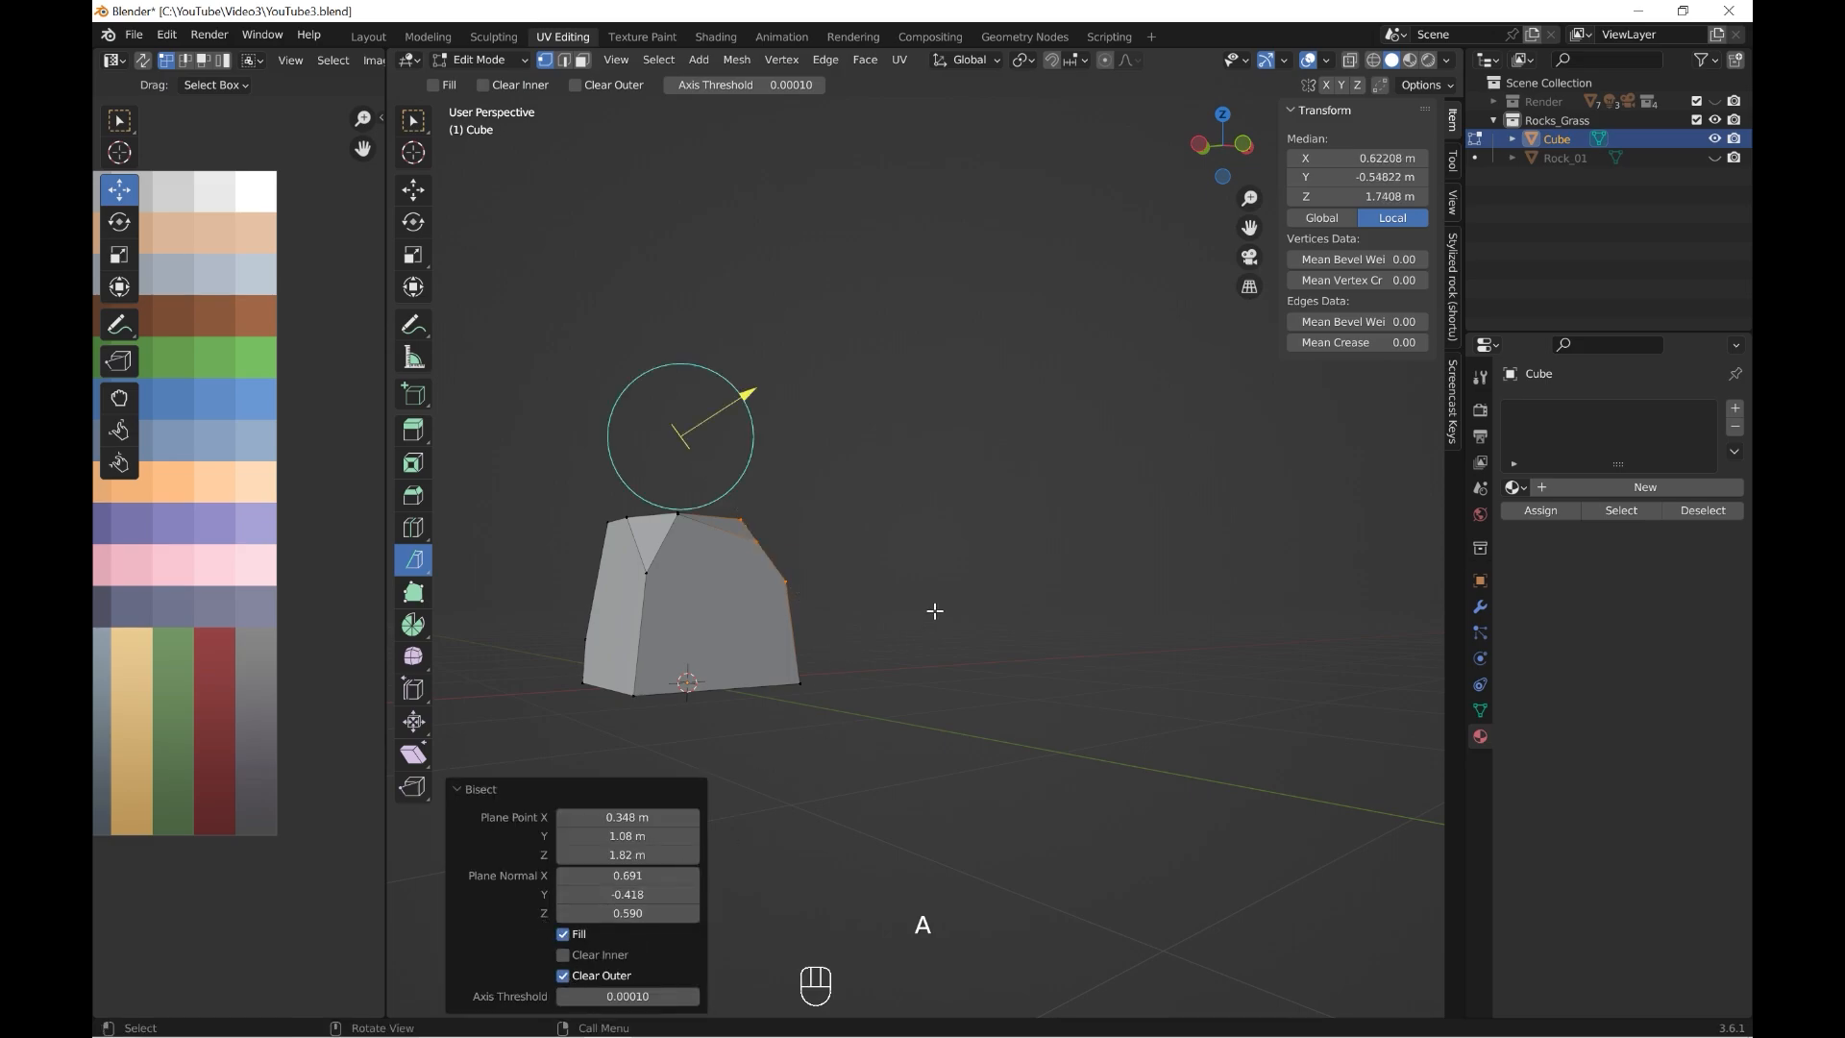
- Bisect the whole mesh across its lower +X -Y corner with Fill and Clear Outer enabled
mouse_move(935, 611)
middle_mouse_down("shift")
mouse_move(935, 577)
mouse_move(961, 576)
mouse_move(816, 658)
mouse_move(917, 620)
middle_mouse_up("shift")
key("a")
left_click_drag(886, 430, 796, 684)
left_click(564, 975)
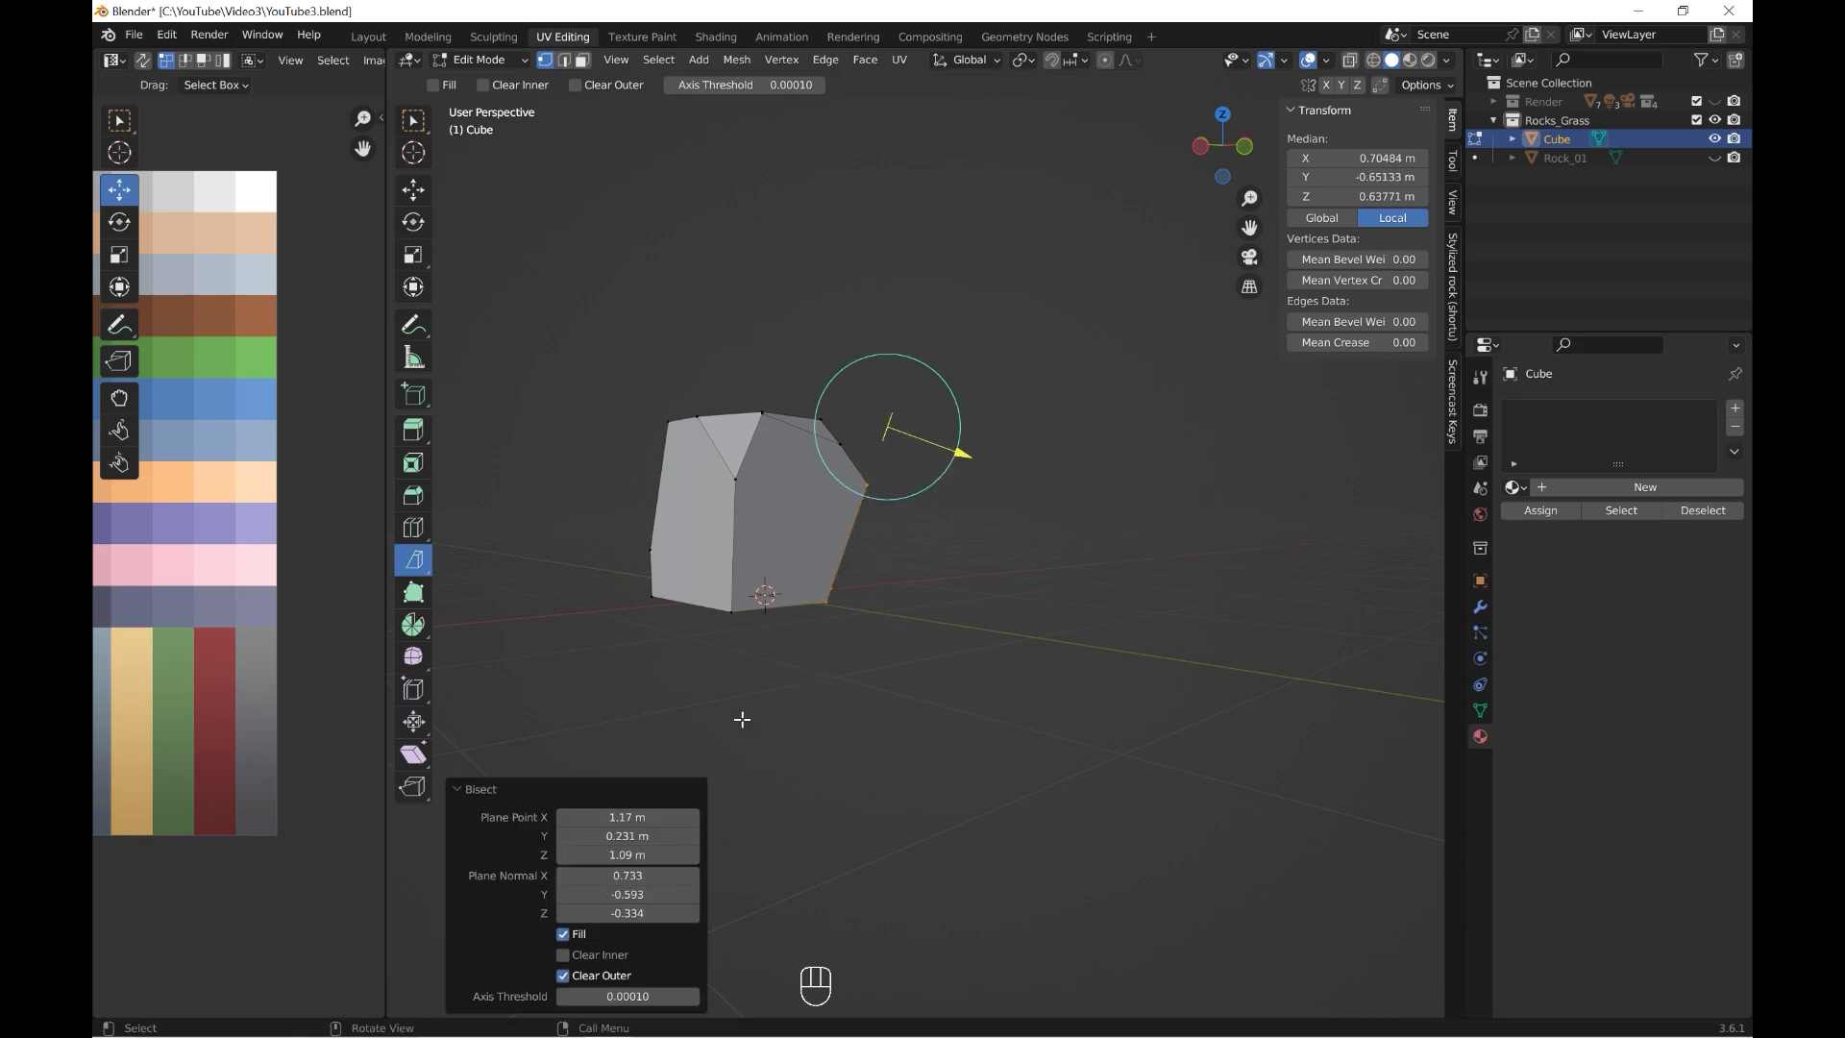
- Bisect the upper +X -Y corner a second time, cutting deeper, with Fill and Clear Outer enabled
middle_click_drag(741, 717, 1061, 533)
middle_click_drag(1061, 534, 783, 461)
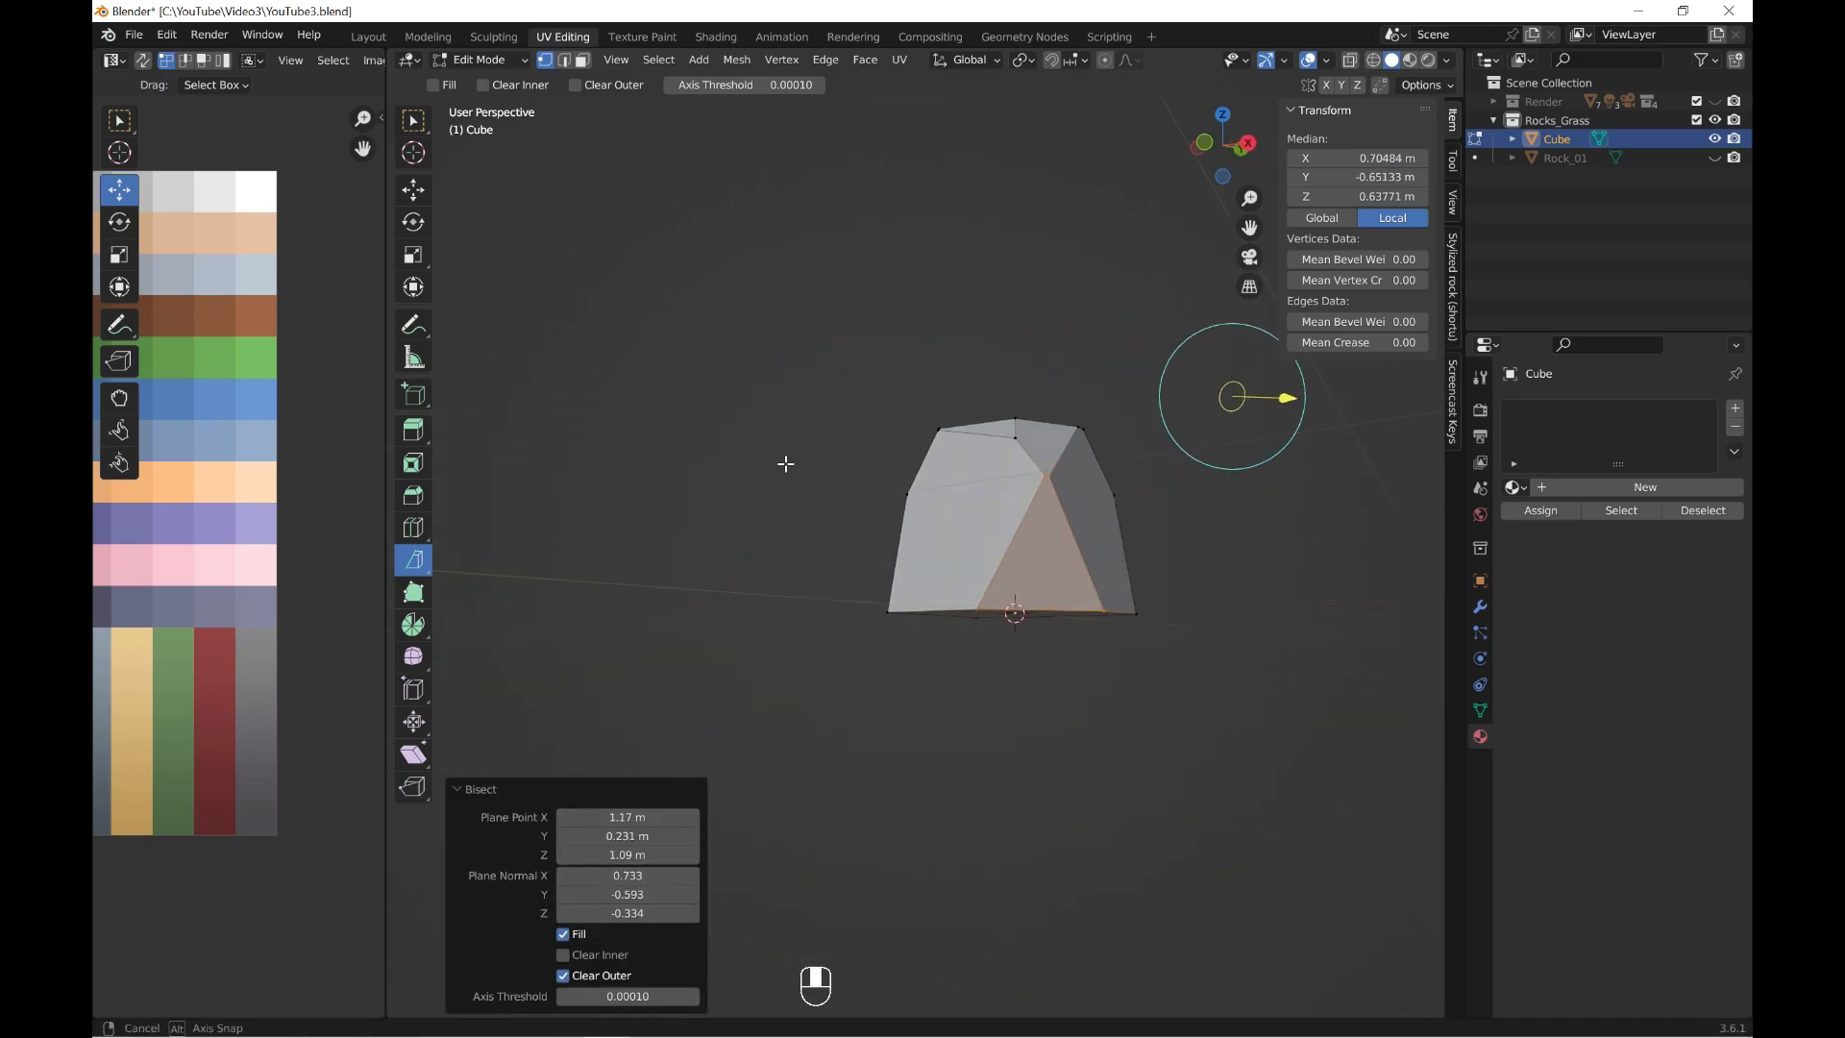
middle_click_drag(1015, 502, 1165, 465, "shift")
key("a")
middle_click_drag(951, 430, 913, 423)
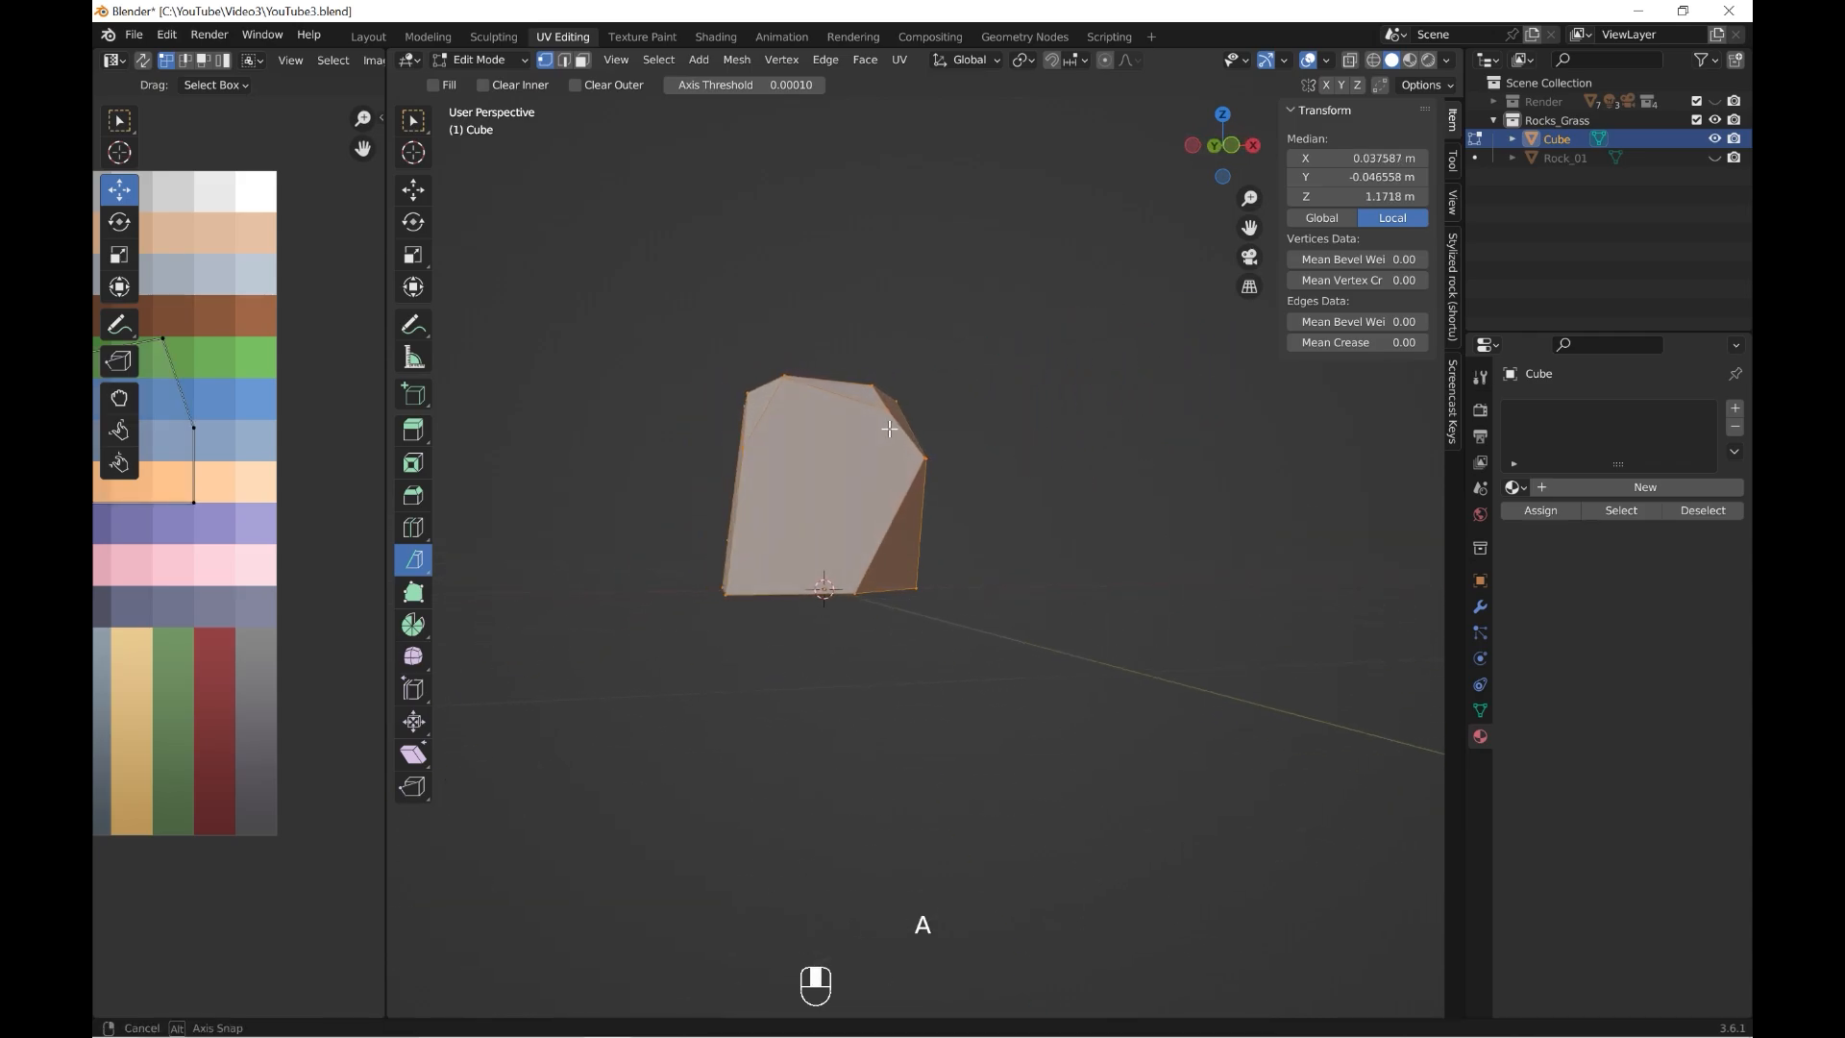
left_click_drag(812, 310, 930, 514)
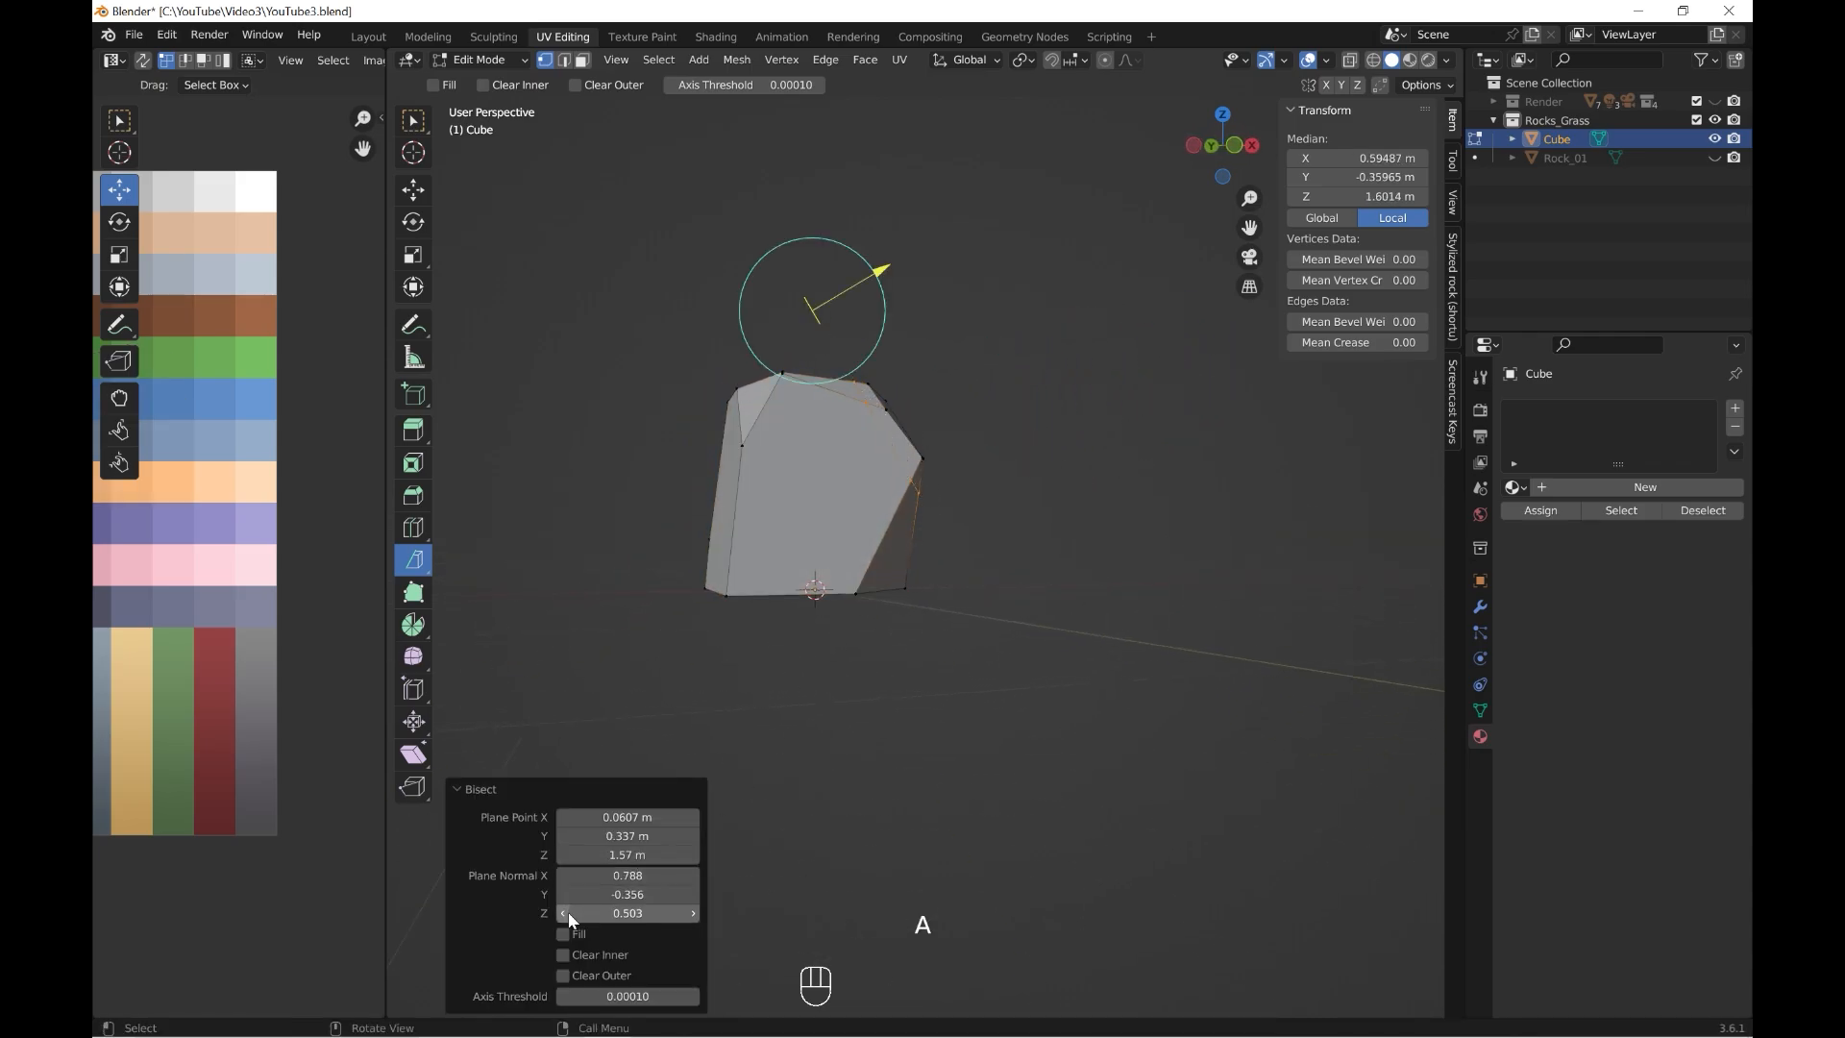
- Bisect the upper +X +Y corner once more, cutting deeper, with Fill and Clear Outer enabled
middle_click_drag(913, 586, 998, 505)
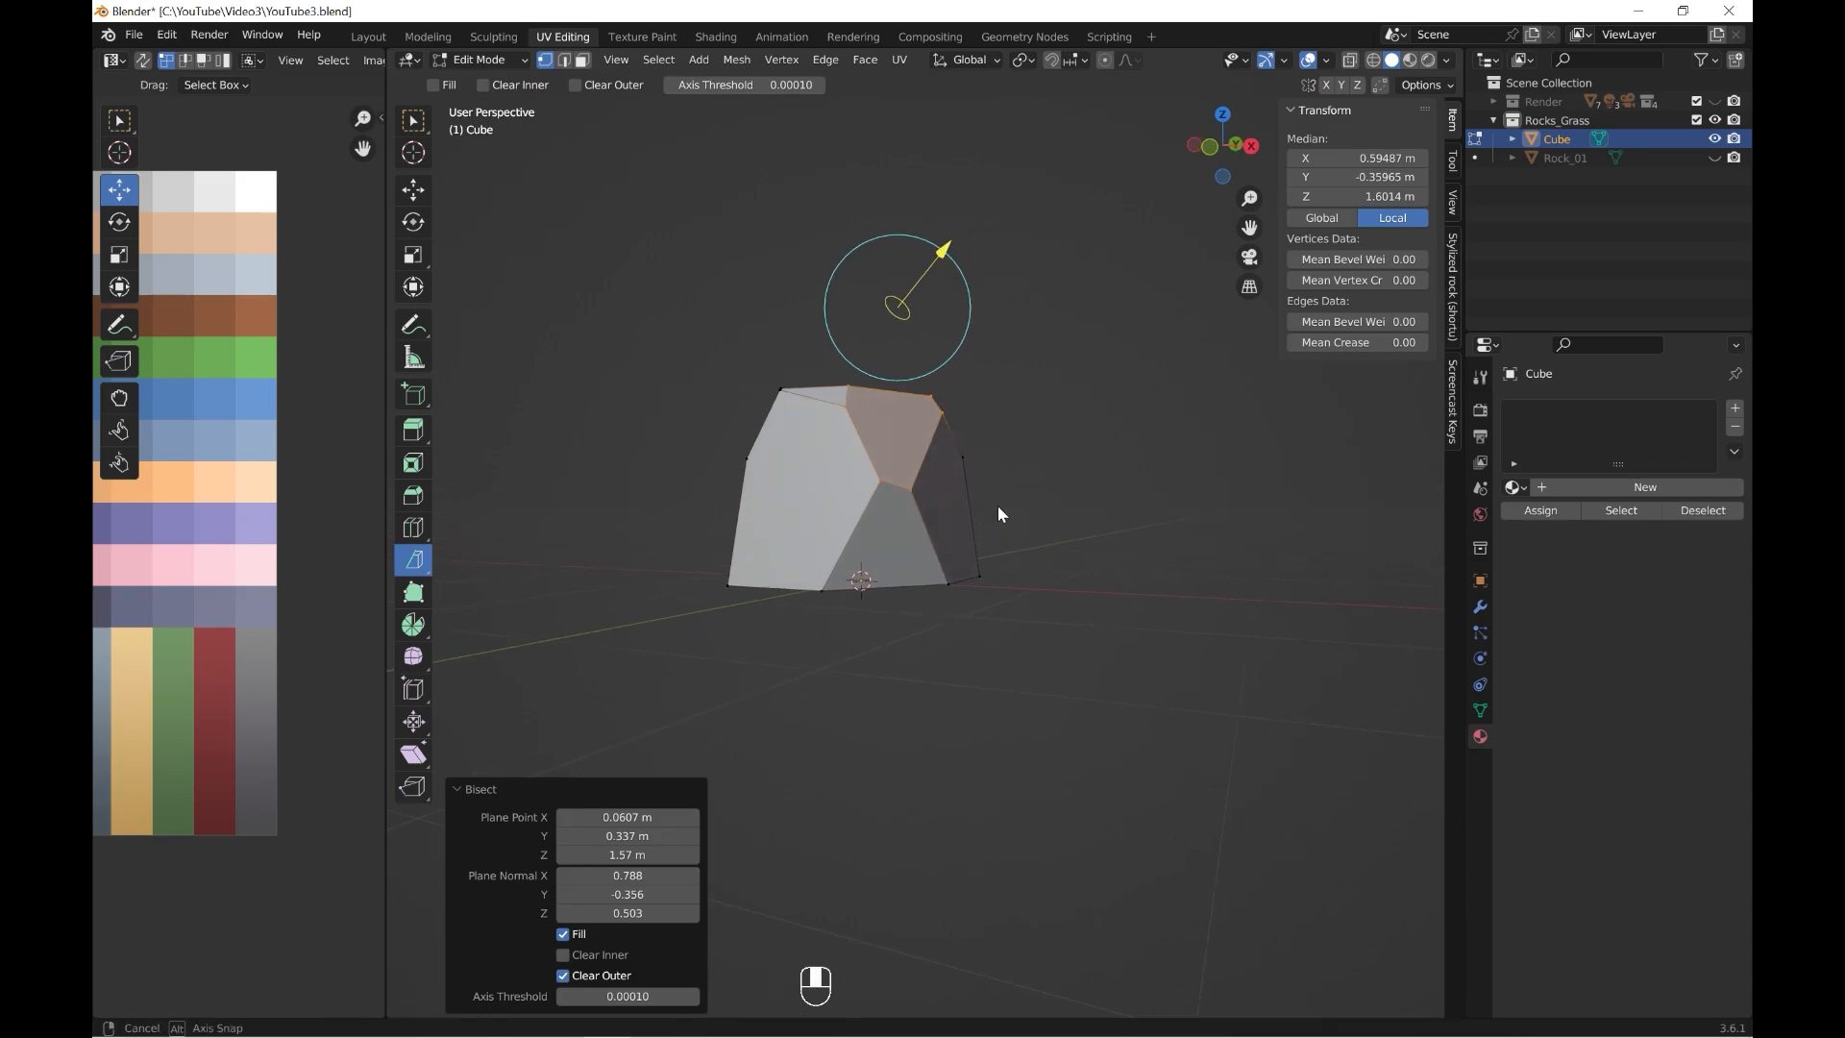
key("a")
left_click_drag(881, 348, 968, 484)
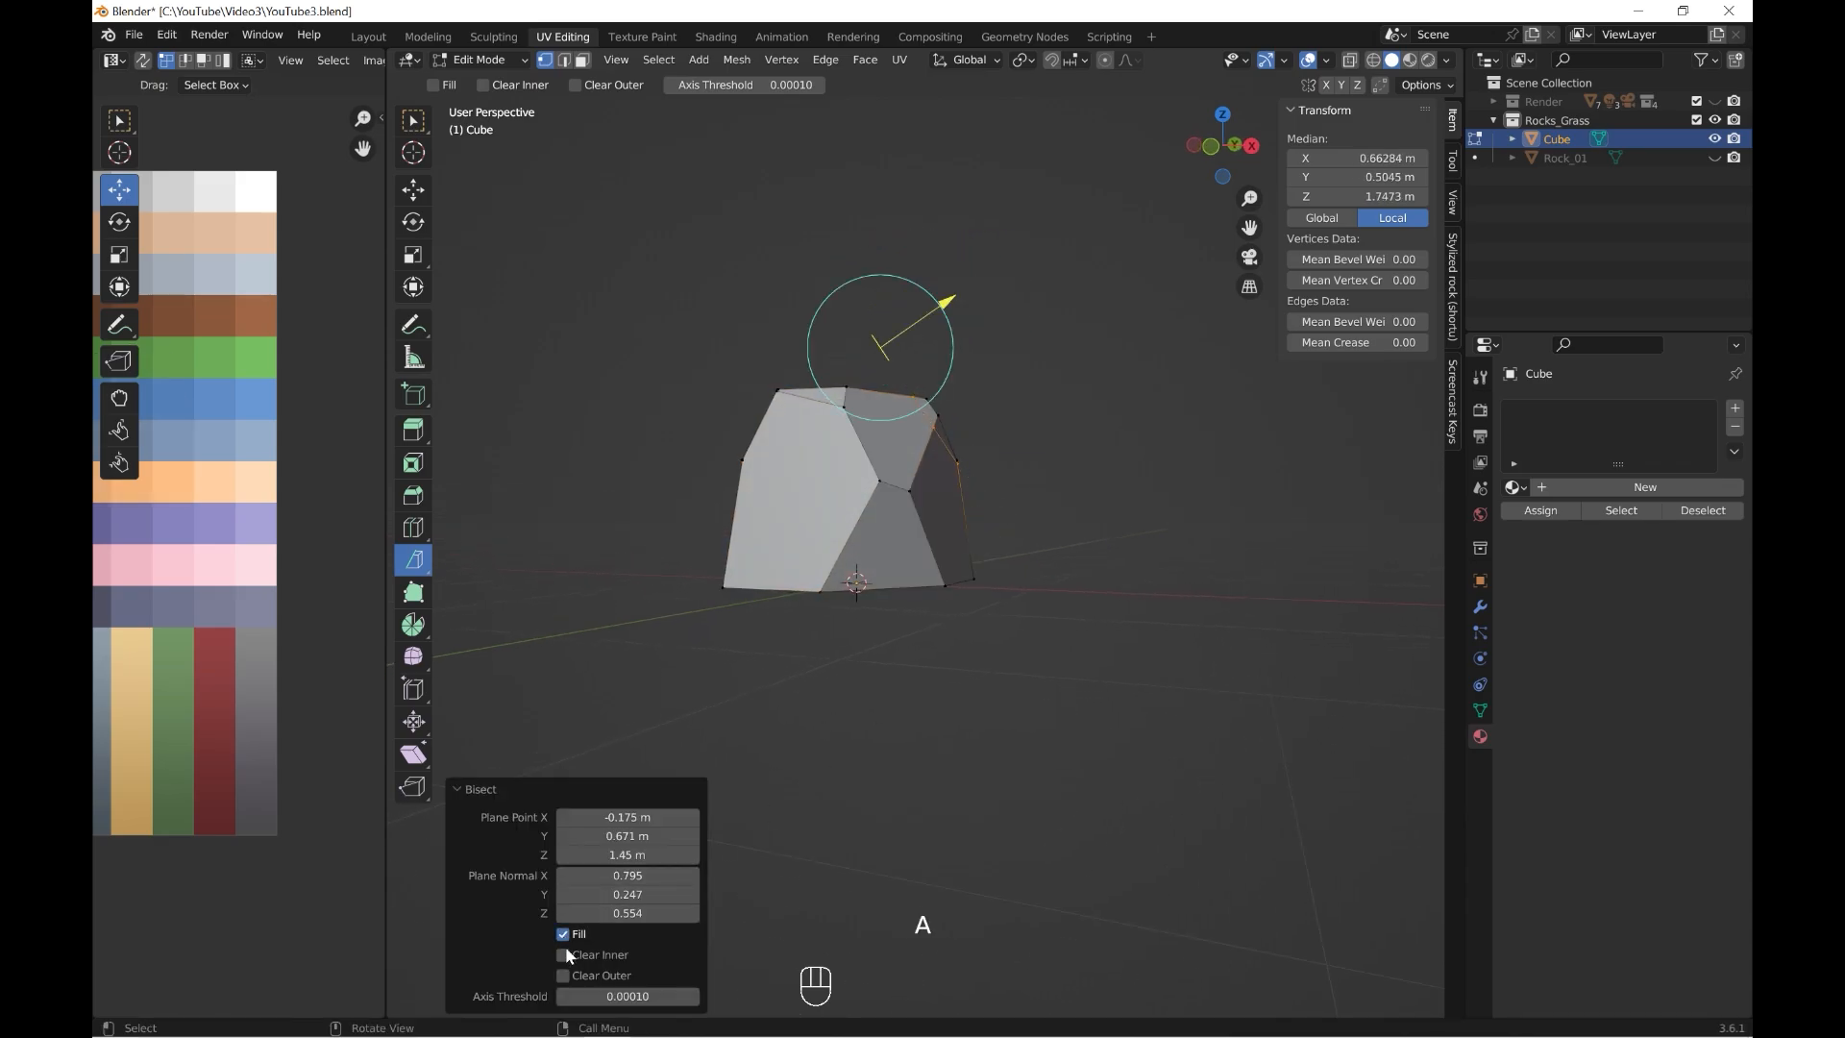
- Bisect the whole mesh across its upper -X +Y corner with Fill and Clear Outer enabled
middle_click_drag(765, 874, 996, 421)
key("a")
left_click_drag(977, 322, 1081, 451)
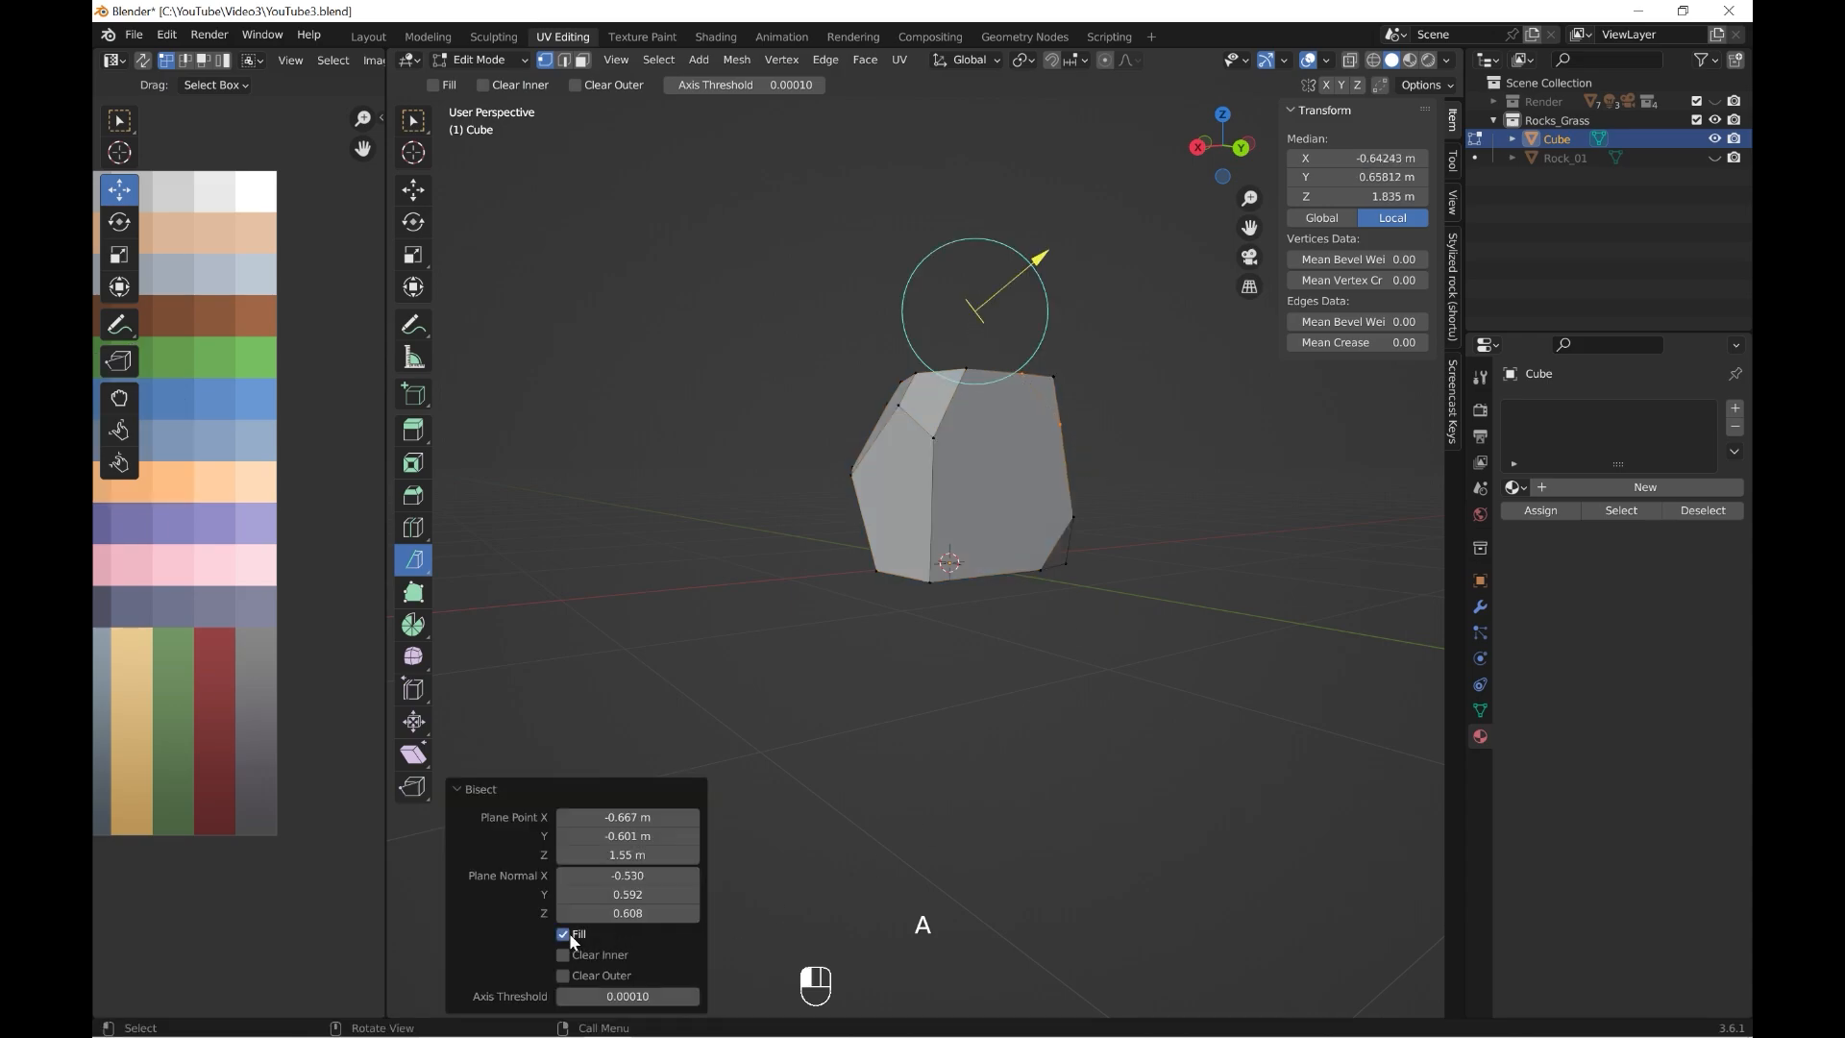
- Bisect the whole mesh vertically through its +X +Y corner in top view with Fill and Clear Outer enabled
middle_click_drag(814, 840, 1131, 612)
key("KP_7")
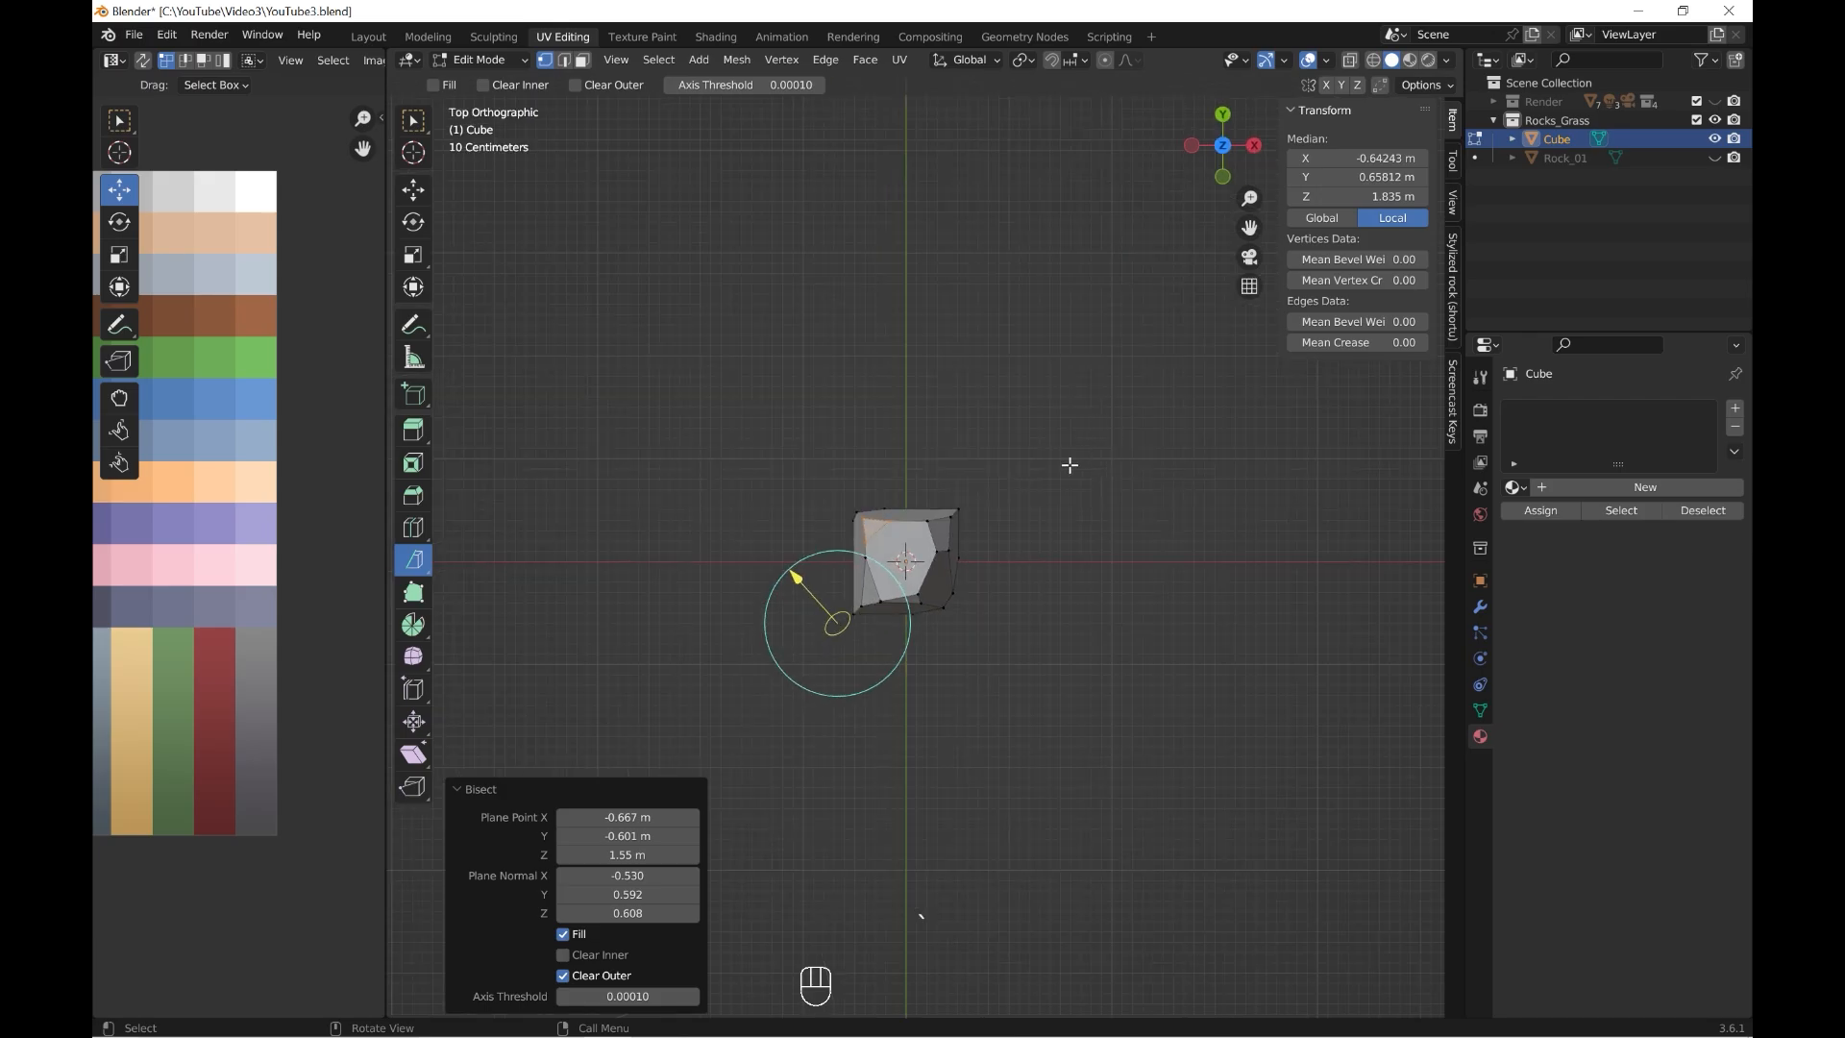
left_click_drag(940, 428, 1082, 611)
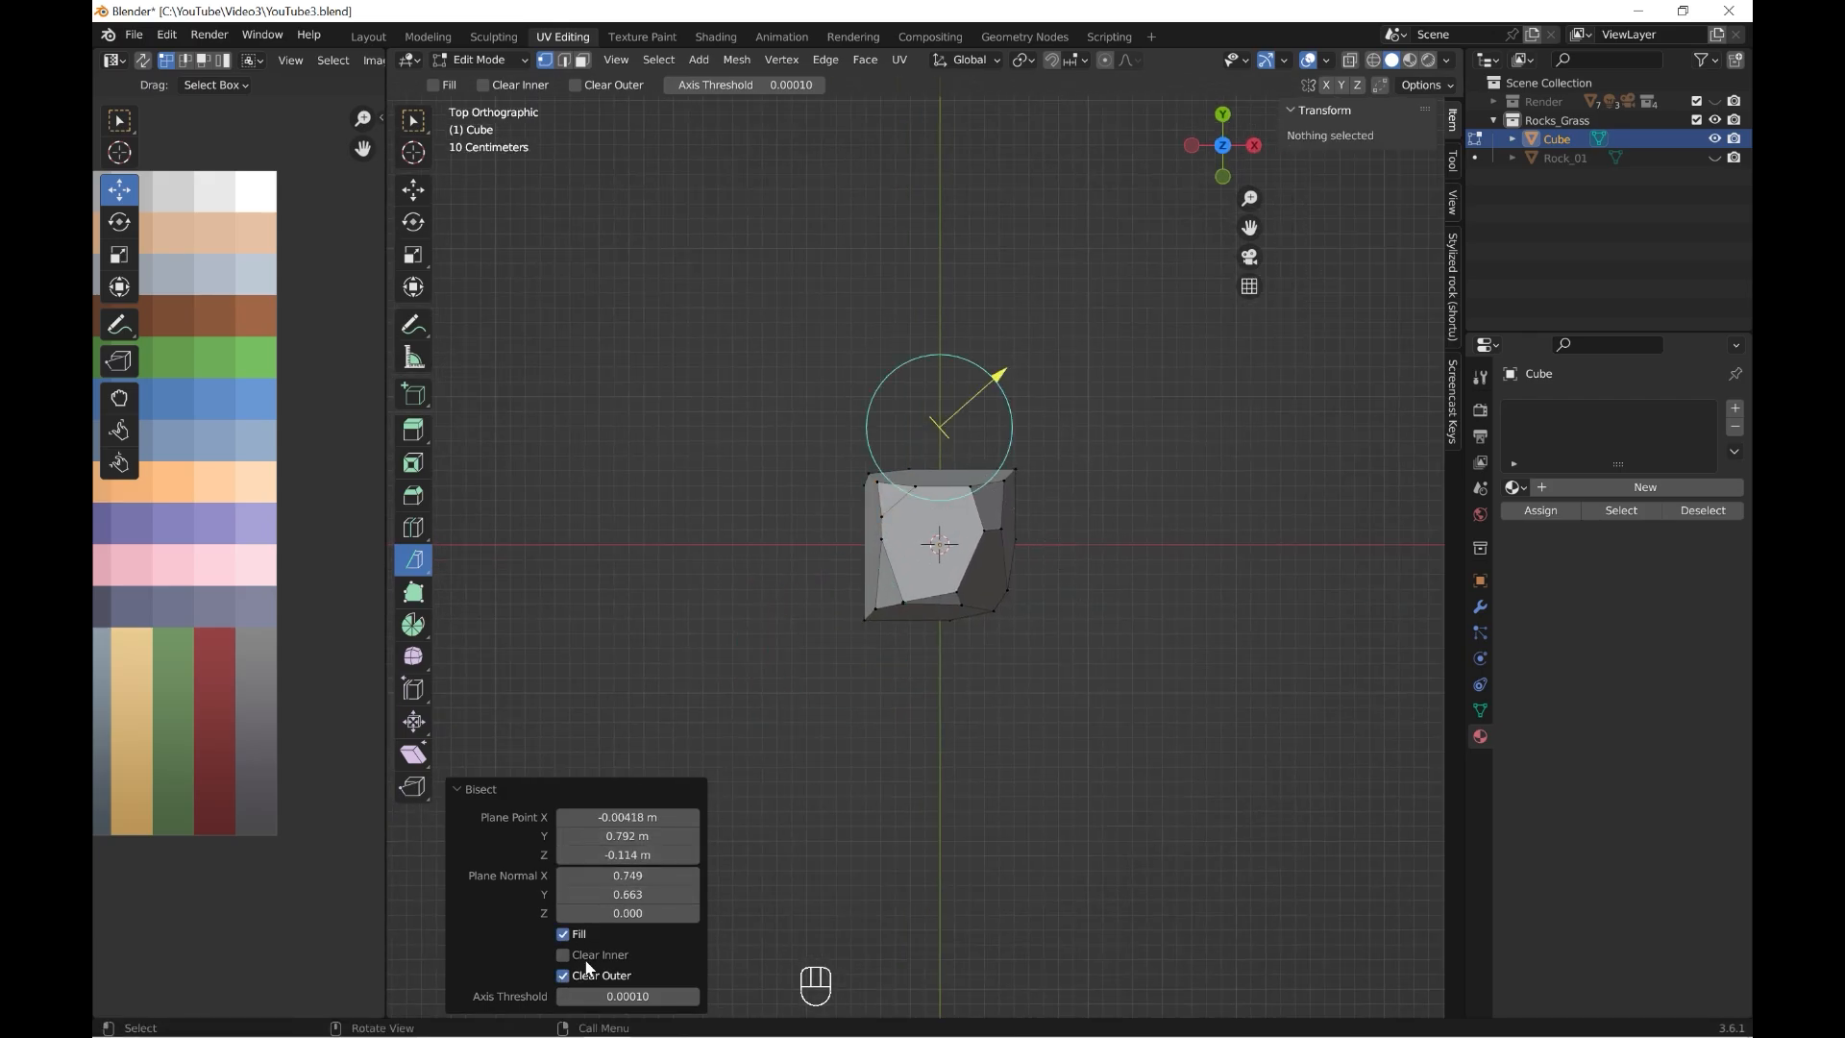
key("ctrl+z")
key("a")
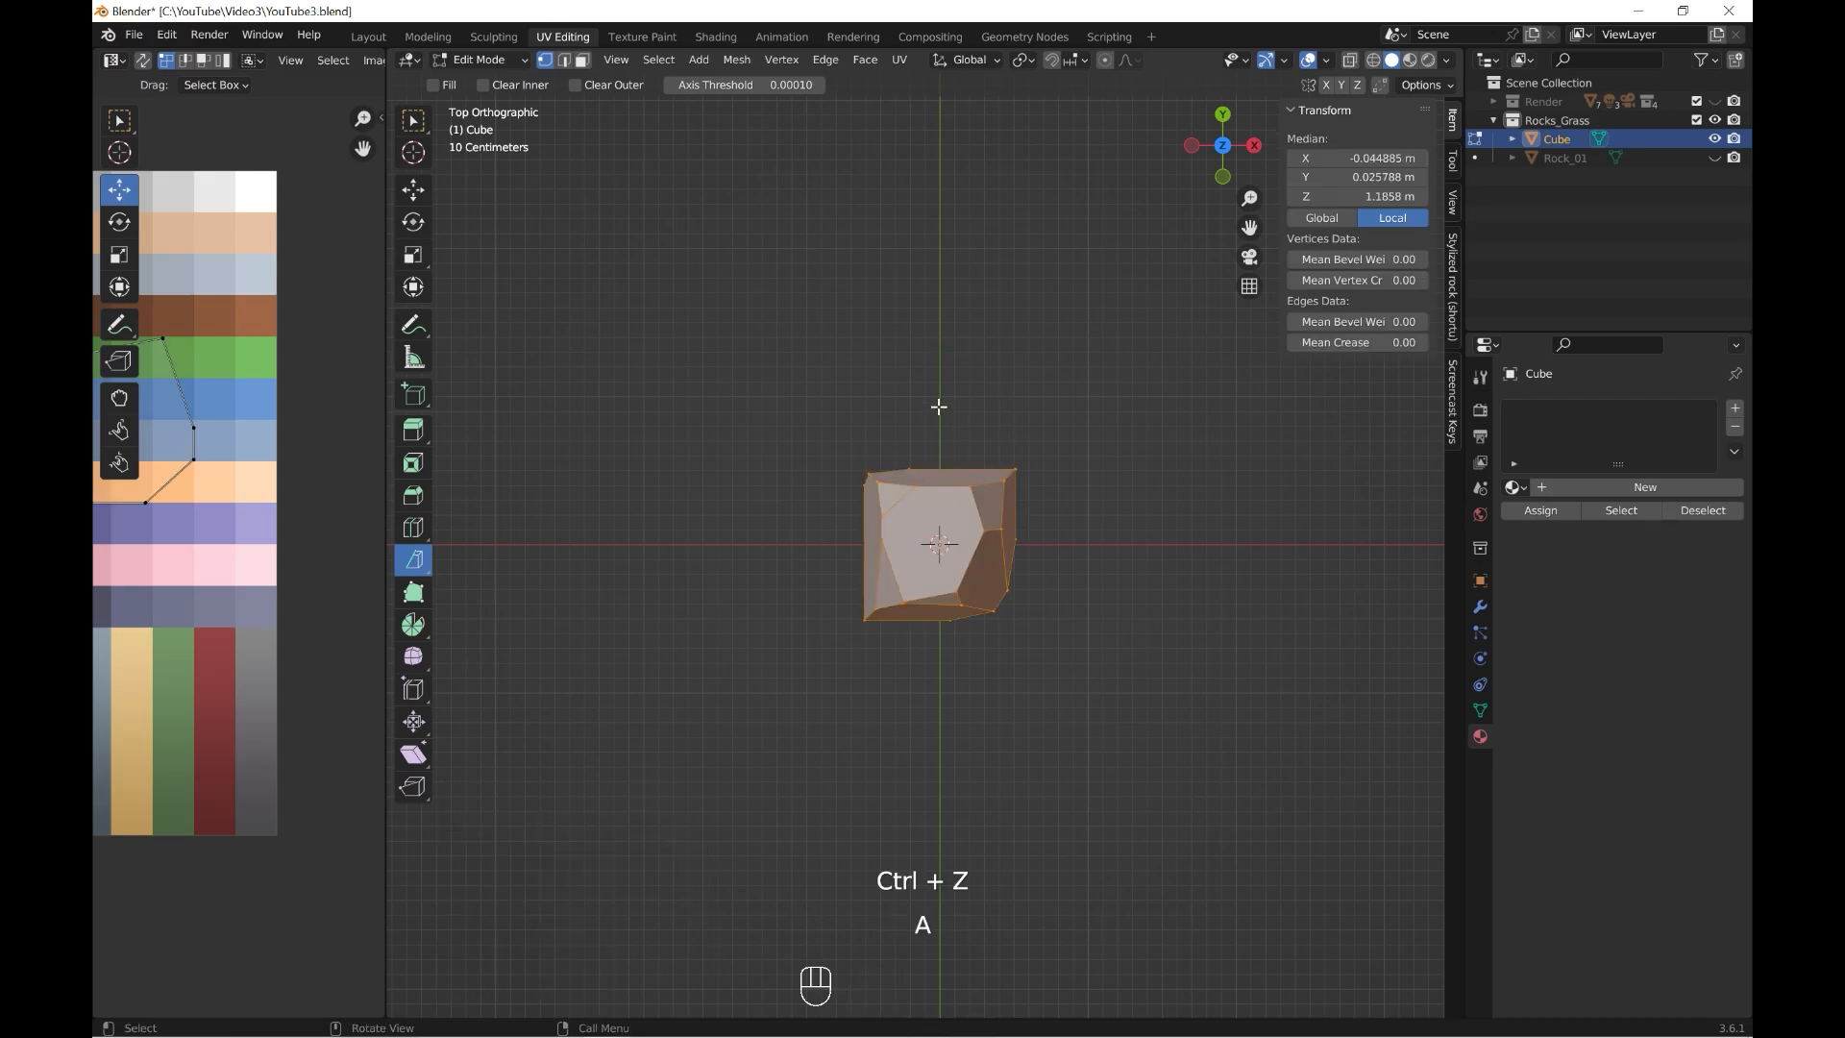
left_click_drag(938, 407, 1047, 551)
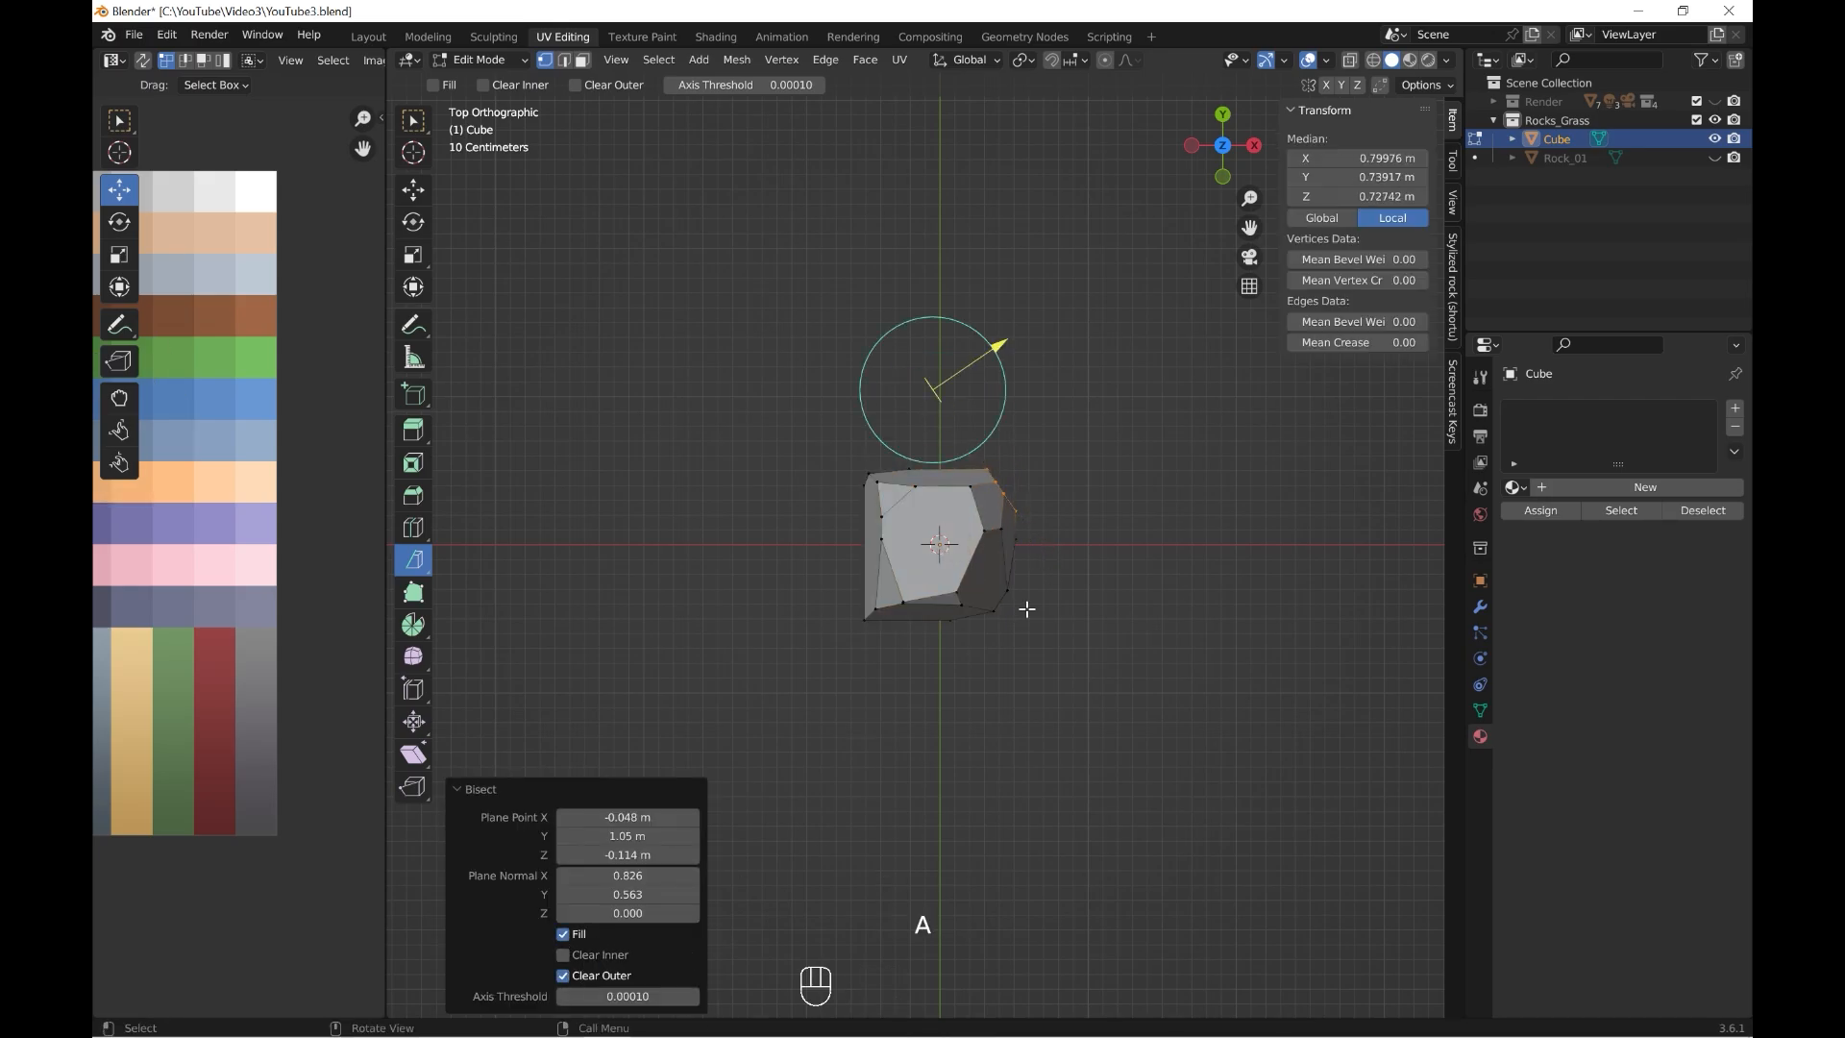
- Bisect the lower -X -Y corner with Fill and Clear Outer, then tilt the cutting plane to a normal of -0.589, -0.760, -0.275
middle_click_drag(1026, 608, 963, 551)
key("a")
middle_click_drag(975, 514, 865, 426)
middle_click_drag(1000, 570, 1029, 506)
key("a")
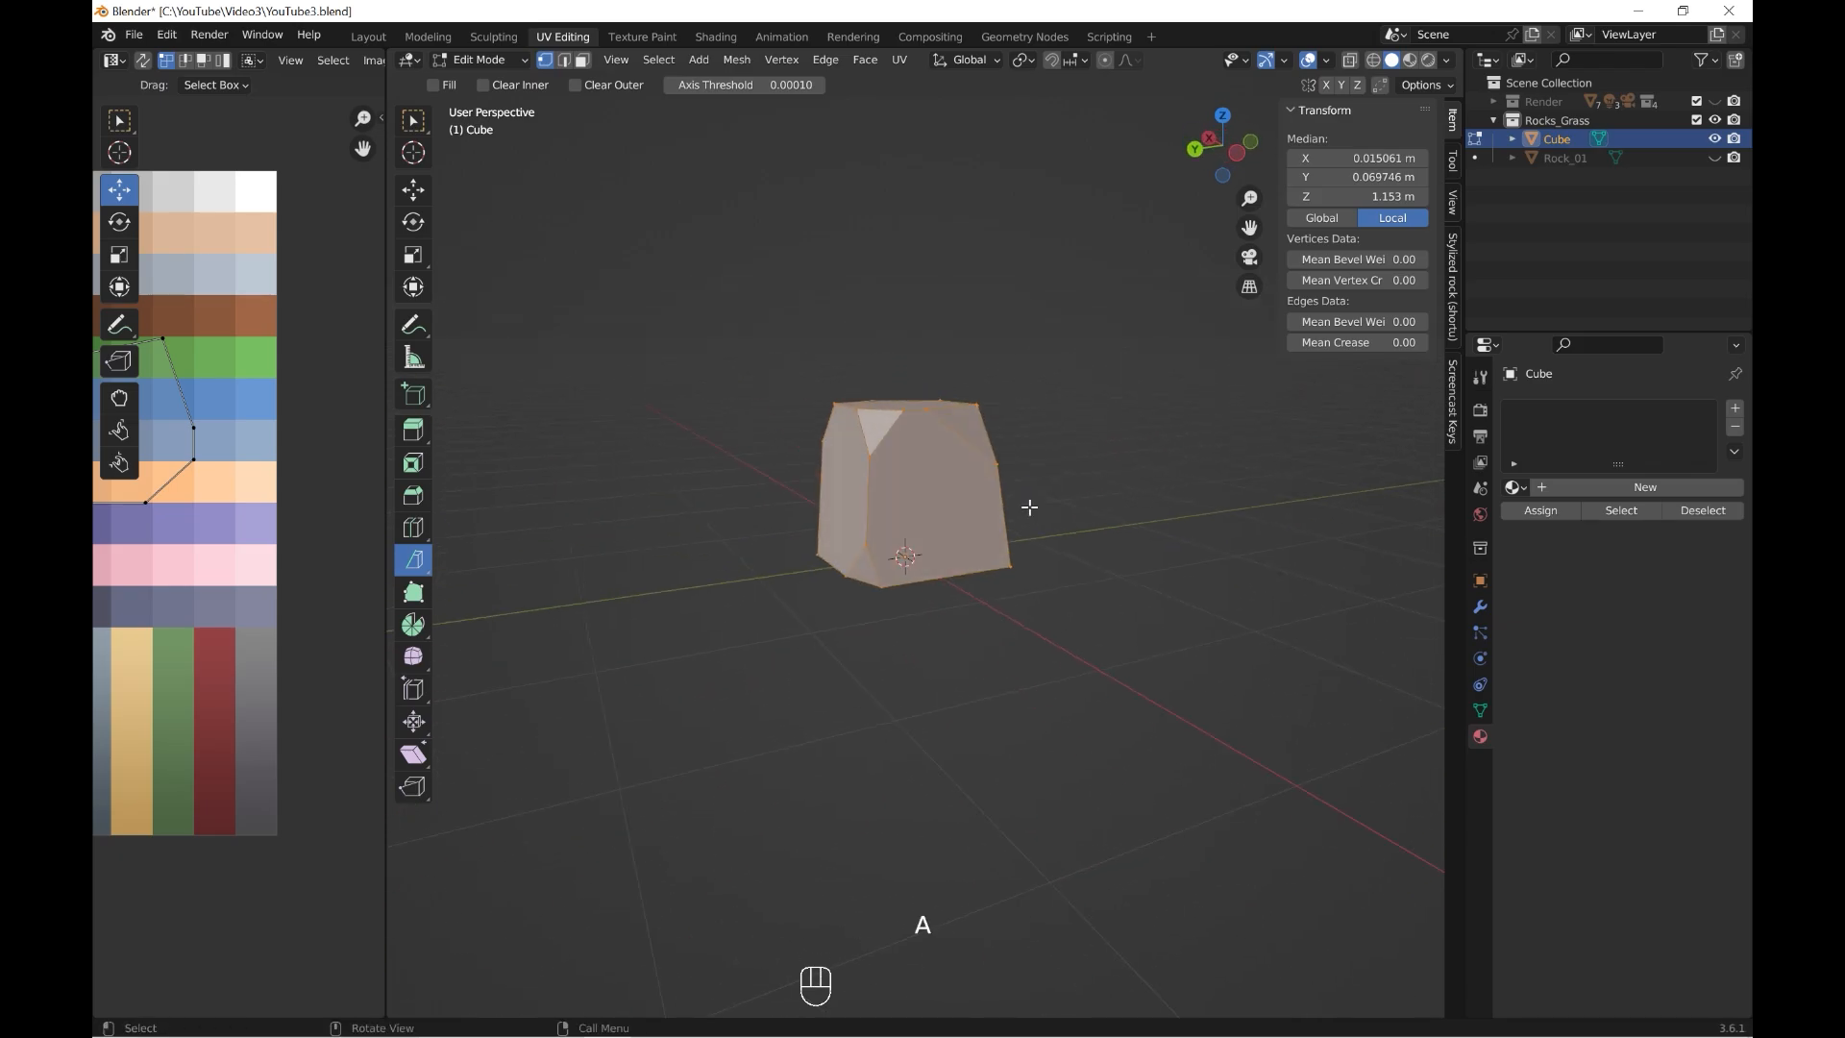
left_click_drag(1015, 488, 967, 672)
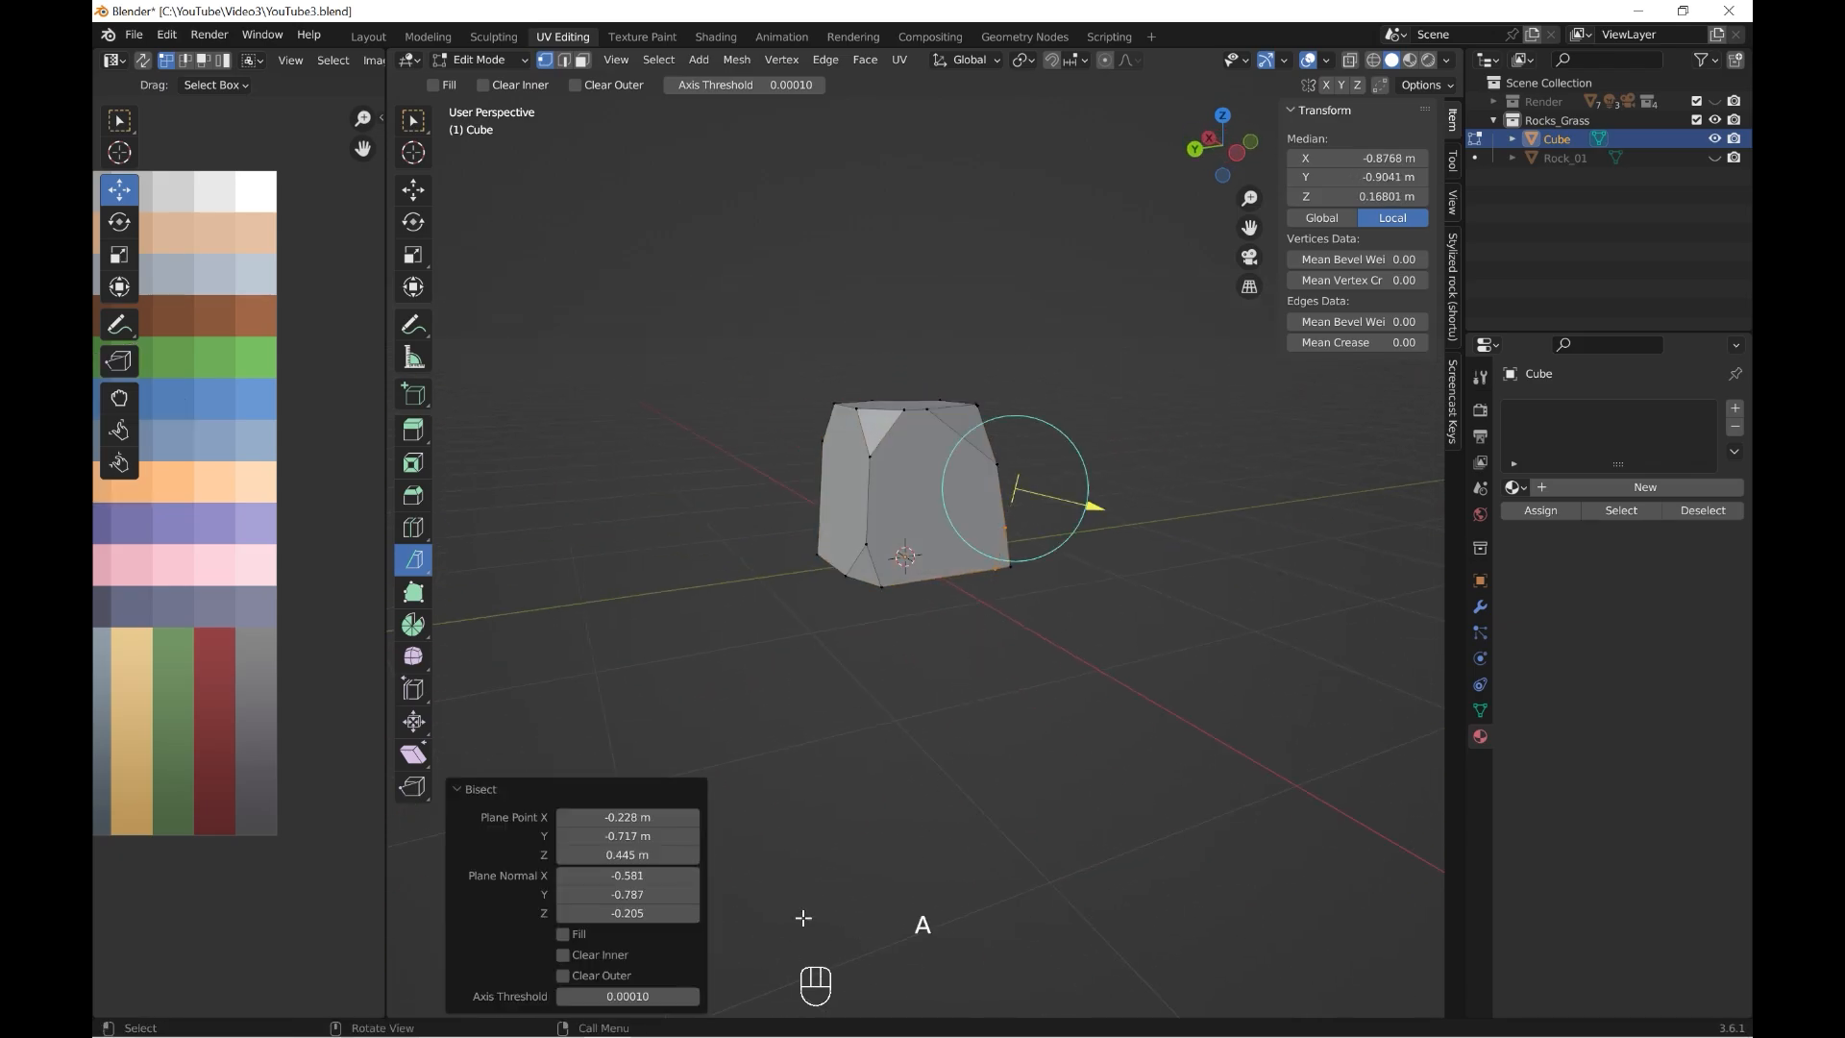
scroll(1001, 668, "up", 3)
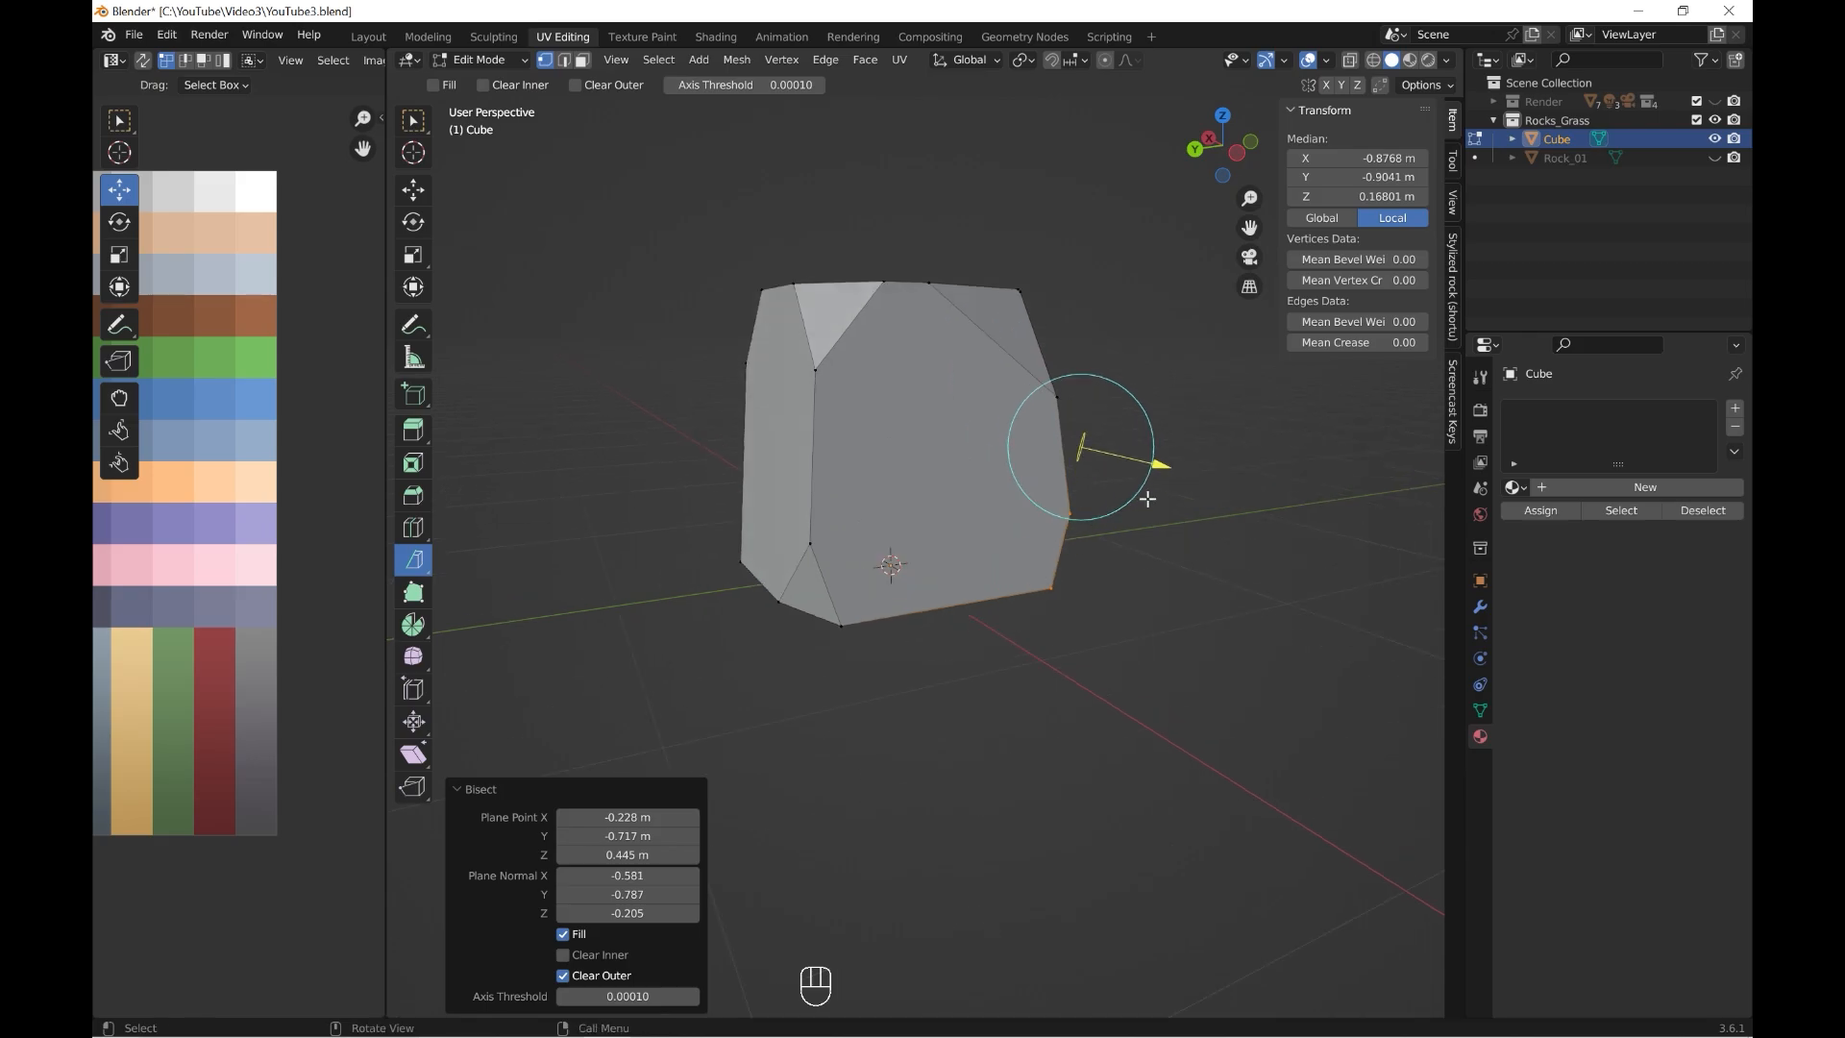
left_click_drag(1154, 470, 1134, 472)
- Try a vertex bevel on the rock's top vertex near its +X +Y corner, then undo it
middle_click_drag(842, 145, 851, 289, "shift")
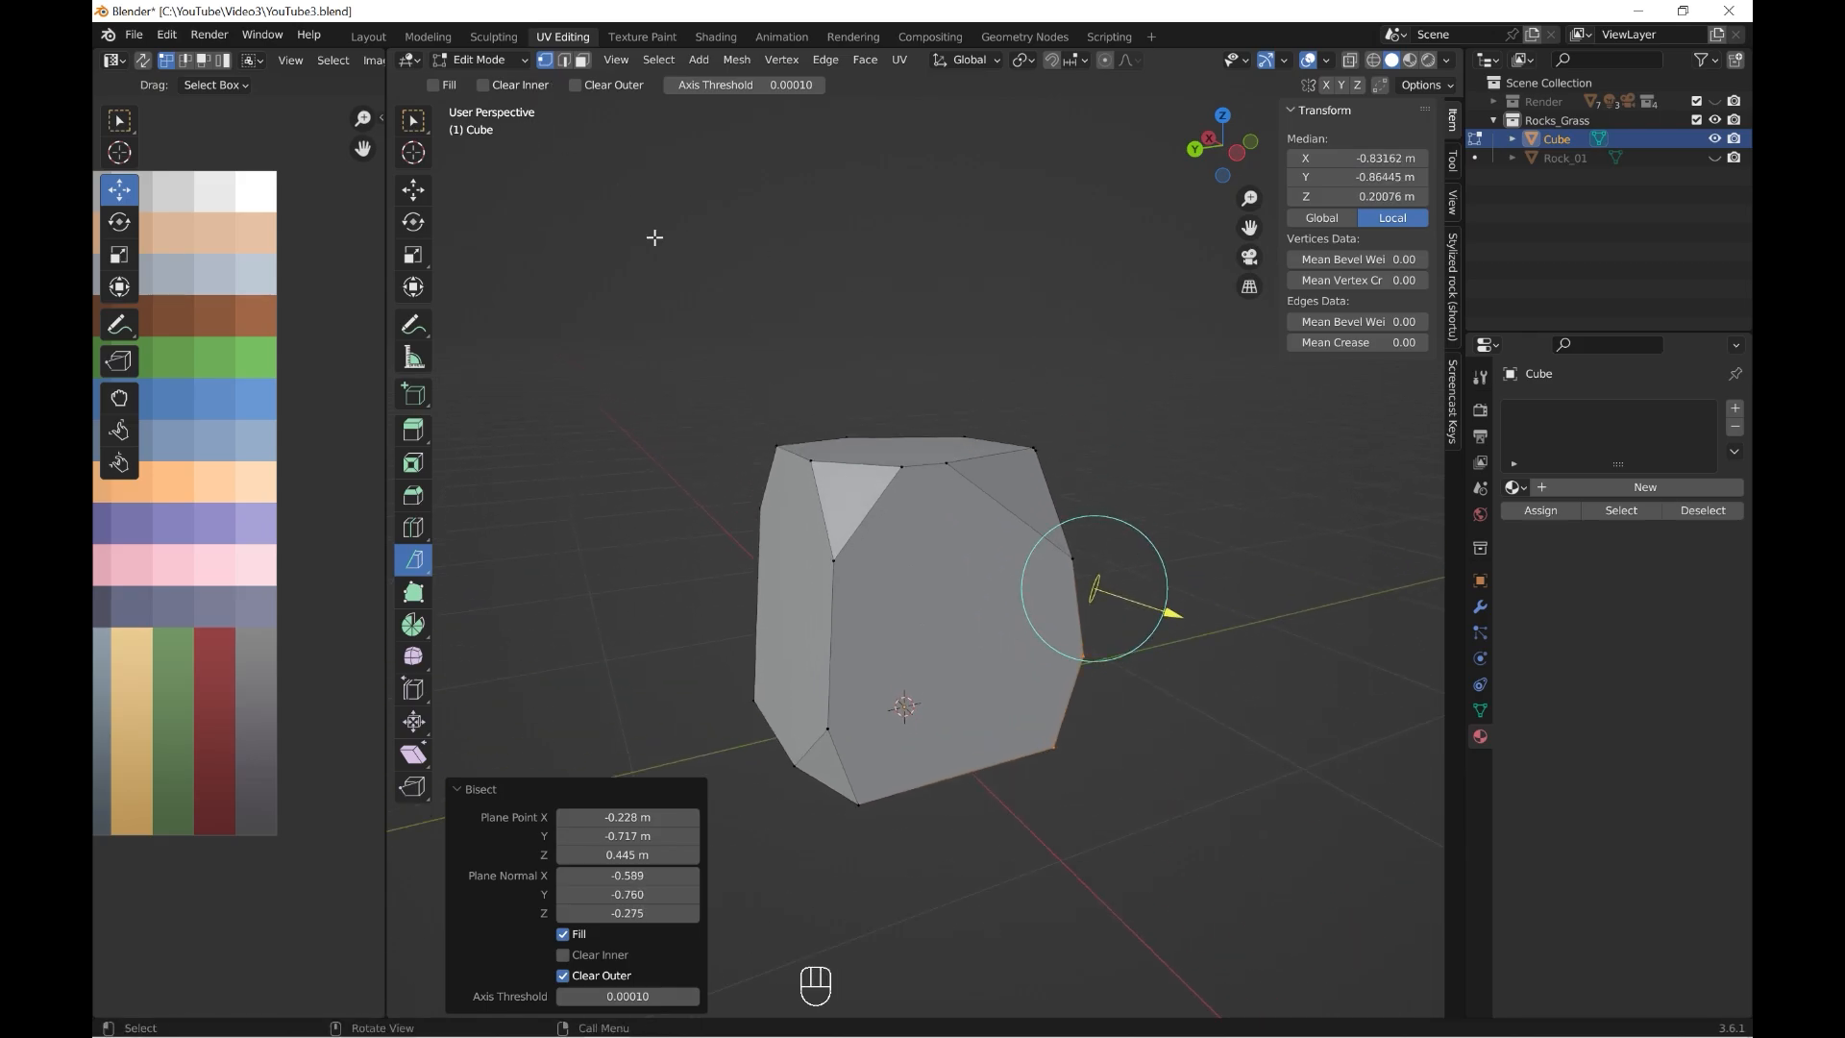
middle_click_drag(1018, 368, 973, 452)
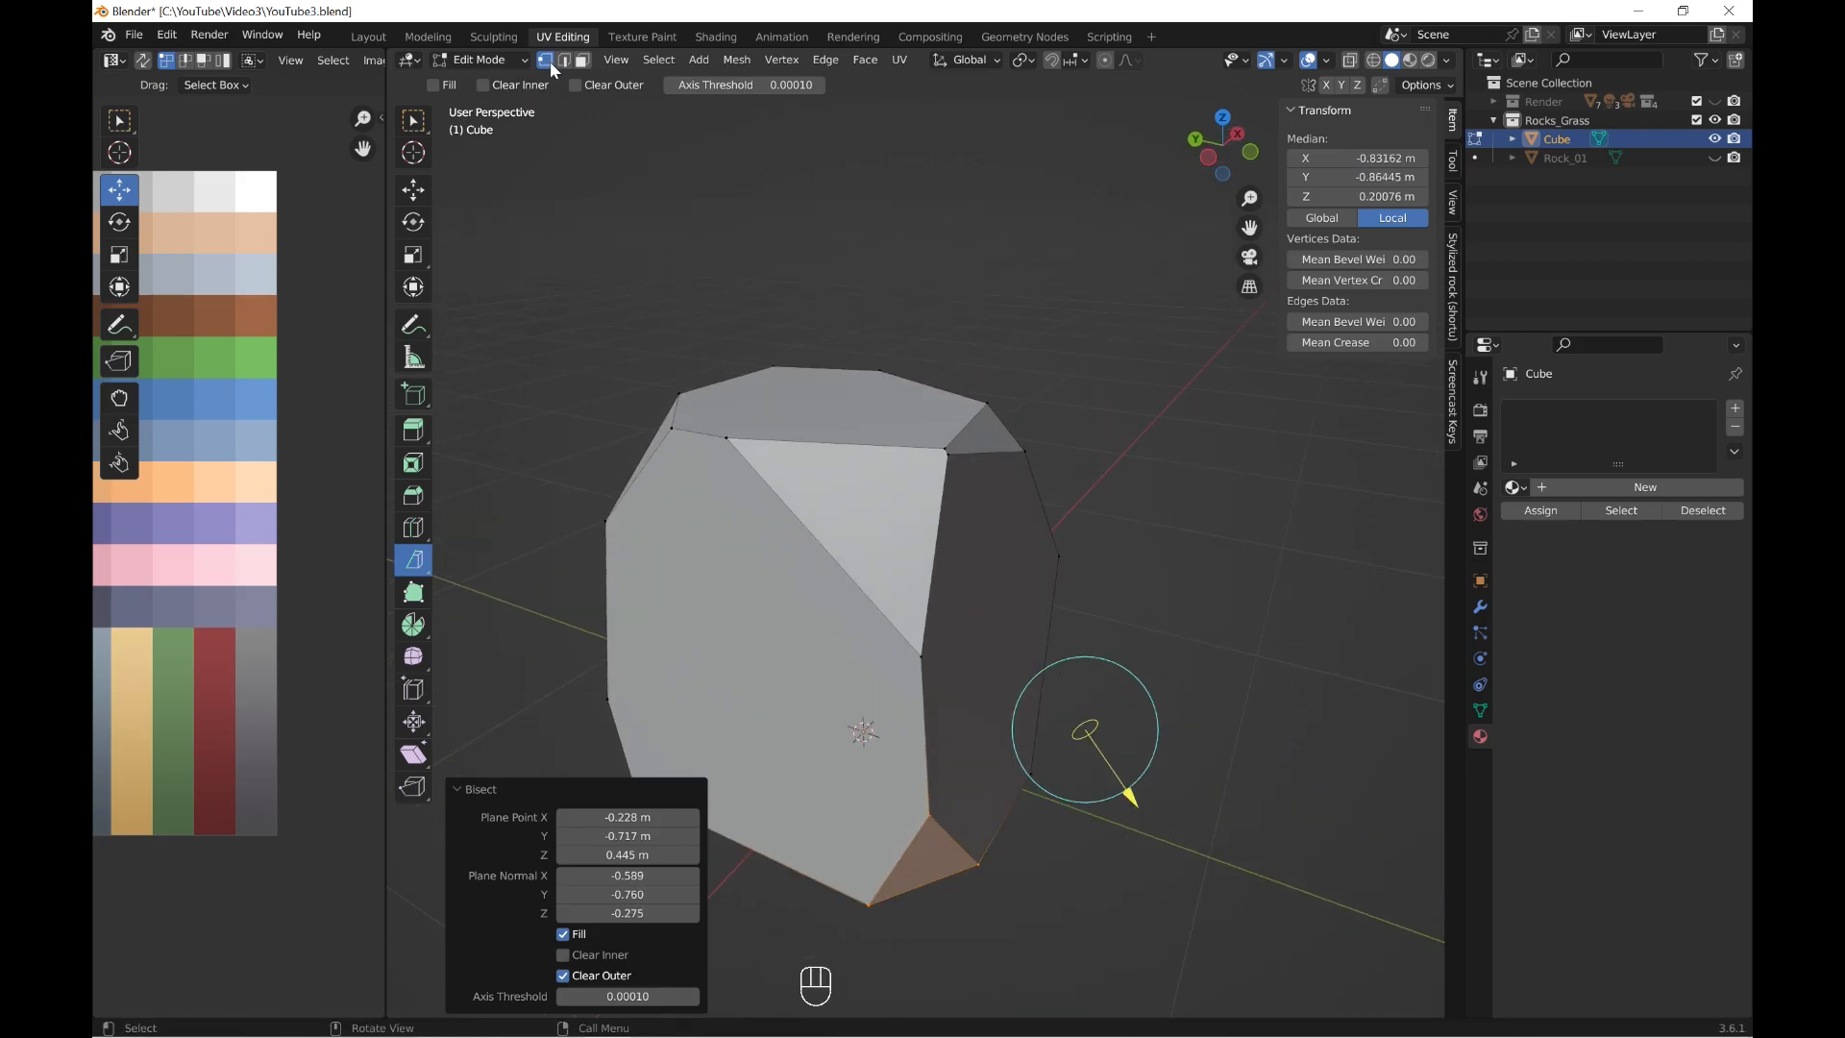
middle_click_drag(694, 457, 807, 486)
middle_click_drag(808, 487, 963, 567, "shift")
scroll(964, 572, "up", 1)
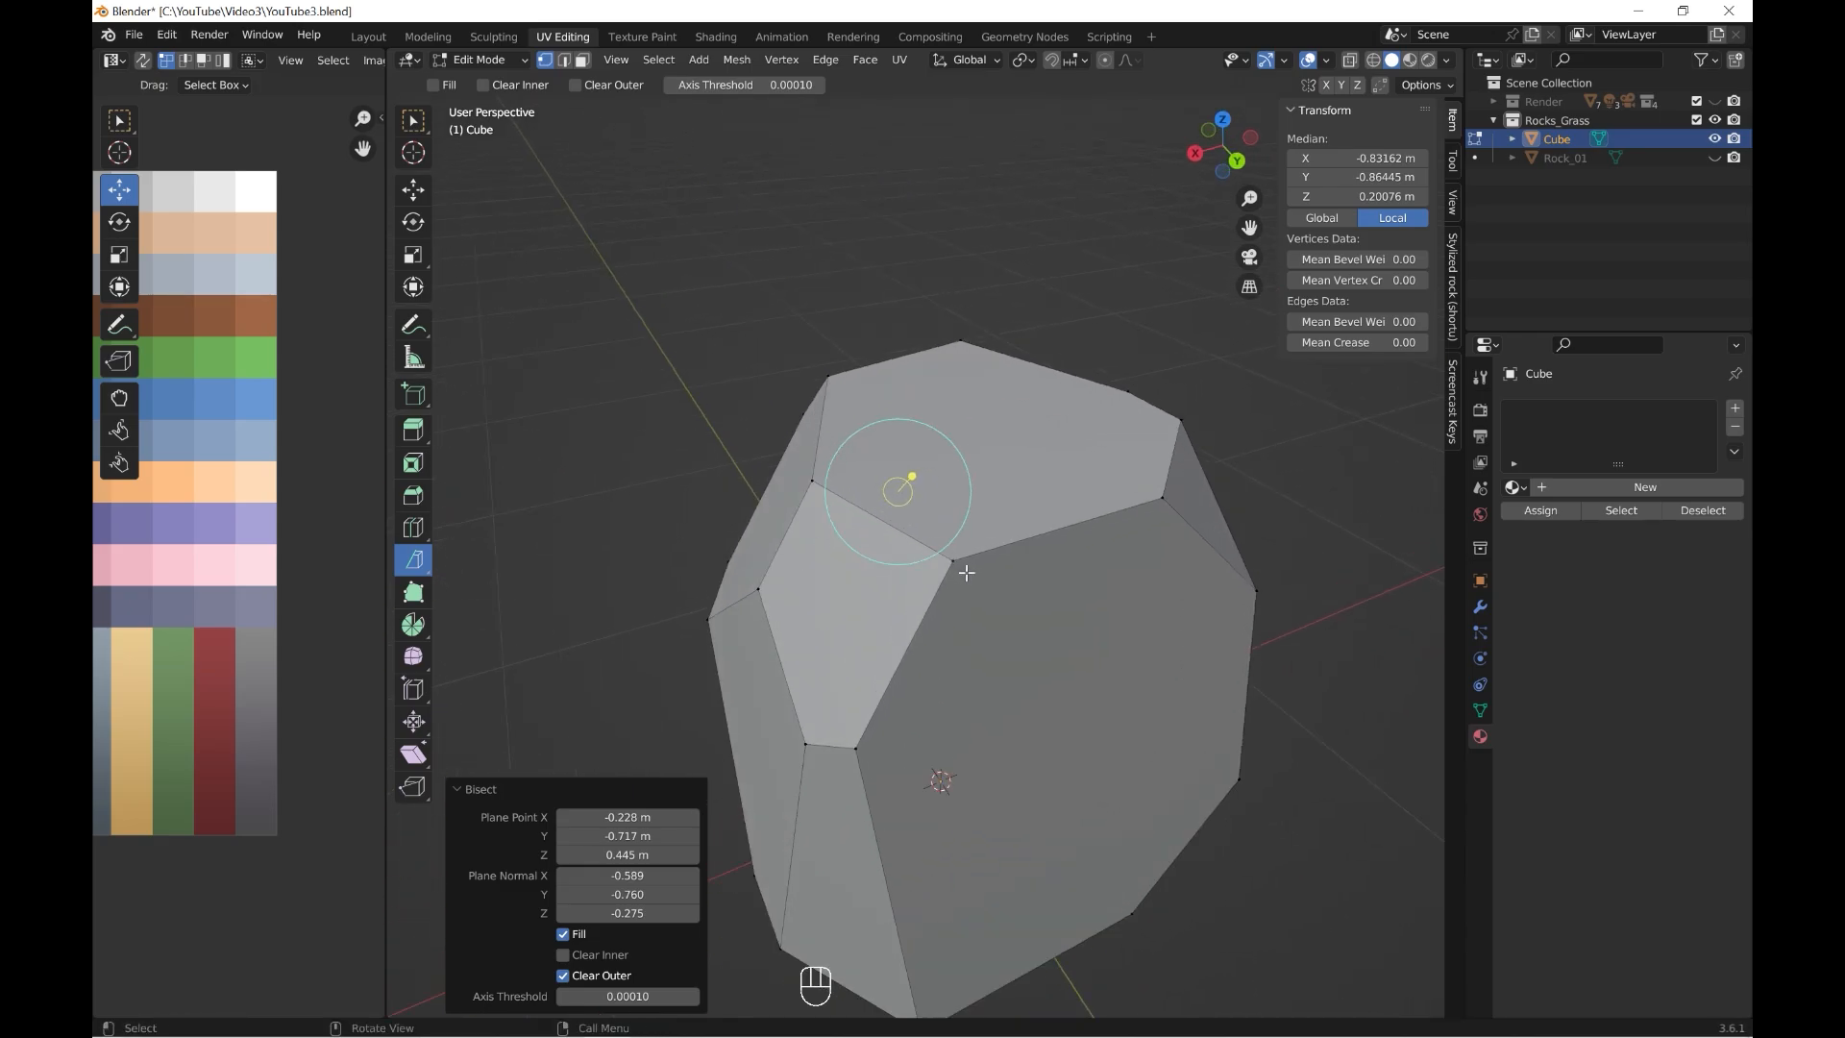
left_click(964, 573)
key("shift+ctrl+b")
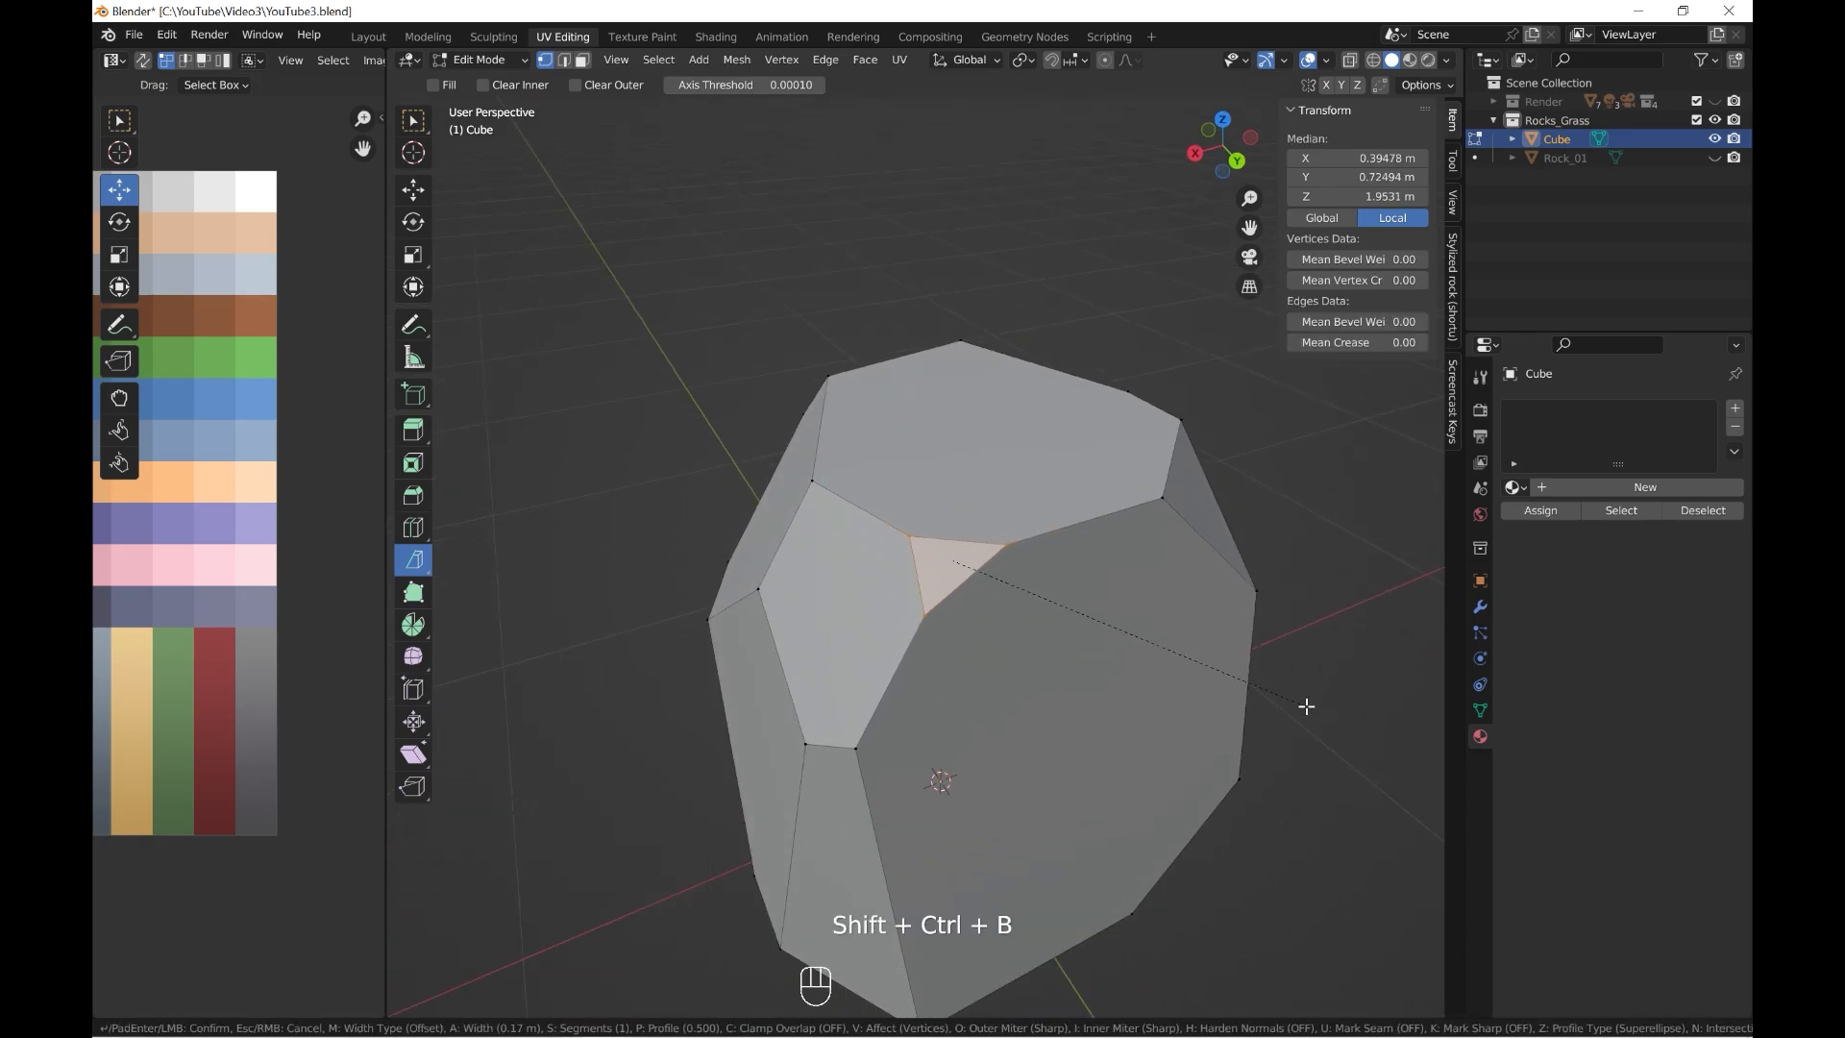
left_click(1143, 645)
middle_click_drag(1143, 645, 1065, 490)
key("ctrl+z")
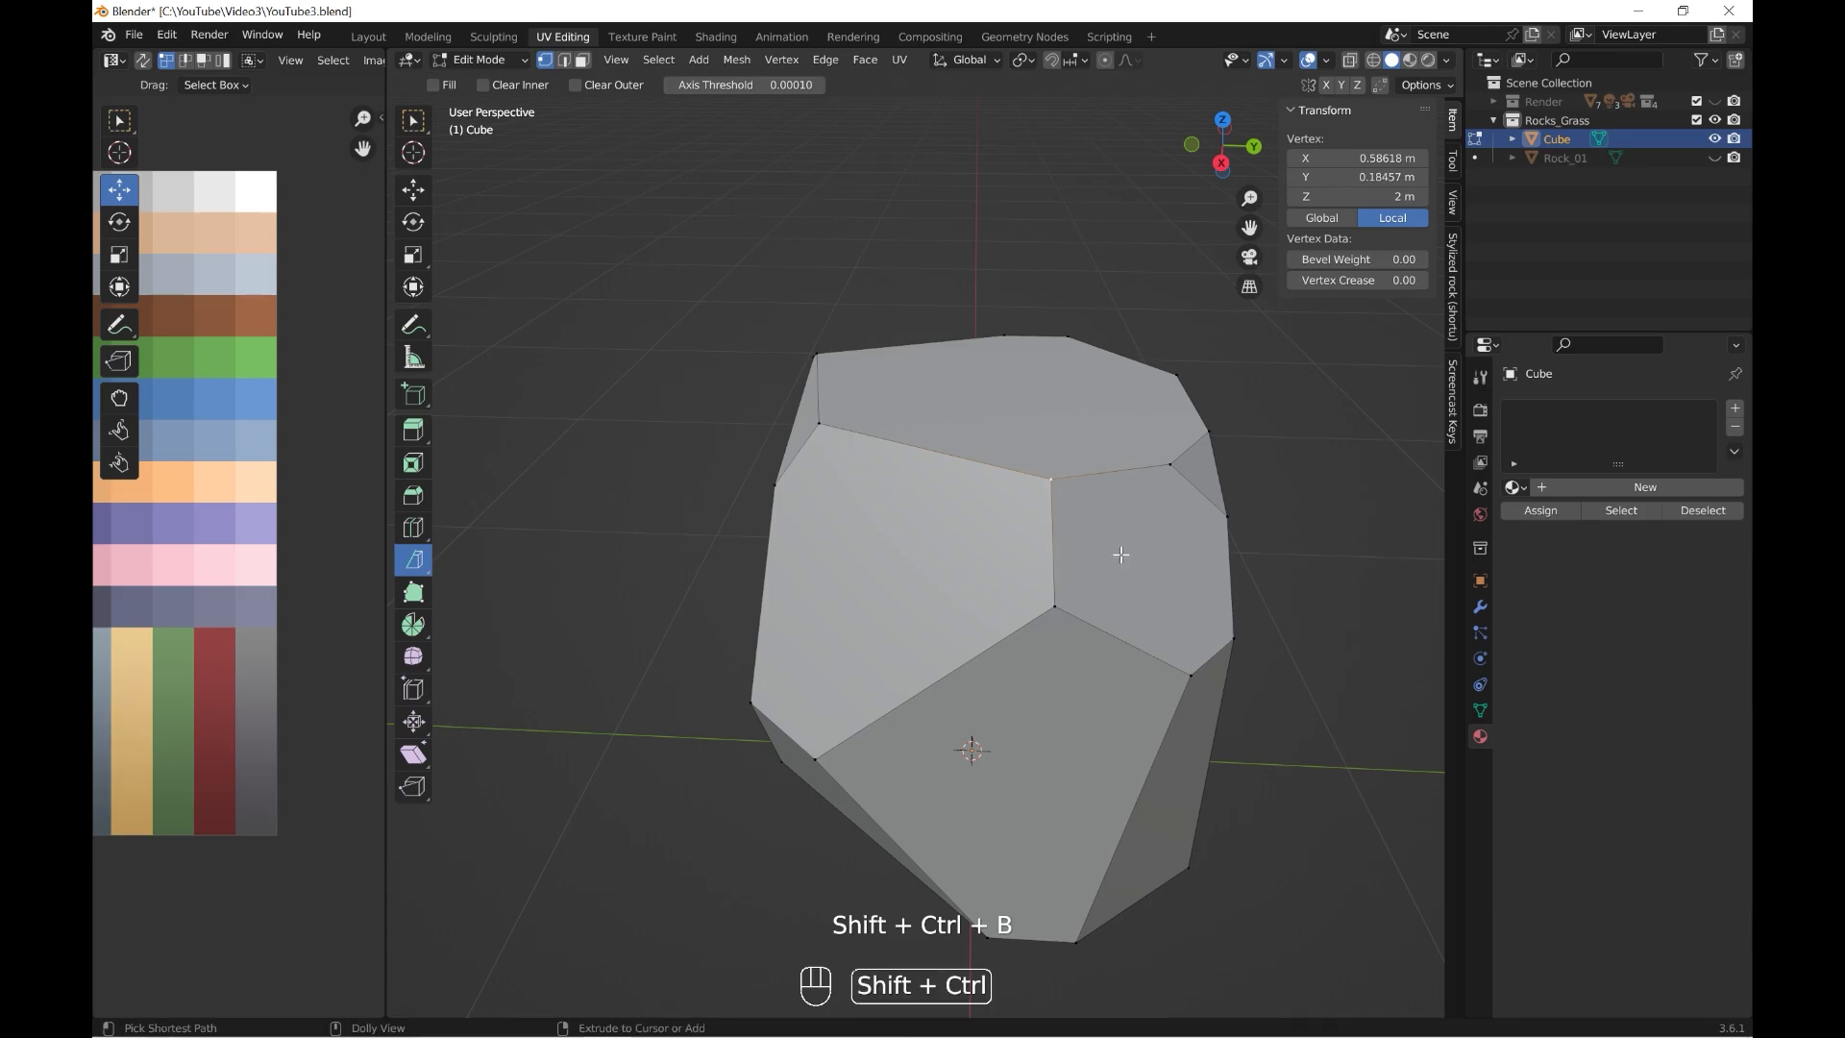
- Bevel the selected vertex on the +X side of the rock's top with a 0.155 m offset and one segment
key("shift+ctrl+b")
left_click(1157, 587)
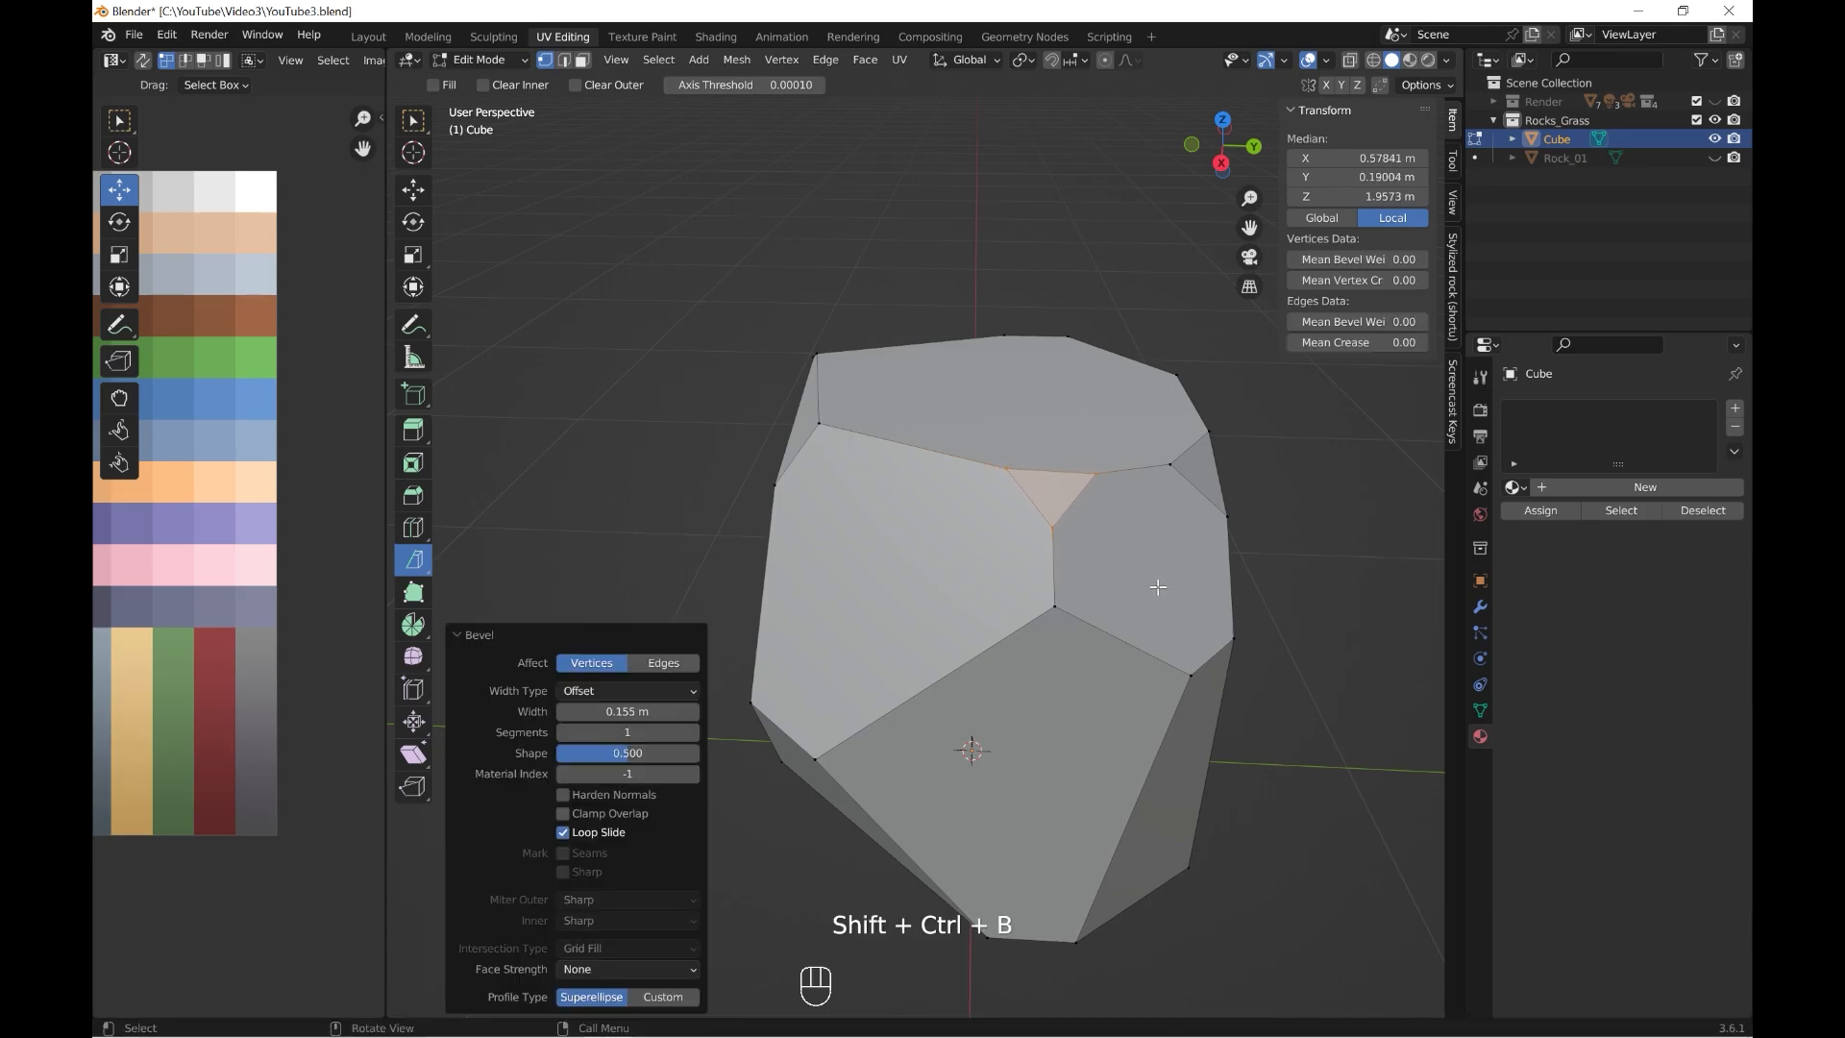
- Examine the rock's overall shape from several sides in Object Mode, then return it to Edit Mode
scroll(1158, 587, "down", 4)
middle_click_drag(1158, 587, 1057, 567)
key("Tab")
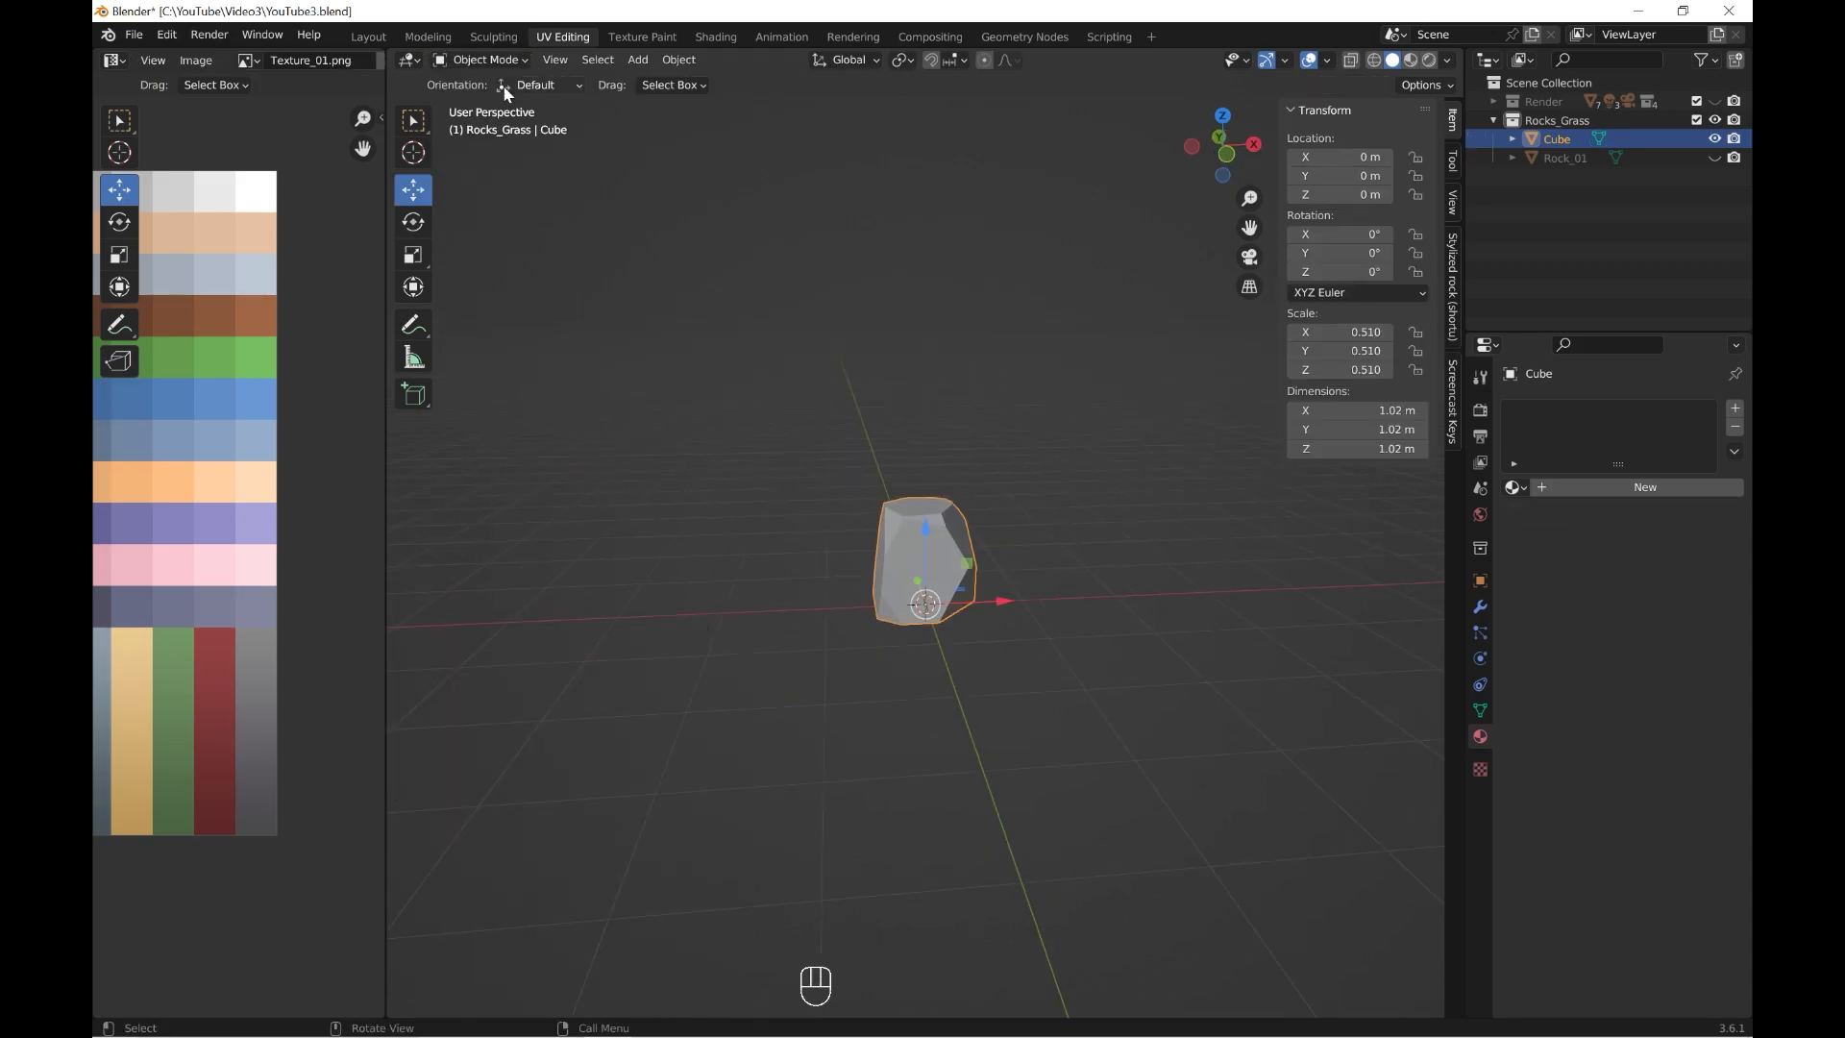
left_click(1048, 650)
middle_click_drag(1048, 649, 962, 493)
left_click(966, 550)
left_click(500, 60)
left_click(503, 103)
- Bisect the whole mesh through its upper +Y edge with a plane normal of 0.127, 0.700, 0.703, using Fill and Clear Outer
scroll(1000, 522, "up", 4)
key("a")
middle_click_drag(730, 538, 667, 482, "shift")
key("a")
key("a")
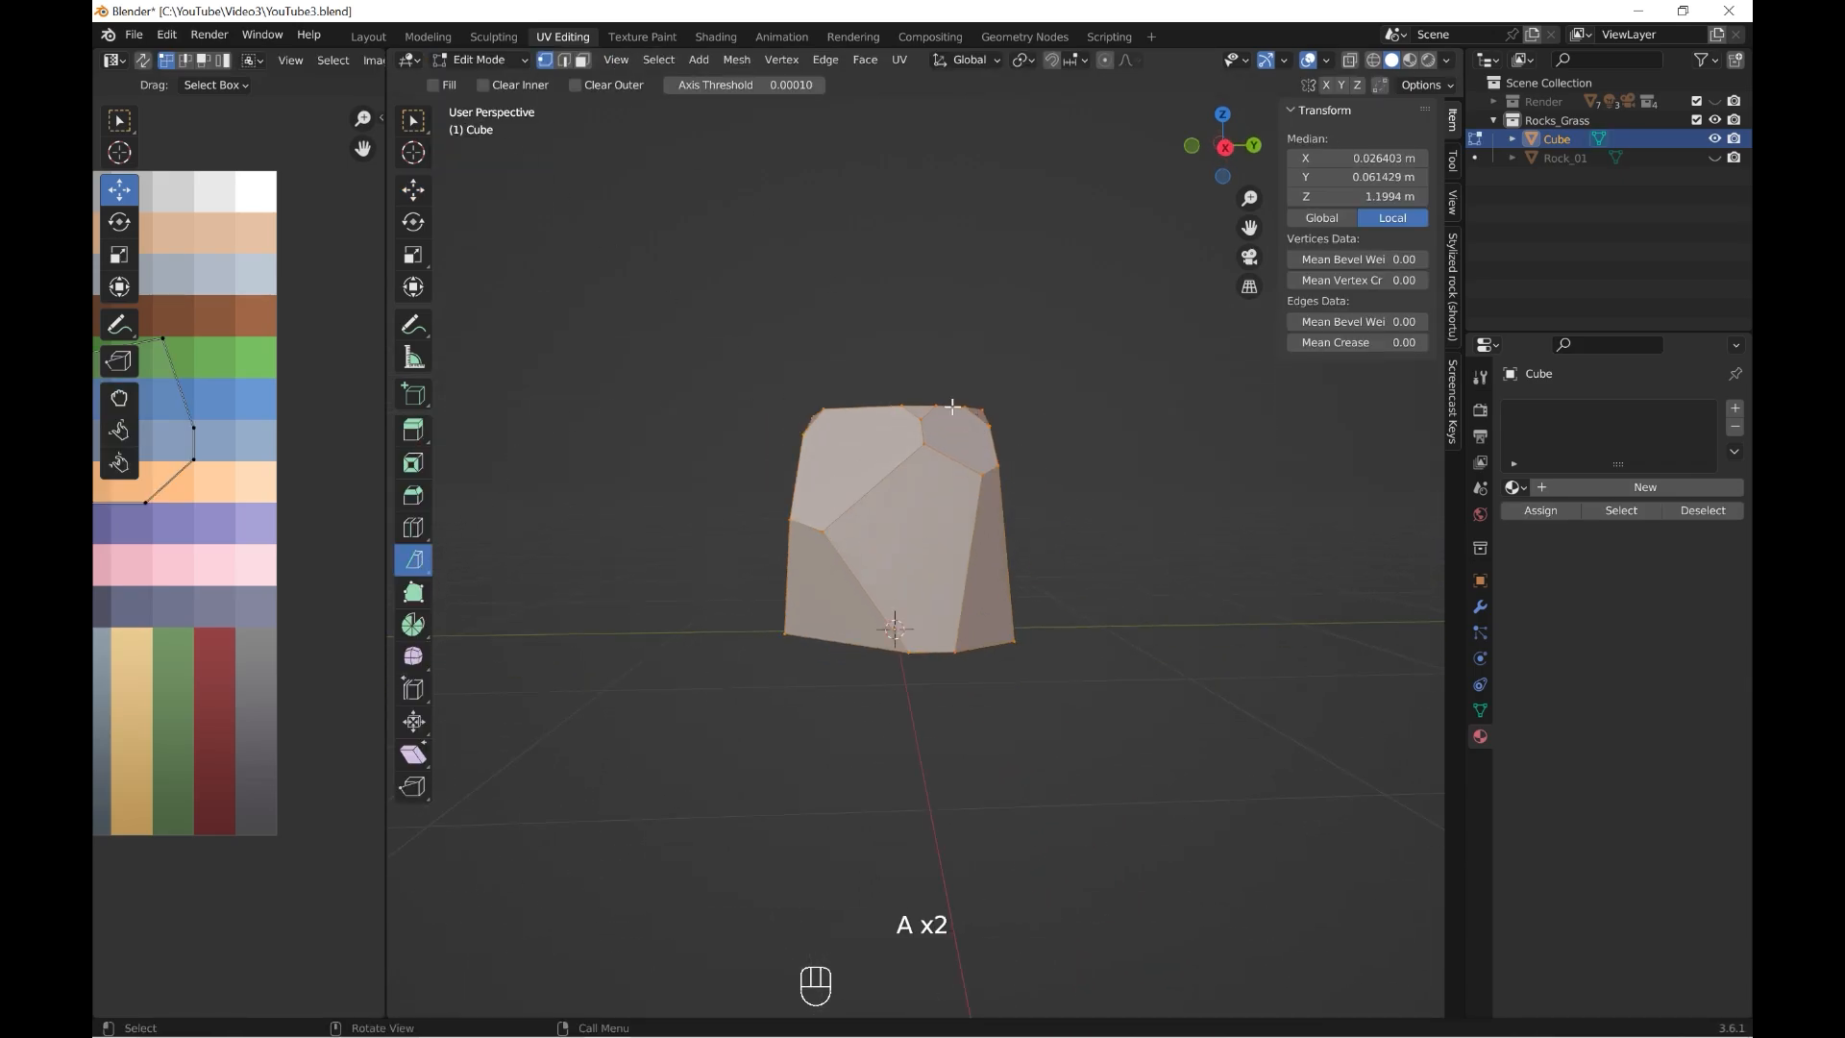
left_click(832, 313)
left_click_drag(1074, 560, 1074, 560)
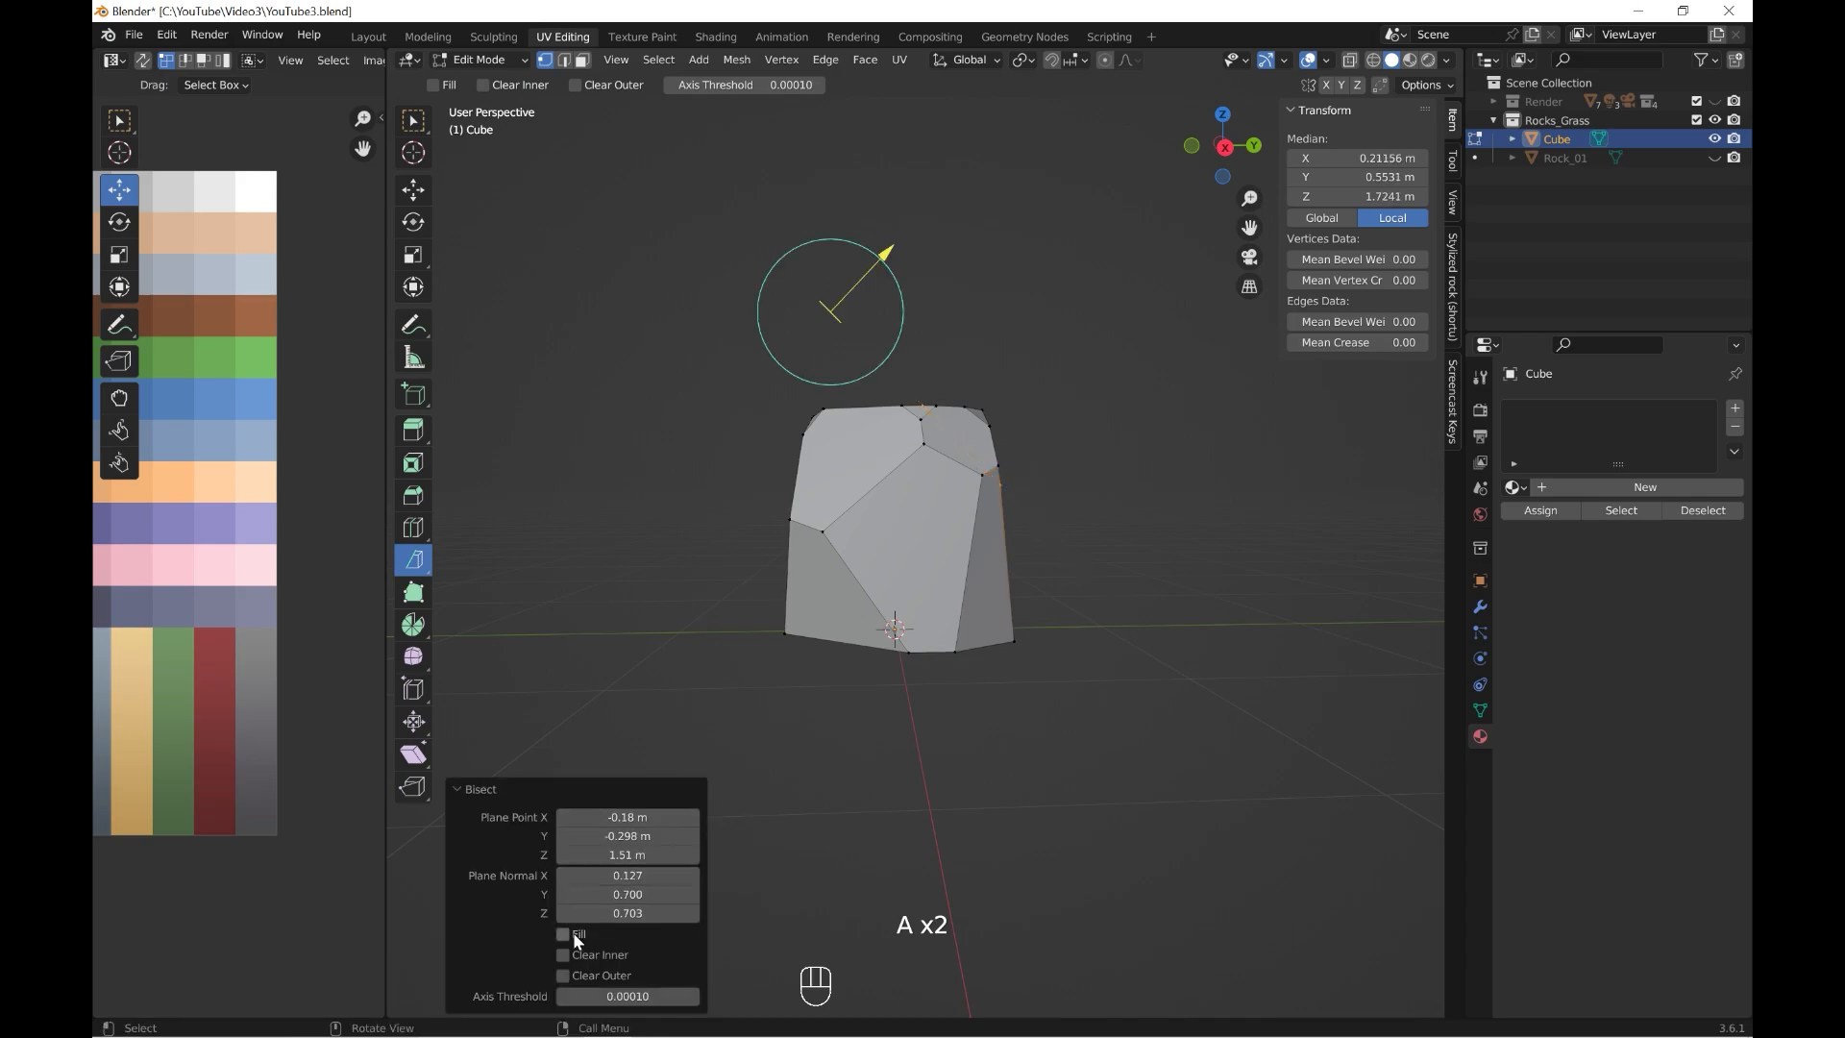
- Bisect the upper -X +Y corner with a plane normal of about -0.503, 0.495, 0.708, using Fill and Clear Outer
middle_click_drag(1013, 555, 980, 528)
key("a")
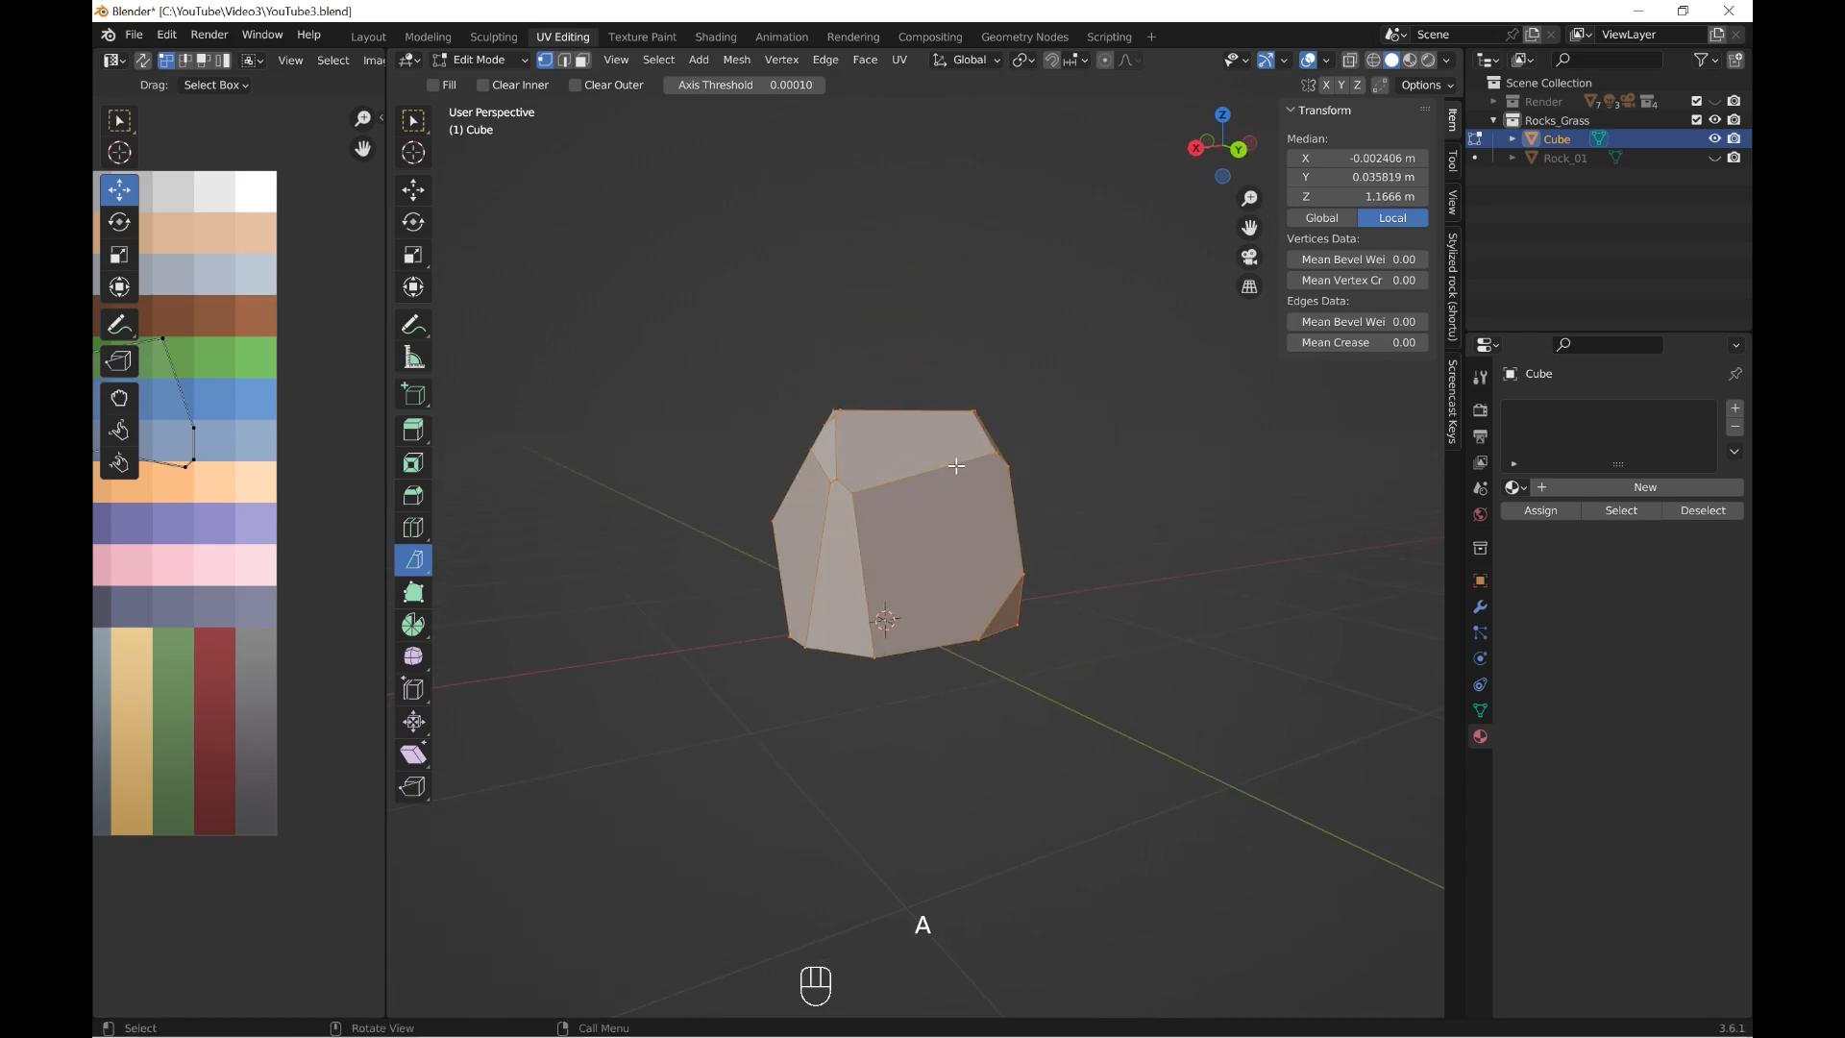
middle_click_drag(955, 465, 986, 447)
left_click_drag(842, 318, 1050, 528)
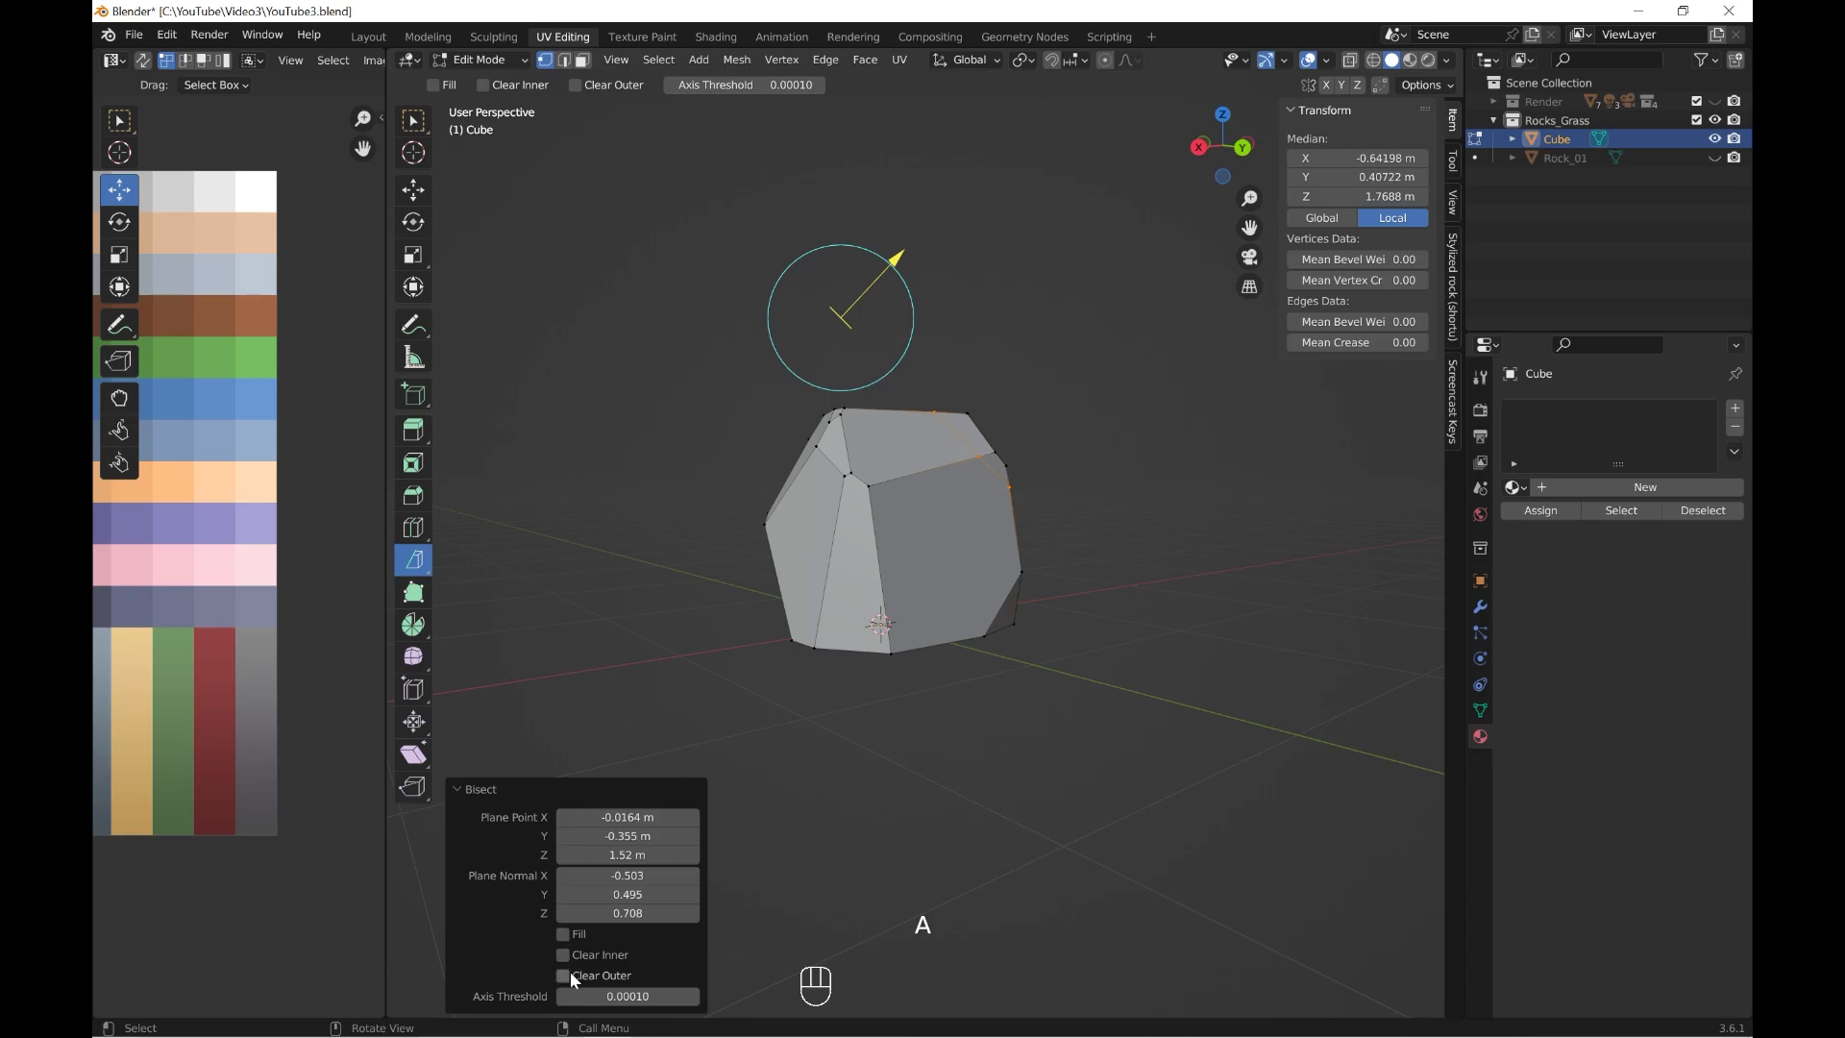
mouse_move(898, 260)
left_mouse_down()
mouse_move(886, 272)
mouse_move(914, 252)
left_mouse_up()
- Bisect the upper -X -Y corner with a plane normal of -0.590, -0.312, 0.744, using Fill and Clear Outer
middle_click_drag(1082, 428, 956, 428)
middle_click_drag(1040, 429, 925, 423, "shift")
key("a")
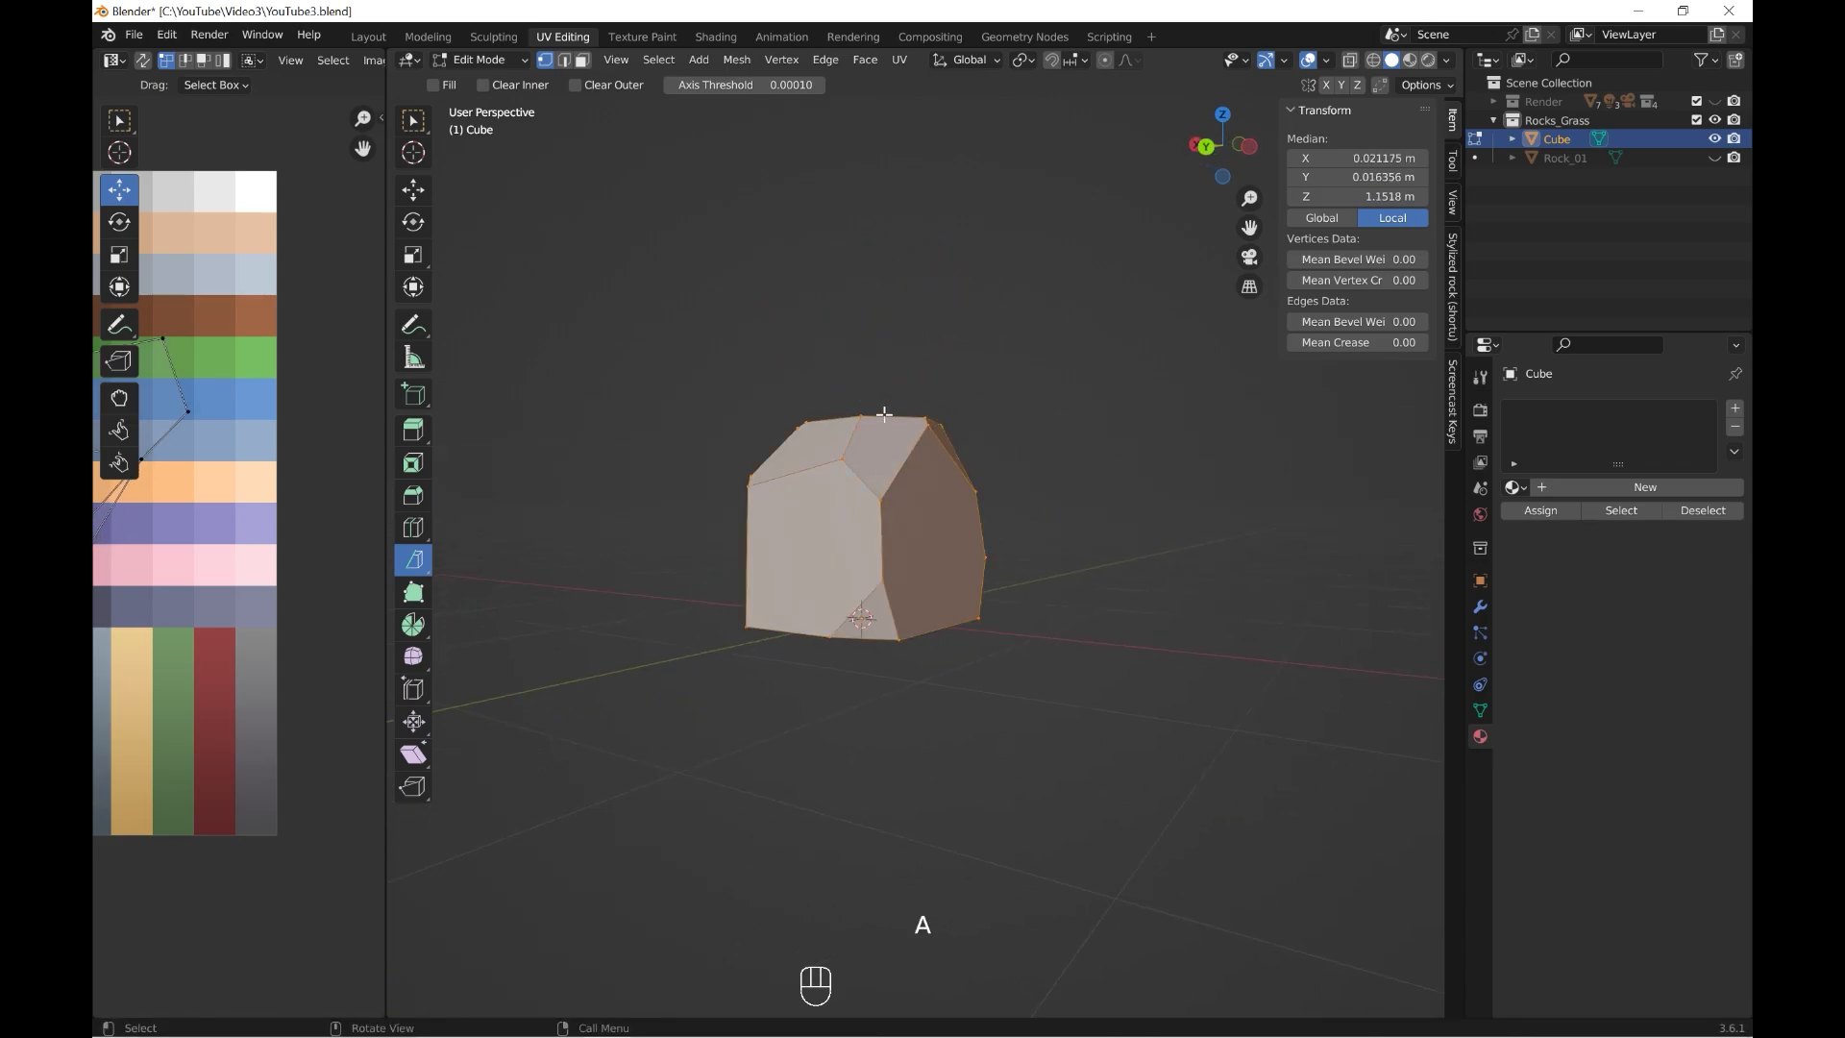
left_click_drag(833, 366, 922, 446)
left_click_drag(998, 505, 1012, 532)
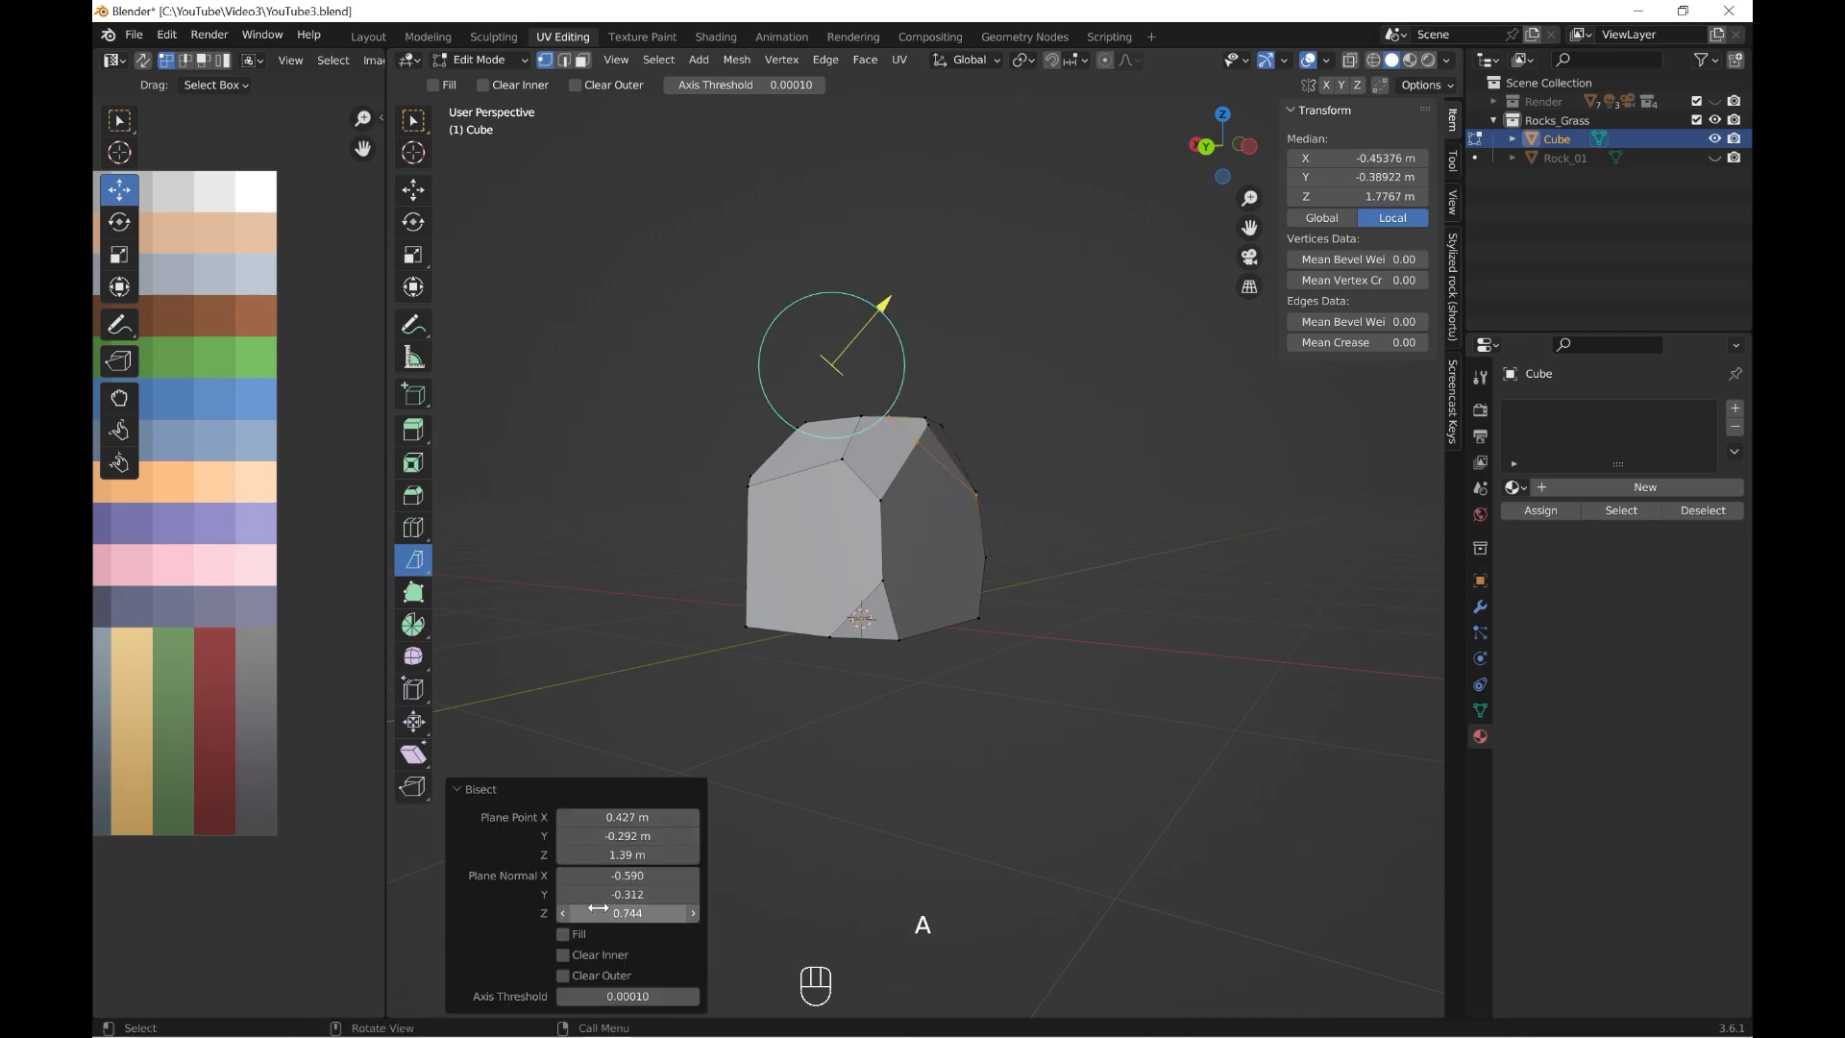
- Bisect the upper -Y edge with a plane normal of 0.185, -0.704, 0.686, enabling Fill and Clear Outer
middle_click_drag(1072, 530, 880, 517)
mouse_move(1057, 490)
middle_mouse_down("shift")
mouse_move(971, 490)
mouse_move(955, 465)
middle_mouse_up("shift")
key("a")
left_click_drag(841, 354, 888, 419)
left_click_drag(988, 517, 989, 517)
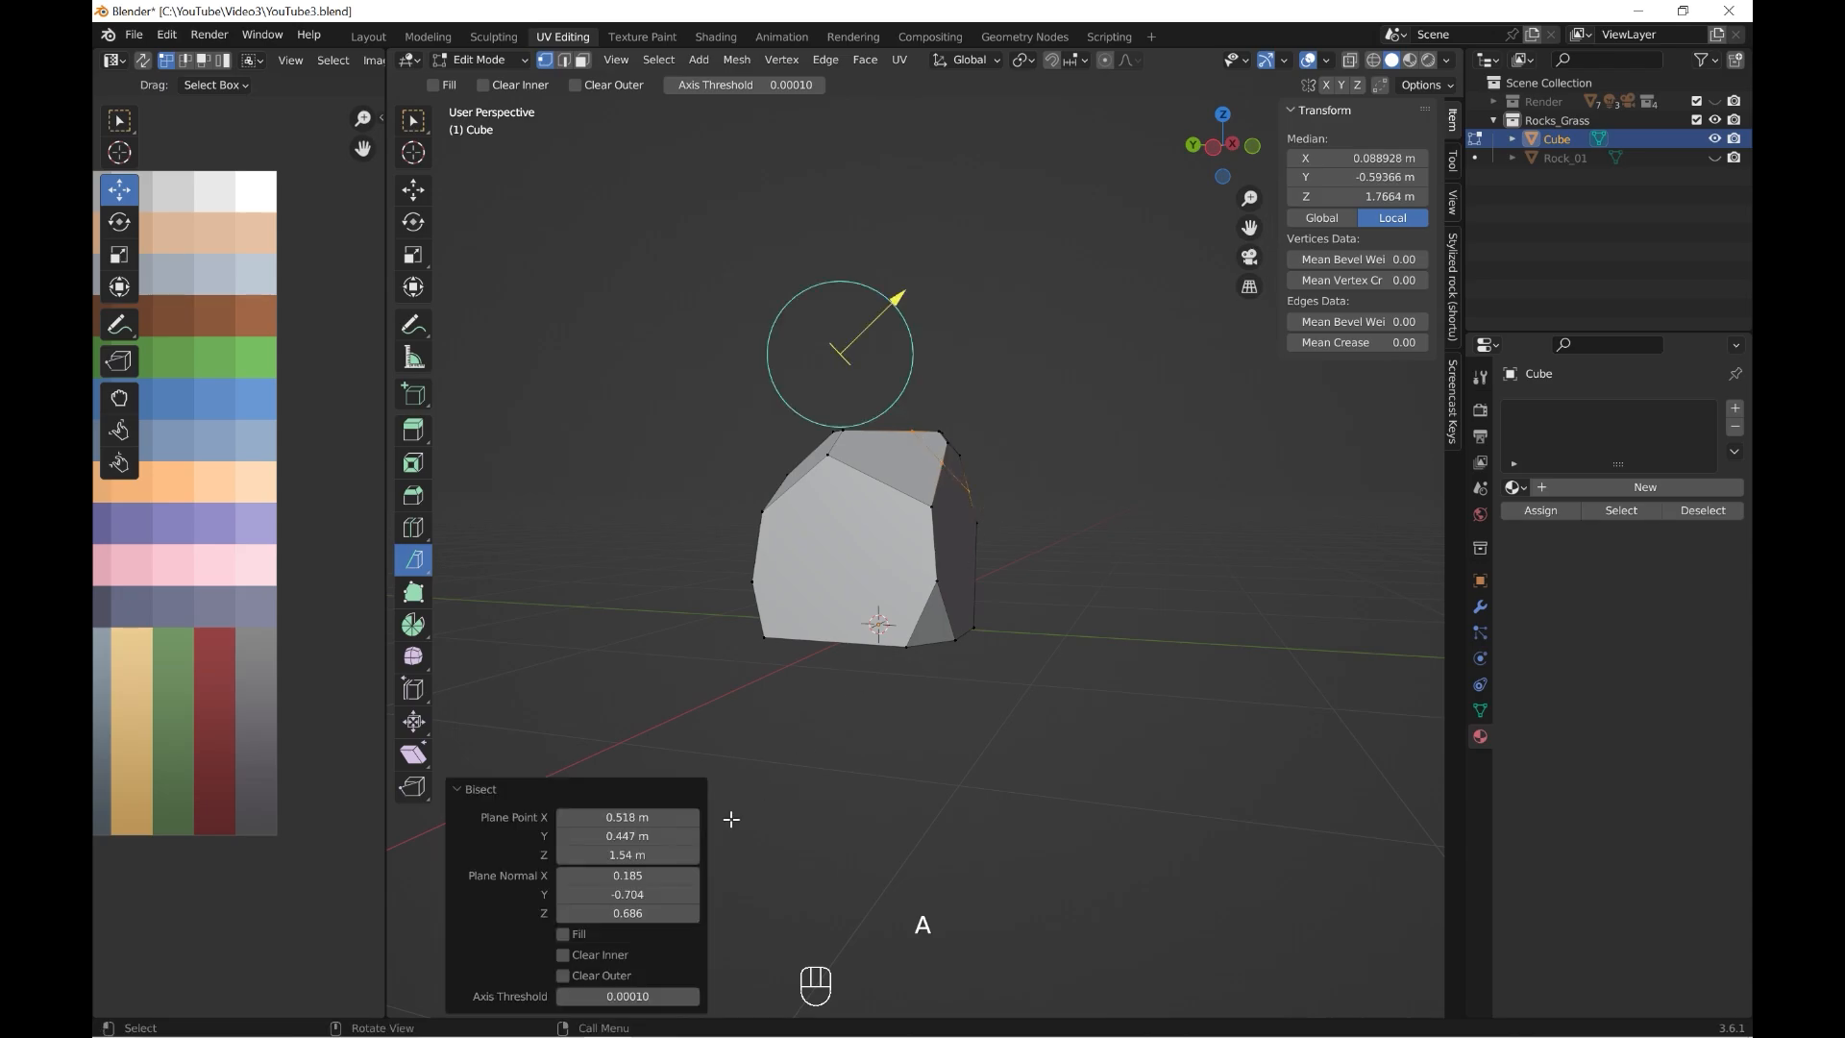
left_click(563, 934)
left_click(563, 976)
- Return to Object Mode, switch to front view and rename the Cube object to Rock_02
middle_click_drag(1102, 522, 1065, 531)
key("Tab")
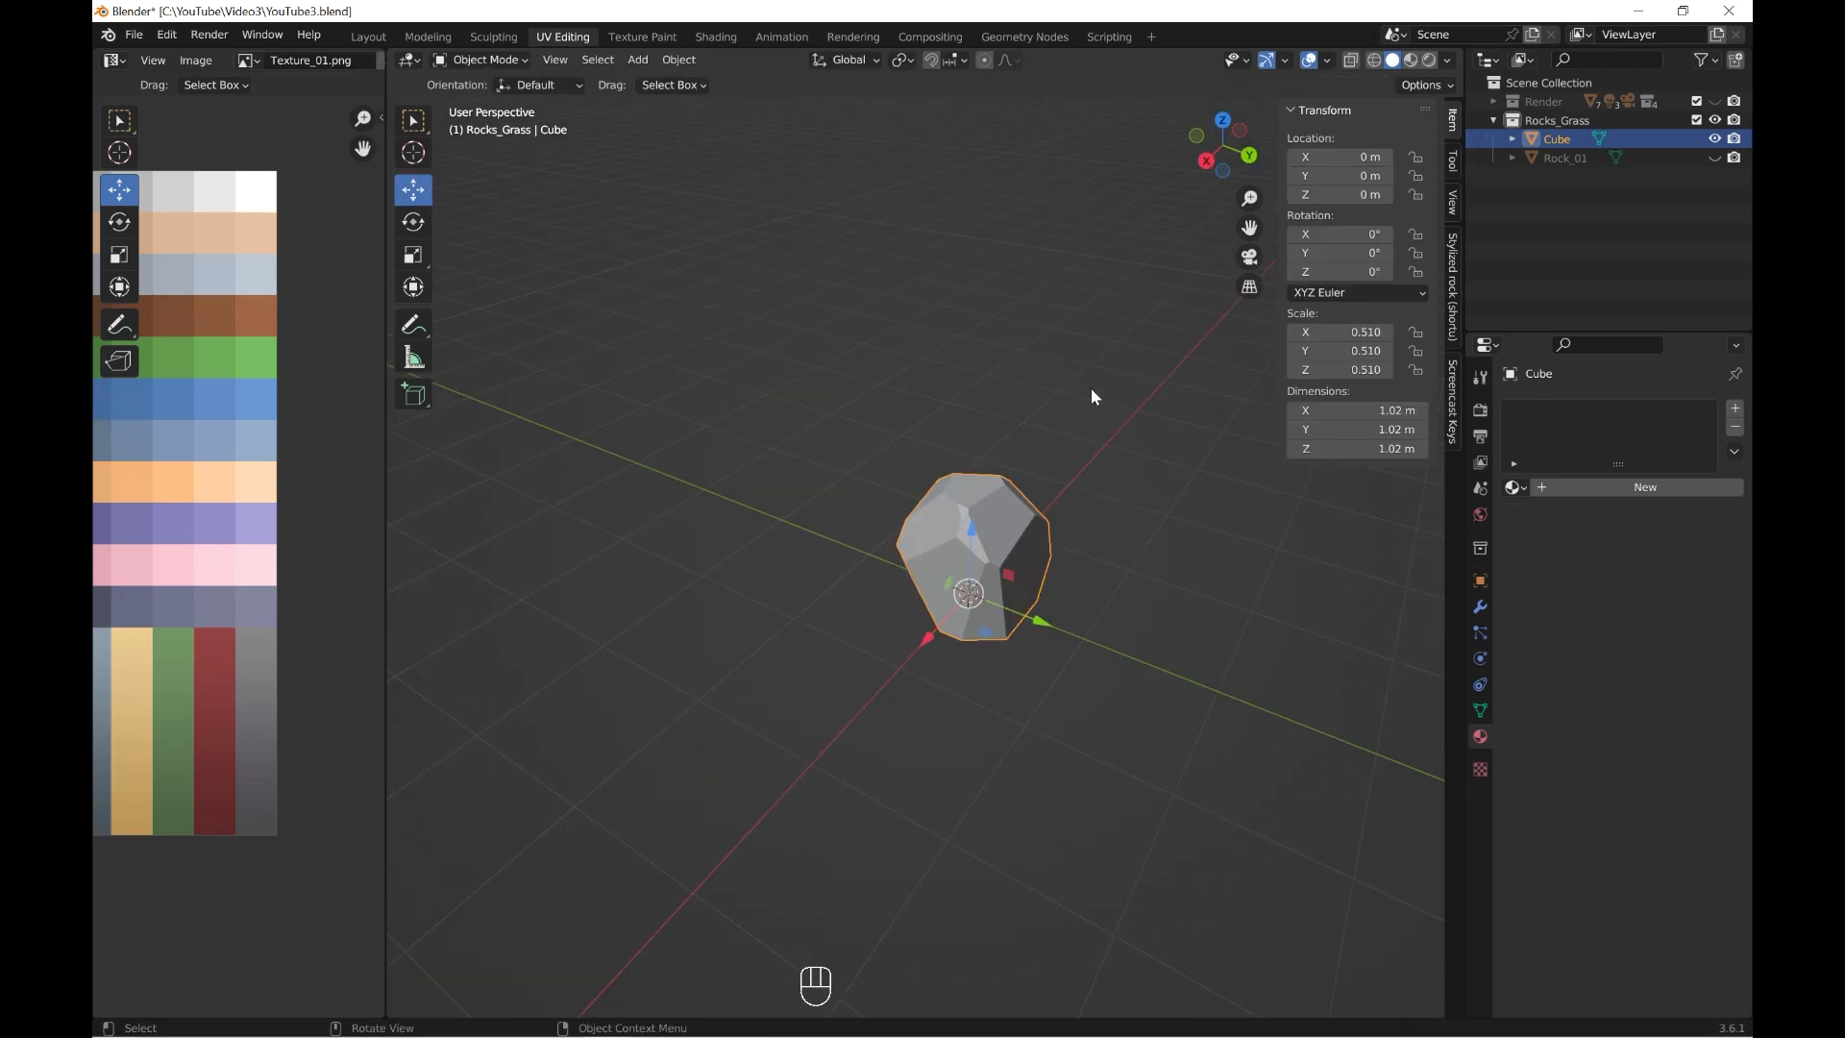
middle_click_drag(1092, 389, 947, 394)
key("grave")
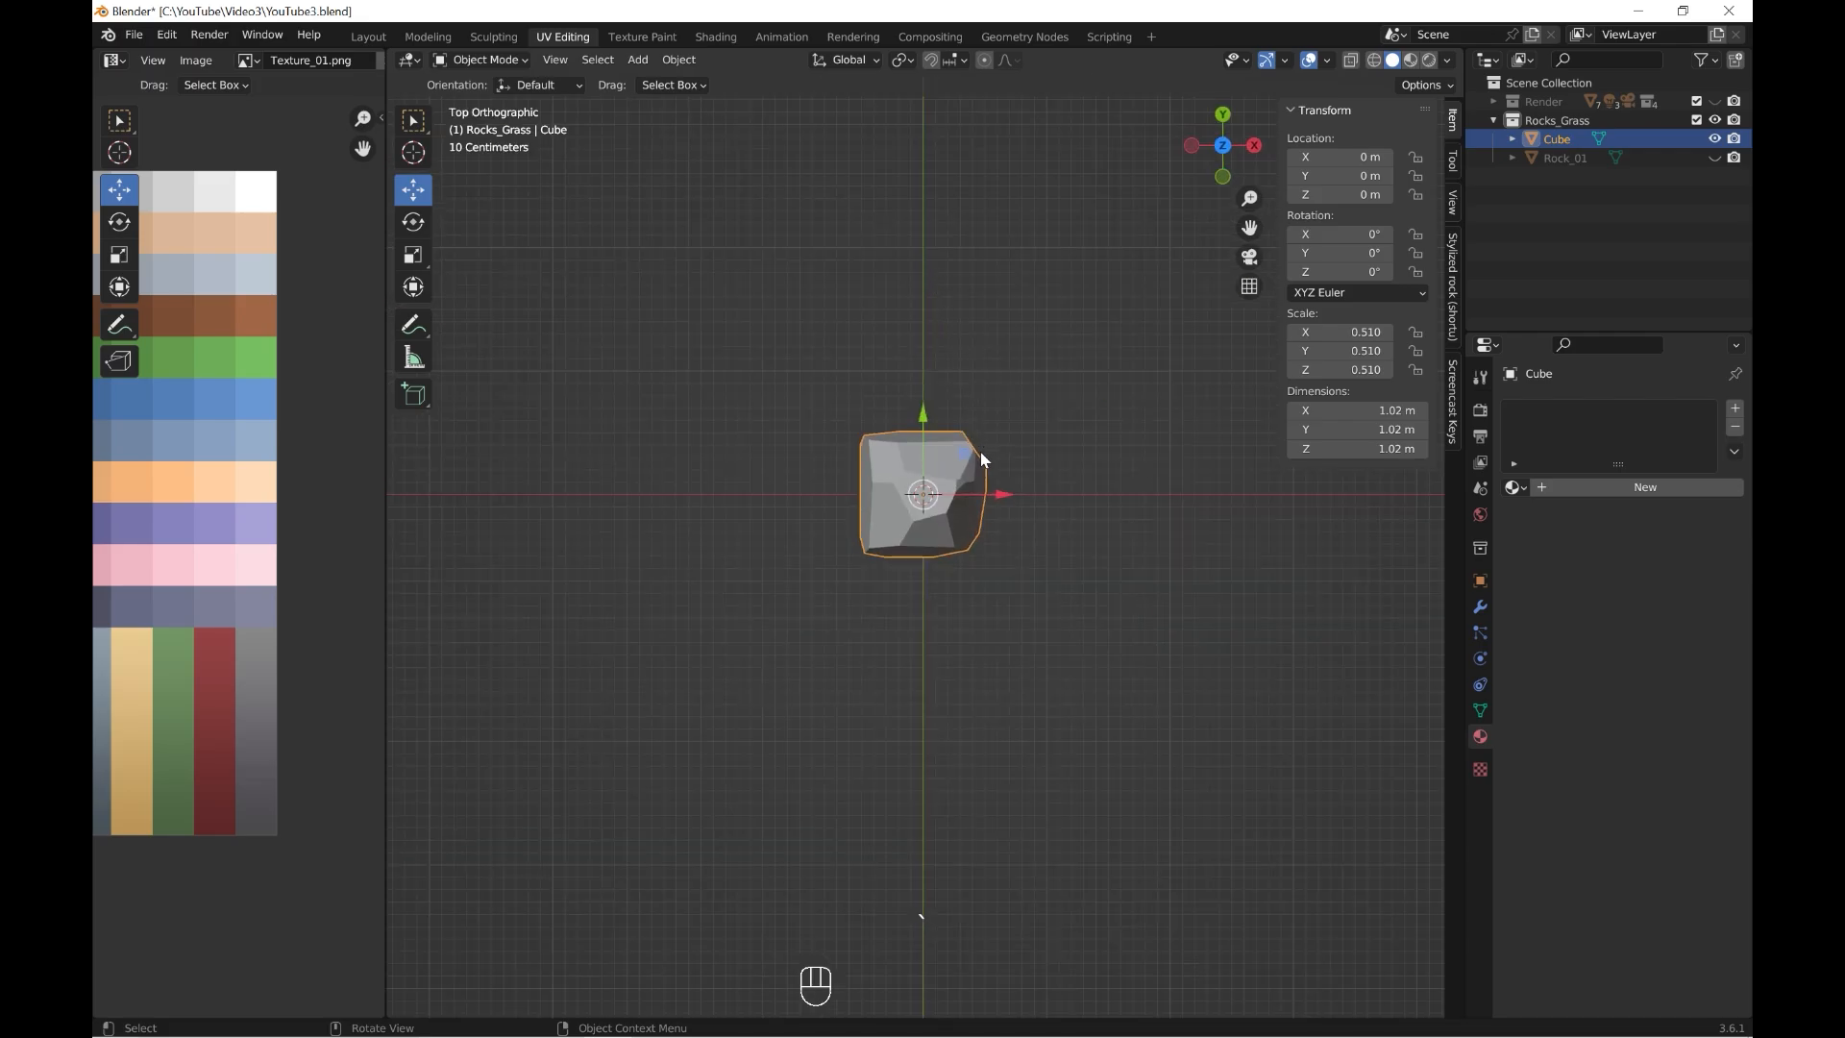
key("grave")
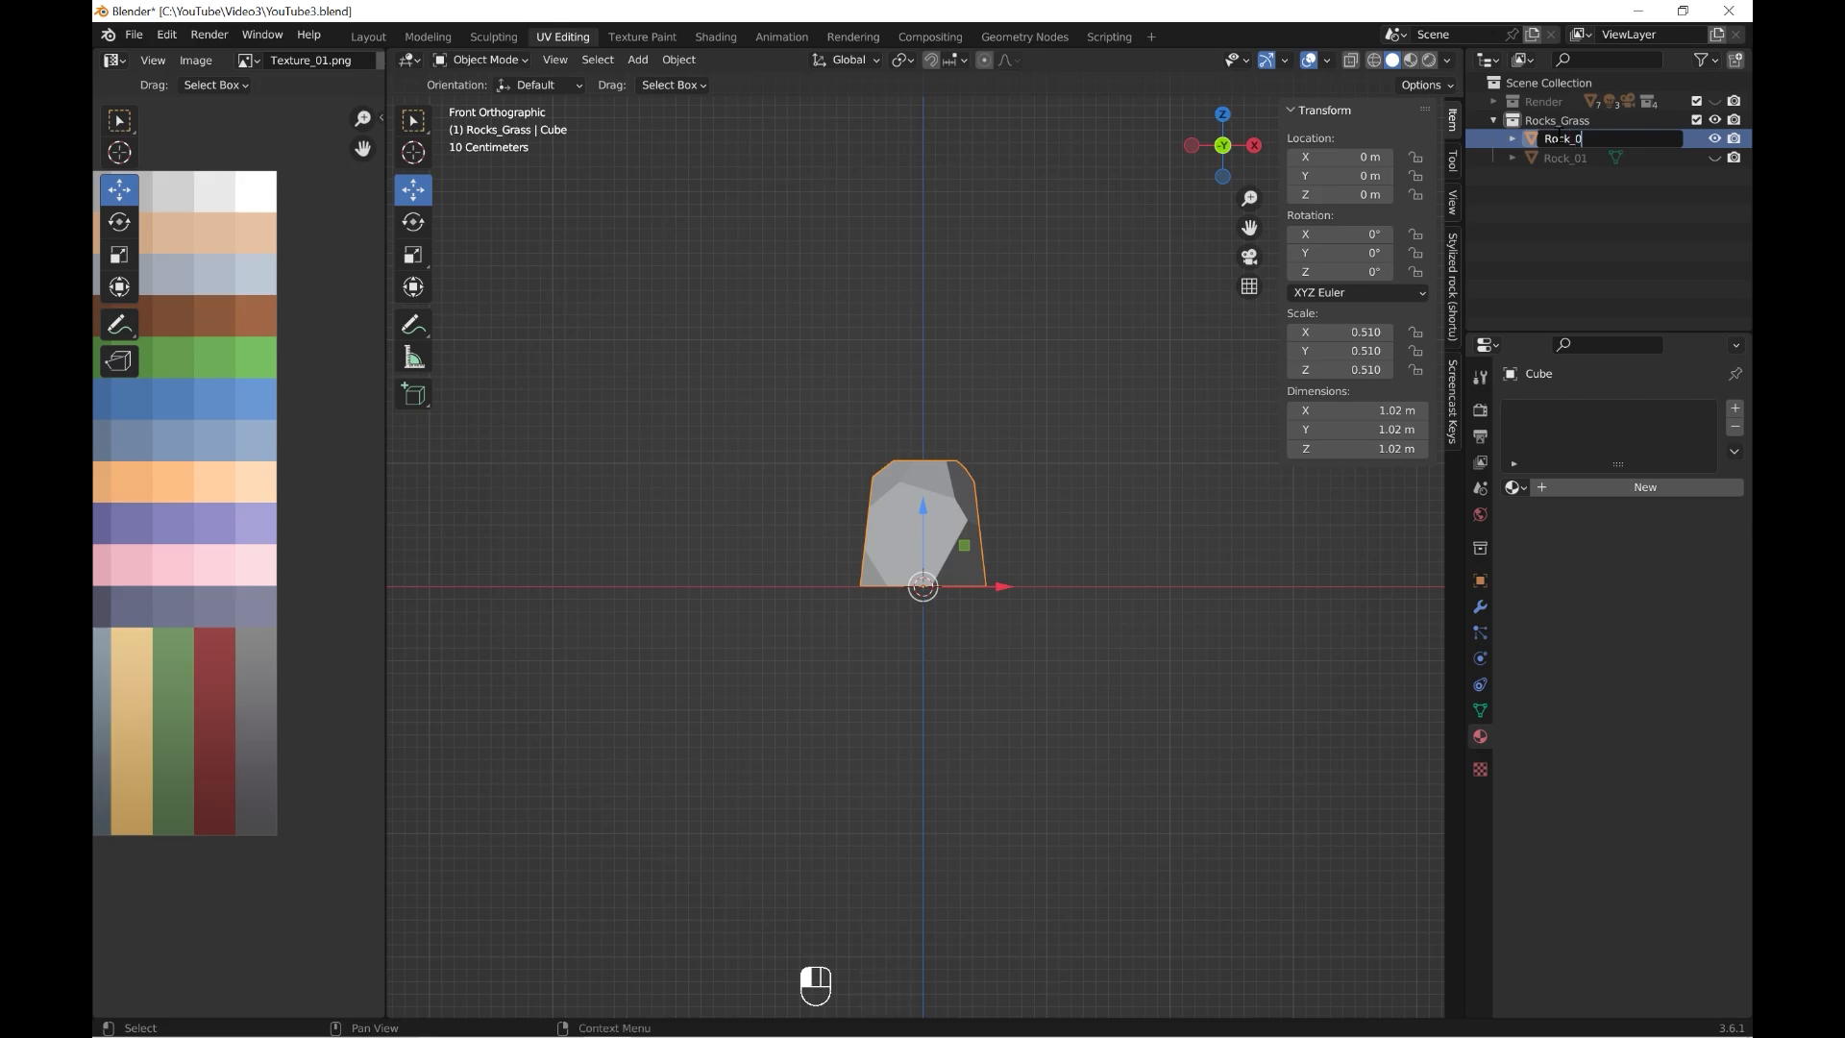
type("2")
key("Return")
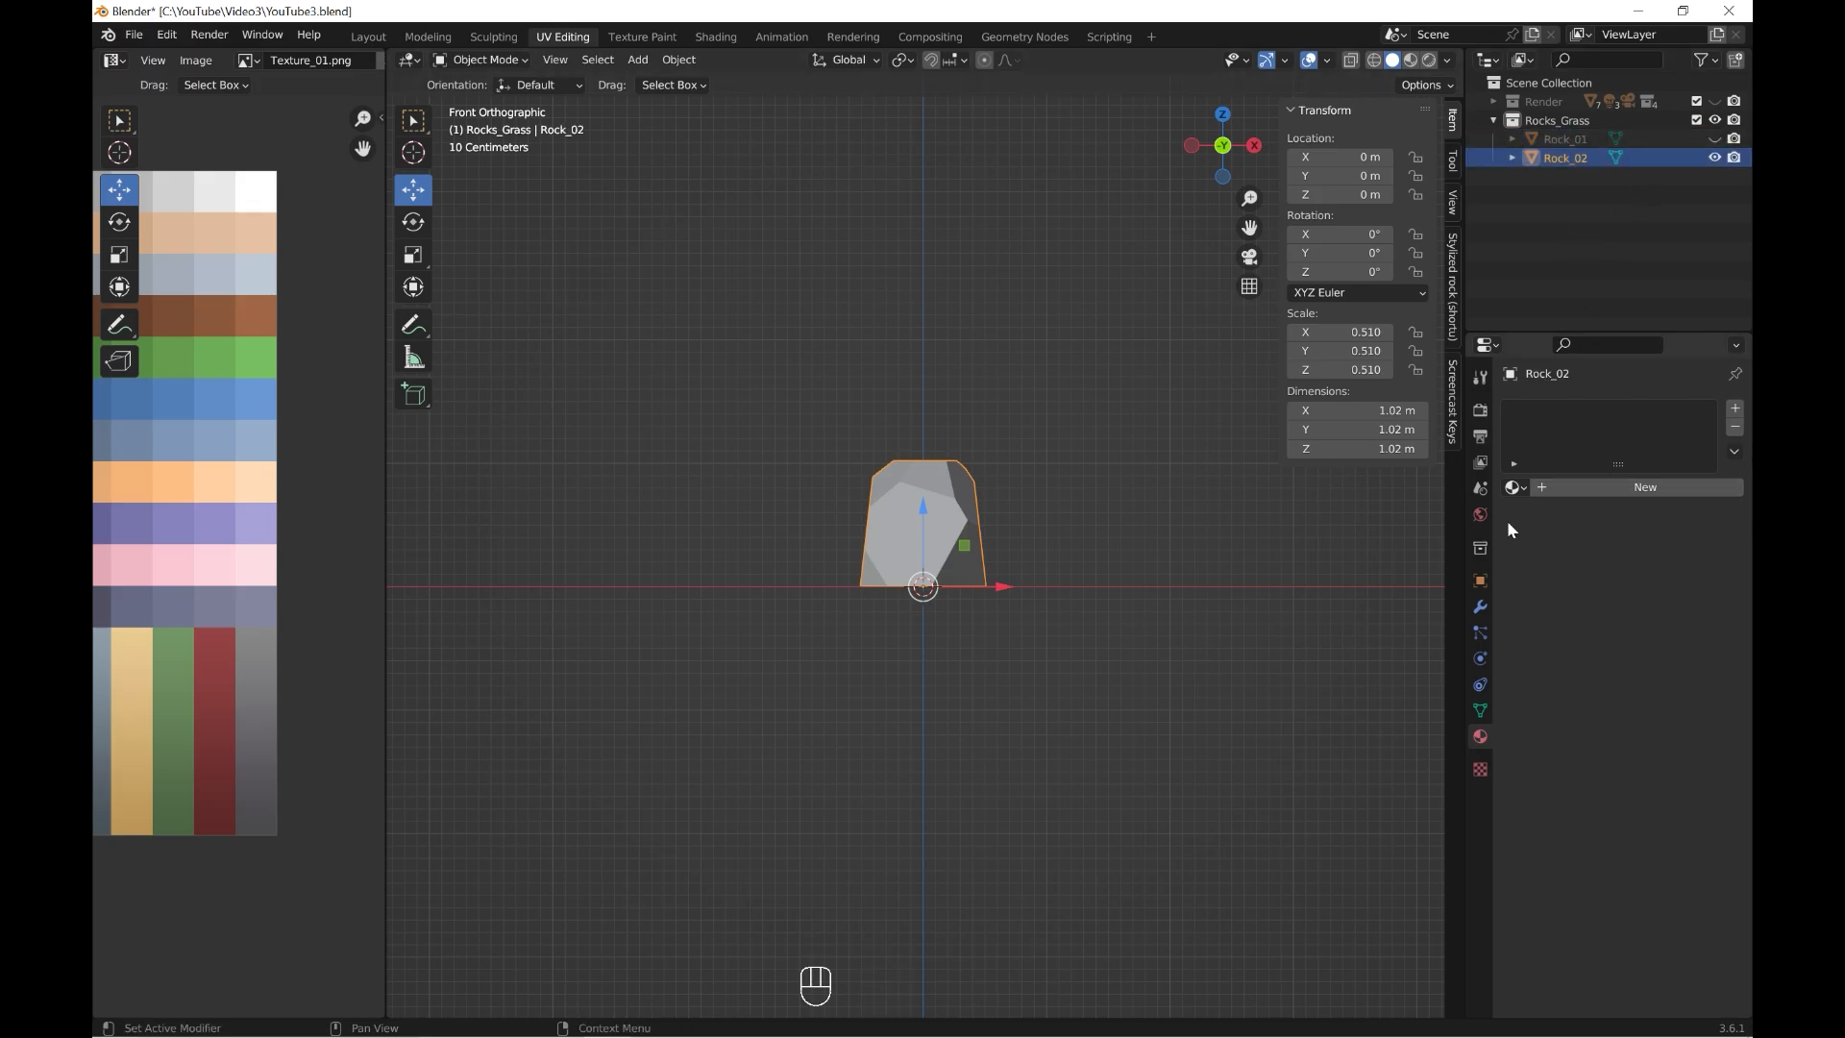
- Give Rock_02 a new material named Rock_01 with Texture_01.png from the Video1 folder as its Base Color image texture
left_click(1737, 410)
left_click(1573, 490)
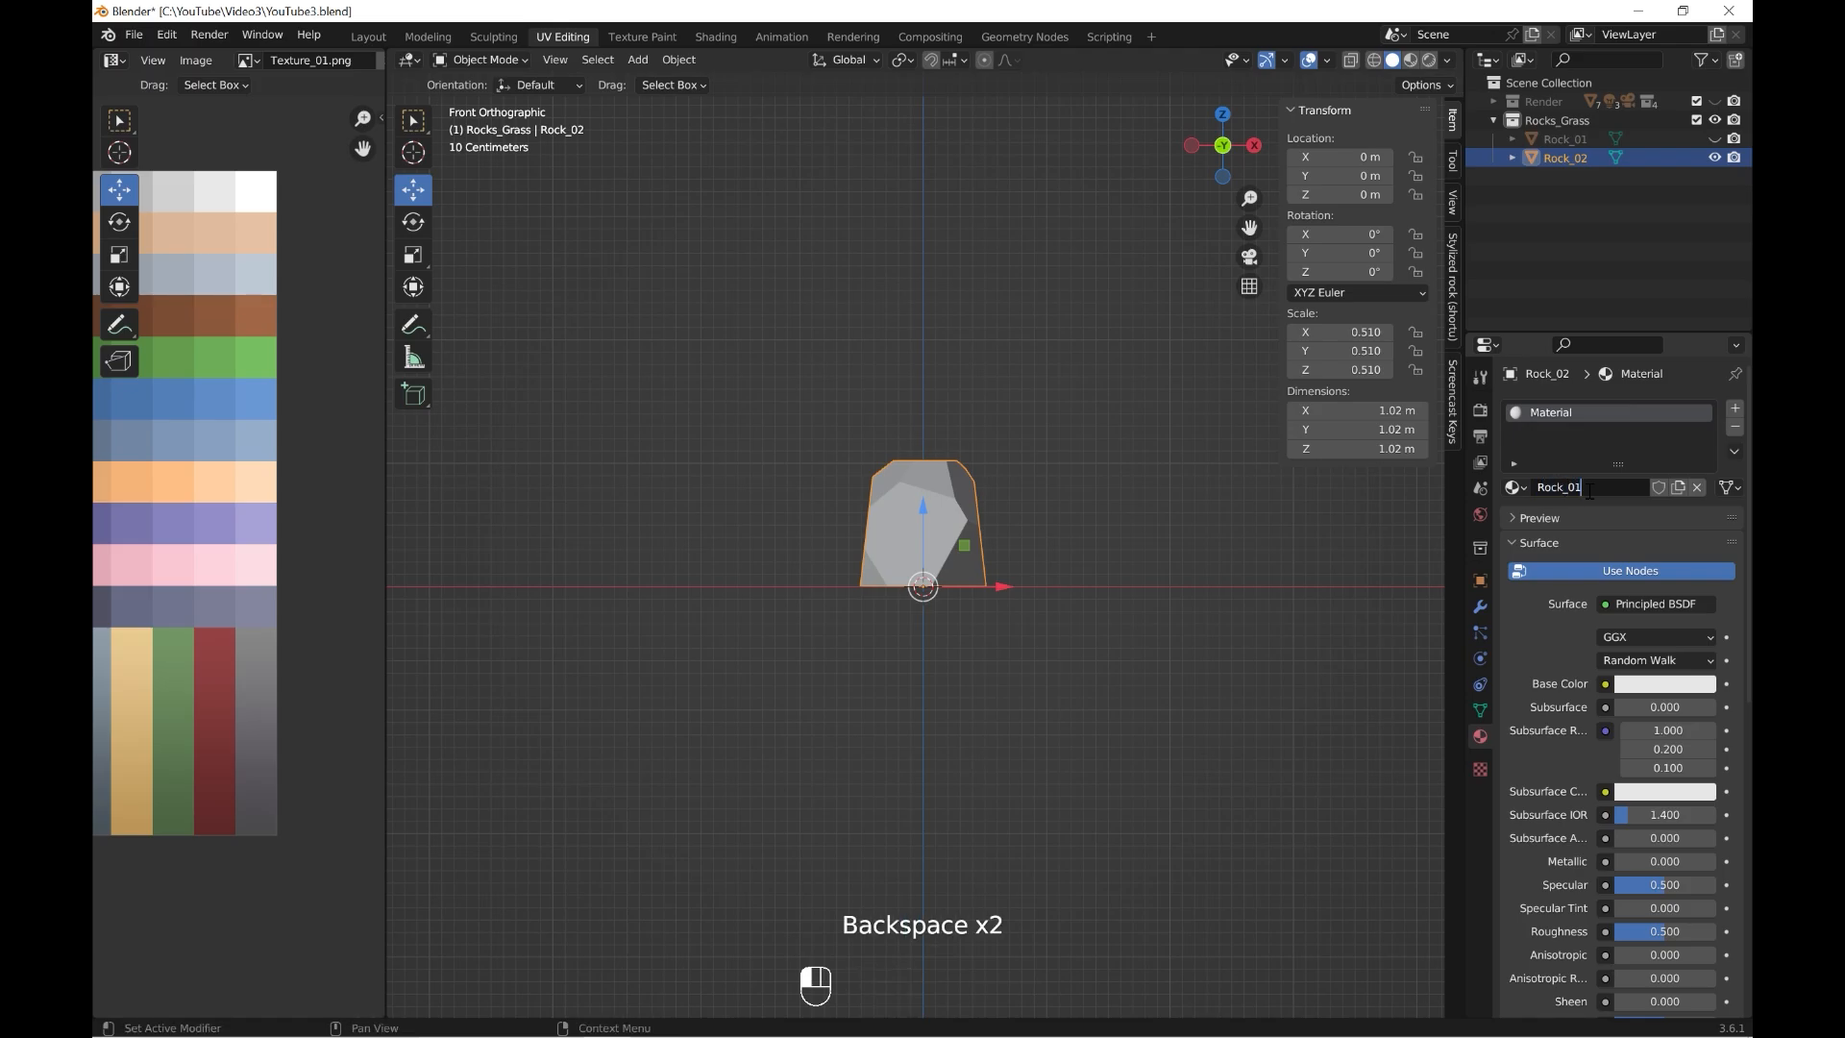
left_click(1604, 685)
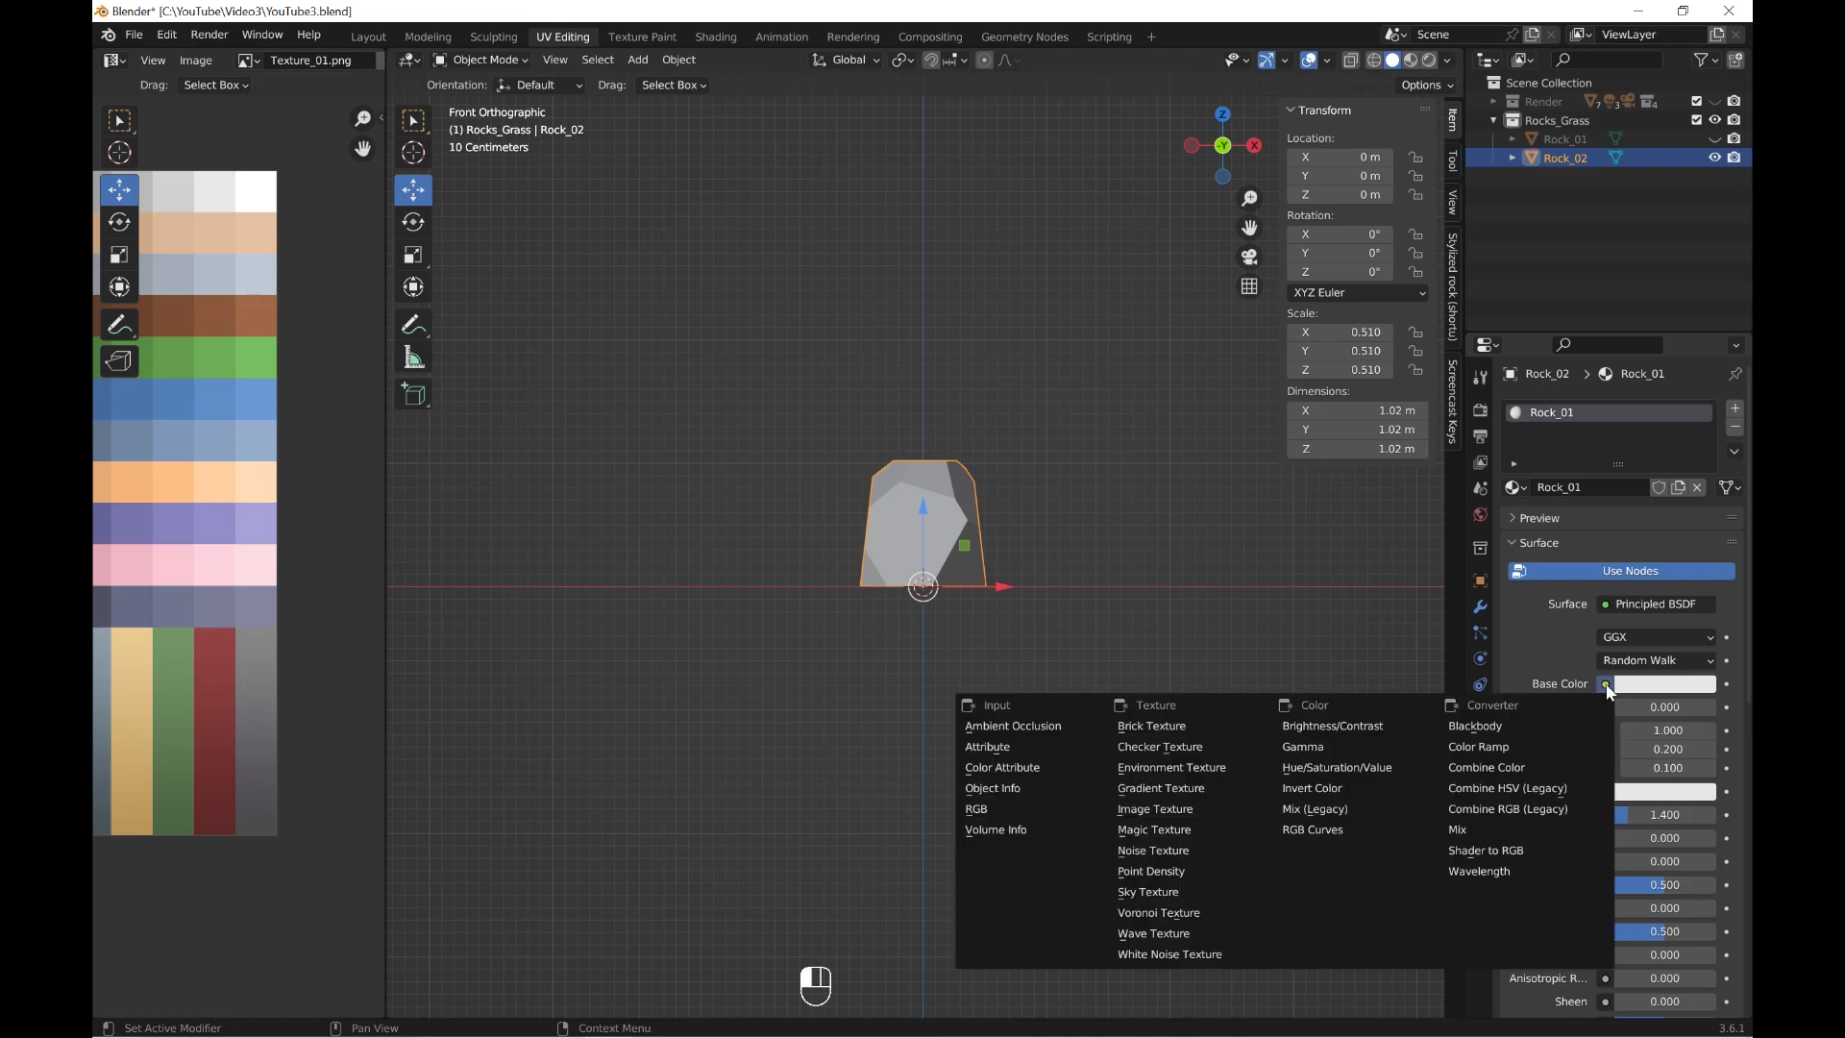
left_click(1158, 810)
left_click(1667, 709)
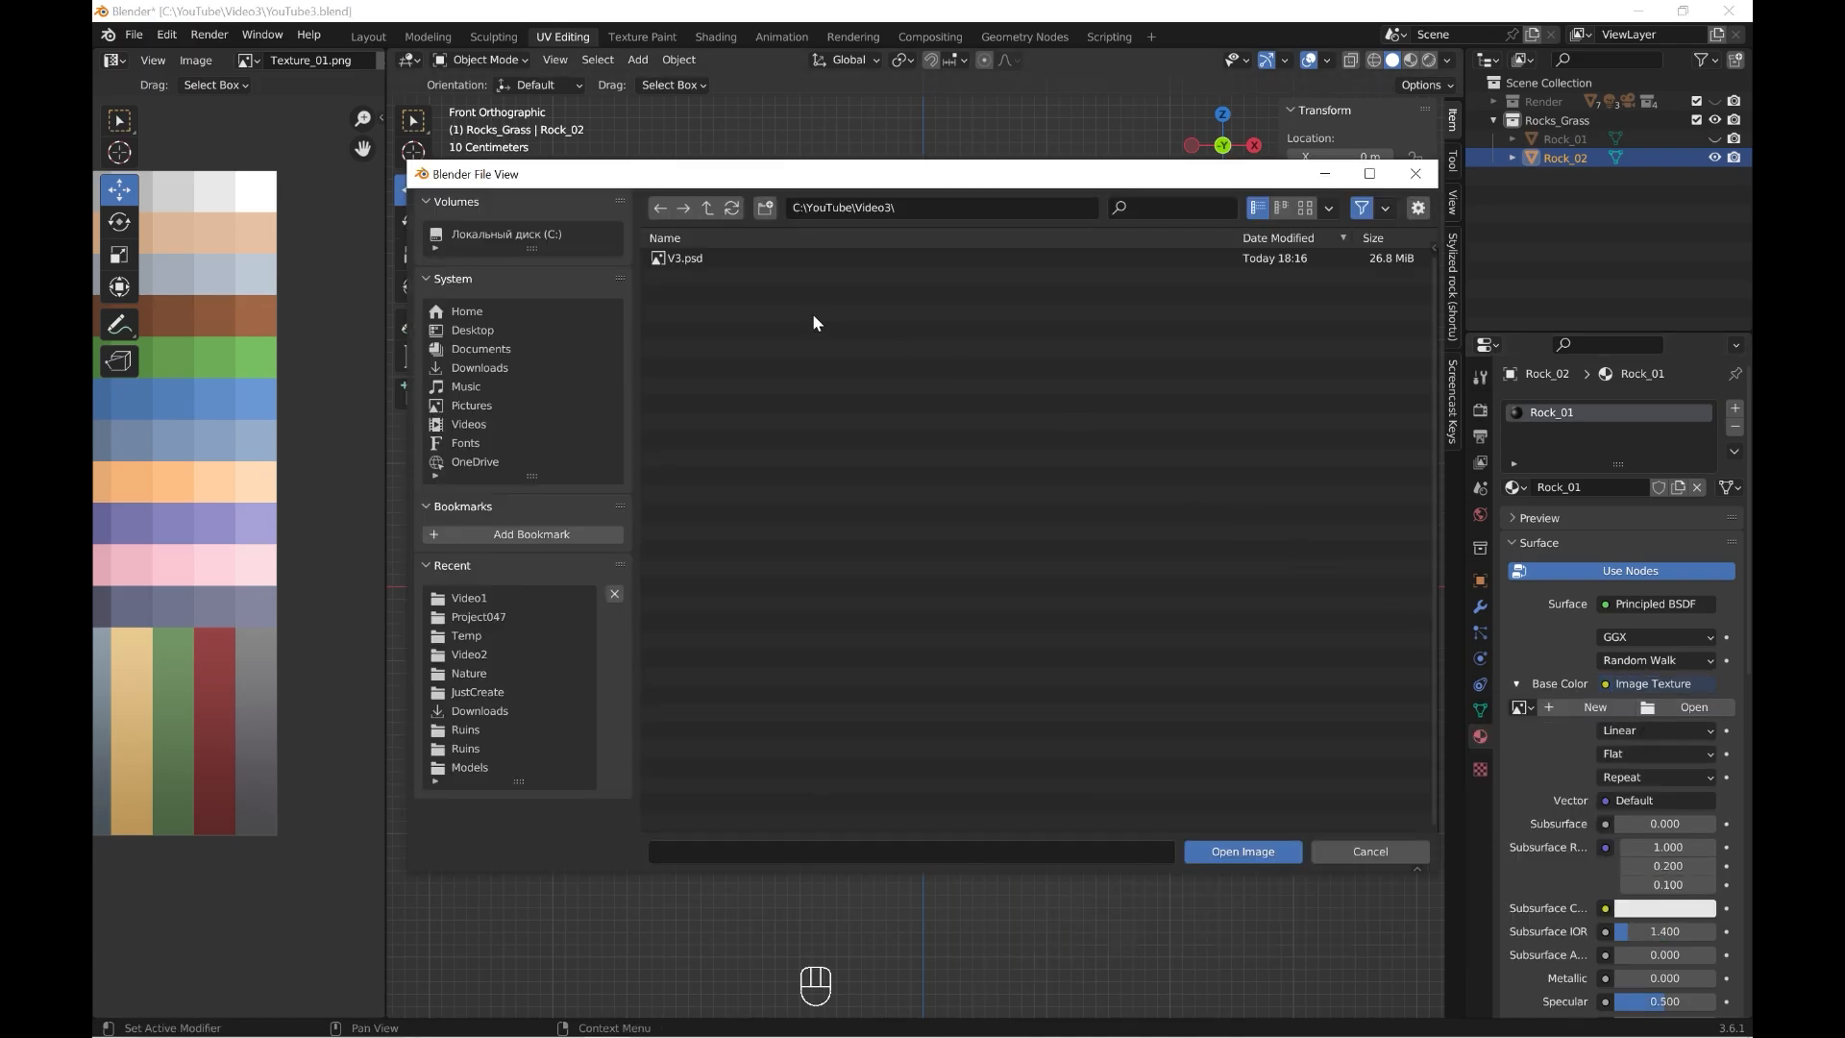
left_click(709, 210)
left_click(705, 296)
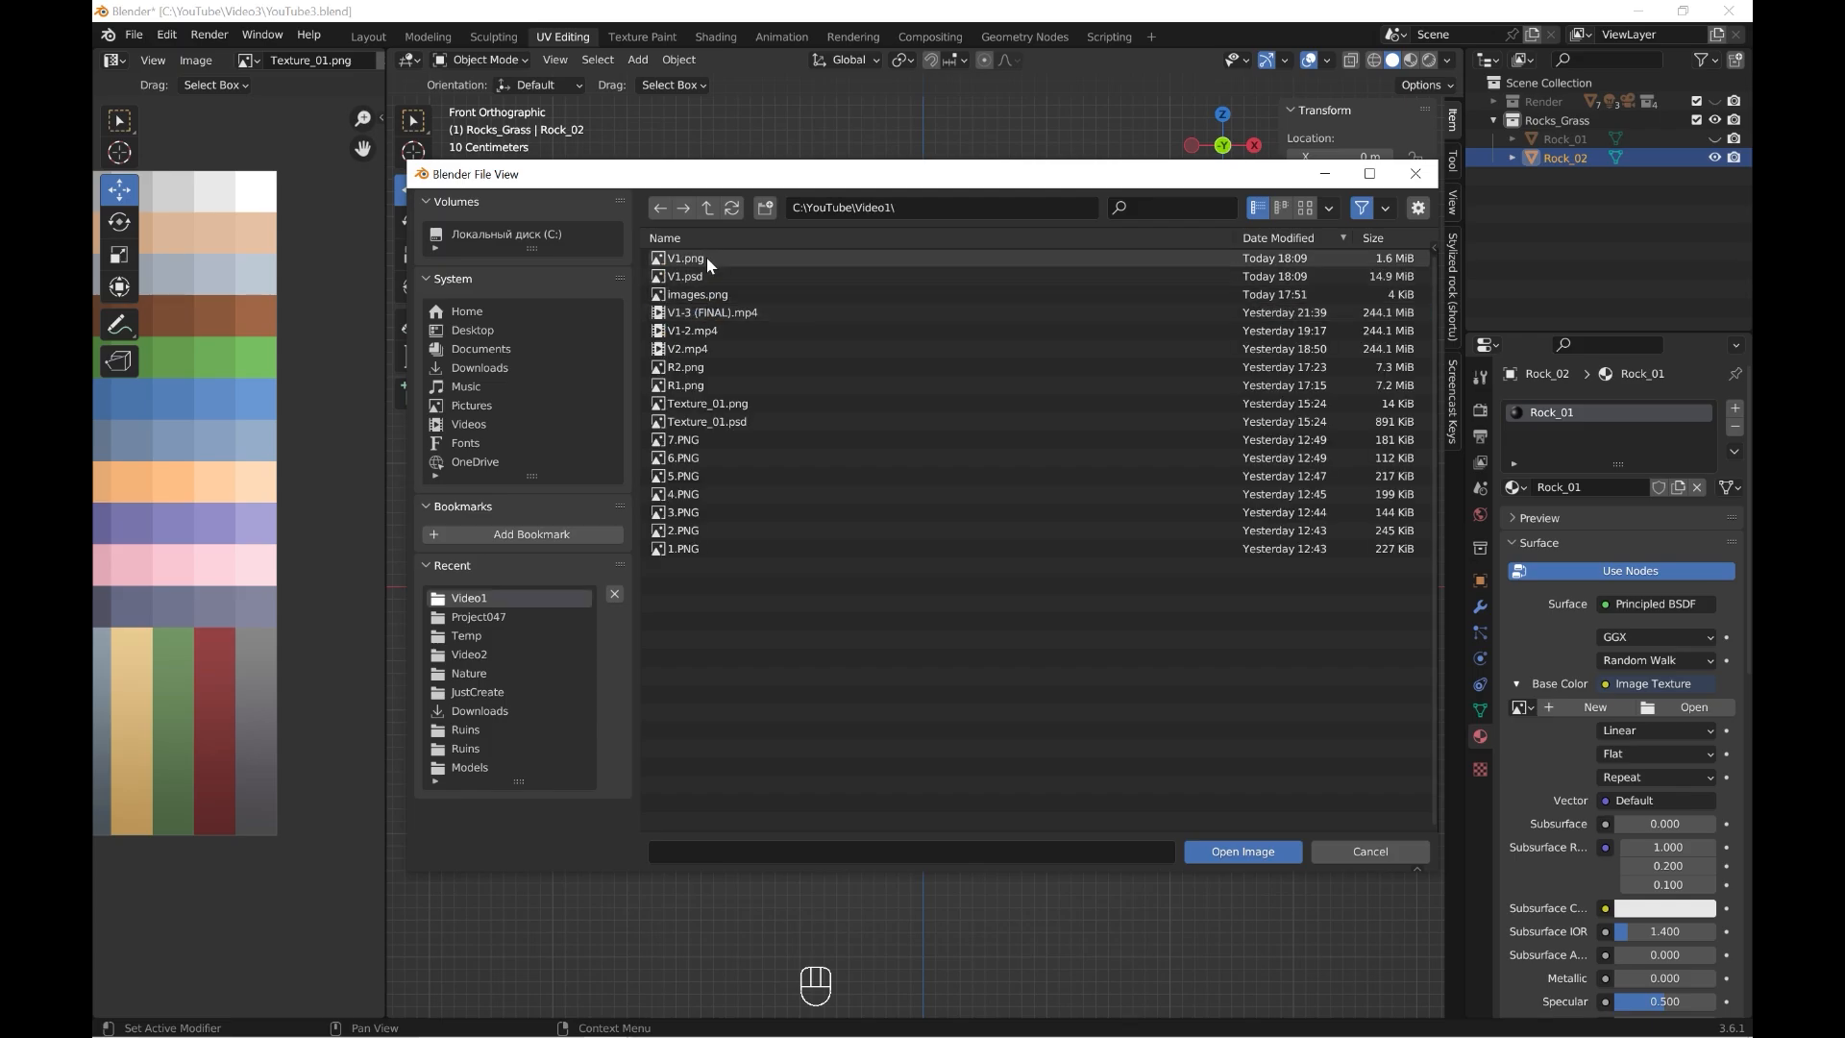
double_click(733, 404)
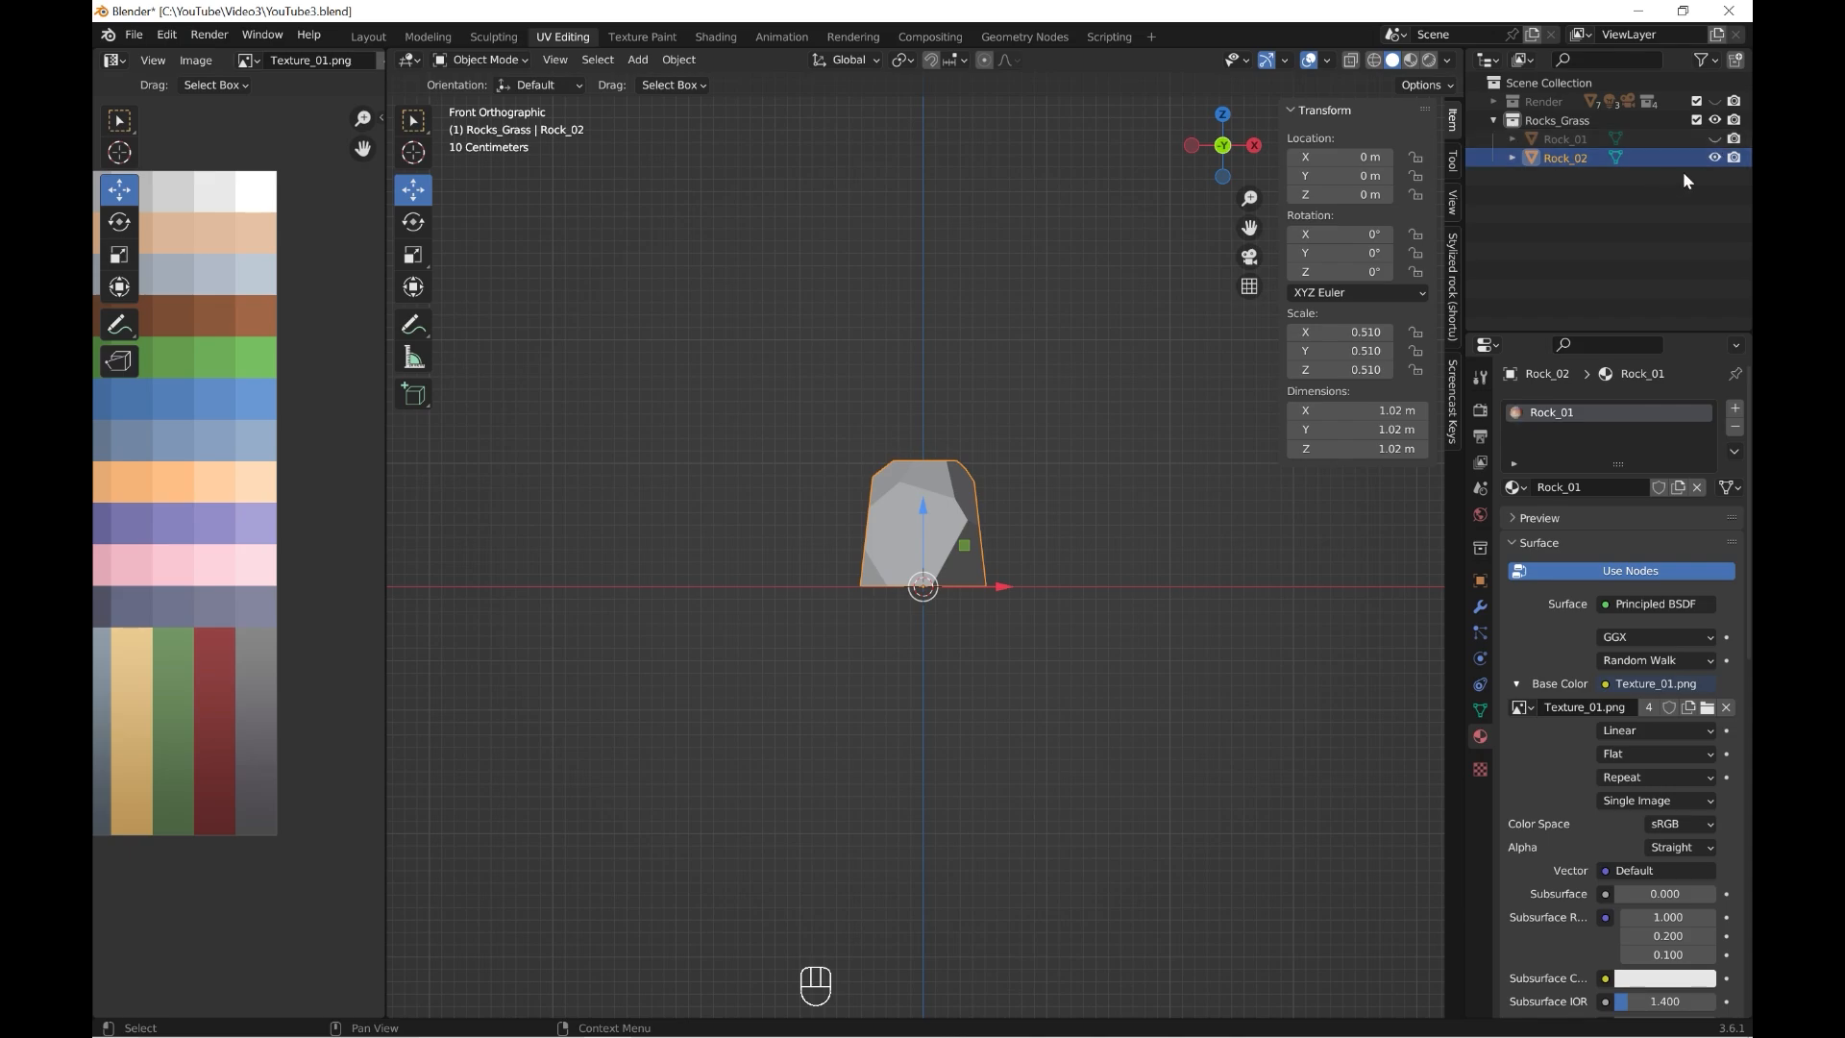
- Unhide the Rock_01 object and move it along X to about 1.42 m, beside Rock_02
left_click(1714, 138)
left_click(1565, 139)
key("g")
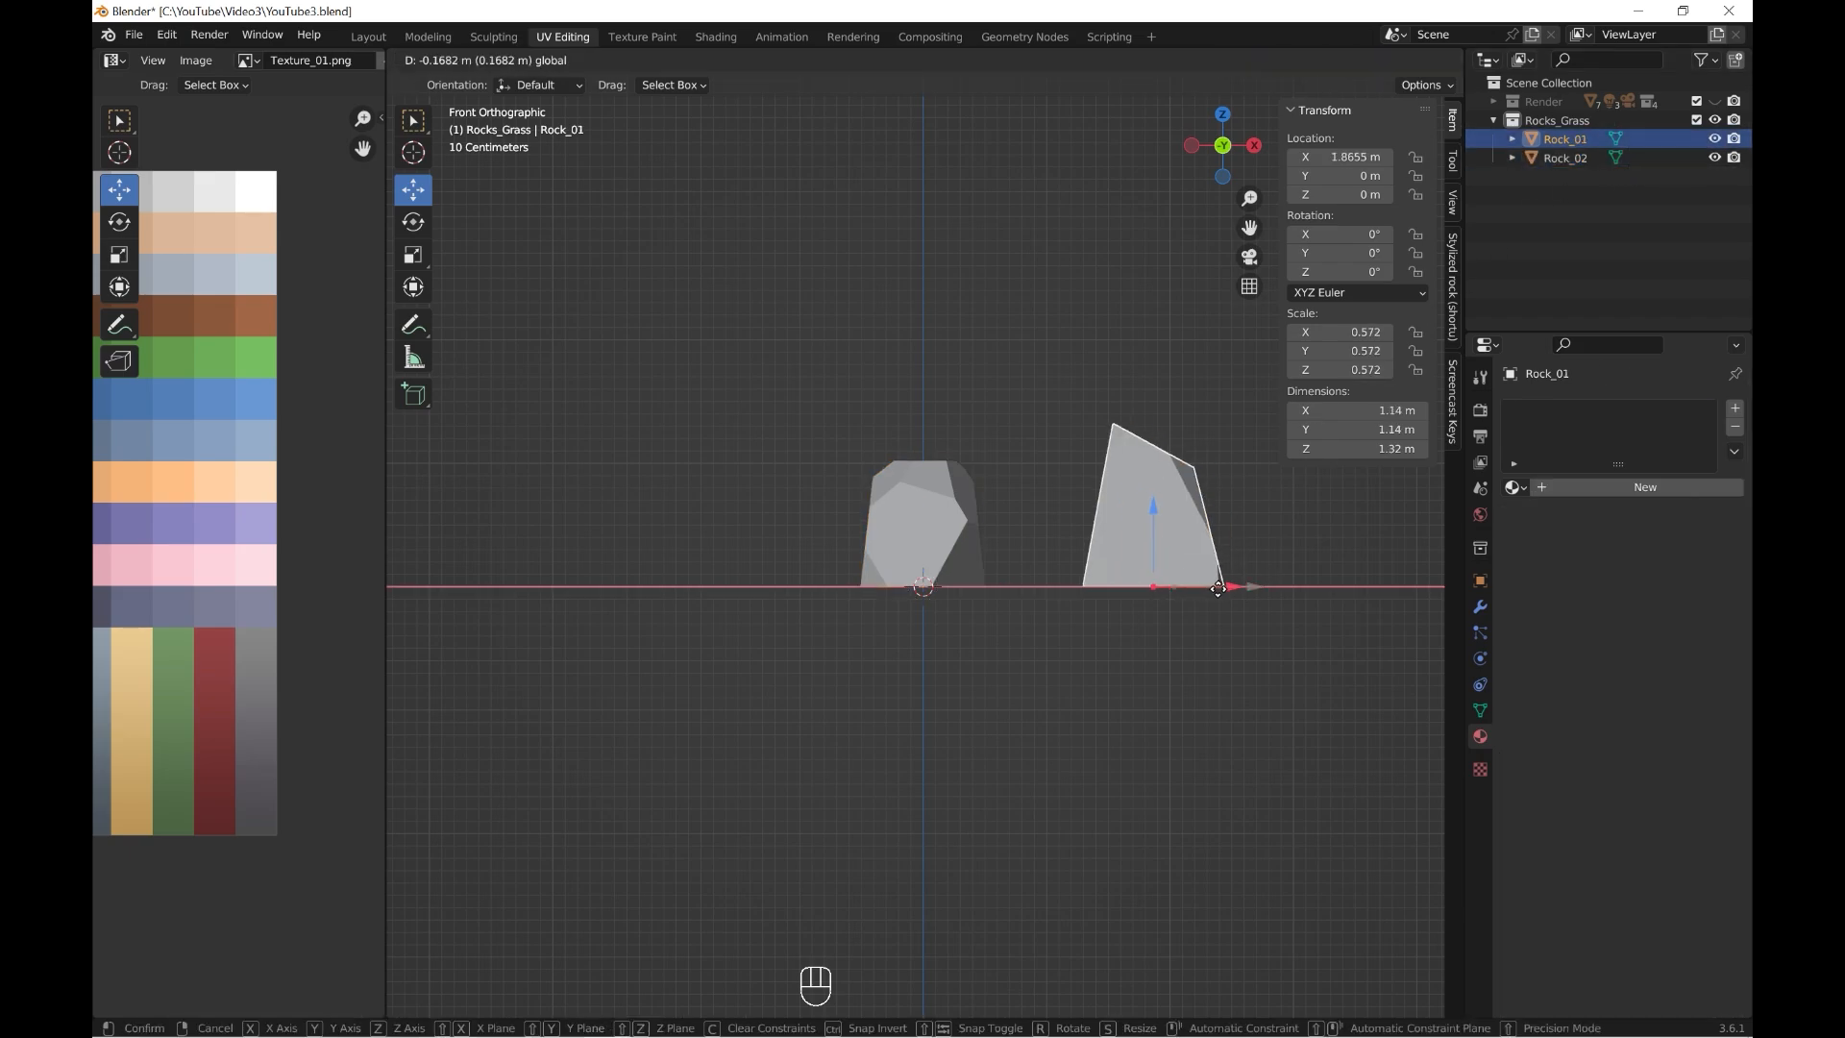
left_click(1146, 582)
- Assign the existing Rock_01 material to the Rock_01 object
left_click(1519, 486)
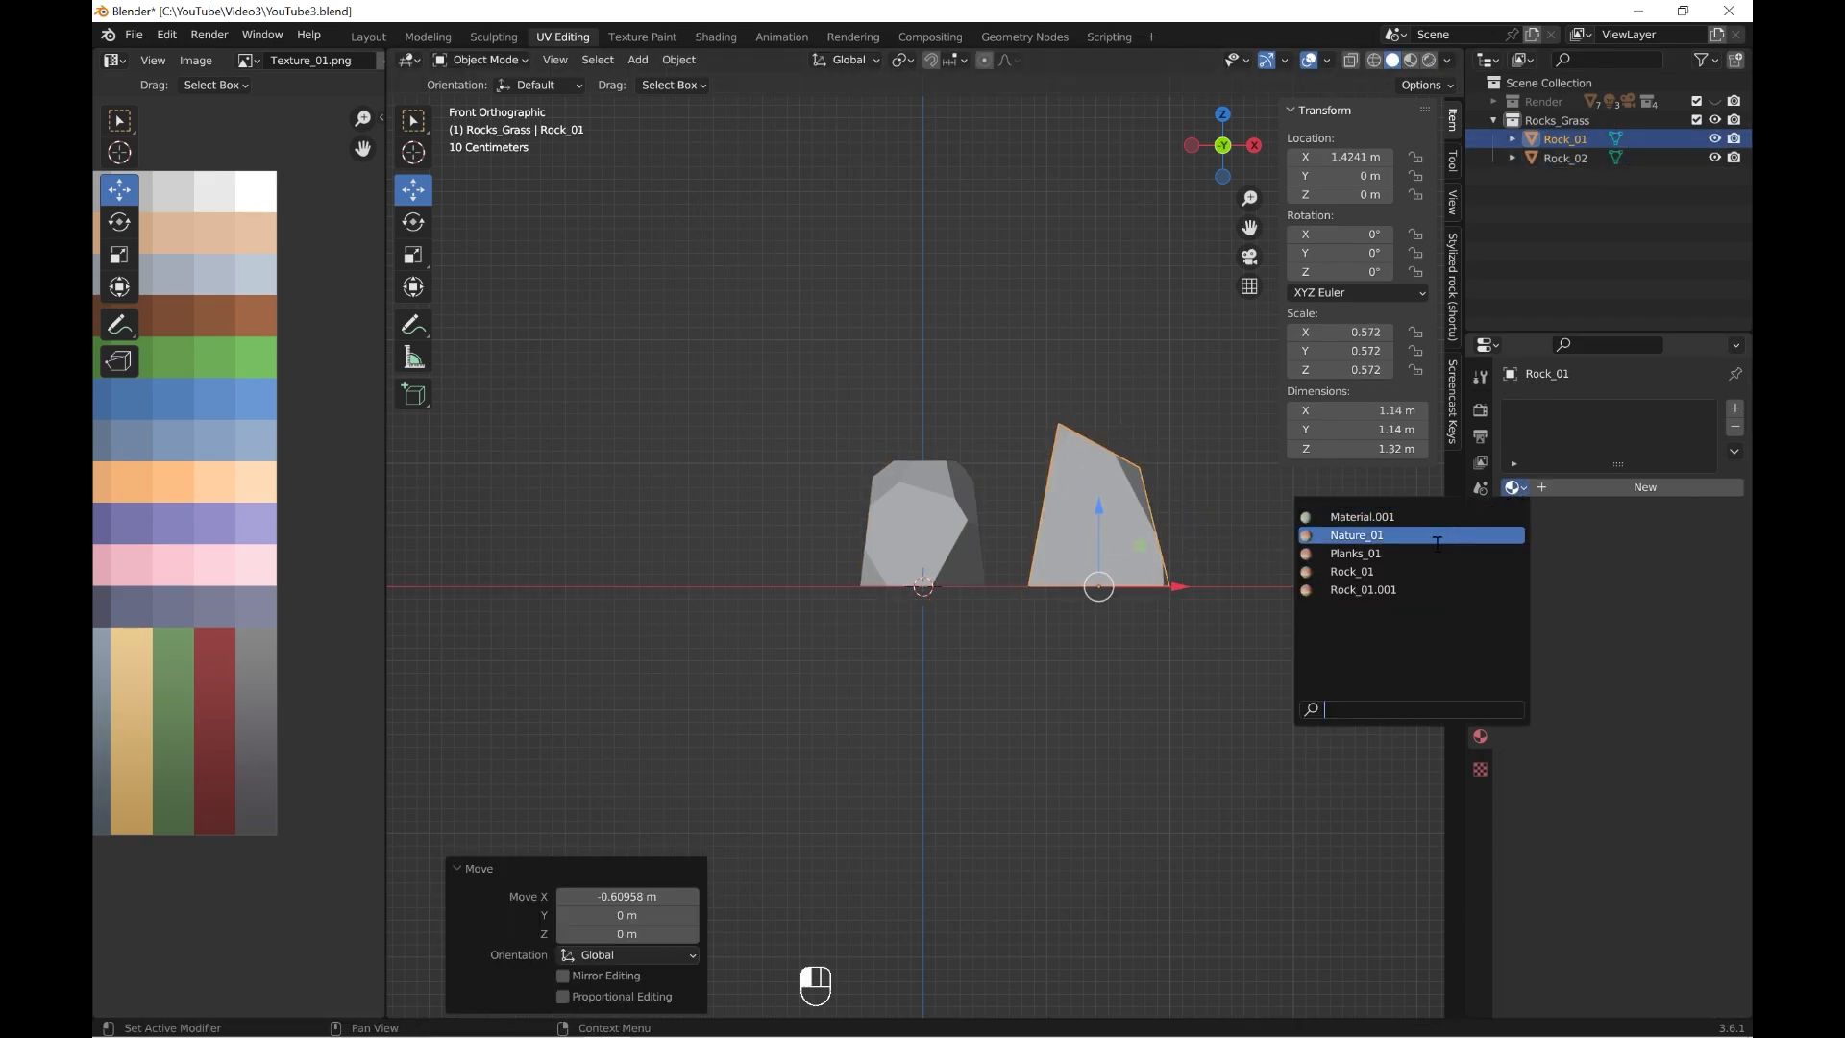
left_click(1328, 546)
- Unwrap the whole Rock_02 mesh in Edit Mode with Project from View from the front
left_click(884, 543)
left_click(477, 59)
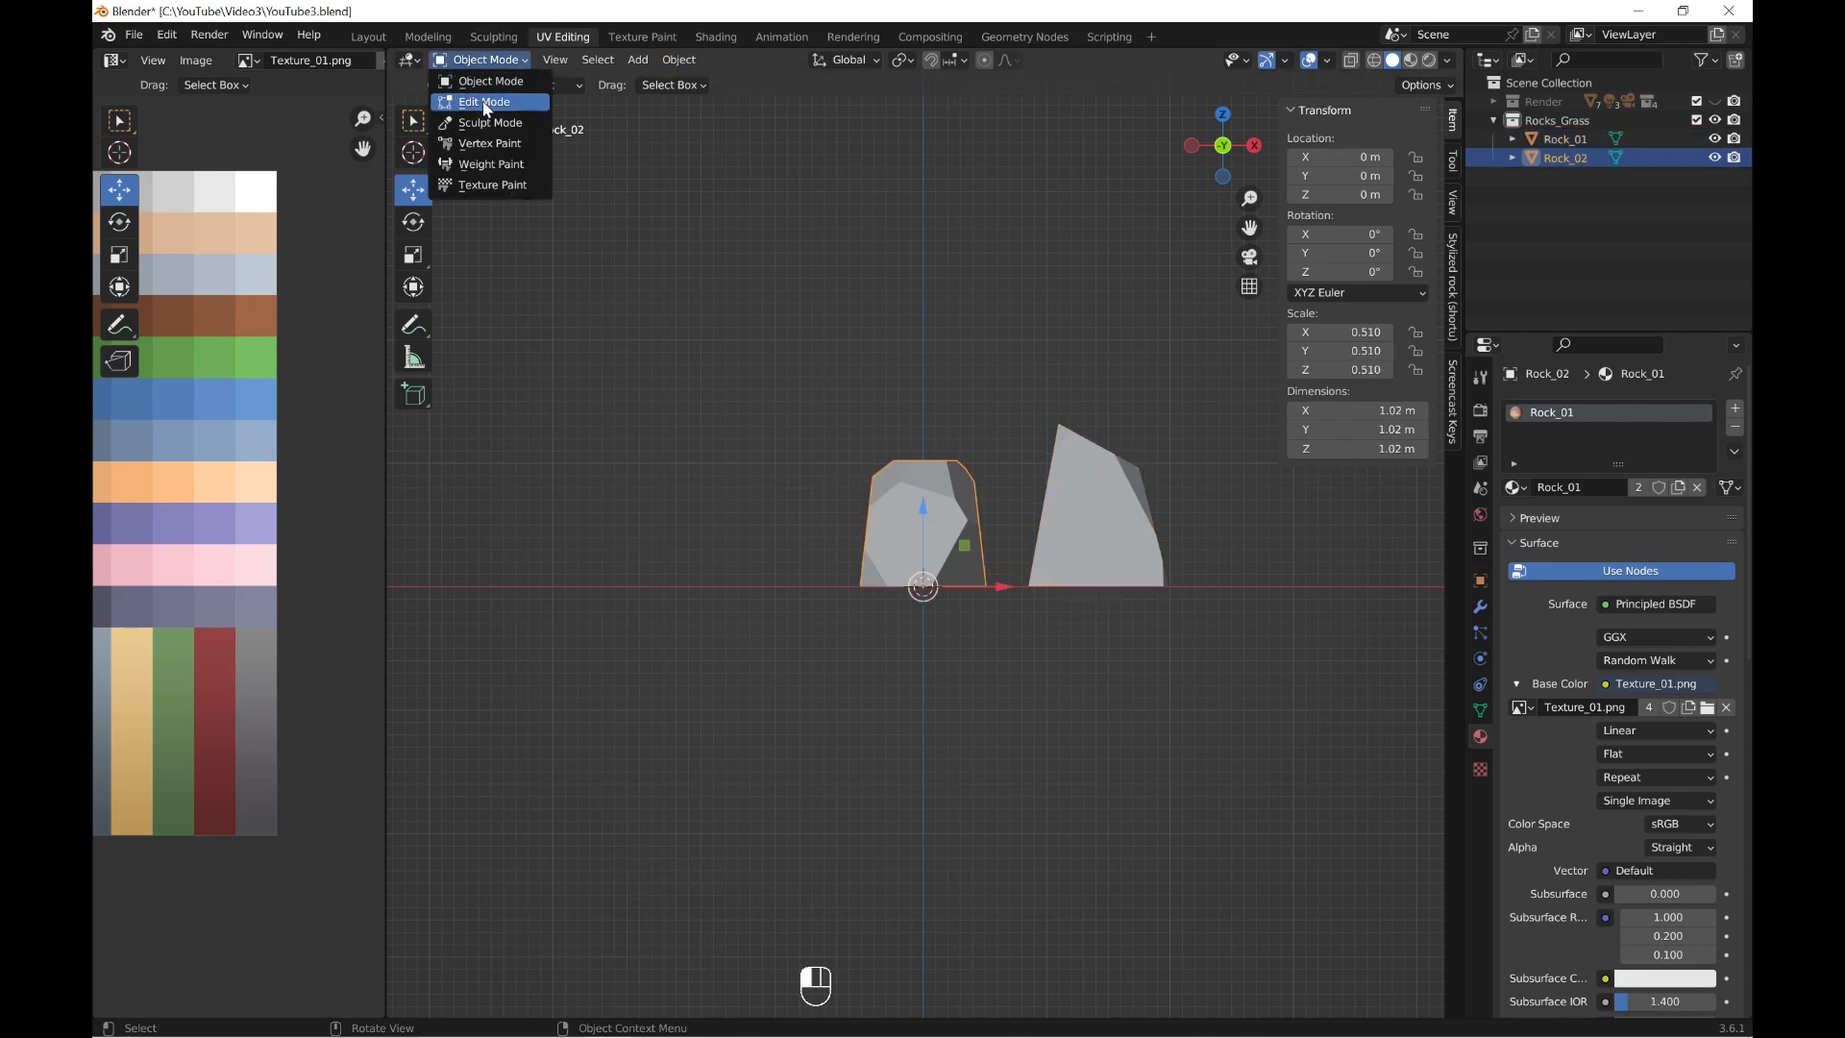
left_click(485, 96)
key("a")
scroll(330, 631, "down", 3)
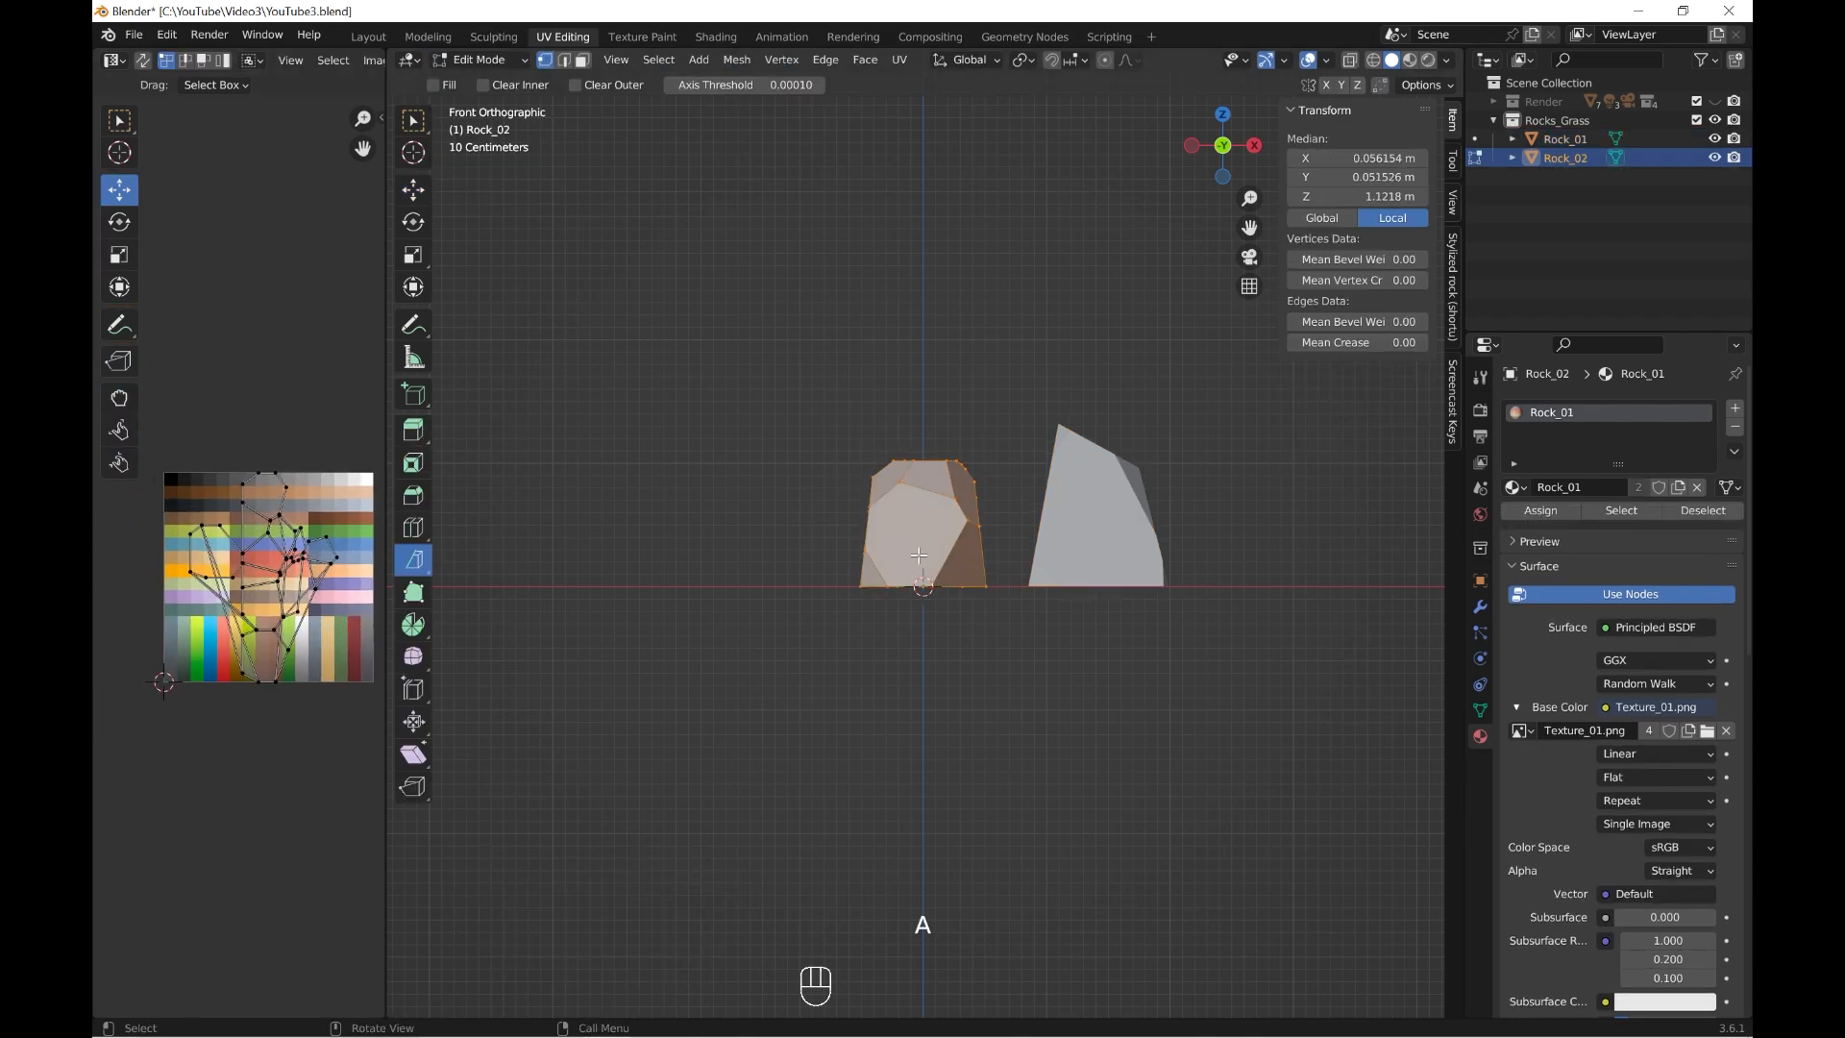
key("u")
left_click(870, 712)
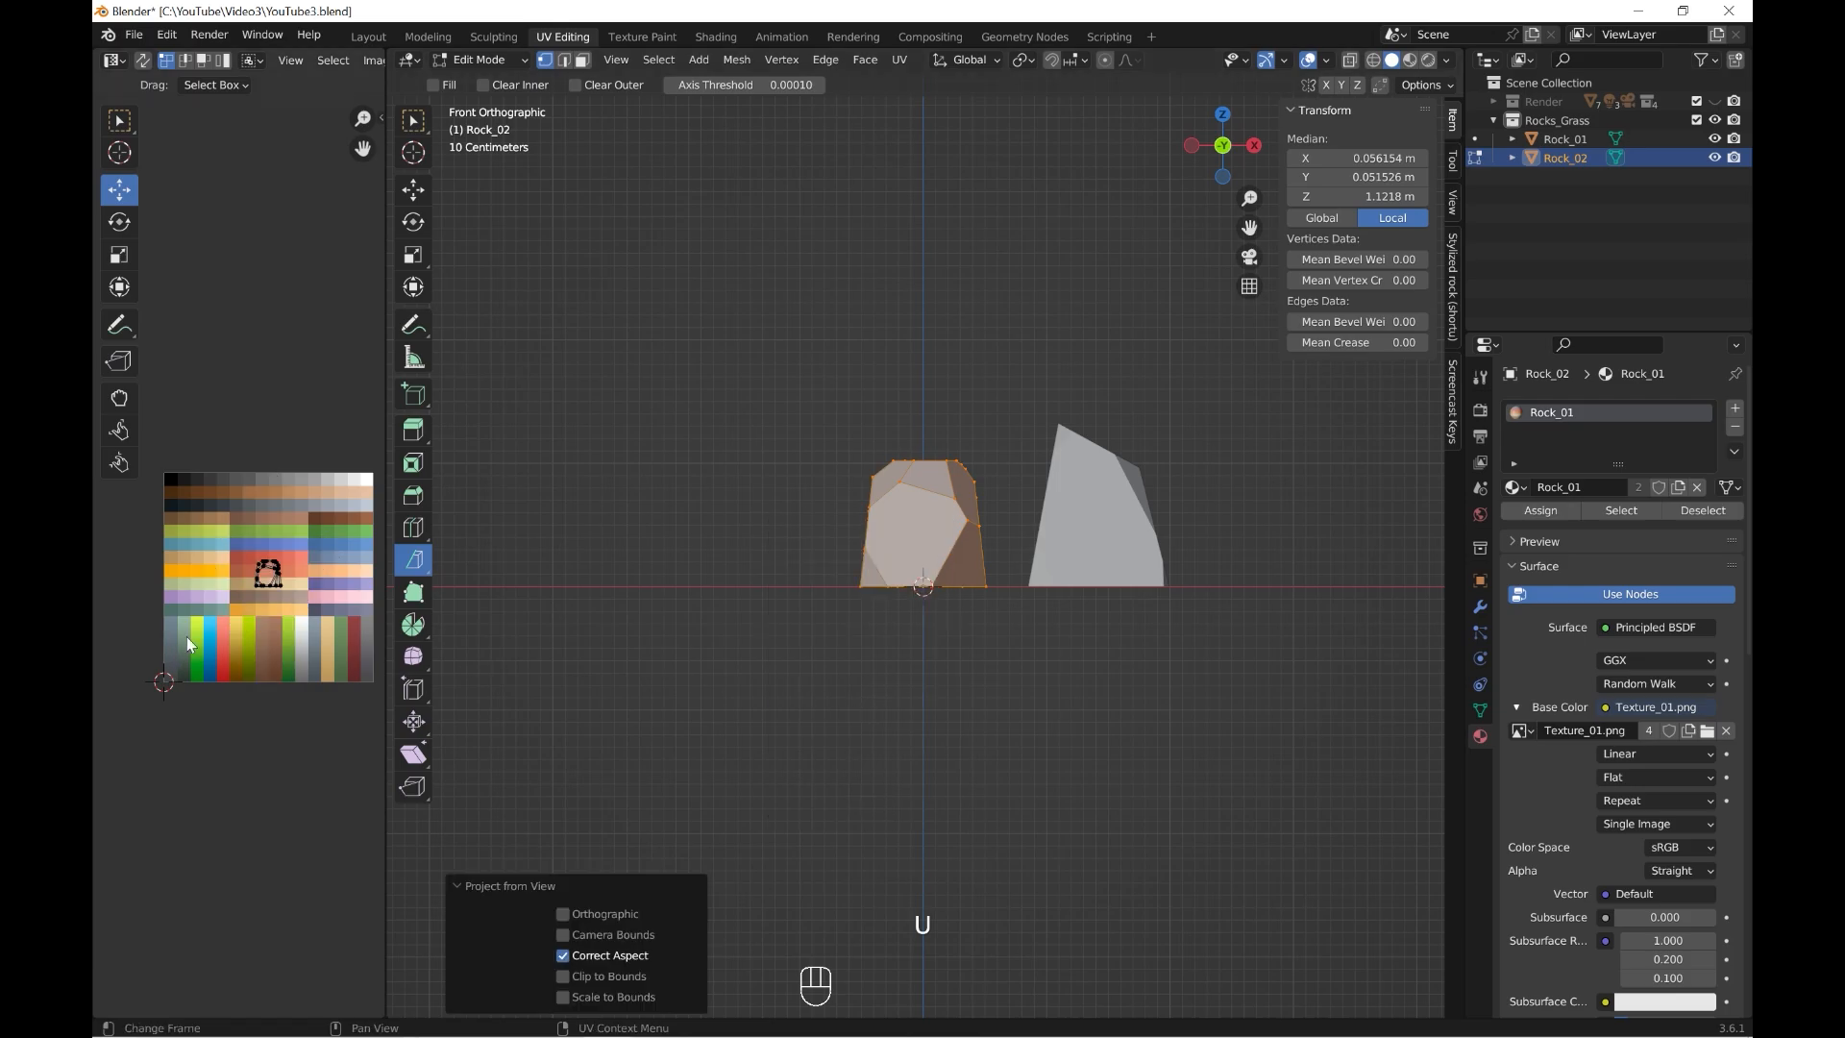
- Move Rock_02's UVs onto the gray gradient strip at the texture's lower-right corner and shrink them to the strip's width
middle_click_drag(268, 606, 177, 596)
left_click_drag(197, 586, 157, 541)
left_click_drag(177, 563, 248, 638)
mouse_move(282, 640)
middle_mouse_down()
mouse_move(268, 608)
mouse_move(300, 657)
middle_mouse_up()
scroll(268, 607, "up", 5)
left_click_drag(224, 620, 301, 643)
scroll(275, 608, "up", 2)
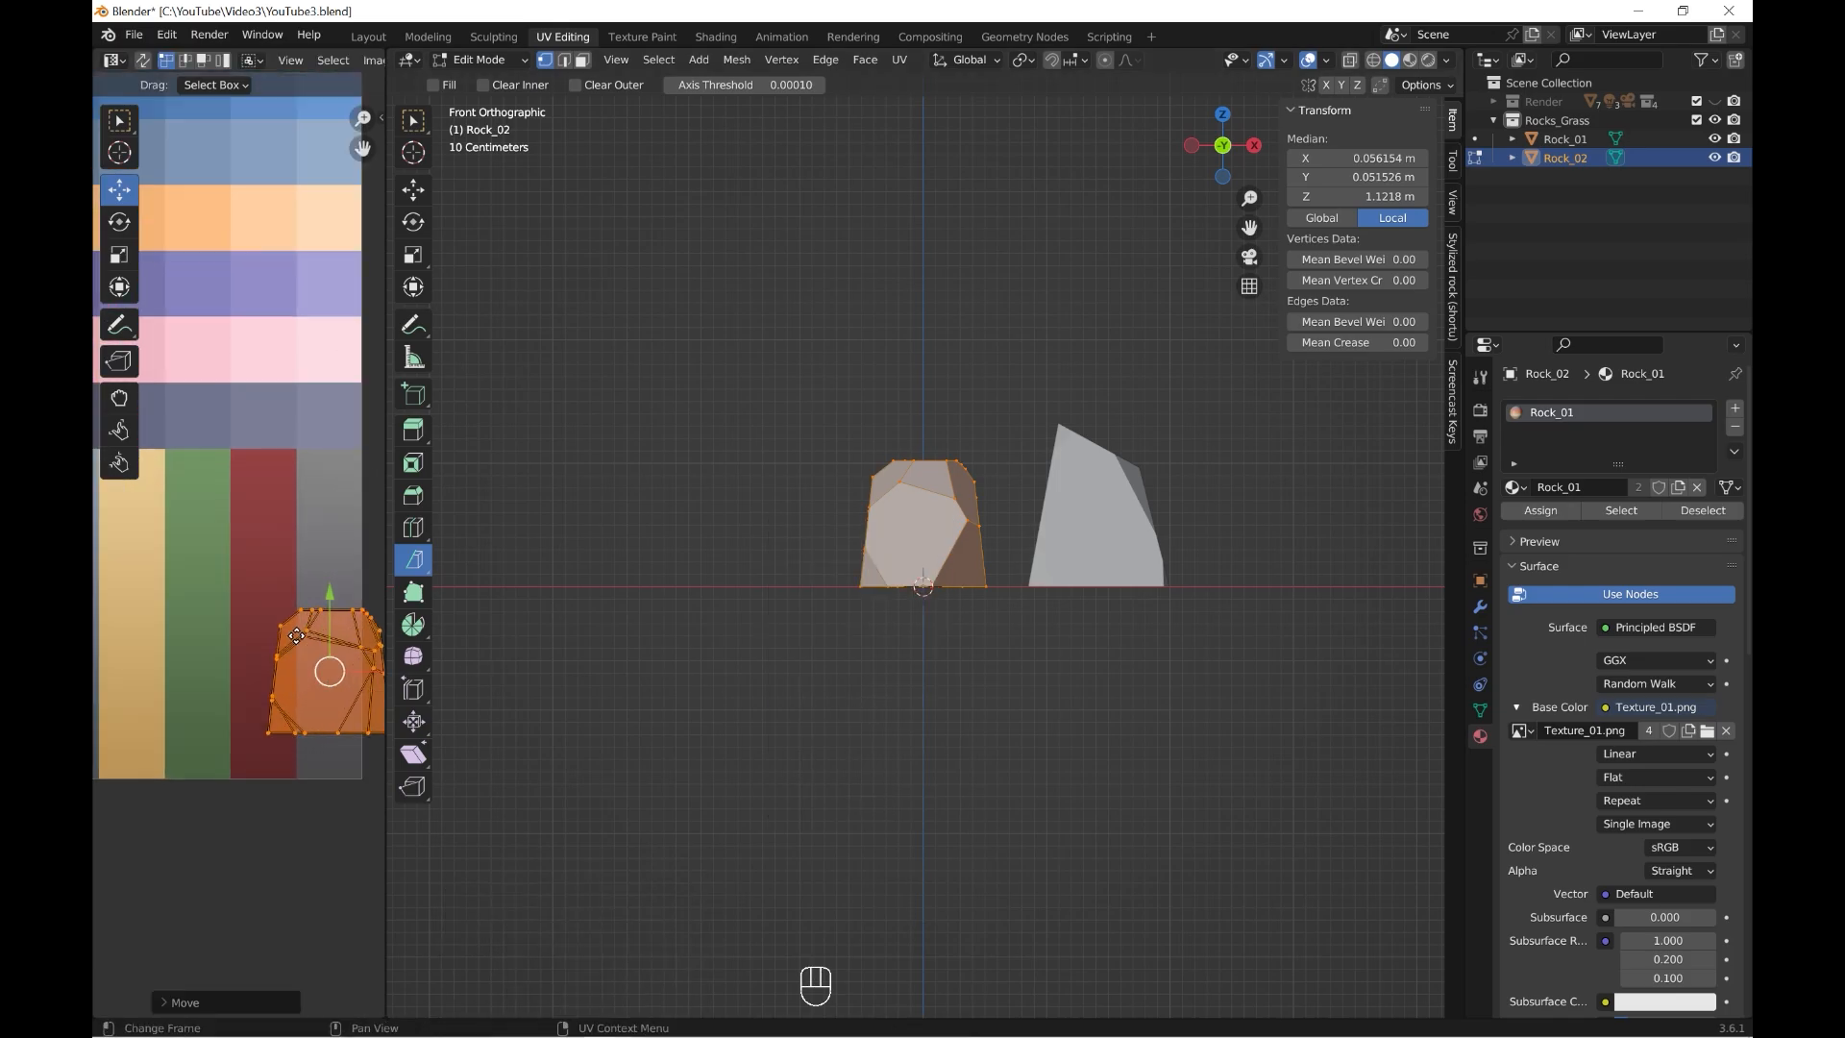
middle_click_drag(290, 677, 164, 611)
key("s")
left_click(227, 629)
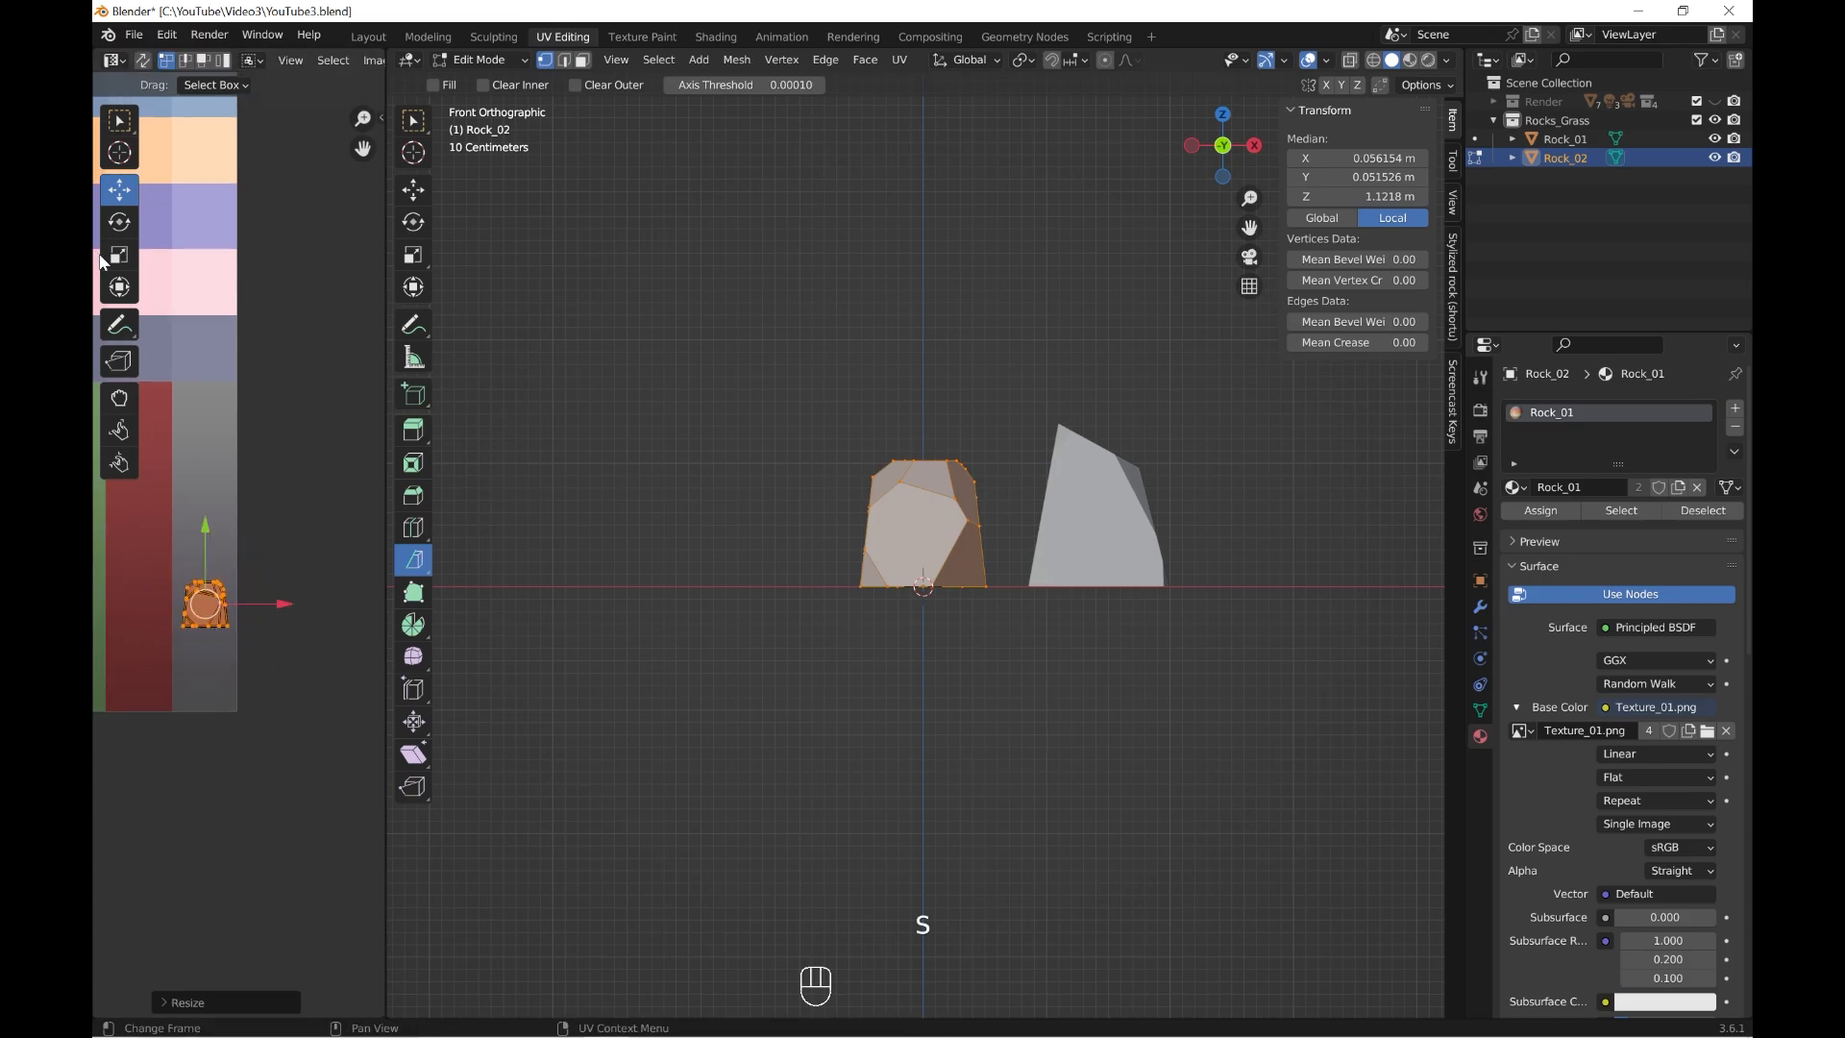
- Stretch Rock_02's UVs vertically to span nearly the full height of the gray gradient strip, then return to Object Mode
left_click(117, 256)
left_click_drag(203, 531, 204, 245)
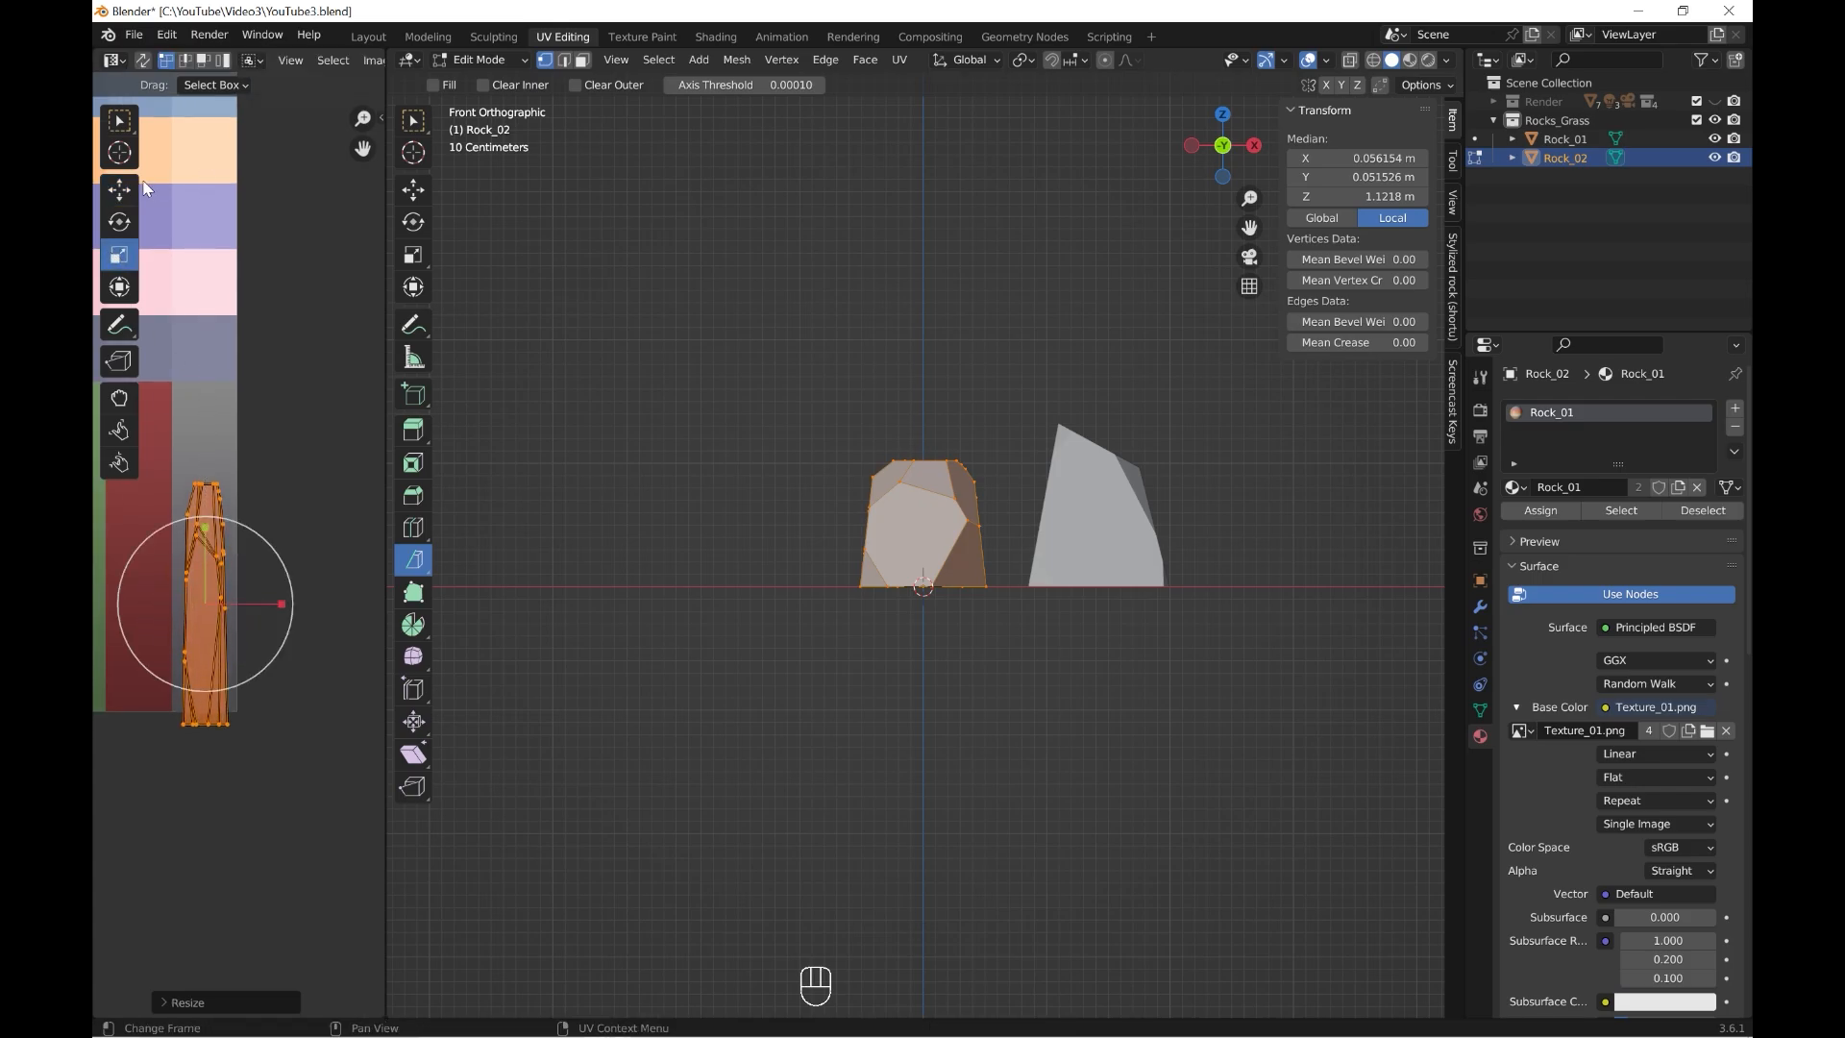
left_click(129, 200)
left_click_drag(204, 532, 204, 476)
key("s")
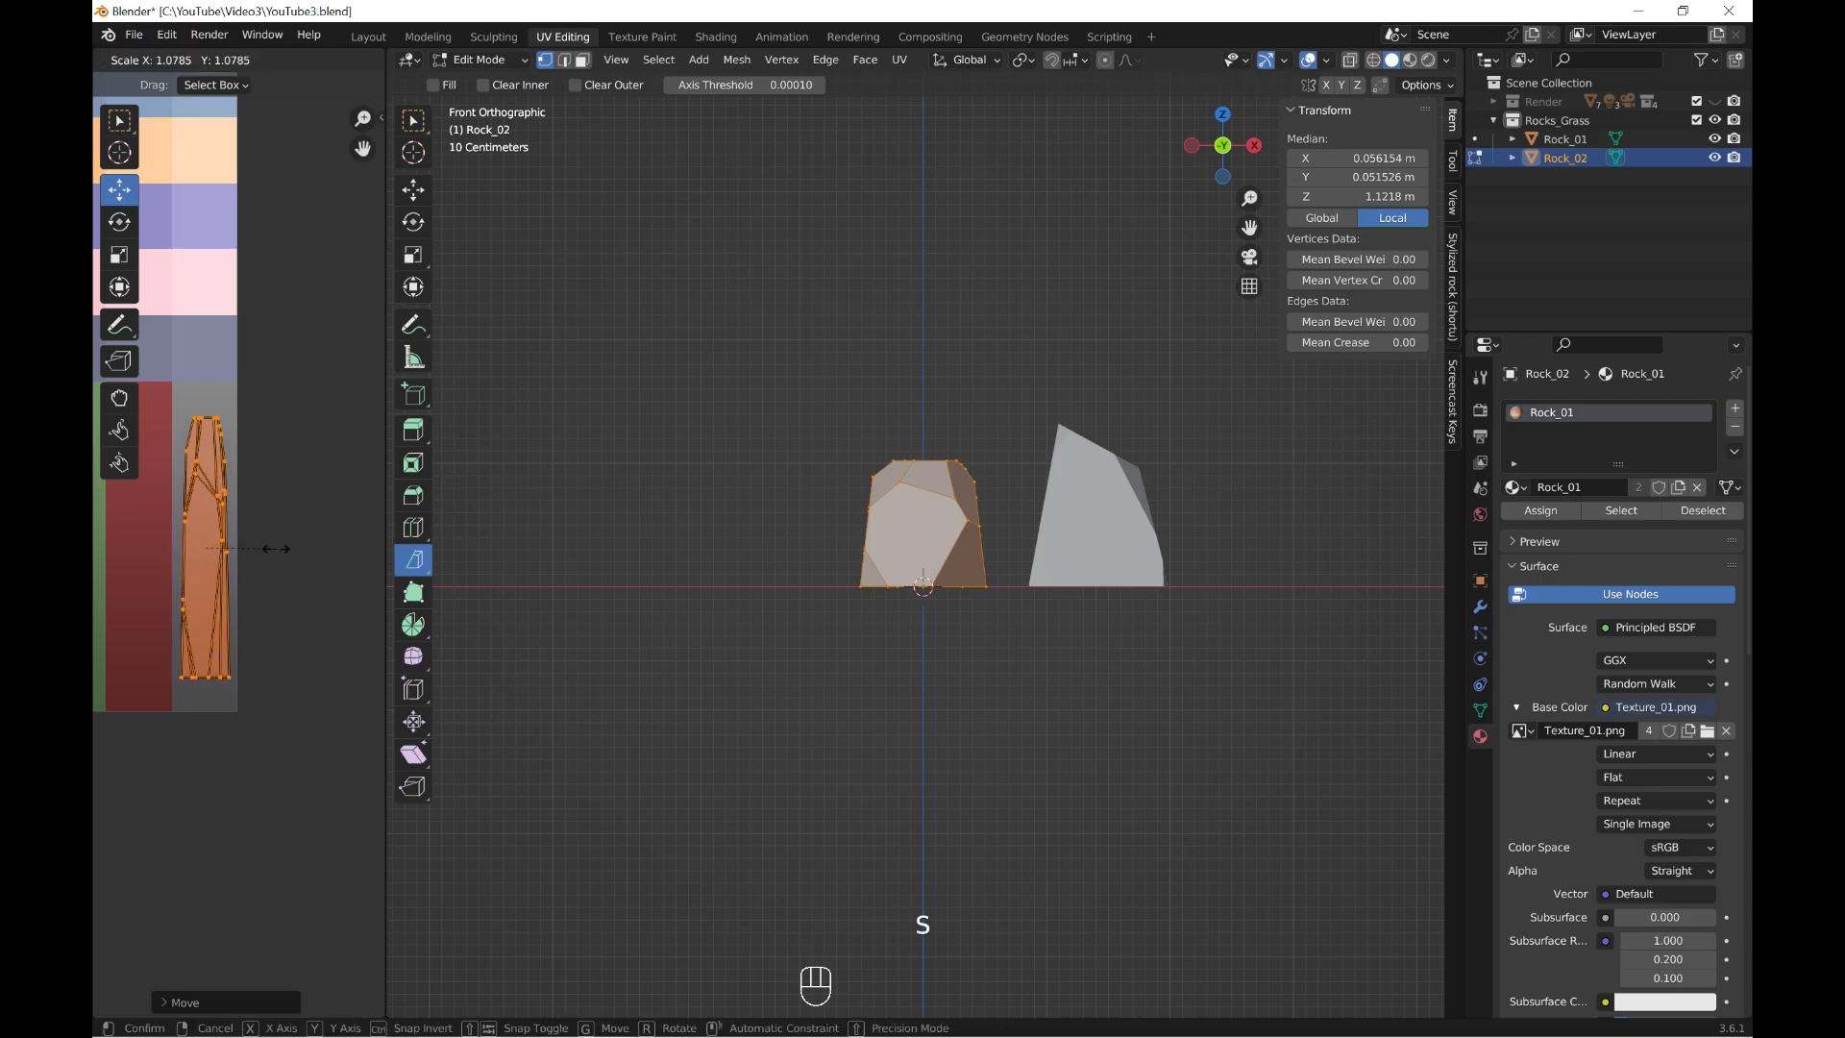
left_click(245, 494)
left_click(117, 257)
key("s")
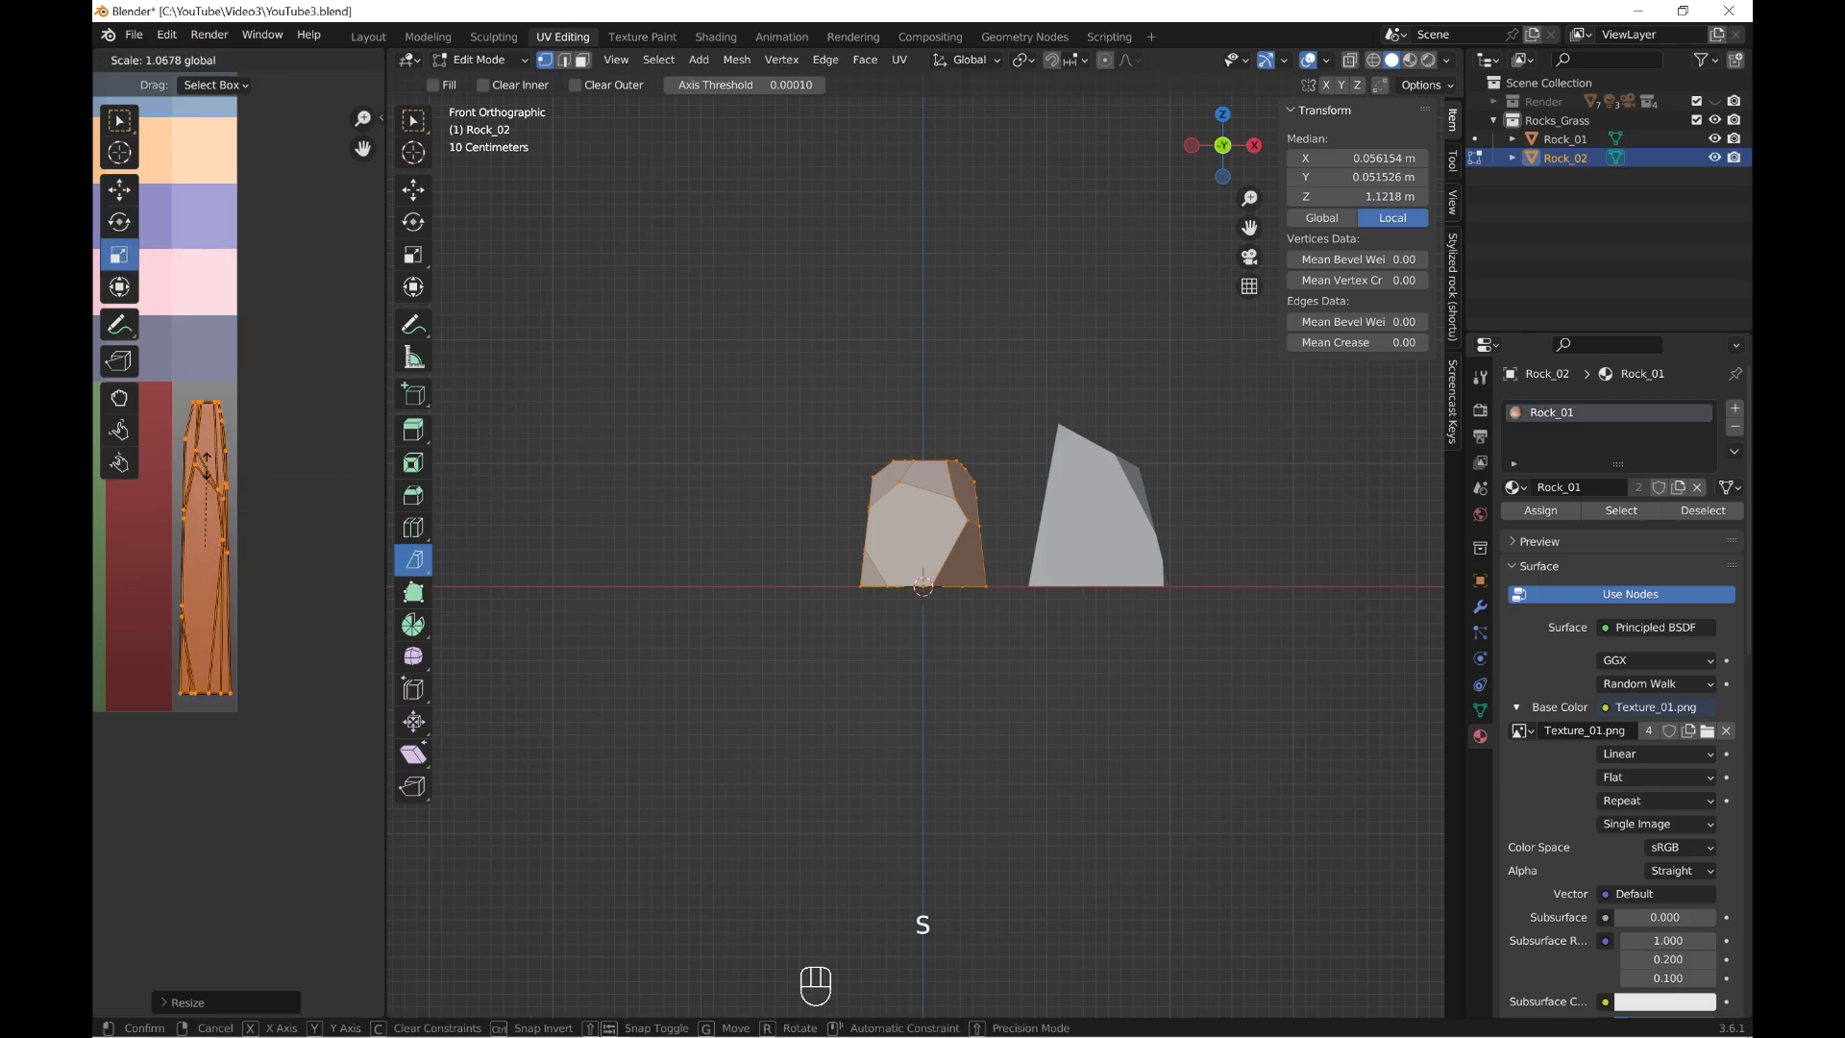
left_click(207, 465)
left_click(480, 60)
left_click(486, 82)
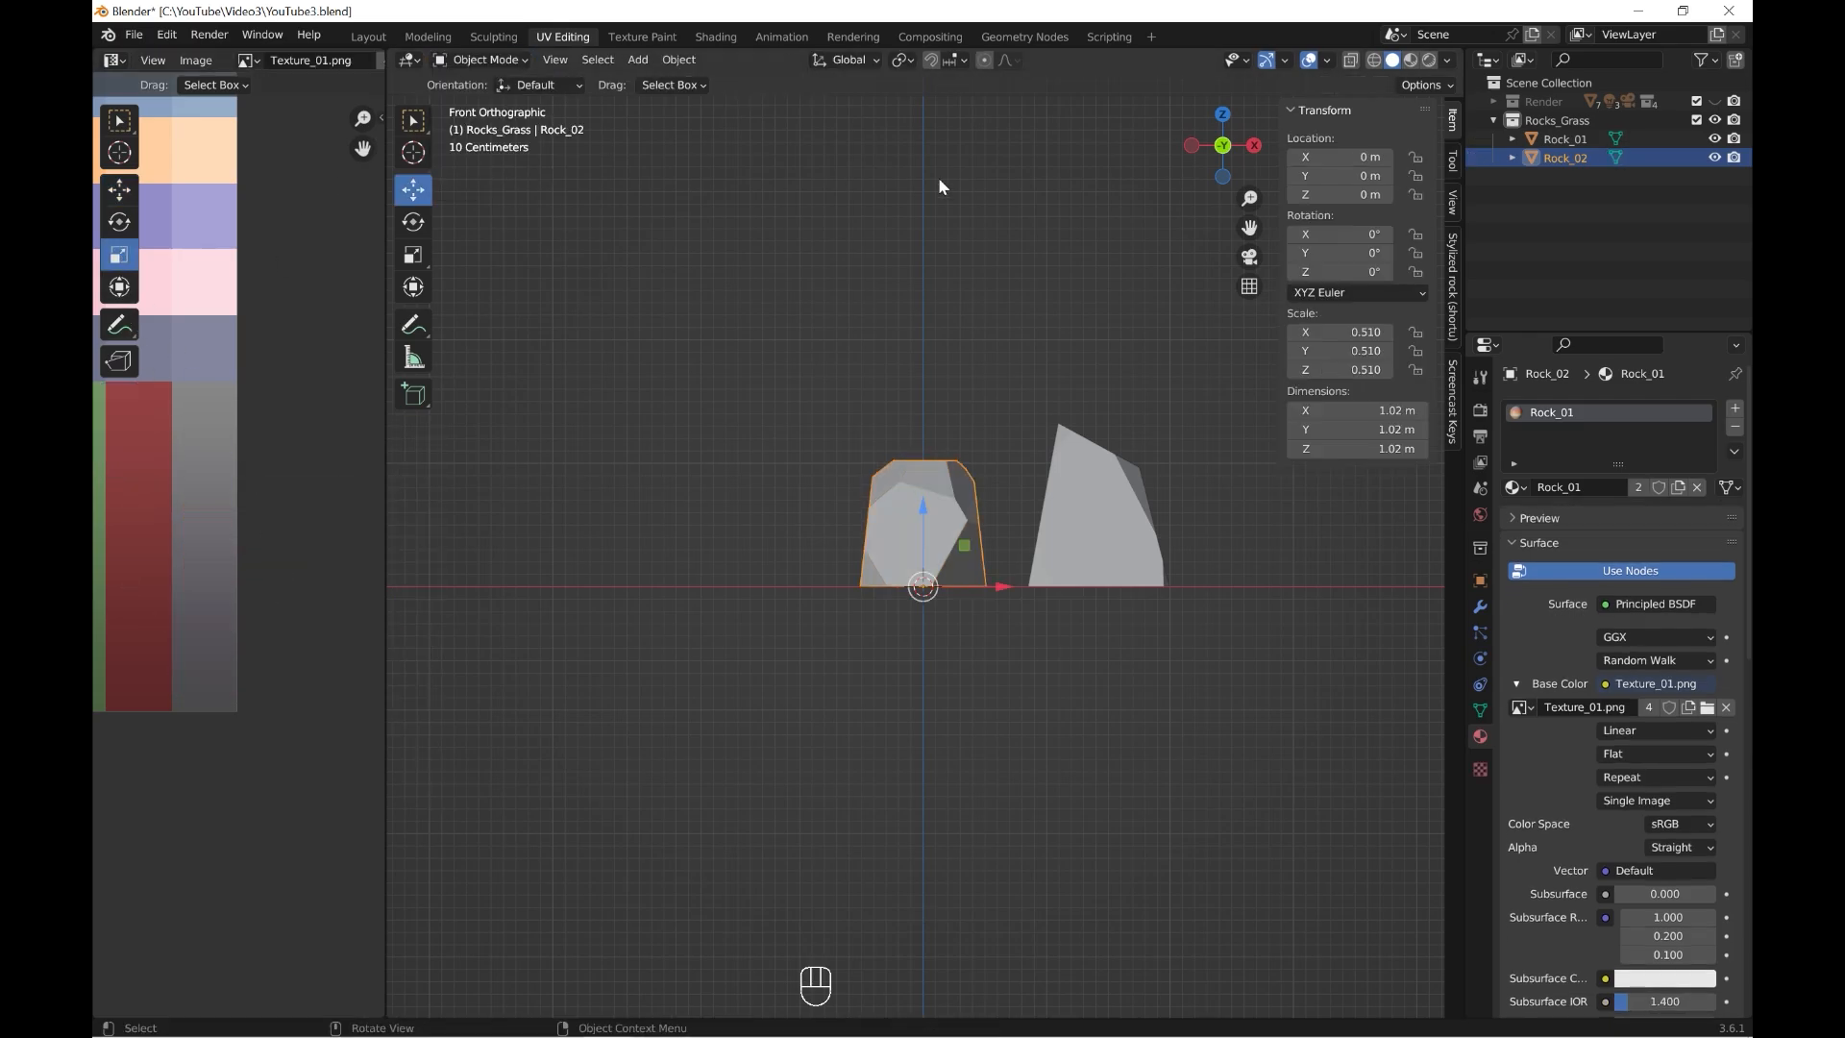
- Switch the viewport to Material Preview shading and examine the texture colors on both rocks
left_click(1411, 60)
scroll(1122, 446, "up", 3)
mouse_move(1122, 446)
middle_mouse_down()
mouse_move(965, 506)
mouse_move(1086, 538)
middle_mouse_up()
scroll(963, 504, "down", 2)
- Unwrap the Rock_01 mesh in Edit Mode with Project from View from the front orthographic view
left_click(963, 505)
left_click(480, 60)
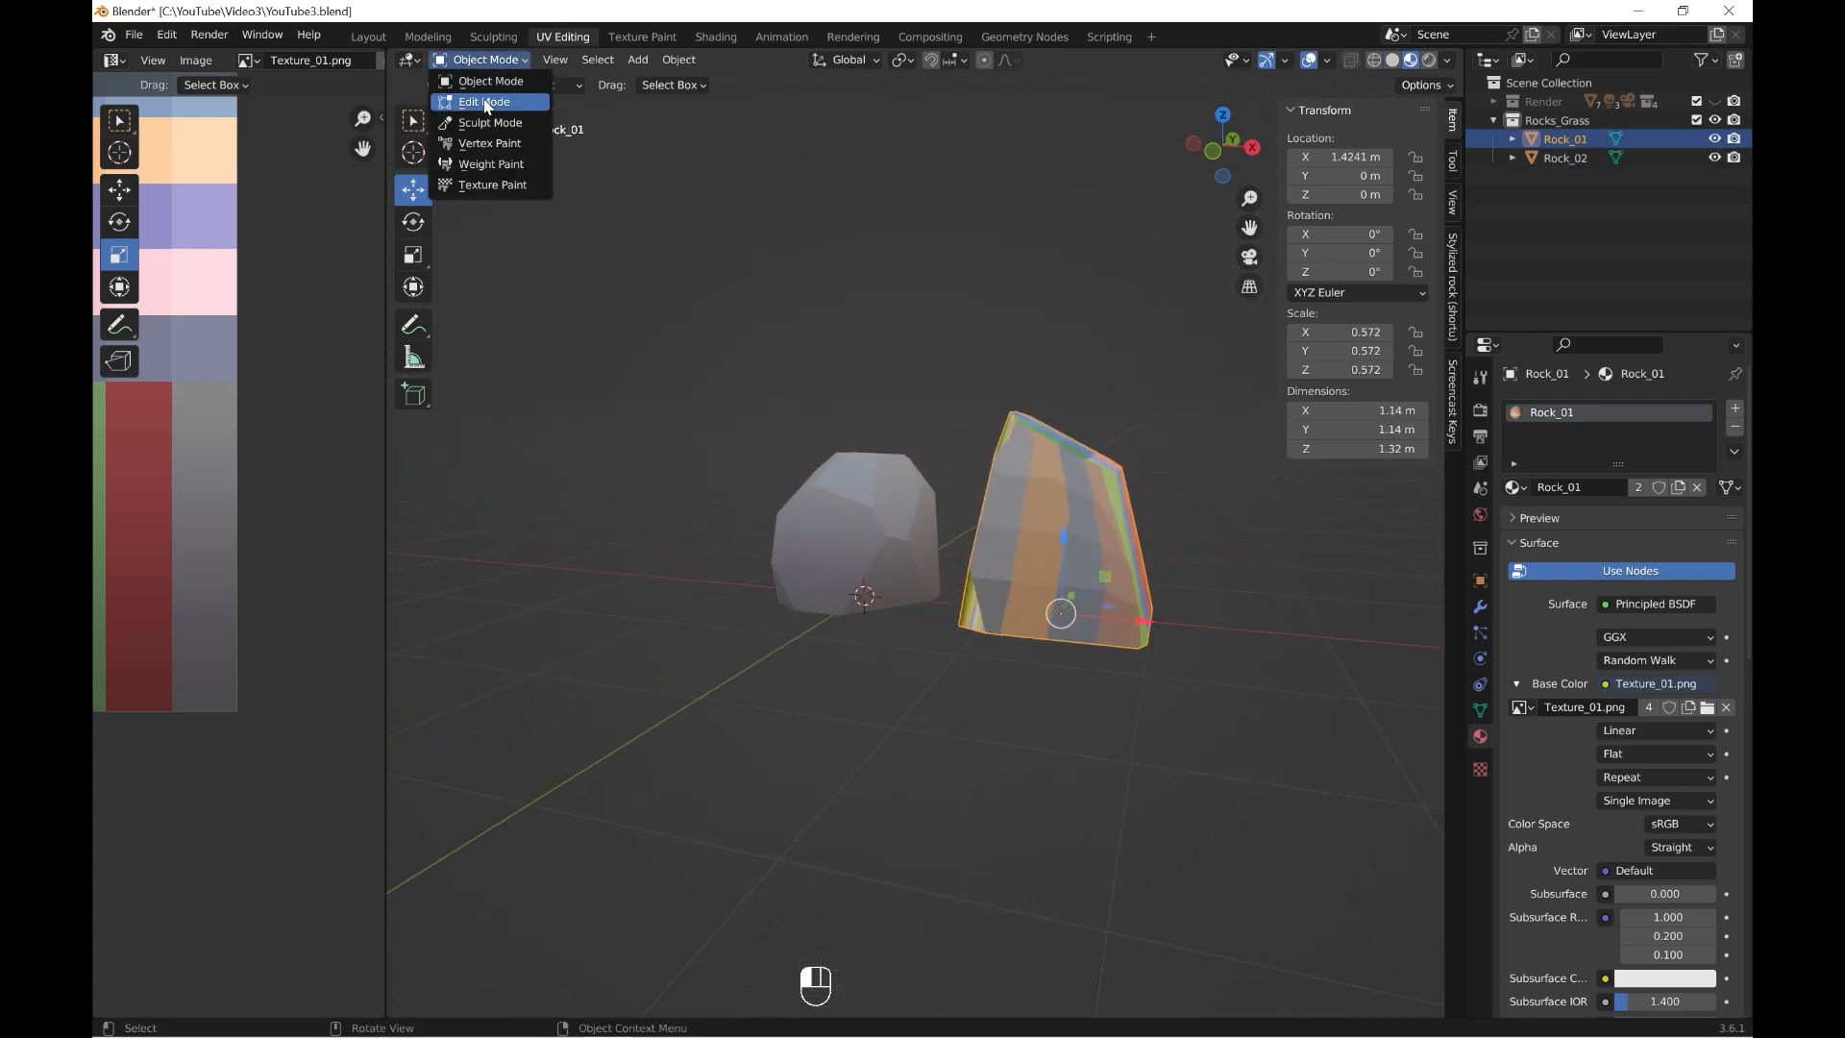
left_click(485, 103)
key("grave")
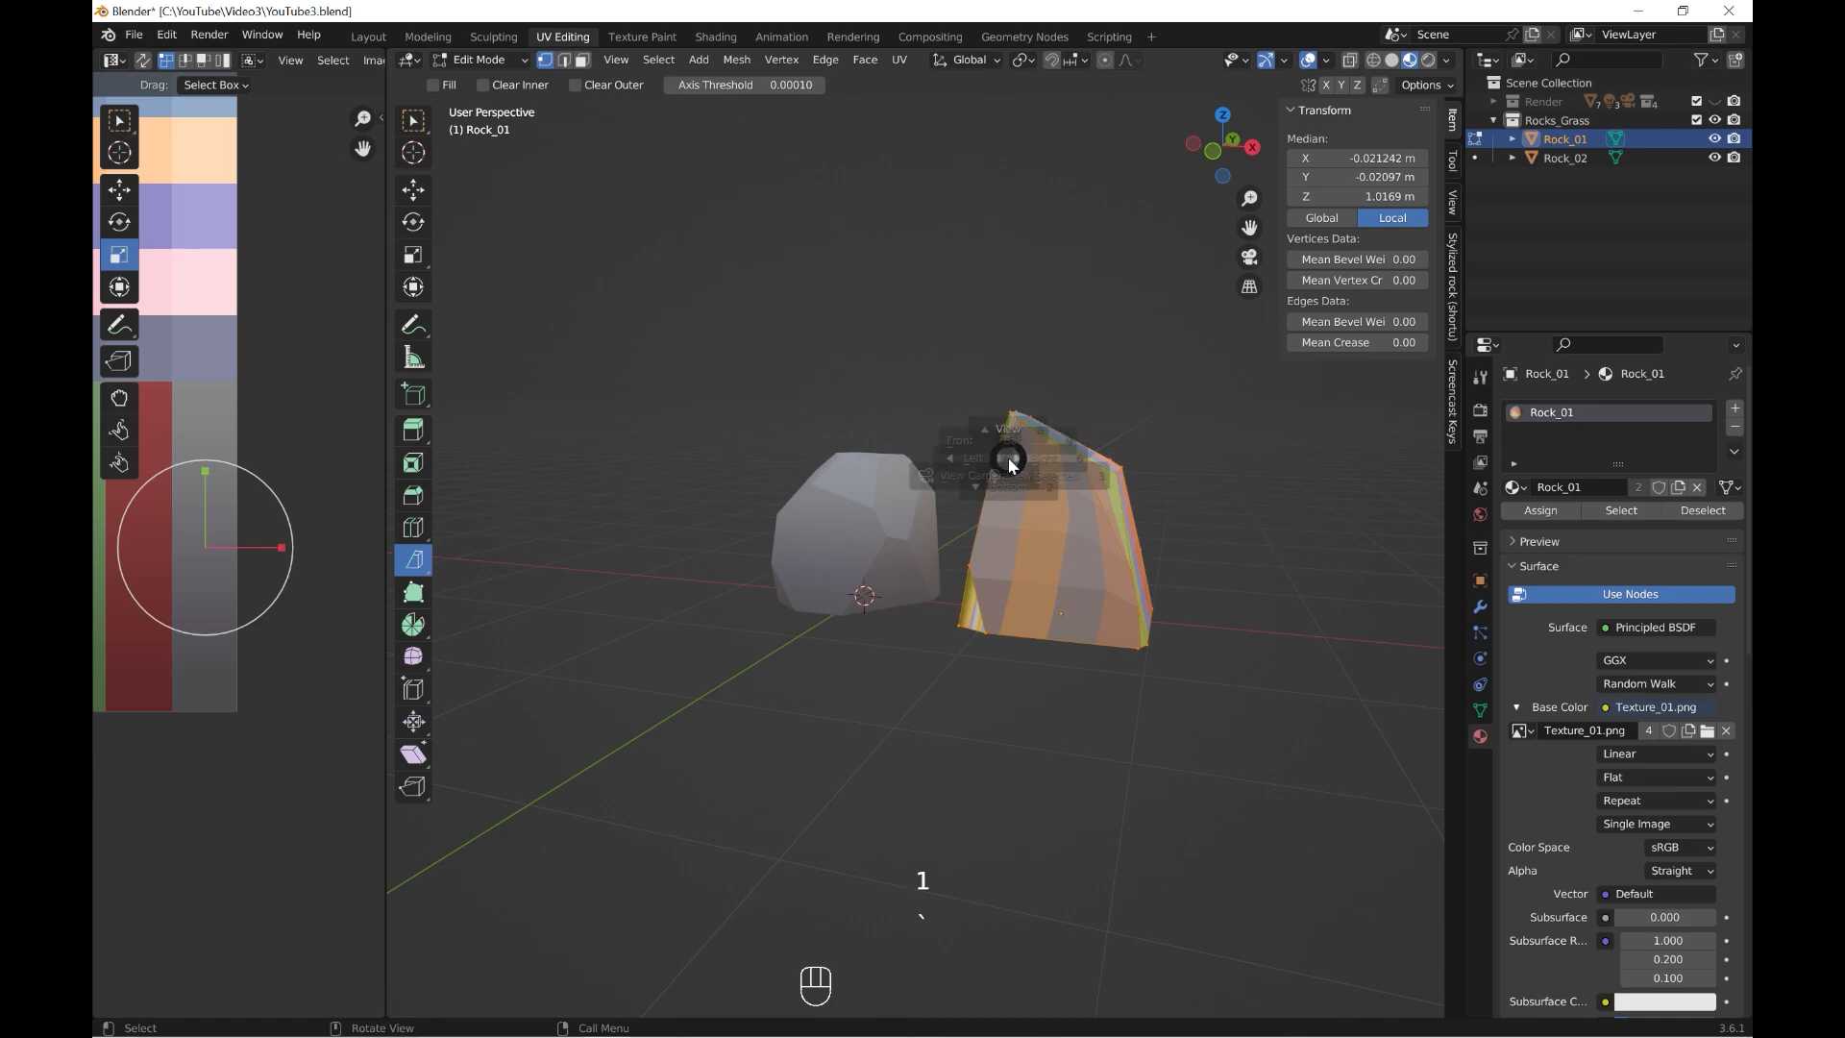
left_click(947, 418)
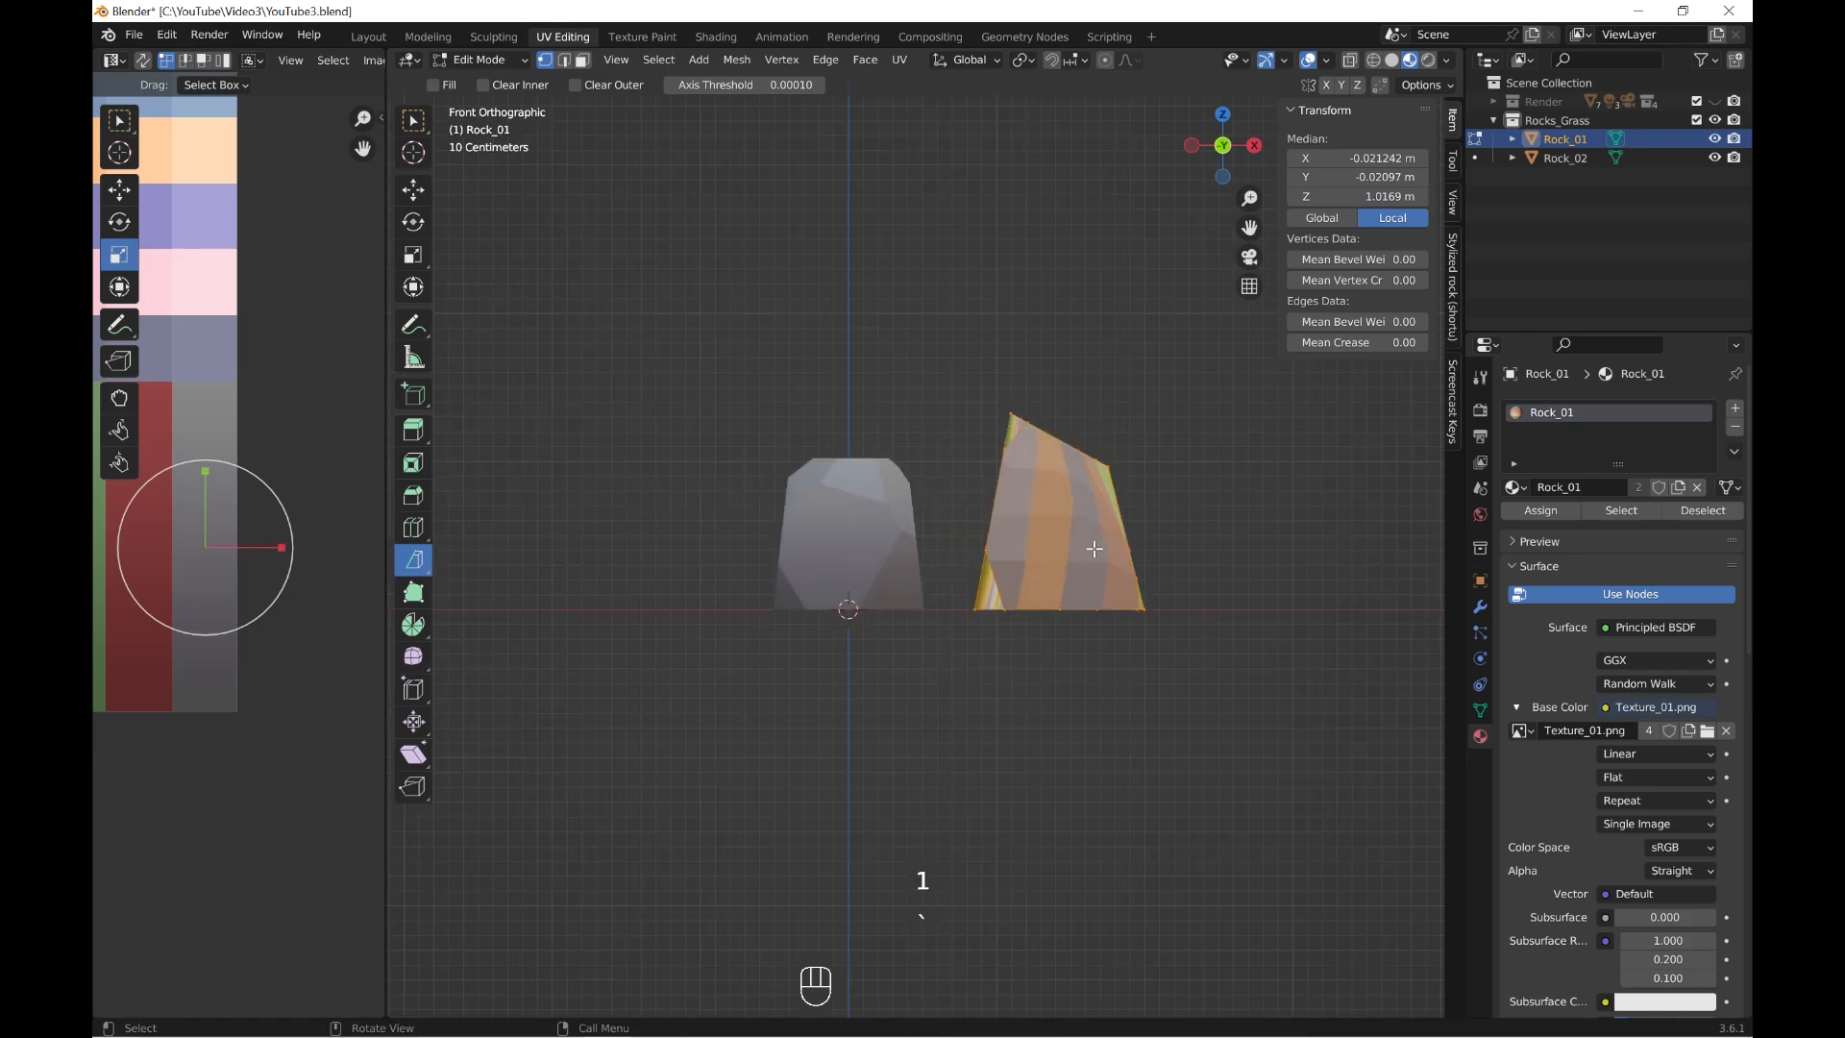
key("u")
left_click(990, 675)
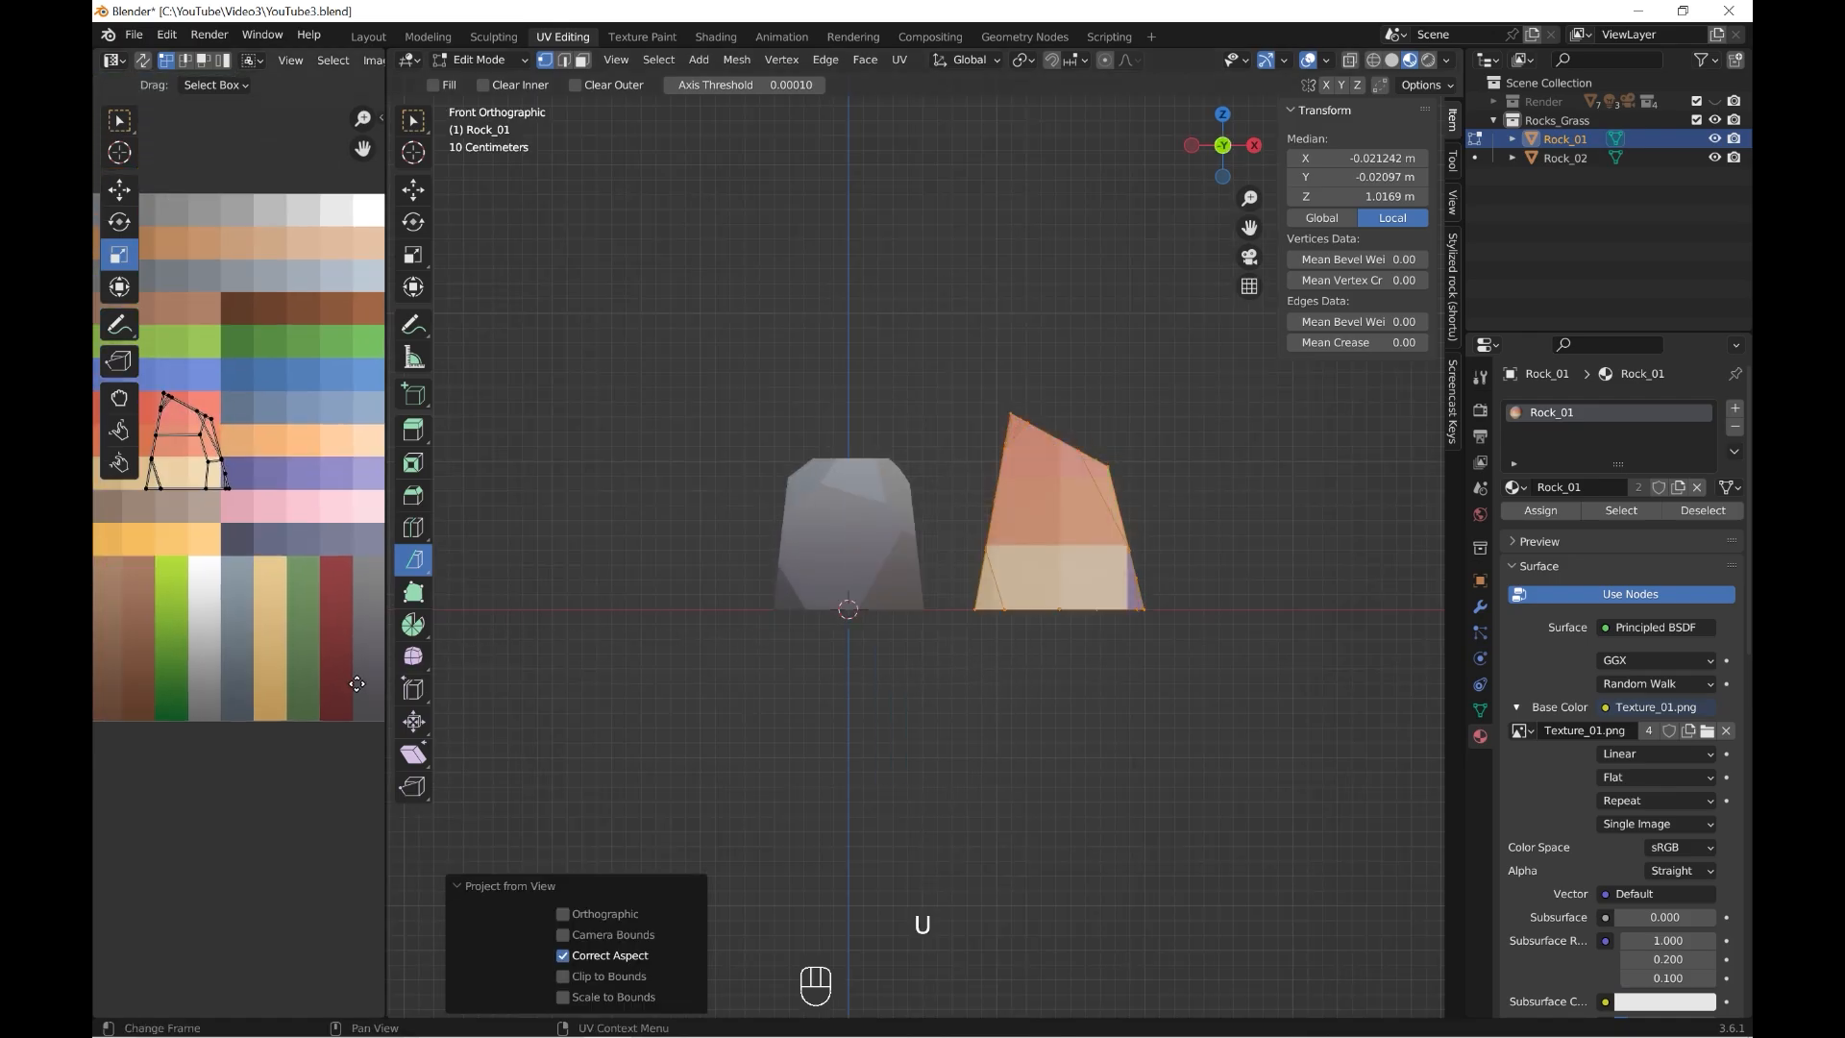
- Scale Rock_01's UVs down to about a single color swatch in size
scroll(160, 492, "down", 2)
scroll(204, 514, "up", 2)
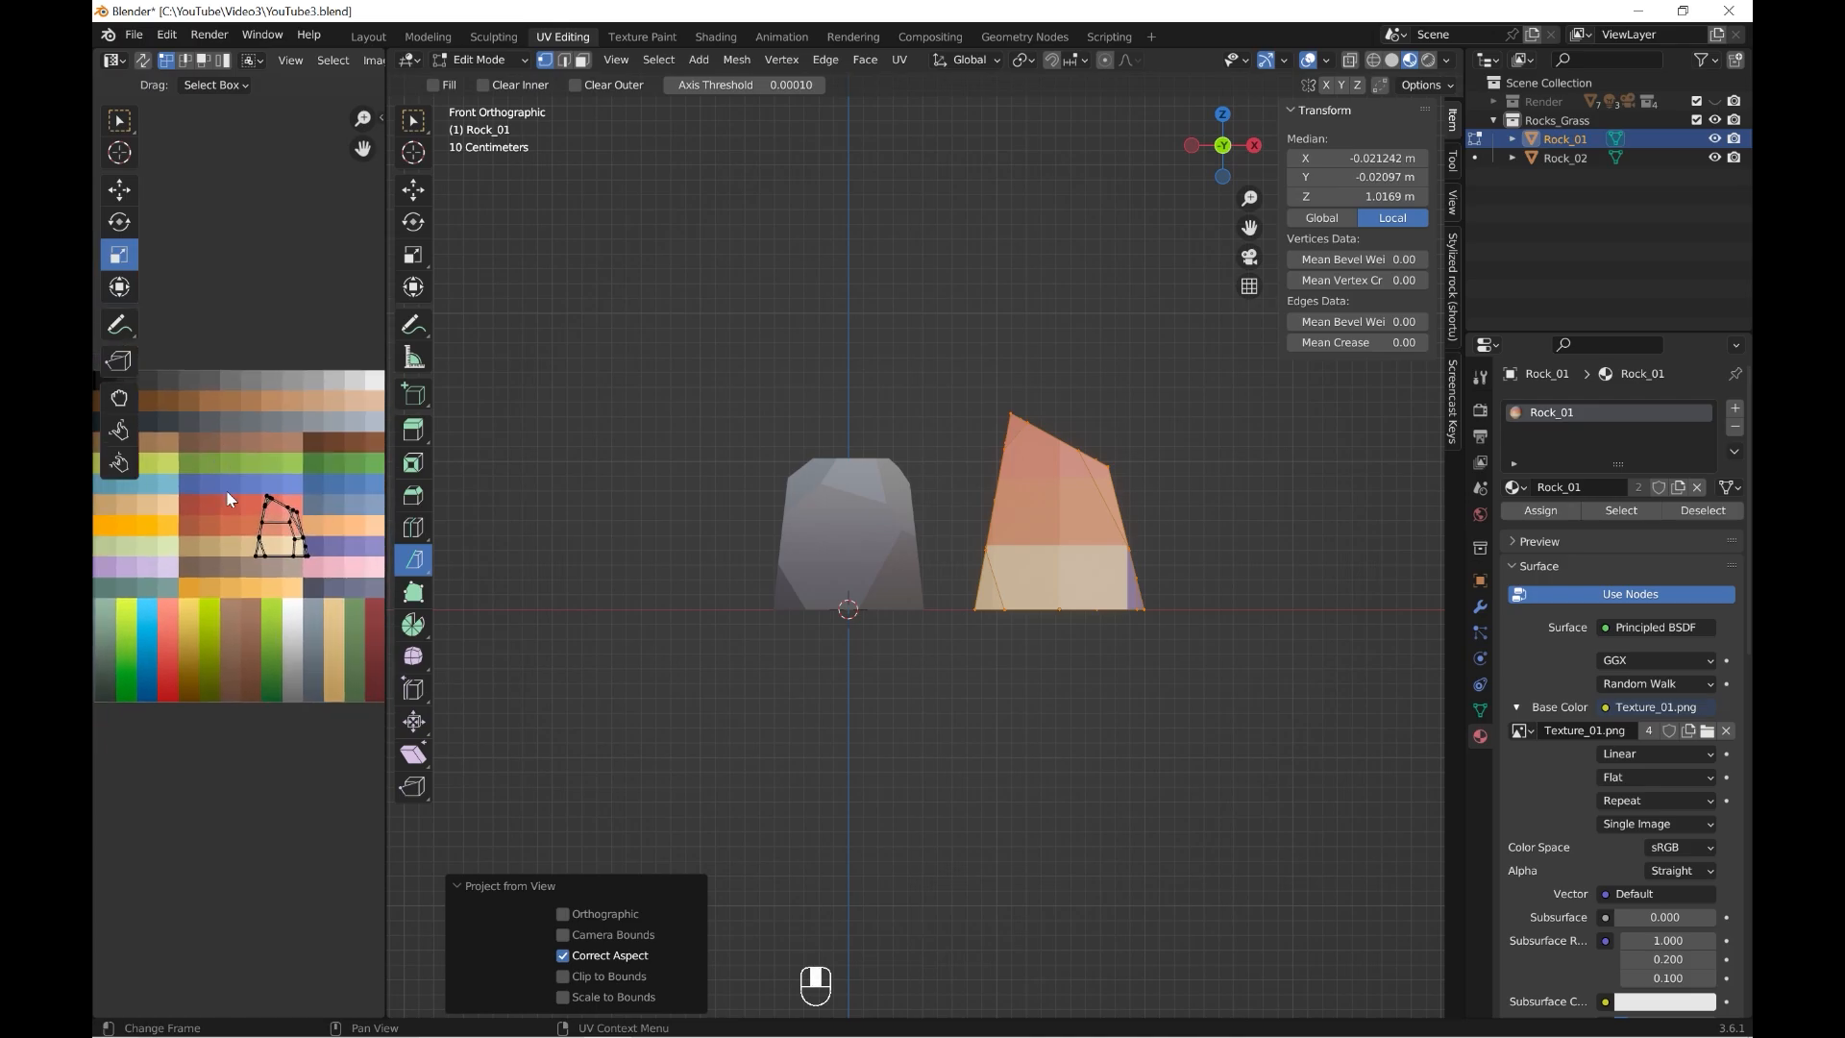
left_click_drag(333, 613, 333, 614)
key("s")
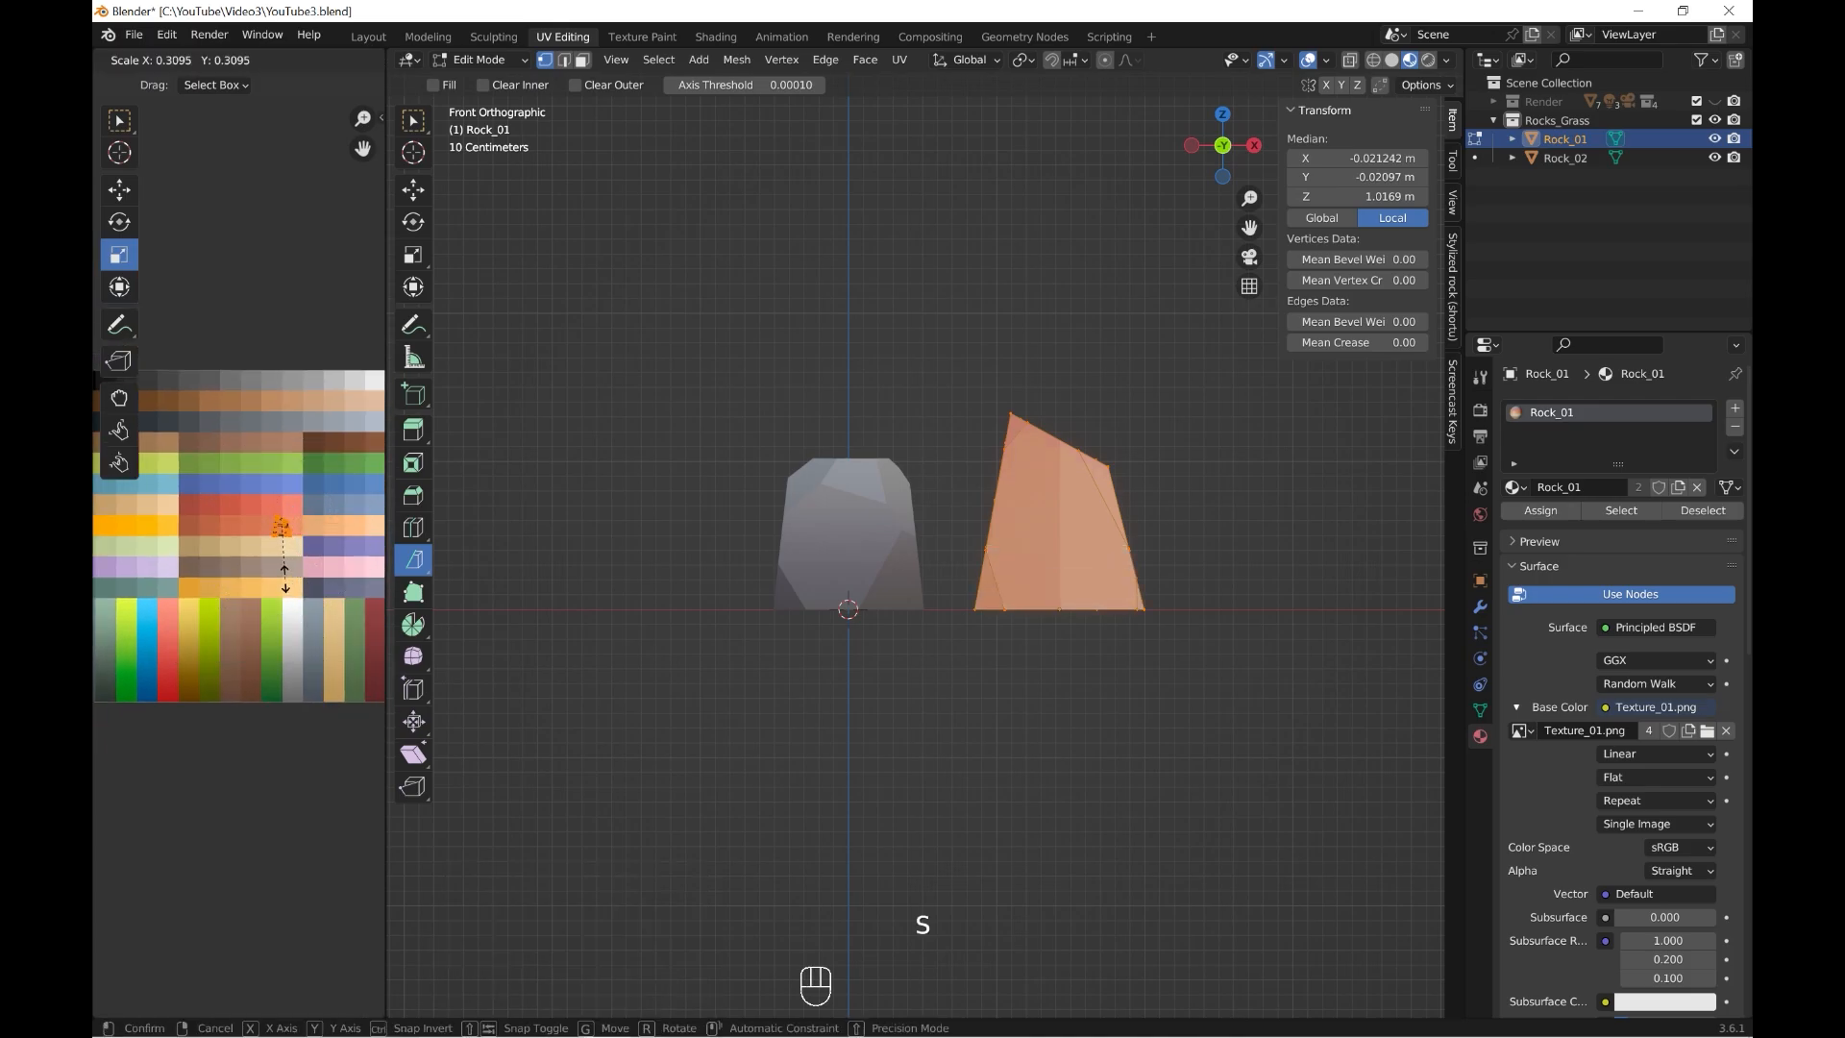
left_click(293, 569)
- Move Rock_01's UVs onto a gray swatch in the texture's top row and shrink them to fit inside it
left_click_drag(294, 521, 241, 425)
scroll(202, 438, "up", 4)
scroll(298, 615, "down", 2)
left_click(242, 421)
key("s")
left_click(298, 459)
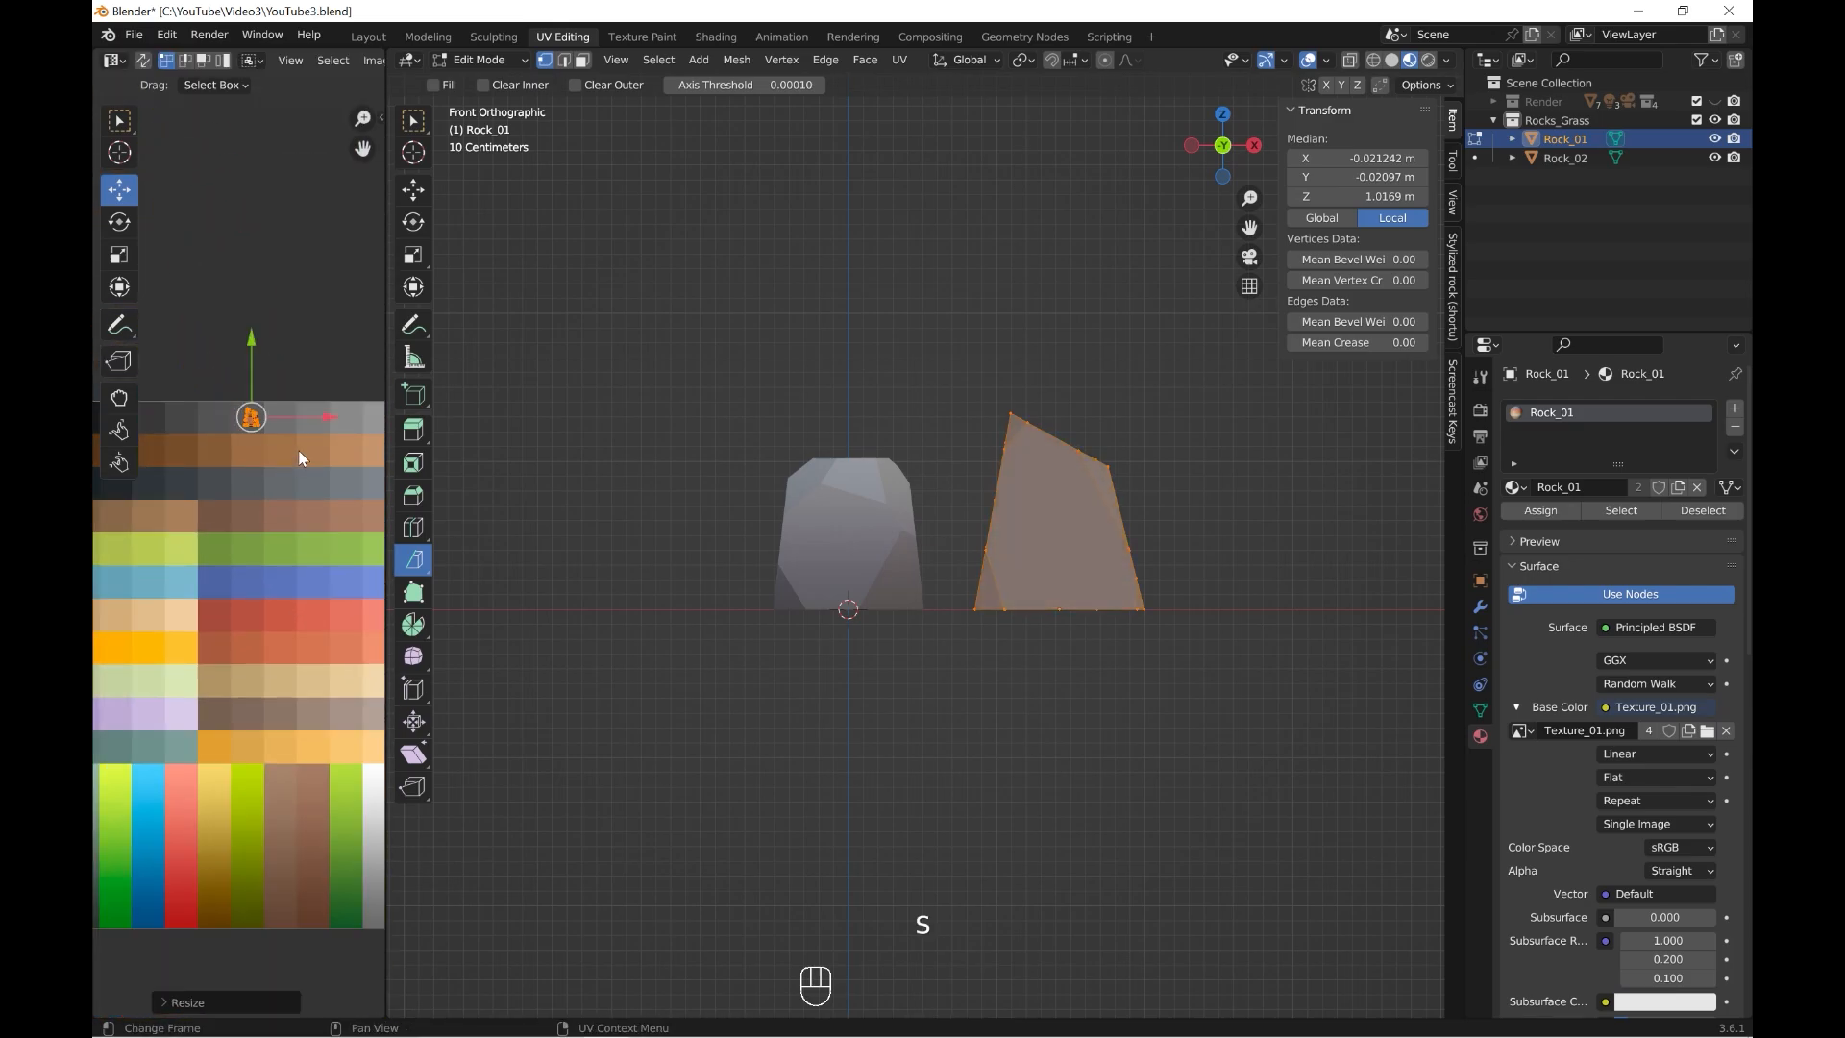
- Return to Object Mode and compare the gray shades of Rock_01 and Rock_02
left_click(498, 65)
left_click(482, 75)
middle_click_drag(1189, 809, 924, 592)
left_click(896, 603)
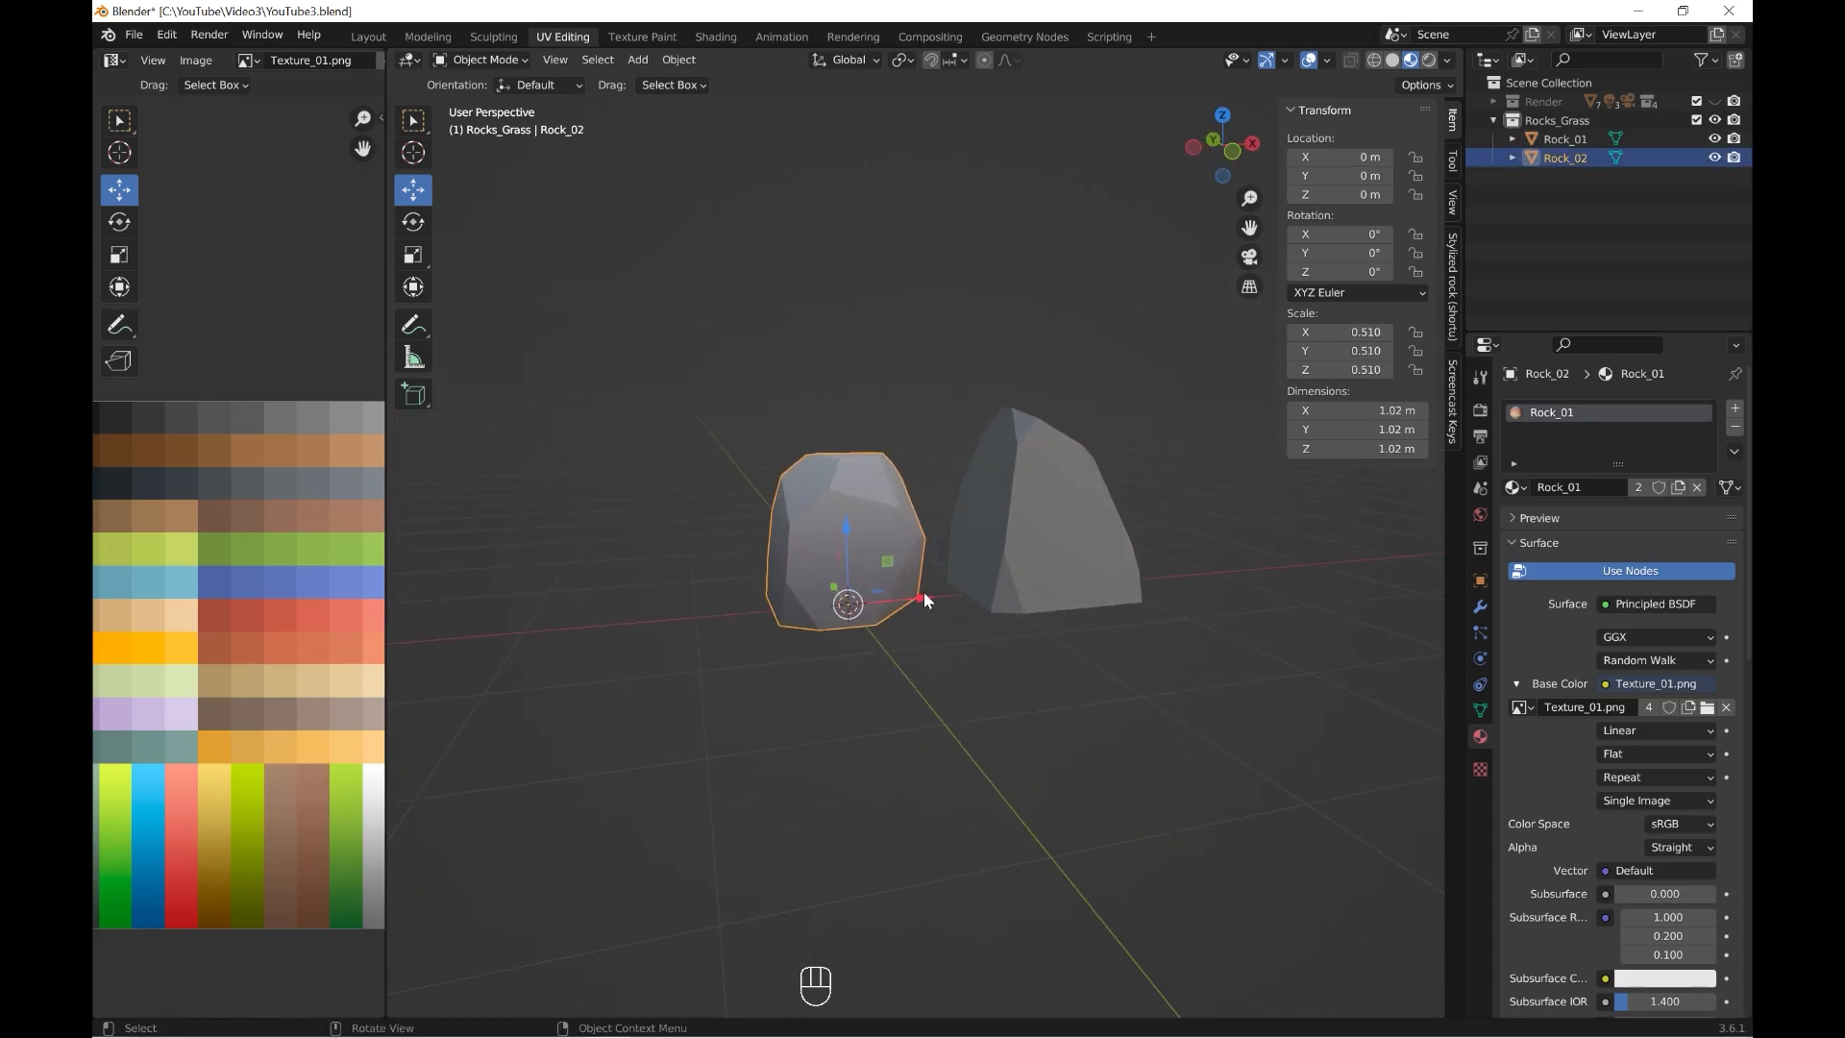
middle_click_drag(869, 533, 1068, 543)
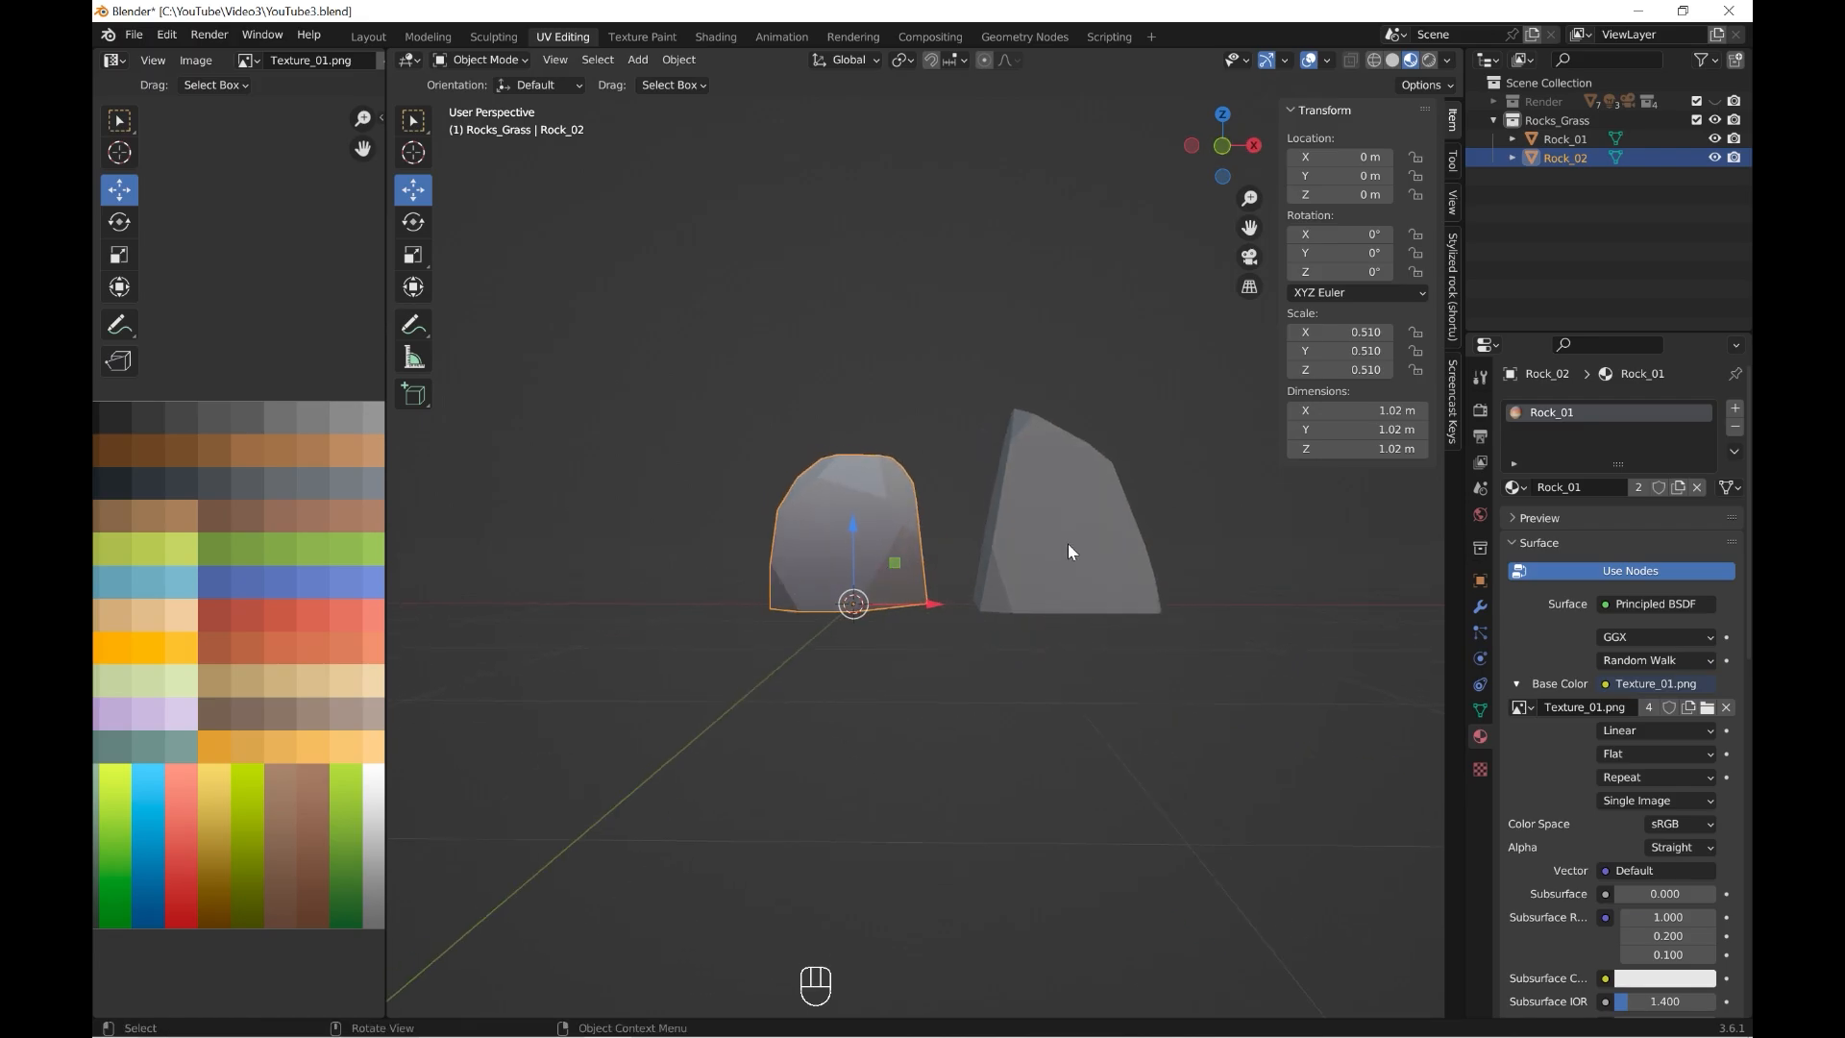
- Reopen Rock_01 in Edit Mode from the front view and move its UVs onto the gray gradient strip in the texture's lower corner
left_click(1089, 533)
key("grave")
left_click(988, 448)
left_click(480, 59)
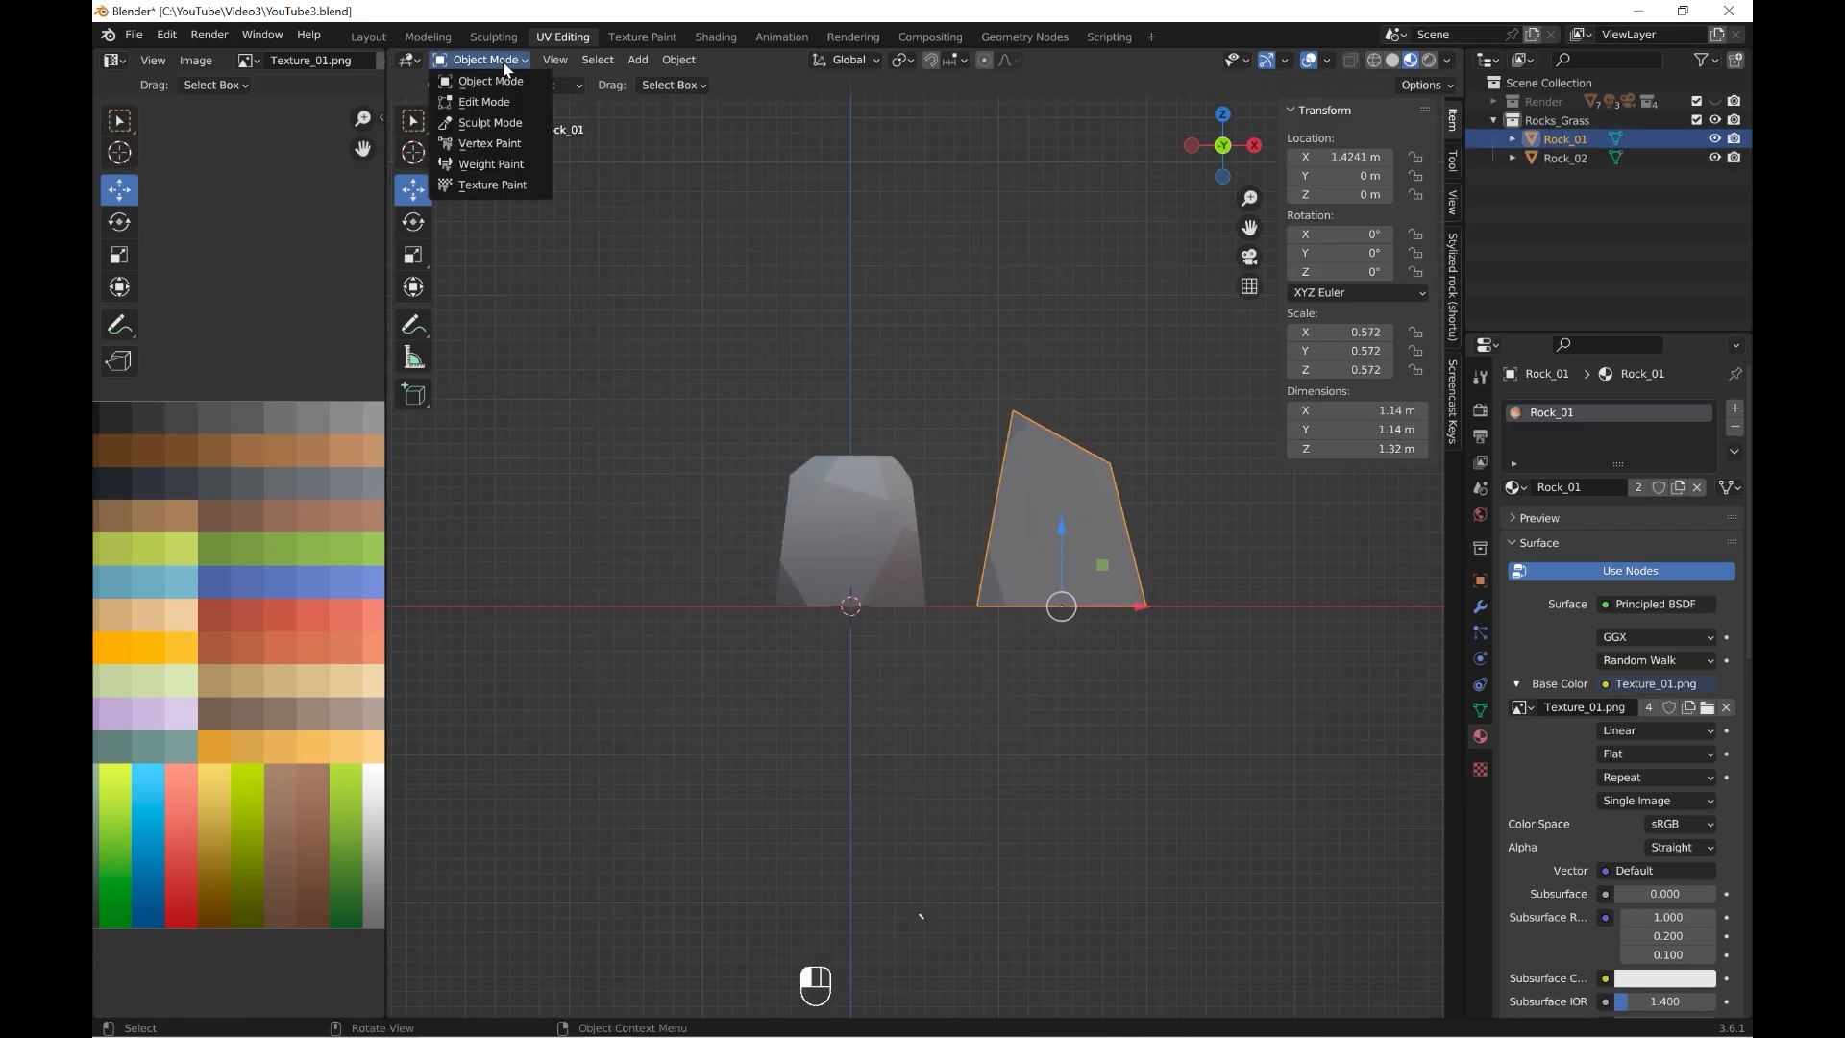
left_click(483, 100)
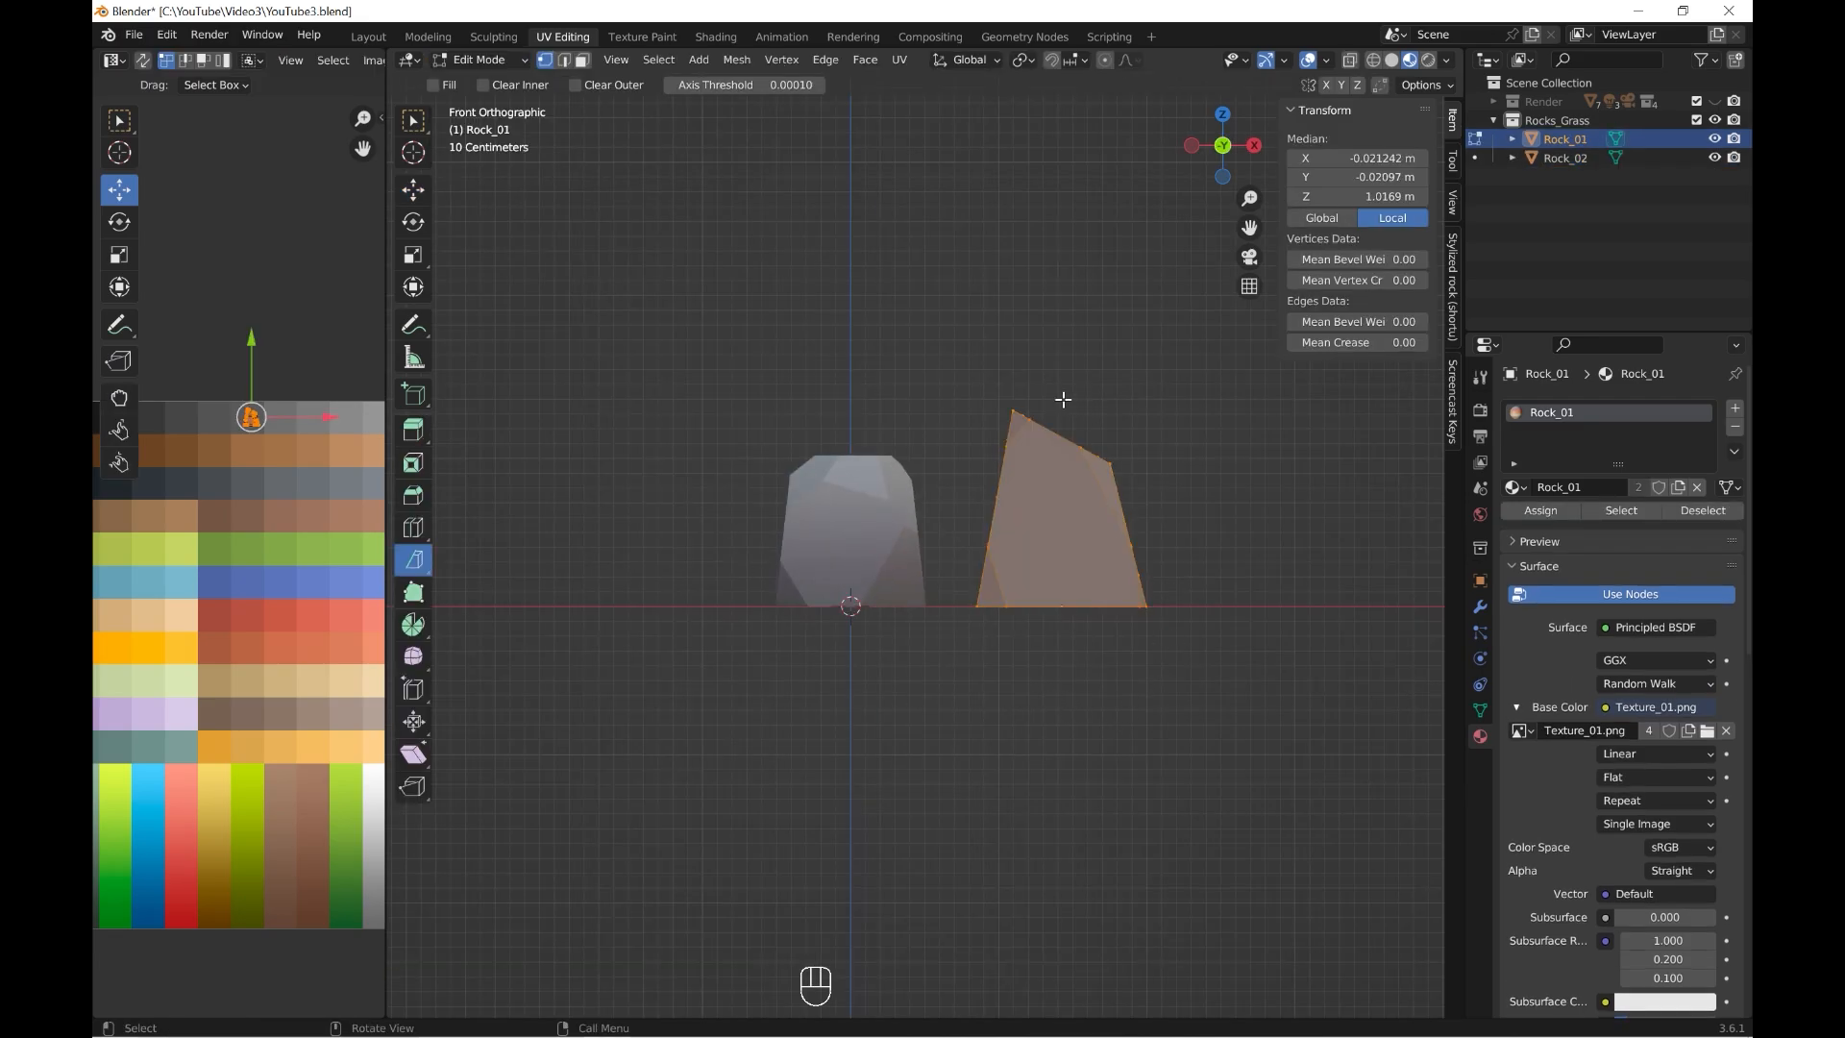
scroll(269, 576, "down", 2)
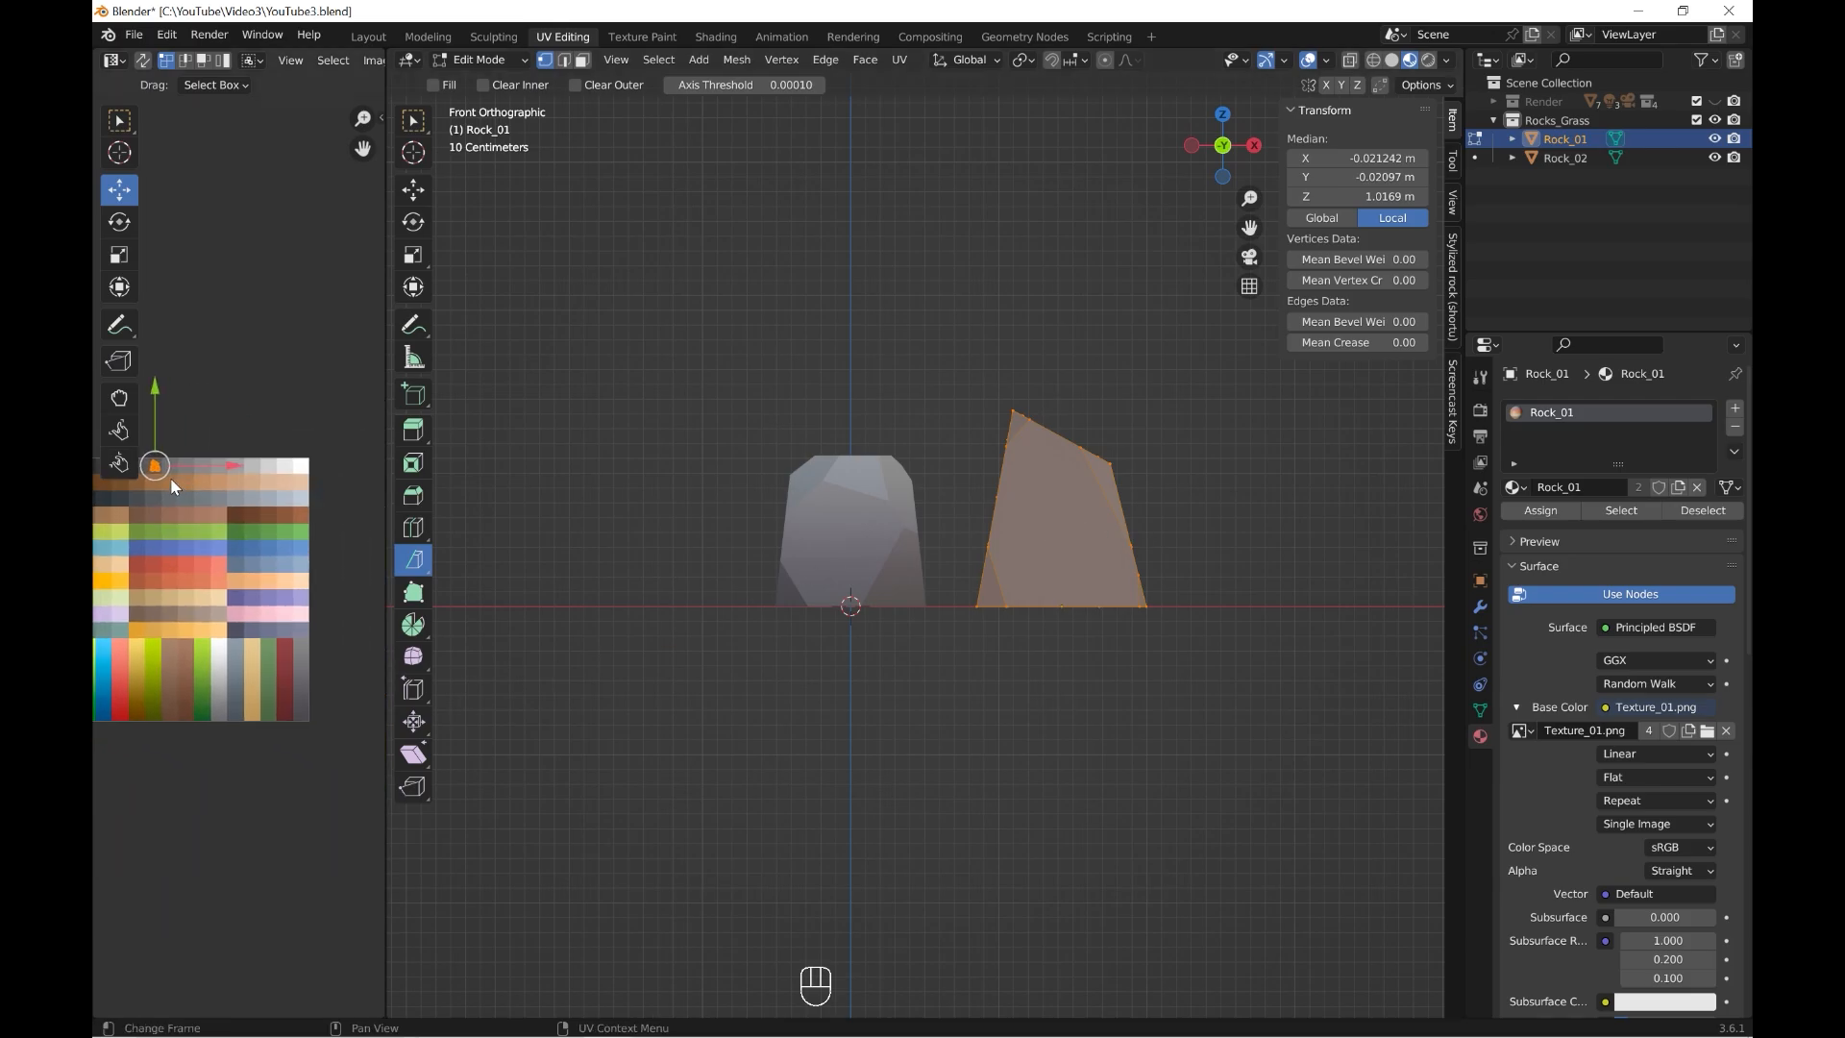
left_click_drag(171, 479, 305, 708)
scroll(219, 620, "up", 3)
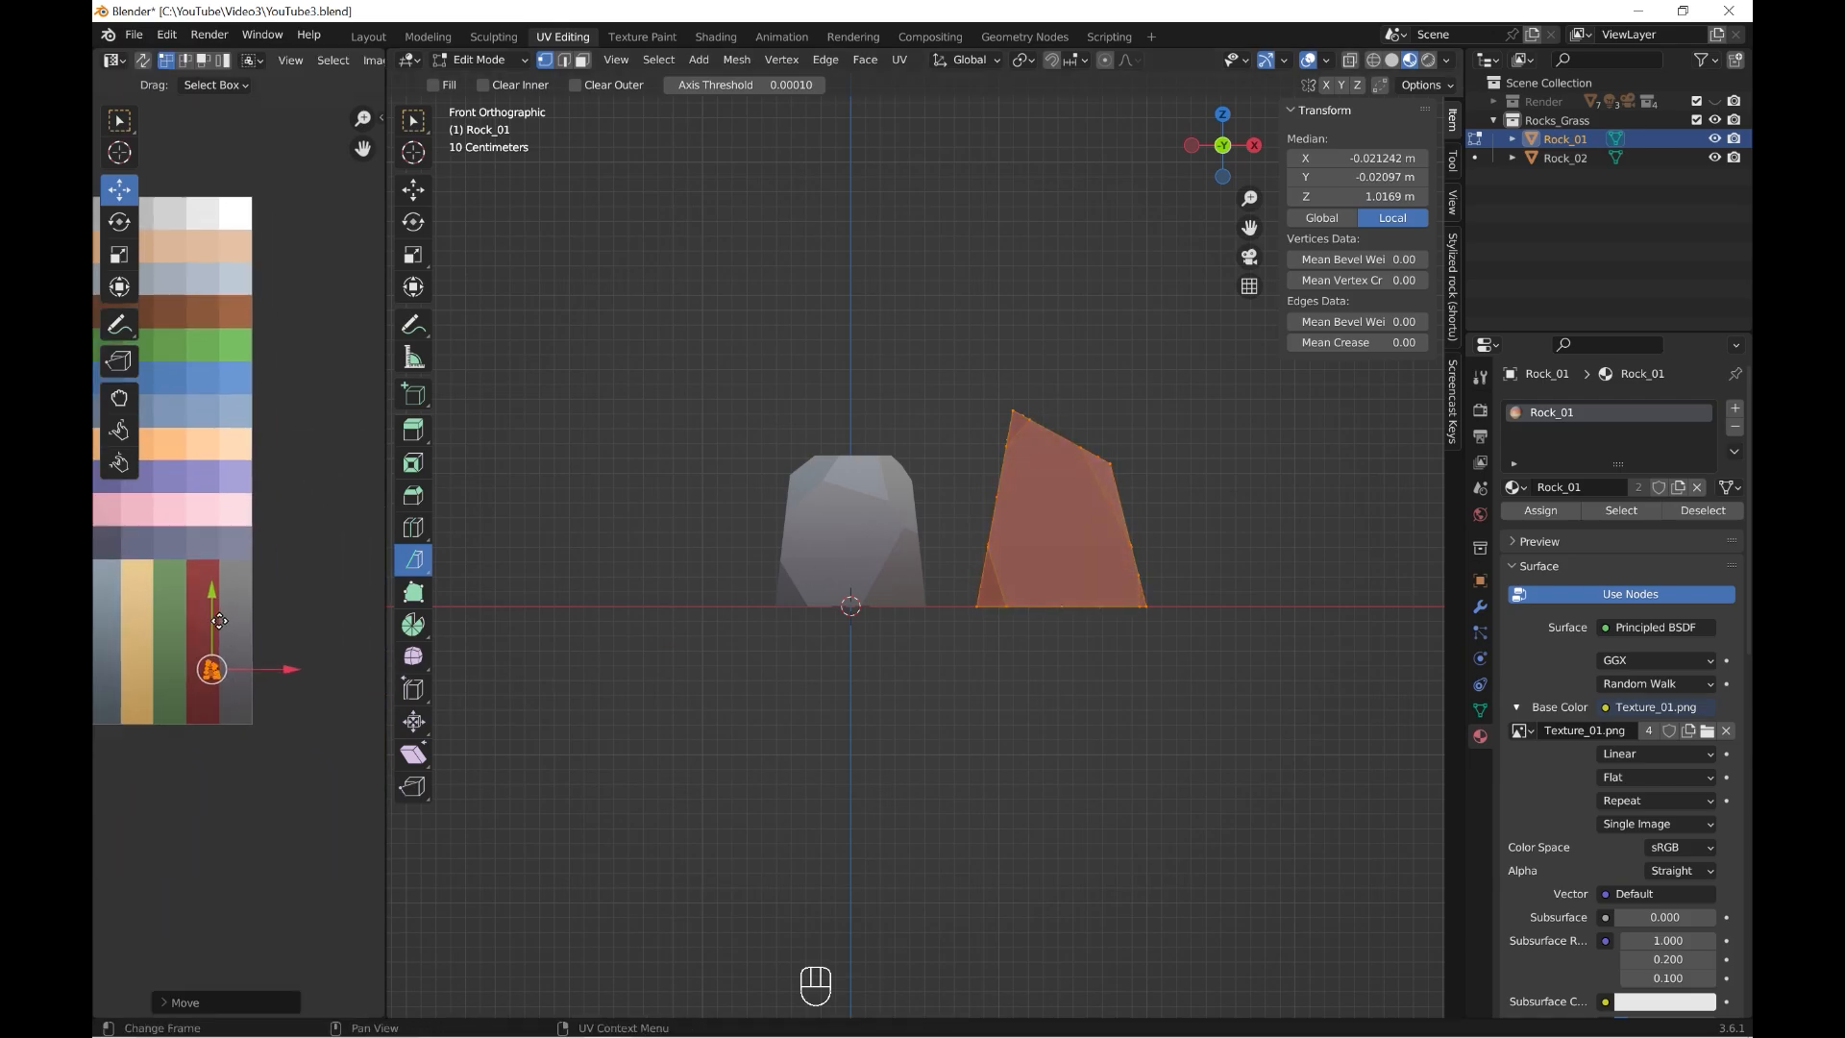
left_click_drag(212, 669, 232, 648)
- Stretch Rock_01's UVs vertically along the gray gradient strip, center them on it and shrink them slightly to fit inside
left_click(127, 260)
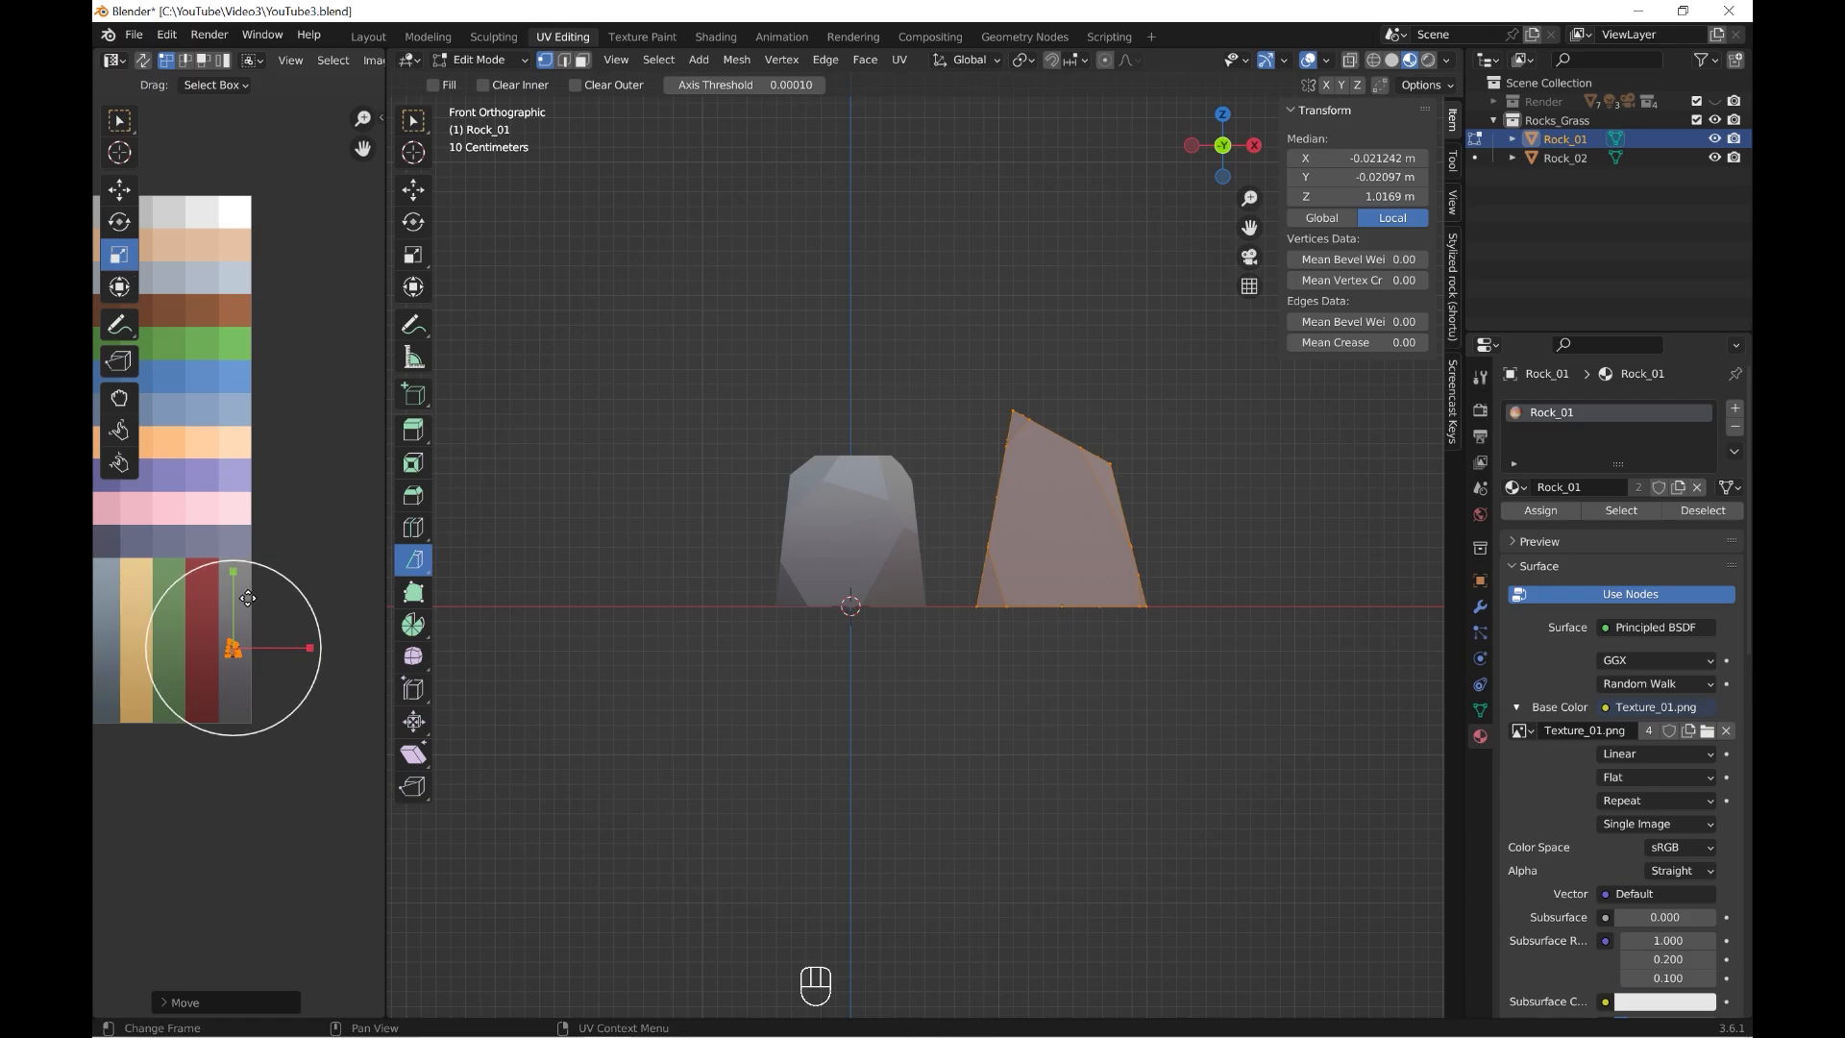
left_click_drag(232, 573, 223, 244)
scroll(238, 557, "up", 3)
left_click_drag(228, 661, 231, 613)
left_click_drag(228, 728, 231, 709)
key("s")
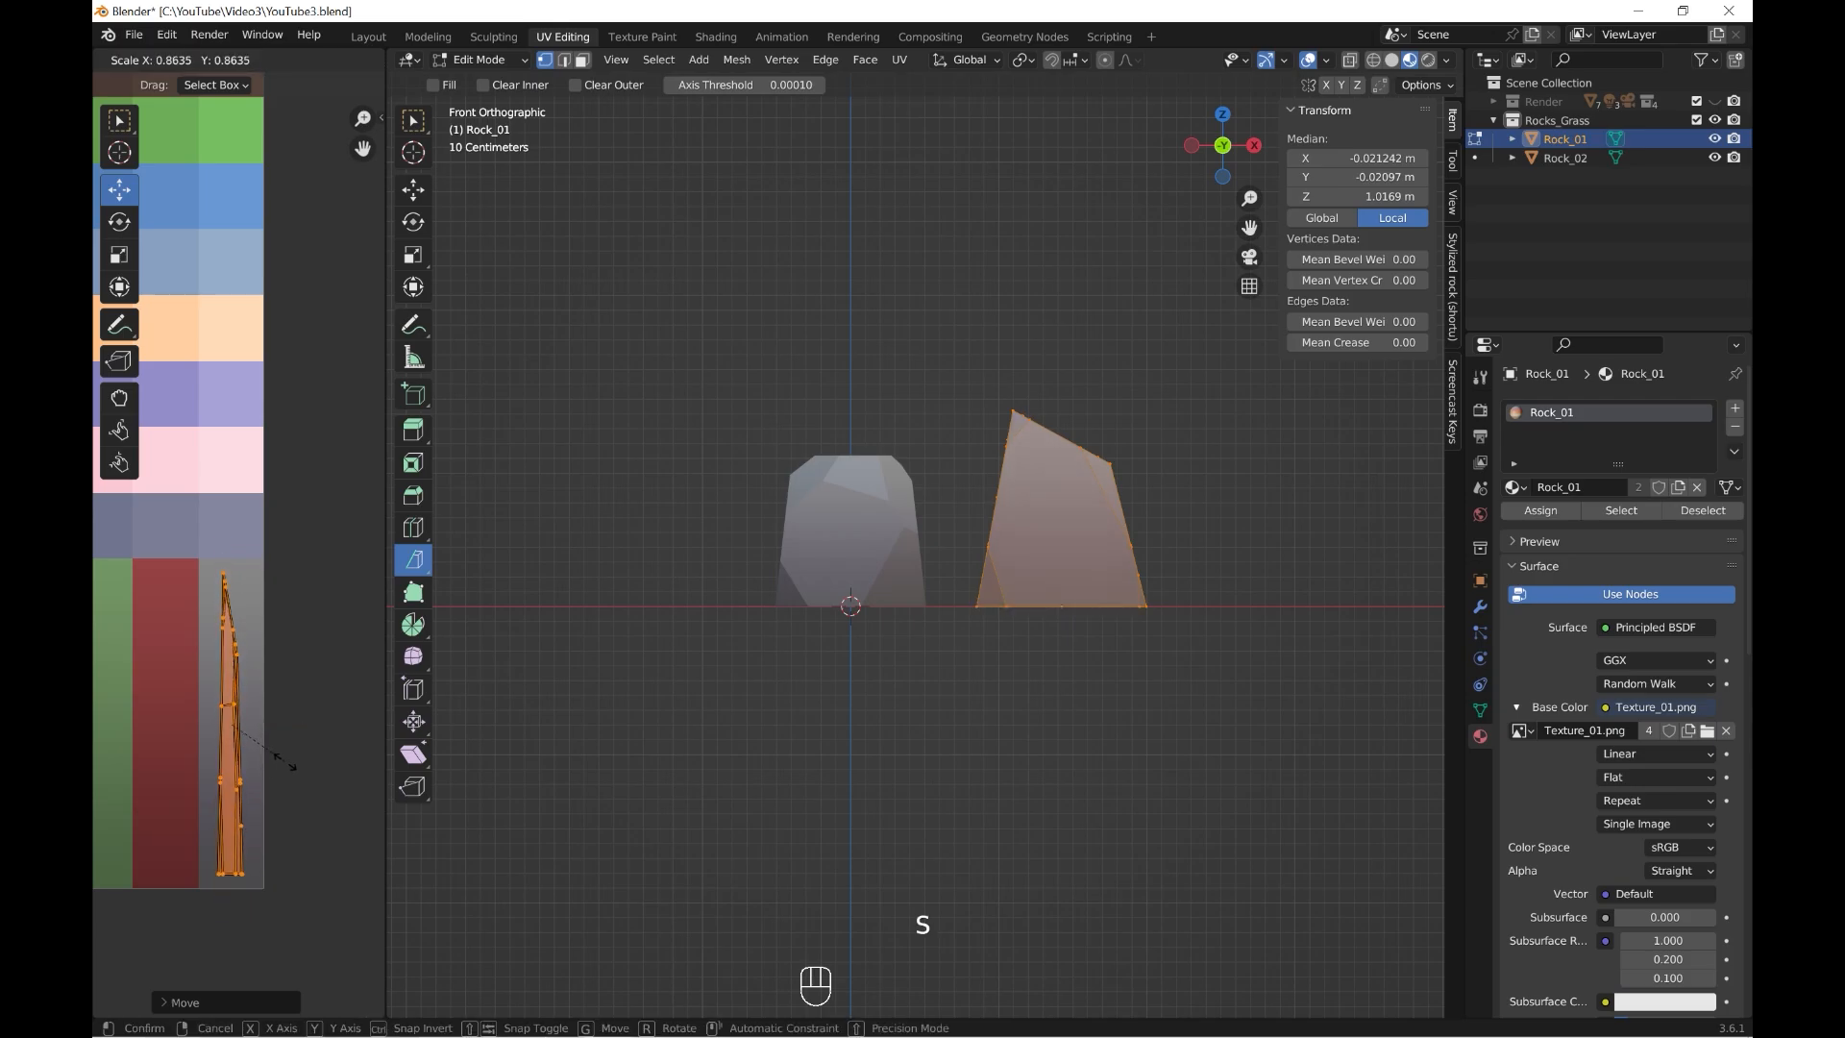
left_click(284, 761)
- Return to Object Mode and apply rotation and scale to both Rock_01 and Rock_02
left_click(500, 59)
left_click(490, 78)
left_click(1038, 676)
scroll(1038, 677, "down", 4)
middle_click_drag(1038, 676, 971, 577)
left_click(990, 538)
left_click(922, 569)
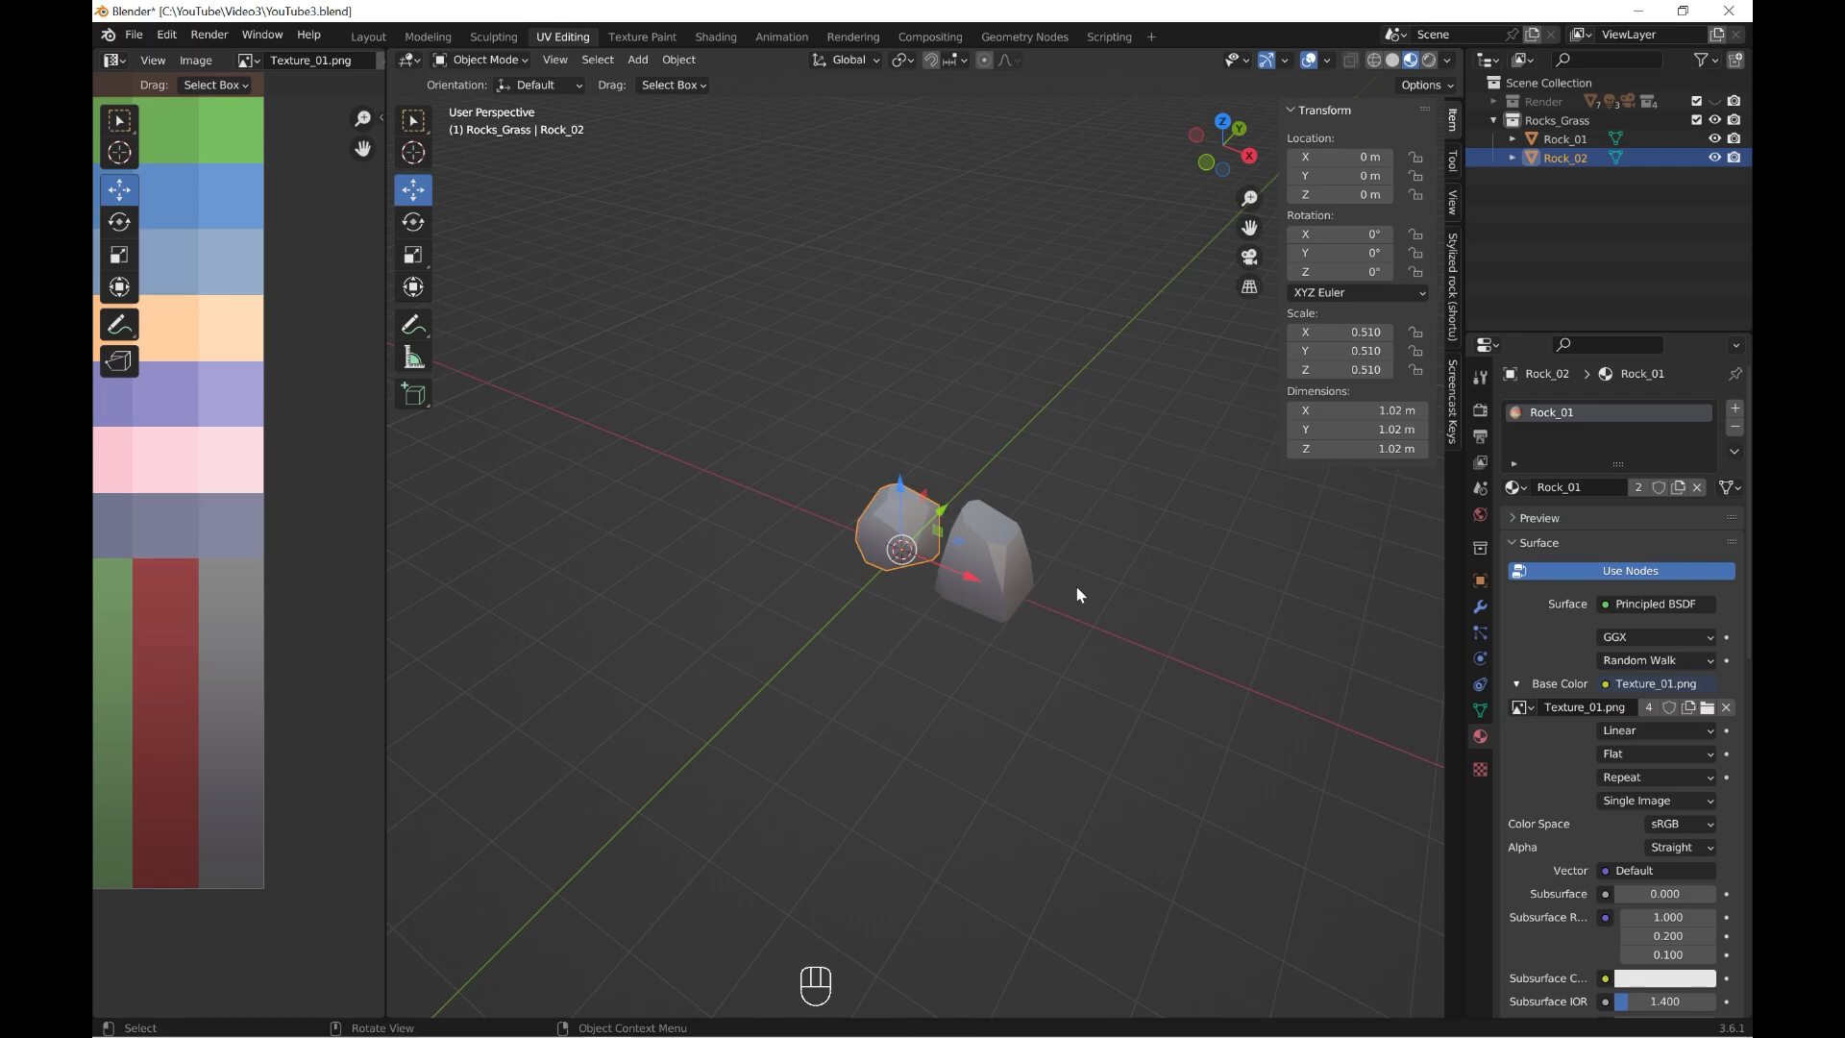
left_click(970, 581)
left_click(932, 560, "shift")
key("ctrl+a")
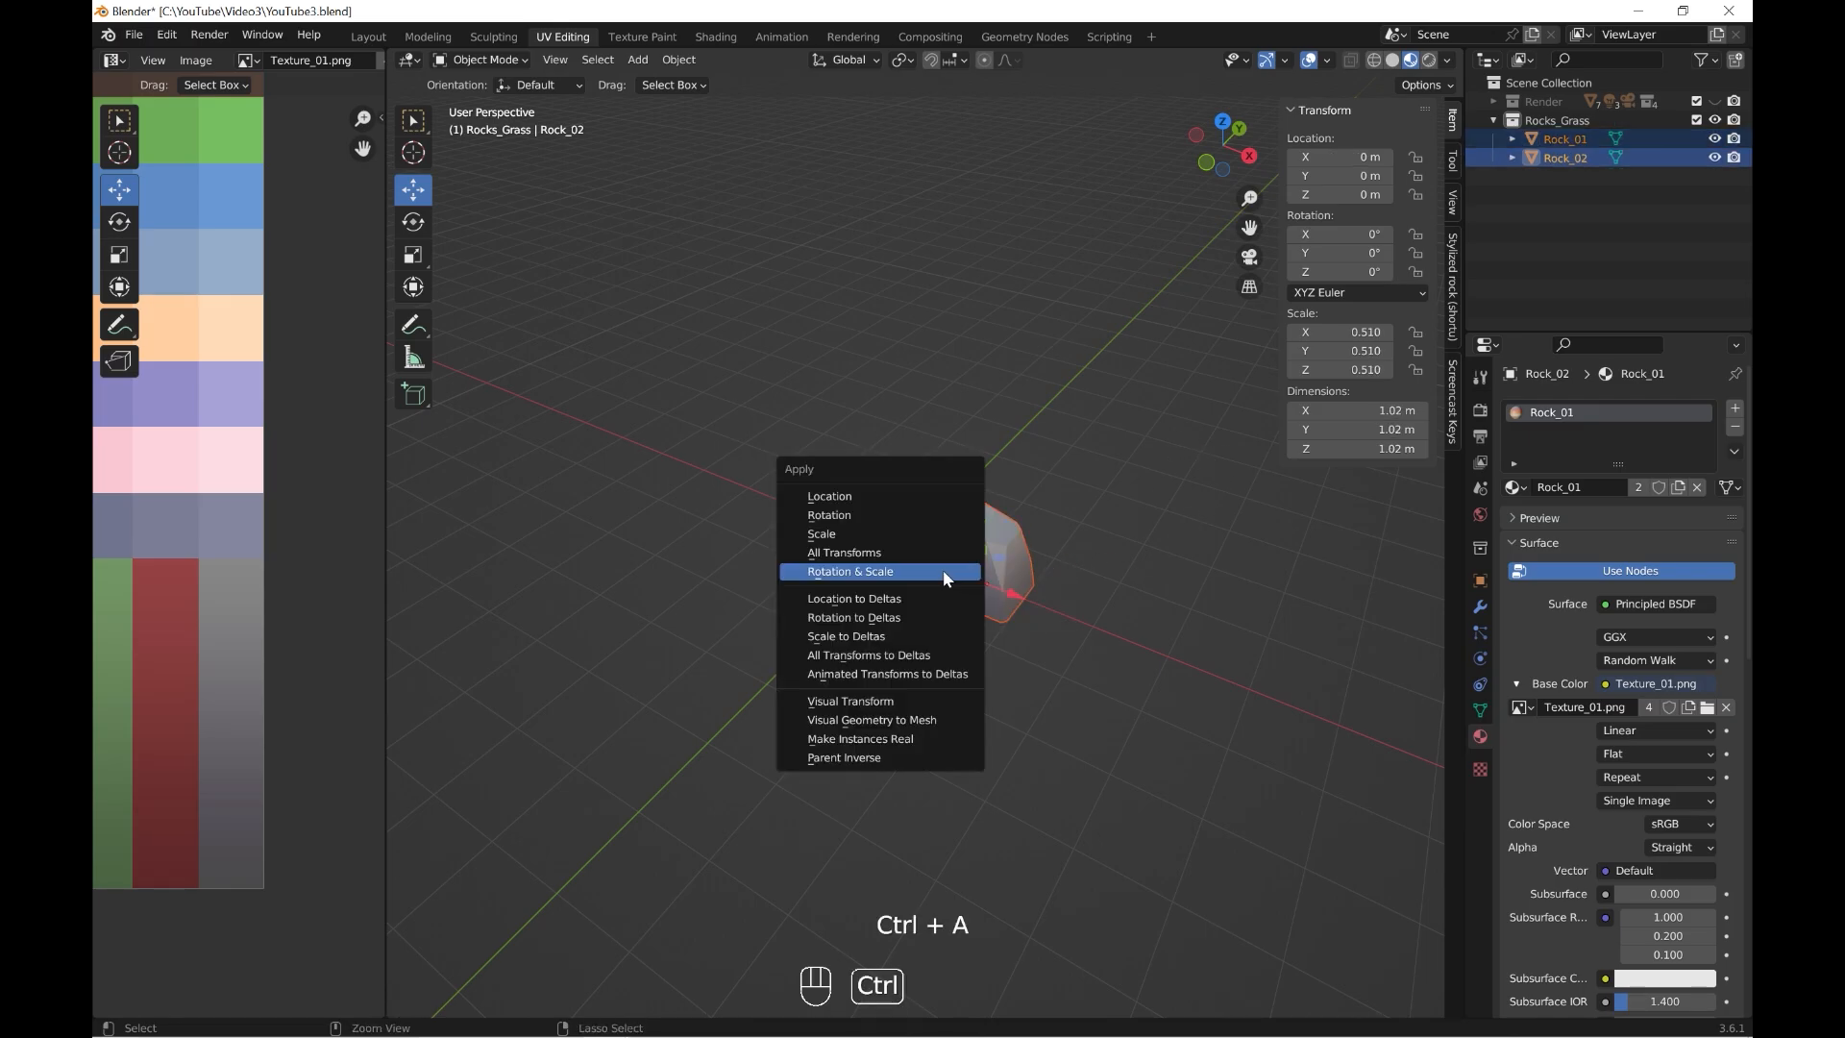
left_click(851, 571)
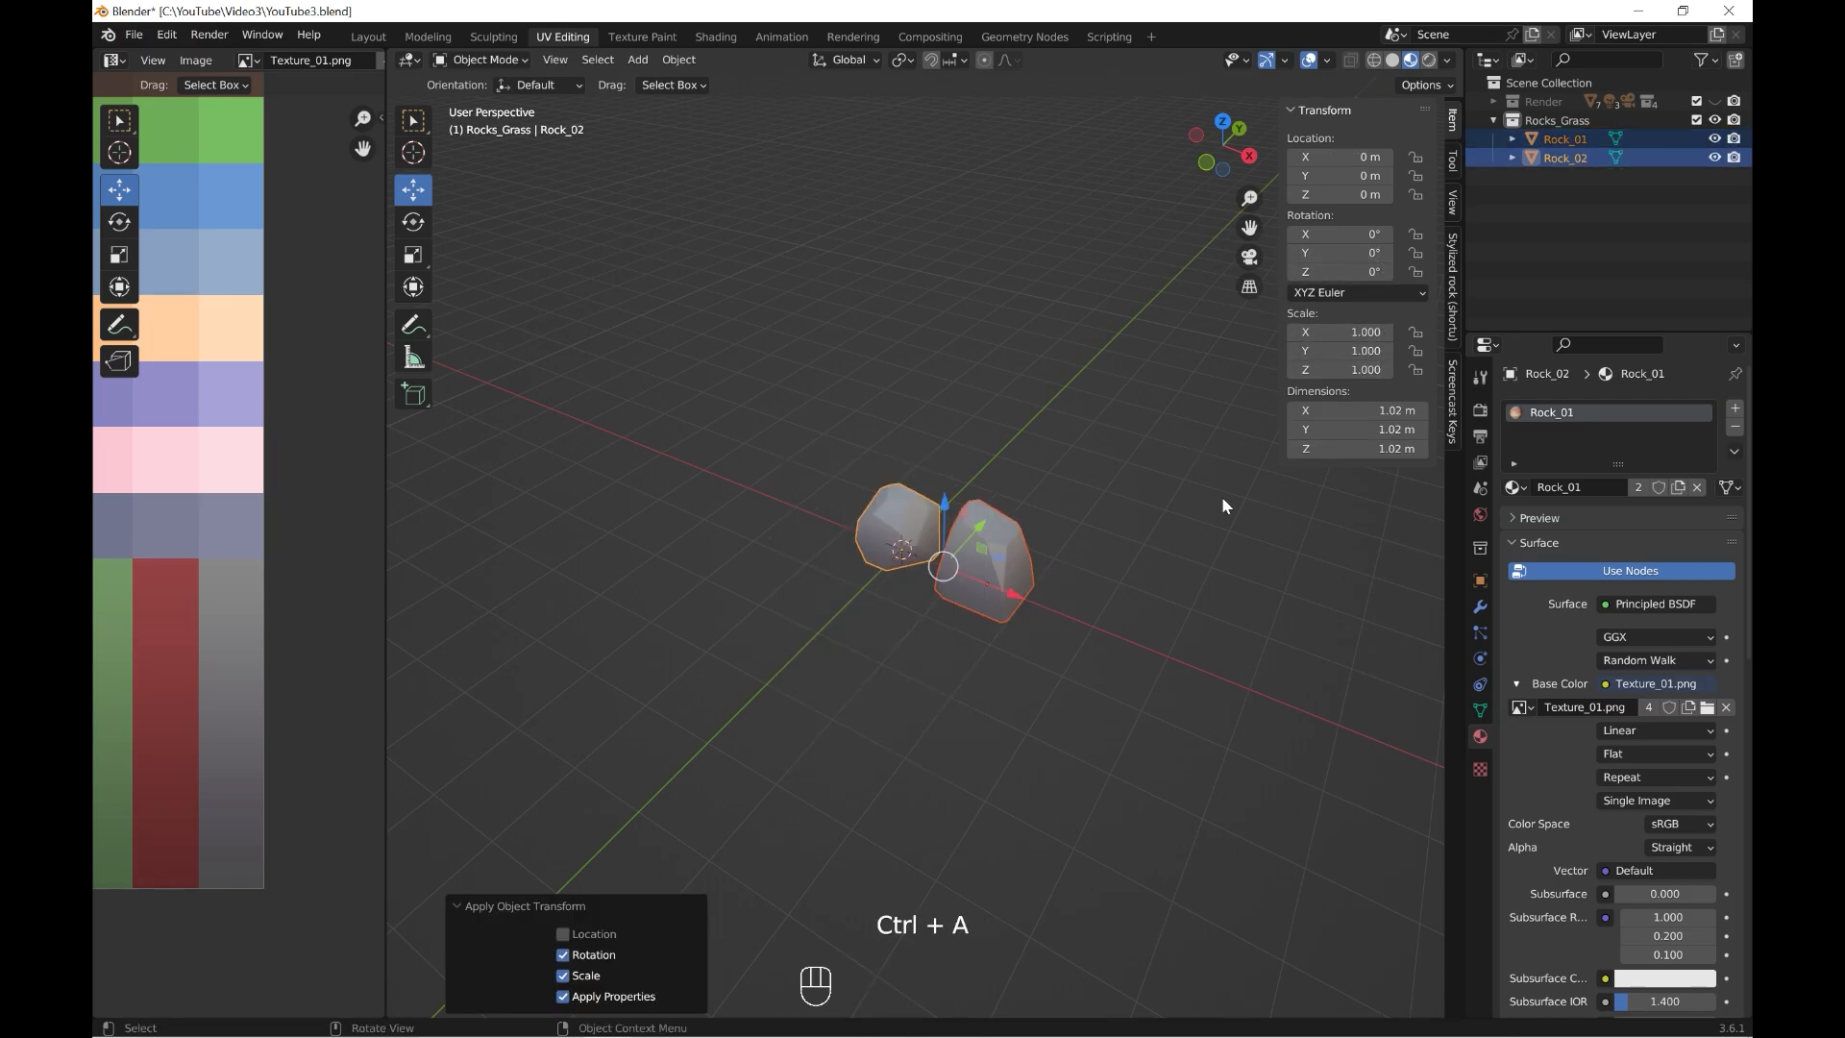
- Move both rocks about 2.82 m along X and hide them, with the view set to front
left_click_drag(1012, 593, 1223, 592)
key("grave")
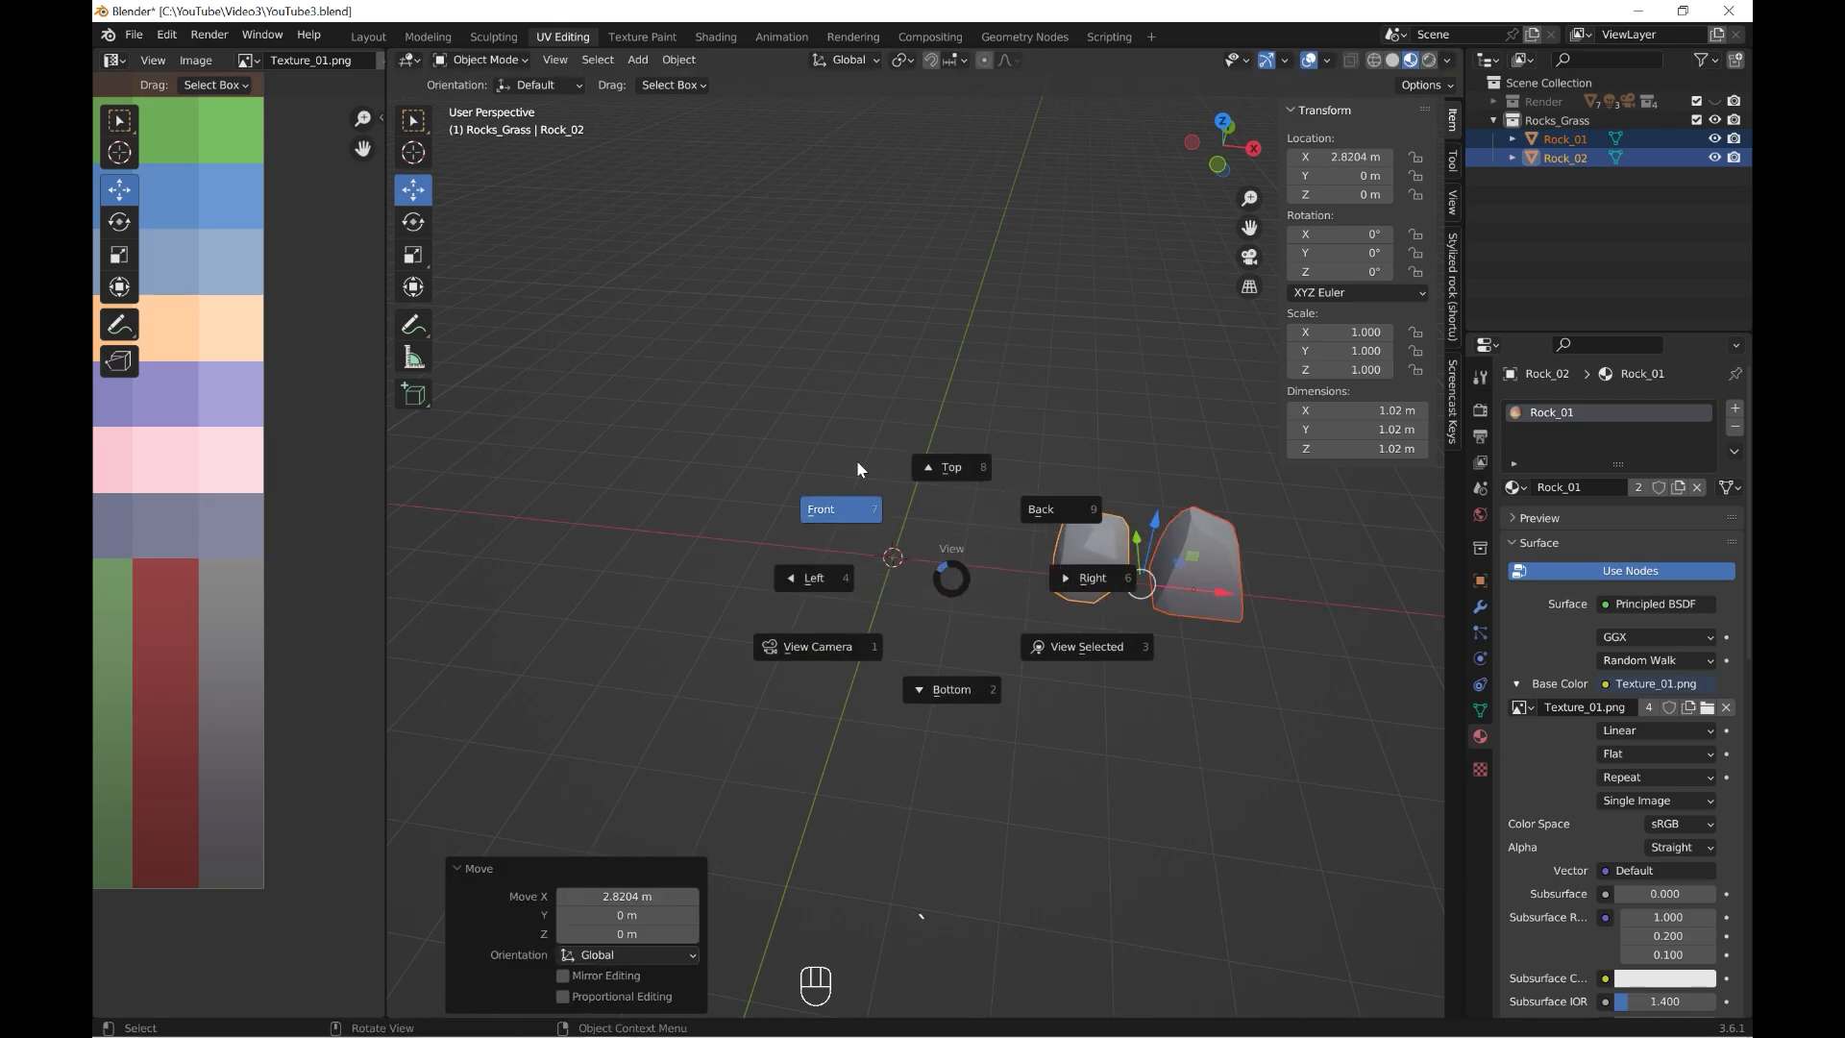
left_click(857, 464)
key("h")
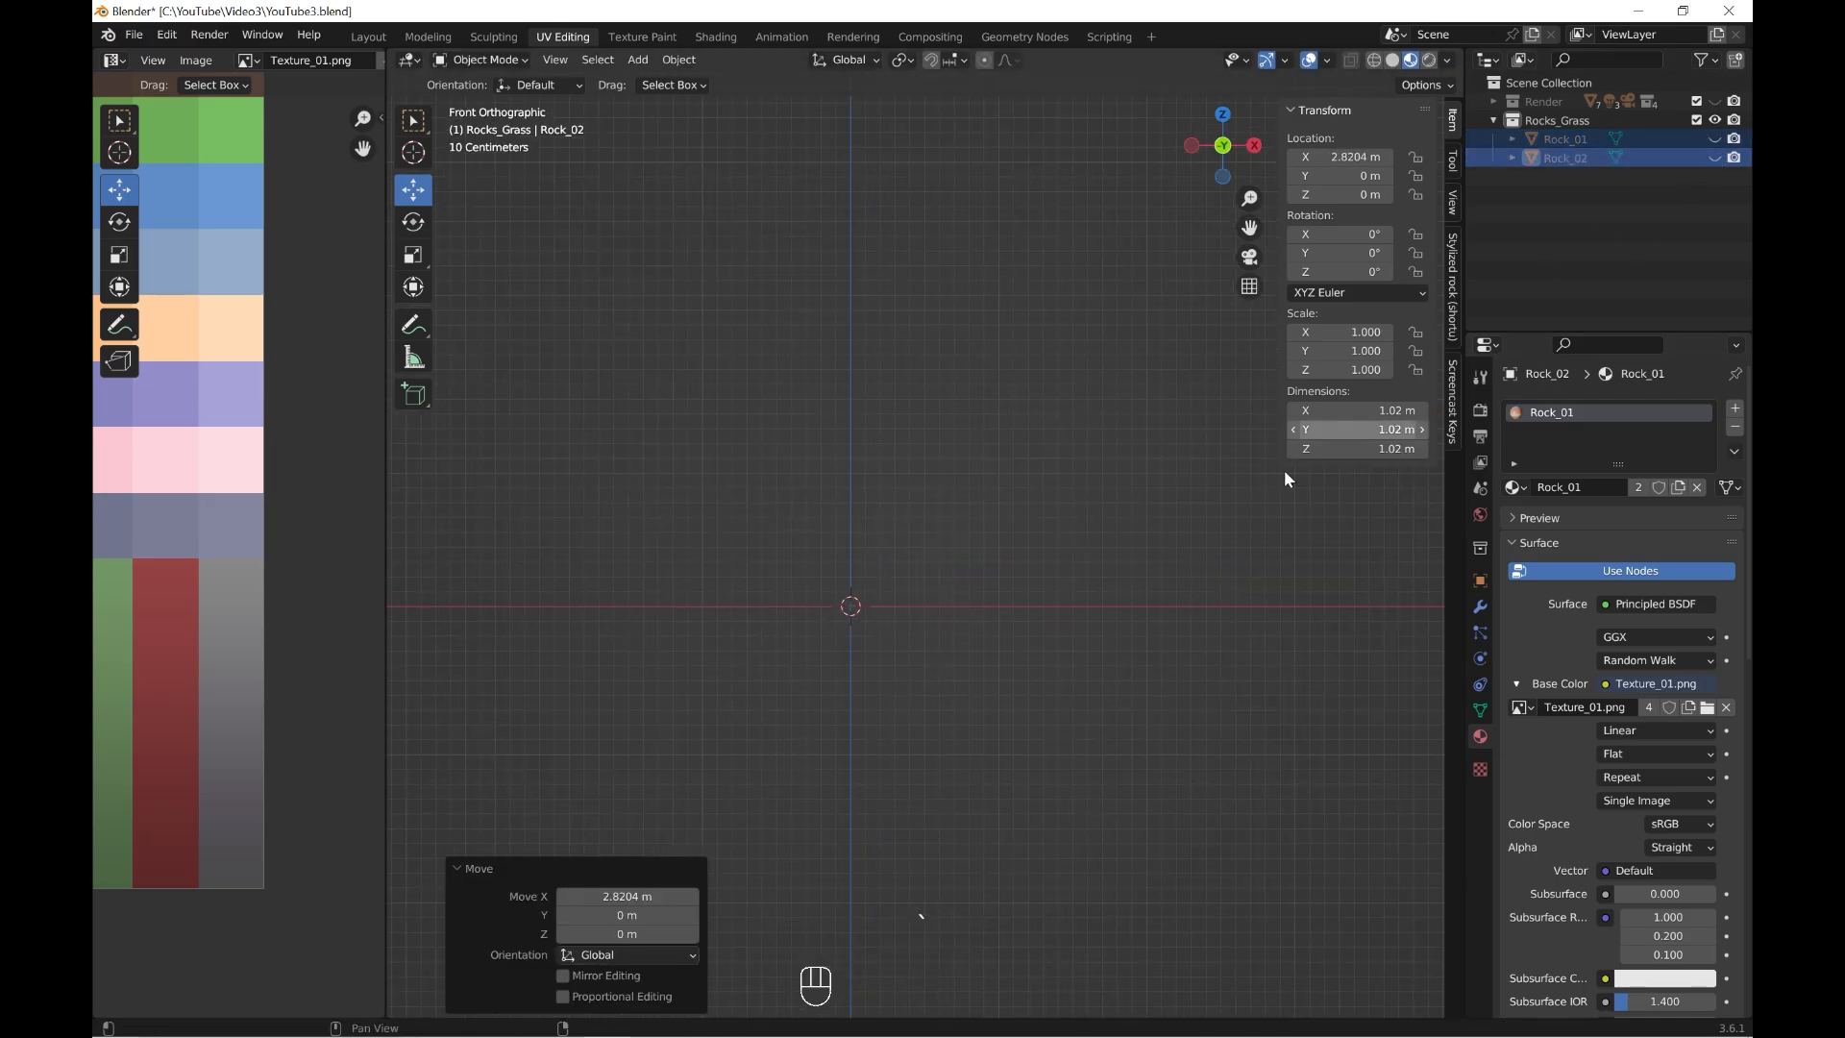
- Add a 2 m cube and set its Z location to 1 m
key("shift+a")
mouse_move(851, 579)
left_click(963, 601)
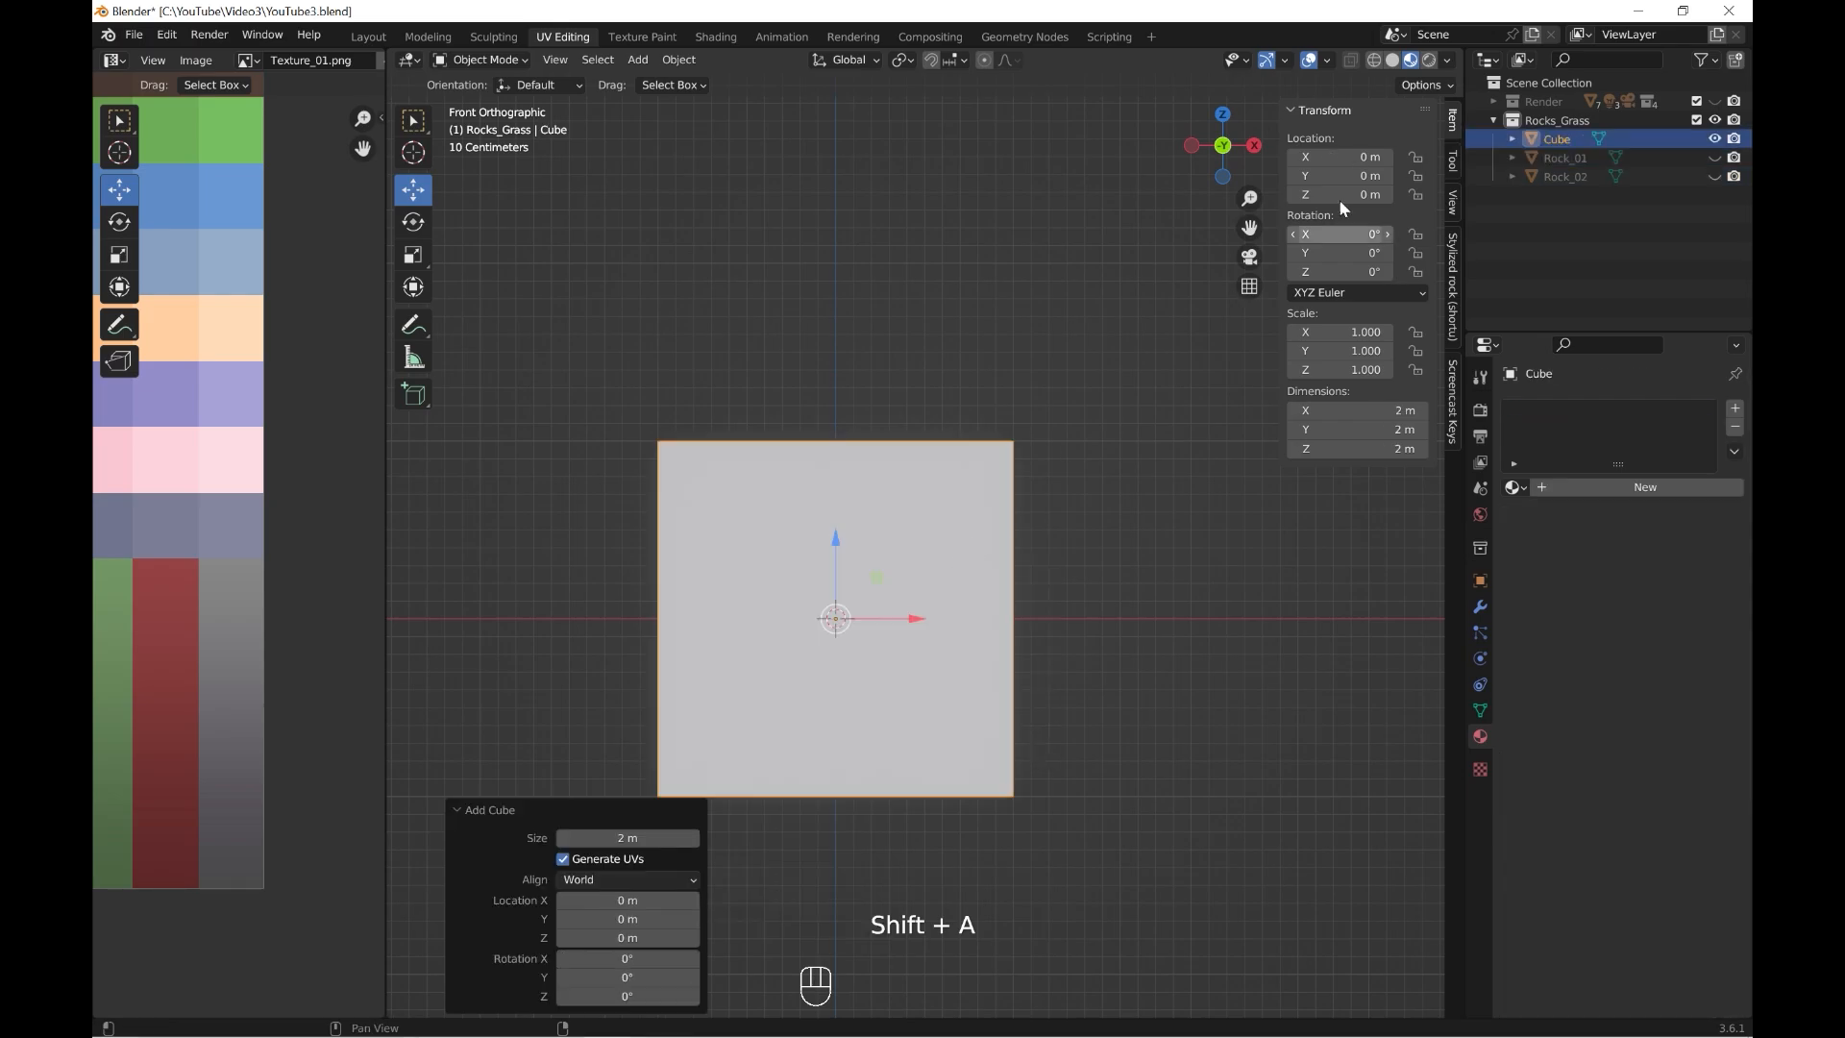
type("1")
key("Return")
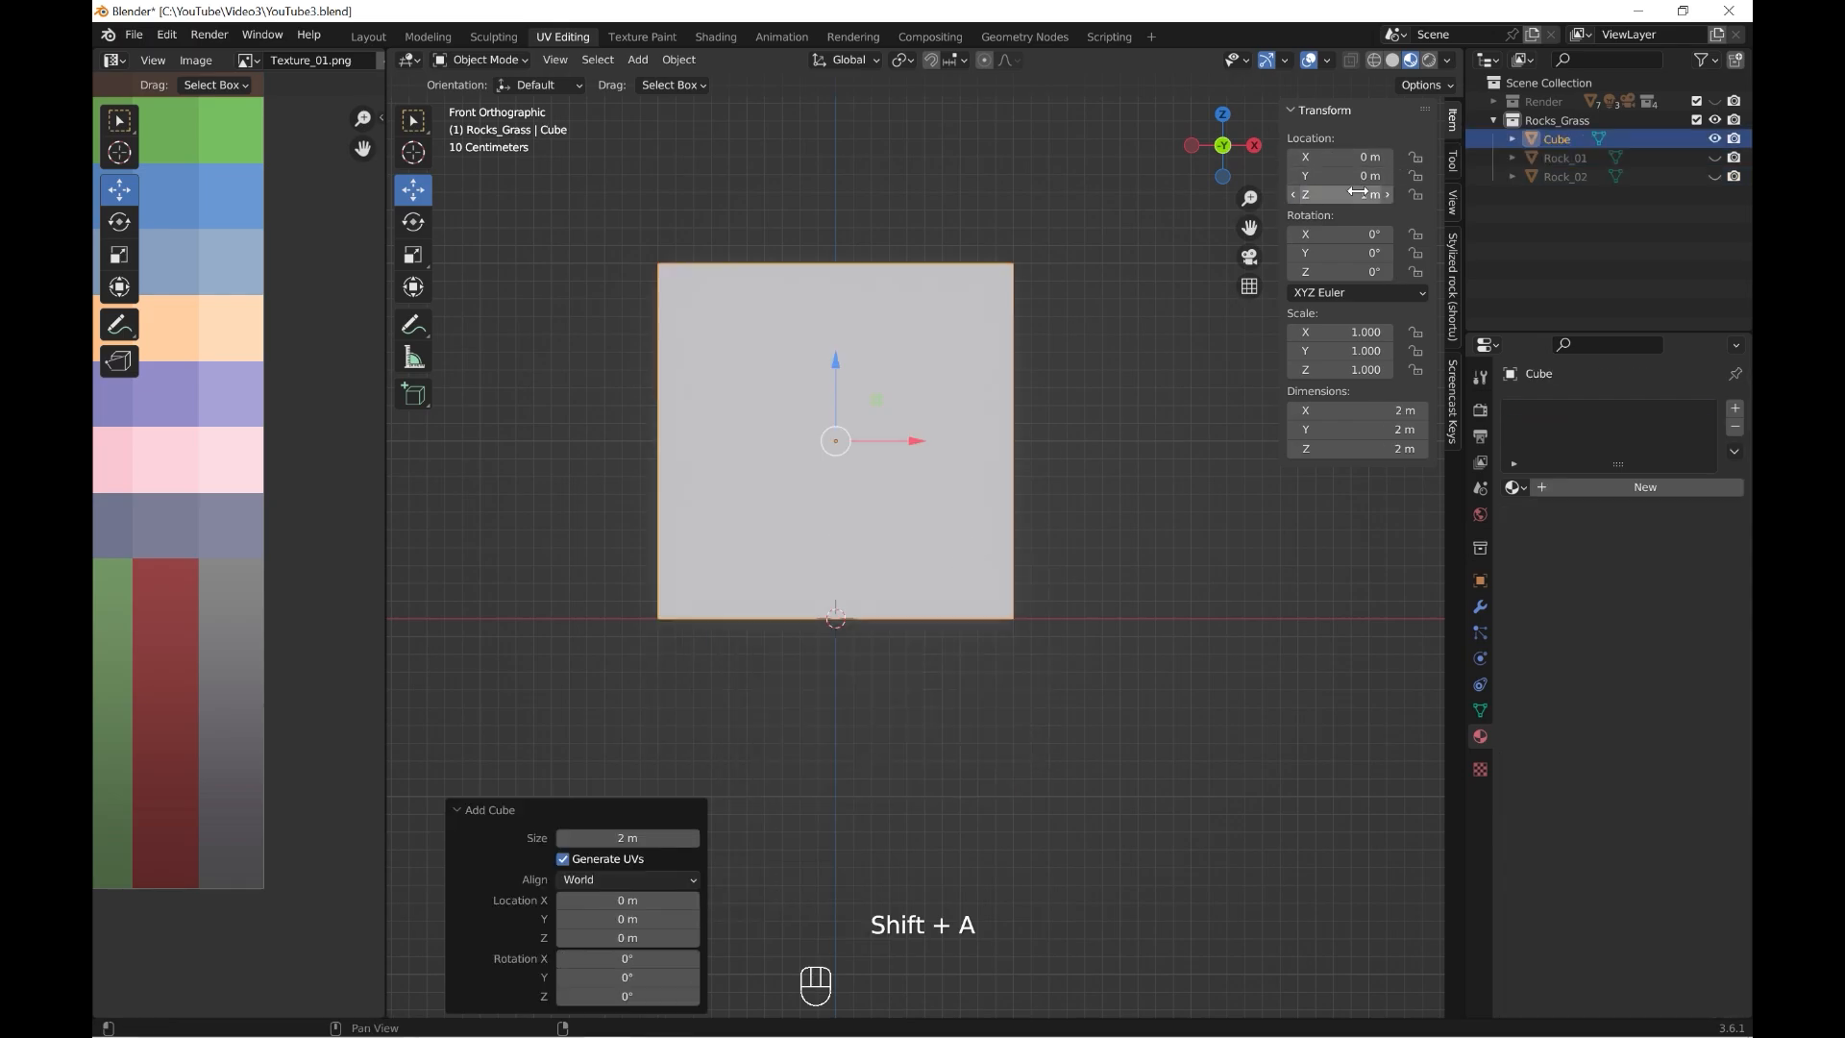
- Set the cube's origin to the 3D cursor and scale the cube down to about 0.22 m per side
left_click(680, 60)
mouse_move(740, 103)
left_click(961, 145)
key("s")
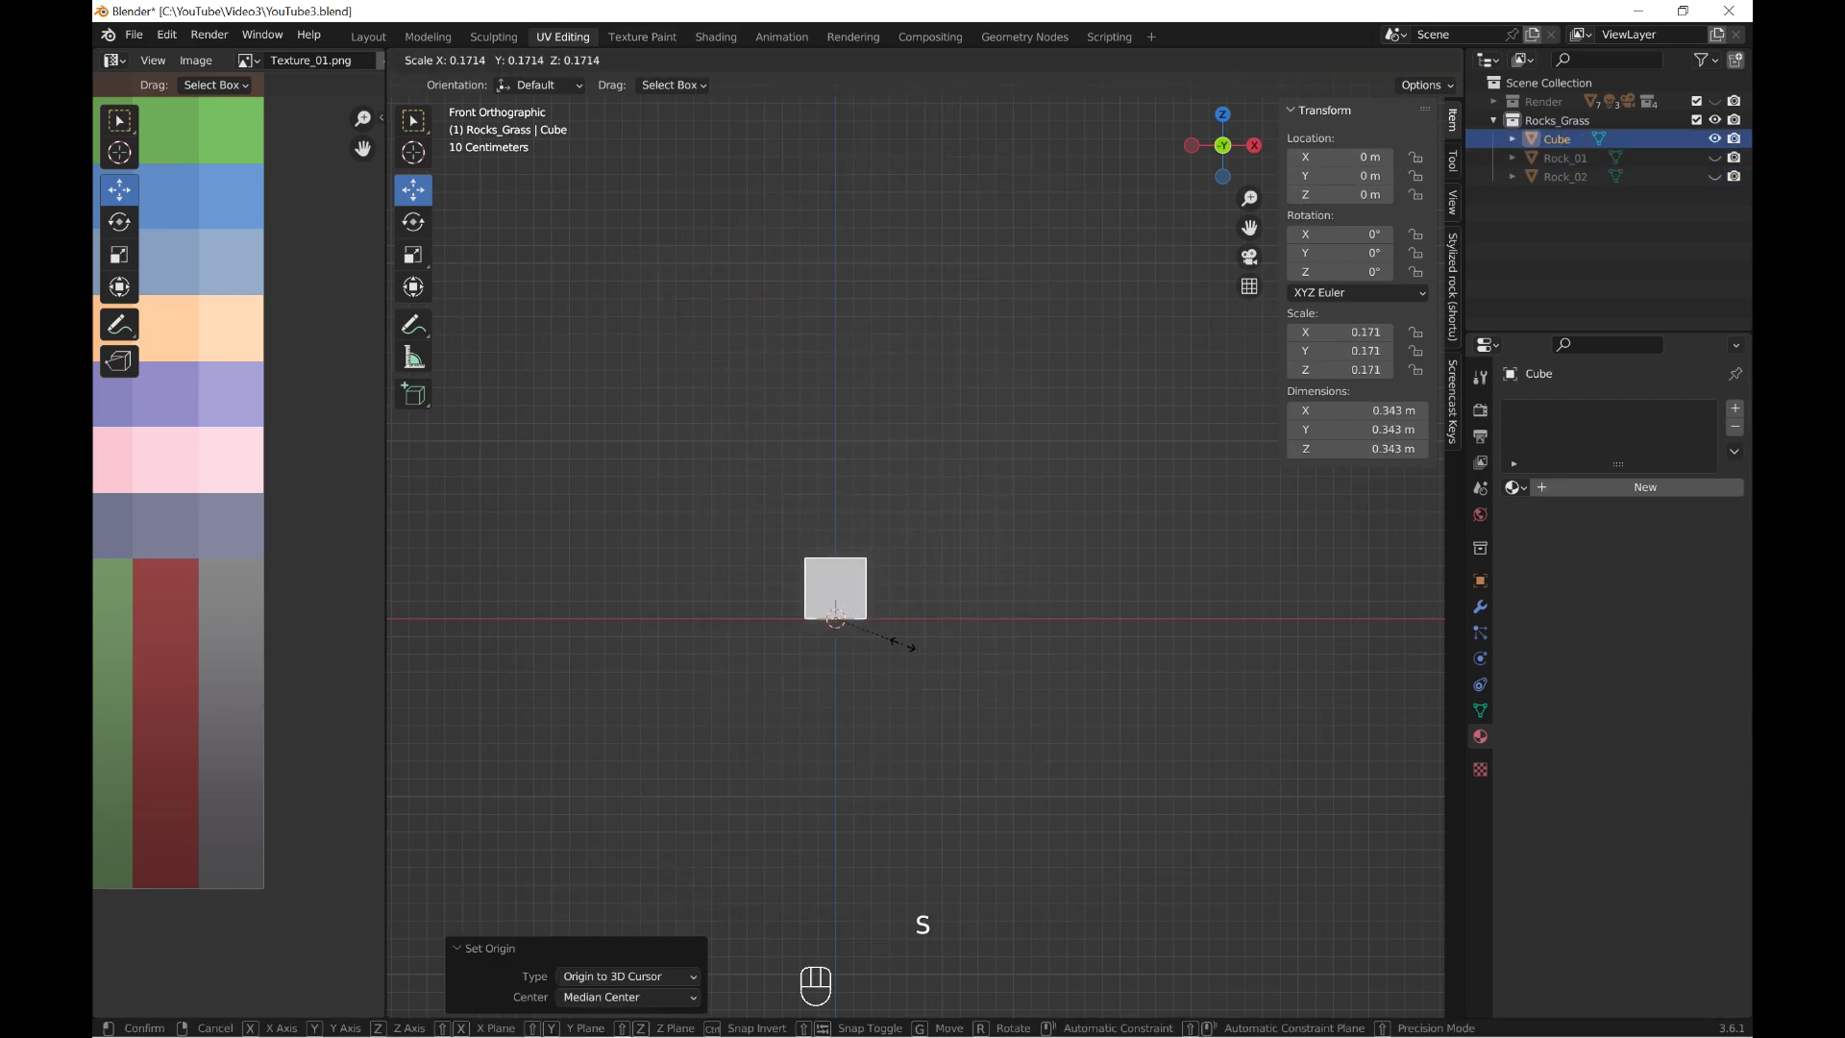
left_click(902, 644)
key("s")
left_click(971, 700)
- Edit the cube in wireframe shading and taper it by scaling its top vertices by about 0.274
left_click(486, 62)
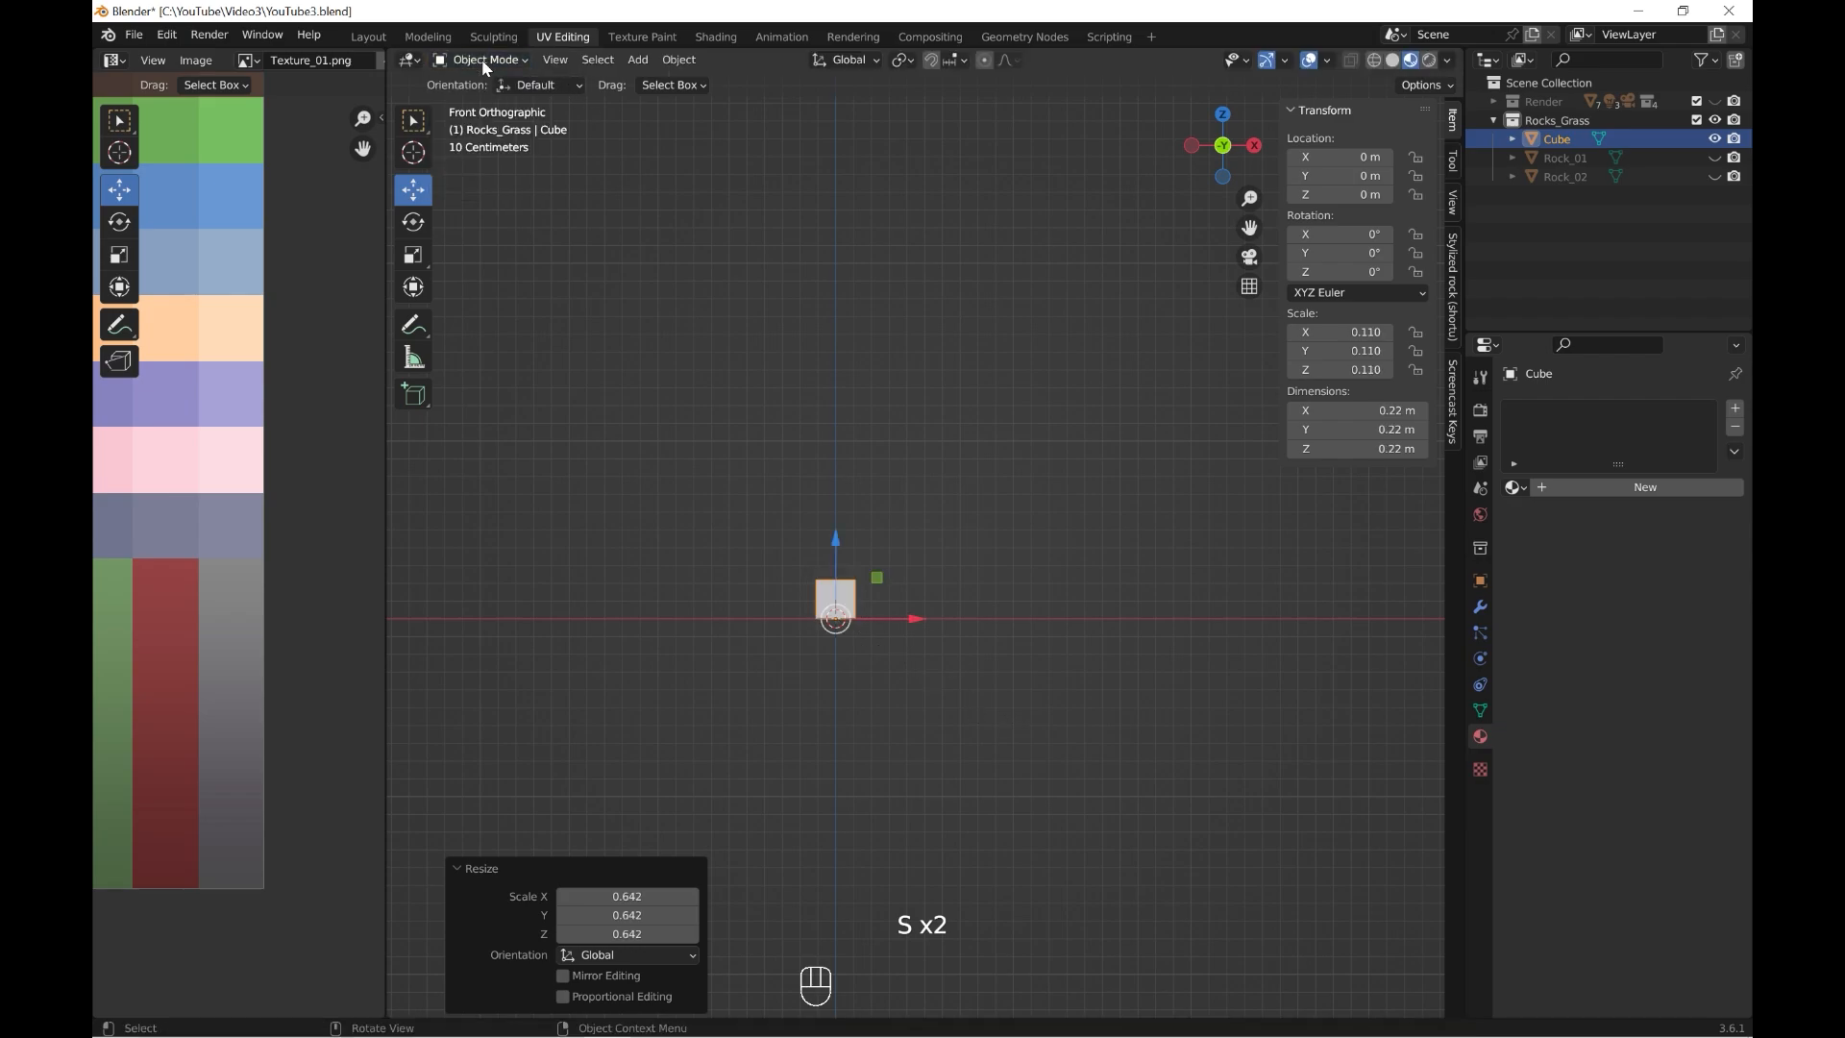
left_click(482, 61)
left_click(486, 104)
scroll(797, 509, "up", 3)
middle_click_drag(832, 523, 952, 470, "shift")
scroll(951, 470, "up", 6)
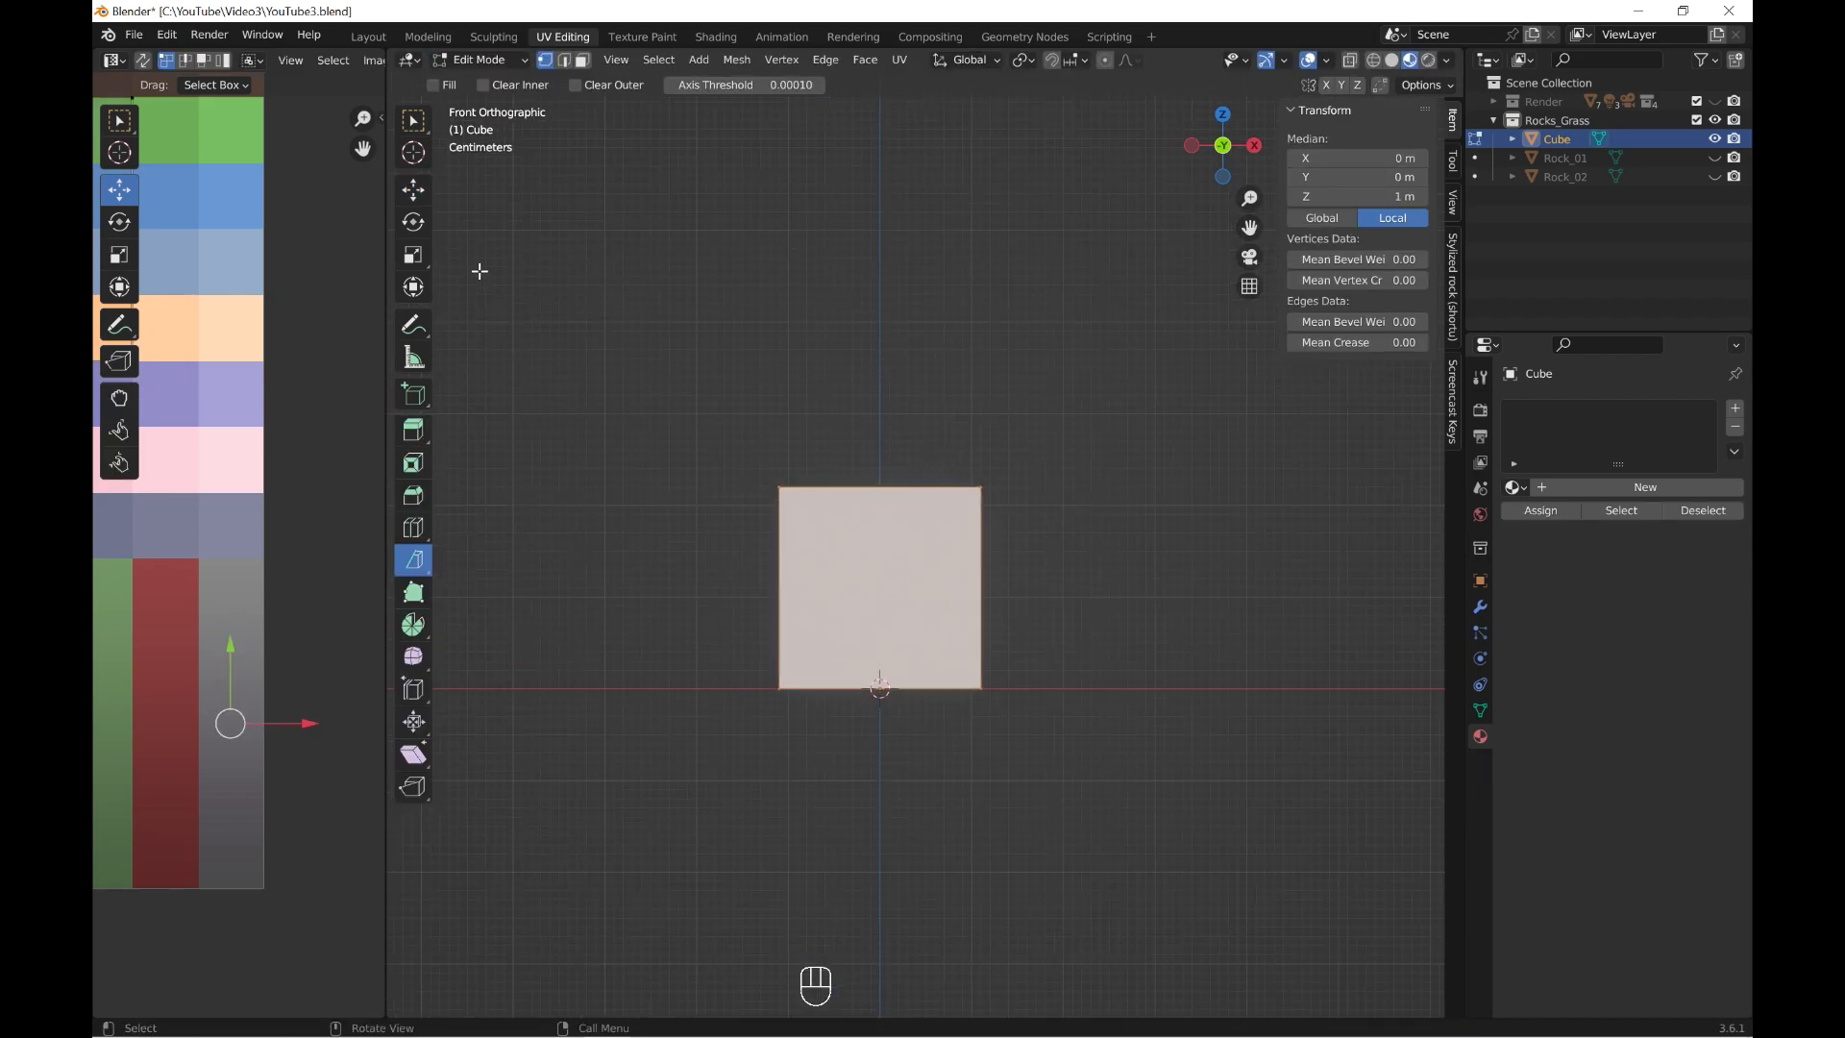
left_click(1374, 60)
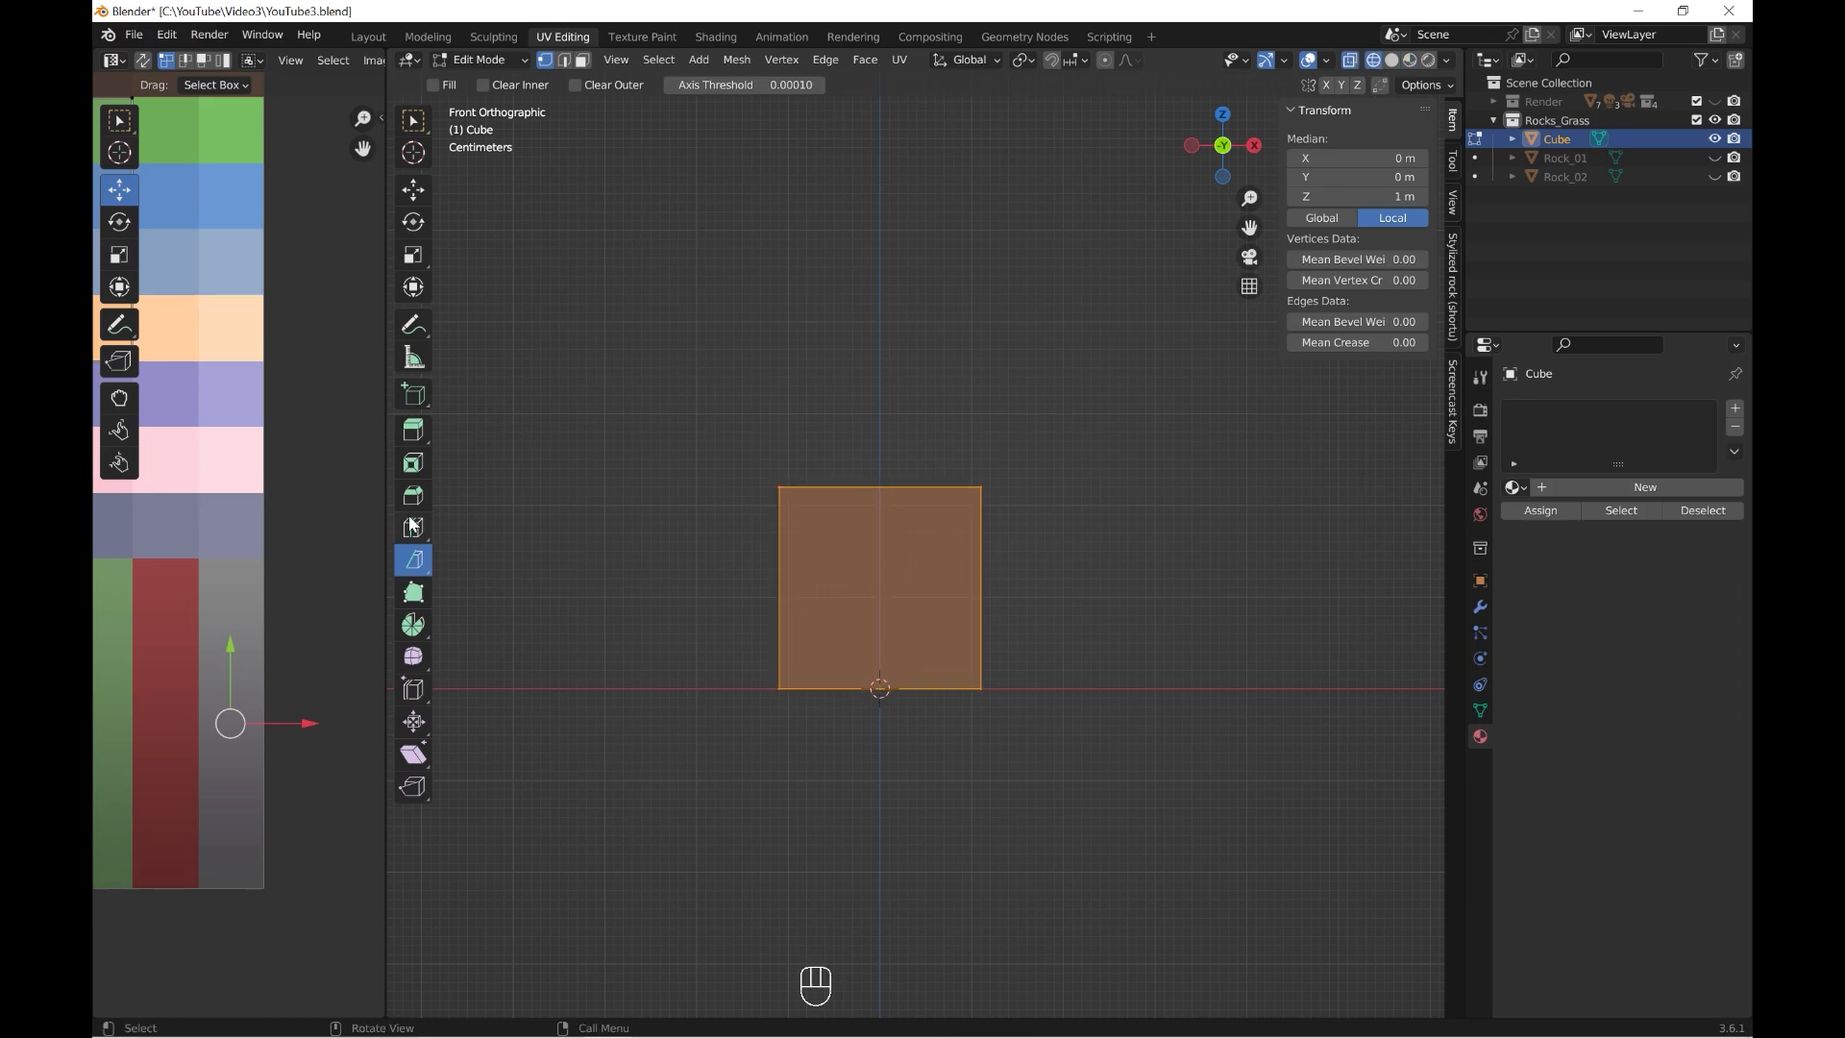
left_click(413, 120)
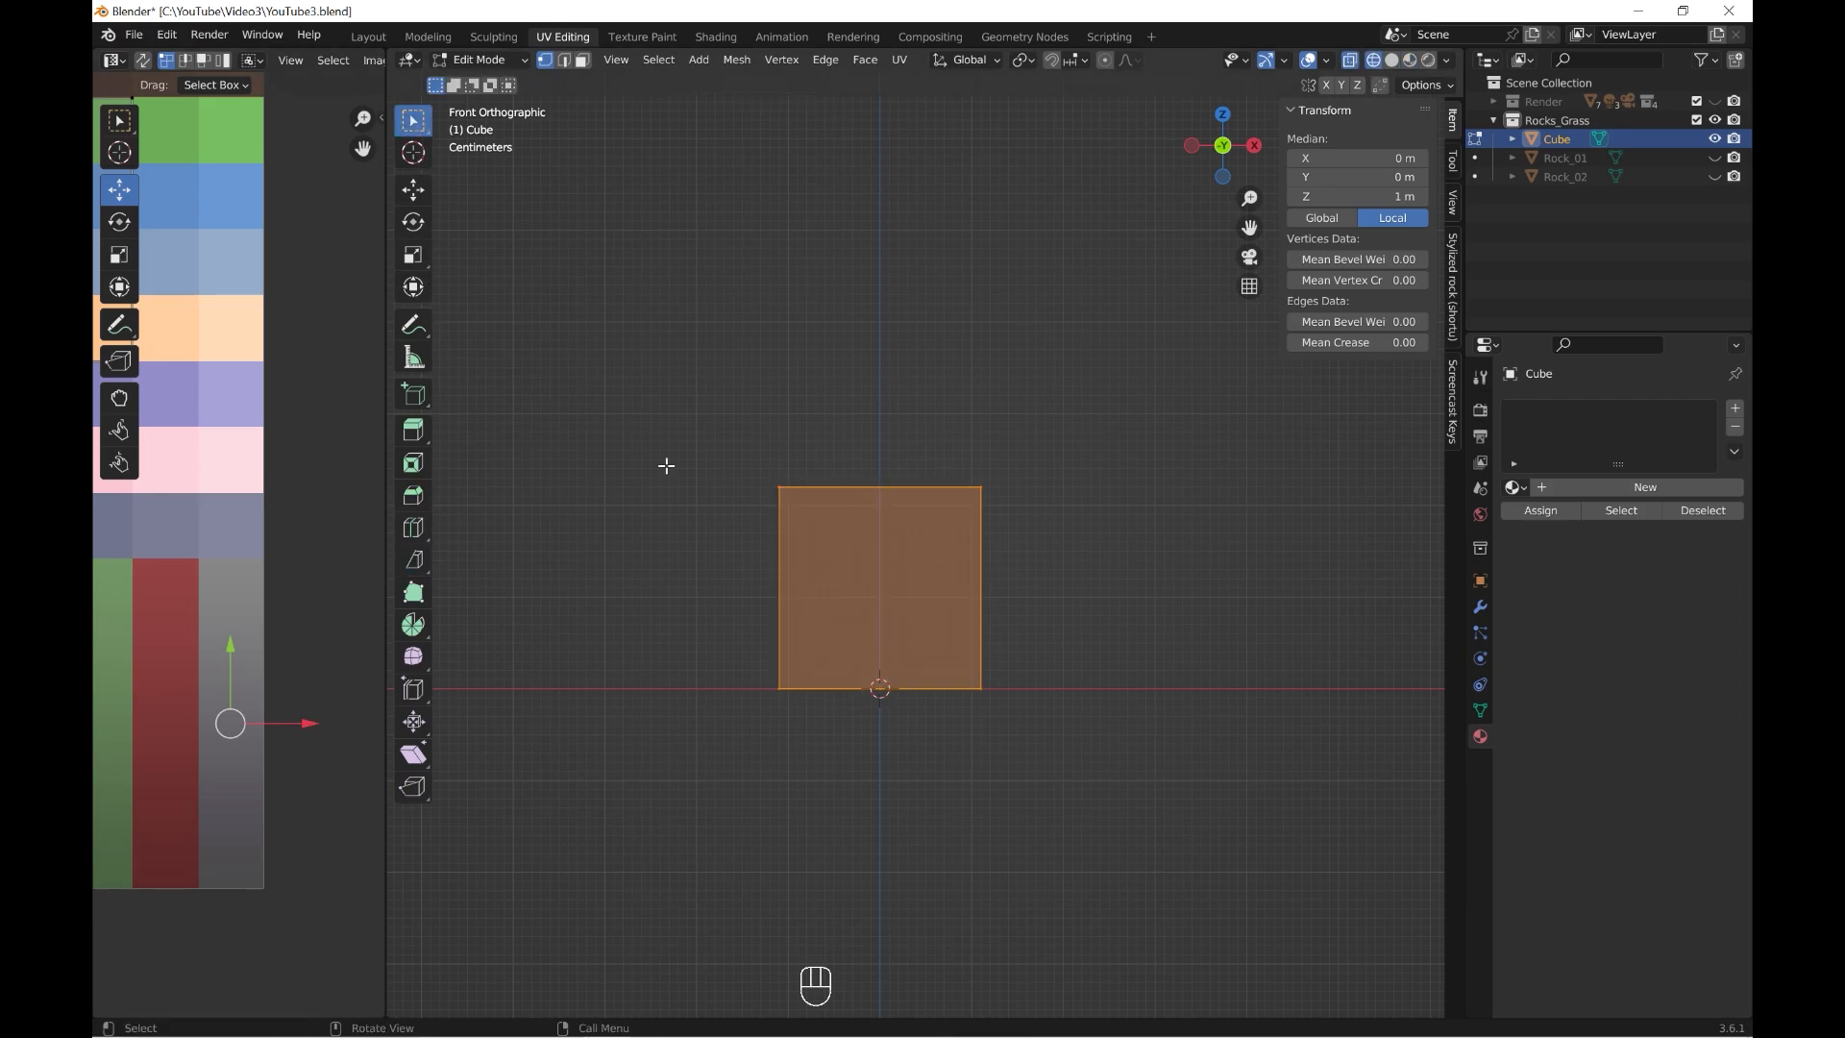
left_click_drag(673, 398, 1130, 540)
key("s")
left_click(989, 517)
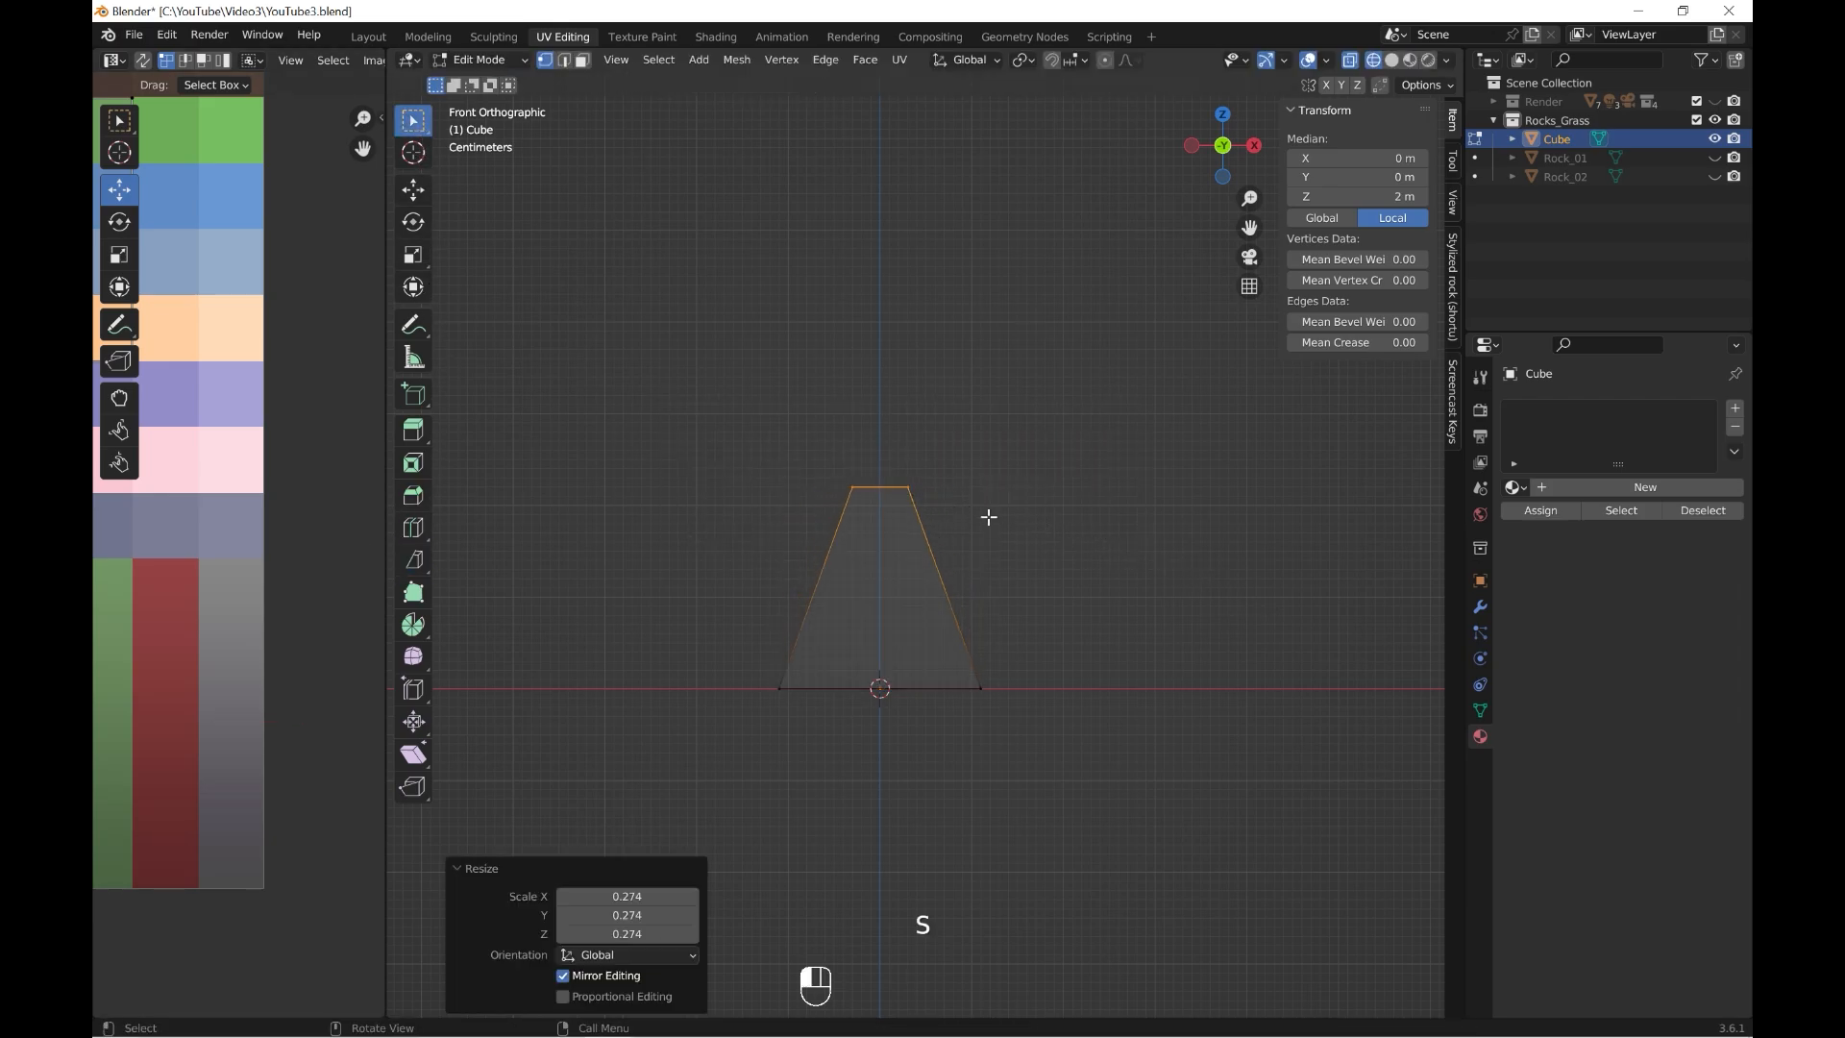
- Raise the top vertices to a local Z of about 4.99 m and scale the base vertices inward
left_click(415, 194)
left_click_drag(878, 414, 880, 114)
scroll(953, 420, "down", 4)
middle_click_drag(953, 419, 958, 431, "shift")
left_click_drag(1068, 725, 816, 577)
key("s")
left_click(1028, 705)
- Extrude the top vertices upward about 0.33 m and merge them at center into a pointed tip
left_click_drag(840, 343, 1042, 440)
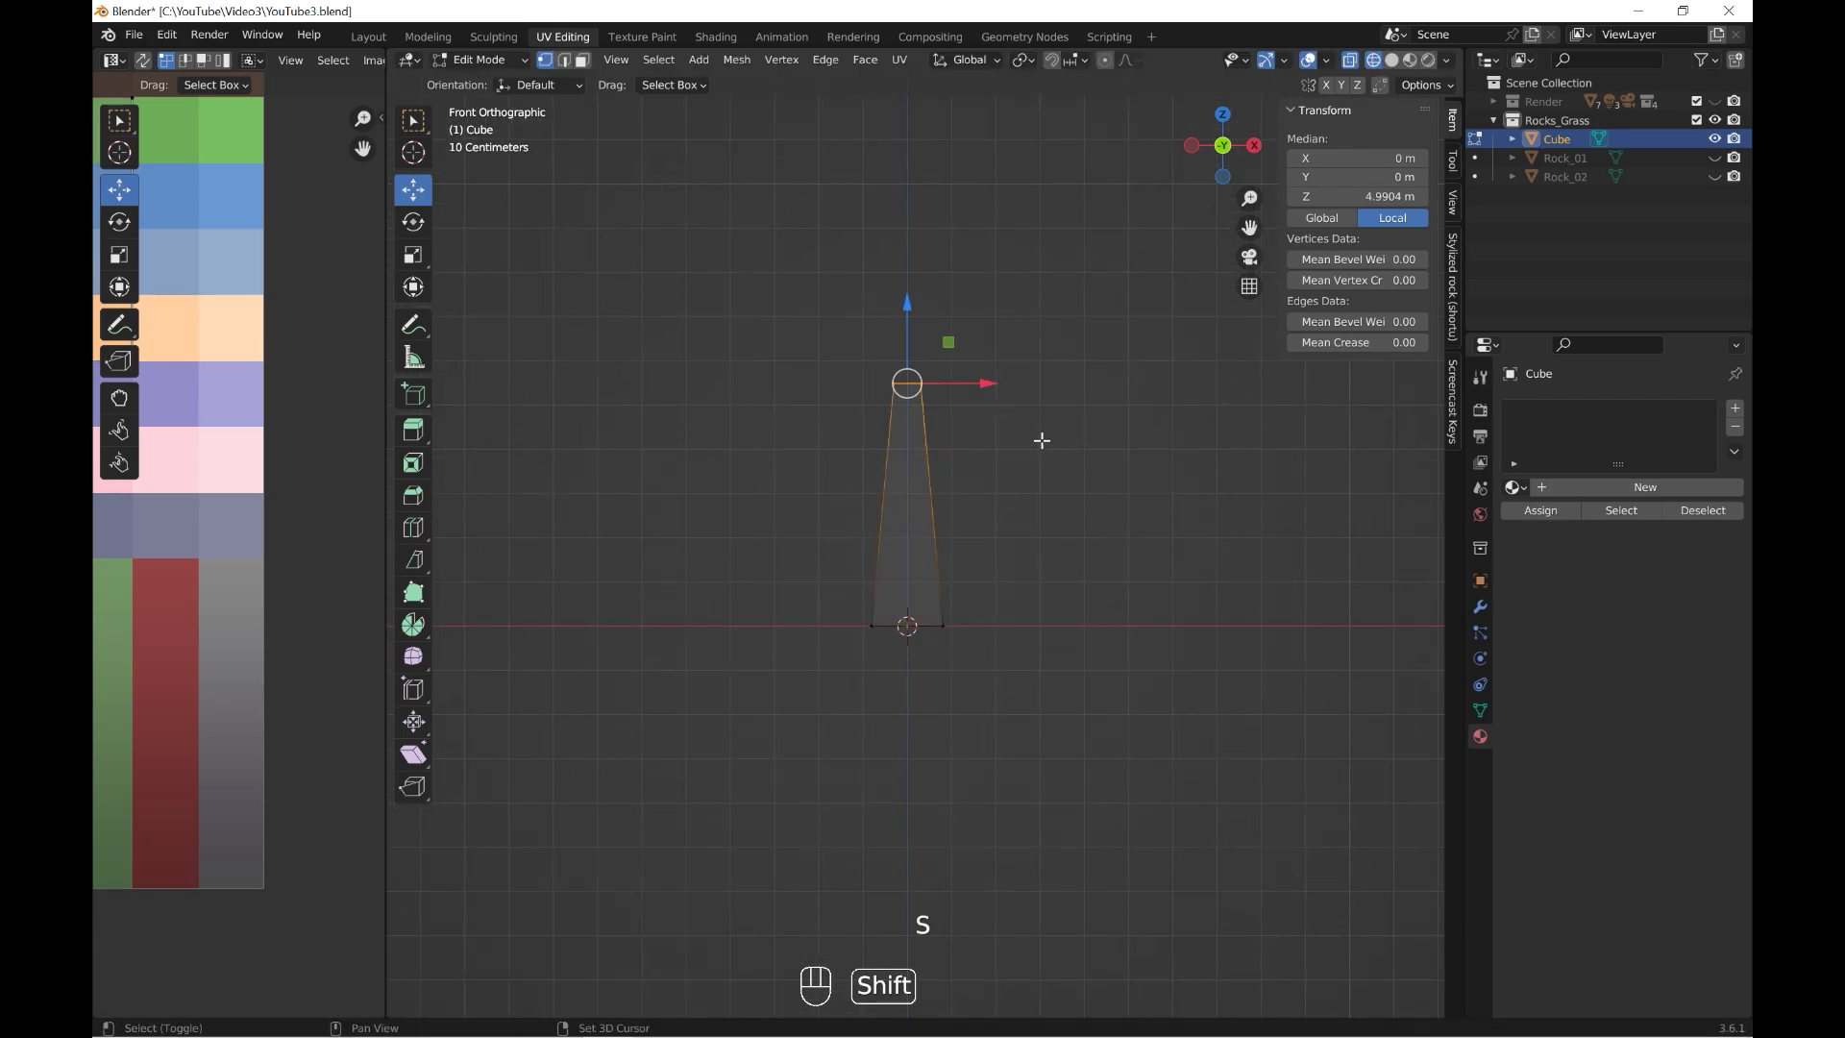
middle_click_drag(1041, 440, 1045, 543, "shift")
key("e")
key("Return")
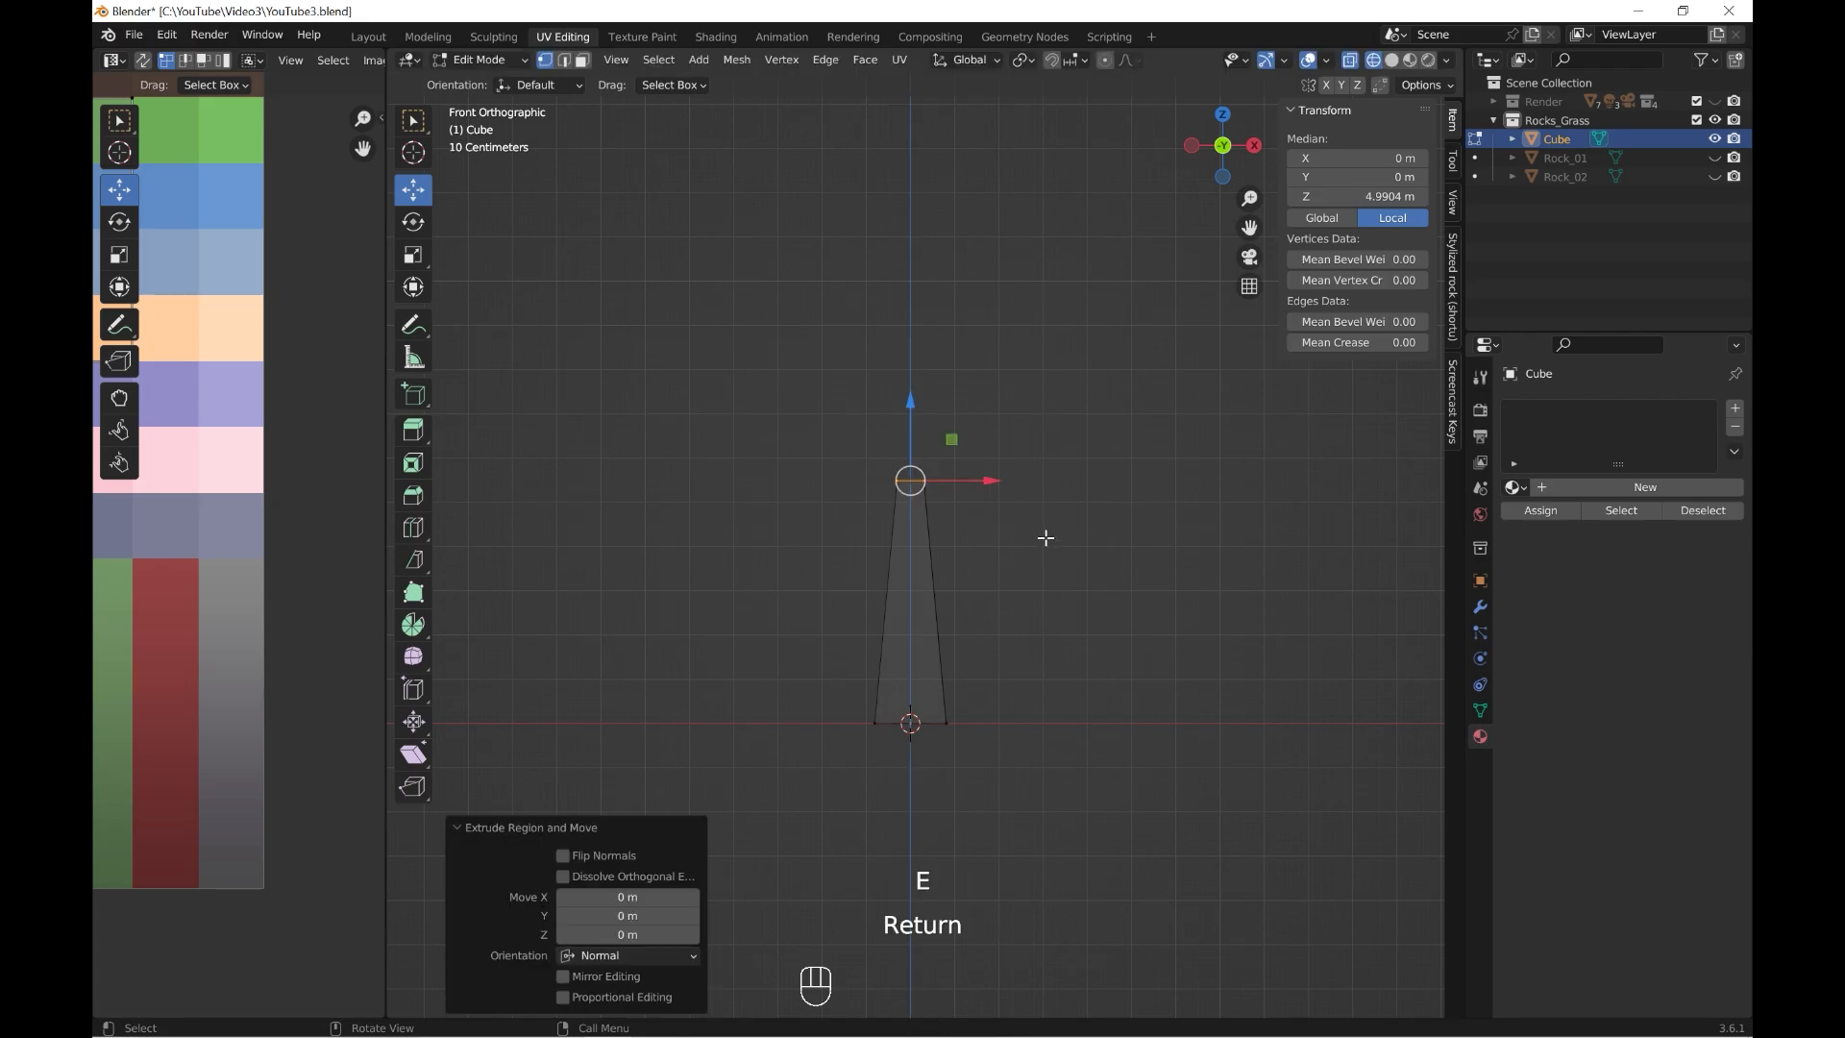
left_click_drag(910, 411, 908, 259)
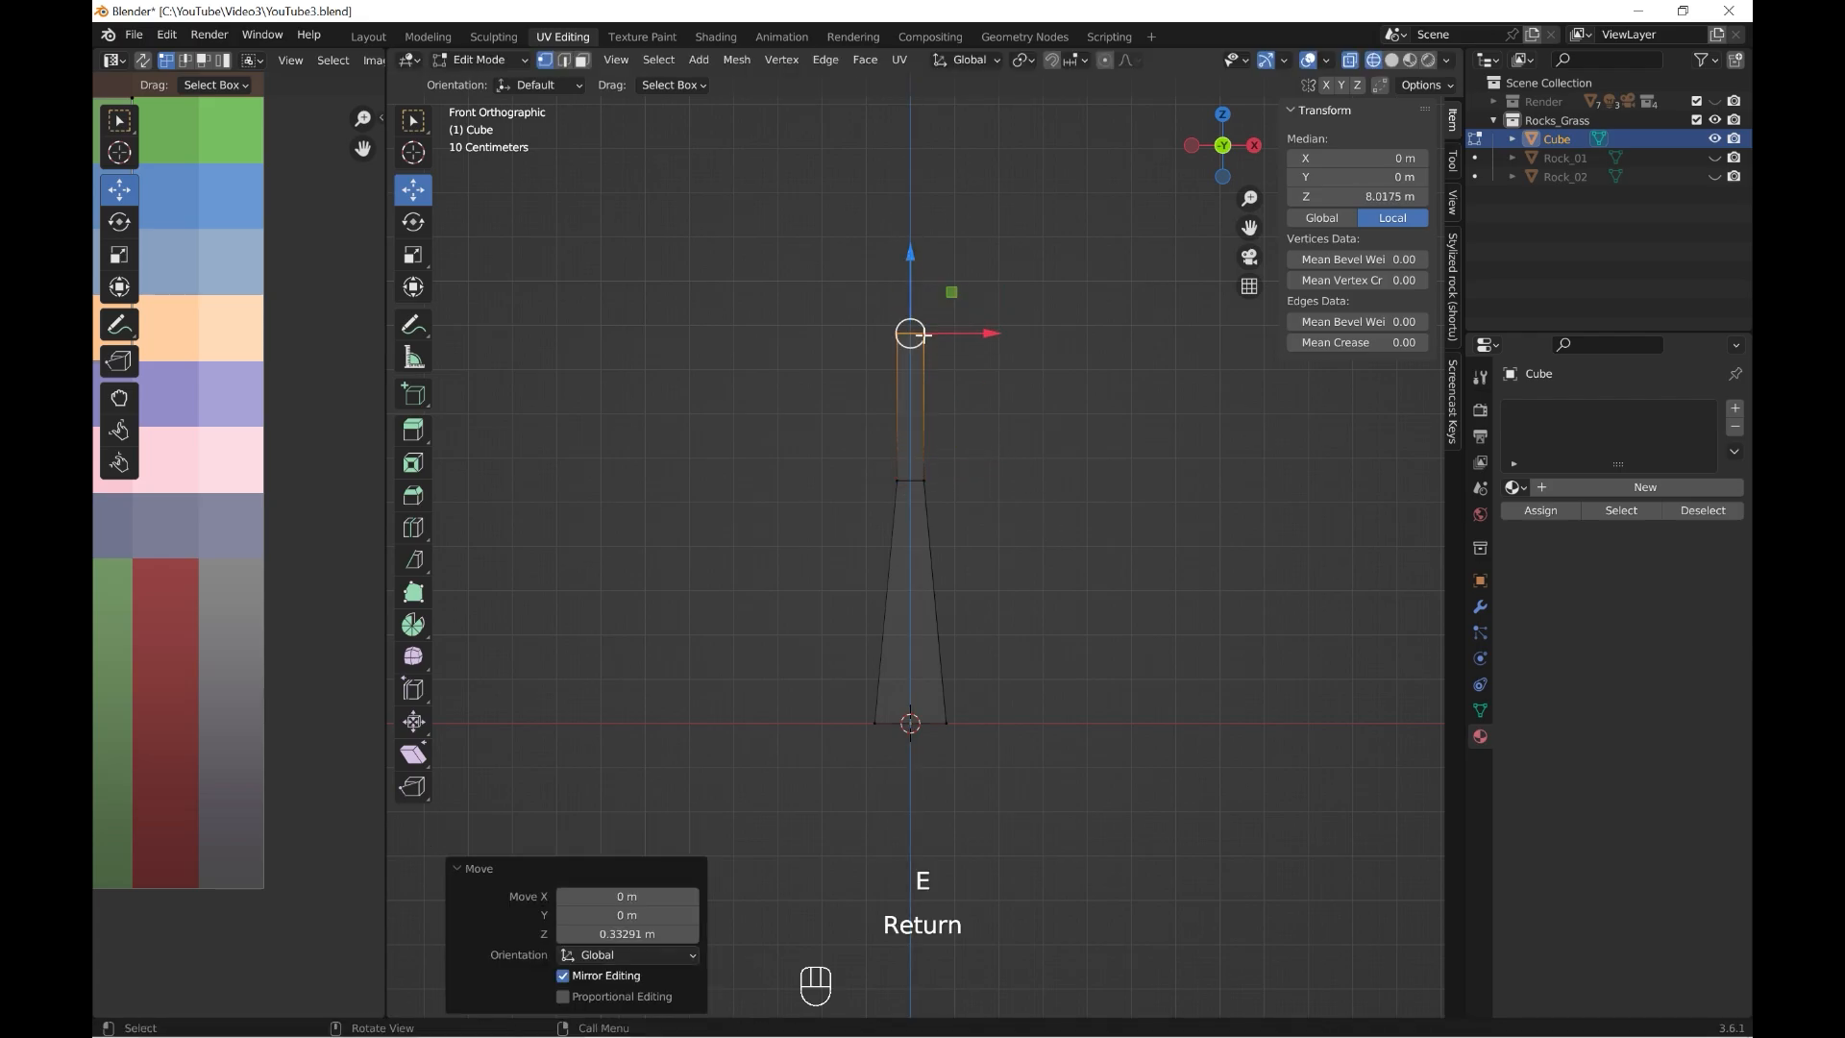
key("m")
left_click(928, 338)
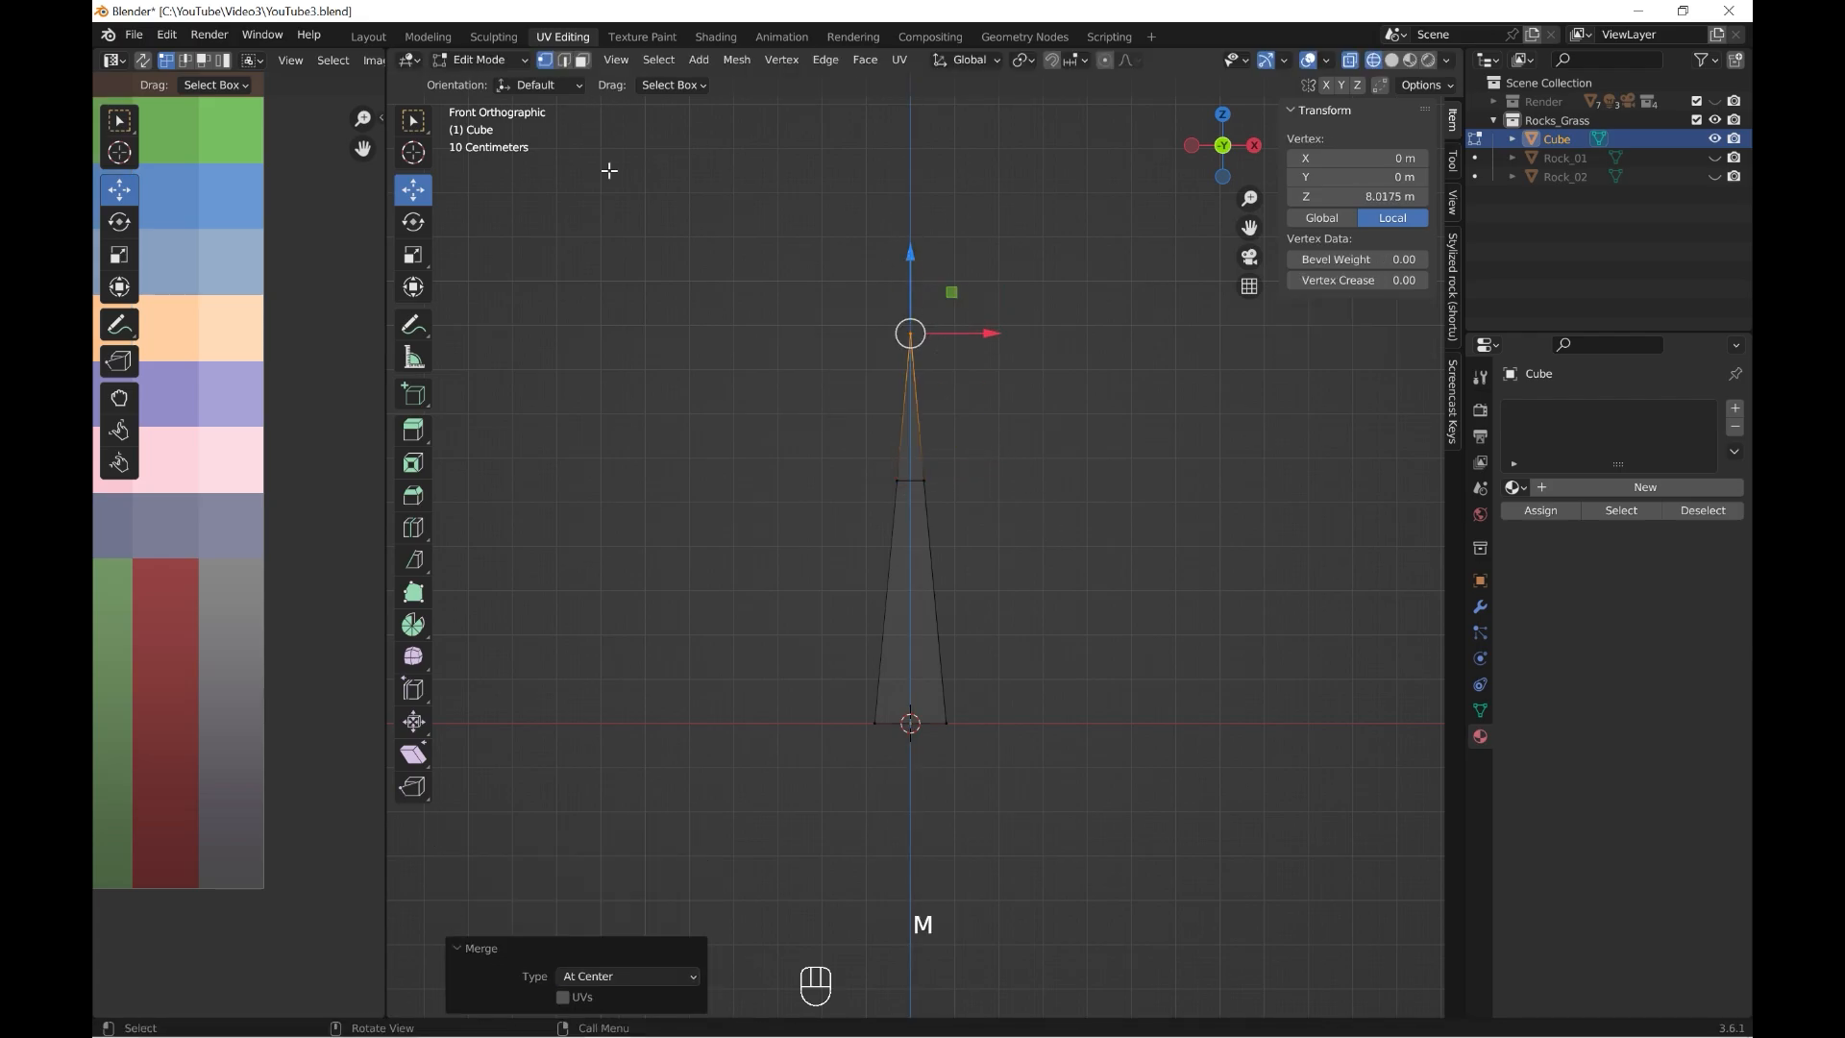
- Narrow the blade's base, then bend the blade by raising the middle vertices slightly, shifting them along positive X and rescaling them
left_click_drag(1059, 554, 801, 444)
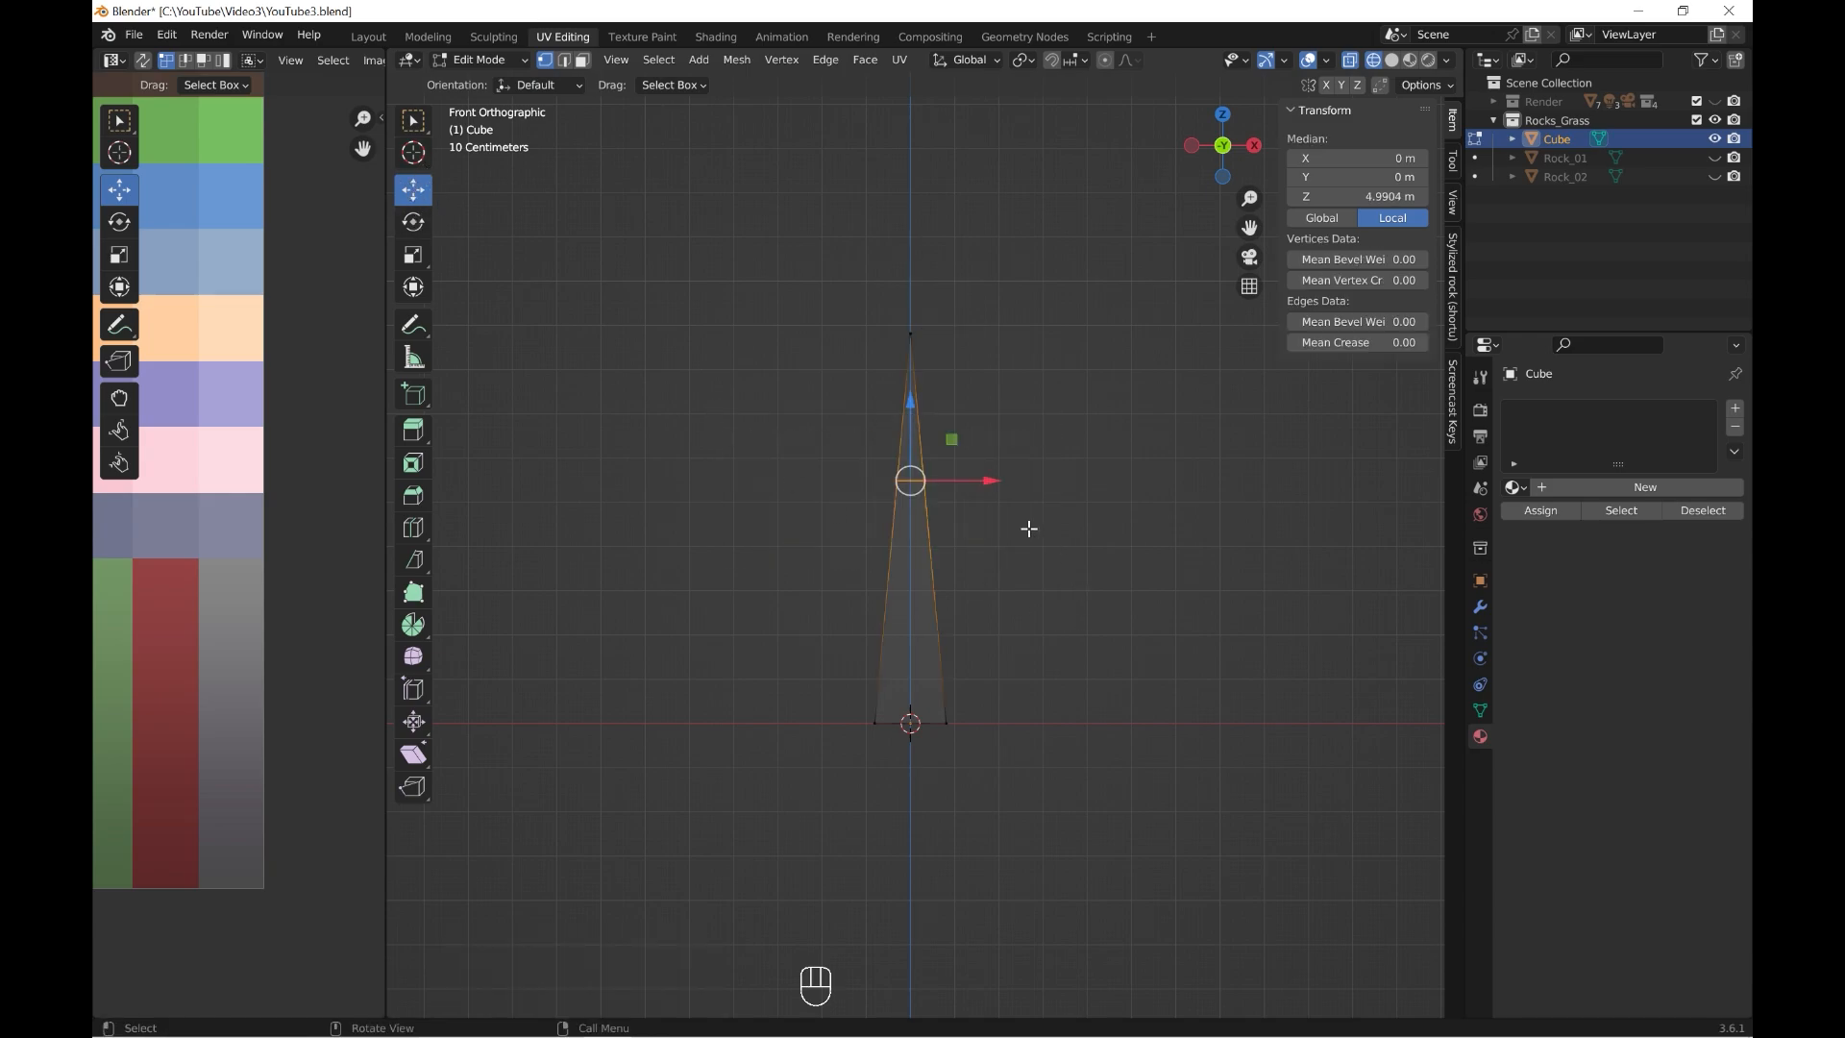
left_click_drag(919, 405, 918, 392)
left_click_drag(1076, 792, 777, 702)
key("s")
left_click(956, 759)
mouse_move(980, 450)
left_mouse_down()
mouse_move(881, 486)
mouse_move(1021, 467)
mouse_move(998, 466)
left_mouse_up()
key("s")
left_click(1021, 523)
- Add one loop cut across the blade's lower section and shift it slightly along negative X for extra curvature
left_click(414, 527)
left_click(955, 656)
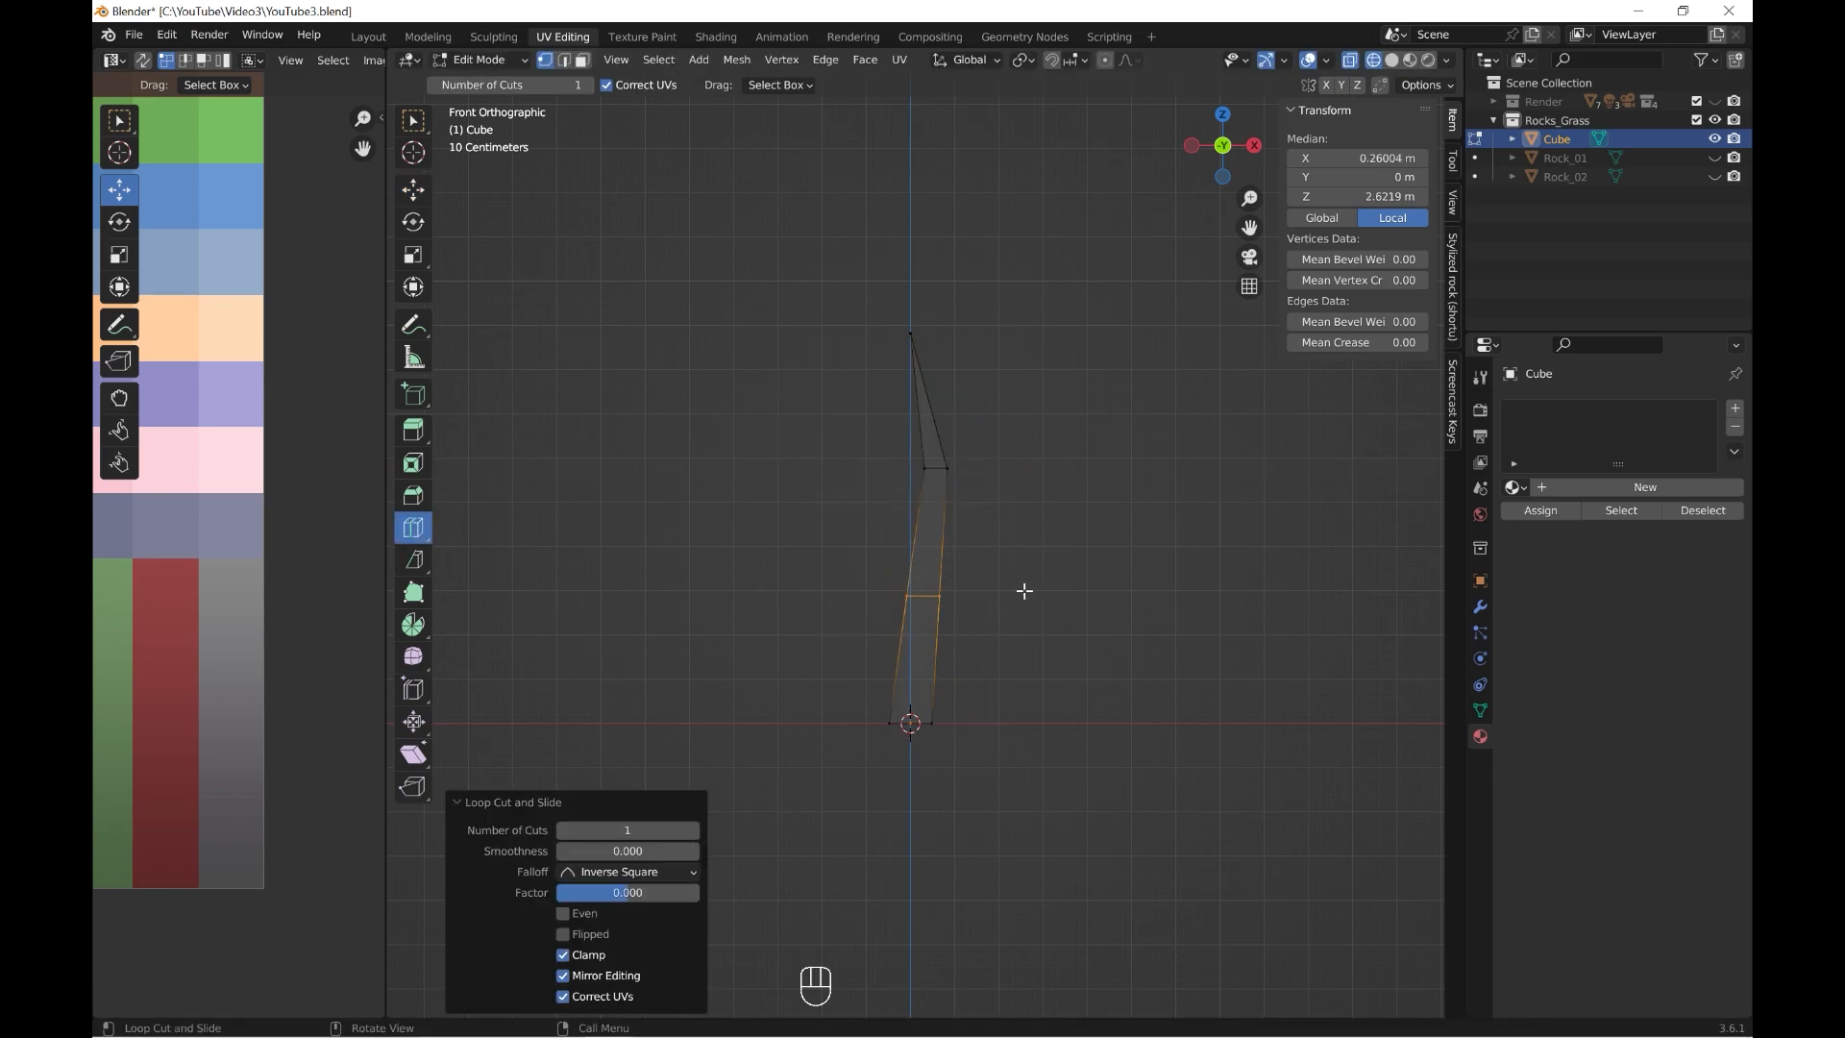
left_click(412, 190)
left_click_drag(979, 594, 956, 596)
- Return to Object Mode, switch to Solid shading and inspect the grass blade's shape from several angles
left_click(477, 60)
left_click(501, 87)
middle_click_drag(1052, 423, 900, 492)
left_click(1408, 61)
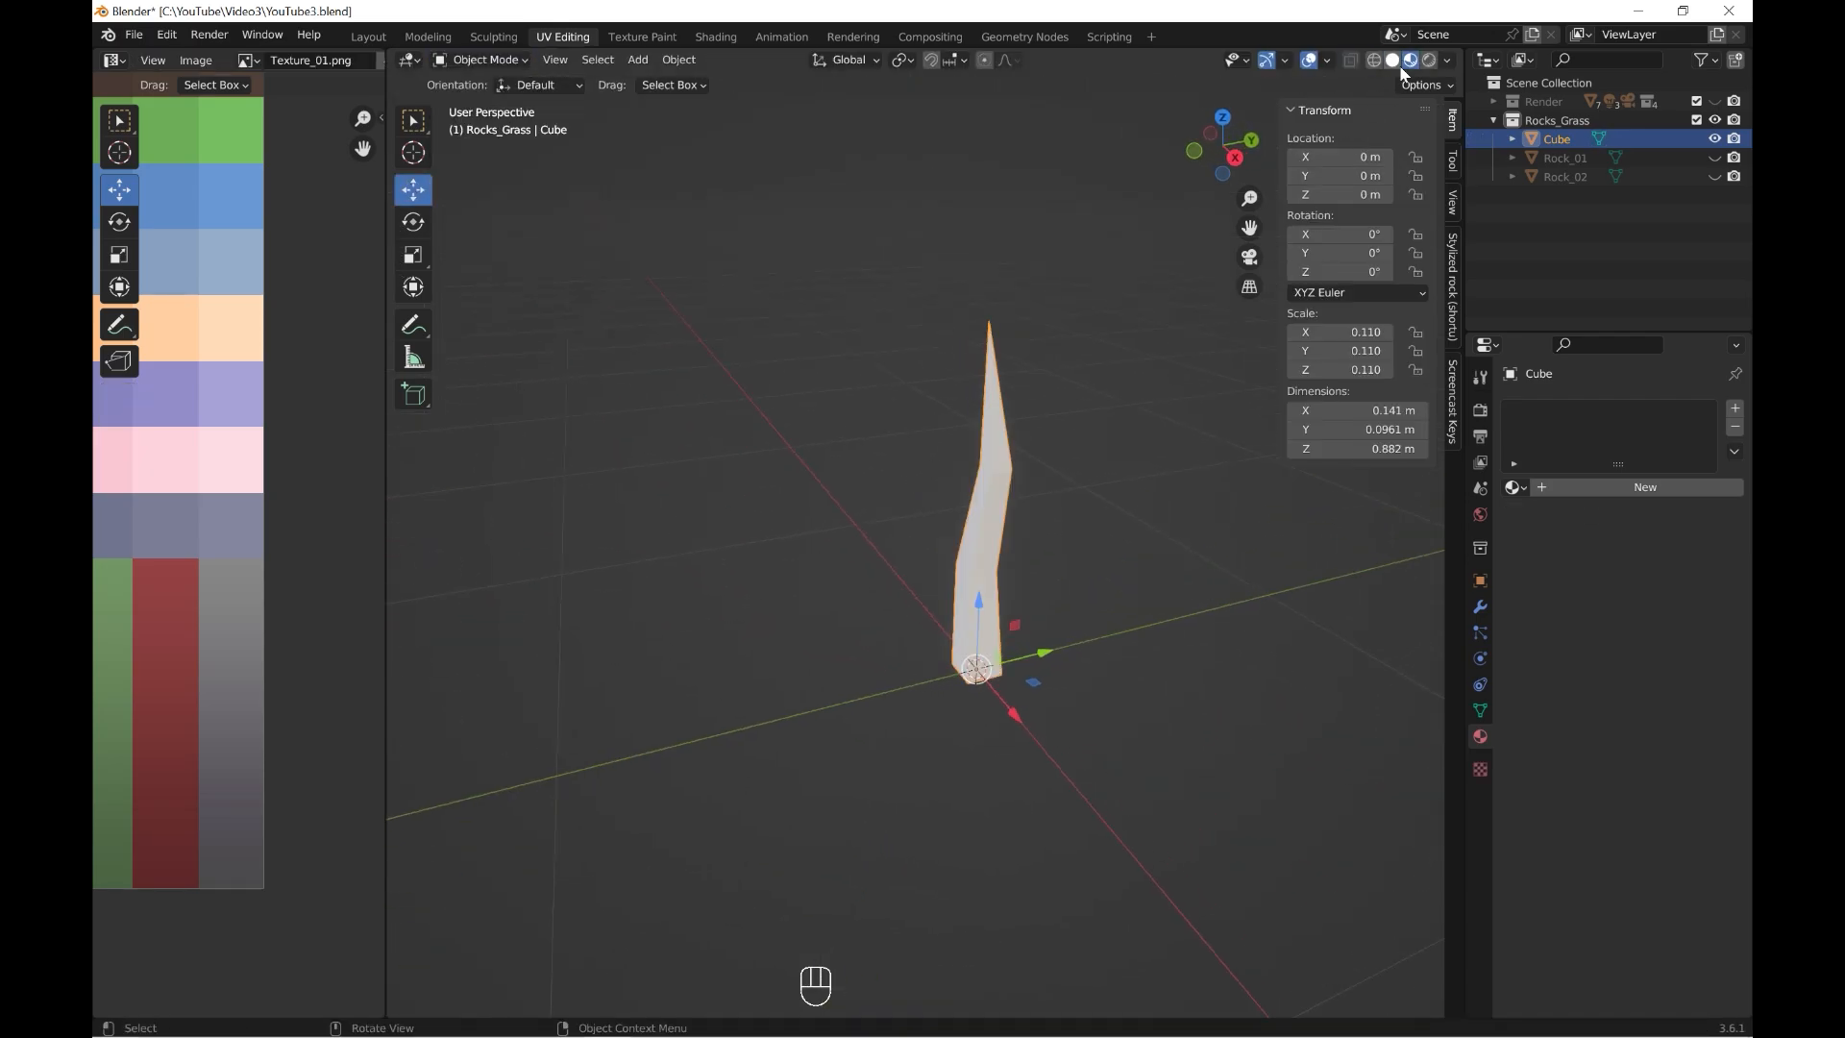
middle_click_drag(1030, 494, 970, 540)
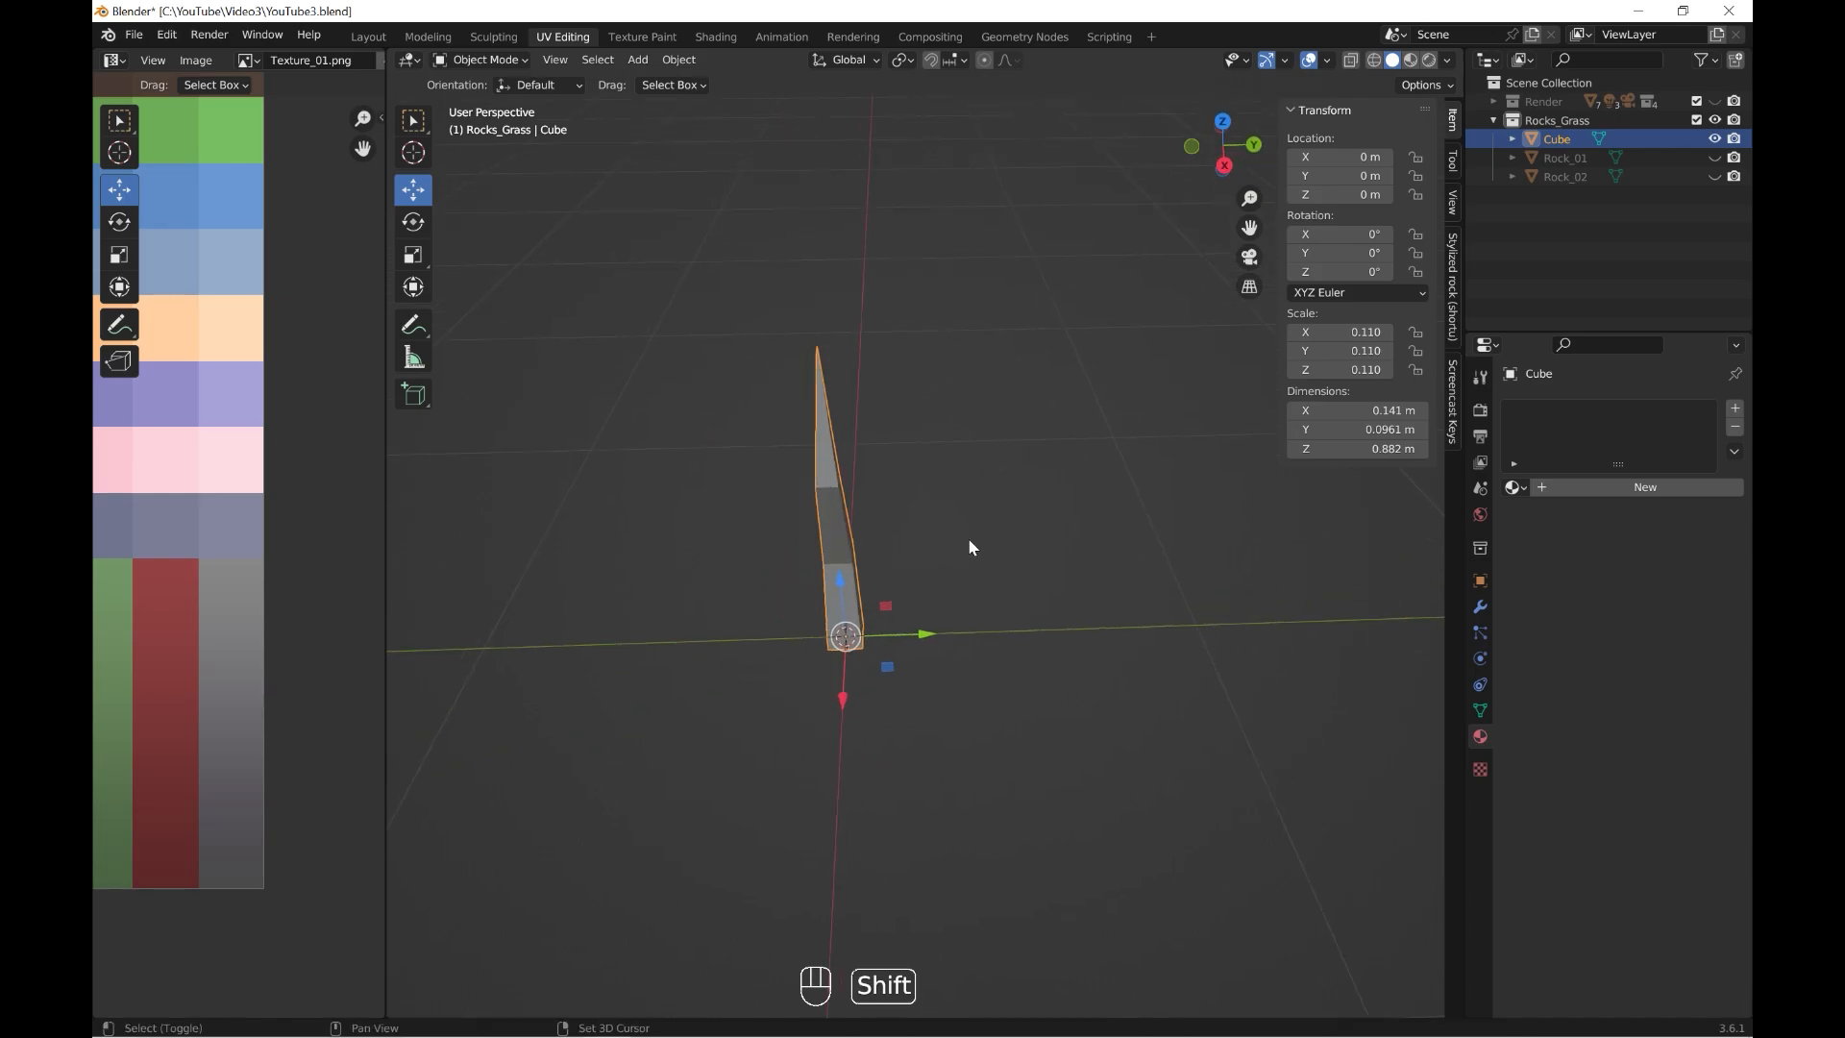
- Duplicate the grass blade, move the copy about 0.16 m along Y and reposition it beside the original in top view
key("shift+d")
key("shift+Return")
left_click_drag(917, 634, 979, 647)
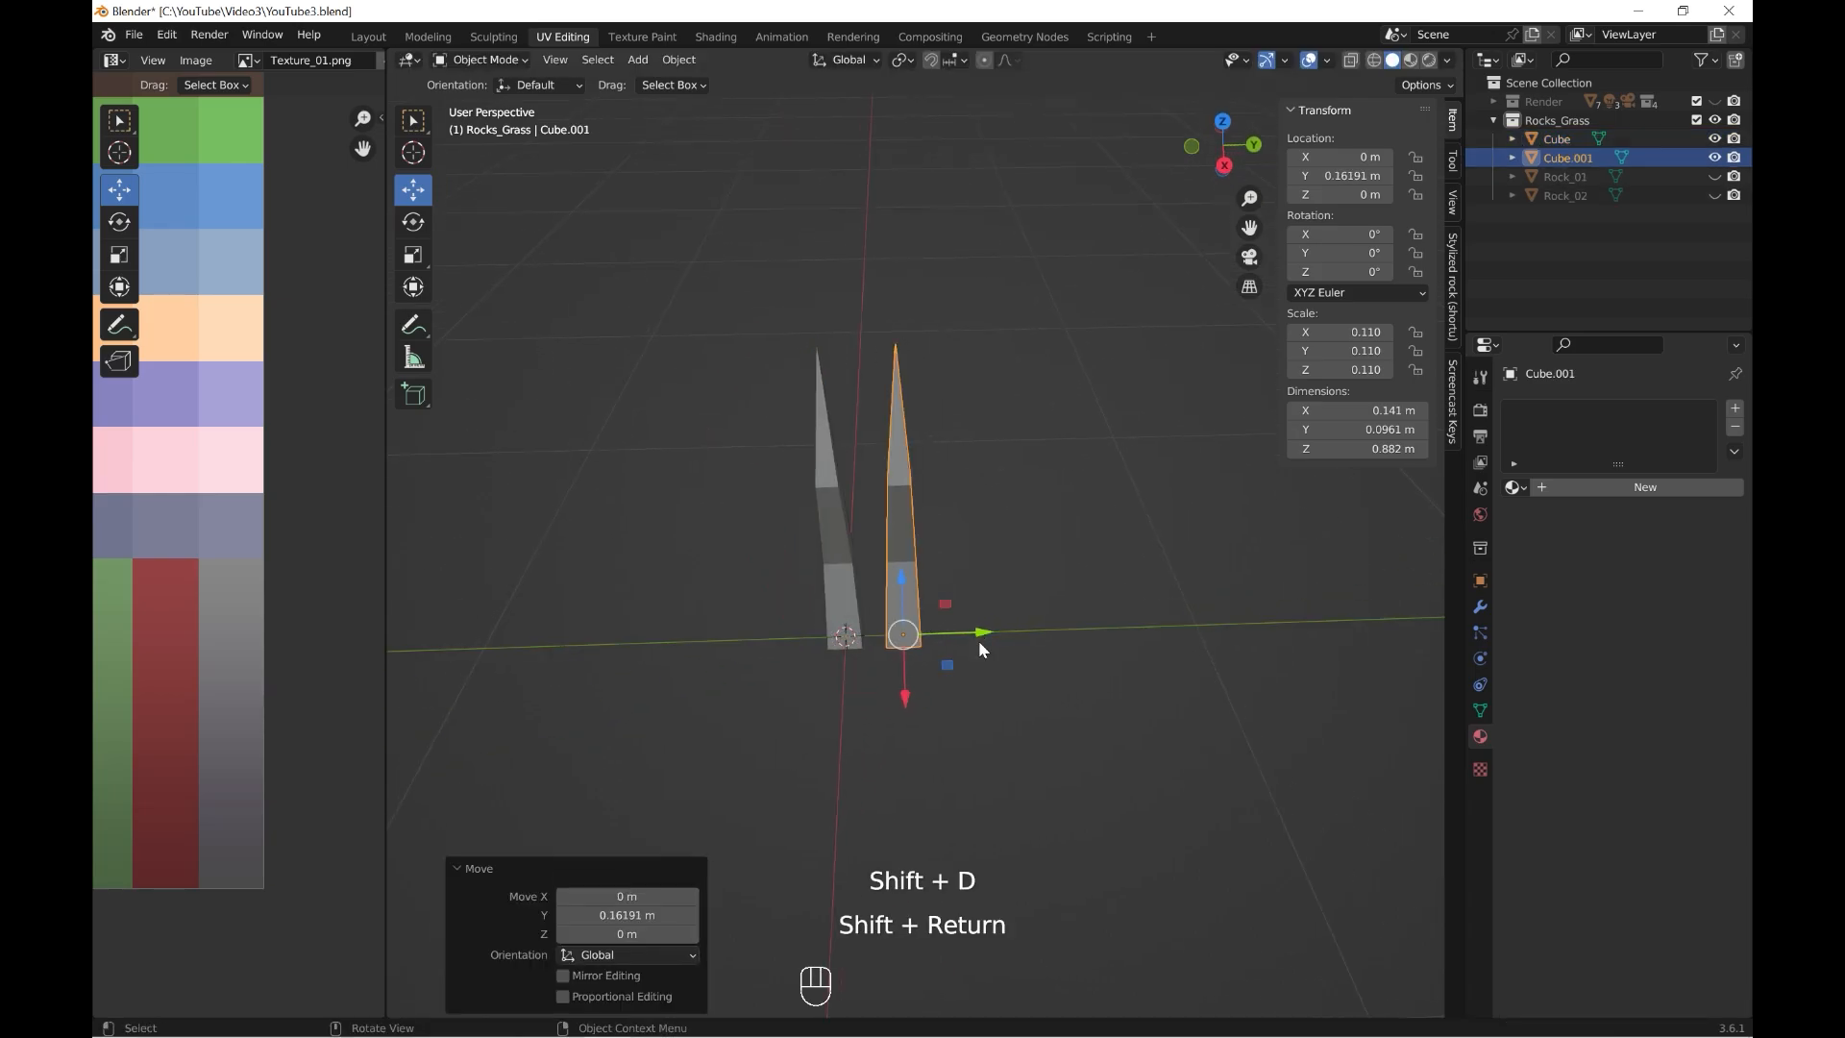
key("grave")
left_click(993, 435)
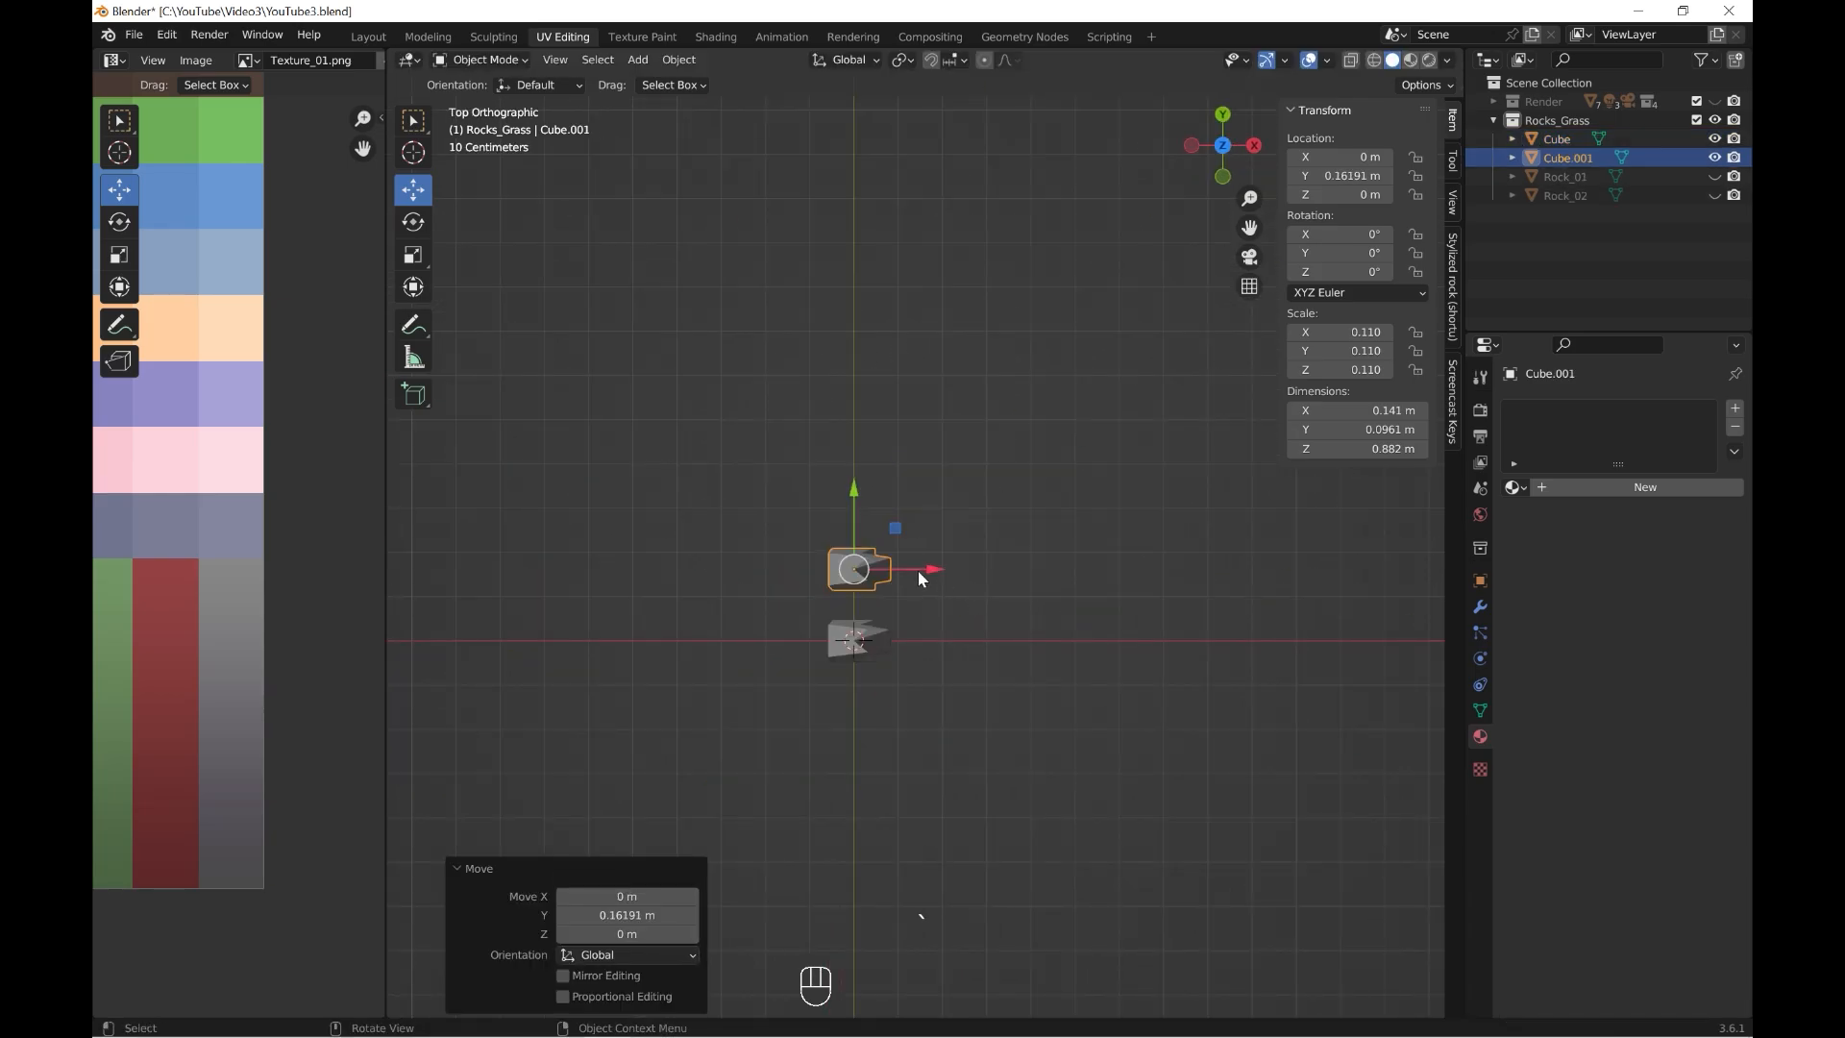
left_click_drag(892, 525, 960, 645)
- Create three more copies of the grass blade and arrange them around the original in top view
key("shift+d")
right_click(1074, 650)
key("shift+d")
key("shift+Return")
key("shift+d")
right_click(850, 644)
- Select the four blade copies around the central blade and scale them down together by about 0.715
middle_click_drag(960, 644, 914, 684)
left_click(902, 576)
left_click(906, 563, "shift")
middle_click_drag(975, 624, 798, 647)
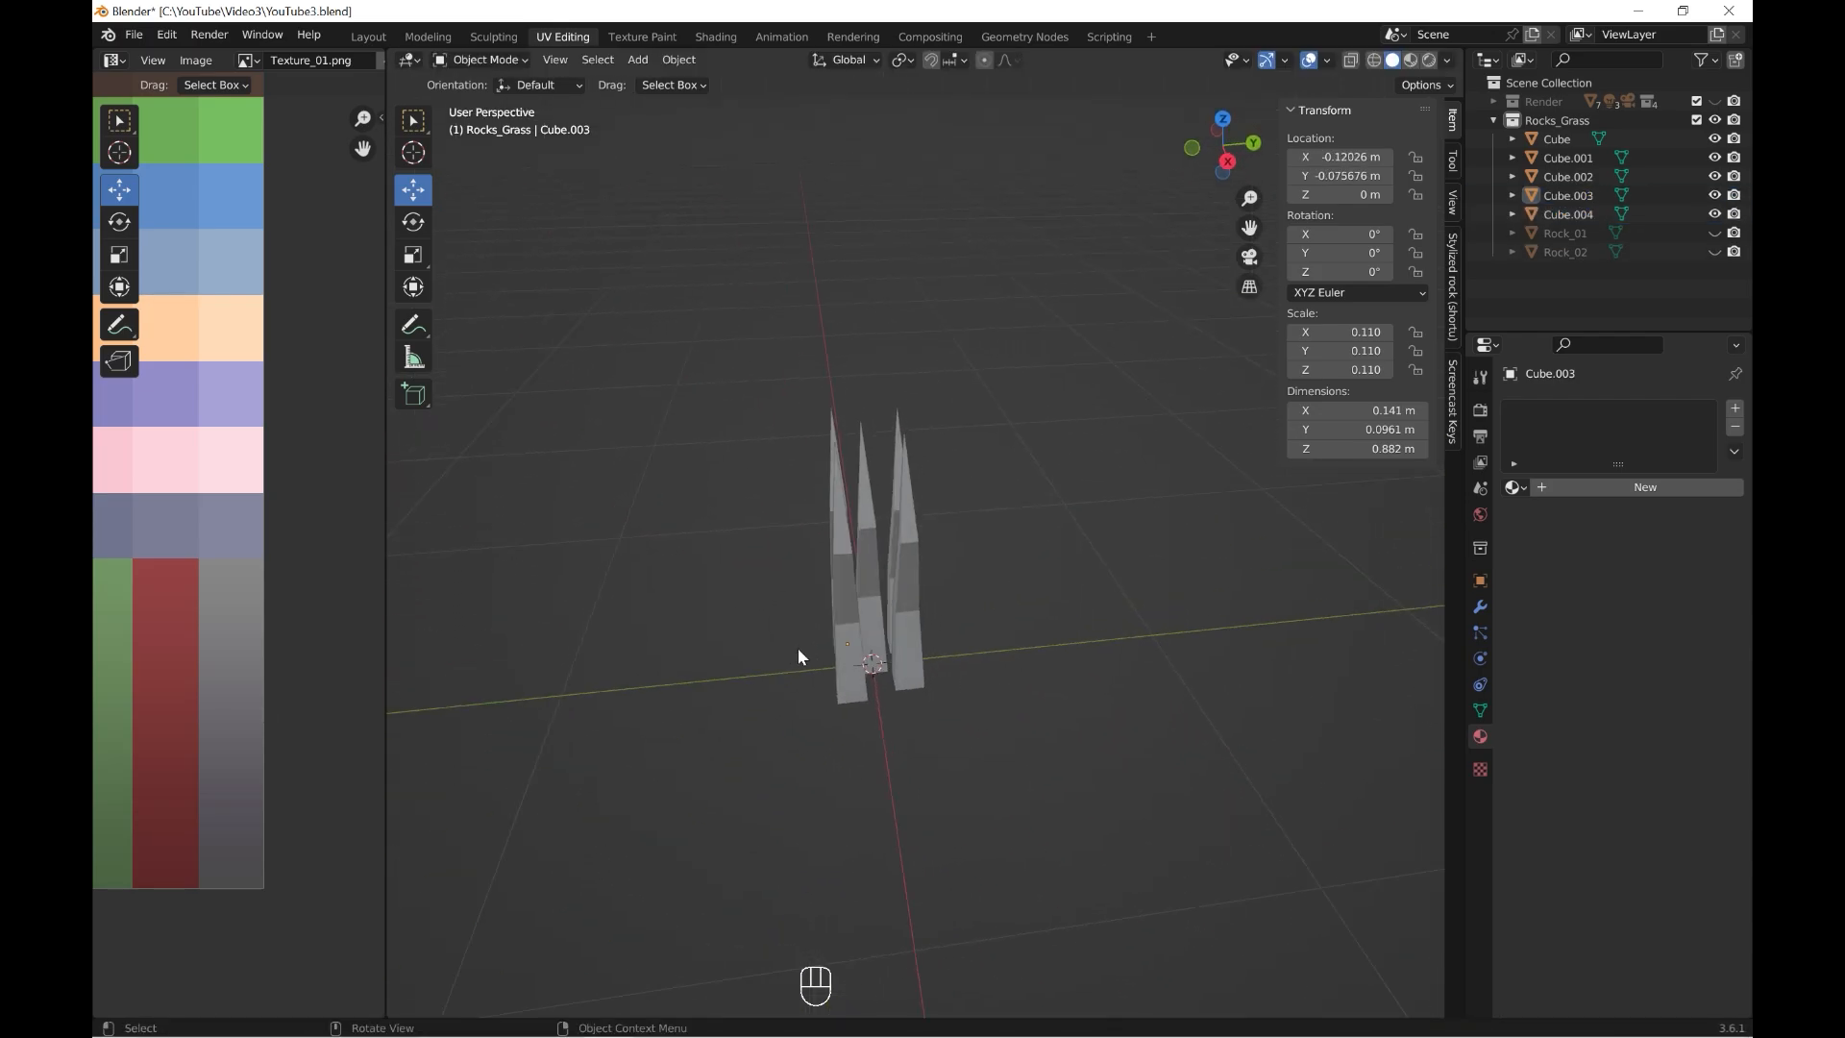
left_click(848, 655)
left_click(903, 673, "shift")
middle_click_drag(903, 673, 1000, 567)
left_click(907, 598, "shift")
left_click(1000, 569, "shift")
key("s")
key("s")
left_click(1139, 667)
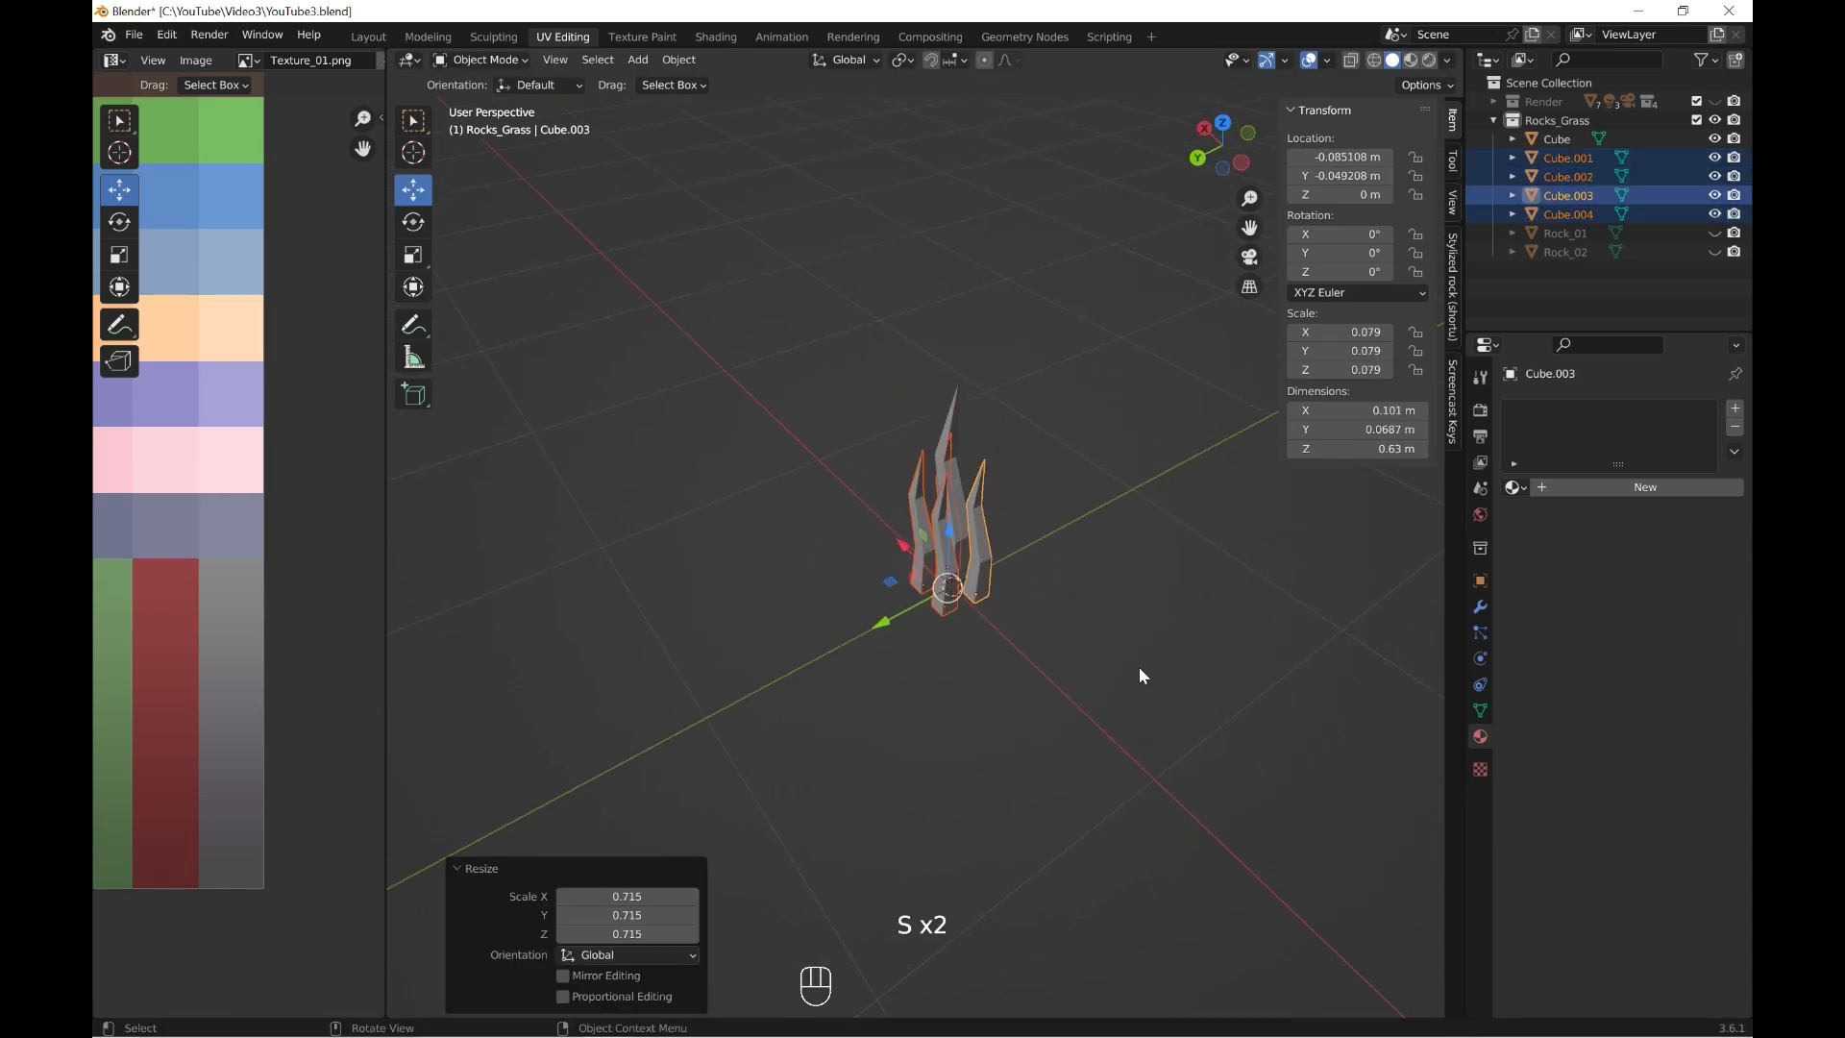
- Rotate one of the small outer blades about its vertical axis with the Rotate tool
middle_click_drag(1139, 667, 961, 596)
left_click(1061, 657)
left_click(932, 638)
left_click(413, 222)
left_click_drag(976, 738, 965, 663)
- Rotate the blade Cube.004 to about -19.9° around Z and scale it by about 0.885
left_click(856, 654)
left_click(891, 653)
middle_click_drag(965, 663, 895, 601)
left_click(1069, 627)
left_click_drag(942, 682, 935, 701)
key("s")
left_click(1030, 656)
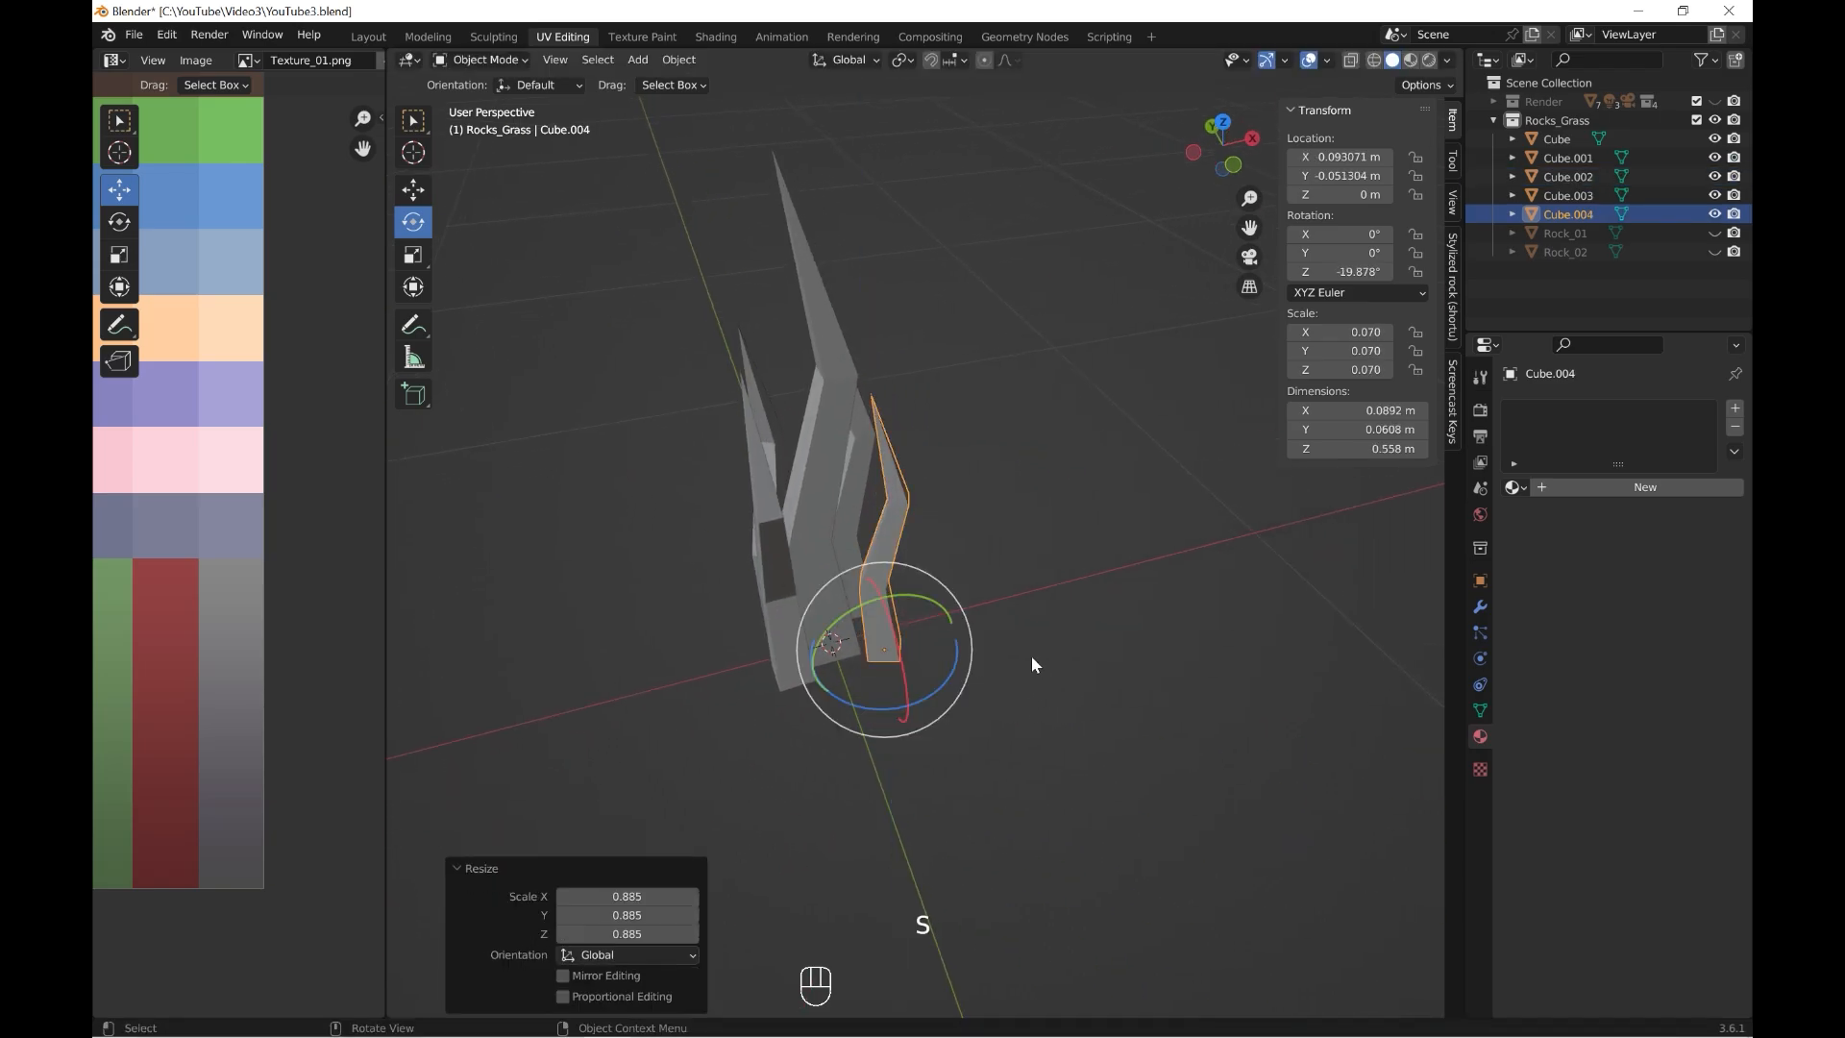
- Scale the outer blade Cube.001 up by about 1.075
middle_click_drag(1030, 656, 1057, 653)
left_click(1004, 462)
key("s")
left_click(1136, 666)
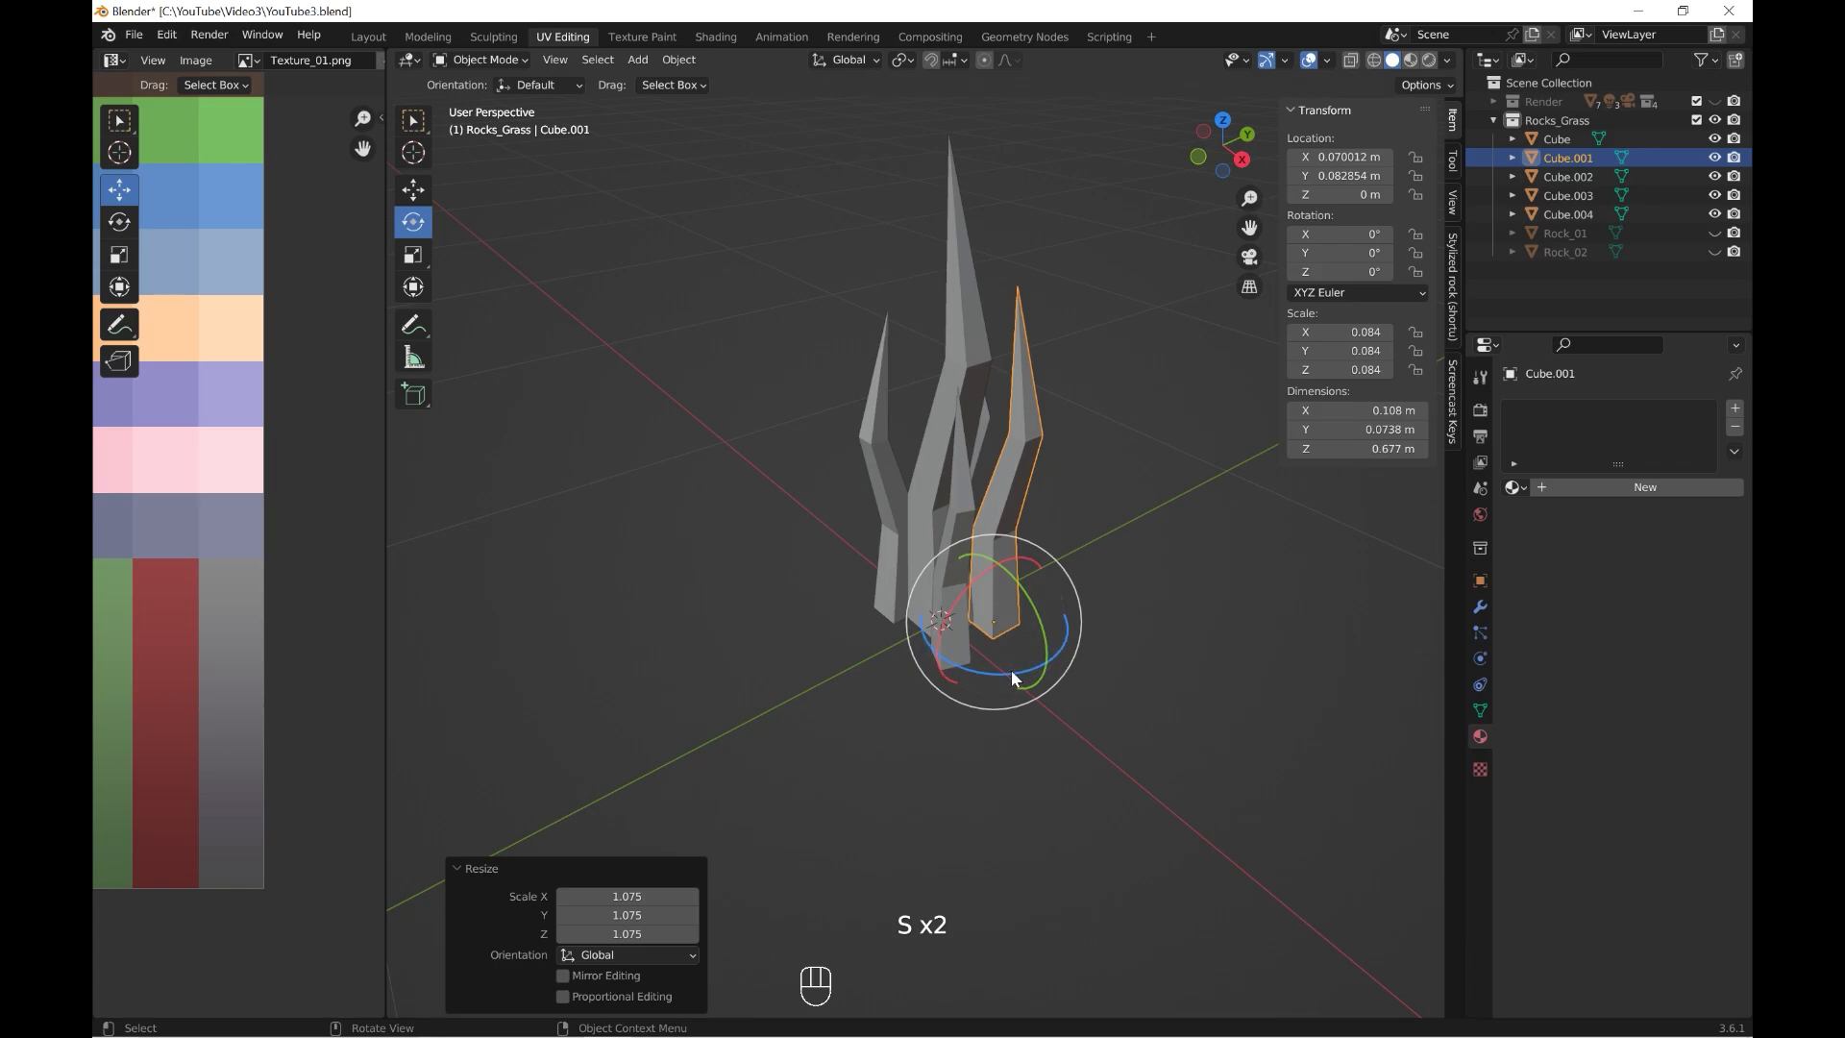
- Rotate the outer blade Cube.001 by about -42.1° around Z and move it outward to about X 0.11 m, Y 0.099 m
left_click_drag(1011, 678, 1053, 644)
left_click(413, 189)
mouse_move(1019, 672)
middle_mouse_down()
mouse_move(1076, 677)
mouse_move(1026, 684)
middle_mouse_up()
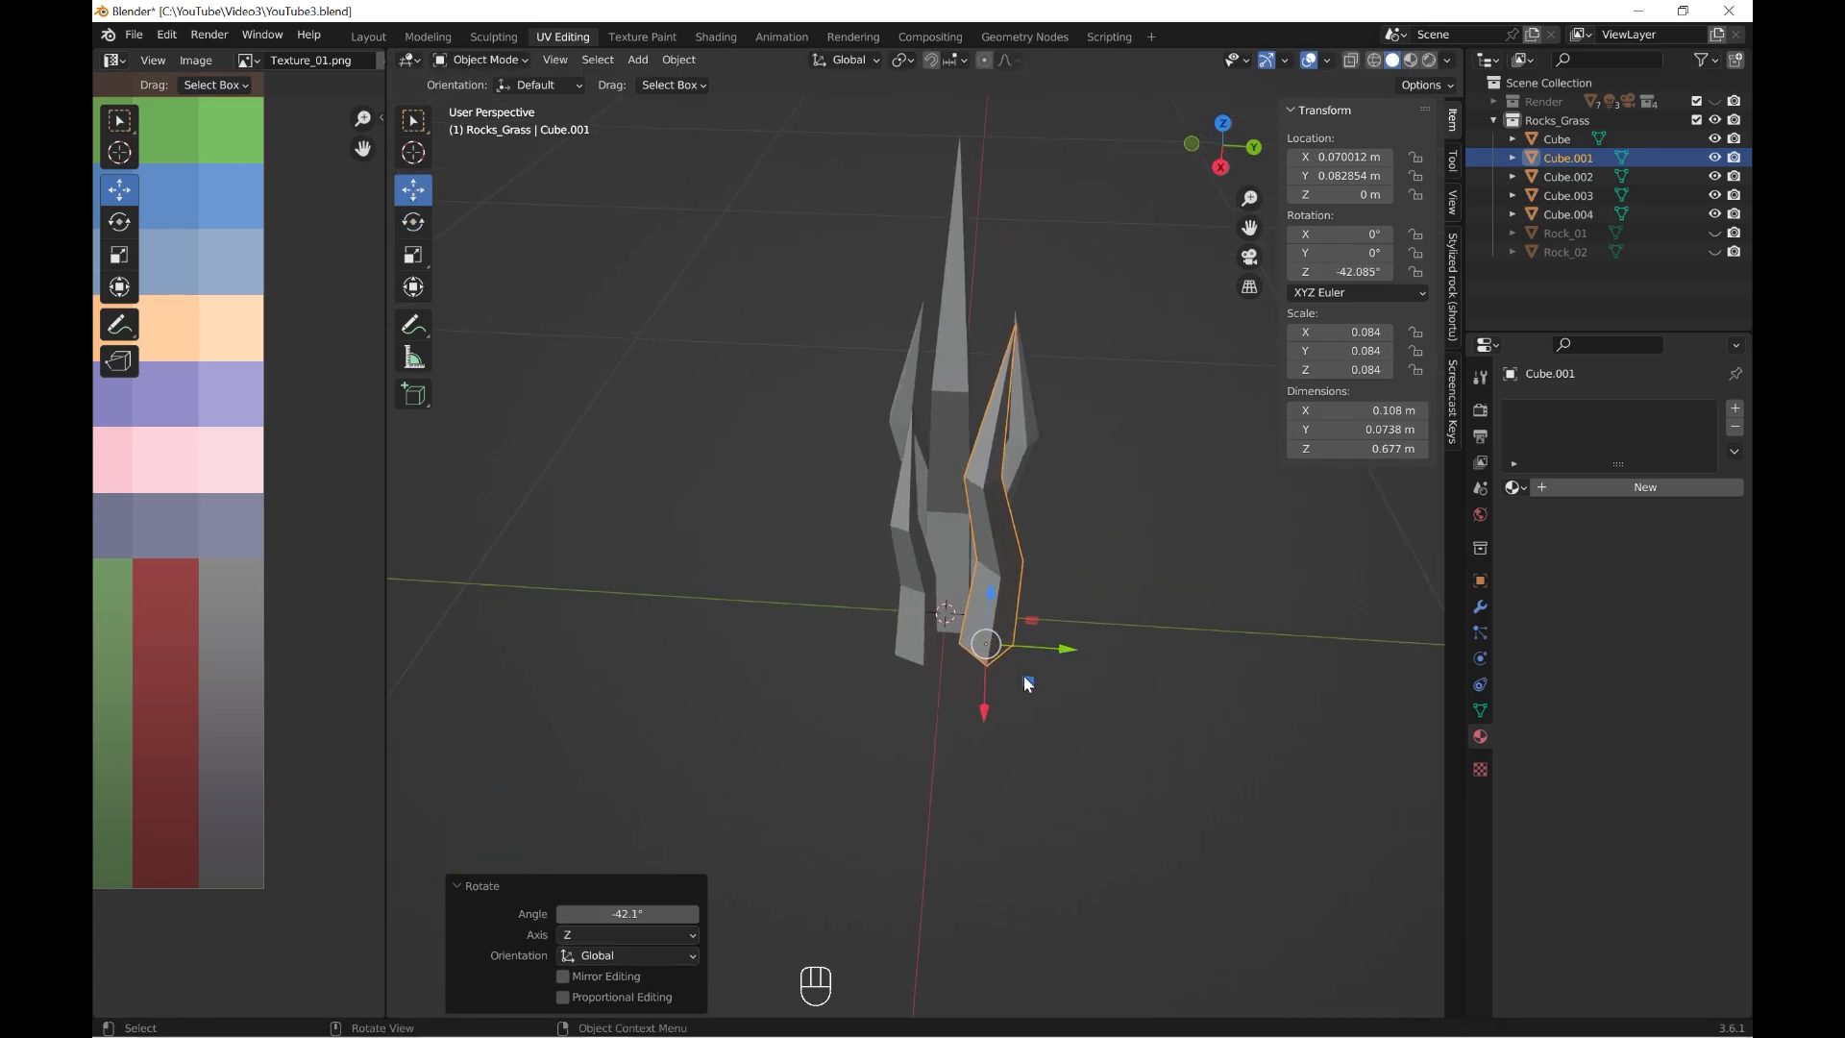
left_click_drag(1025, 679, 1033, 698)
middle_click_drag(1143, 586, 985, 560)
- Reposition two other outer blades around the central blade
left_click(959, 634)
left_click_drag(915, 715, 933, 720)
middle_click_drag(1043, 645, 865, 638)
left_click(976, 617)
middle_click_drag(976, 621, 911, 696, "shift")
left_click_drag(888, 546, 907, 557)
- Shift the tip vertex of the blade Cube.003 along negative Y so the blade leans outward, and return to Object Mode
middle_click_drag(1015, 515, 966, 457)
scroll(967, 457, "down", 4)
middle_click_drag(1138, 605, 1095, 640, "shift")
middle_click_drag(1095, 640, 967, 486, "shift")
scroll(1076, 635, "up", 1)
left_click(480, 60)
left_click(485, 102)
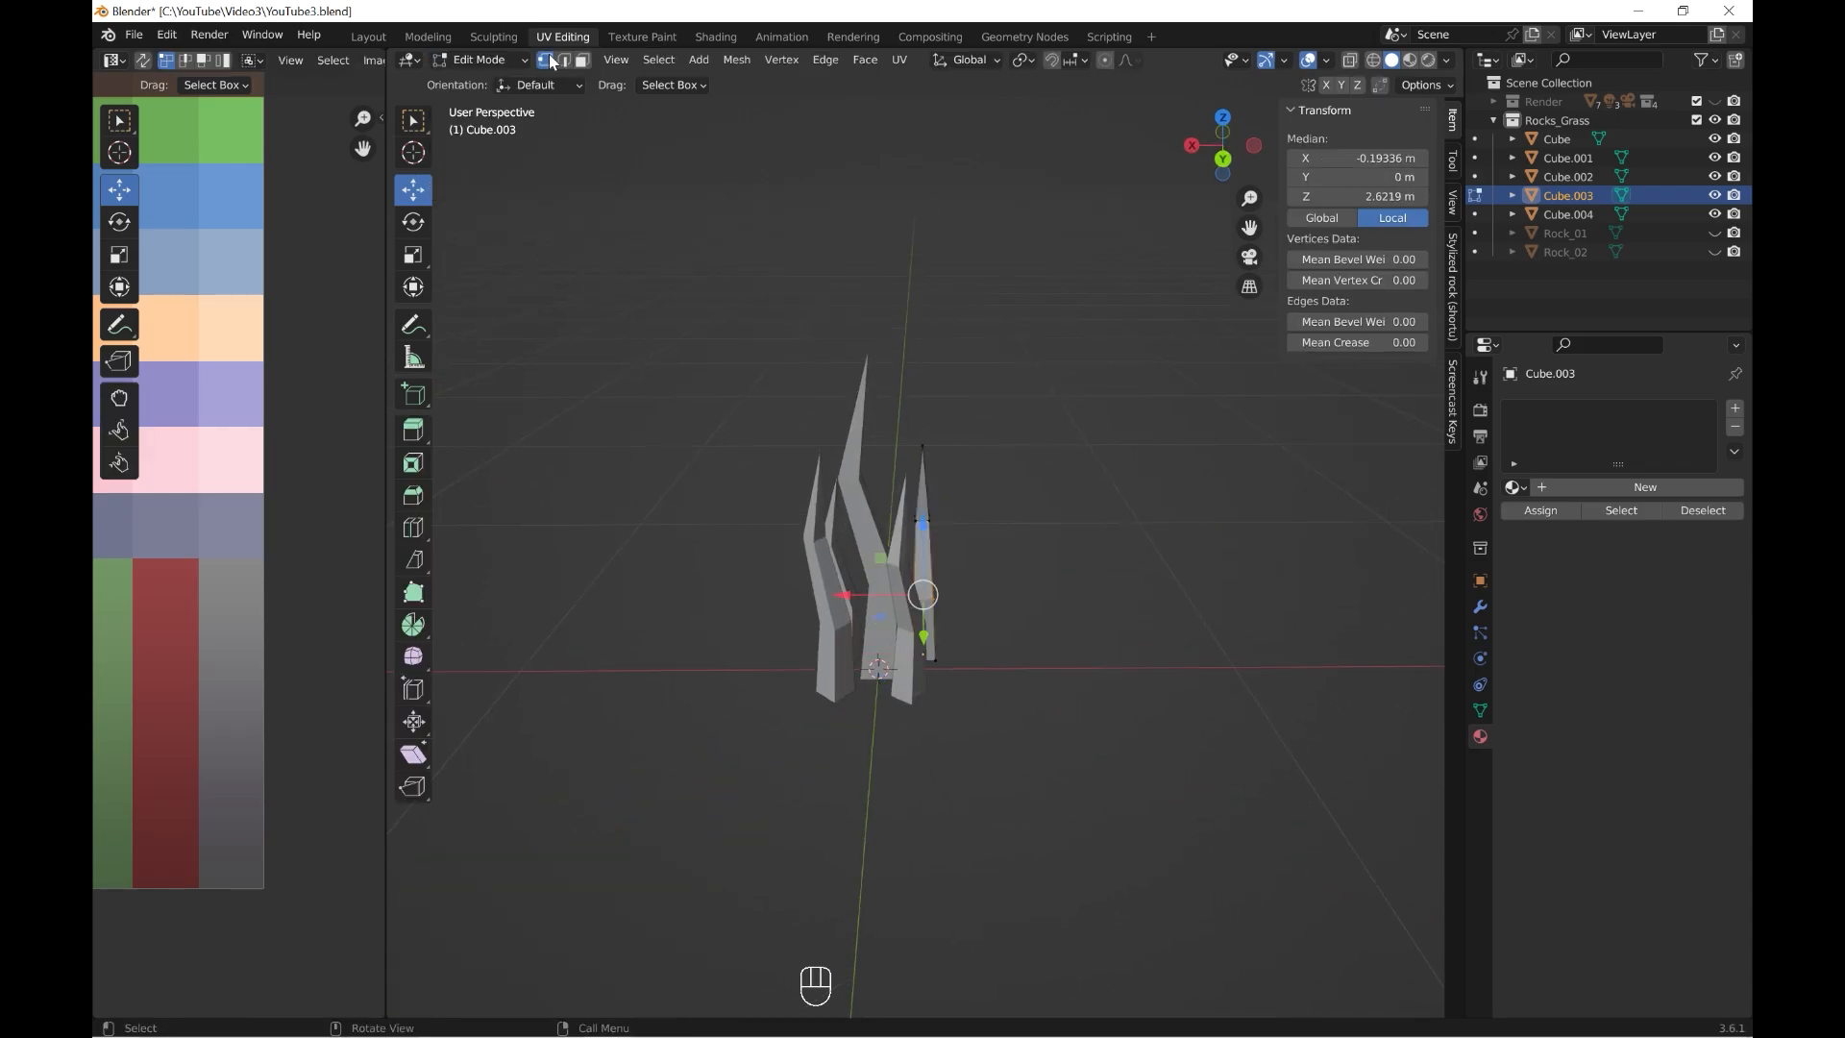
middle_click_drag(1331, 553, 1023, 492)
left_click(1047, 477)
middle_click_drag(1023, 492, 877, 470)
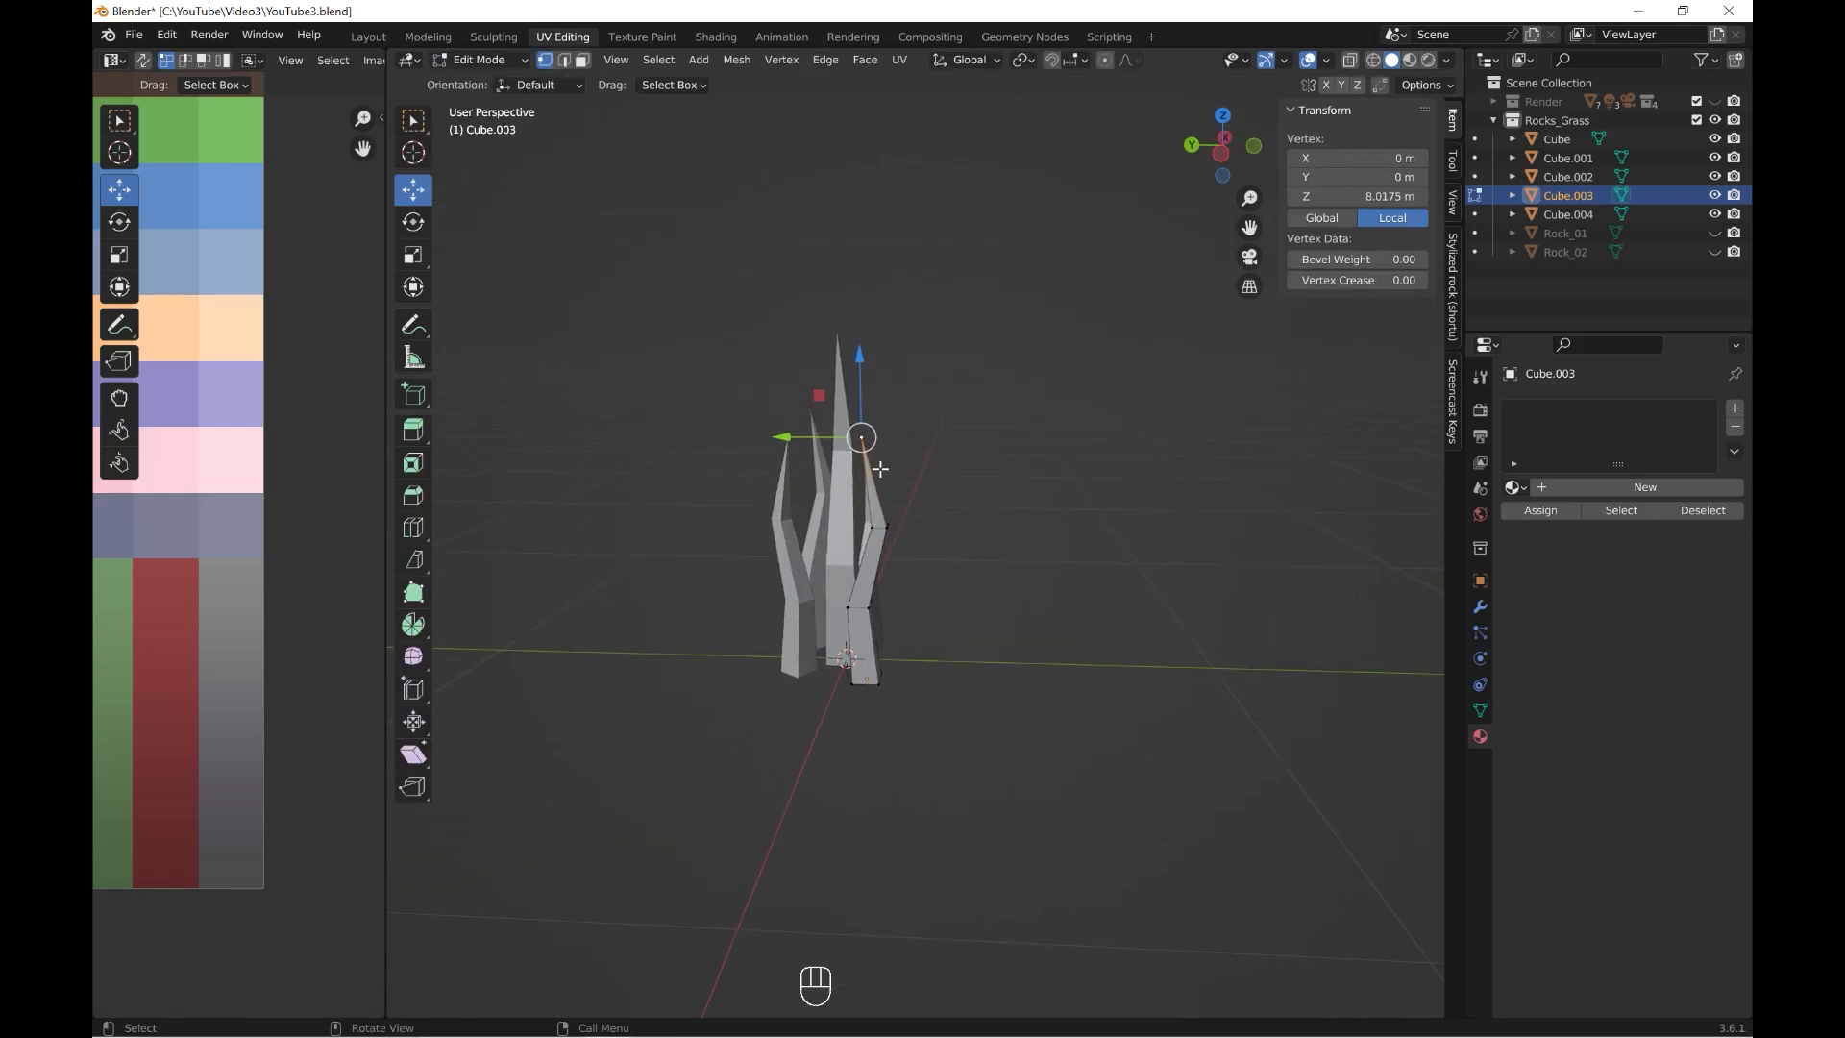
left_click_drag(784, 439, 831, 440)
middle_click_drag(697, 265, 750, 278)
left_click(481, 60)
left_click(492, 84)
- Thin the outer blade Cube.002 by scaling it to 0.756 in X and Y only
left_click(767, 664)
middle_click_drag(834, 655, 870, 809)
middle_click_drag(869, 805, 945, 669, "shift")
left_click_drag(893, 444, 904, 451)
middle_click_drag(904, 451, 948, 535)
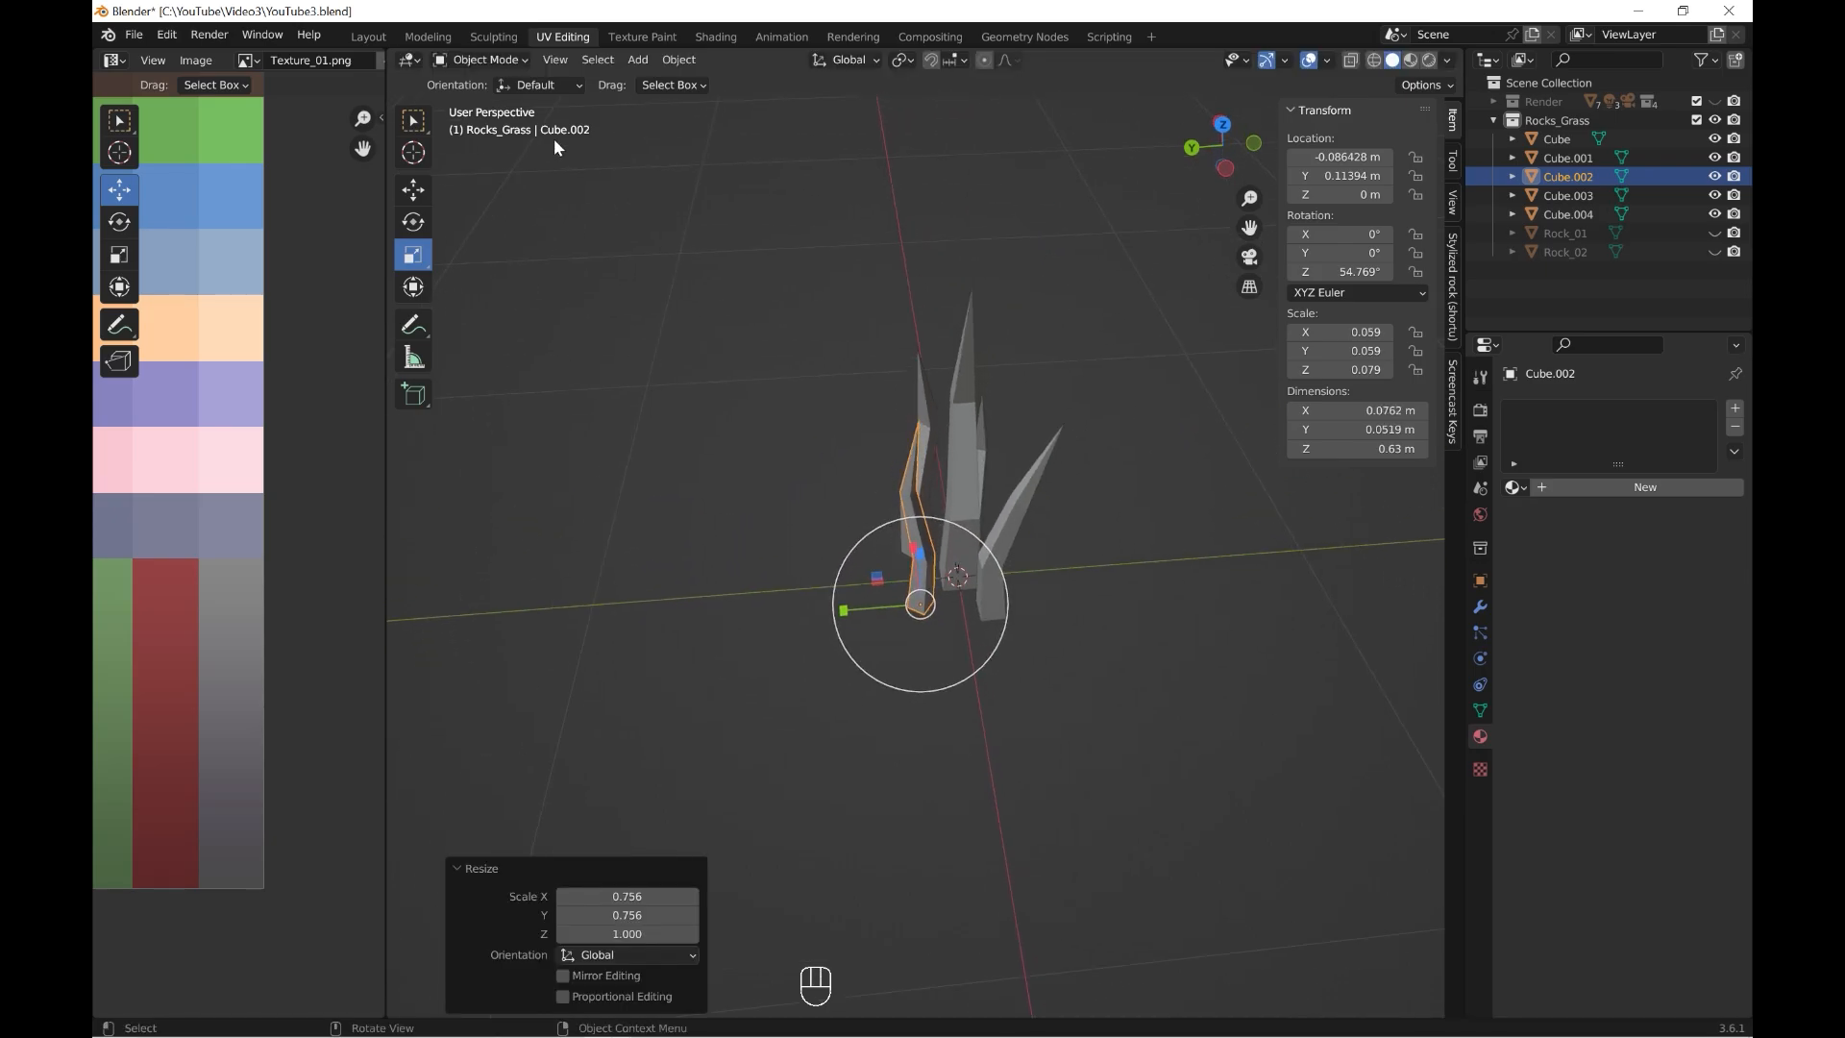
- Pull the tip vertex of the blade Cube.002 outward and slightly up in the YZ plane
left_click(480, 60)
left_click(485, 93)
middle_click_drag(862, 362, 909, 427)
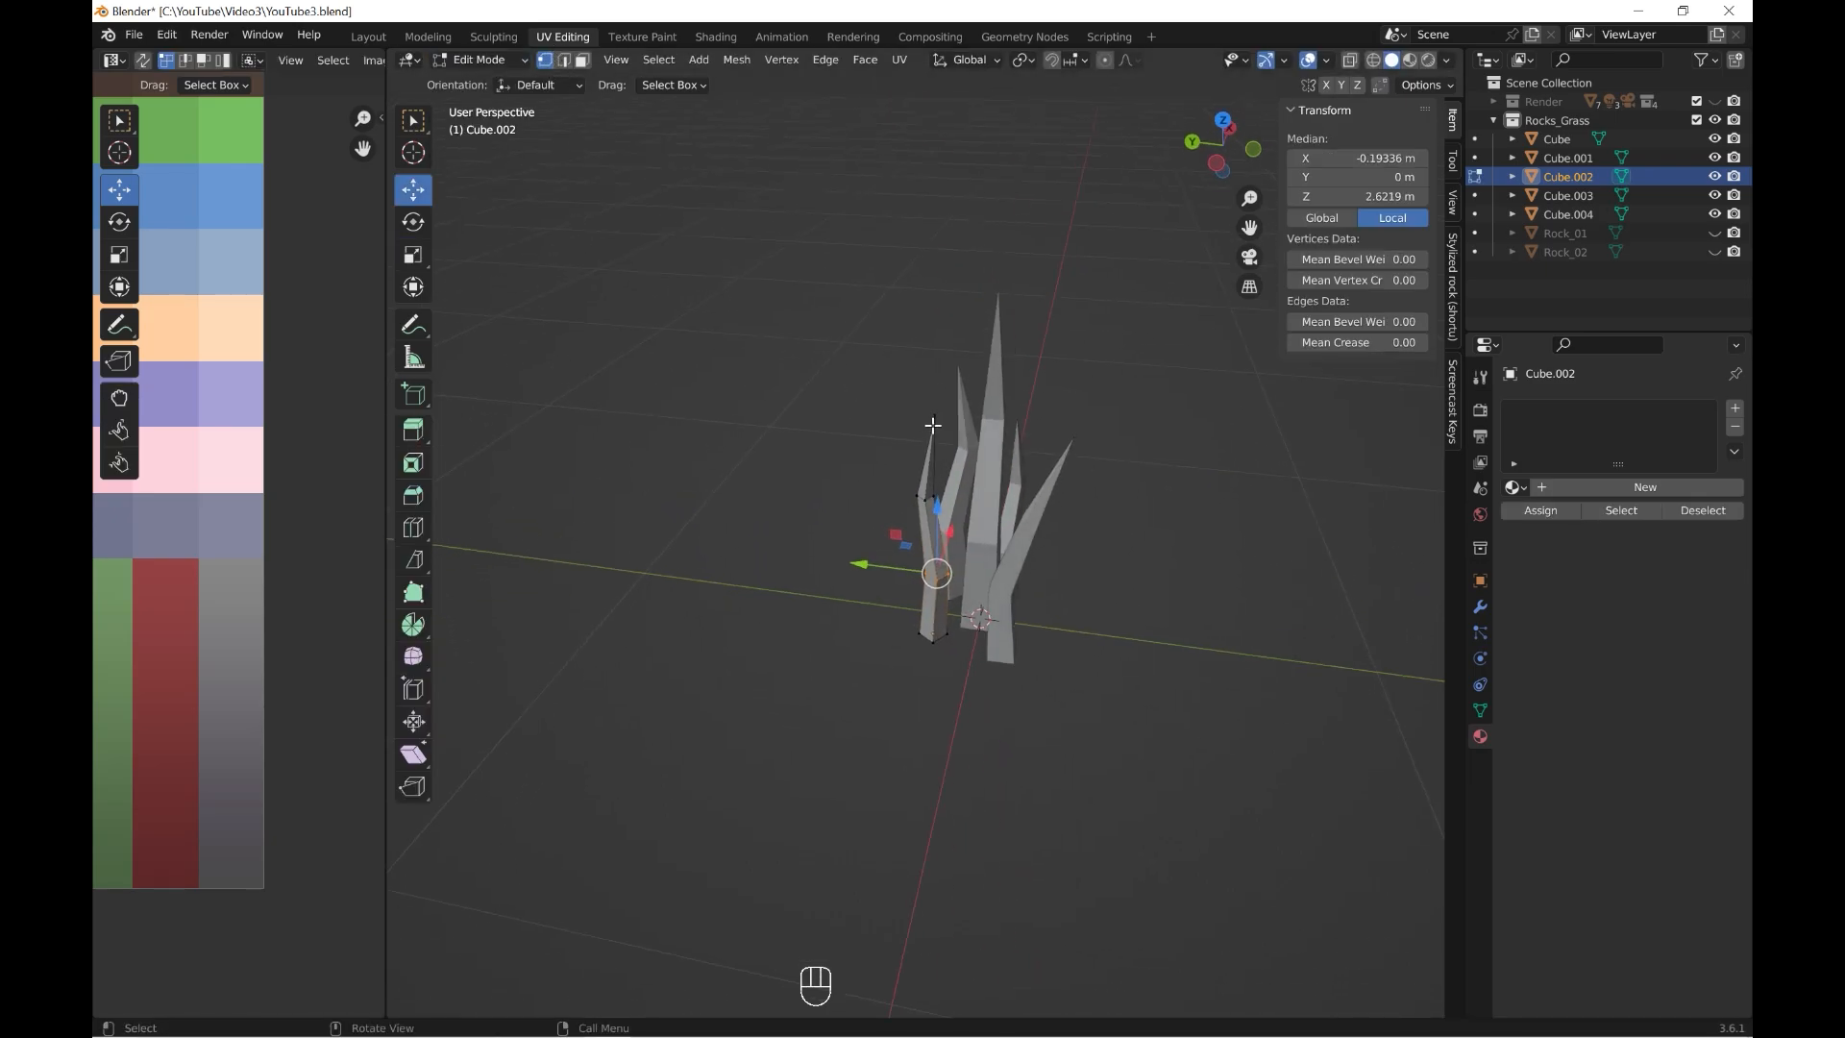
left_click(931, 422)
left_click_drag(892, 377, 858, 356)
middle_click_drag(988, 502, 1123, 498)
key("Tab")
- Scale the blade Cube.001 by about 0.888 and shift its tip vertex slightly along positive Y
left_click(878, 620)
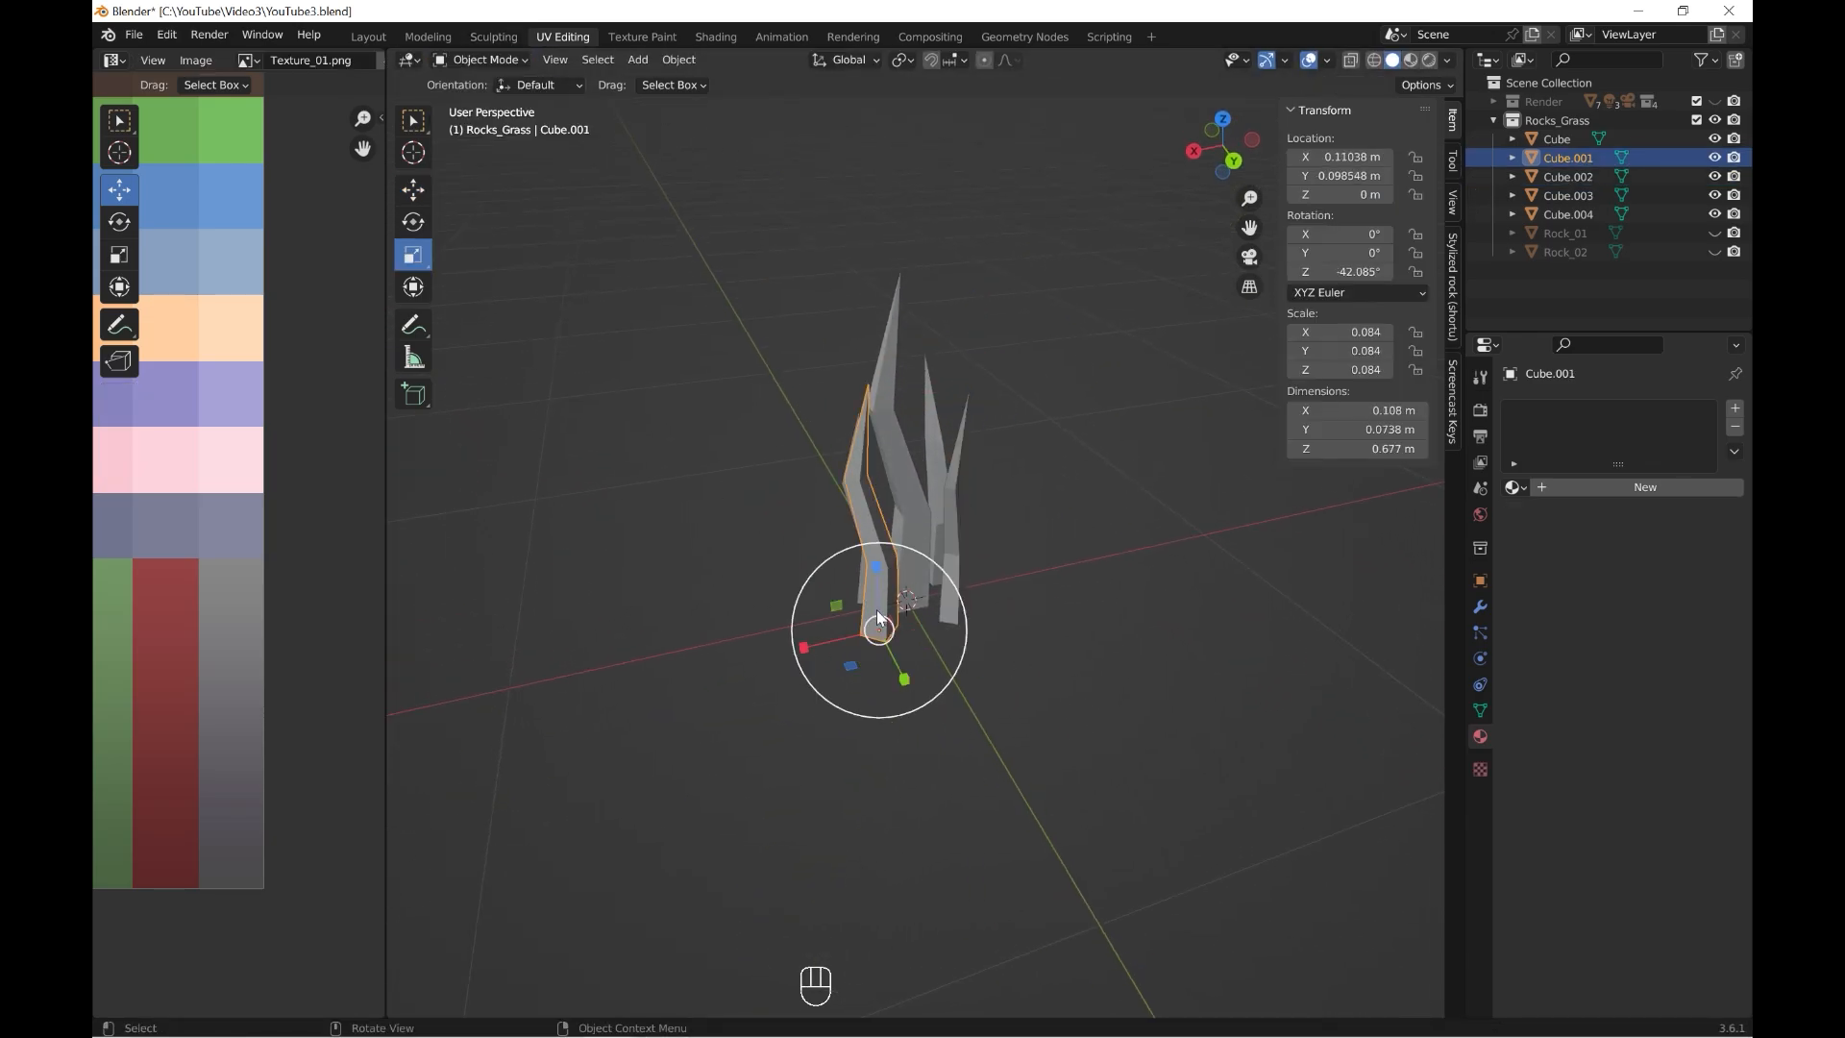
key("s")
left_click(1025, 665)
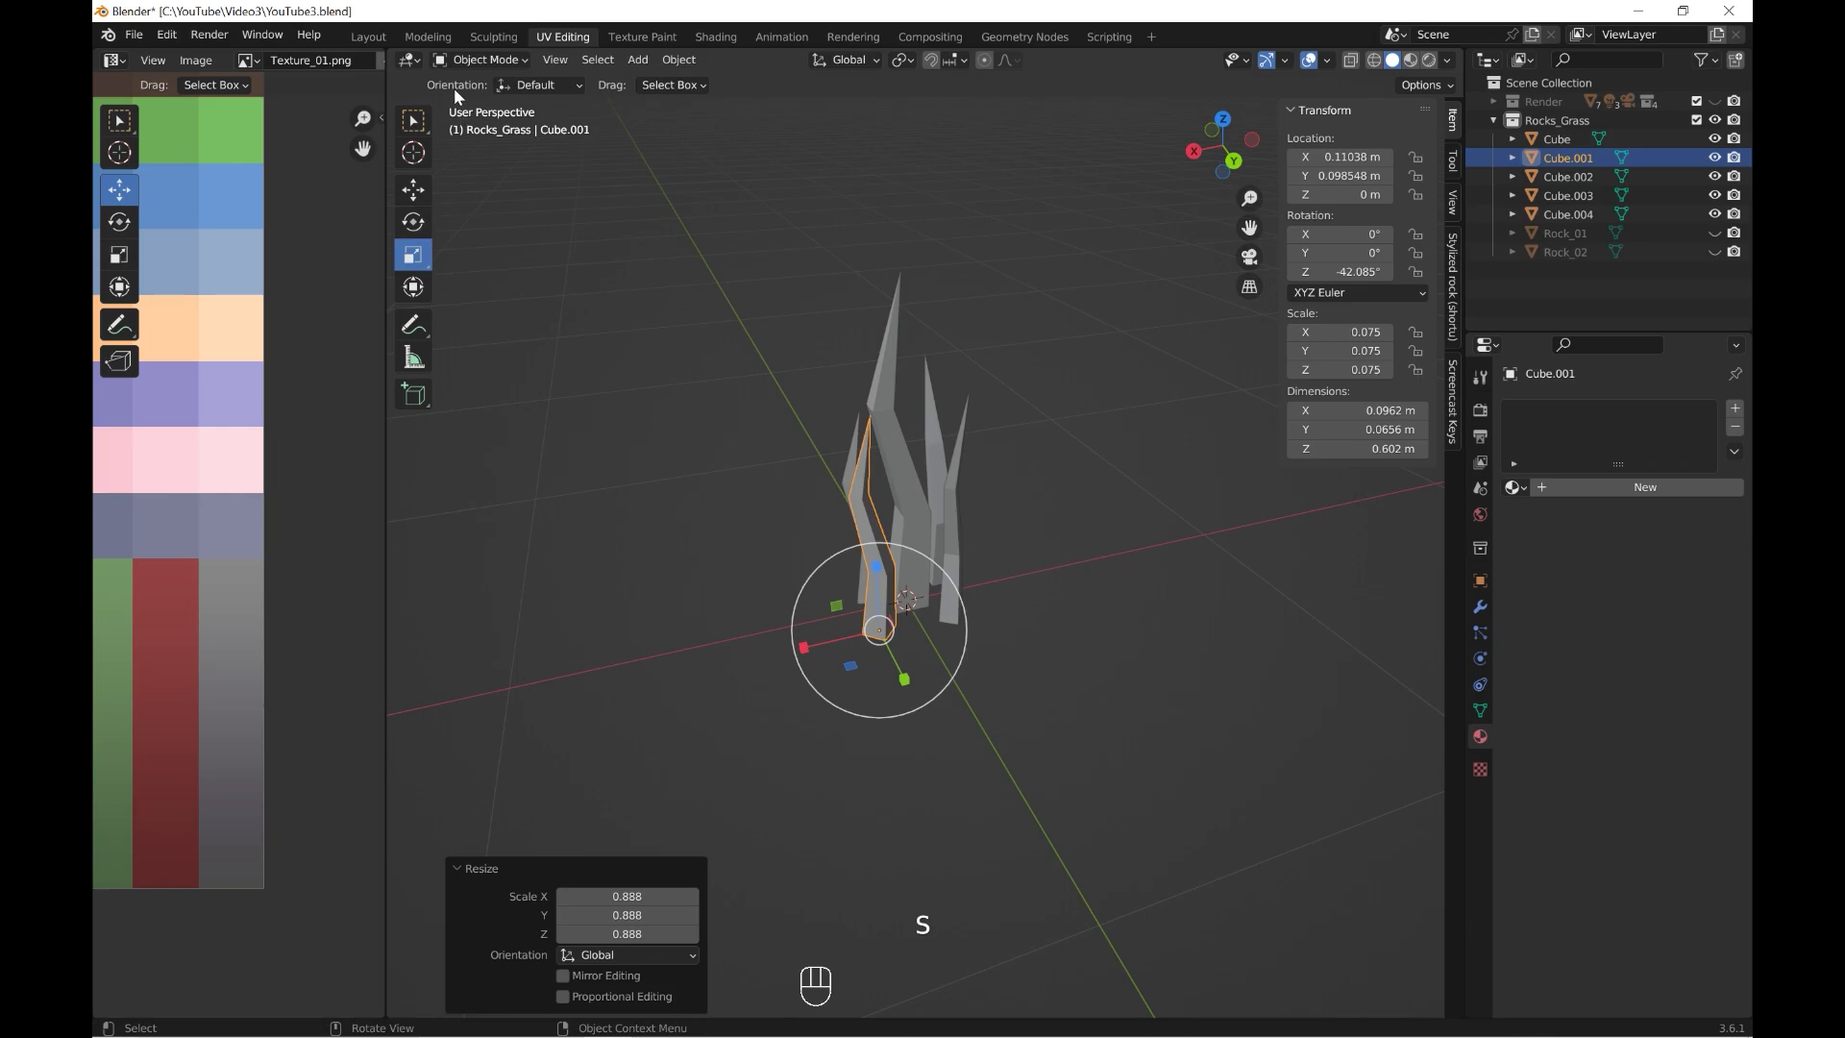
left_click(478, 59)
left_click(481, 77)
middle_click_drag(961, 461, 1042, 458)
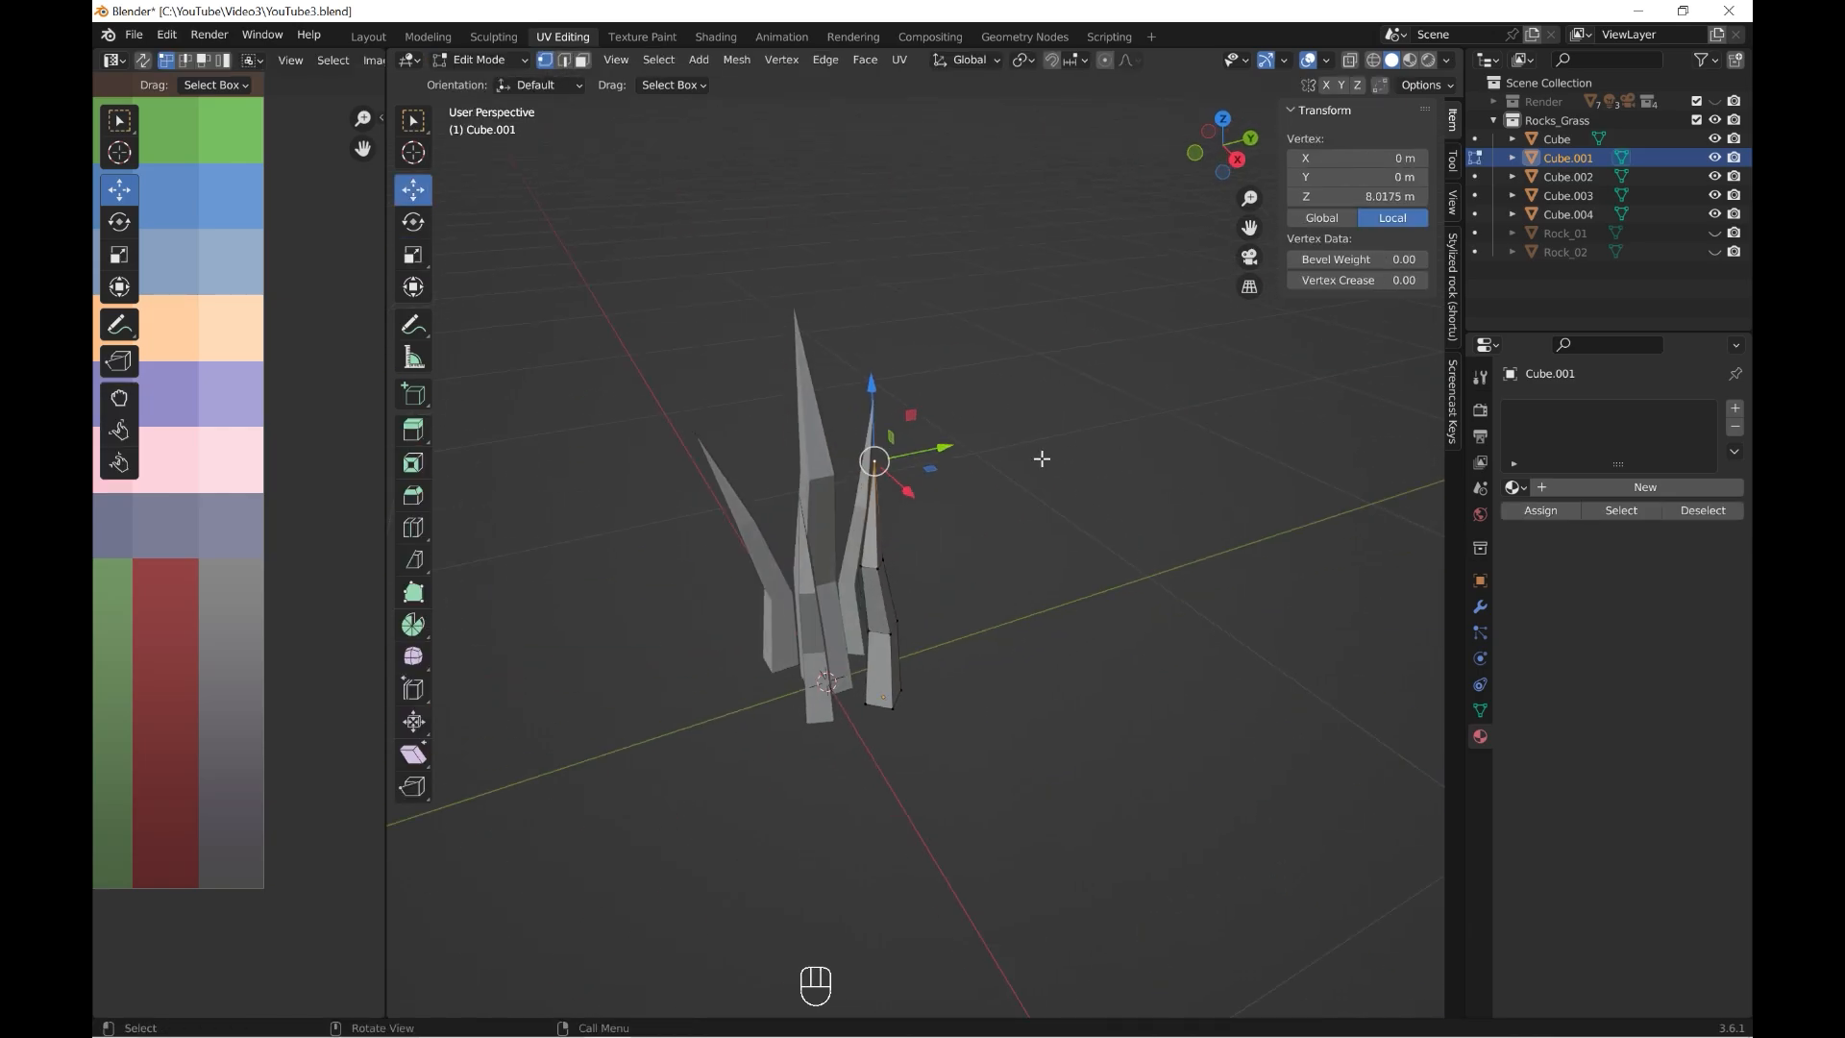
left_click_drag(963, 451, 977, 448)
- Move the lower edge loop of the blade Cube.001 by about -0.027 m in Y and return to Object Mode
left_click(564, 59)
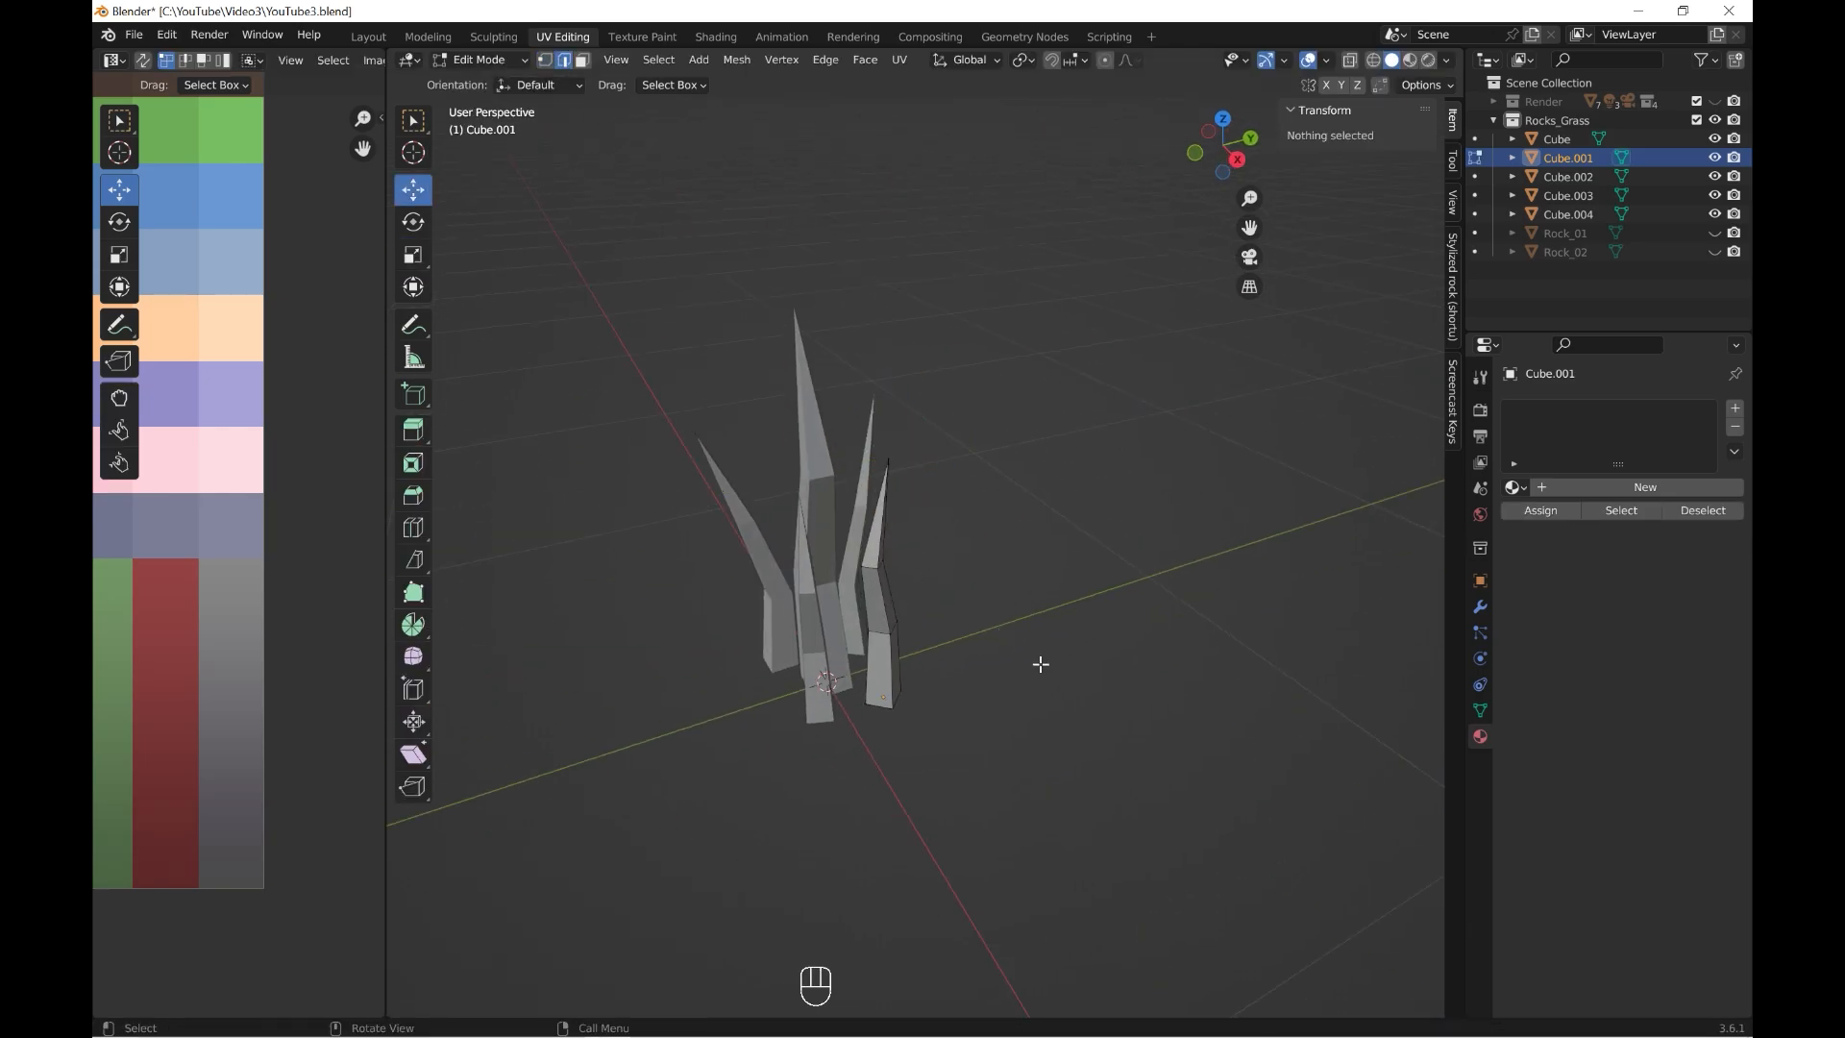
left_click(872, 629, "alt+shift")
left_click_drag(937, 611, 930, 618)
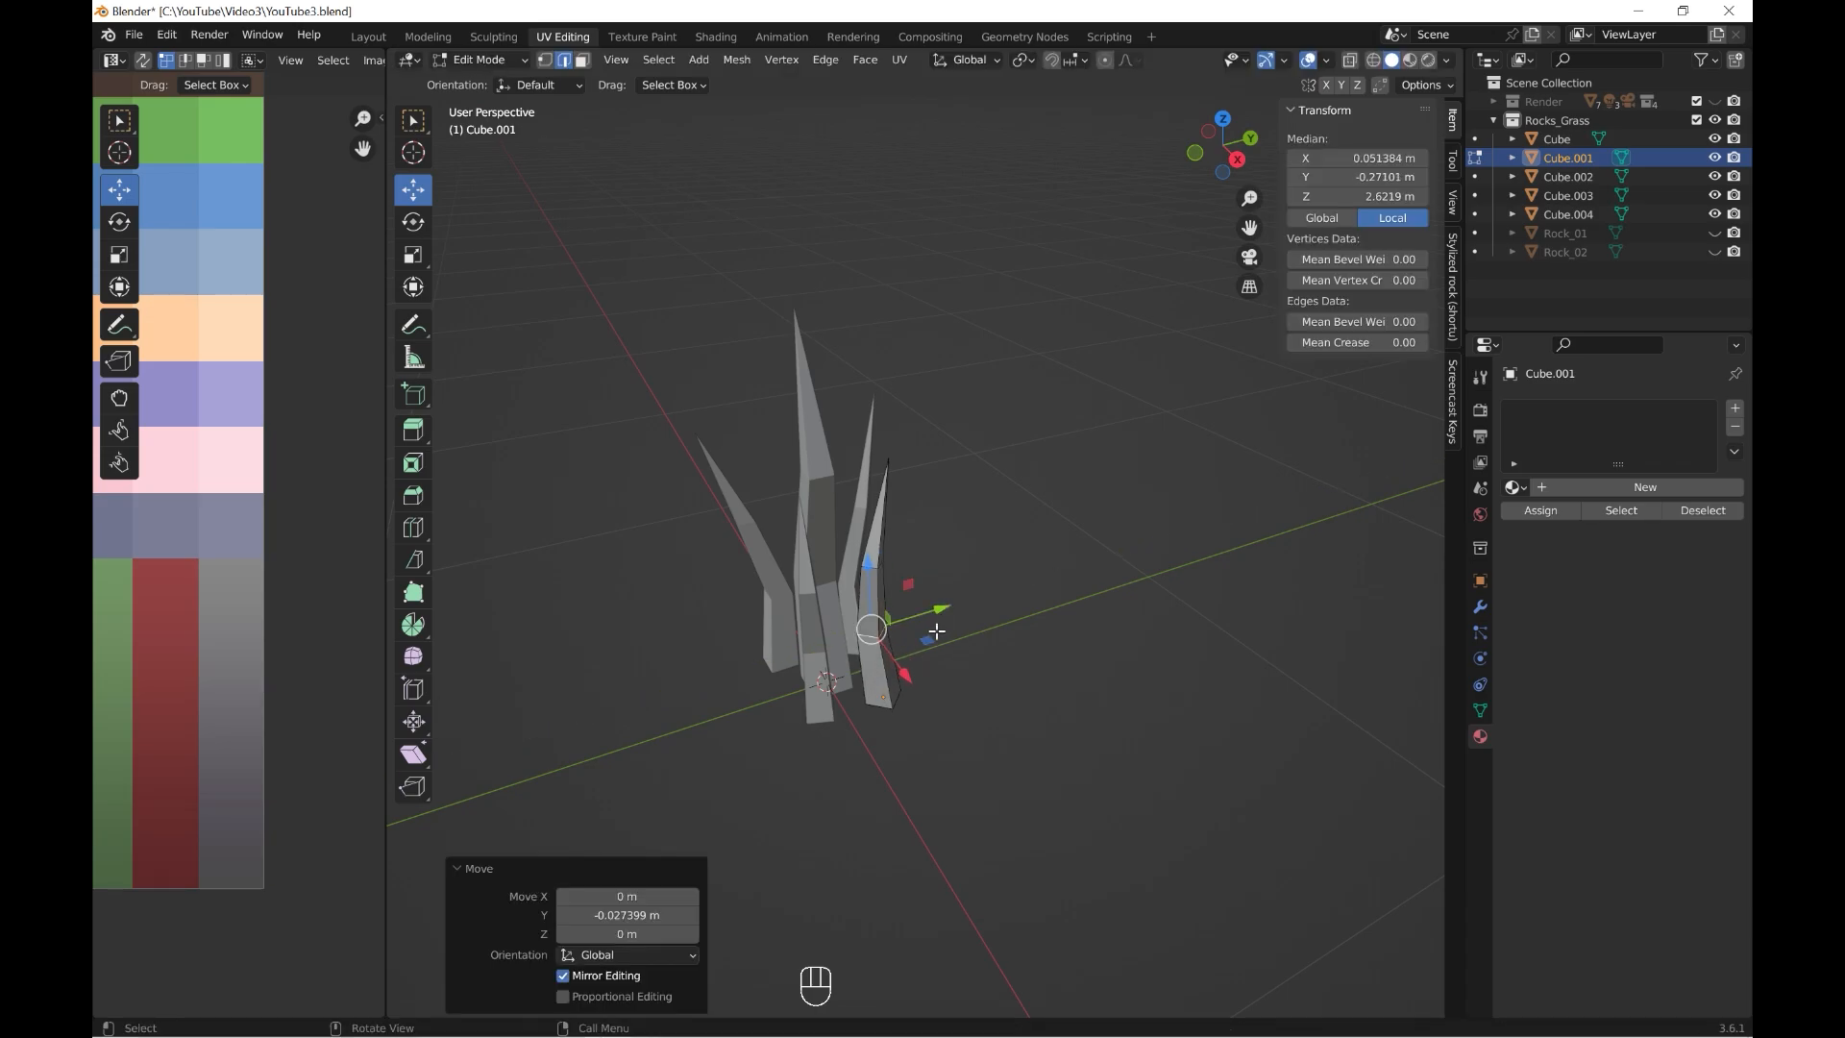
middle_click_drag(930, 618, 922, 593)
left_click(478, 59)
left_click(485, 79)
- Set the Z rotation of the blade Cube.004 to about -230.88°
left_click(912, 667)
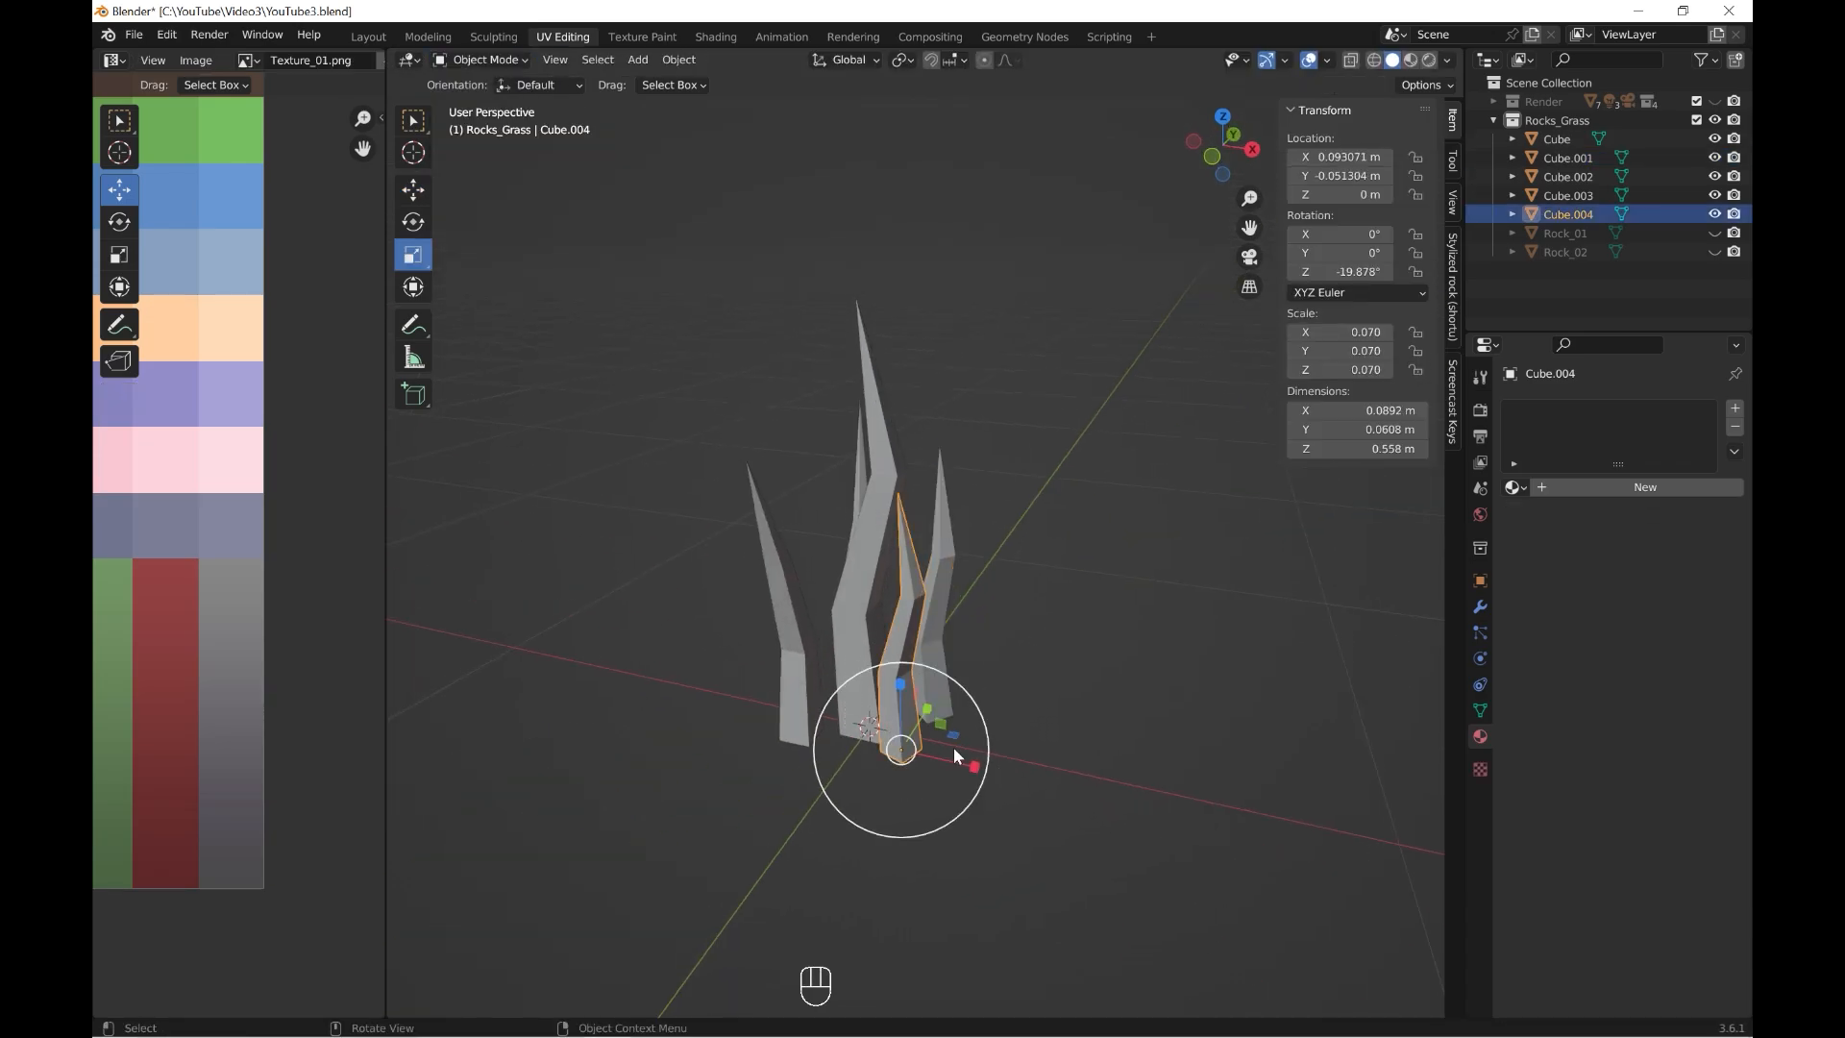
left_click_drag(1376, 272, 1321, 272)
middle_click_drag(981, 509, 937, 571)
- Move the upper edge loop of the blade Cube.004 by about -0.042 m in Y and return to Object Mode
left_click(478, 60)
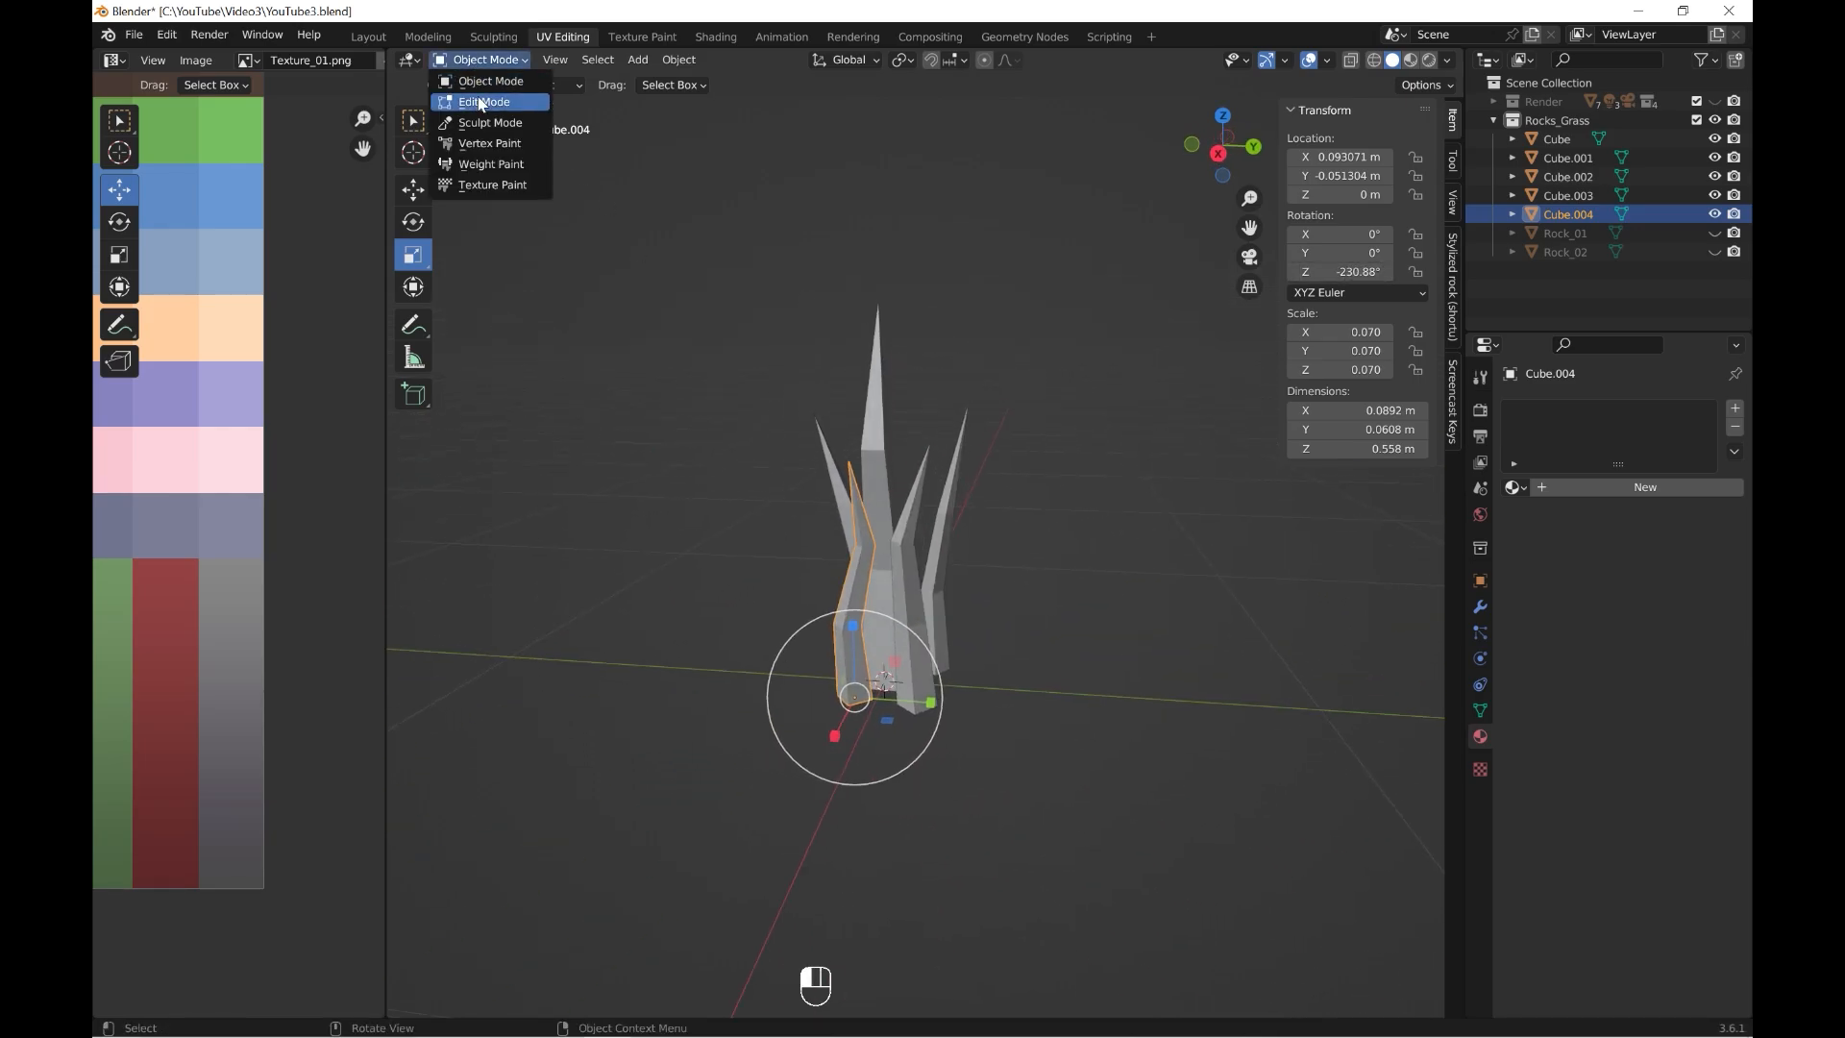
left_click(482, 103)
left_click(581, 61)
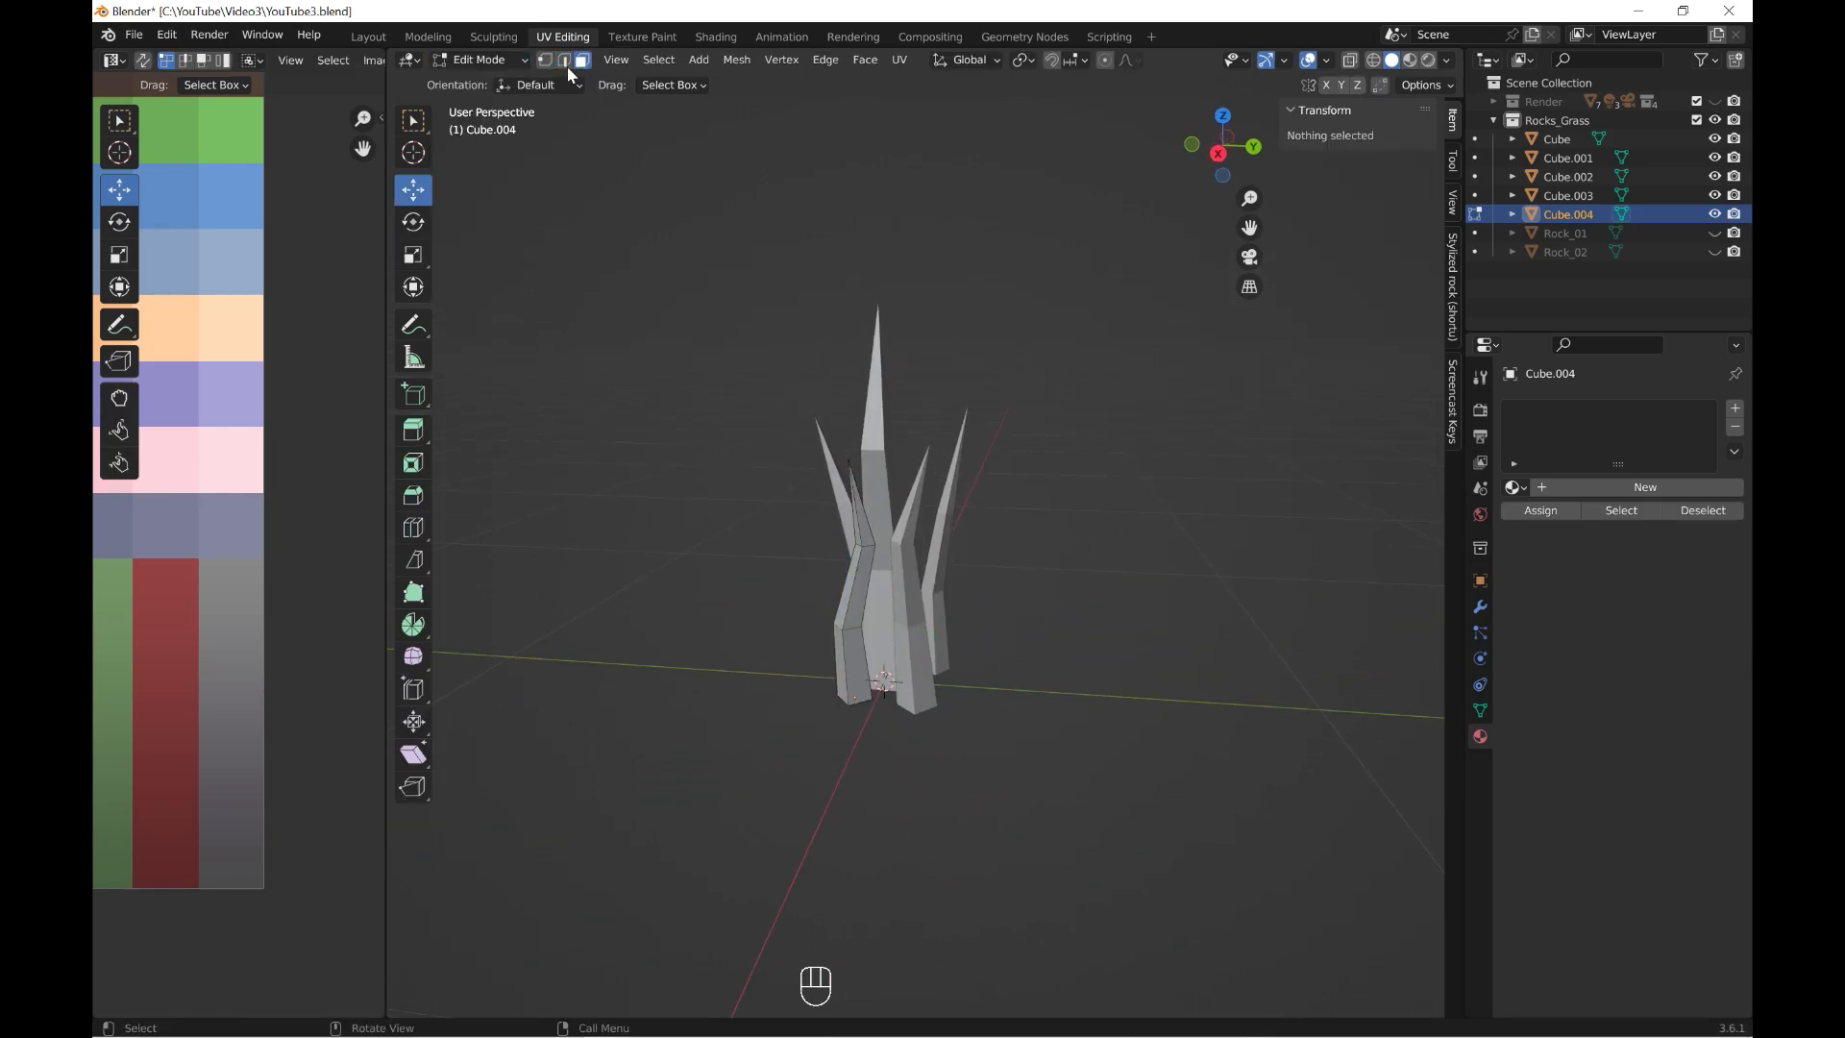
left_click(865, 548, "alt+shift")
key("g")
key("y")
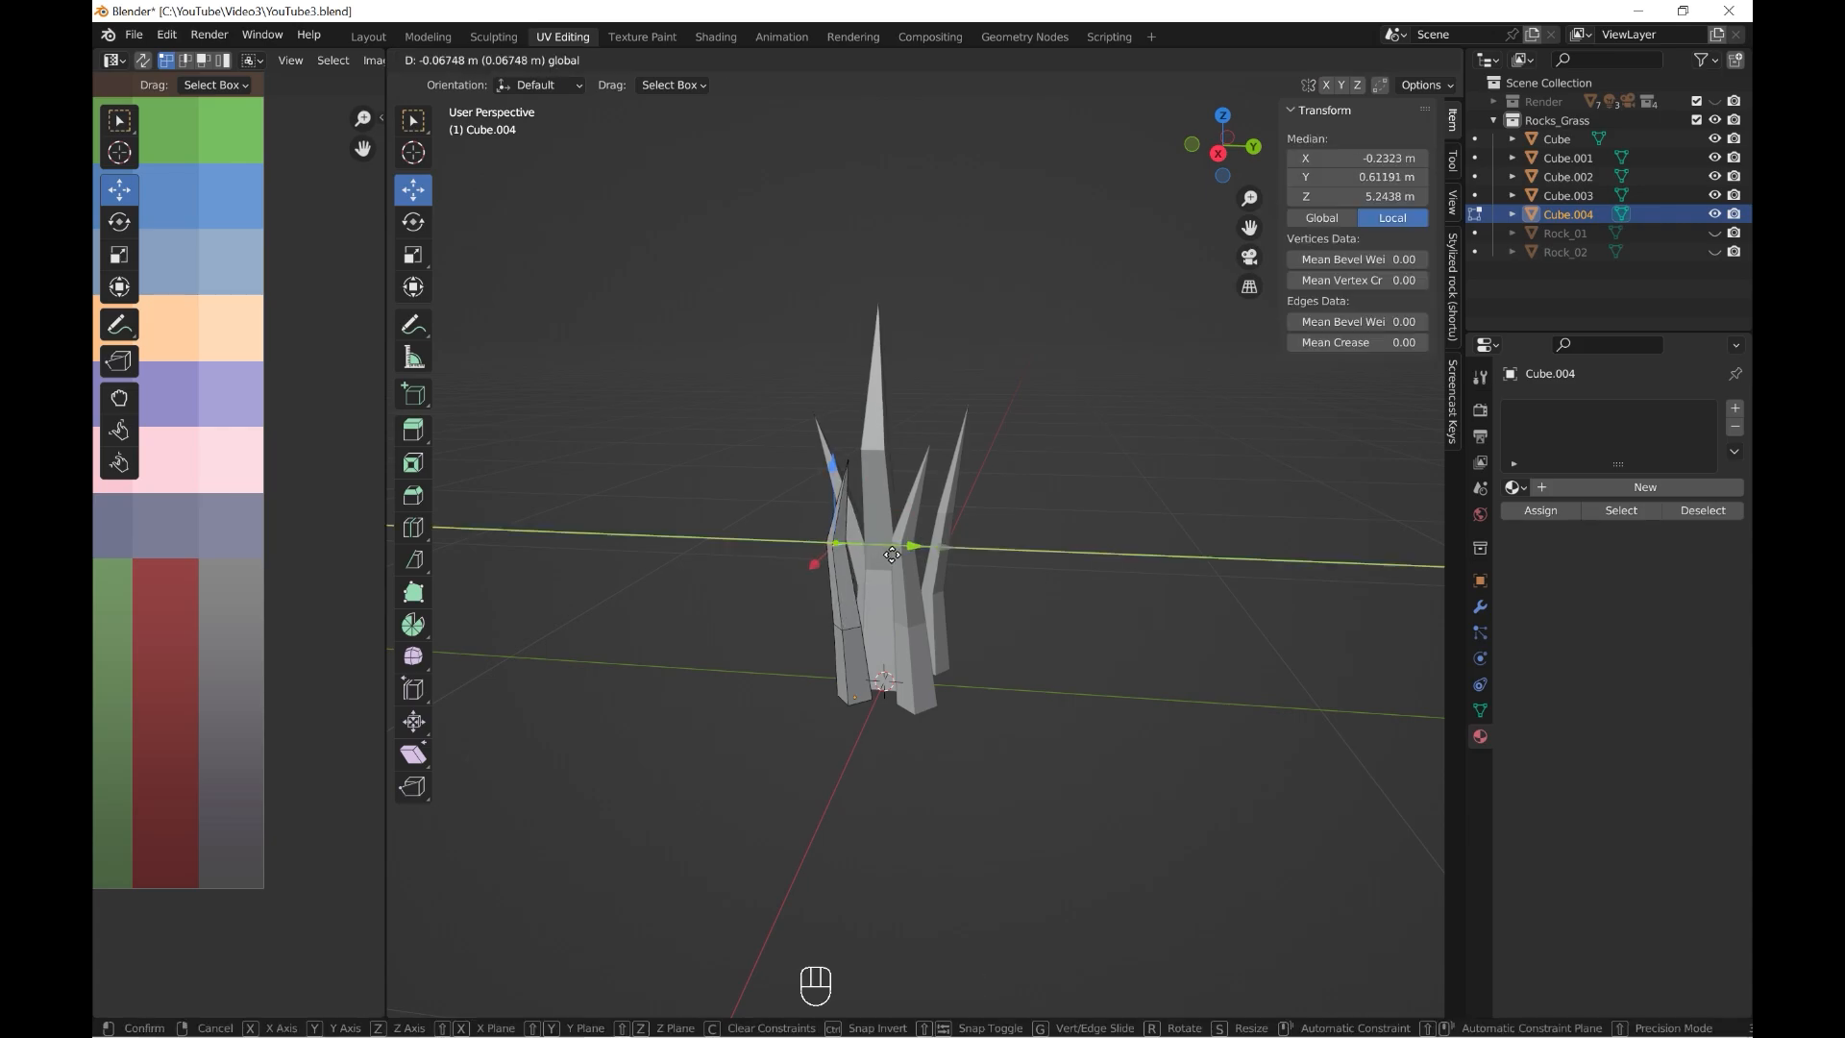
left_click(923, 563)
middle_click_drag(984, 581, 769, 404)
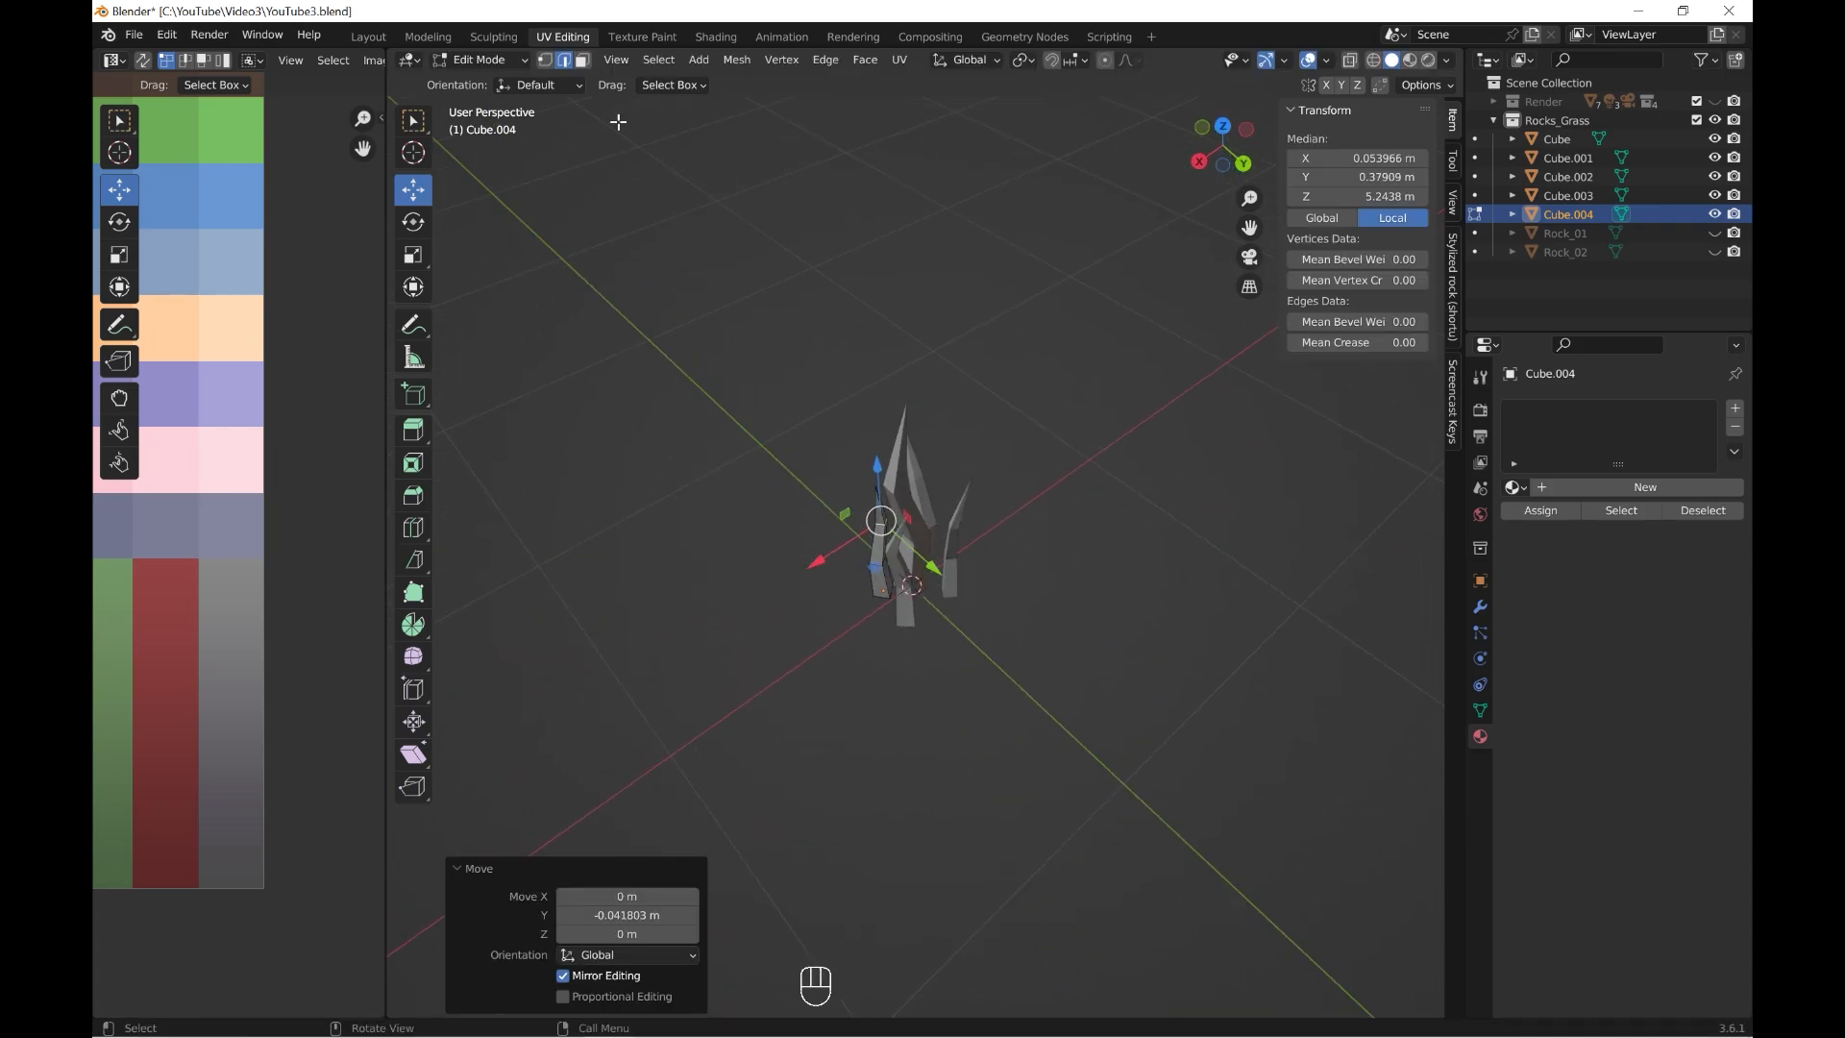
left_click(525, 67)
left_click(492, 81)
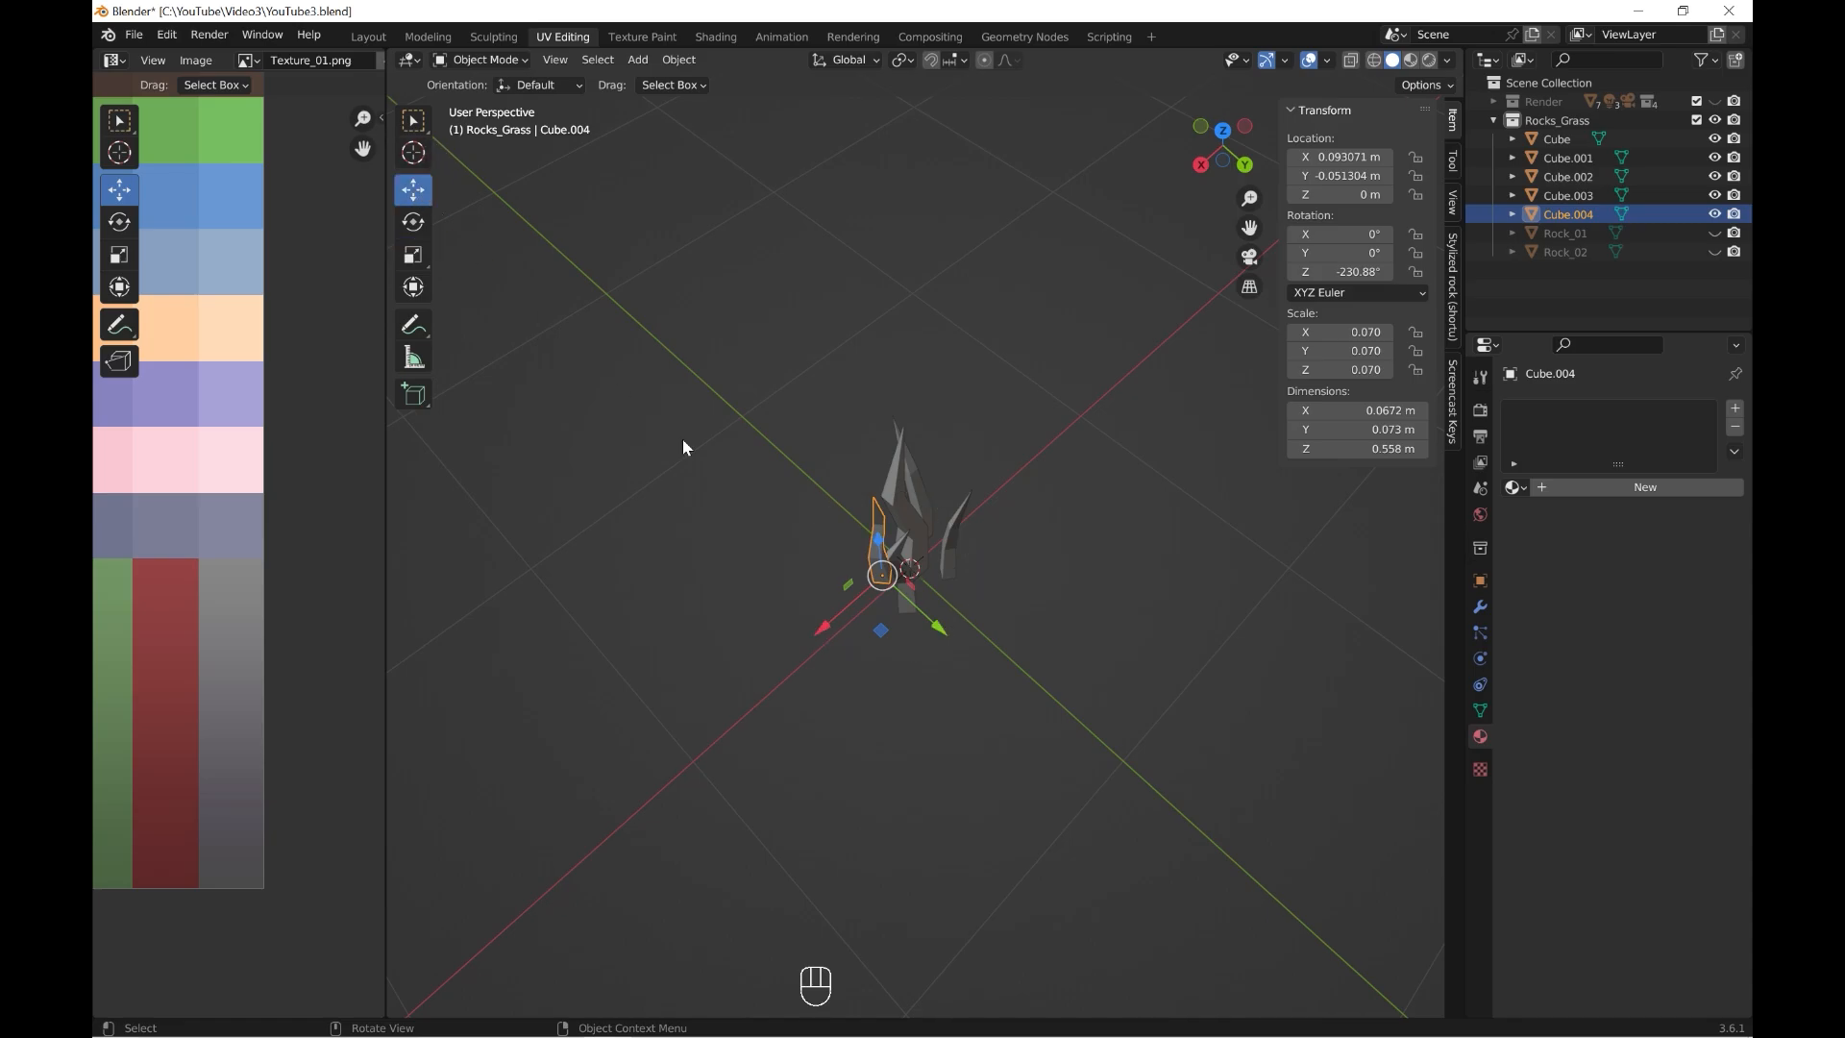
- Move the blade Cube.004 to about X 0.097 m, Y -0.093 m and scale it by about 0.932
left_click_drag(878, 627, 865, 614)
key("s")
left_click(1000, 605)
middle_click_drag(1000, 606, 1187, 511)
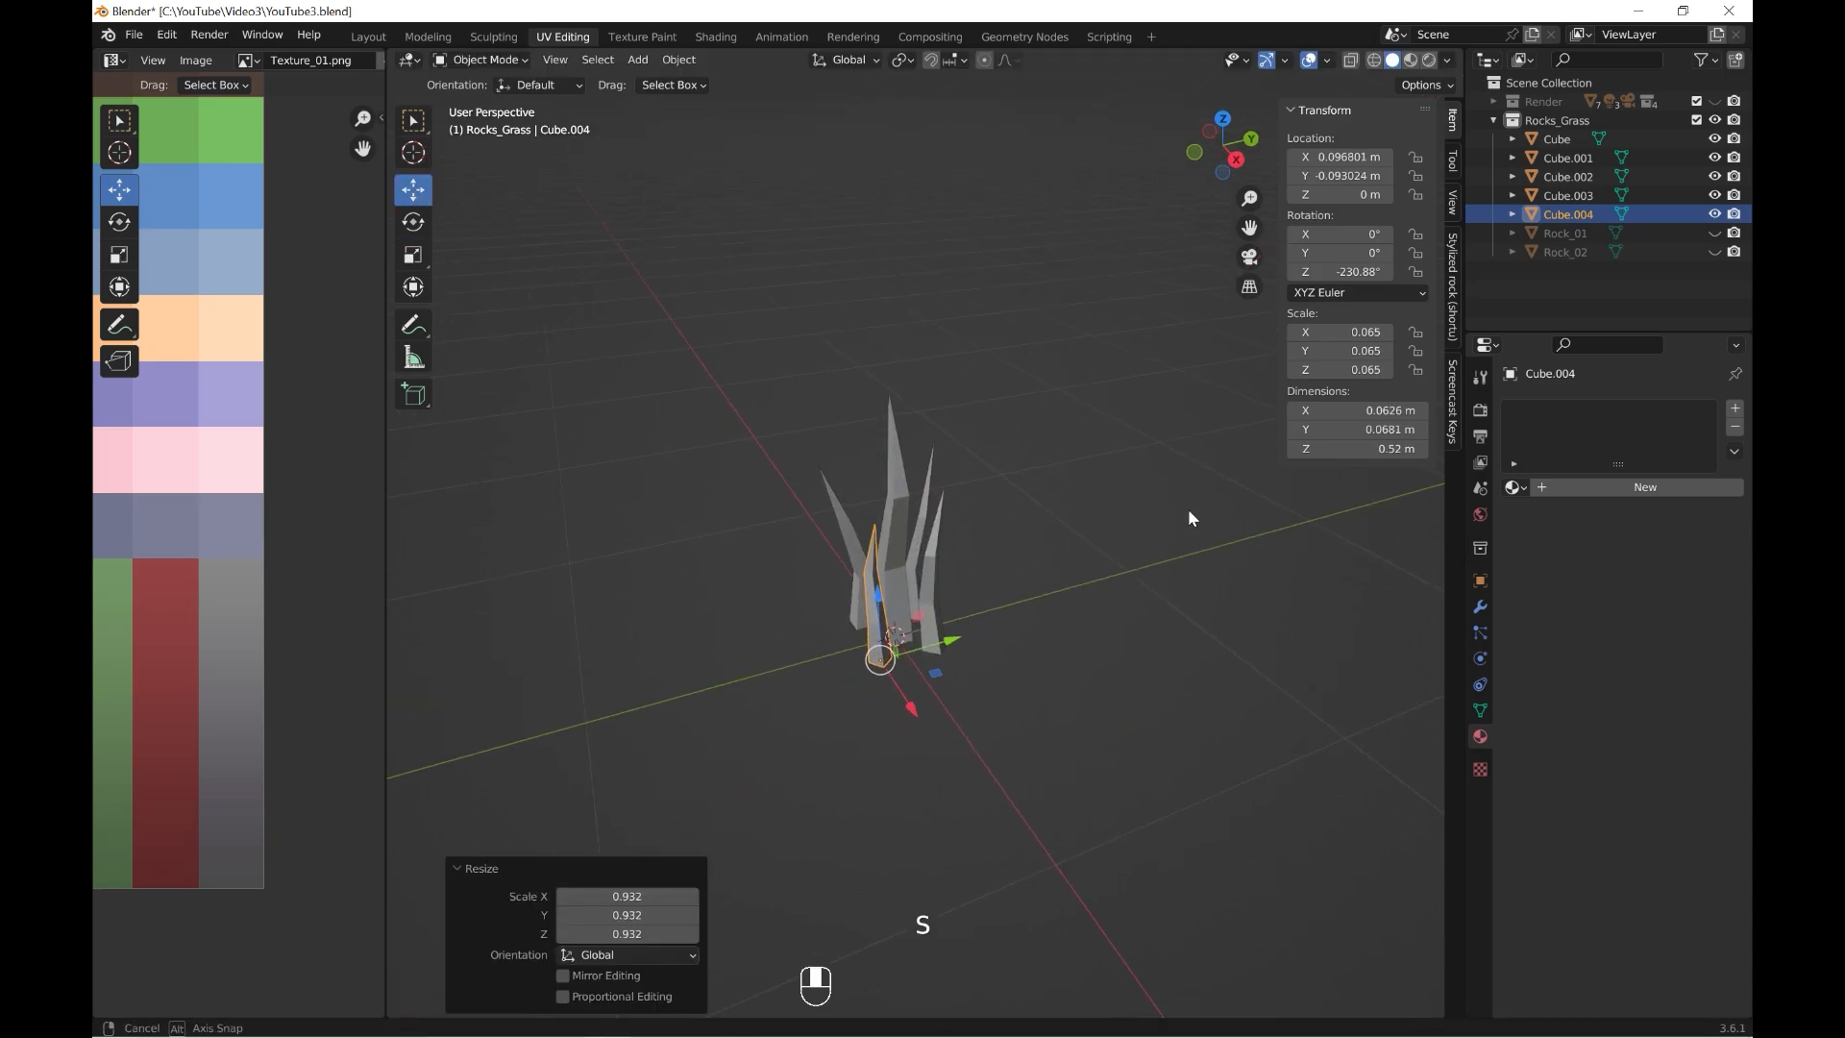
- Adjust the overall size of the outer blade Cube.003 with uniform scaling
scroll(1187, 511, "down", 4)
middle_click_drag(996, 548, 909, 532, "shift")
left_click(857, 504)
left_click(809, 569)
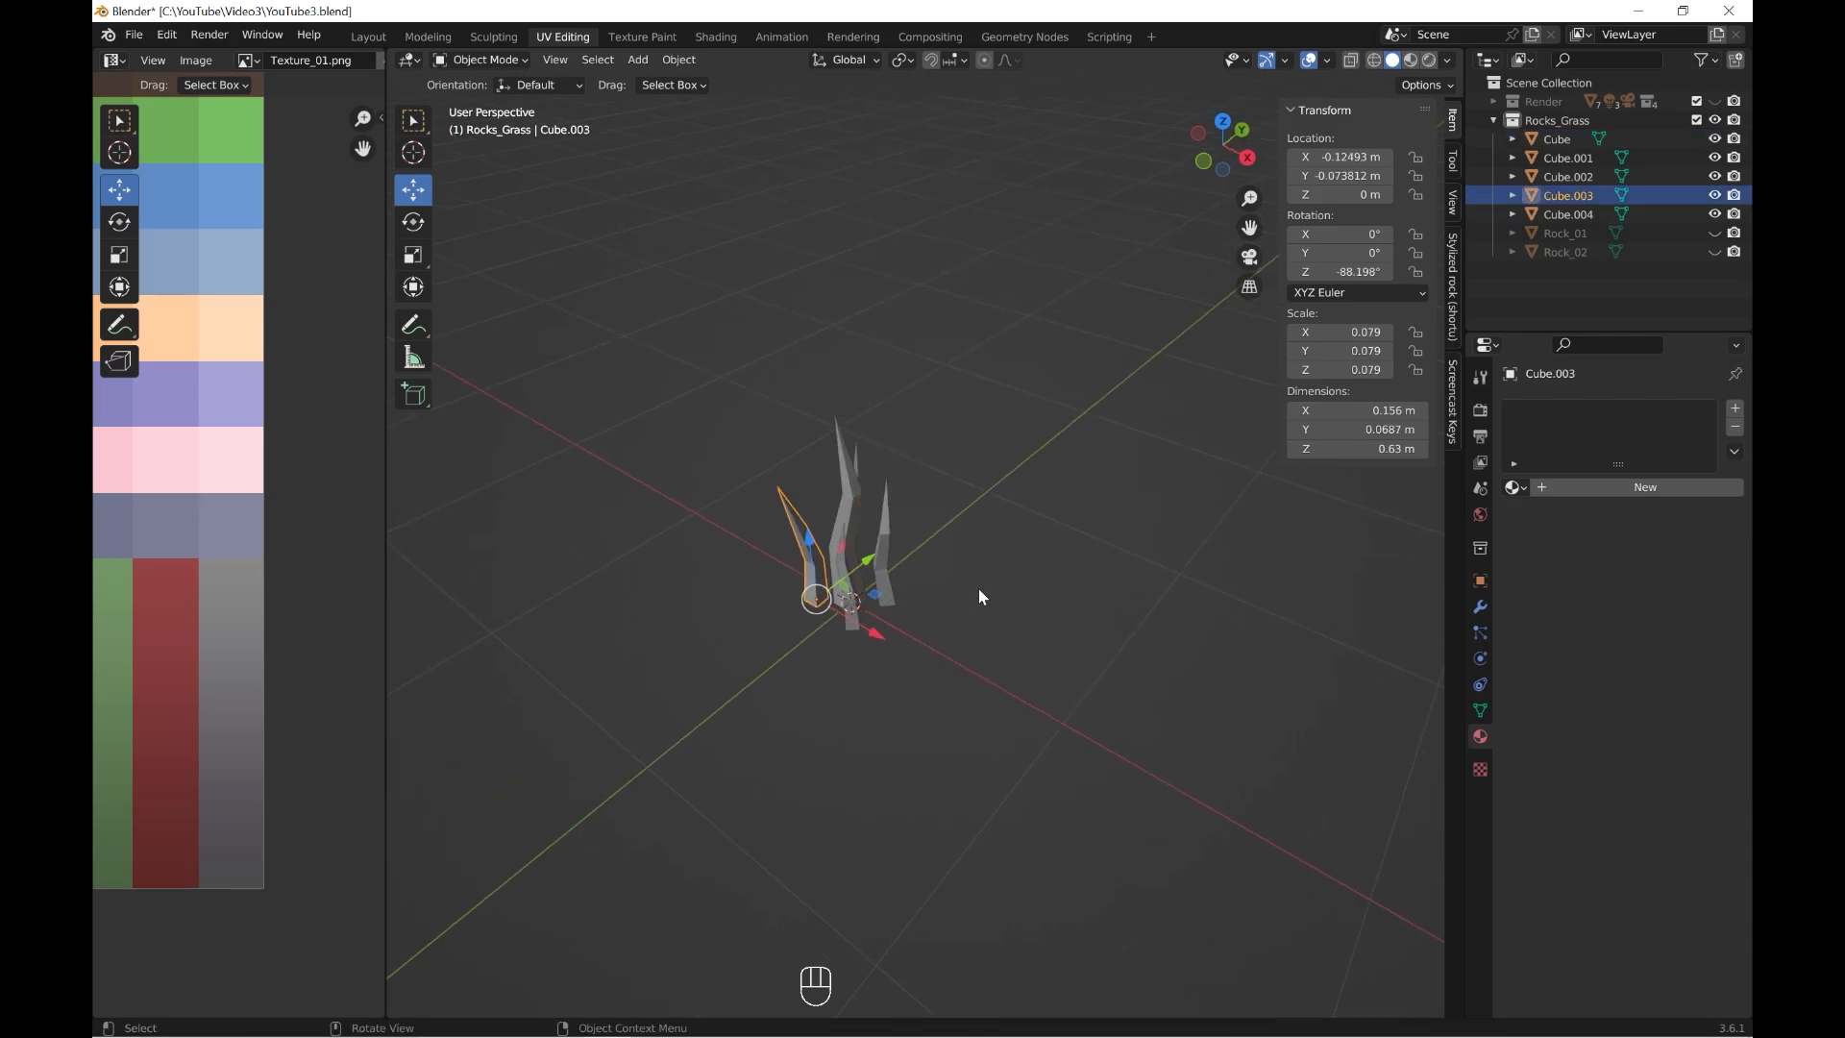
key("s")
left_click(999, 593)
middle_click_drag(999, 593, 940, 605)
key("s")
left_click(1062, 587)
- Duplicate the blade Cube.004, place the copy at about X -0.148 m, Y 0.028 m, and scale it by 0.836
left_click(867, 626)
key("shift+d")
left_click_drag(938, 604, 885, 581)
key("s")
left_click(982, 583)
middle_click_drag(976, 509, 959, 461)
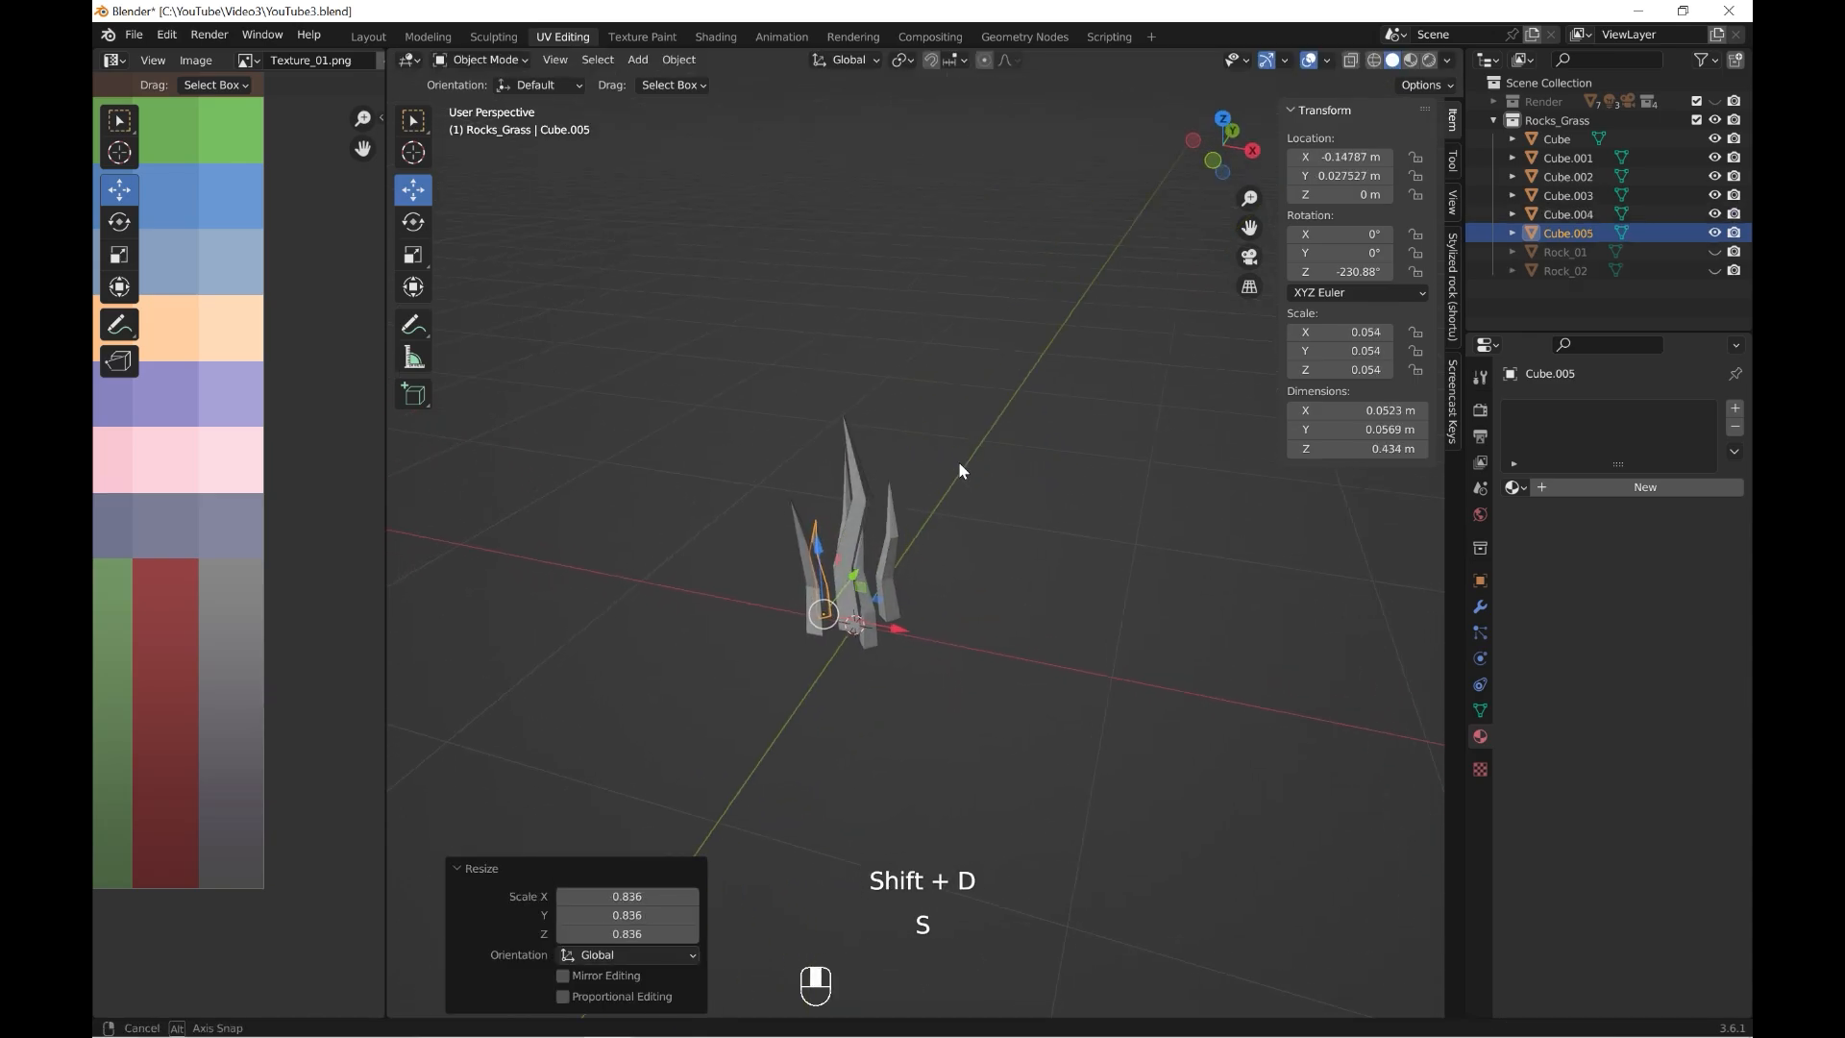
- Deselect the blades and switch to the front orthographic view
scroll(959, 461, "down", 5)
middle_click_drag(999, 552, 759, 524)
left_click(1054, 602)
middle_click_drag(1053, 602, 828, 571)
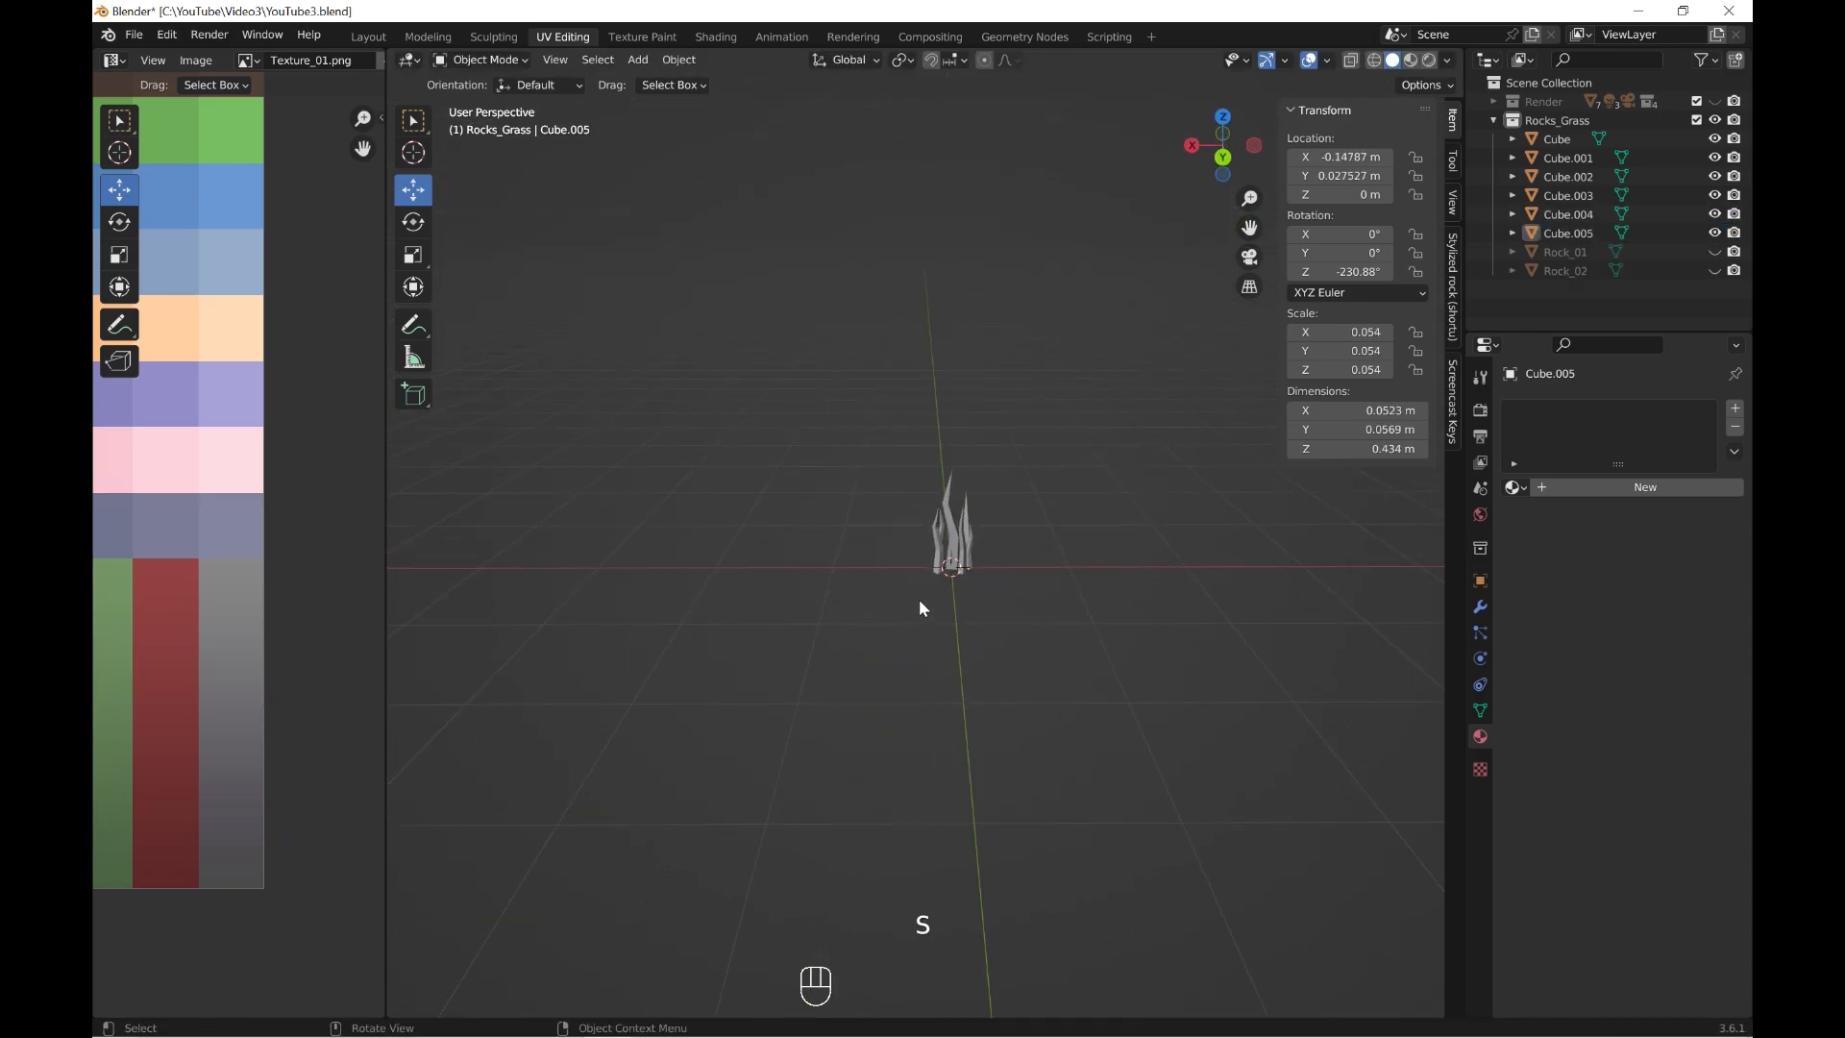
key("grave")
left_click(786, 529)
scroll(980, 573, "up", 3)
- Shift the upper edge loop of the central blade slightly along negative X and return to Object Mode
left_click_drag(785, 322, 1123, 660)
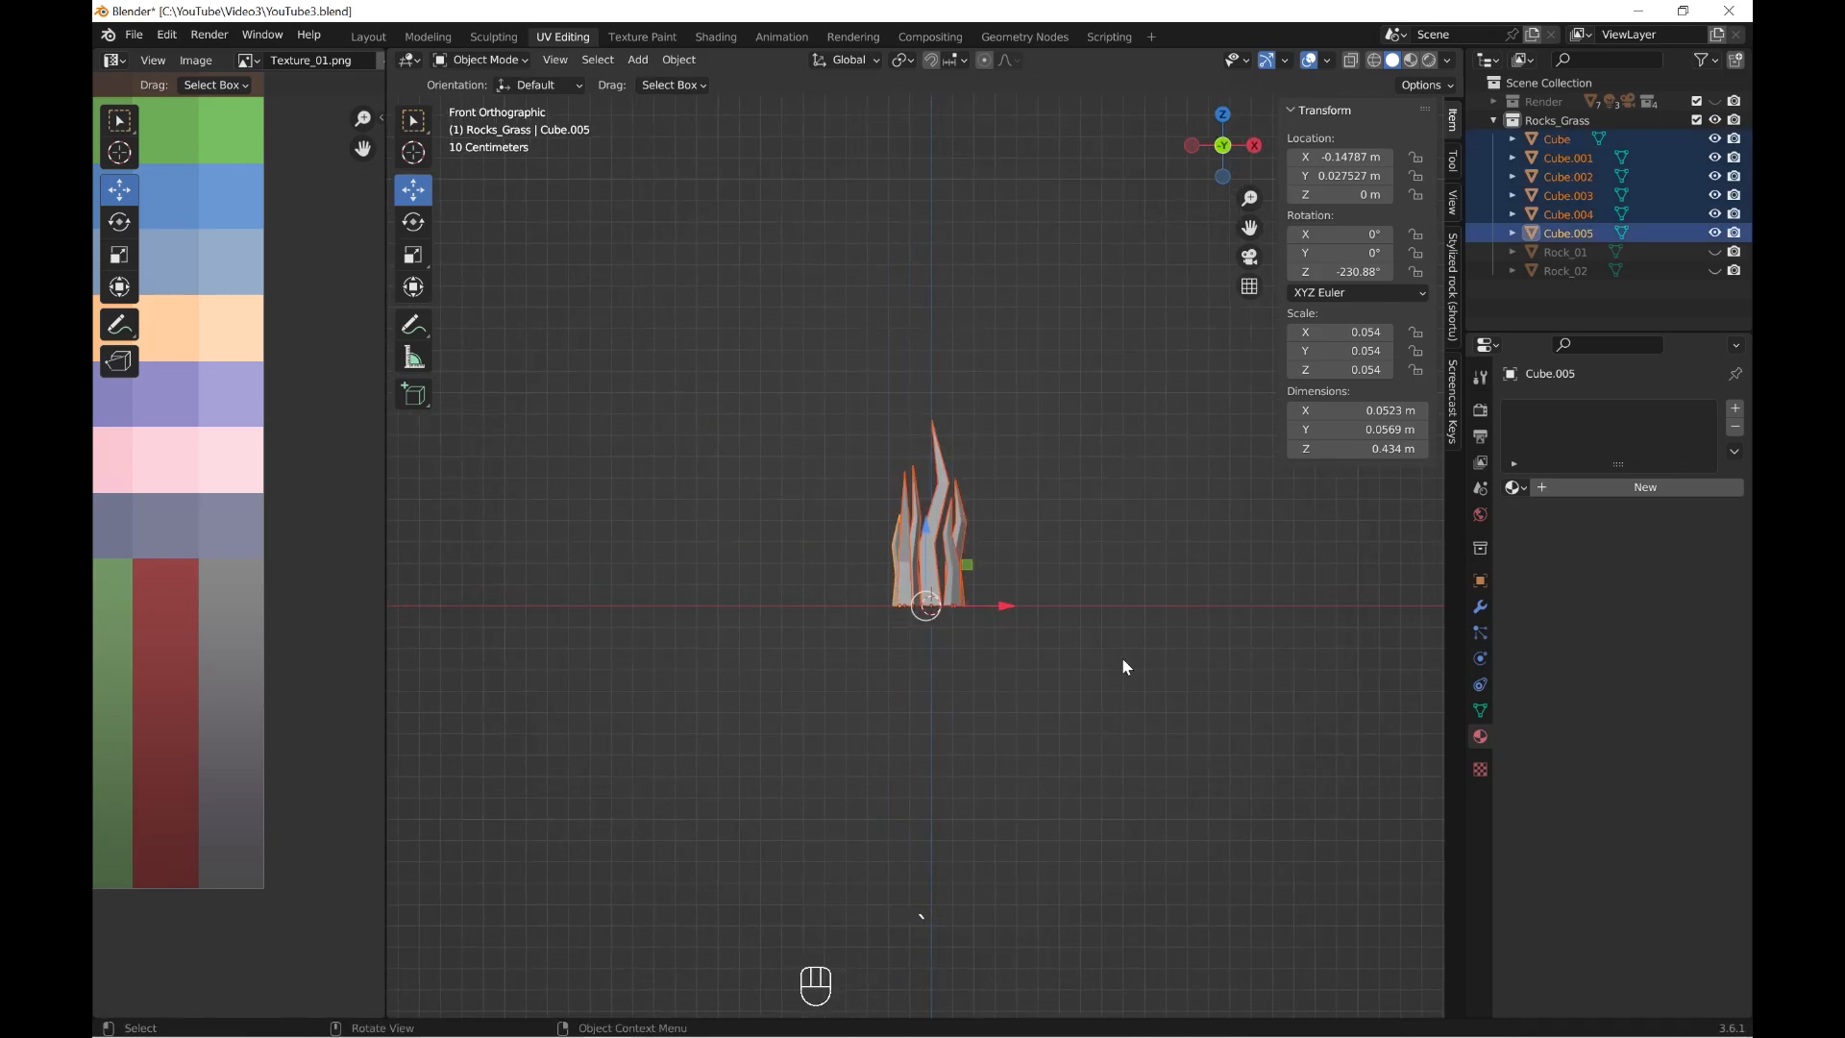
scroll(942, 463, "up", 2)
key("Tab")
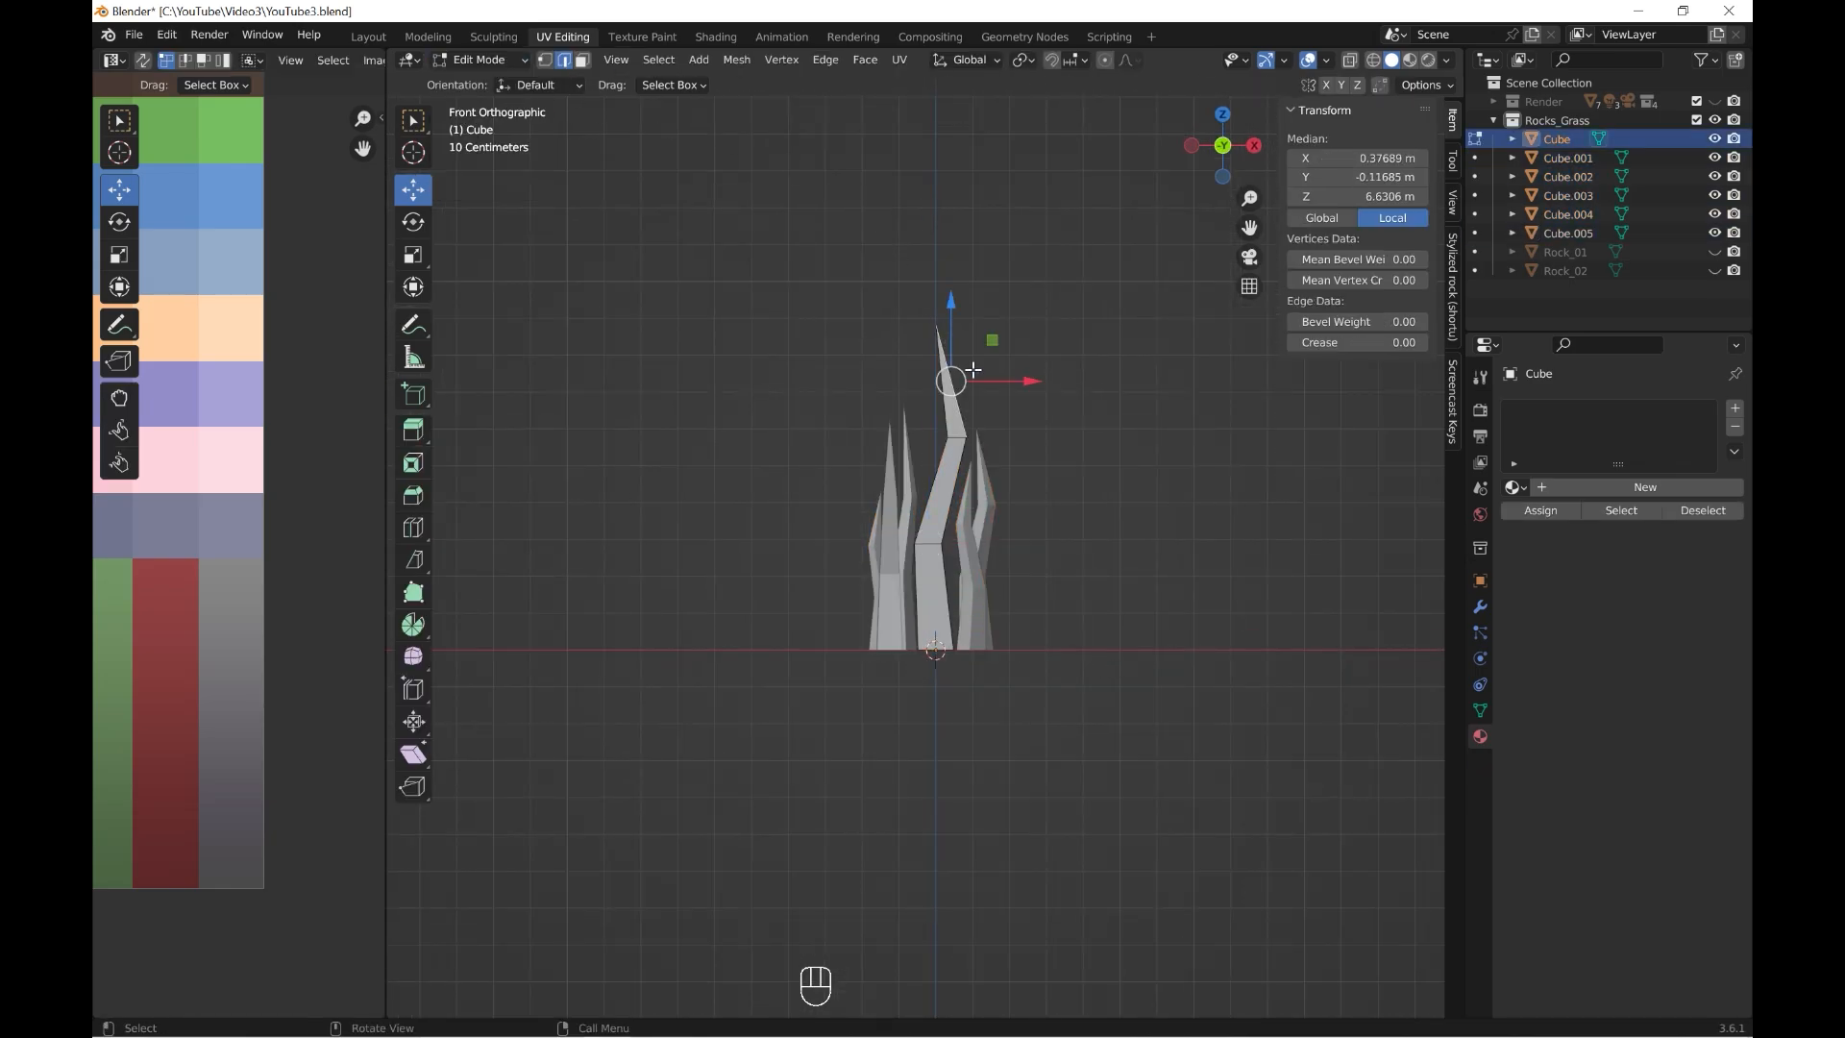
scroll(1086, 360, "up", 3)
left_click(1071, 413)
left_click(982, 361, "alt")
left_click_drag(1047, 360, 1031, 359)
left_click(485, 59)
left_click(488, 82)
- Select all six grass blades with the central blade Cube active and join them into one object
scroll(1001, 561, "down", 4)
middle_click_drag(1001, 561, 954, 602, "shift")
left_click_drag(678, 297, 1040, 778)
scroll(993, 735, "up", 4)
left_click(855, 770, "shift")
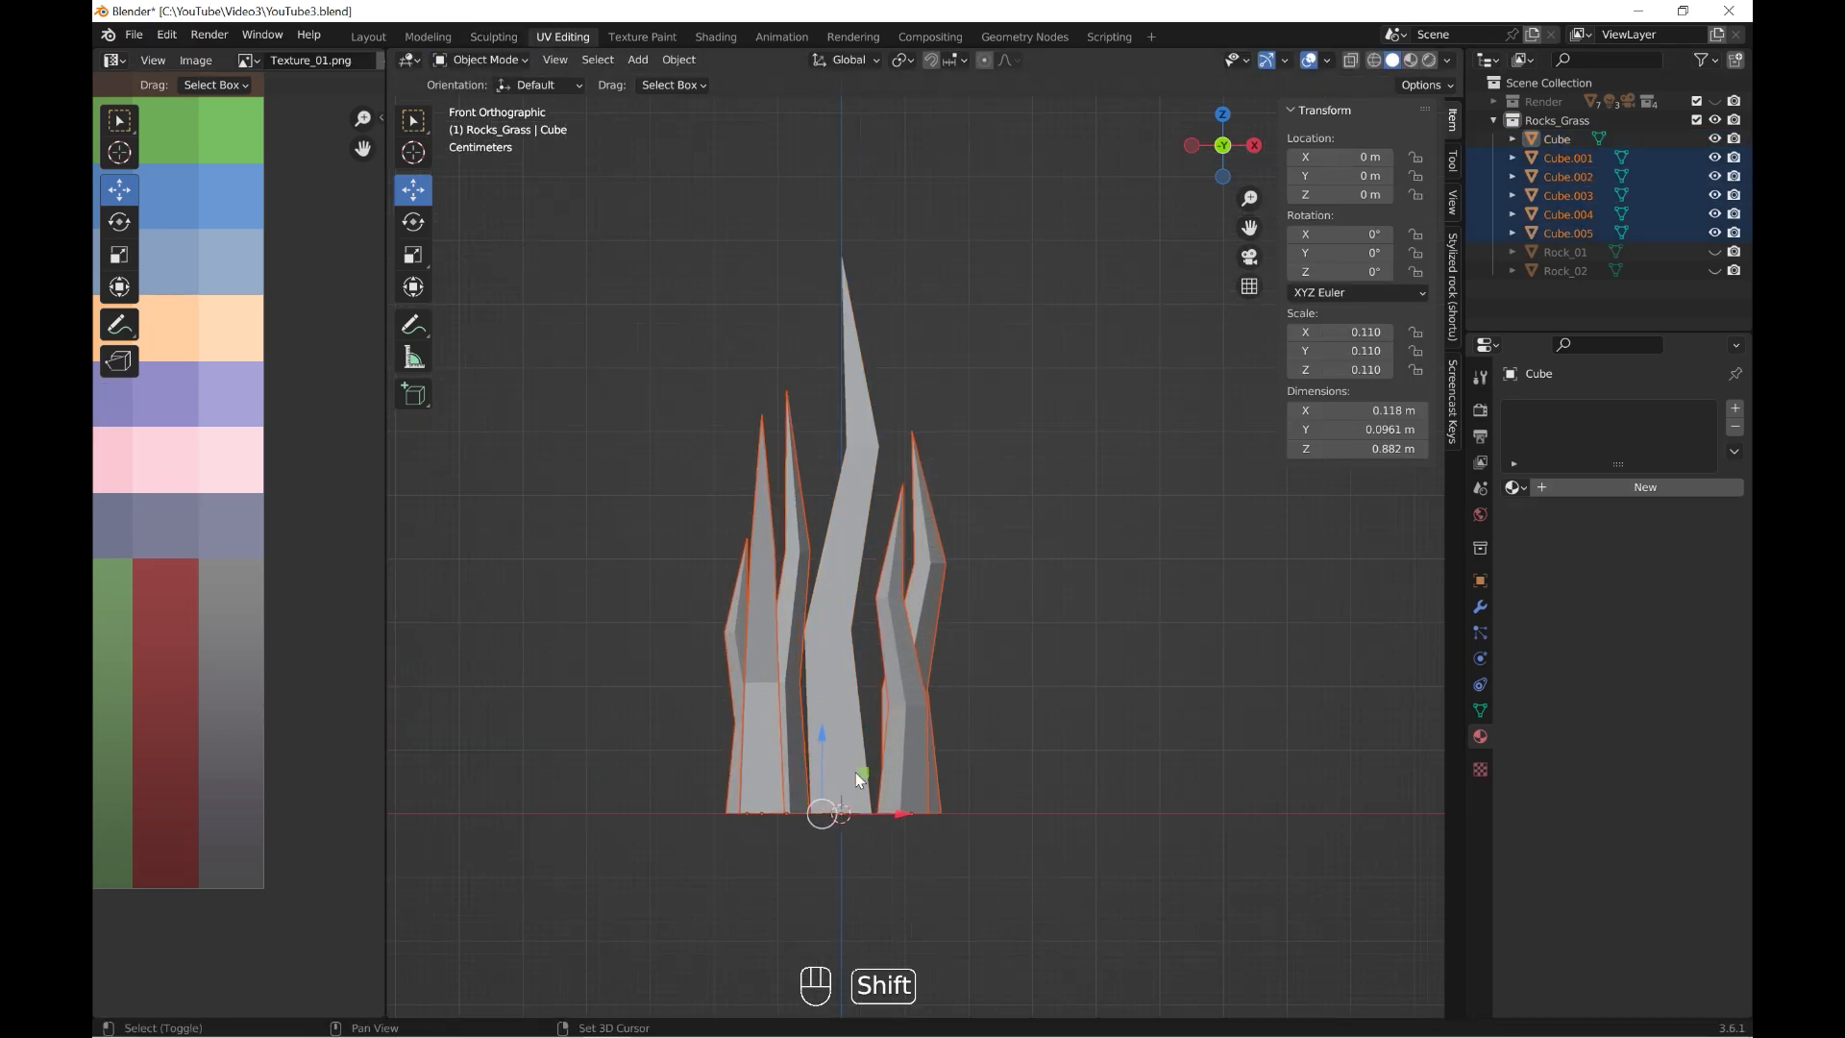
left_click(855, 770, "shift")
right_click(855, 771)
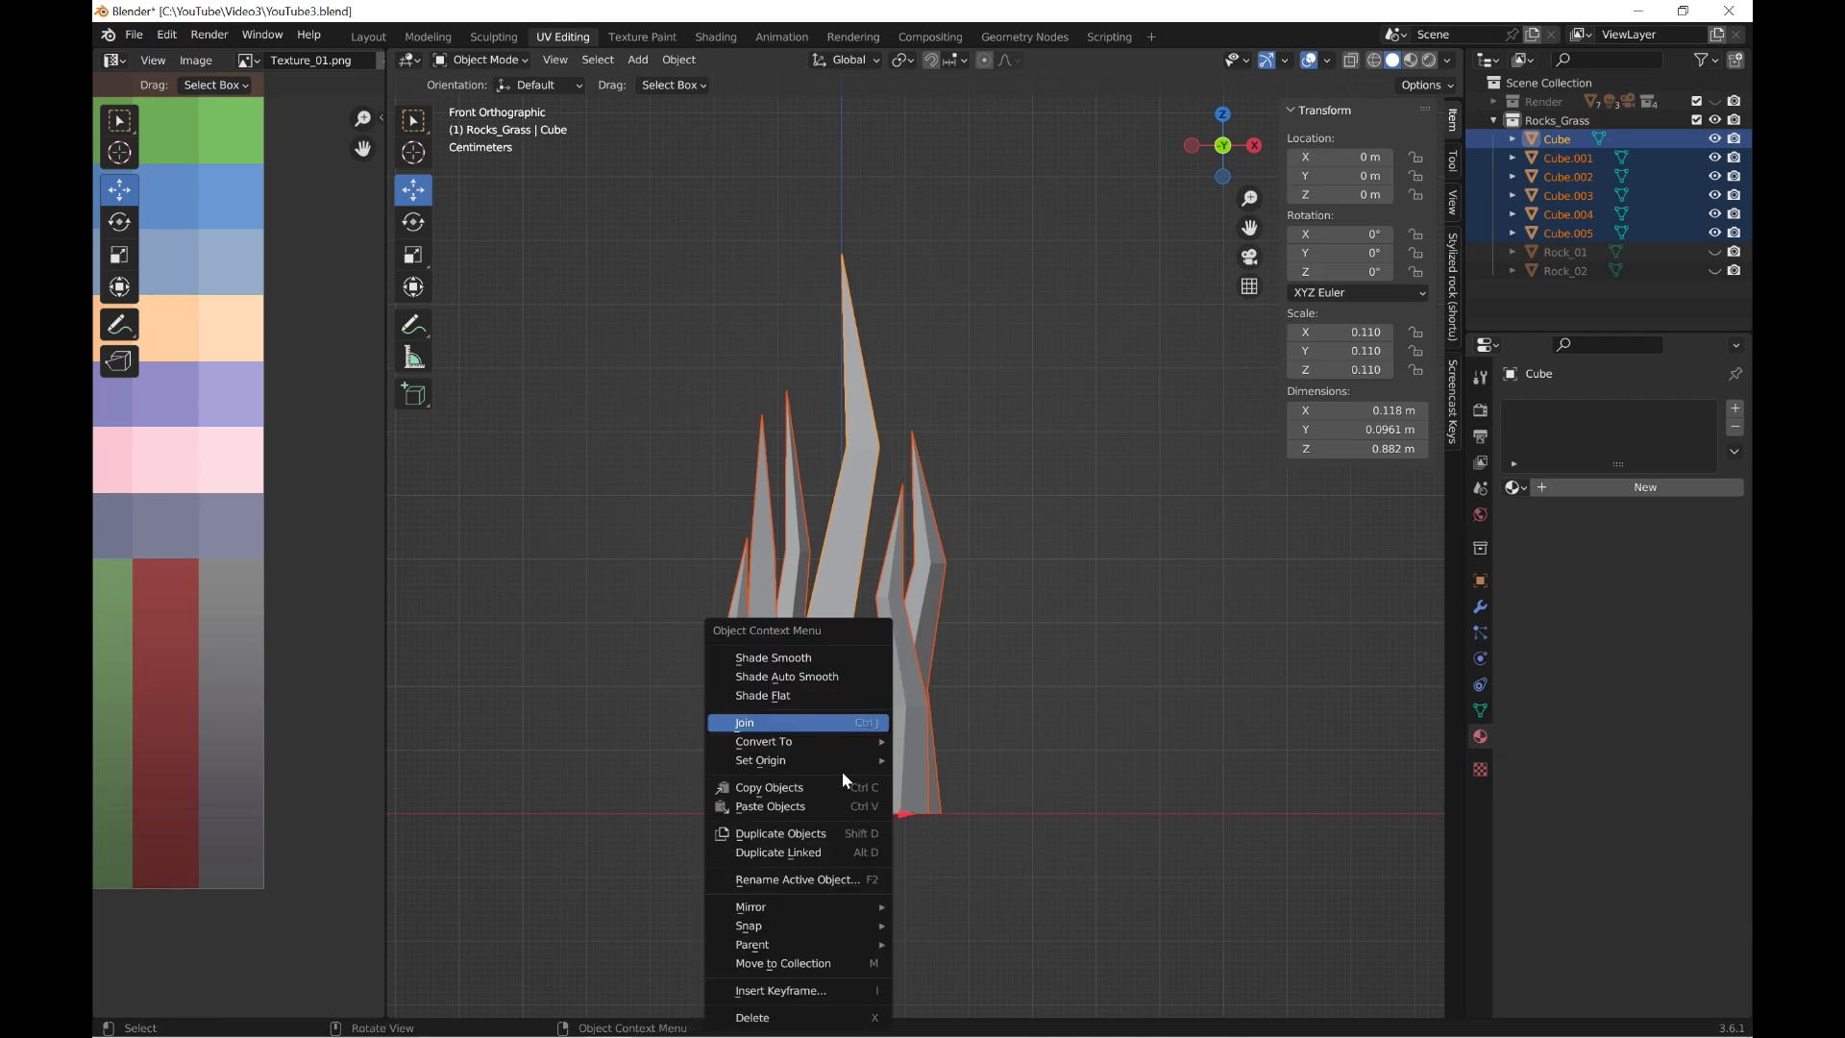
left_click(750, 723)
- Assign the existing Rock_01 material to the joined grass and return to the front orthographic view
scroll(918, 584, "down", 1)
middle_click_drag(918, 584, 967, 734)
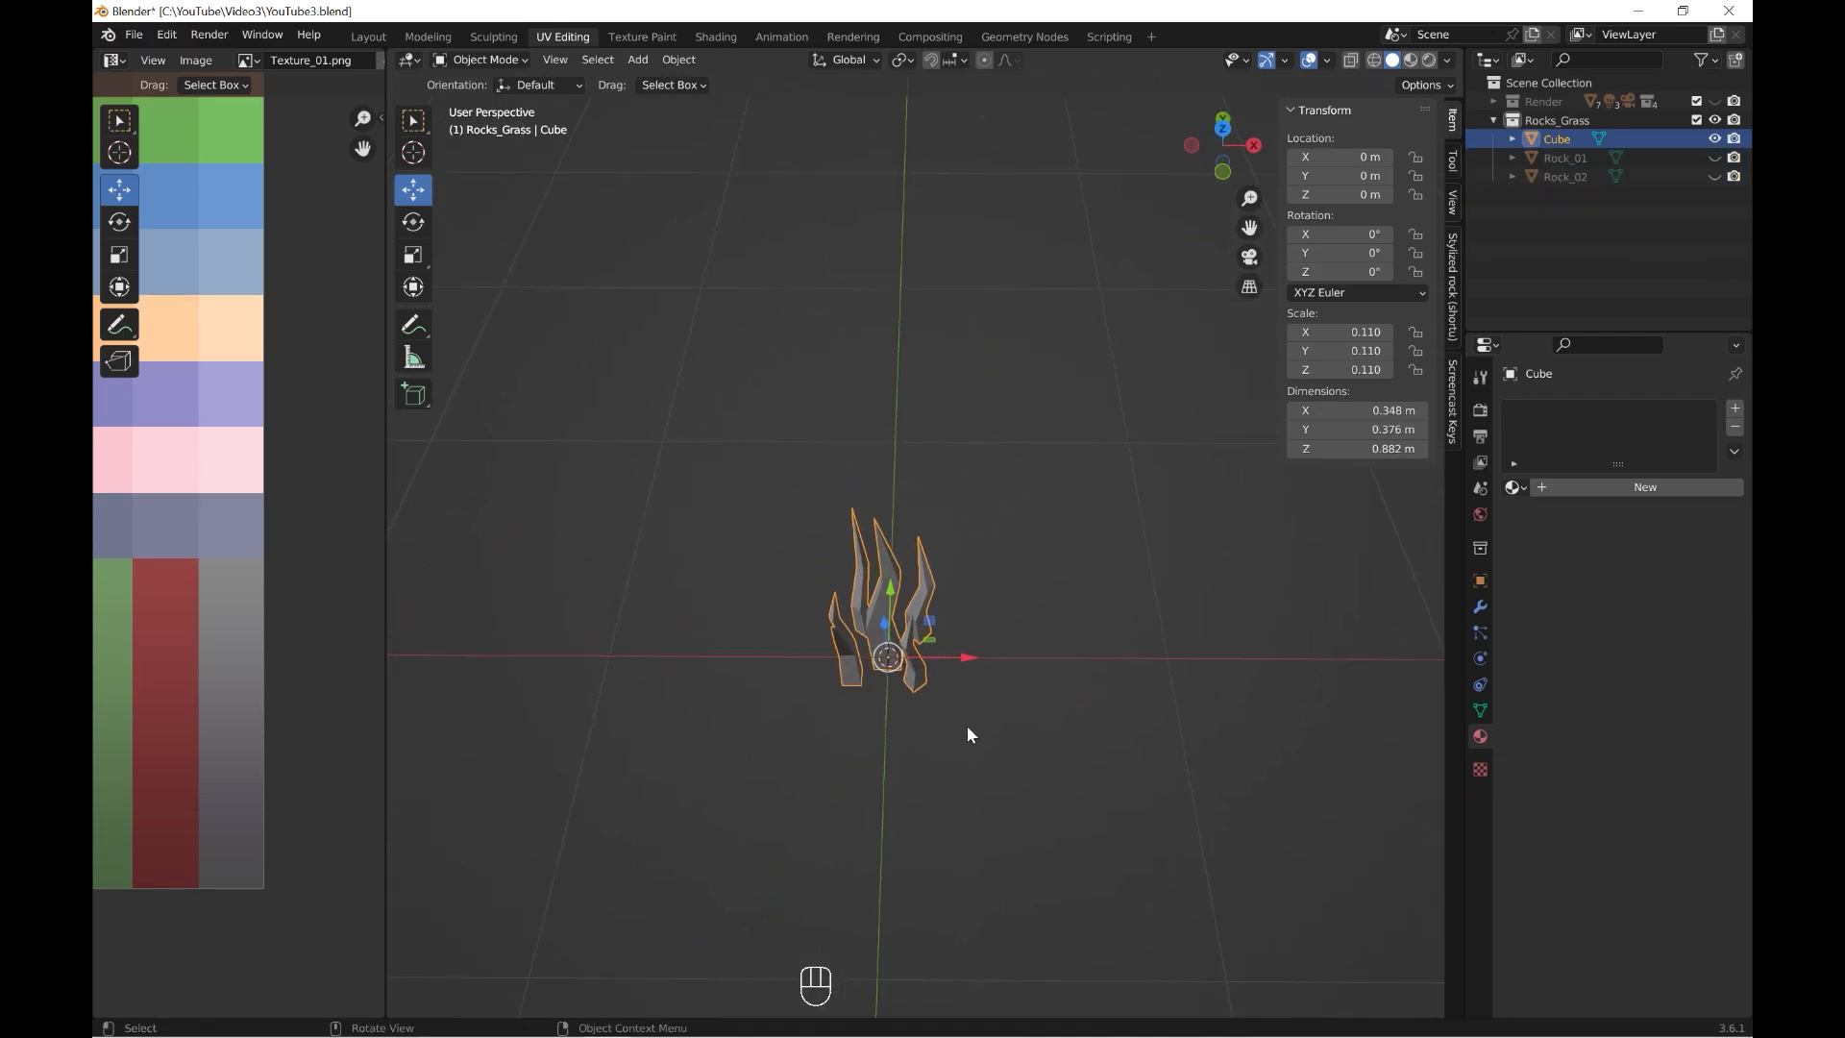
key("grave")
left_click(911, 654)
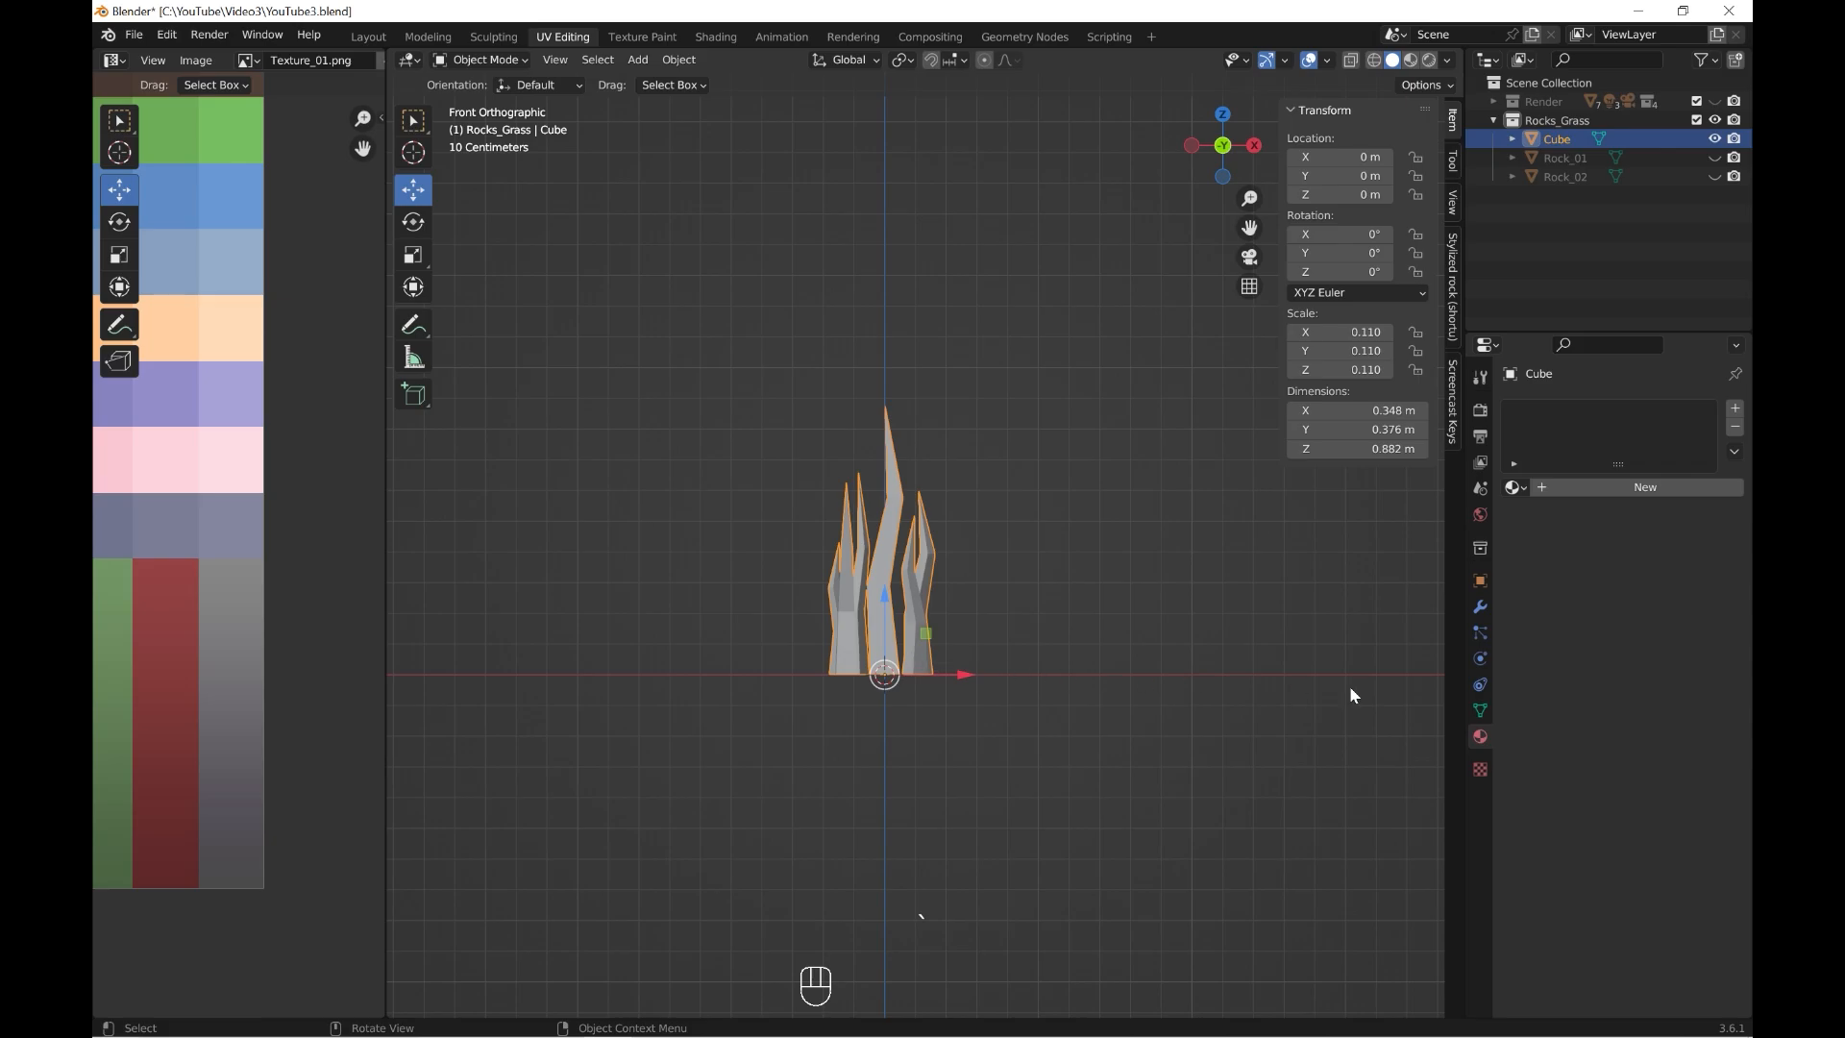
left_click(1515, 487)
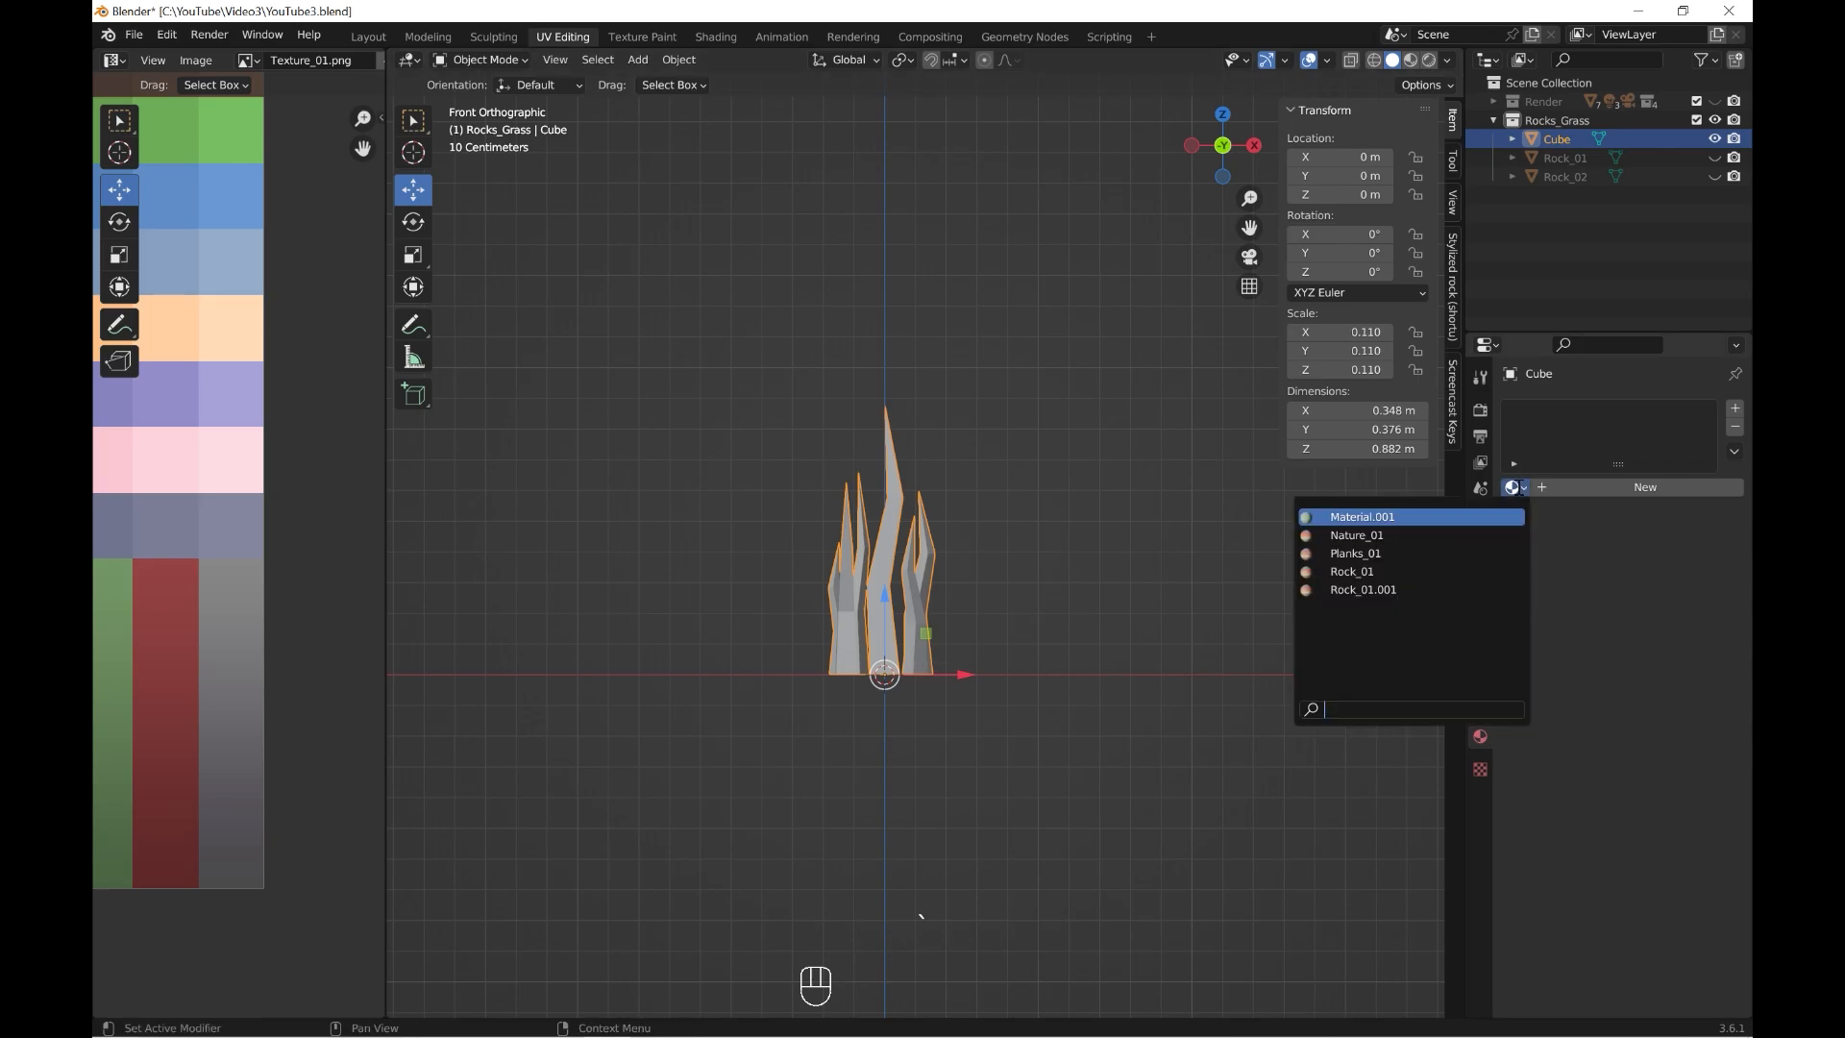
left_click(1365, 571)
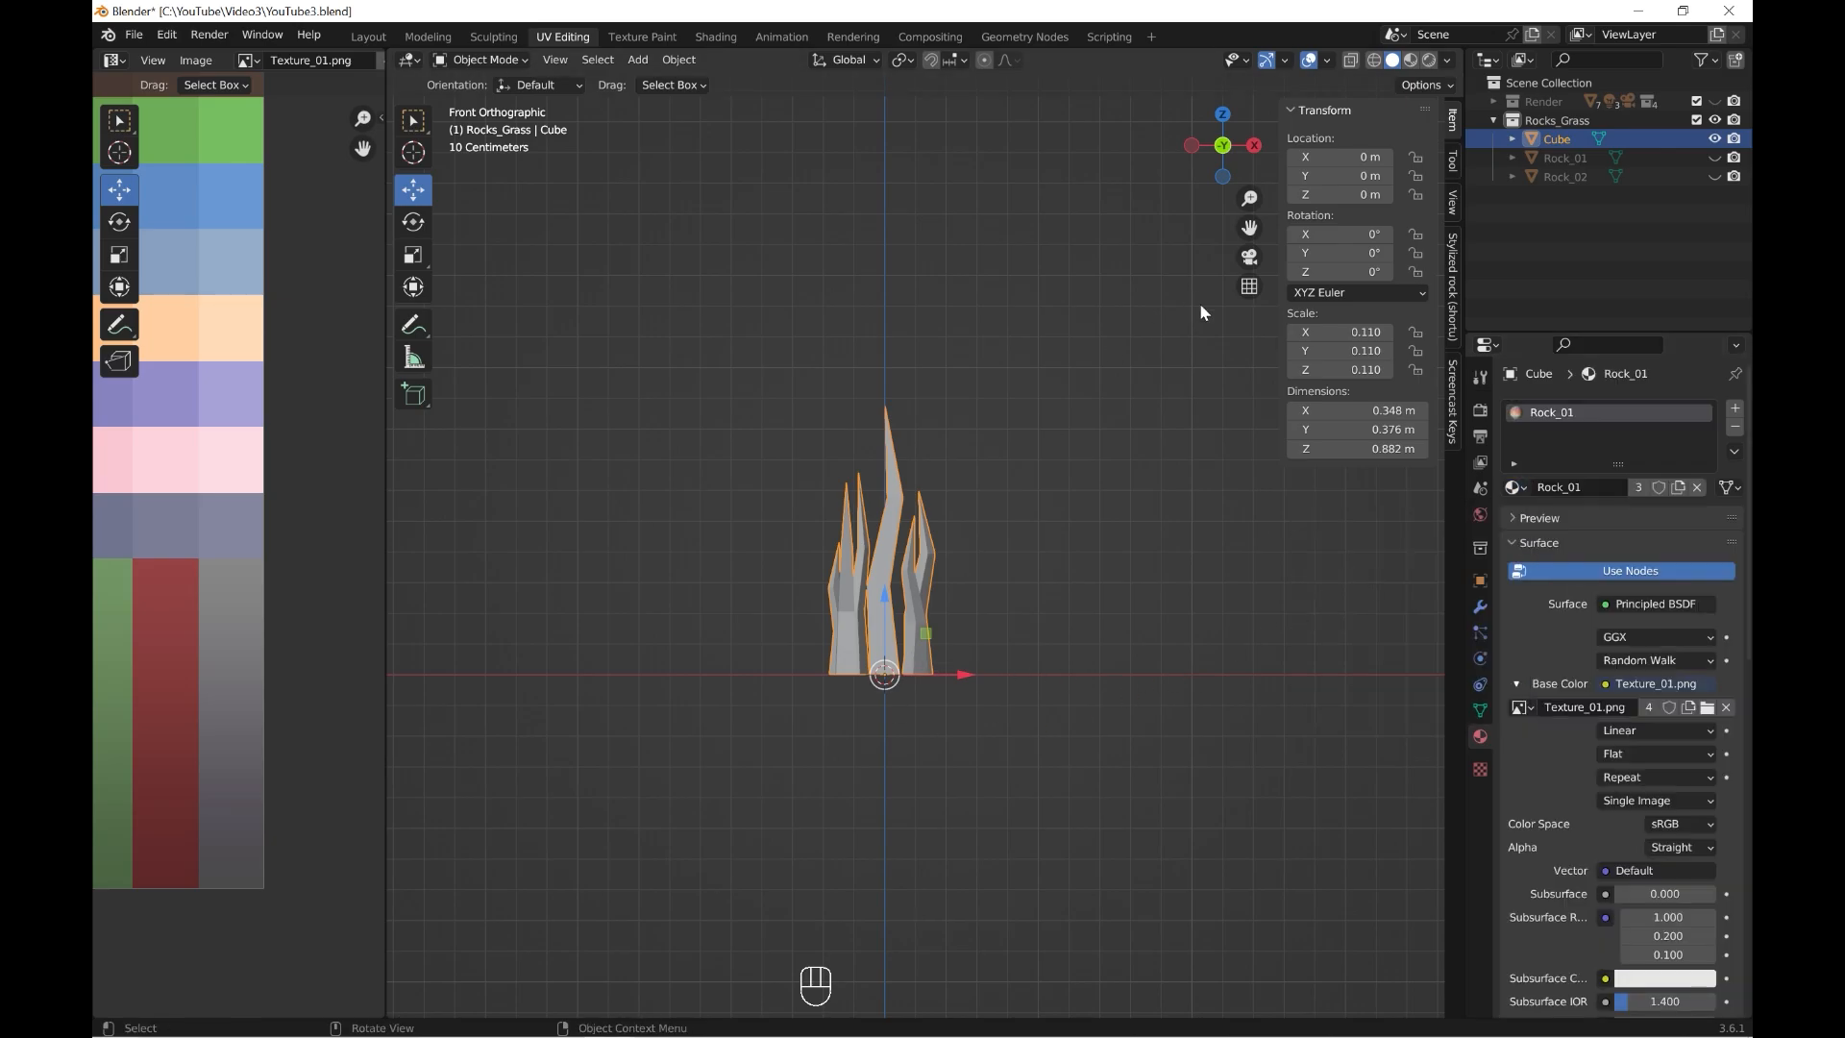
- Unwrap the entire grass mesh in Edit Mode with Project from View
left_click(478, 60)
left_click(480, 82)
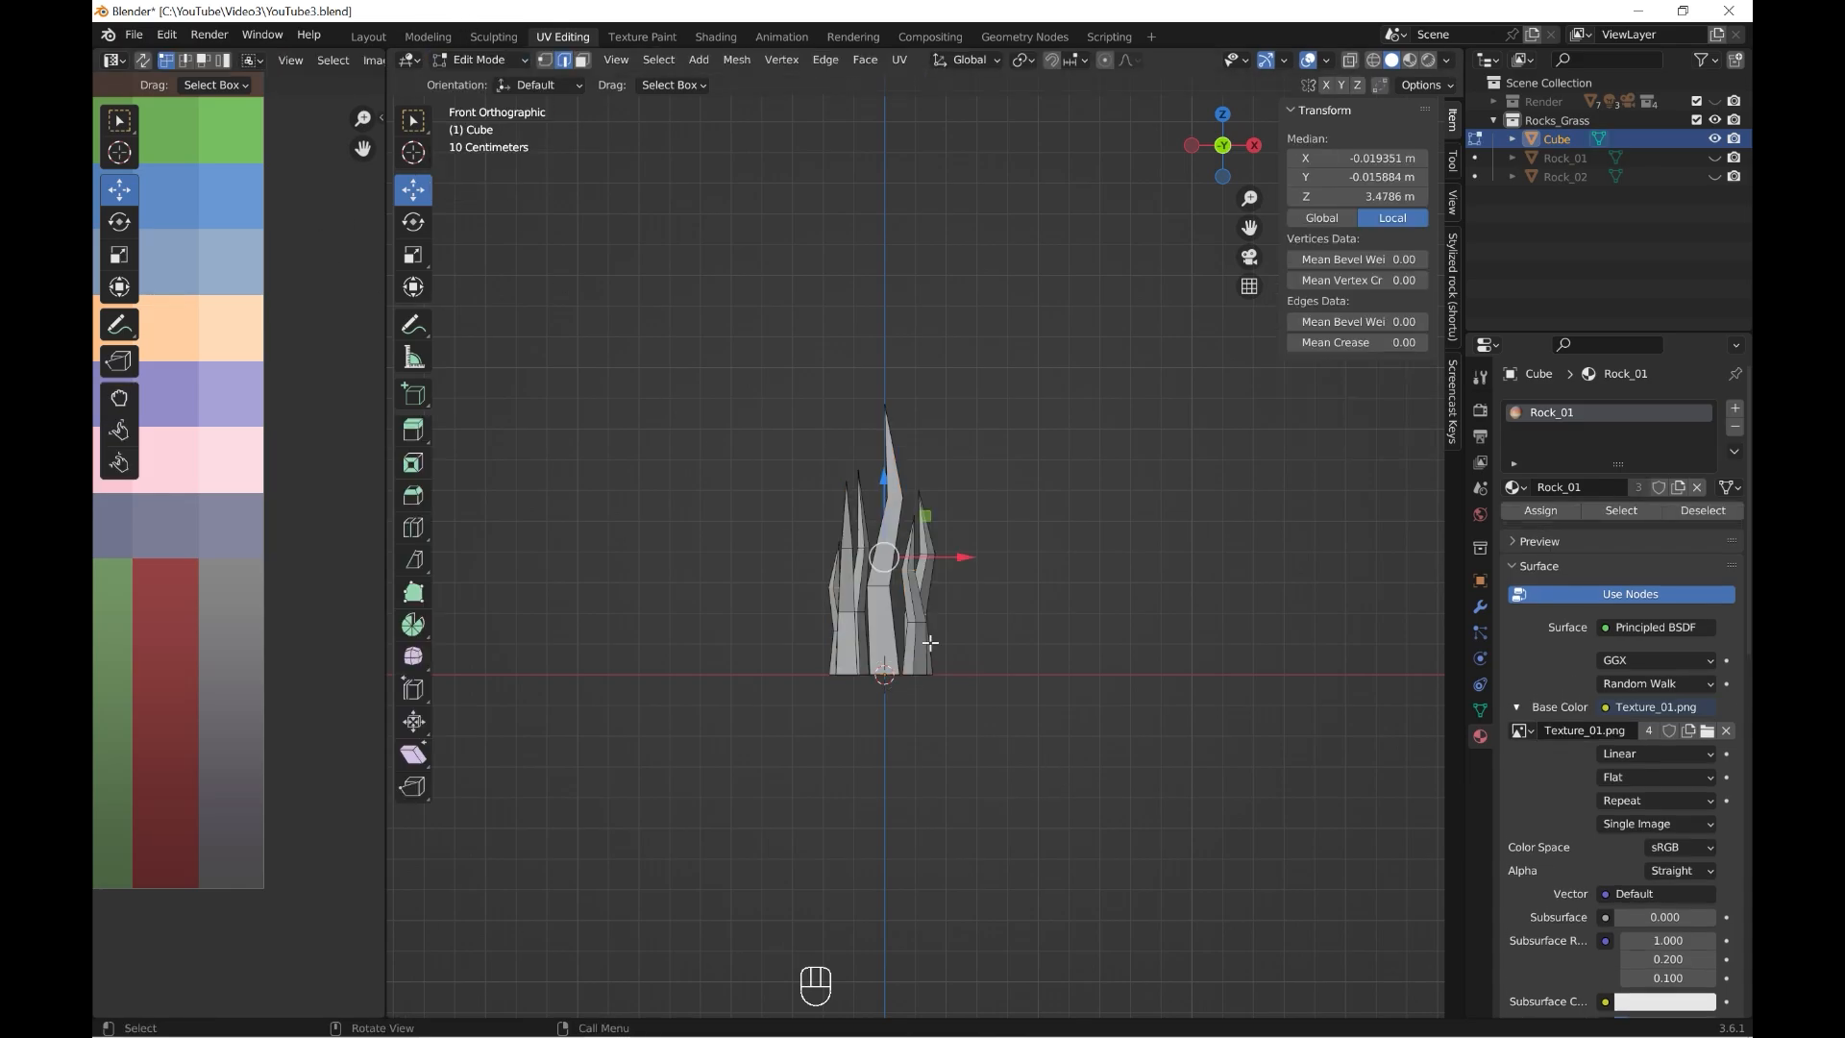
key("a")
key("u")
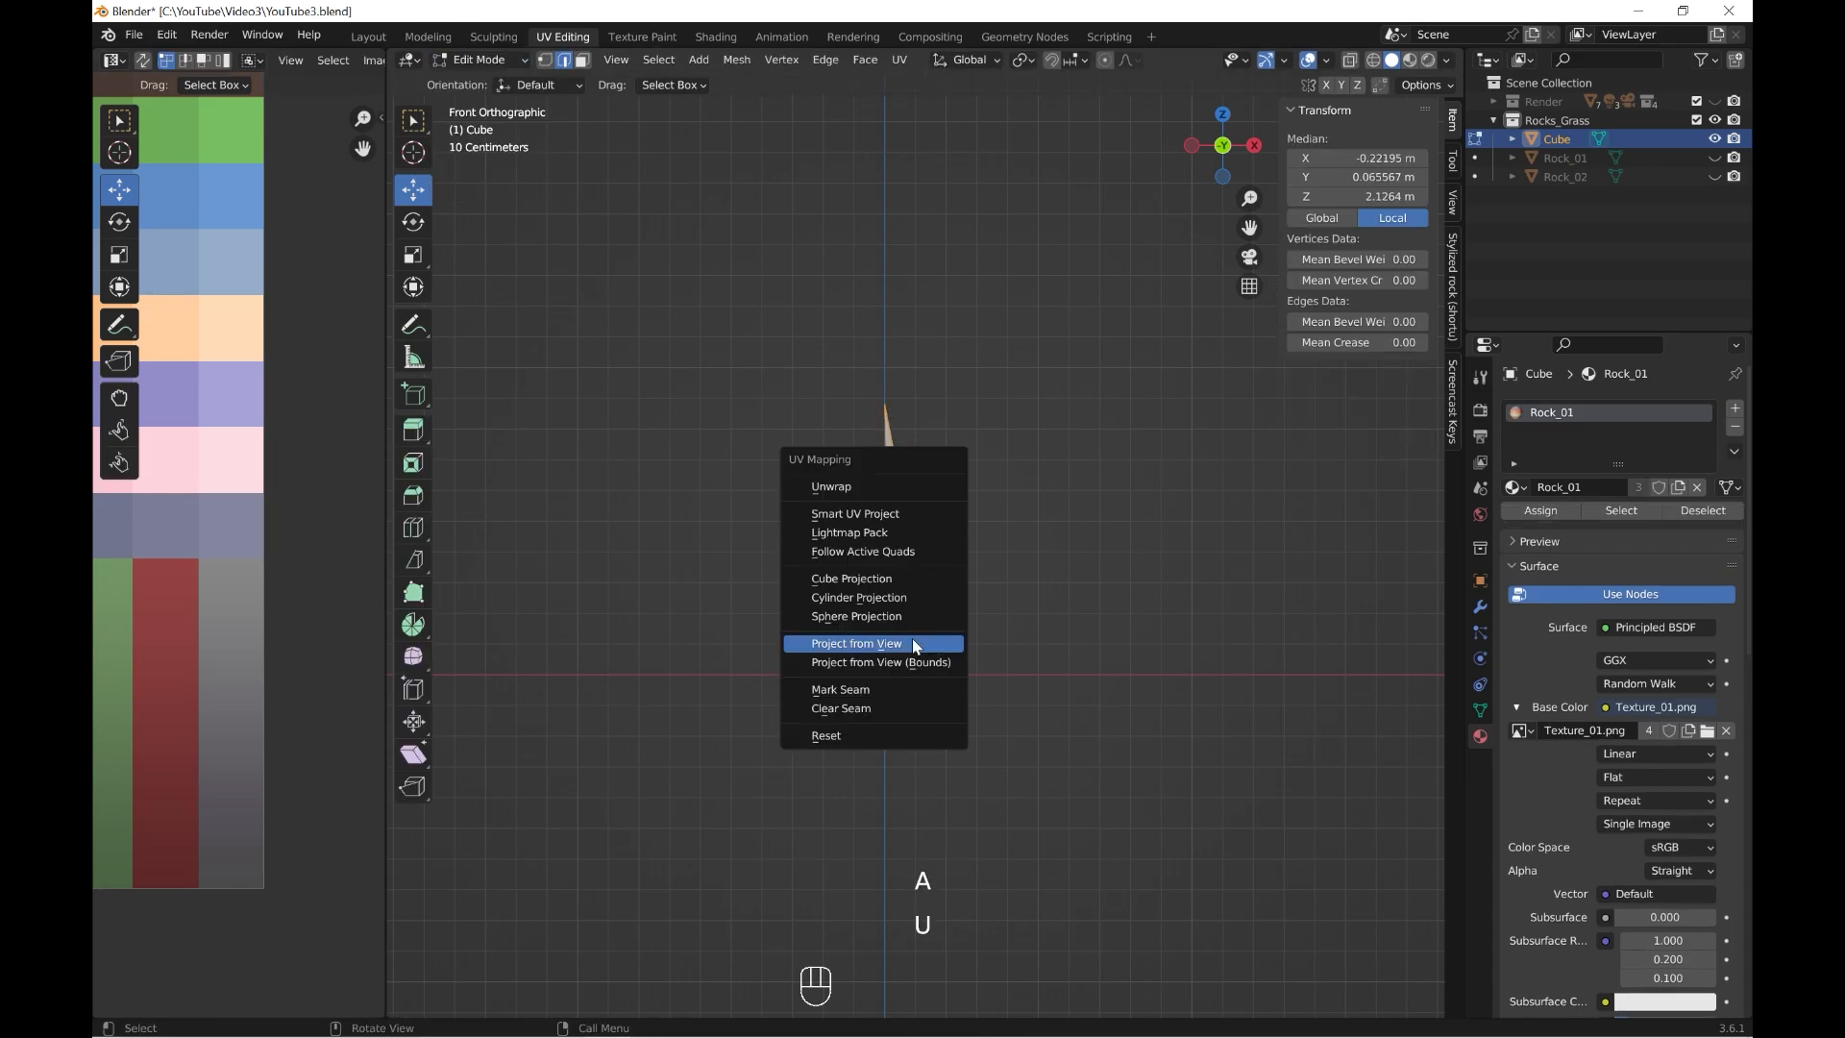
left_click(897, 645)
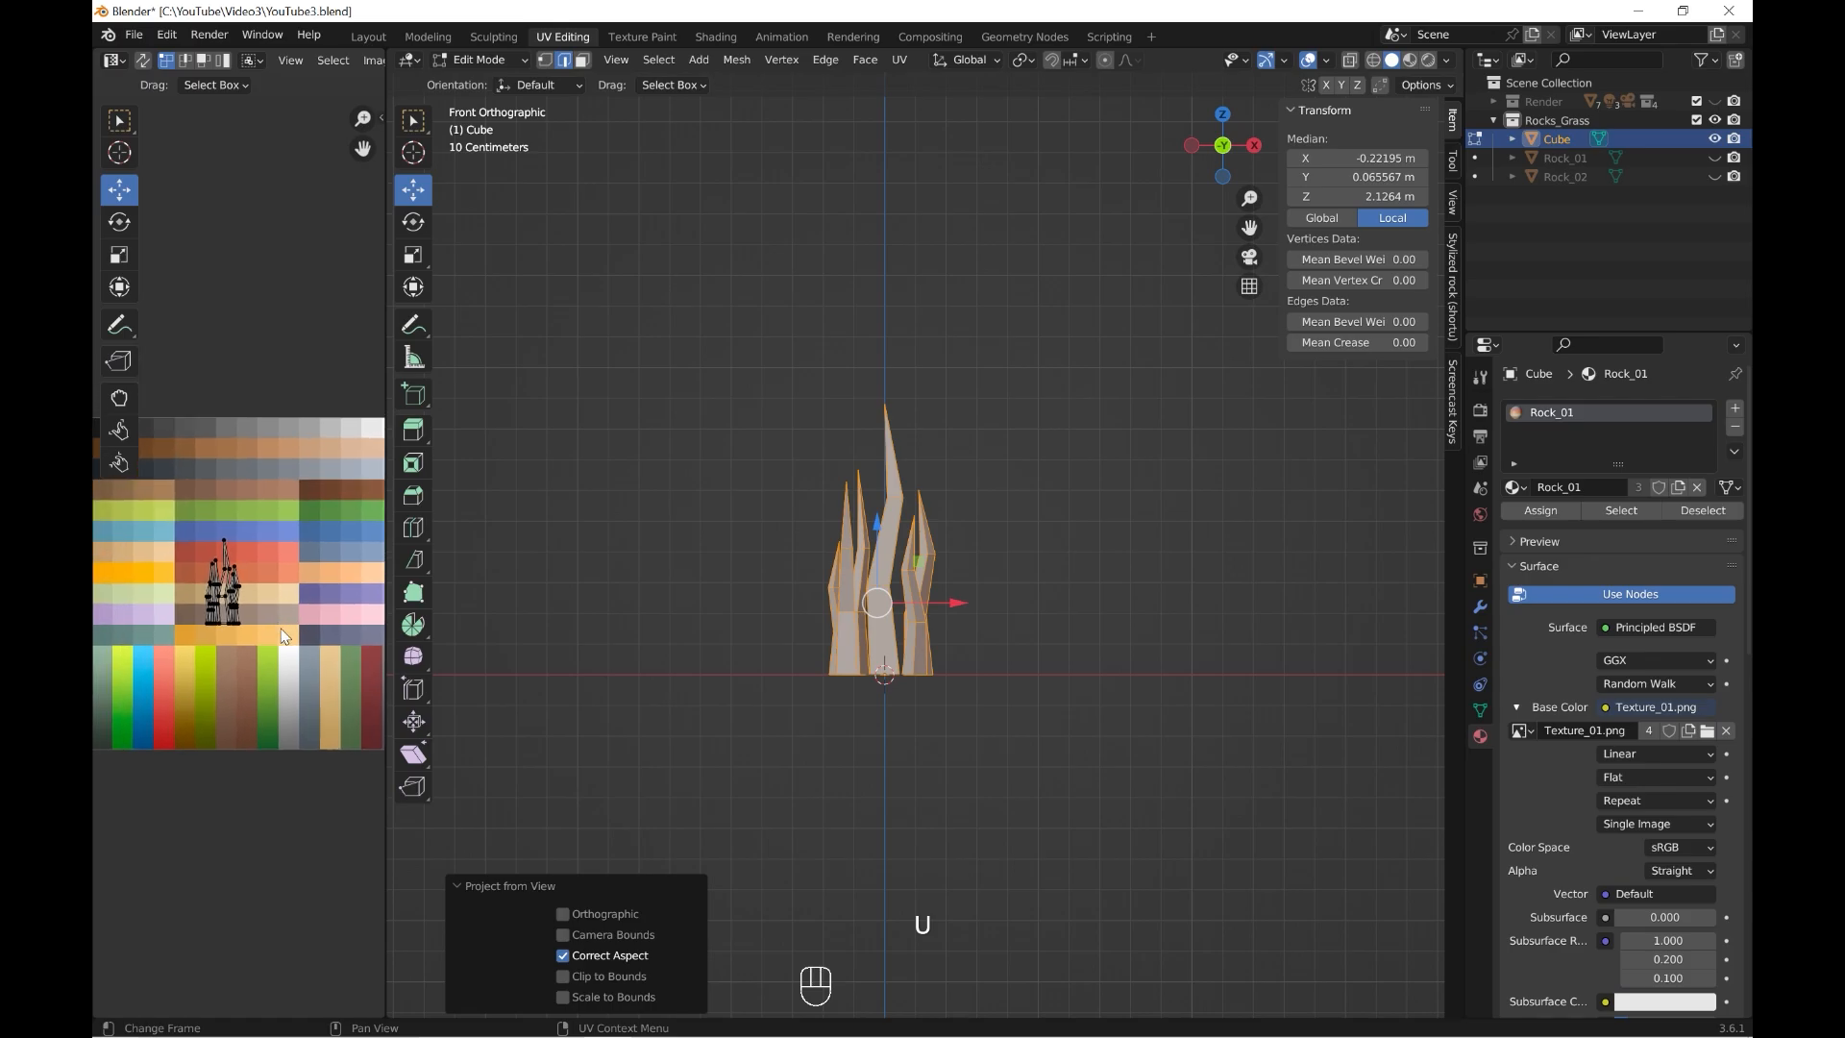
- Move the grass UVs onto the light-to-dark green gradient strip of Texture_01.png
scroll(193, 551, "up", 1)
key("g")
left_click(279, 710)
scroll(283, 588, "up", 3)
middle_click_drag(283, 589, 191, 359)
scroll(243, 653, "up", 1)
middle_click_drag(245, 661, 283, 611)
left_click_drag(248, 567, 221, 596)
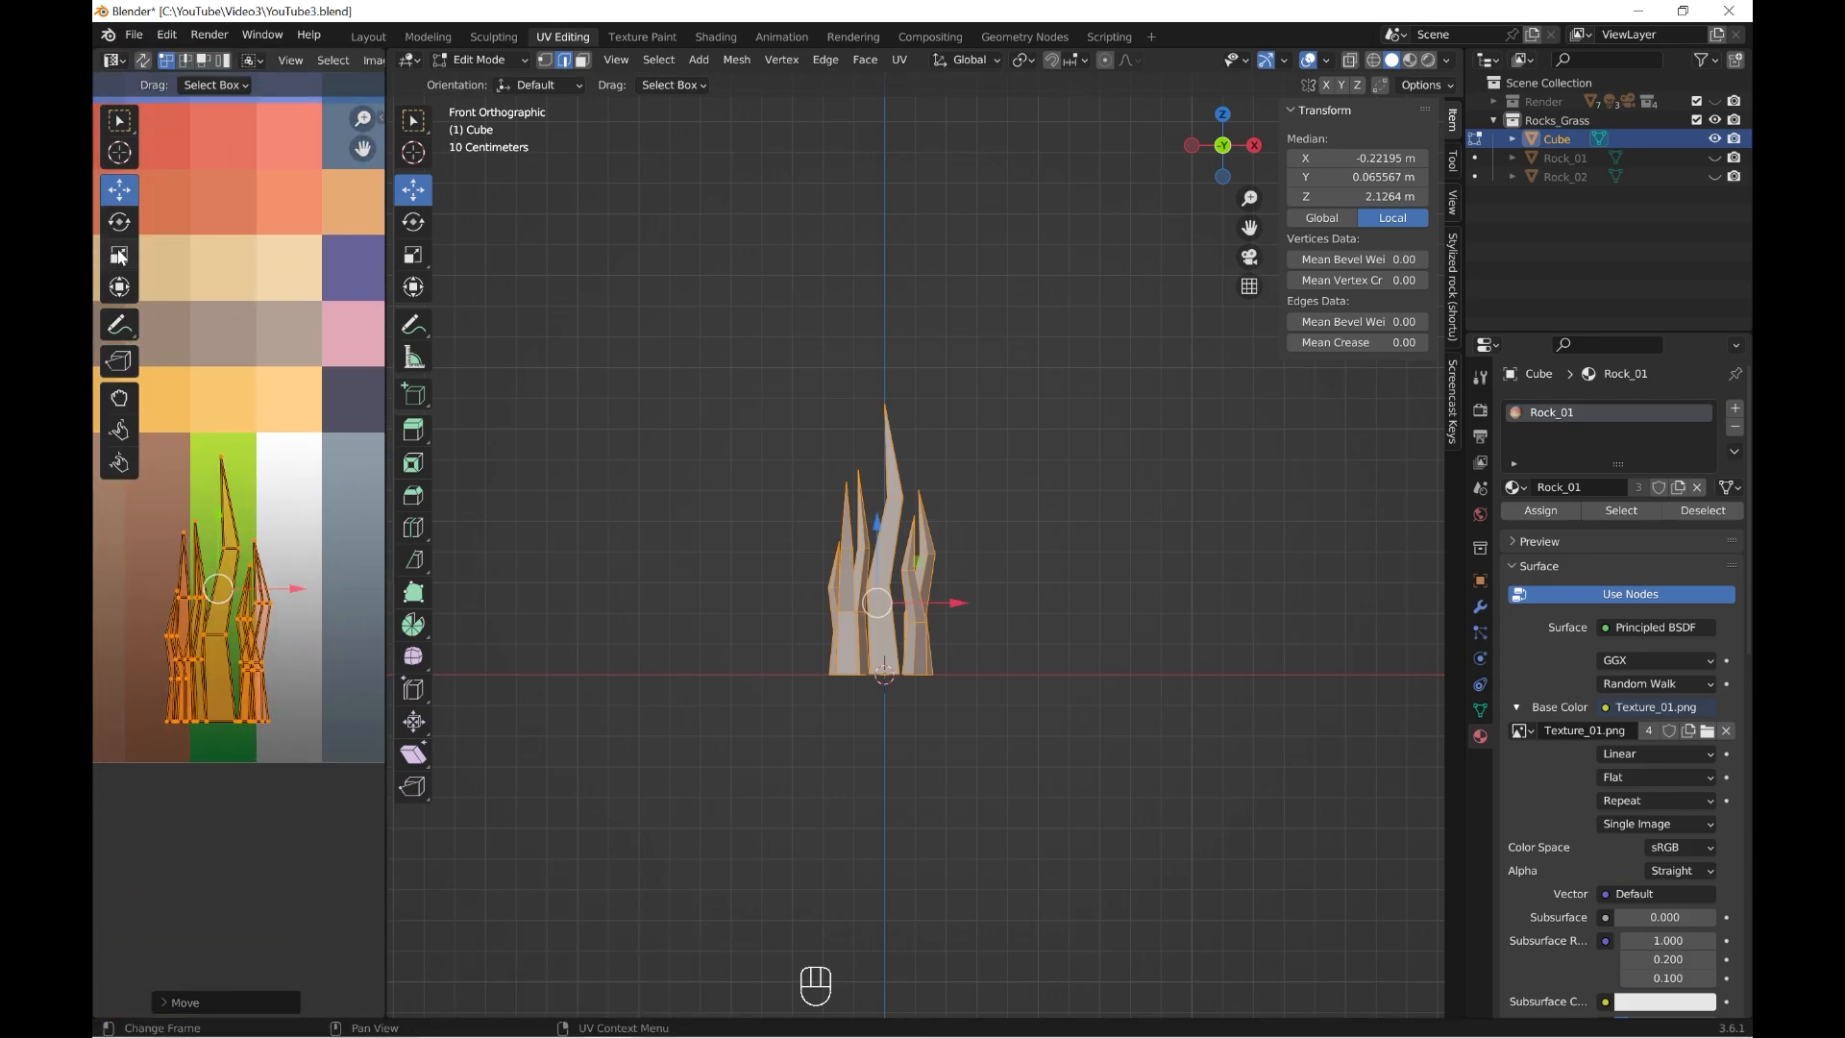
- Narrow the grass UVs horizontally and center them so they fit inside the green gradient strip
key("s")
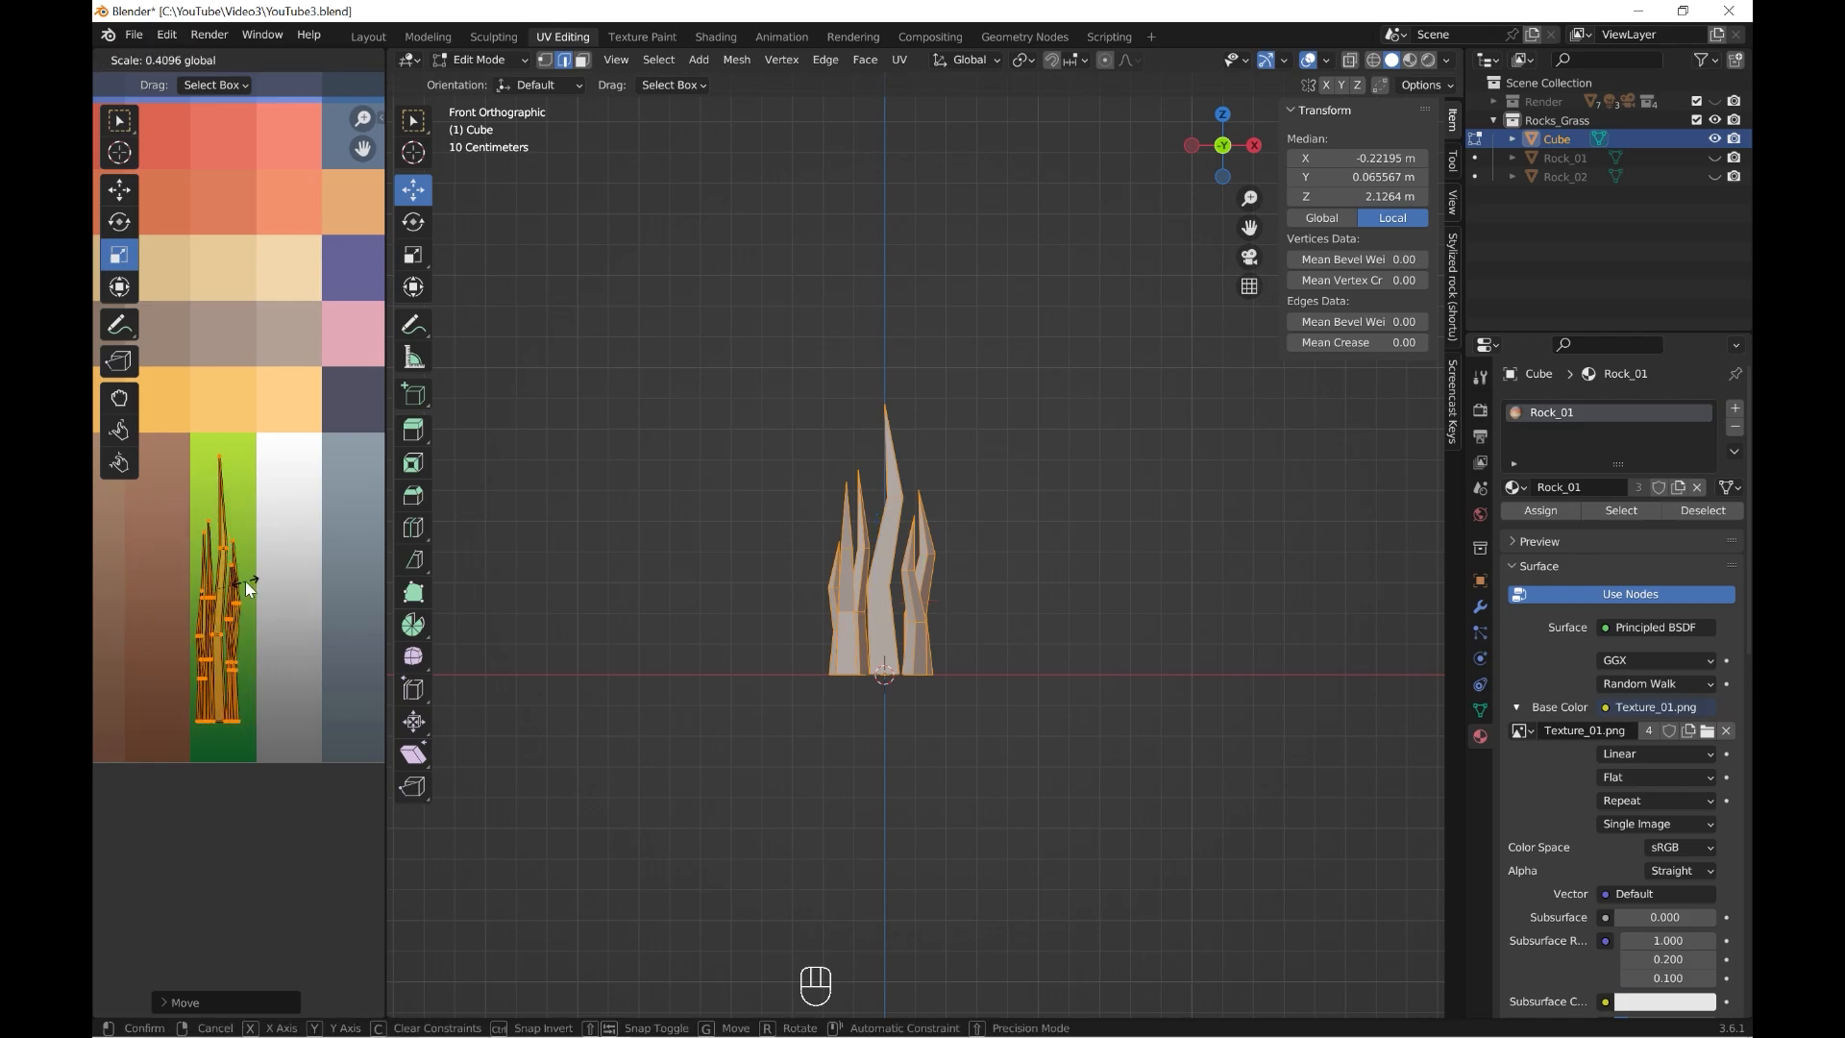
left_click(245, 583)
left_click(119, 190)
scroll(224, 632, "up", 2)
left_click_drag(208, 609, 212, 624)
key("s")
left_click(286, 704)
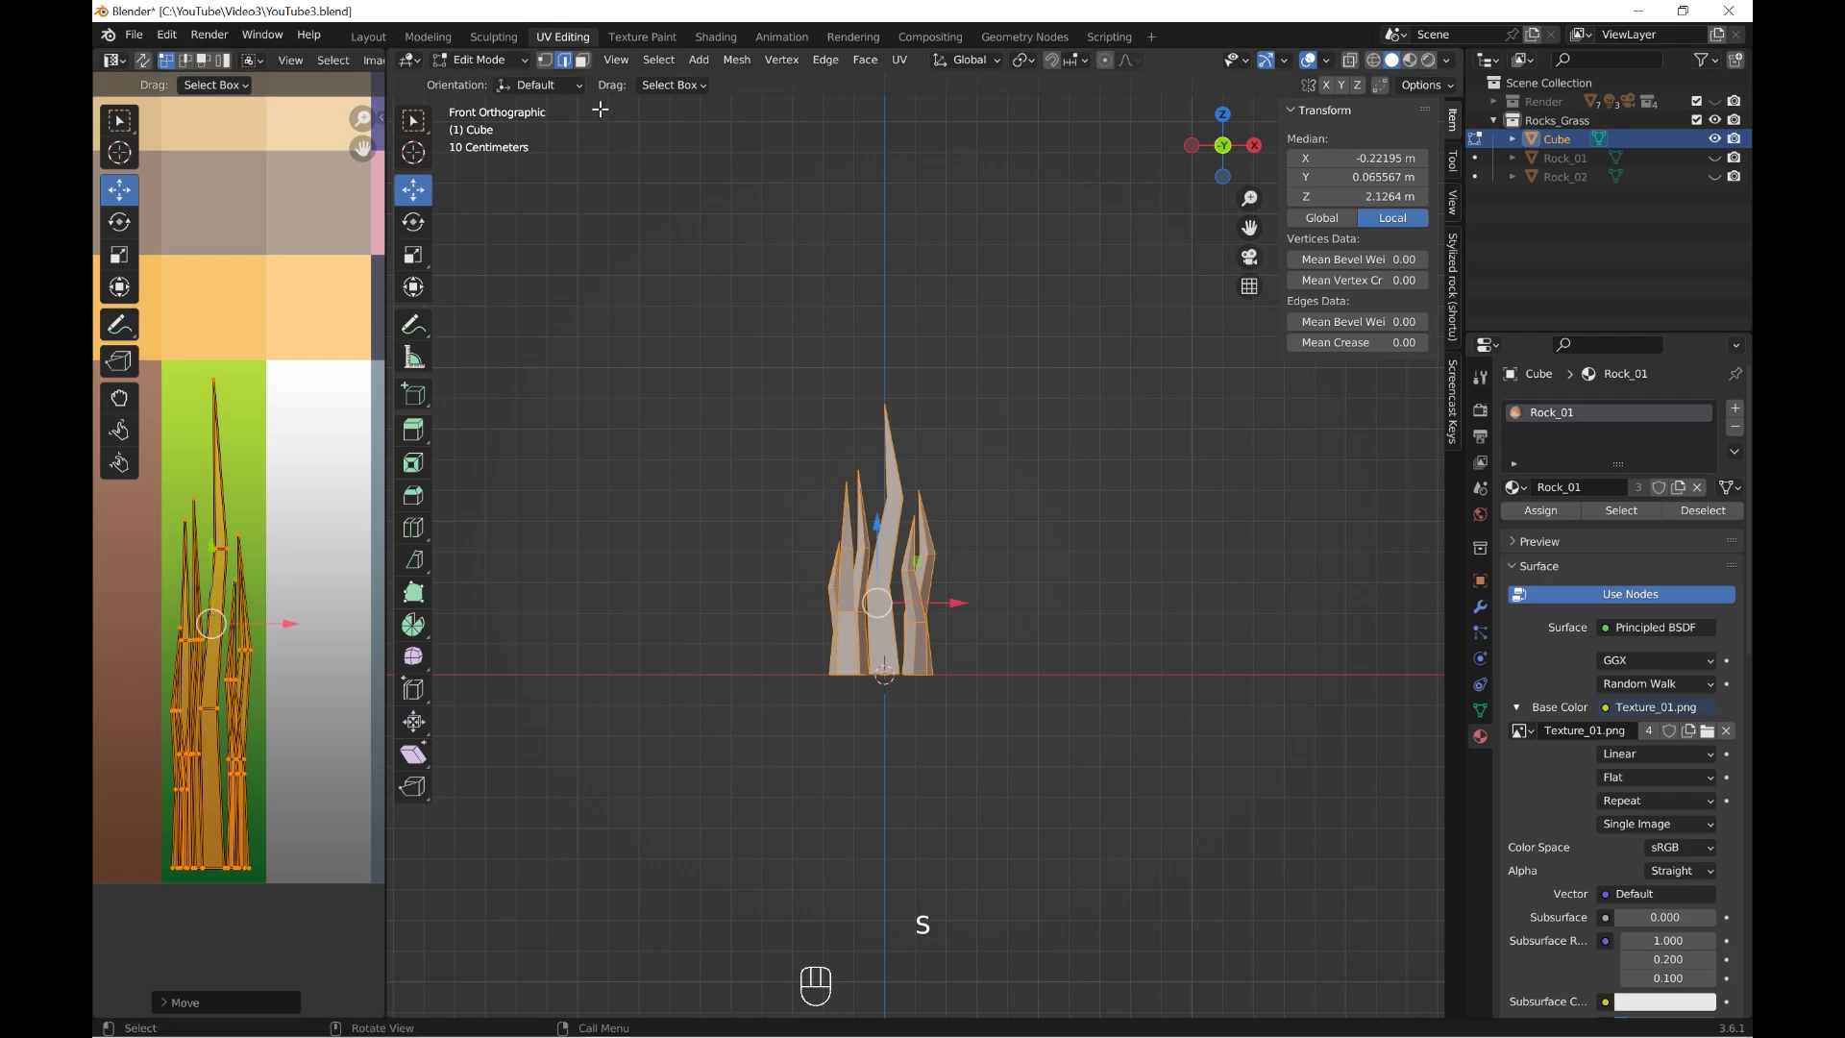
- Return to Object Mode and display the grass with Material Preview shading
left_click(480, 59)
left_click(485, 77)
left_click(1411, 59)
scroll(1064, 604, "down", 3)
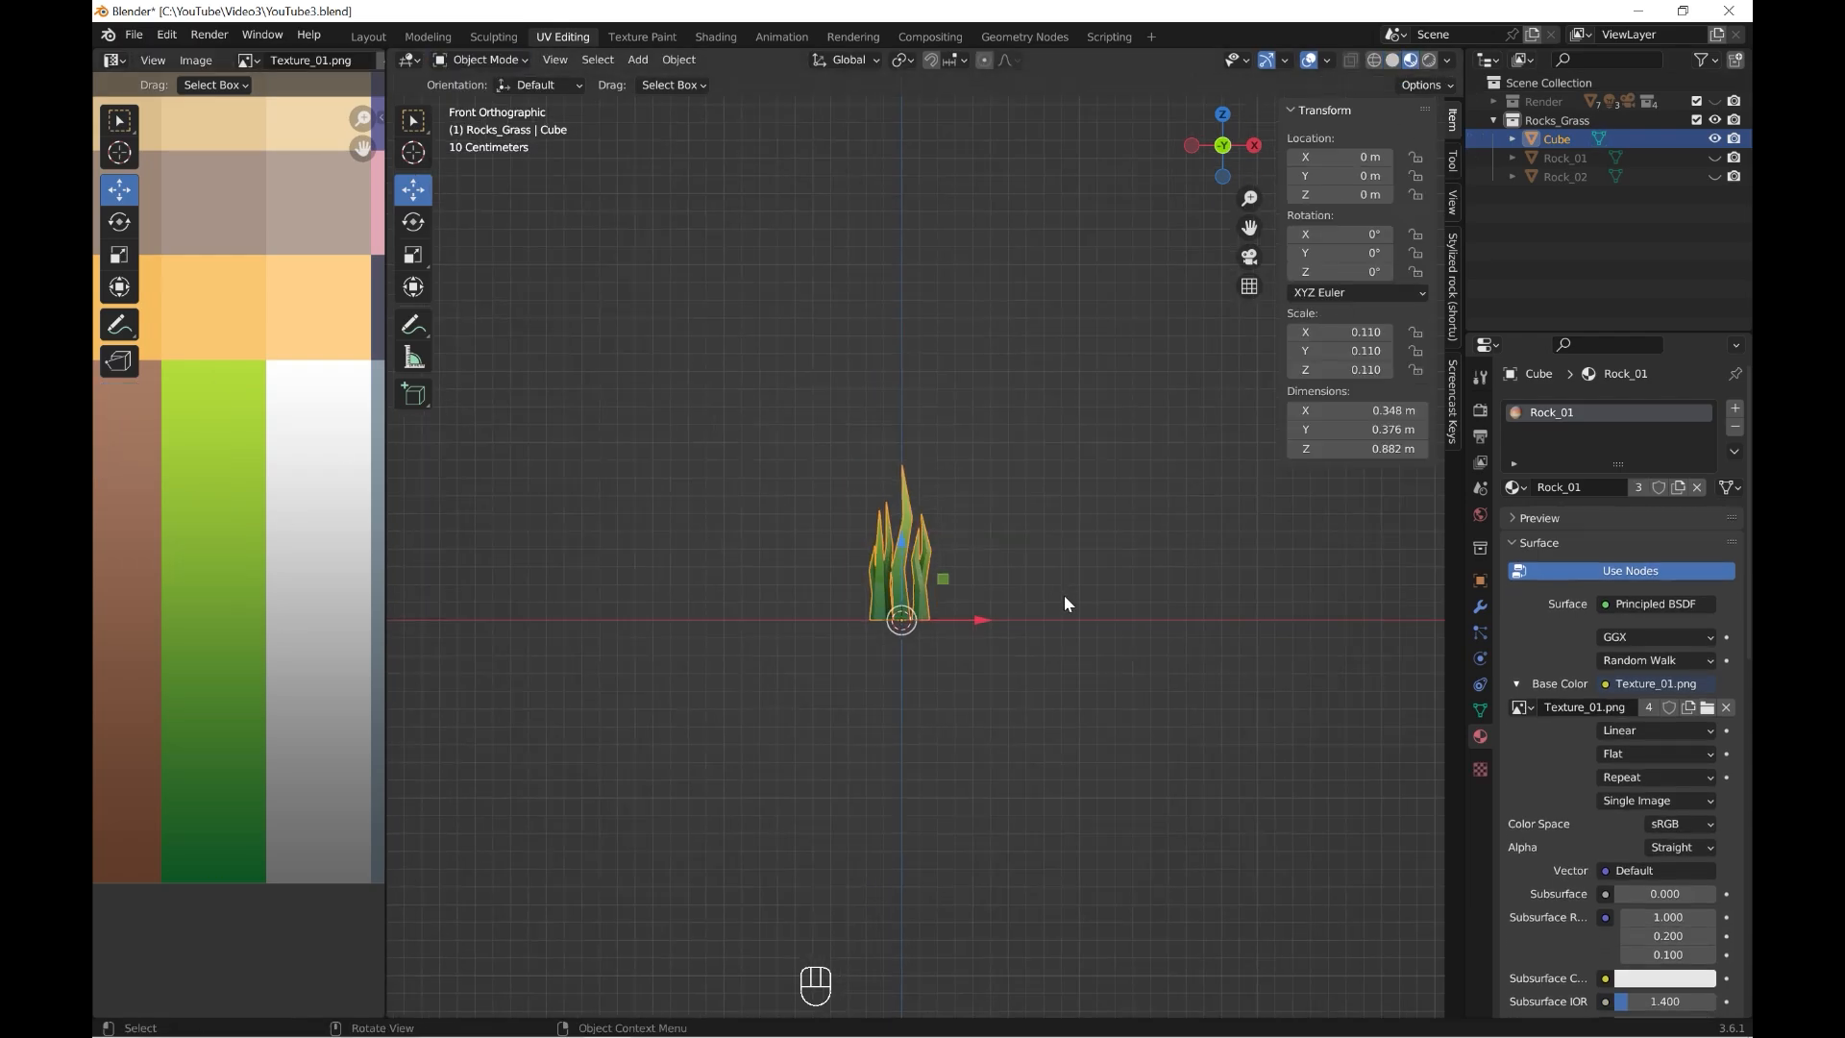
- Set the Roughness of the grass's Rock_01 material to 1.000
left_click(1065, 603)
middle_click_drag(1064, 602, 1139, 652)
scroll(966, 672, "up", 2)
left_click(964, 663)
scroll(1635, 842, "down", 2)
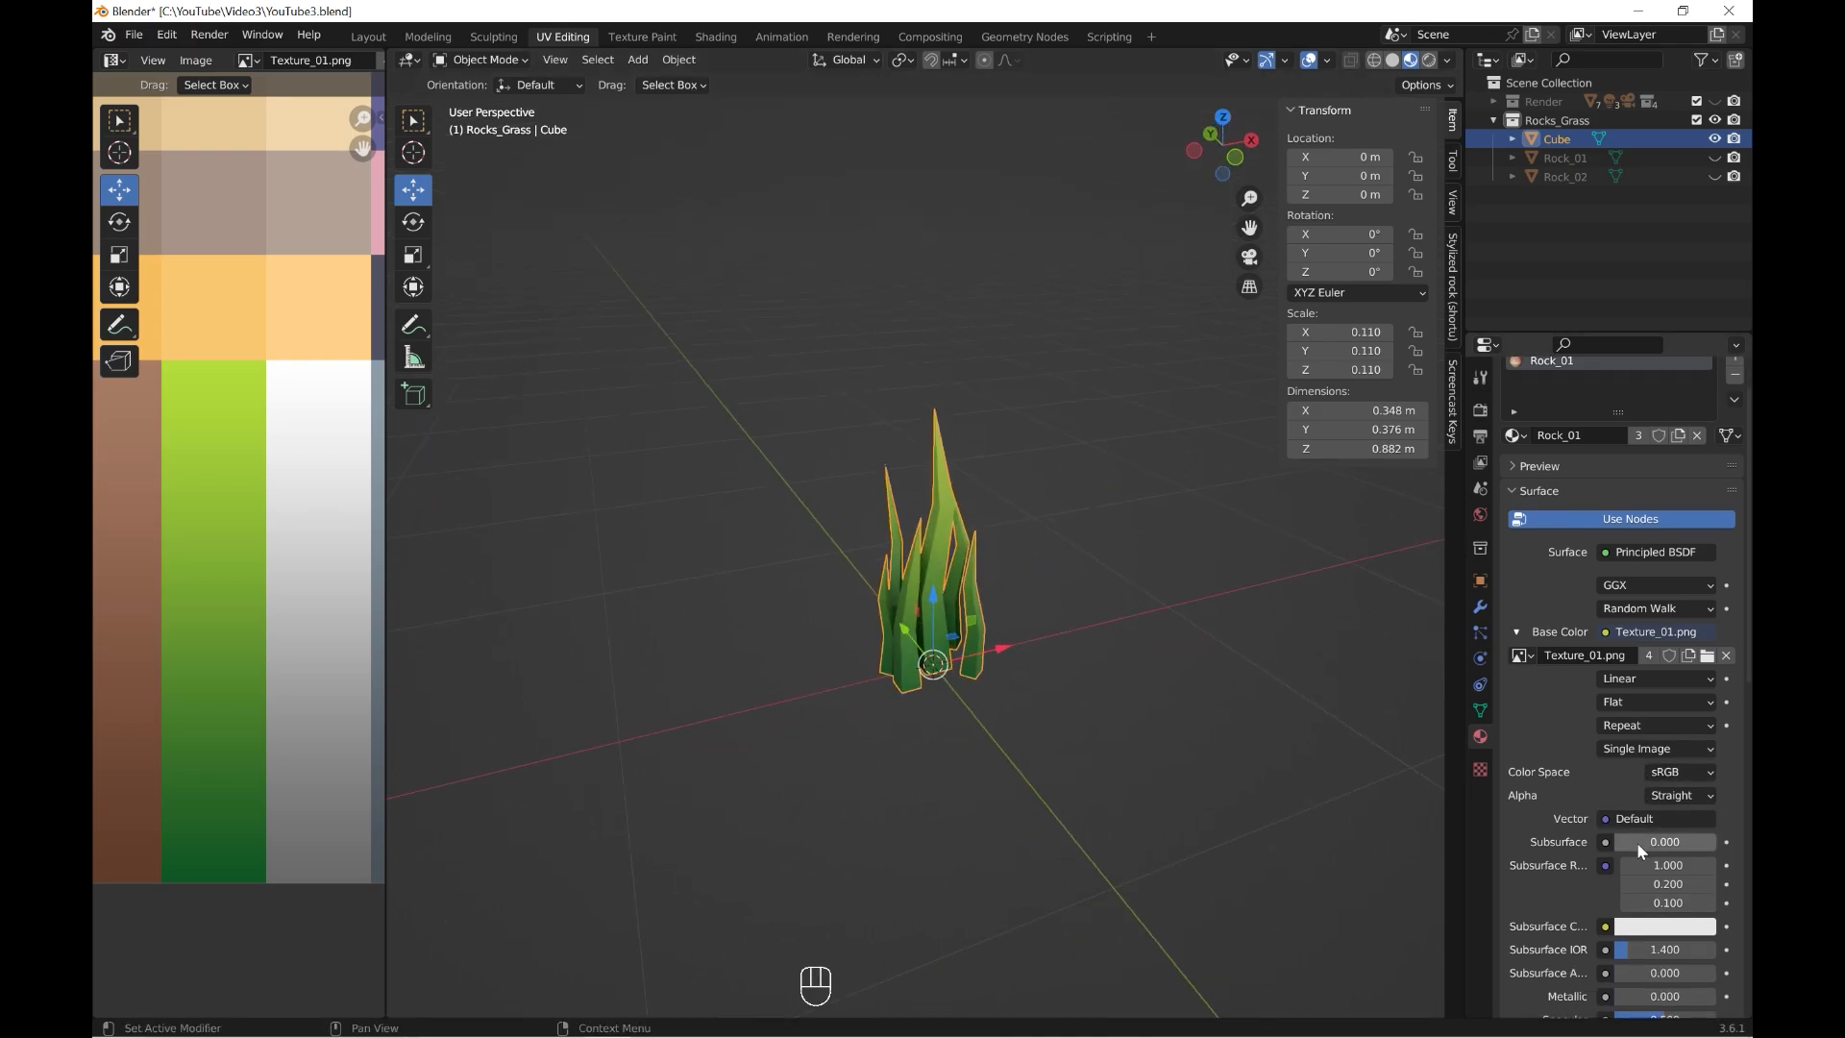
scroll(1643, 864, "down", 2)
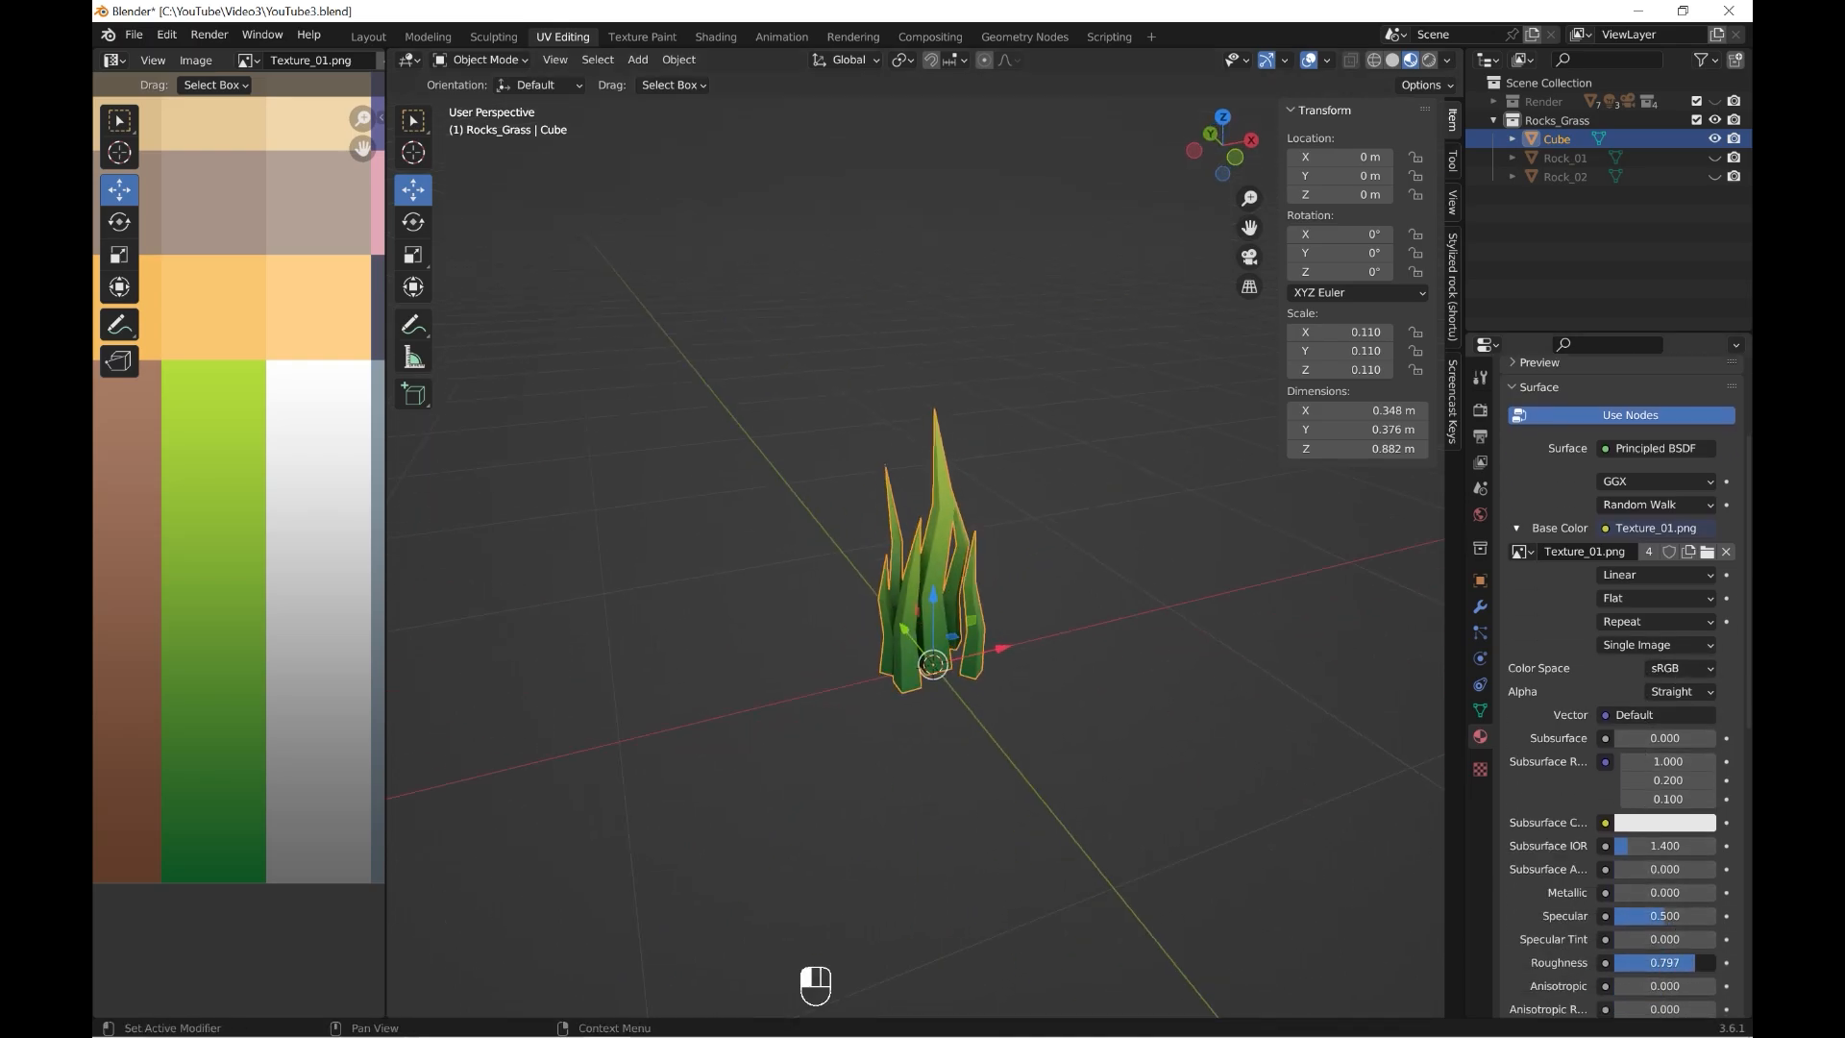
middle_click_drag(1132, 703, 1191, 653)
left_click(1170, 684)
- Unhide Rock_01 and Rock_02 so they display together with the grass
left_click_drag(1710, 159, 1718, 182)
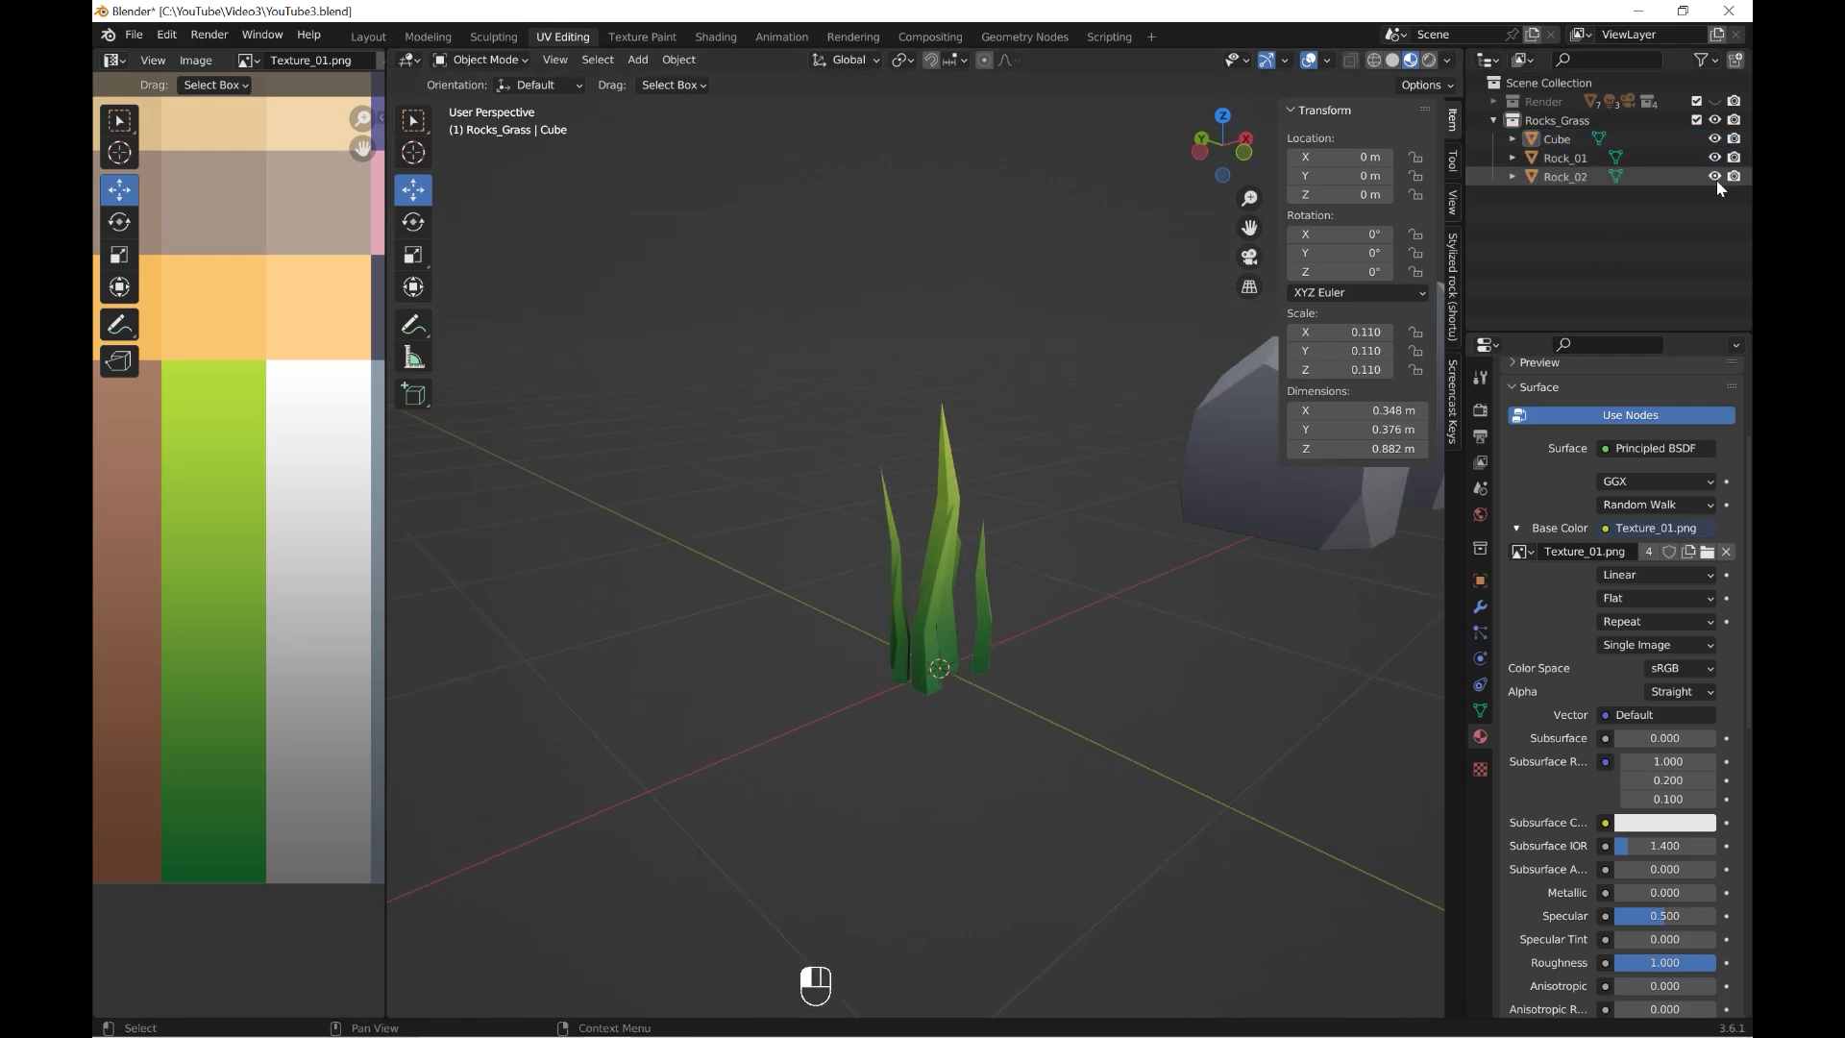
middle_click_drag(1305, 571, 1240, 585)
scroll(1112, 614, "down", 8)
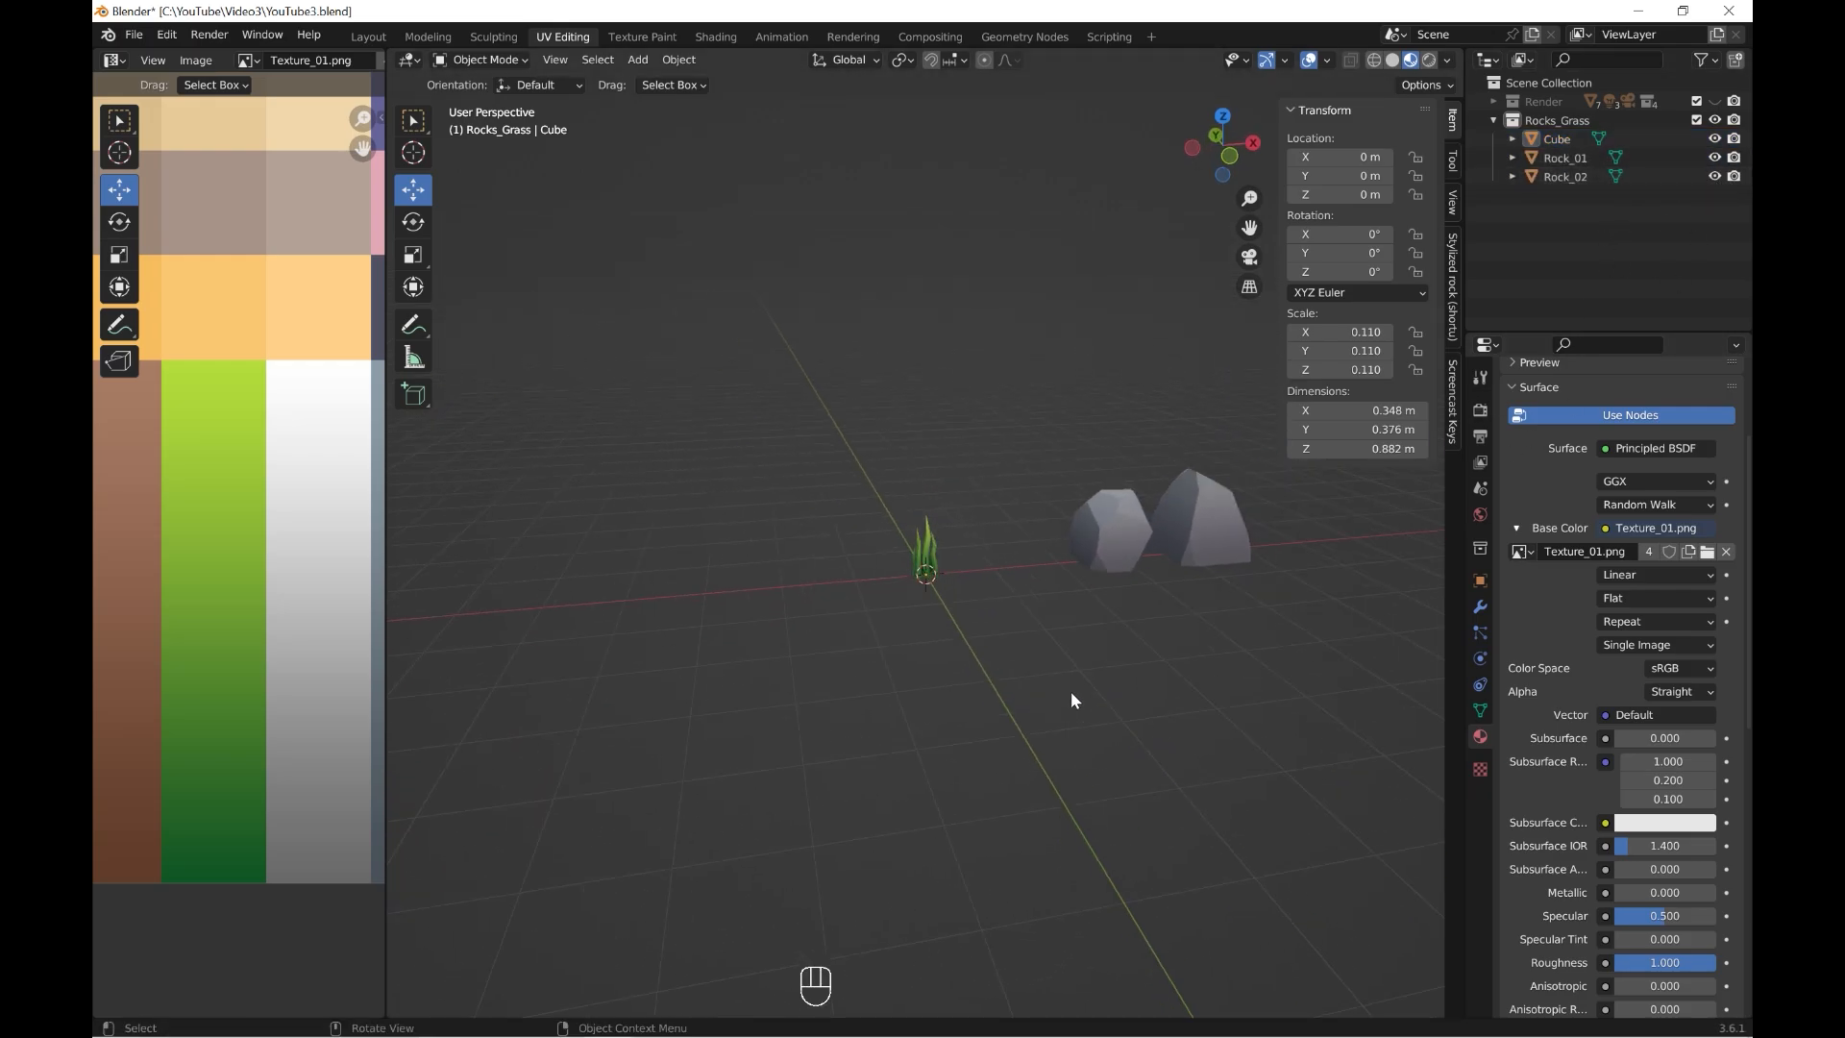
- Move Rock_02 to about X 0.65 m and Rock_01 to about X -0.46 m, one on each side of the grass
key("grave")
left_click(983, 652)
scroll(1038, 656, "up", 4)
scroll(1095, 650, "down", 5)
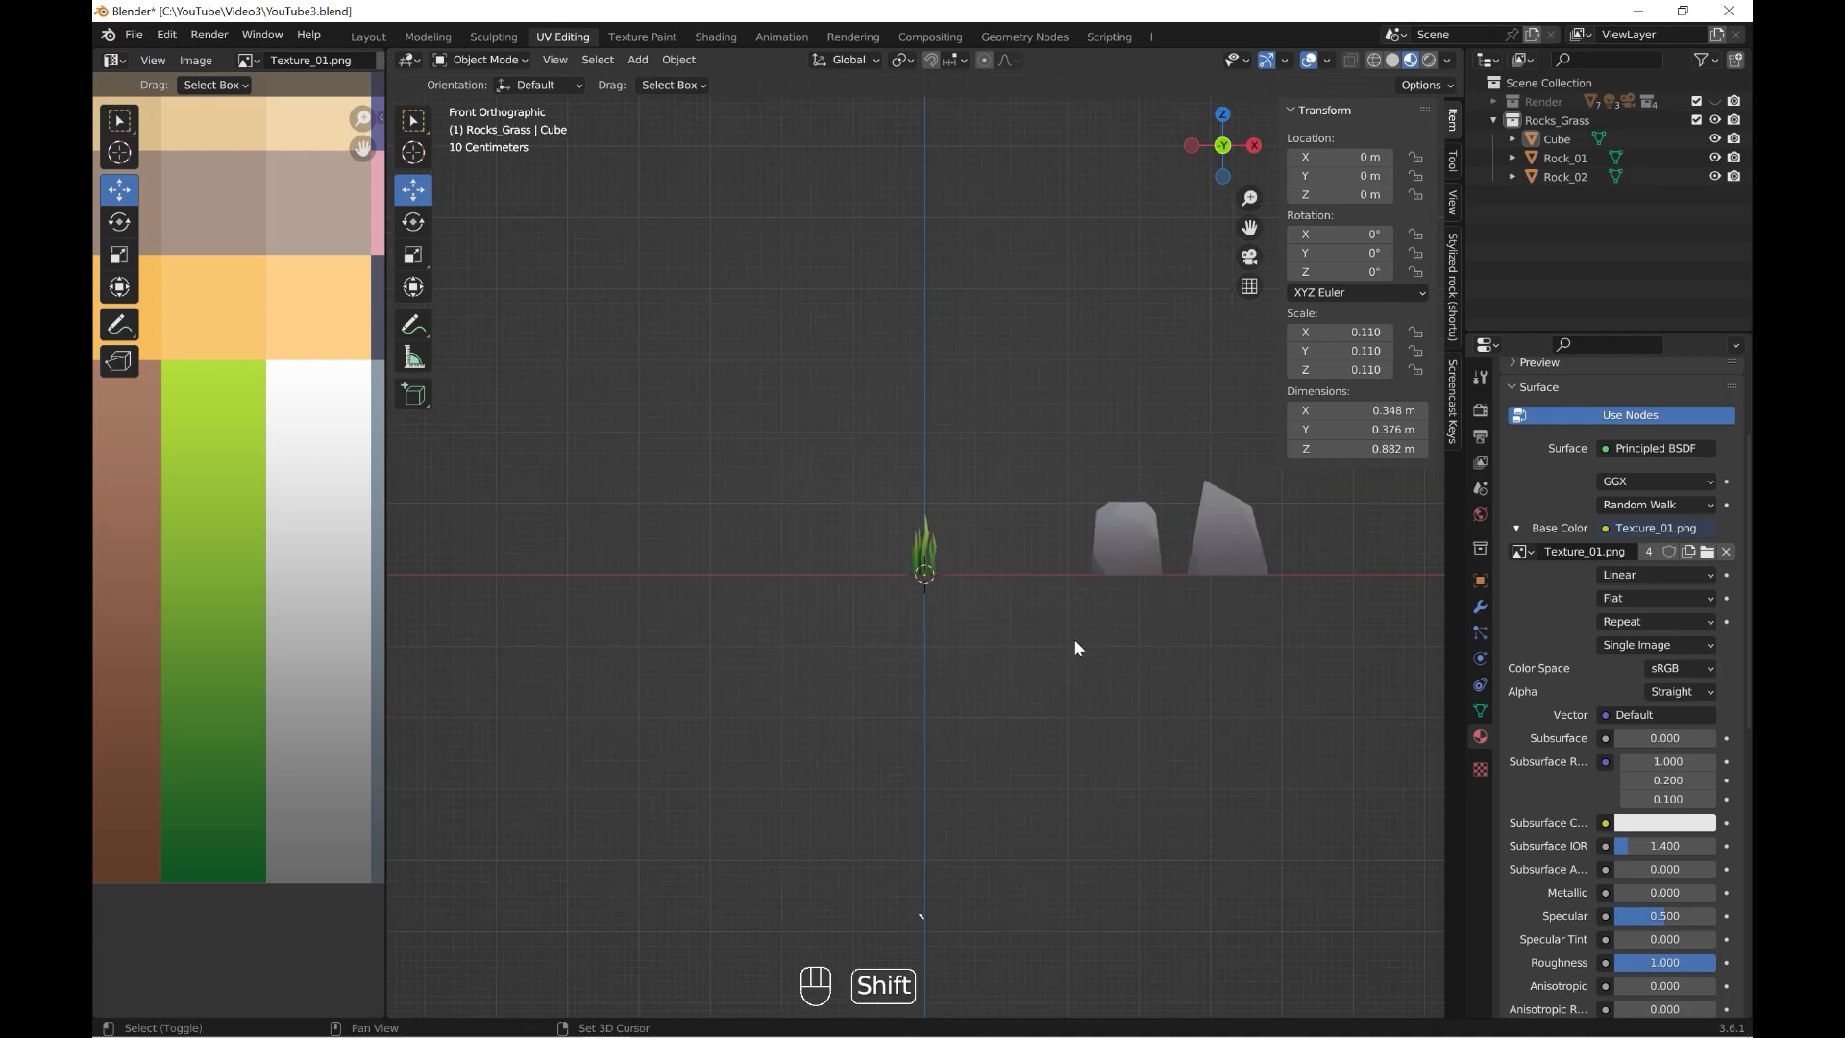
middle_click_drag(1075, 638, 1018, 723)
left_click(1013, 581)
left_click_drag(1061, 533, 929, 571)
left_click(1103, 508)
left_click_drag(1135, 517, 838, 576)
scroll(896, 644, "up", 5)
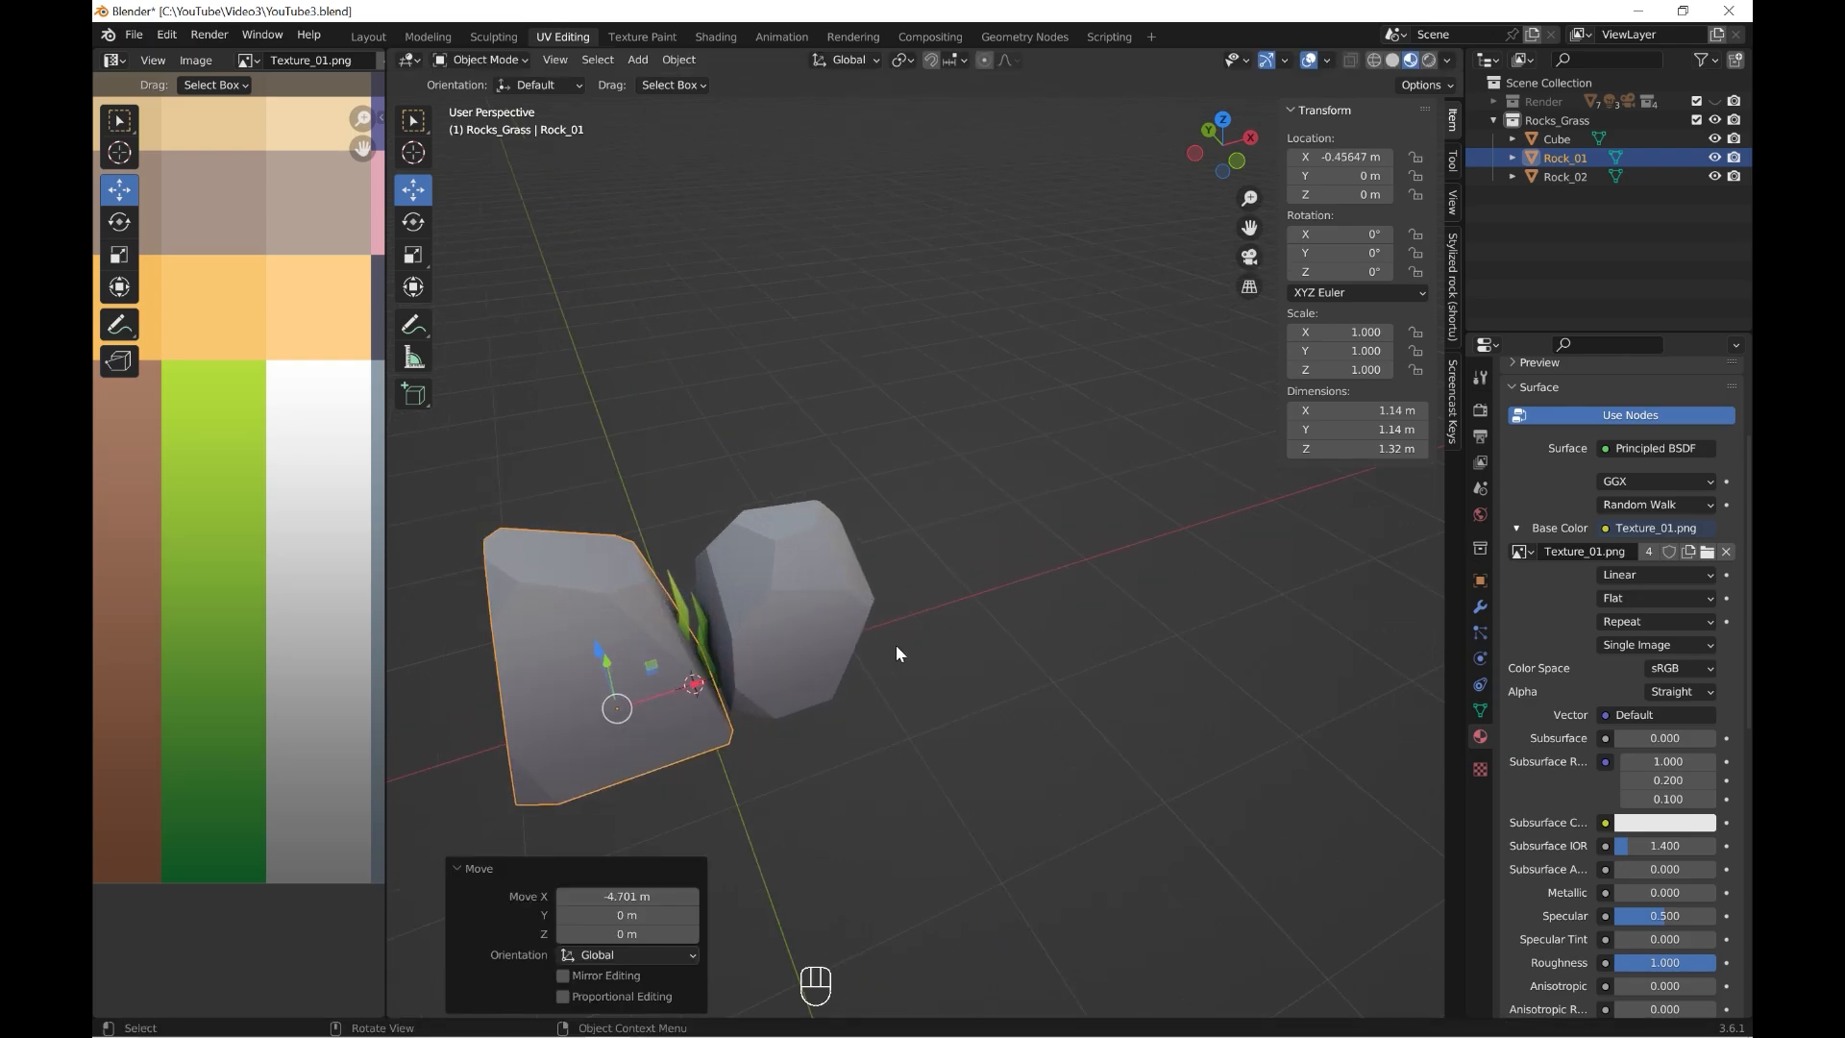
- Move Rock_01 behind the grass to about X -0.36 m, Y 0.72 m and rotate it about 20° around Z
left_click(752, 707)
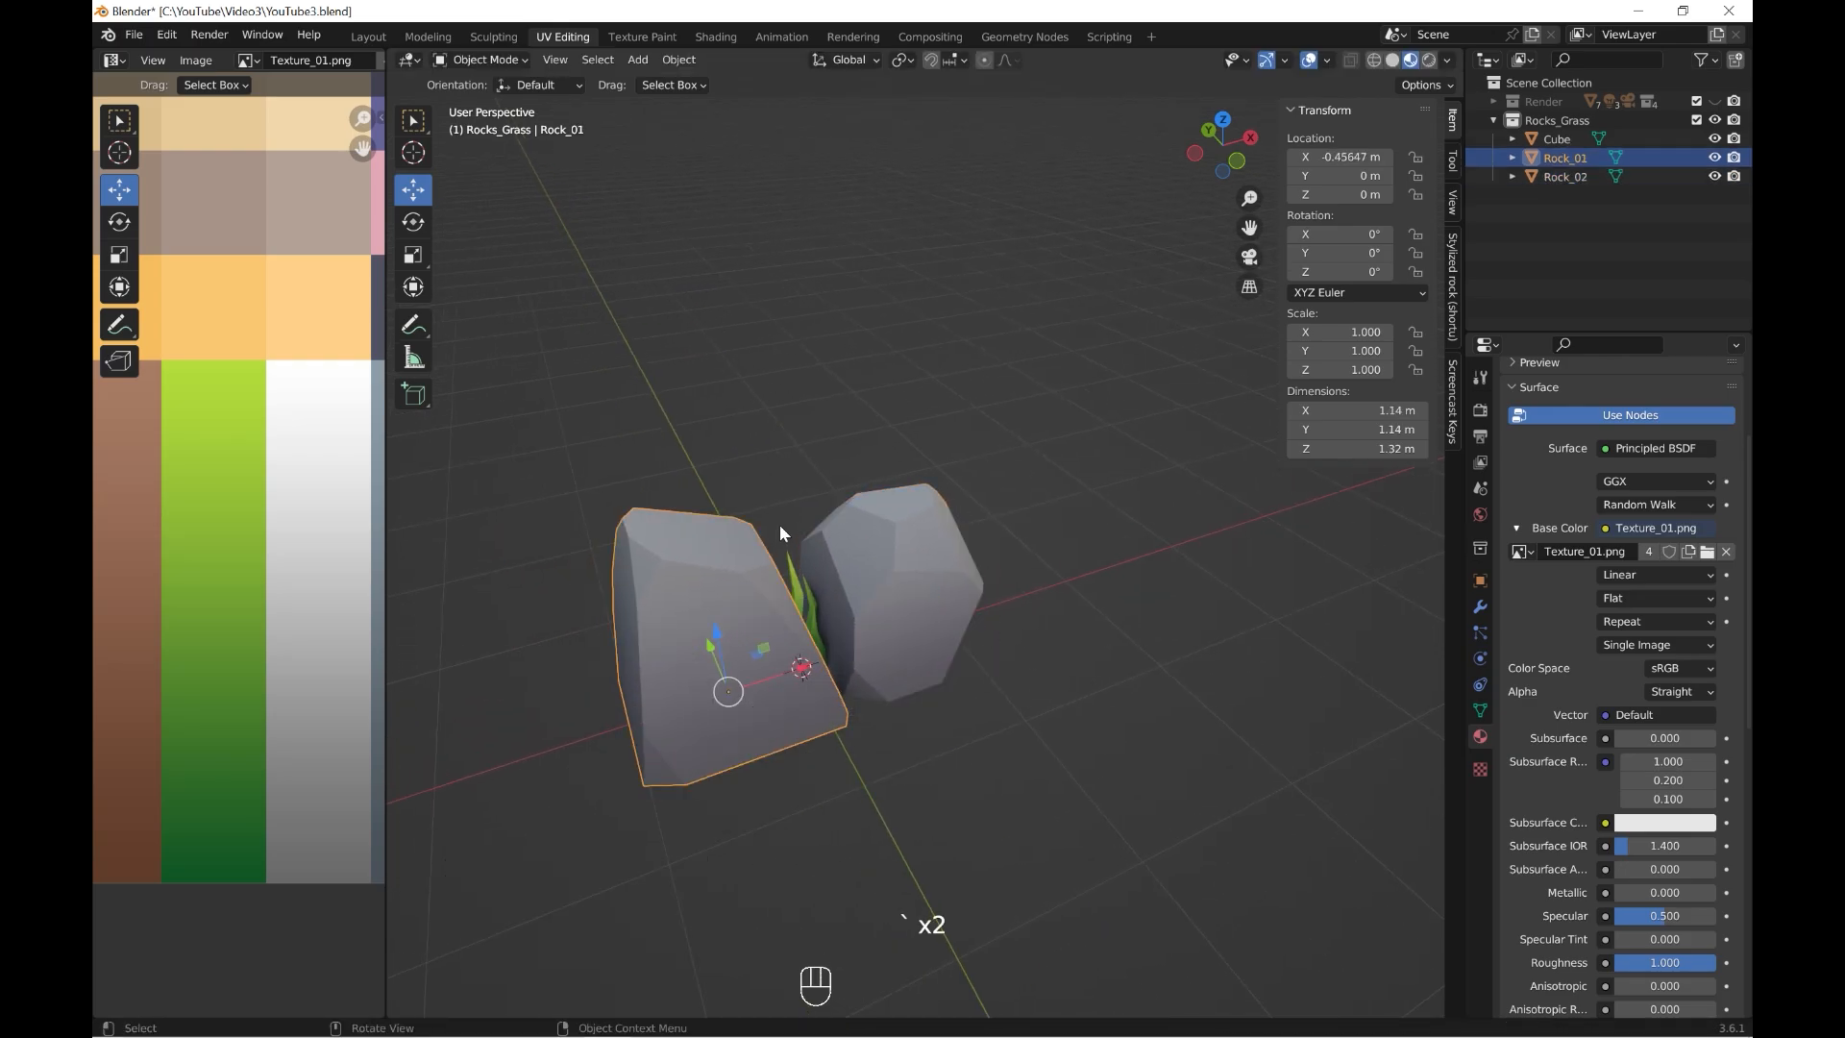
left_click_drag(749, 555, 765, 449)
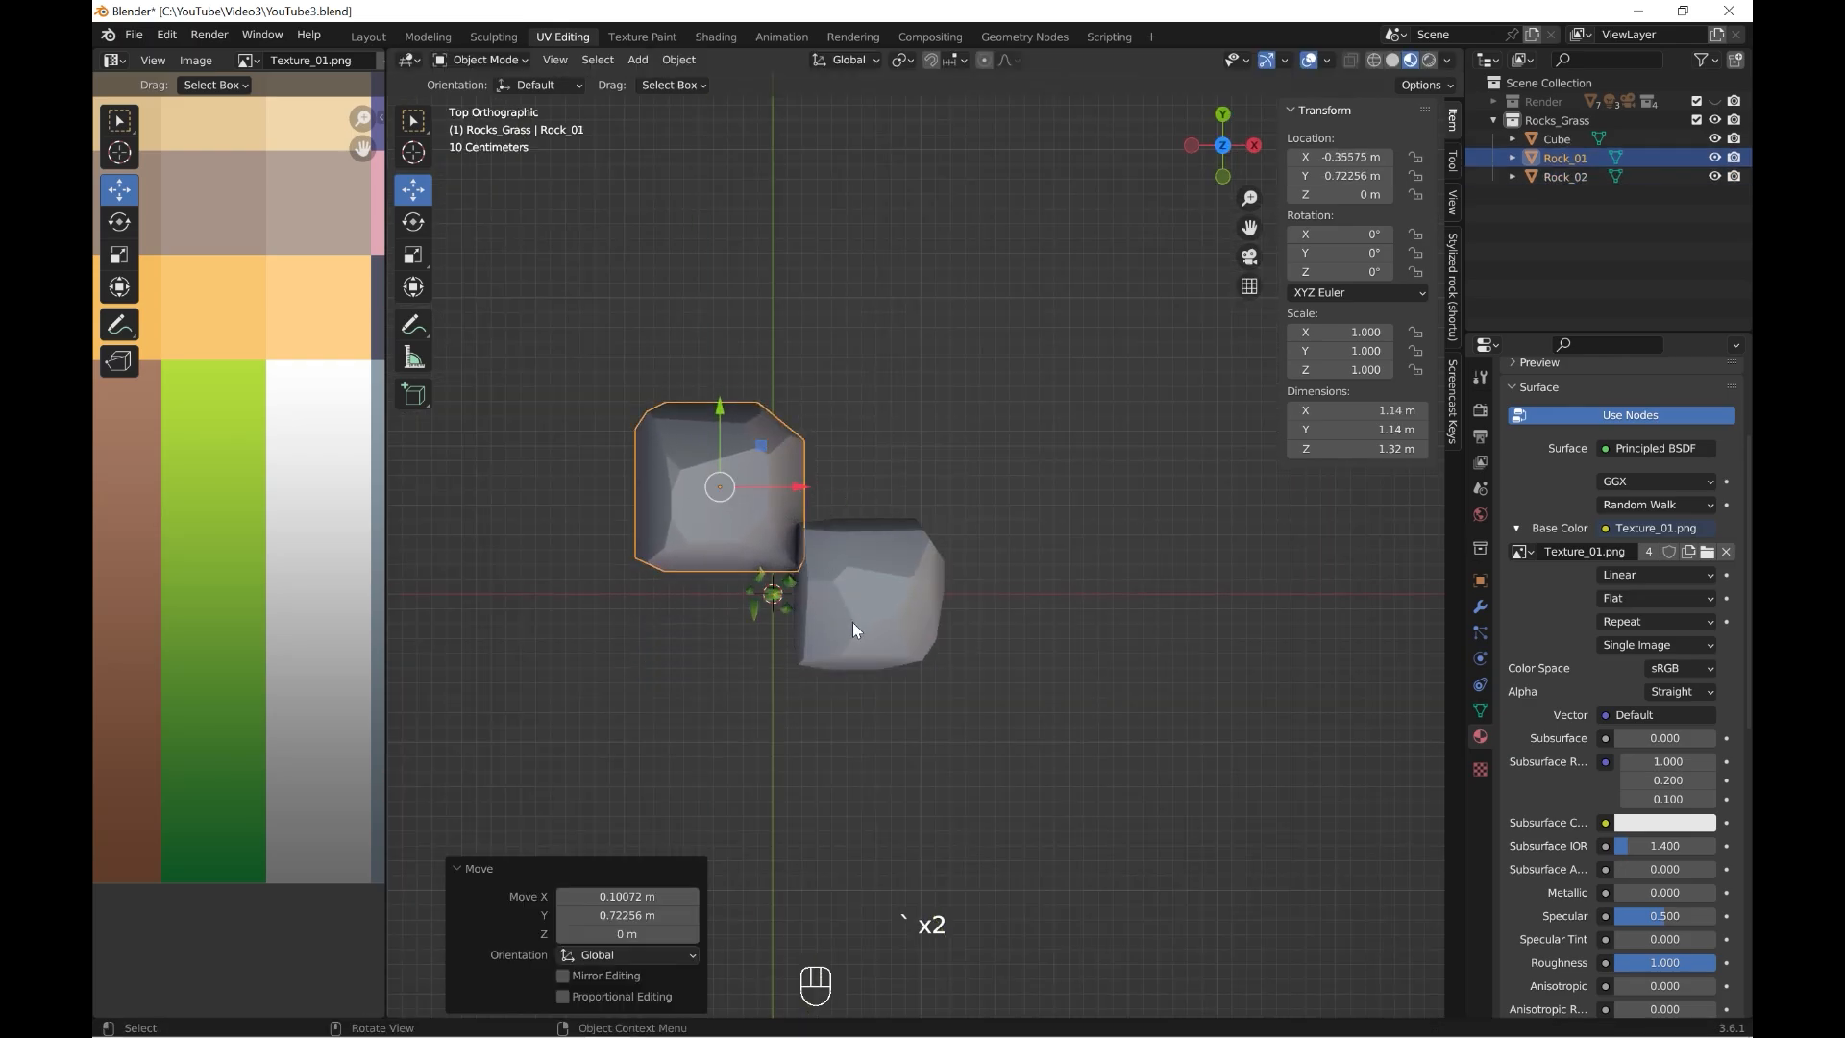
middle_click_drag(708, 550, 724, 547)
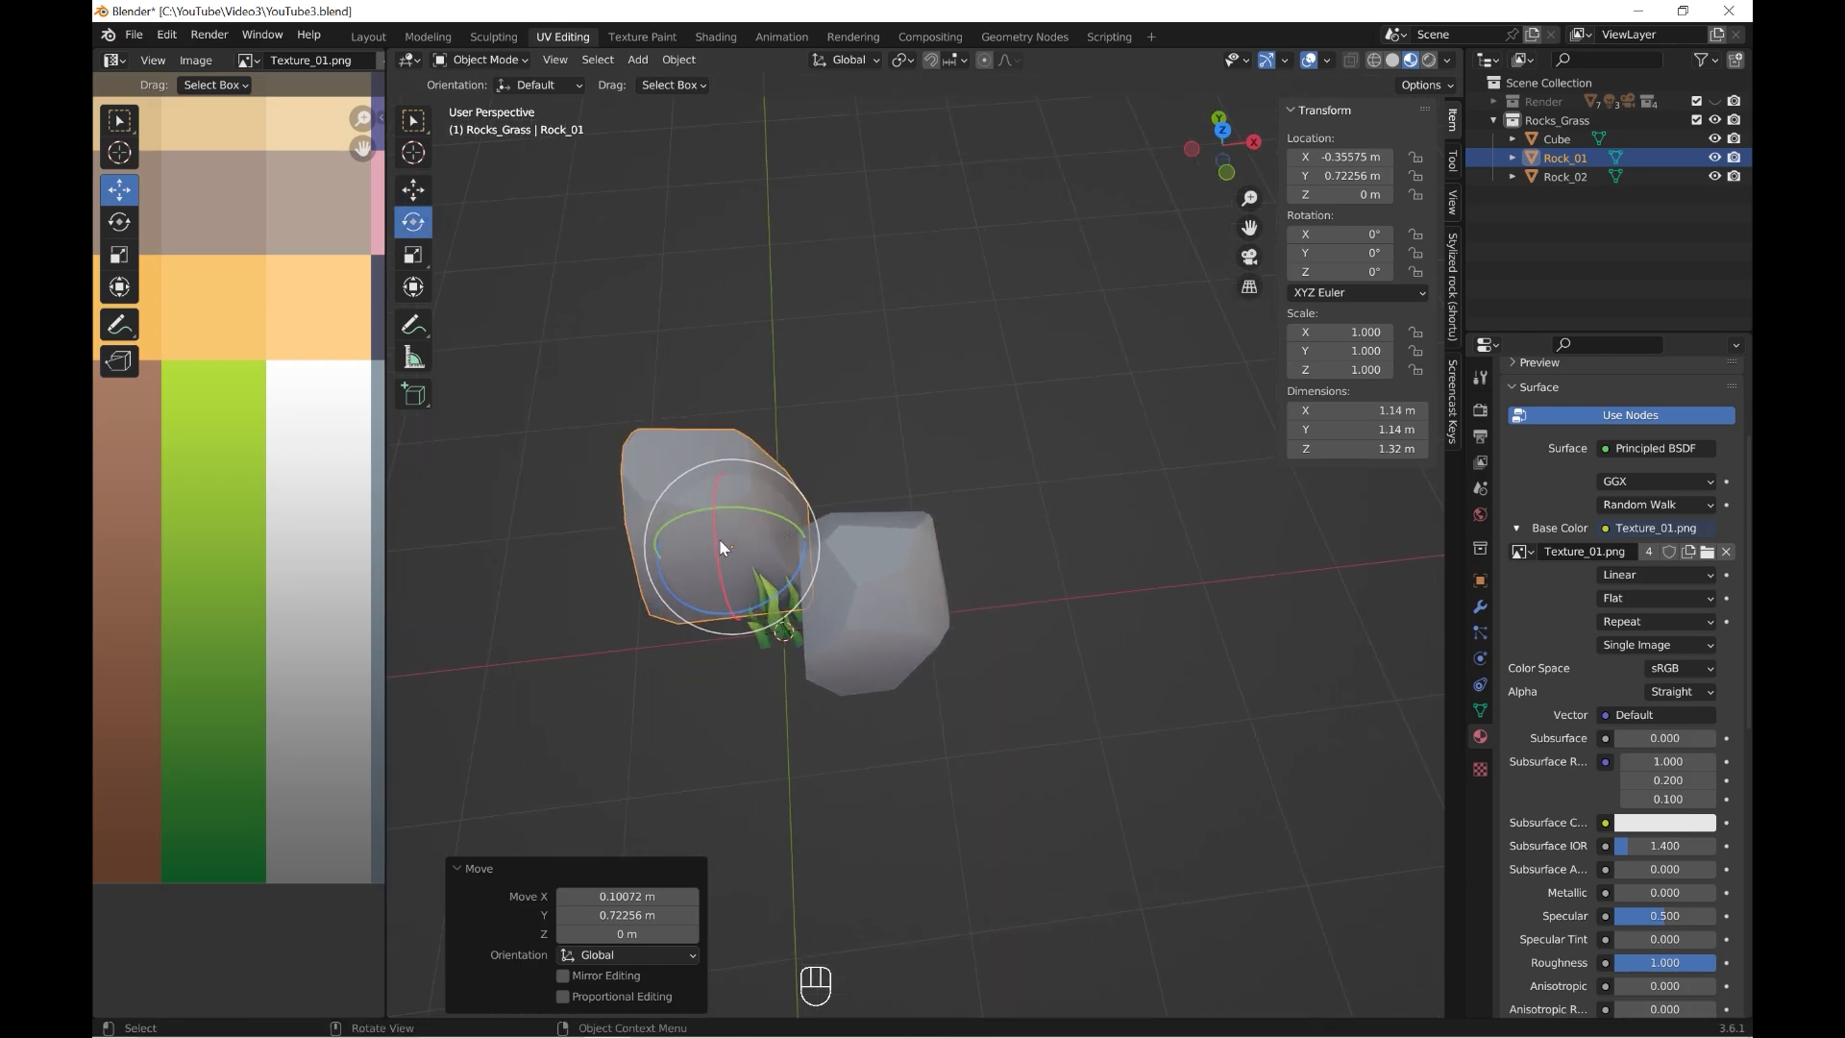
- Rotate Rock_02 about -12° around Z and scale it down to about 0.889
left_click(885, 649)
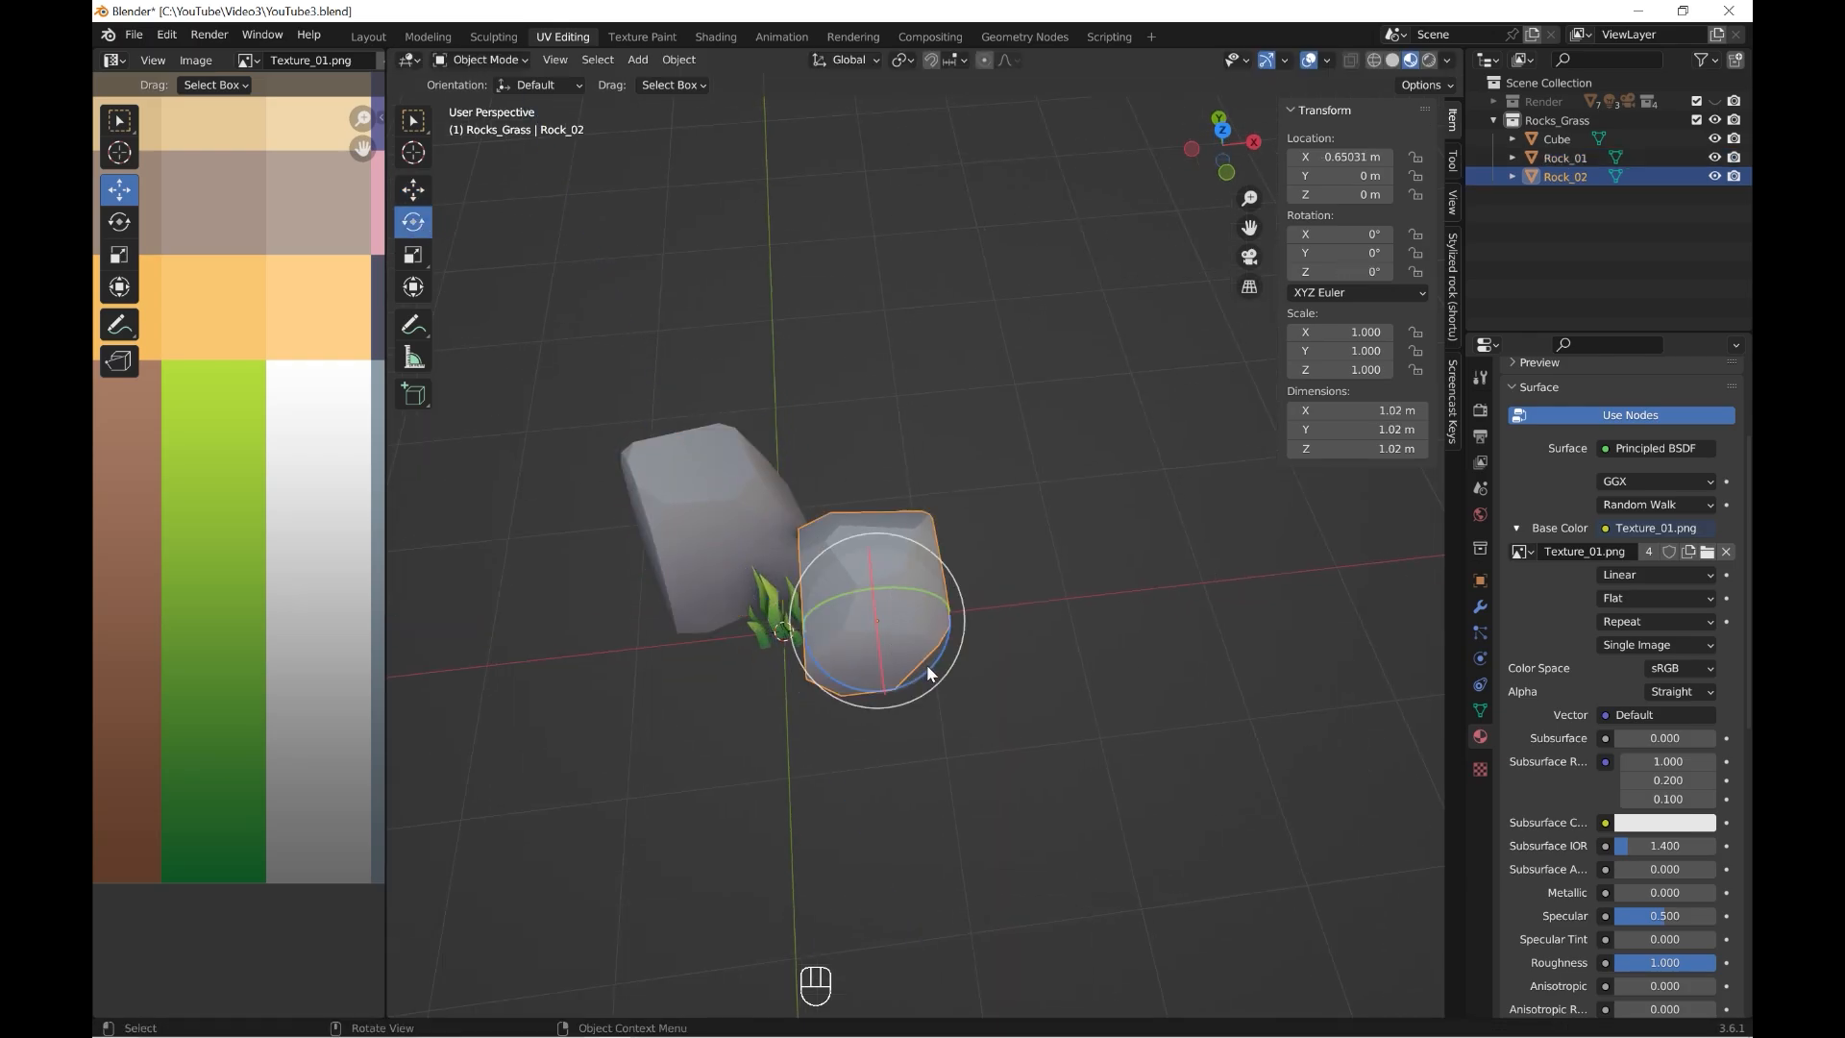
left_click_drag(928, 673, 913, 690)
key("s")
left_click(784, 522)
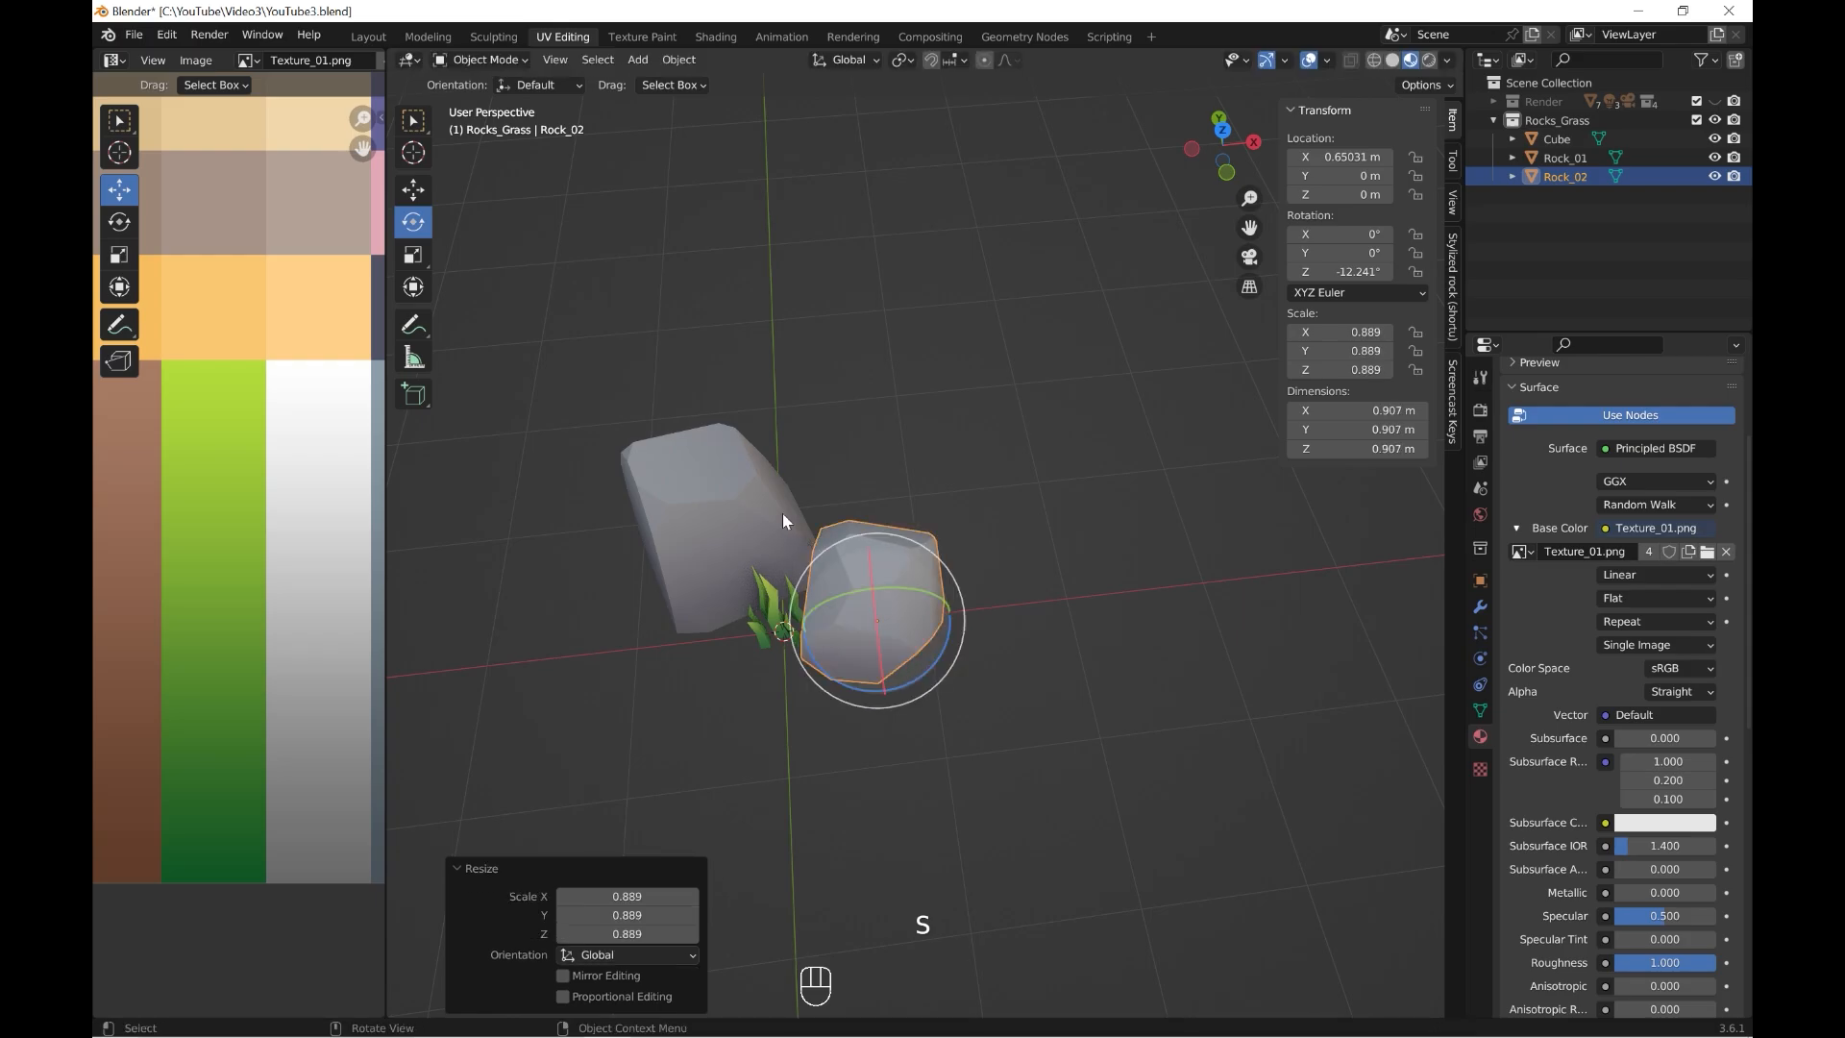
- Move Rock_02 back beside Rock_01, to about X 0.55 m, Y 0.49 m
left_click(416, 197)
middle_click_drag(928, 618, 926, 688)
left_click_drag(909, 555, 894, 487)
left_click(1012, 693)
middle_click_drag(1013, 693, 1083, 515)
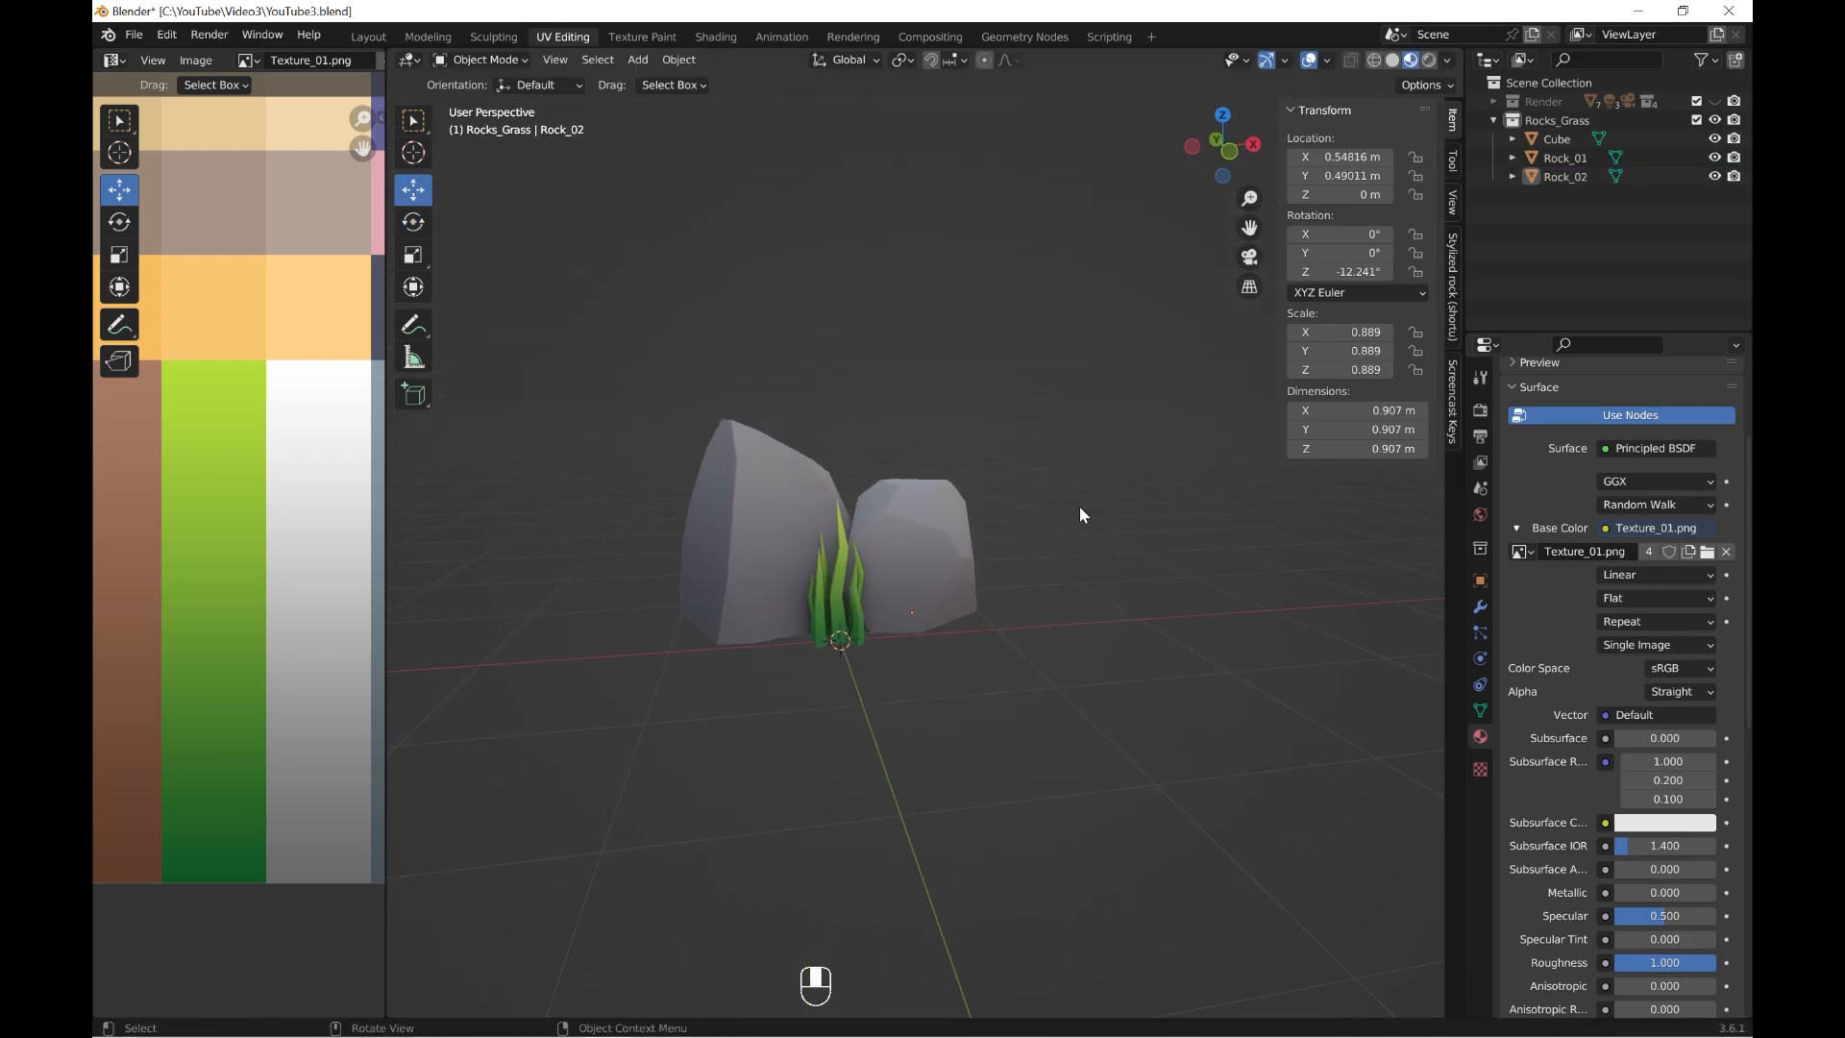
- Scale the grass tuft down to about 0.084 and move it closer to the rocks, at about Y 0.10 m
left_click(863, 620)
key("s")
left_click(869, 629)
middle_click_drag(1028, 666, 957, 685)
key("g")
left_click(965, 751)
- Duplicate the grass tuft and place the copy beside Rock_02, at about X 1.00 m, Y 0.19 m
key("shift+d")
key("shift+Return")
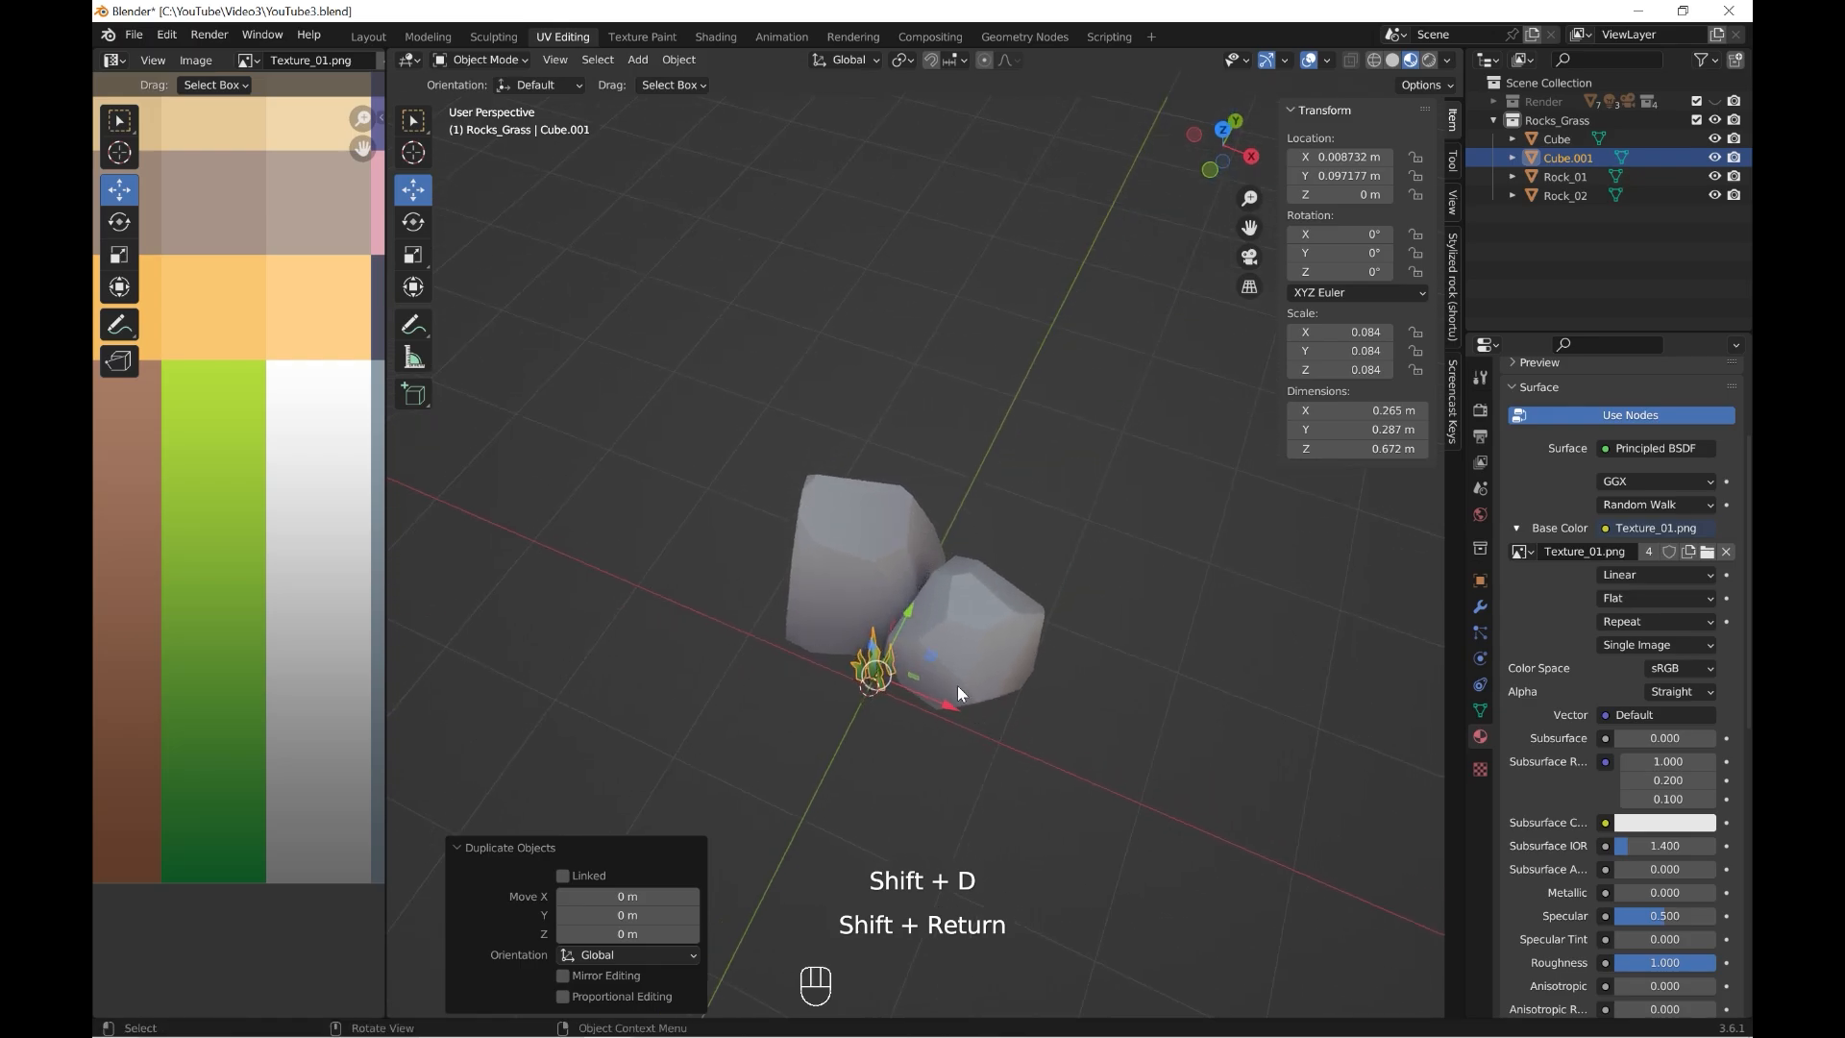
left_click_drag(941, 673, 1075, 713)
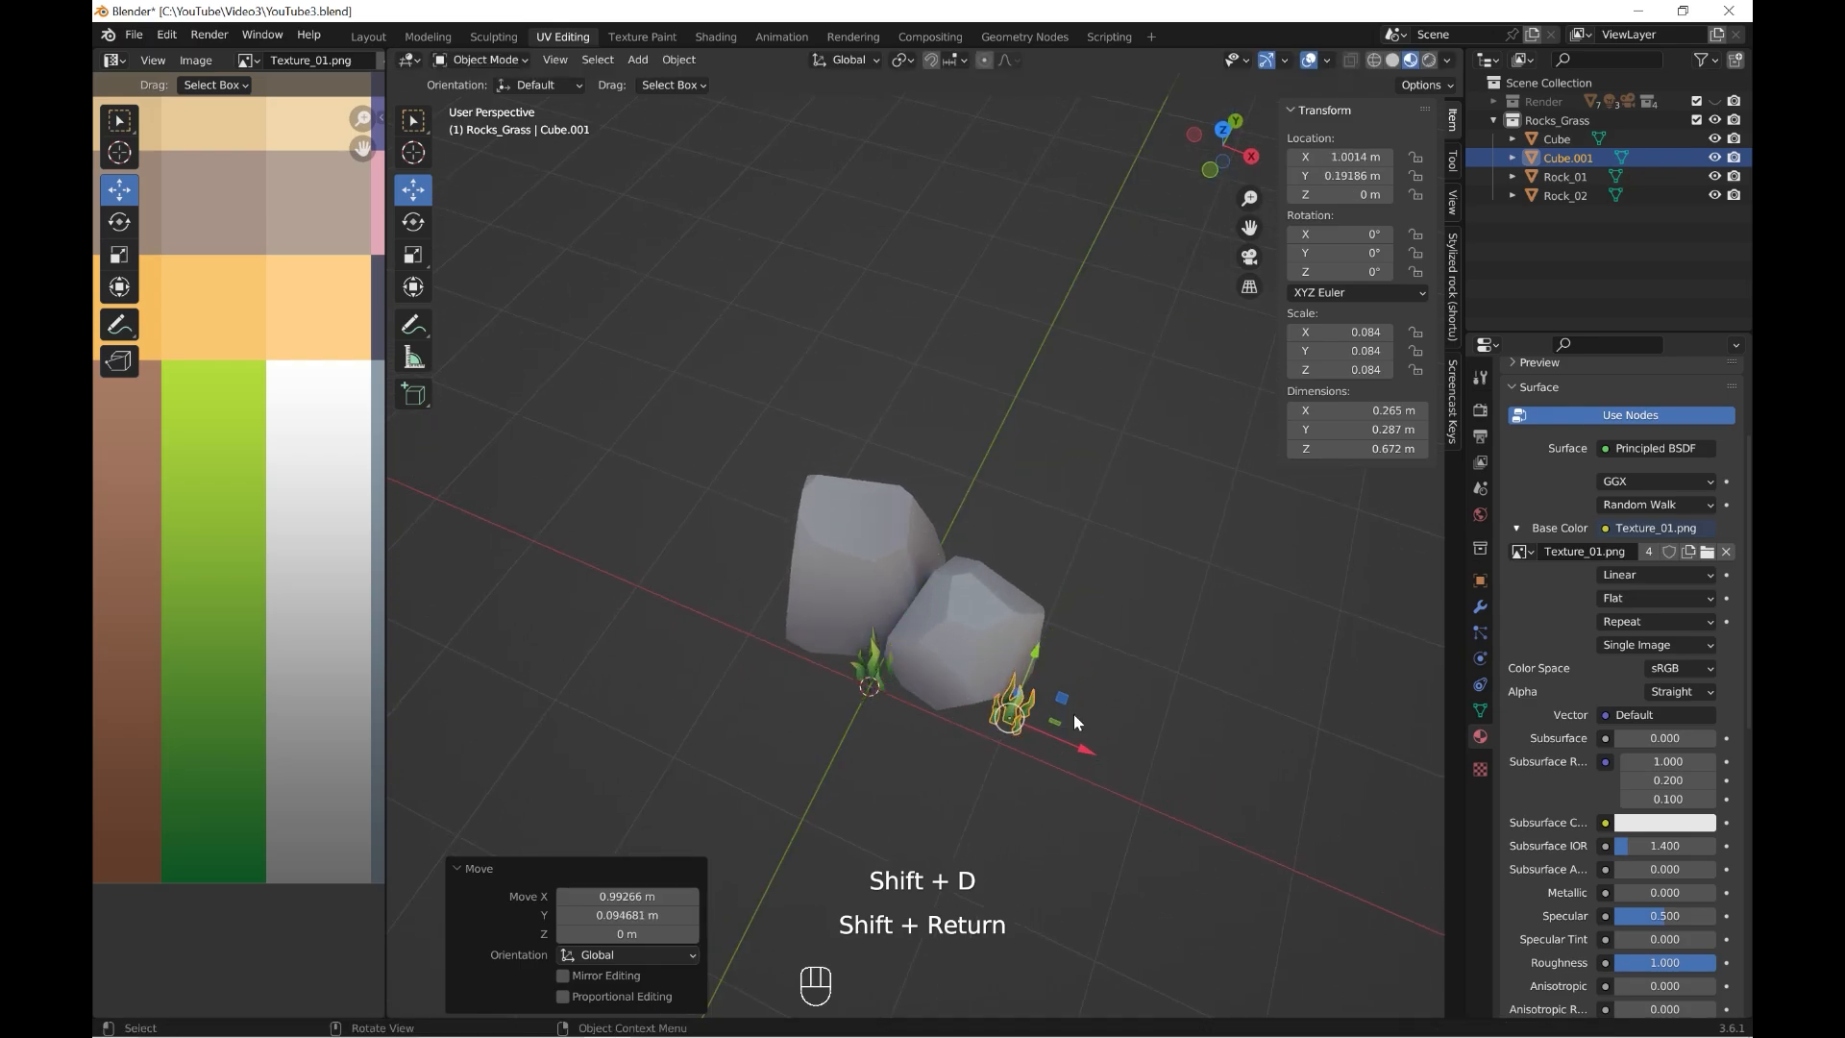
middle_click_drag(1074, 713, 1142, 562)
- Scale the grass copy beside Rock_02 down to about 0.069 and rotate it to -59° around Z
key("grave")
left_click(1048, 497)
key("s")
left_click(1142, 698)
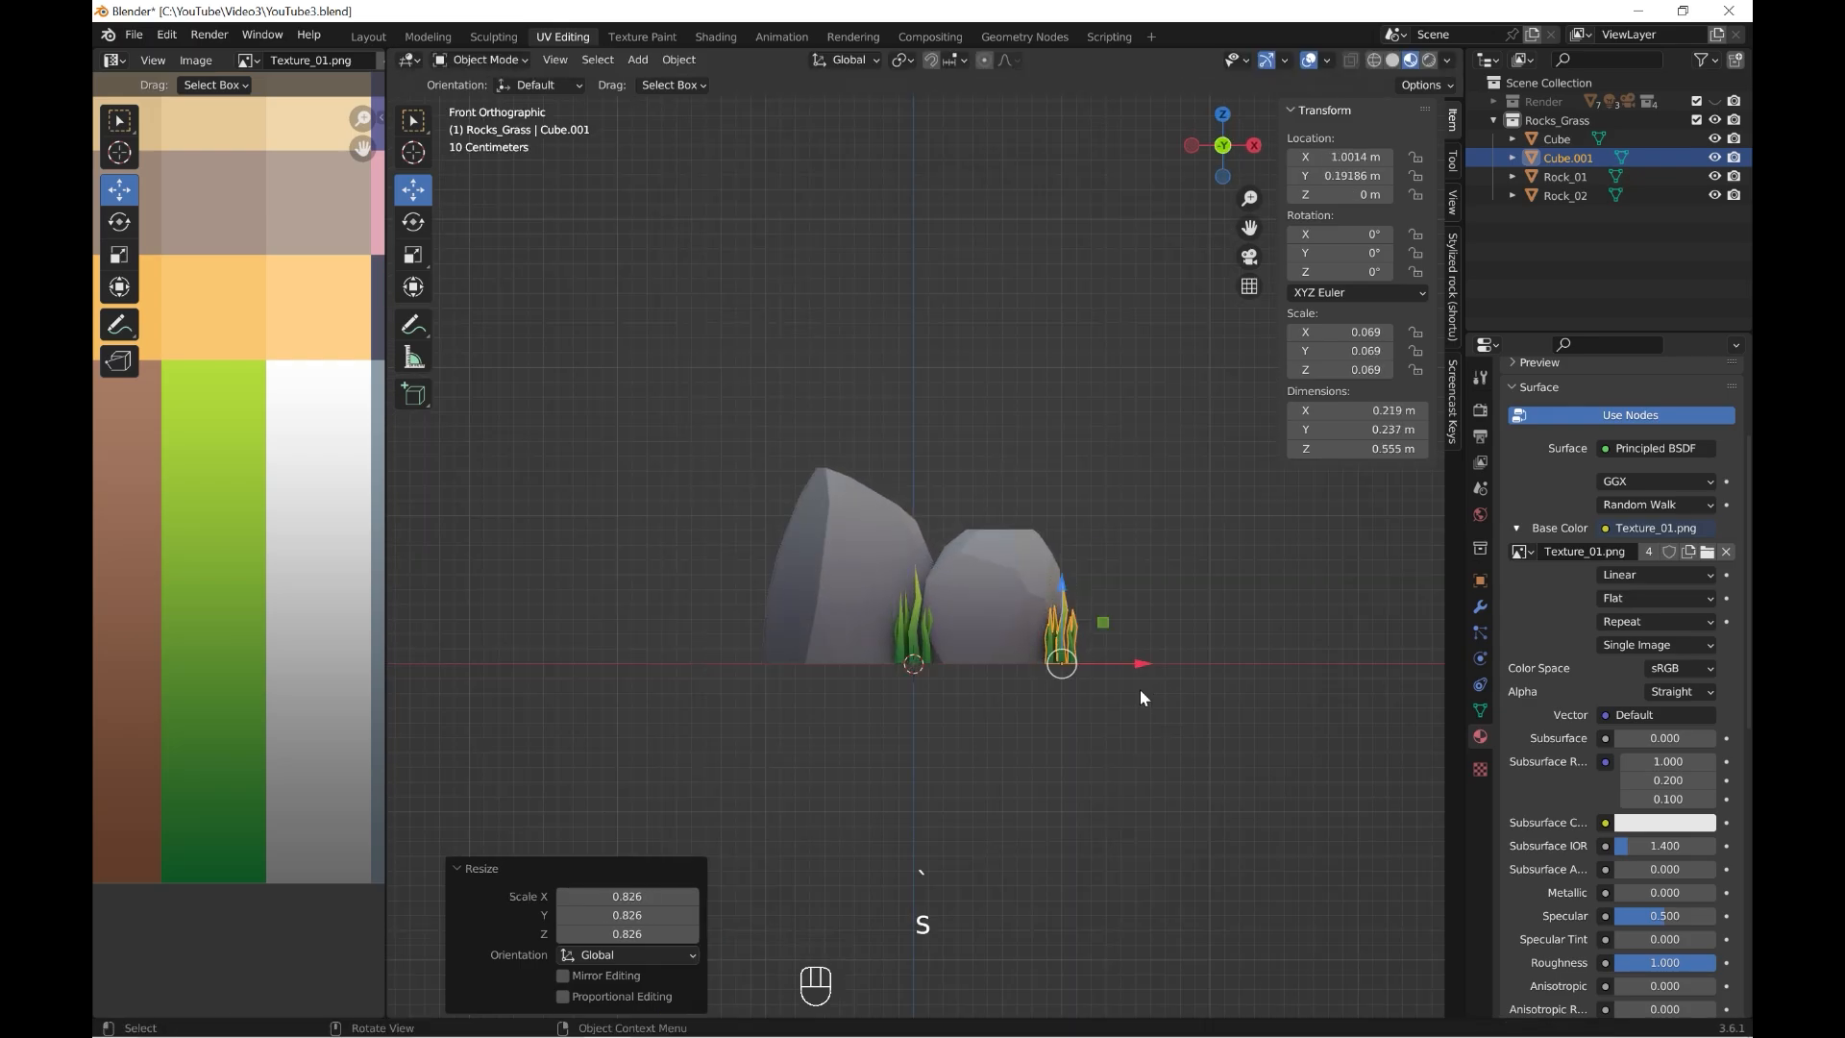
left_click(1139, 596)
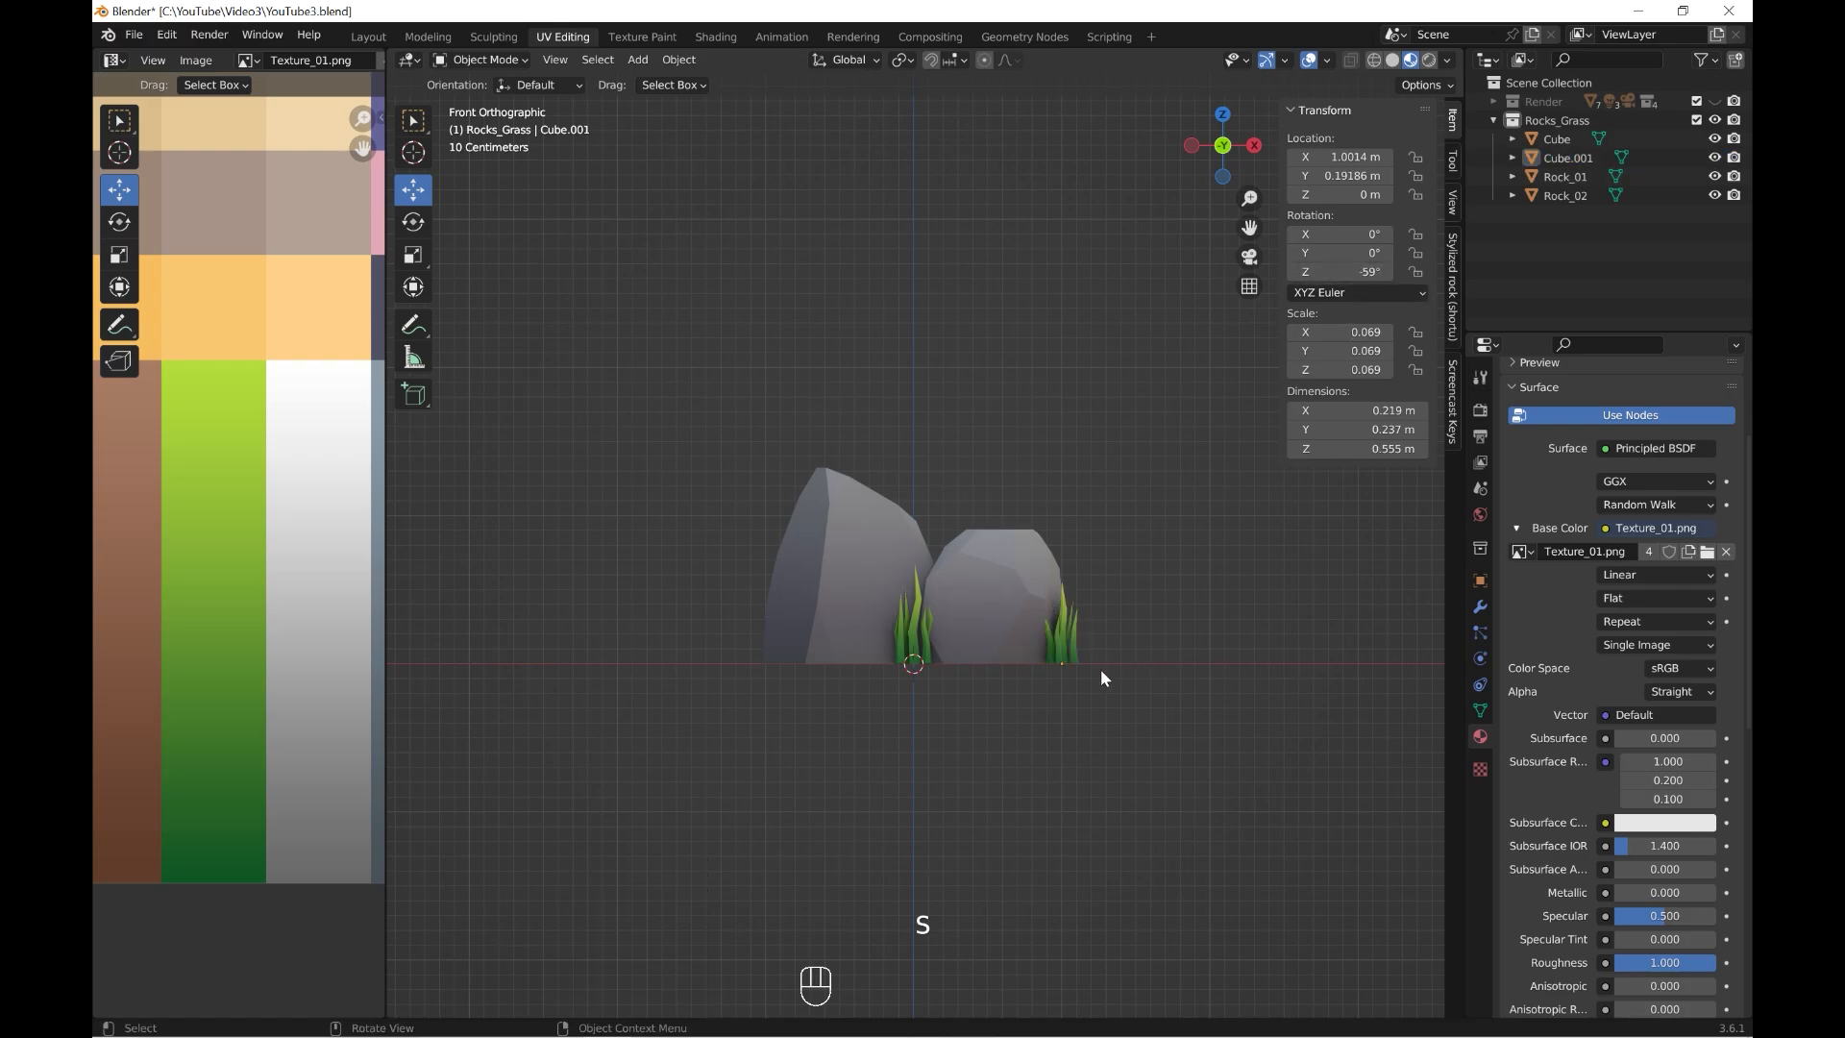
- Duplicate the original grass tuft, move the copy to about X -0.19 m in front of Rock_01, and rotate it
middle_click_drag(1029, 685, 1005, 670, "shift")
left_click(891, 615)
key("shift+d")
left_click(1009, 690)
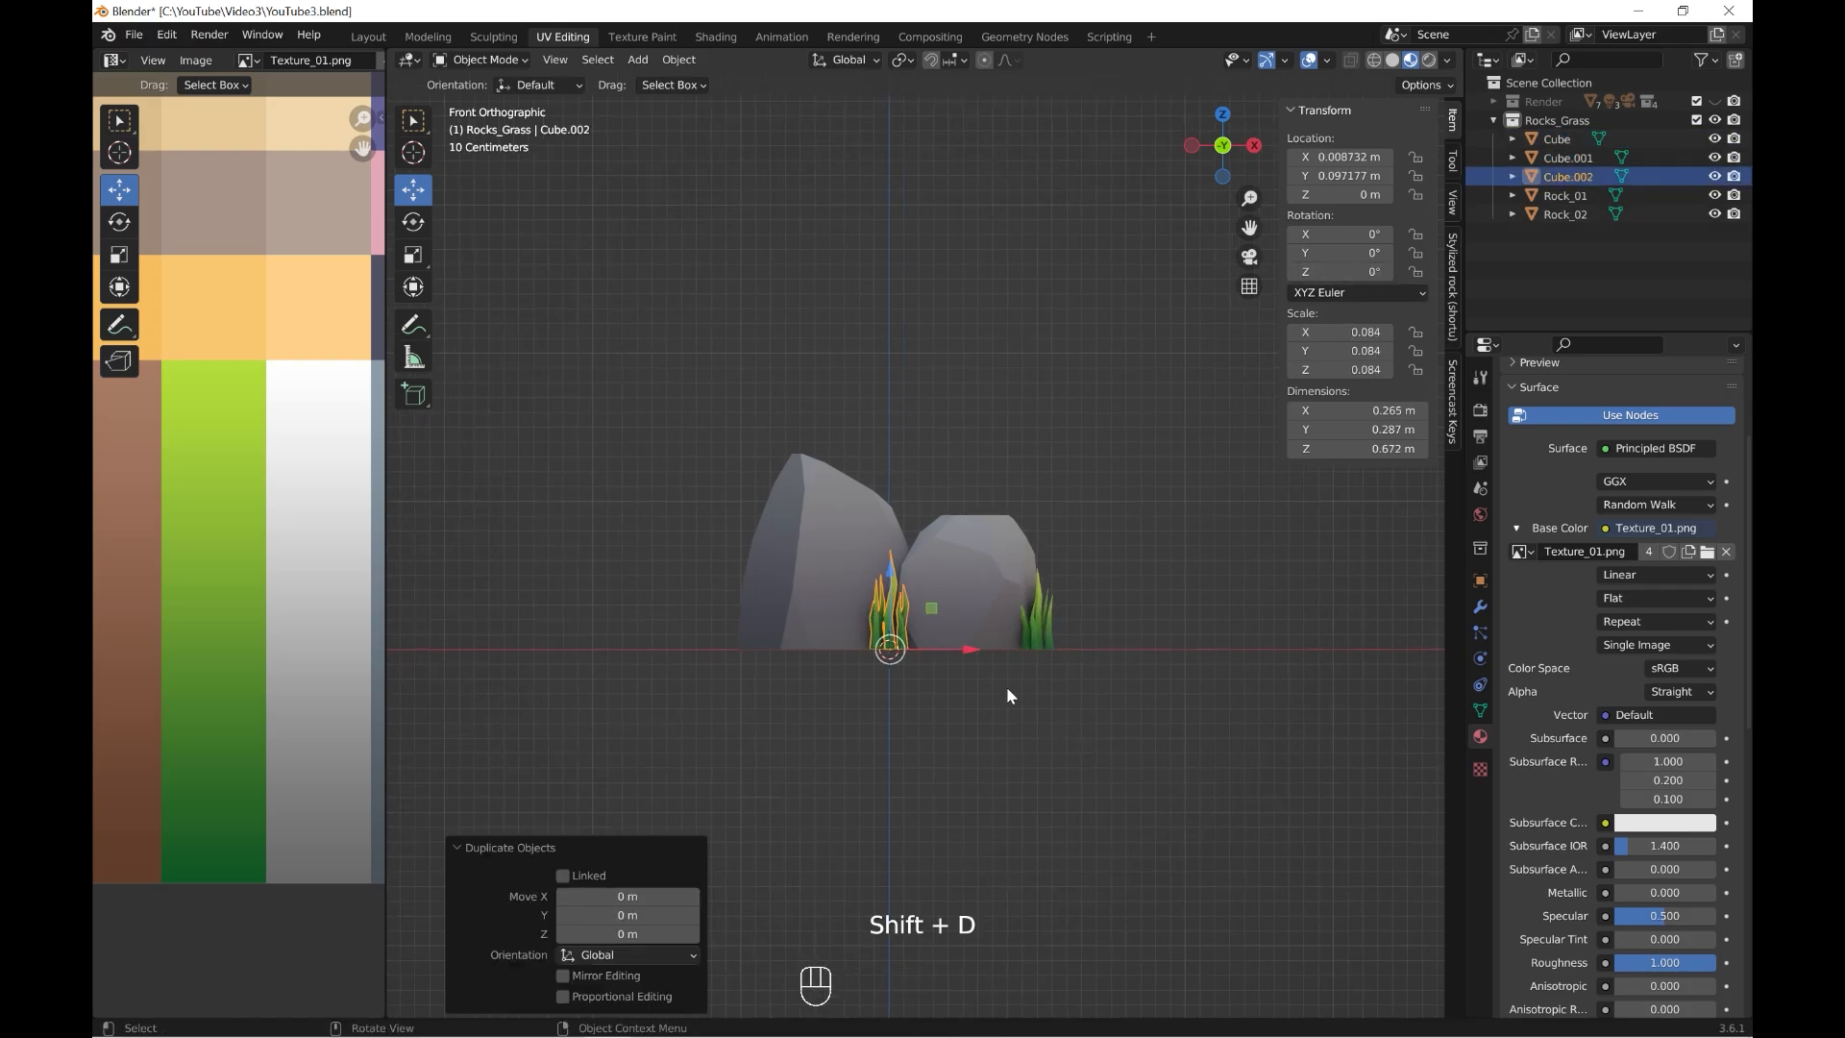
key("s")
left_click(1042, 724)
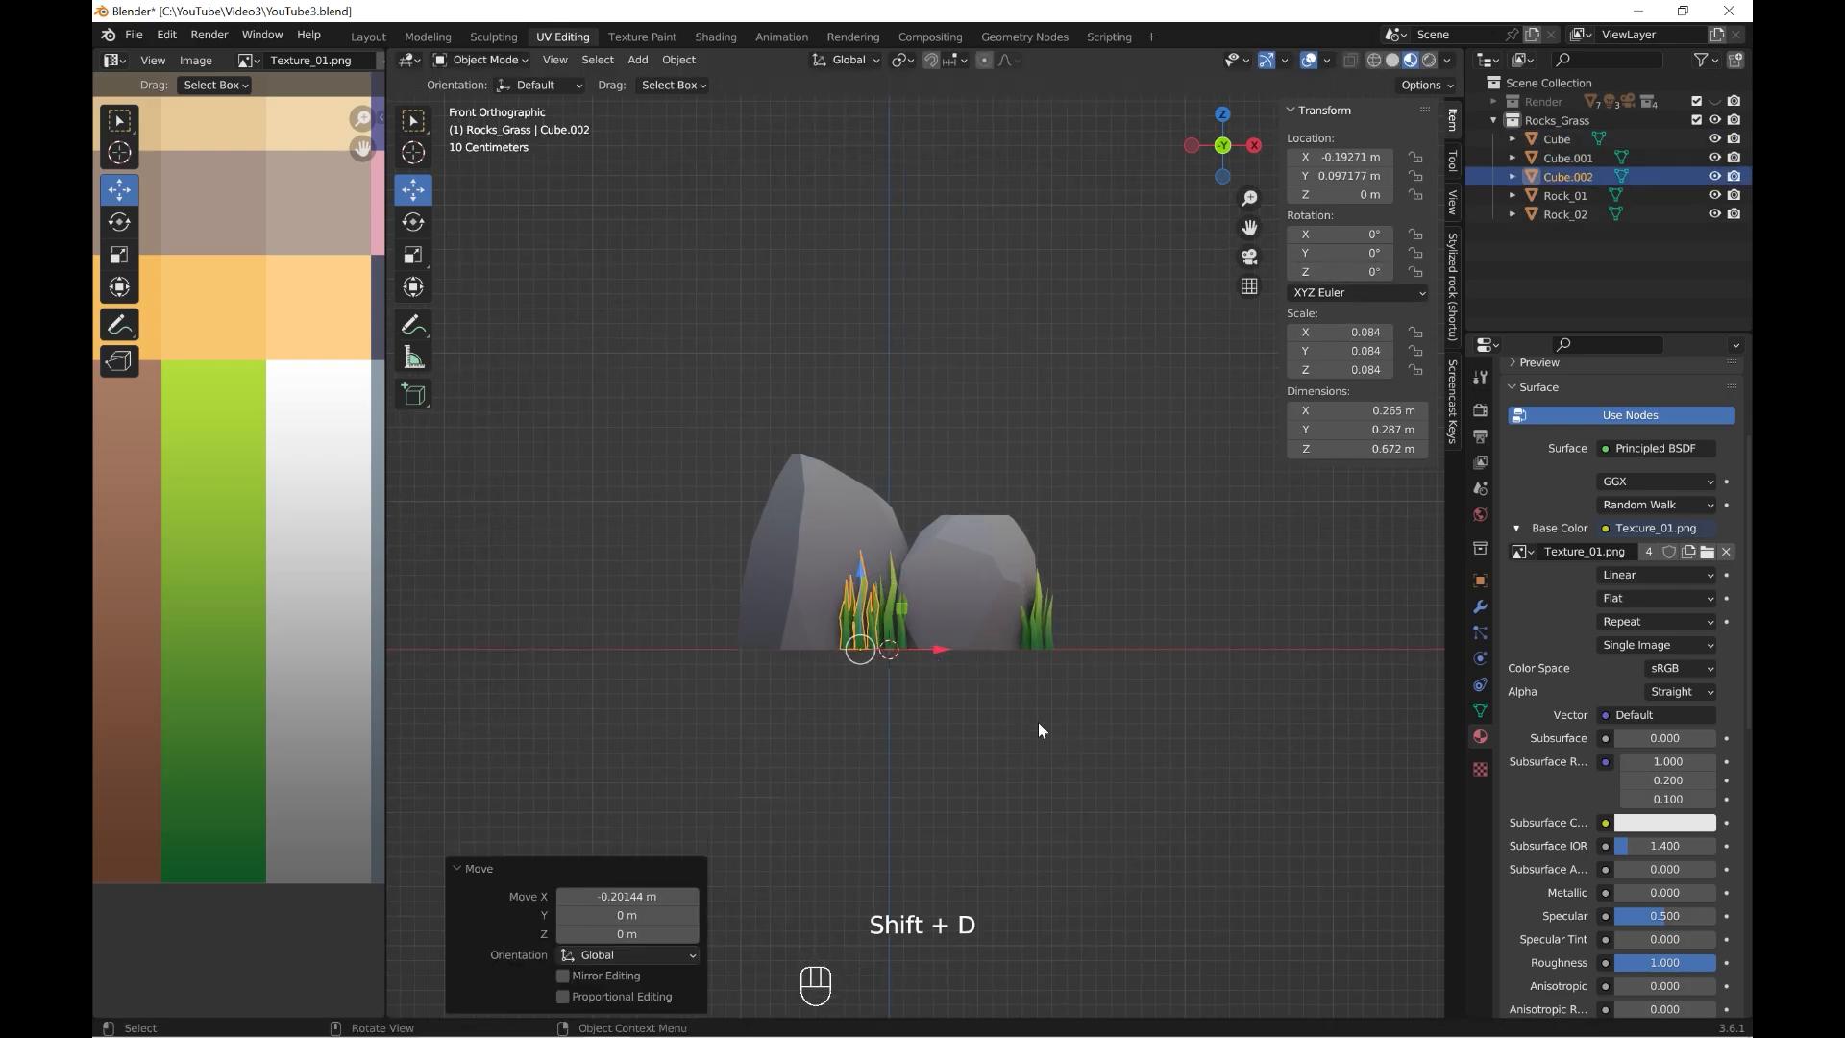
left_click(410, 224)
left_click_drag(904, 651, 849, 656)
- Turn Rock_01 to a Z rotation of about -173°
left_click(776, 538)
middle_click_drag(1175, 486, 1141, 567)
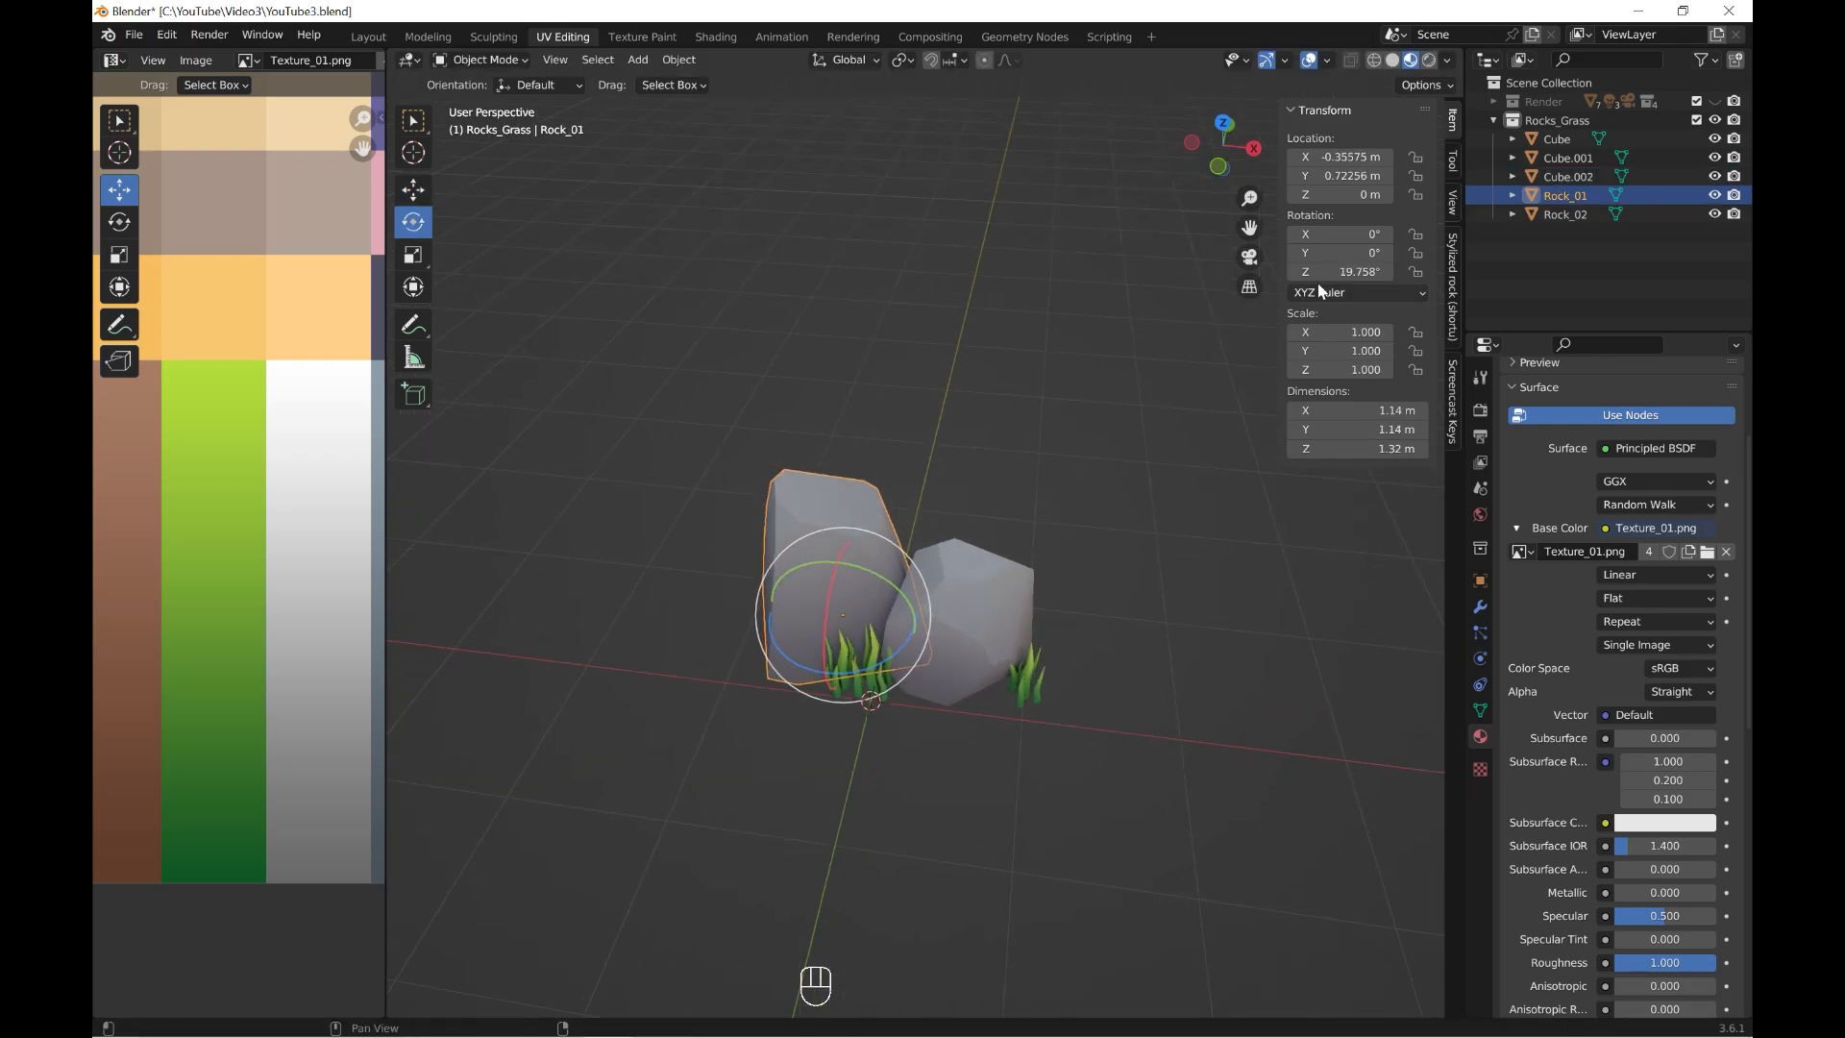
left_click_drag(1355, 274, 1258, 274)
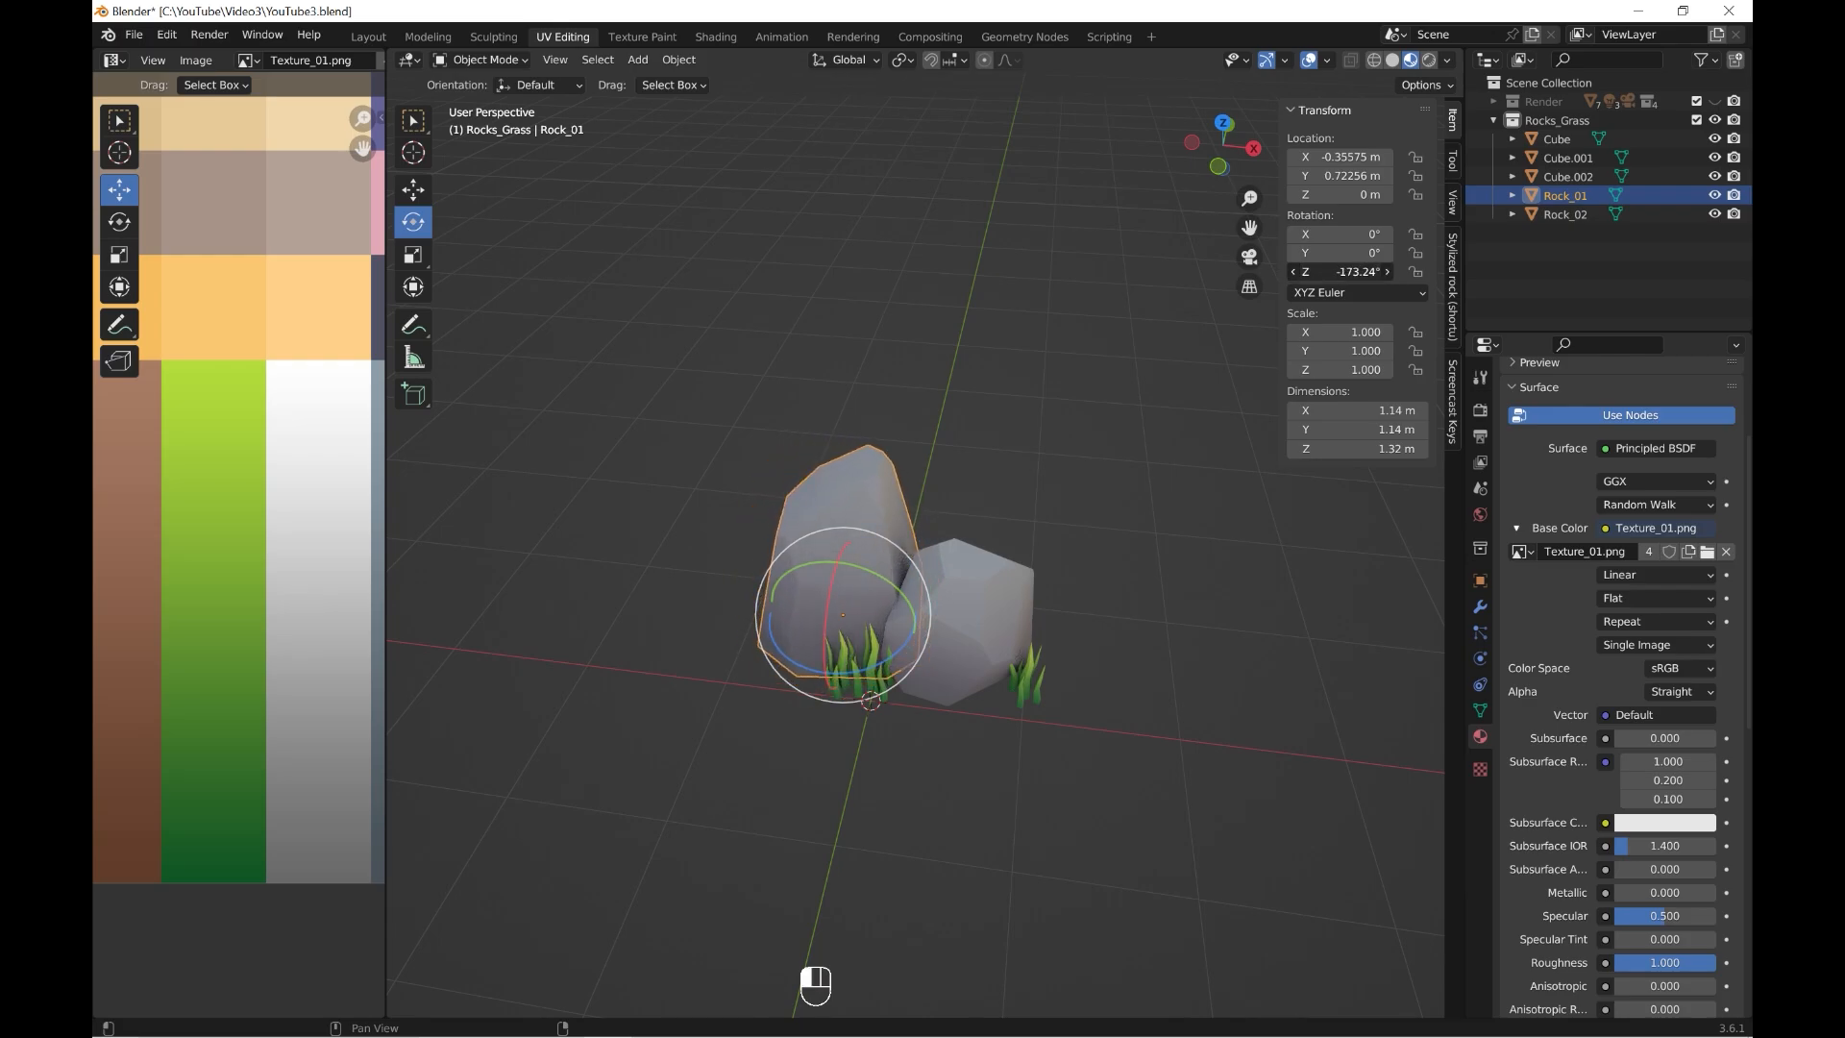
scroll(998, 655, "up", 2)
- Scale Rock_02 down to about 0.703 and move it to about X 0.47 m, Y 0.45 m beside Rock_01
left_click(1005, 661)
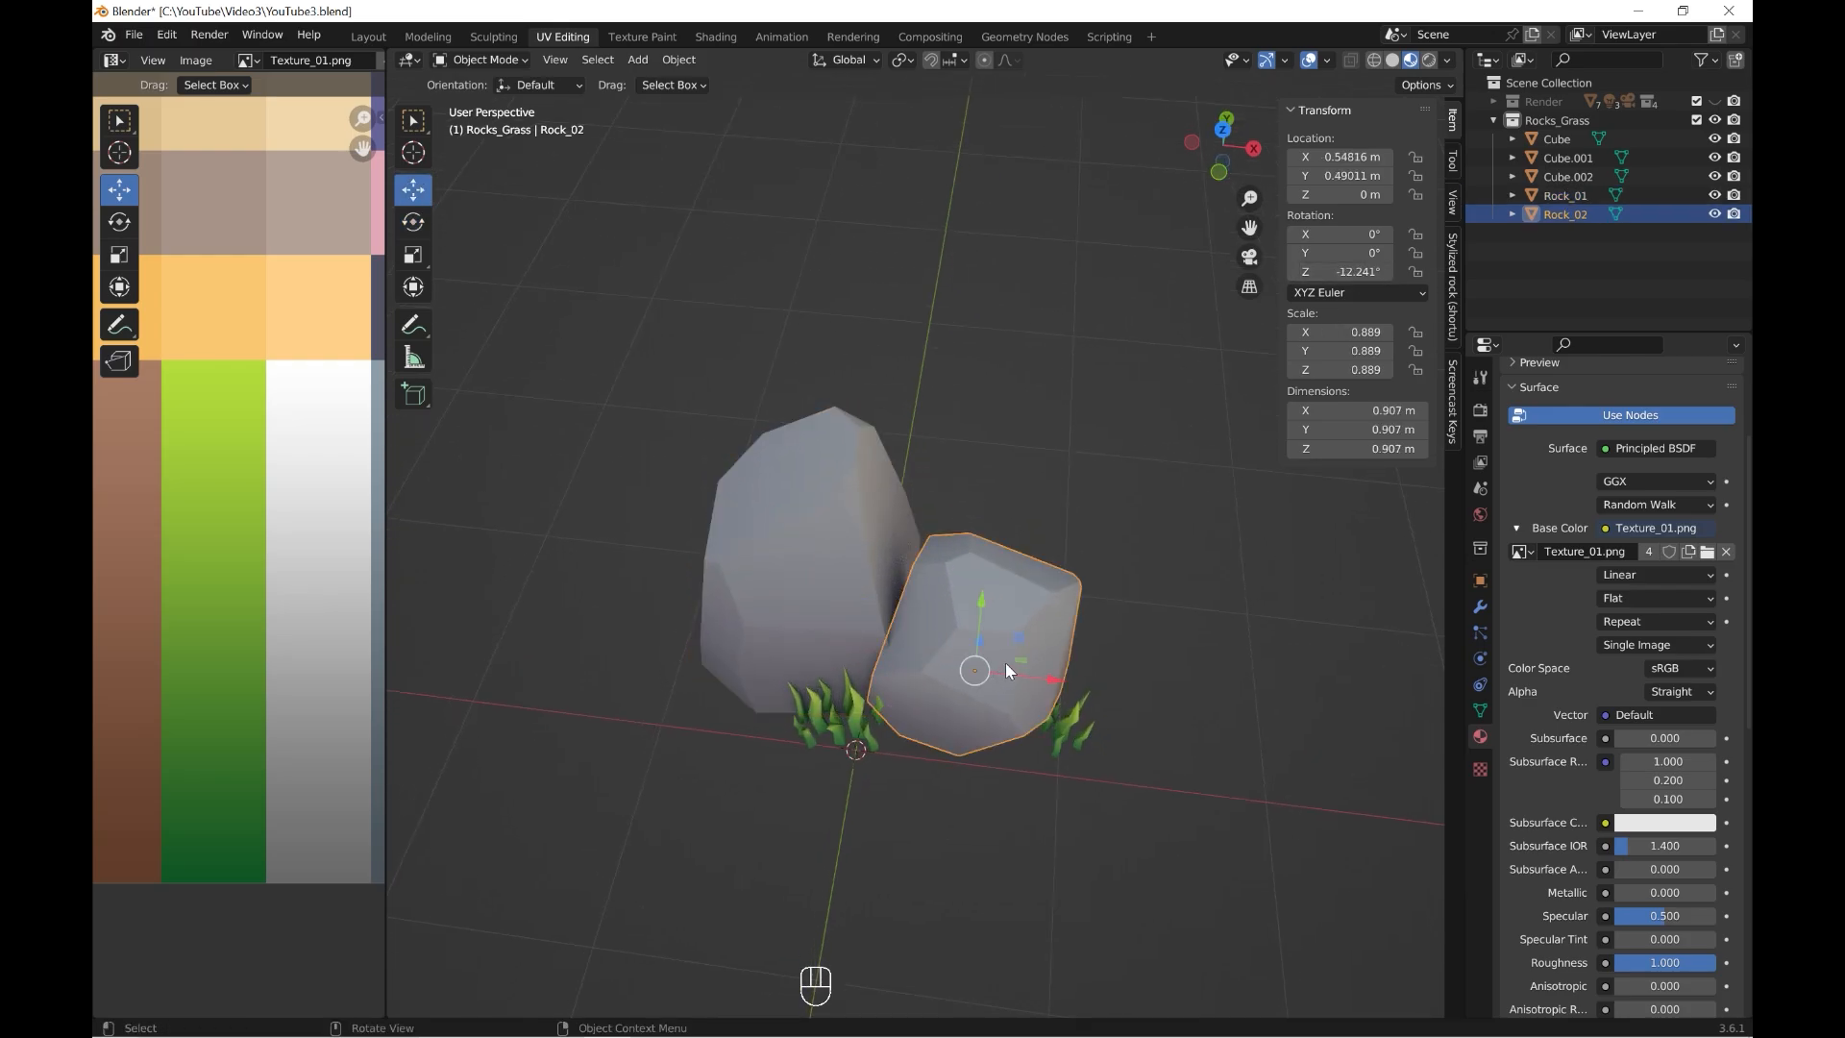
key("s")
left_click(1012, 653)
scroll(1105, 625, "down", 3)
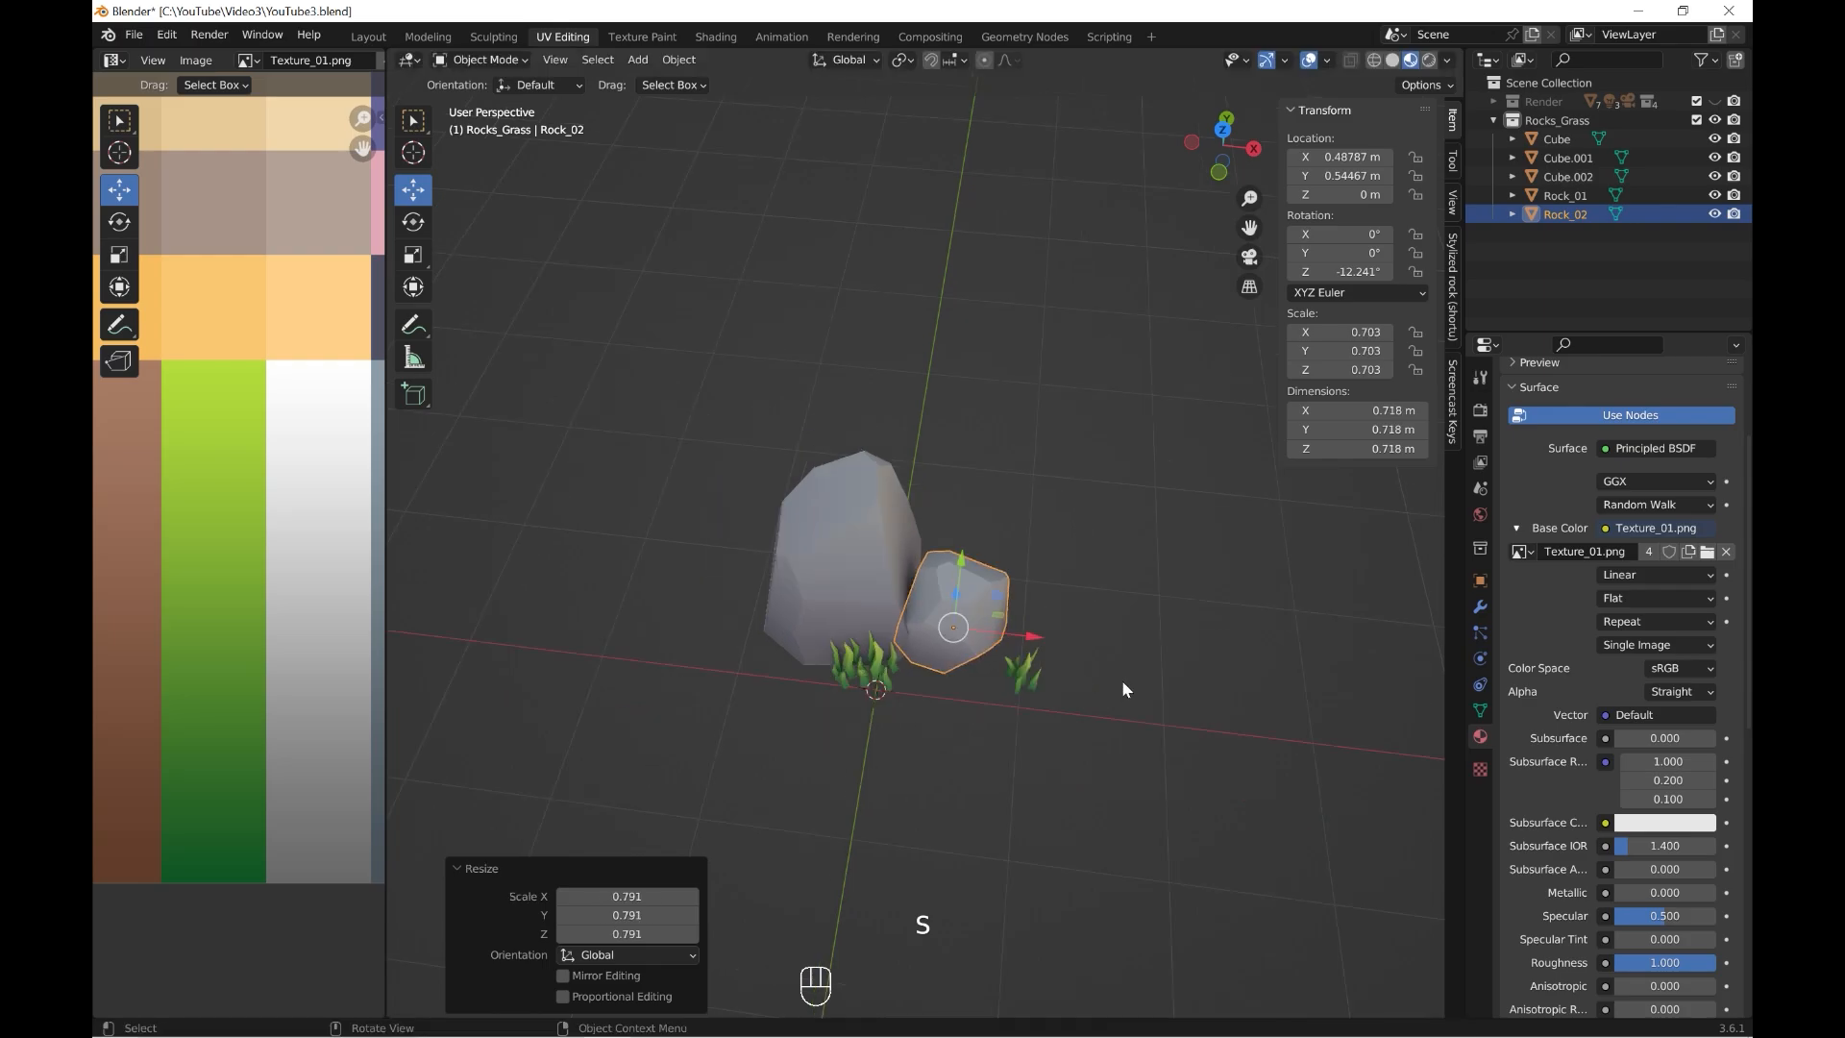
middle_click_drag(1096, 568, 964, 661)
left_click_drag(960, 625, 946, 631)
middle_click_drag(946, 631, 1087, 535)
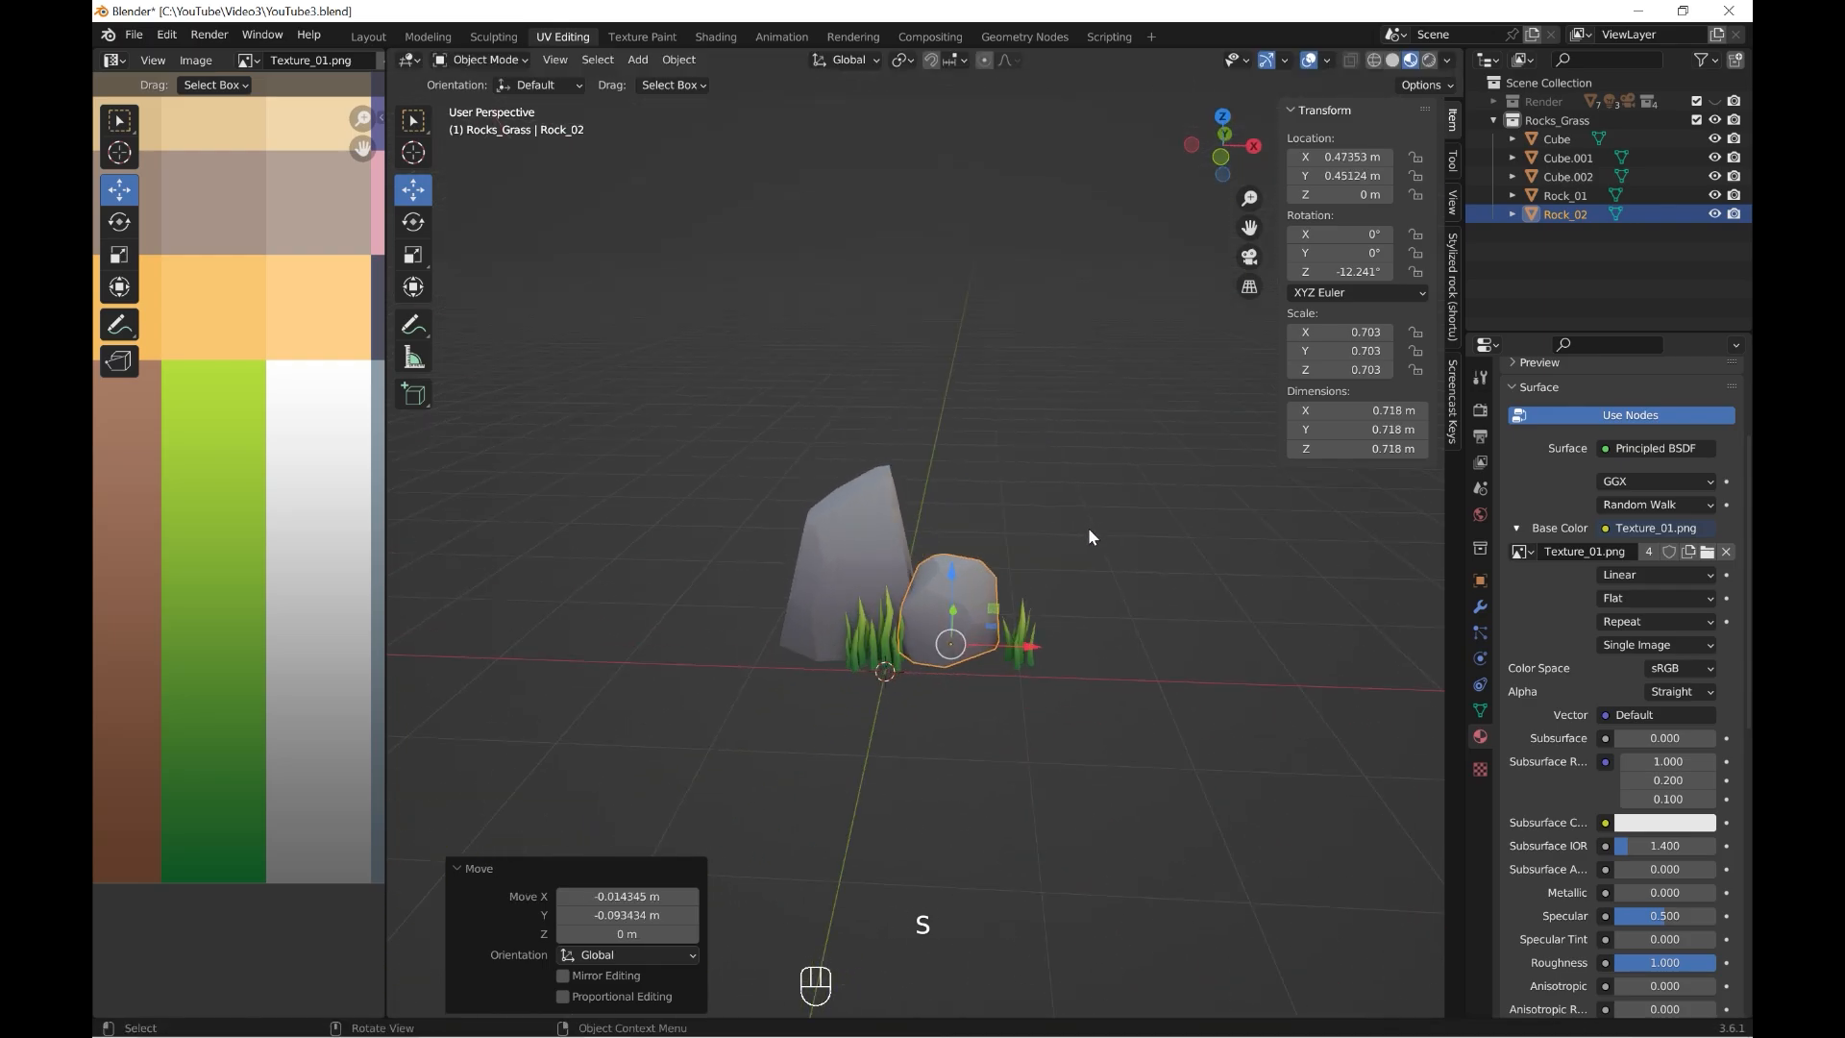
- Move the grass copy beside Rock_02 to about X 0.85 m, Y 0.15 m and rotate it to -44° around Z
scroll(1078, 615, "up", 3)
key("grave")
left_click(983, 525)
left_click(1095, 687)
key("g")
key("x")
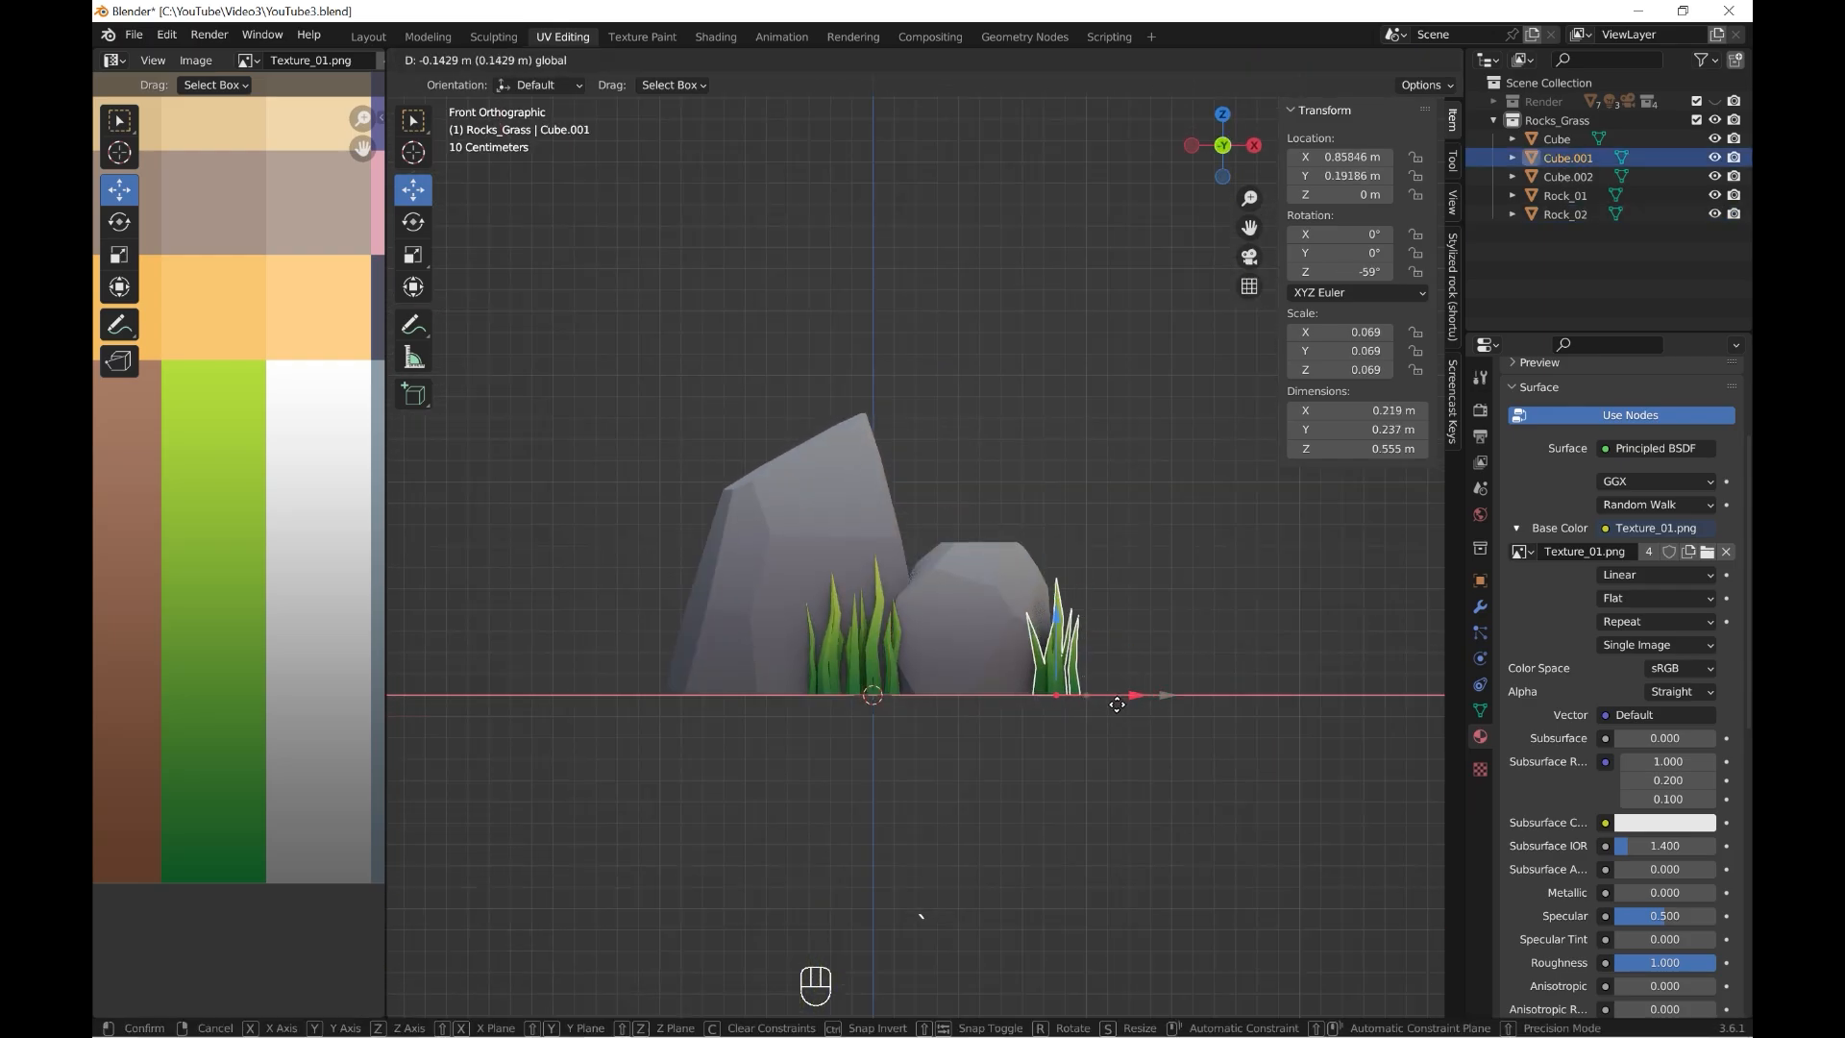
left_click(1111, 719)
middle_click_drag(1185, 708, 1079, 739)
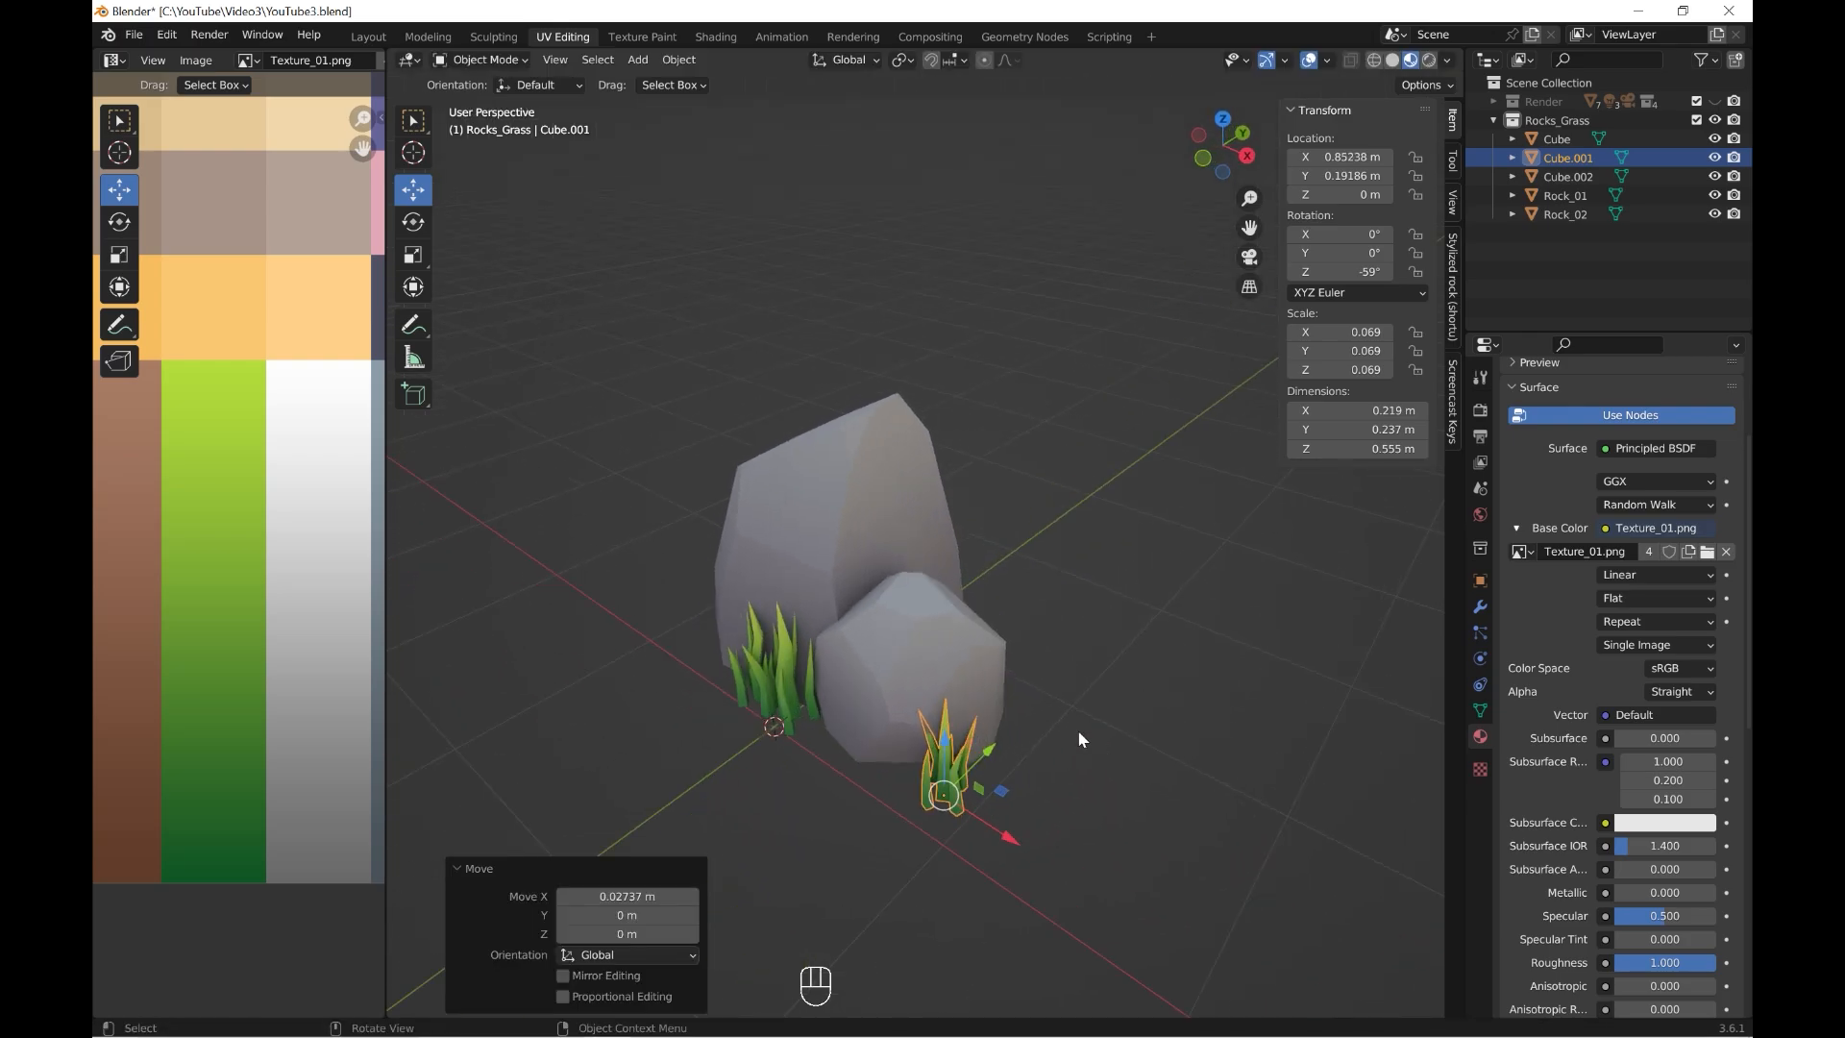
left_click_drag(991, 749, 988, 756)
scroll(1184, 672, "down", 4)
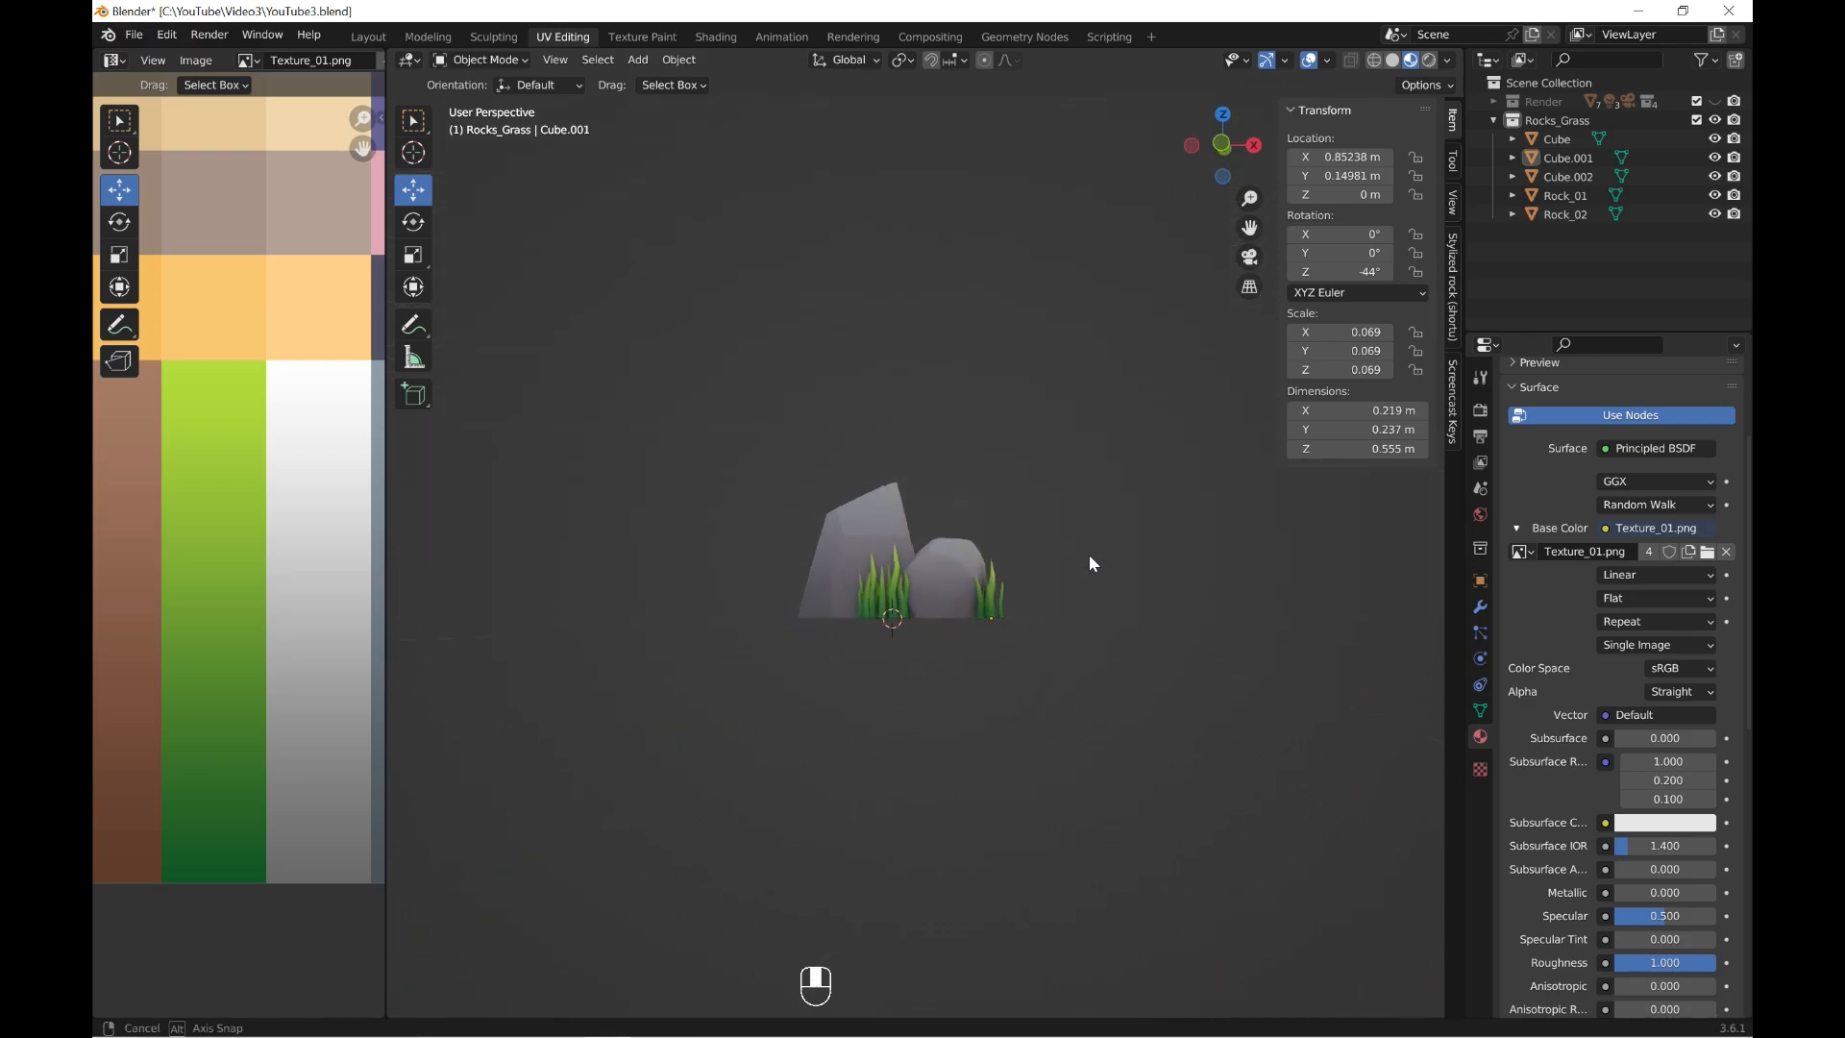
key("grave")
left_click(990, 511)
middle_click_drag(996, 569, 1272, 328)
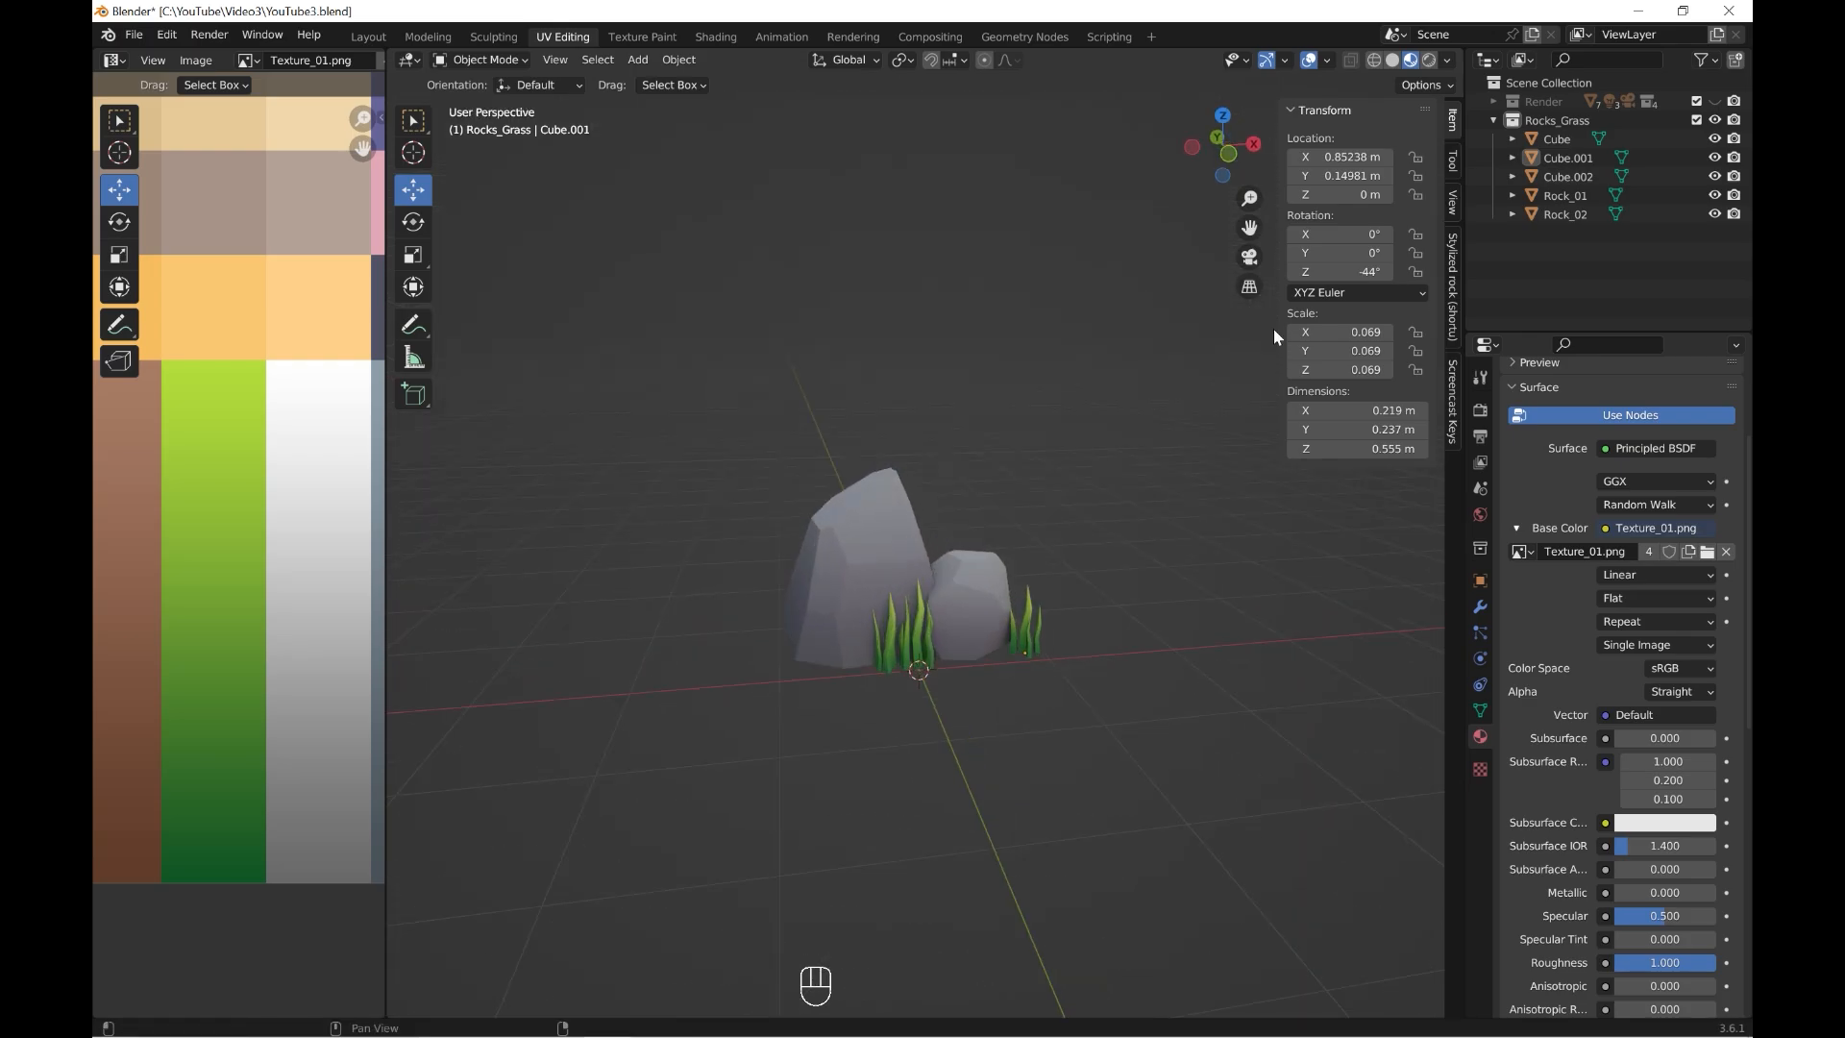